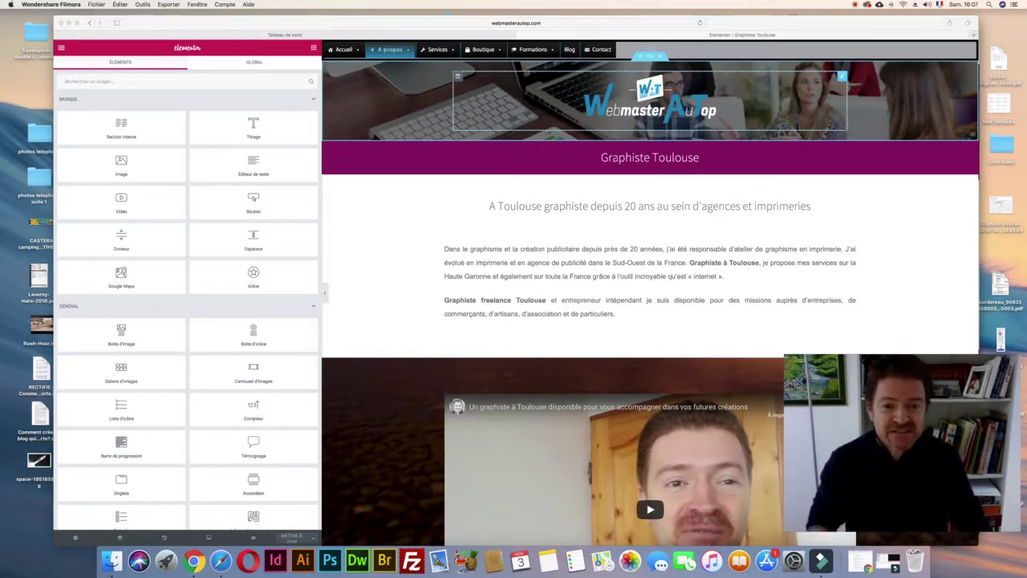
- Change the purple banner heading to "Graphiste à Toulouse" and set its HTML tag to H1
left_click(650, 157)
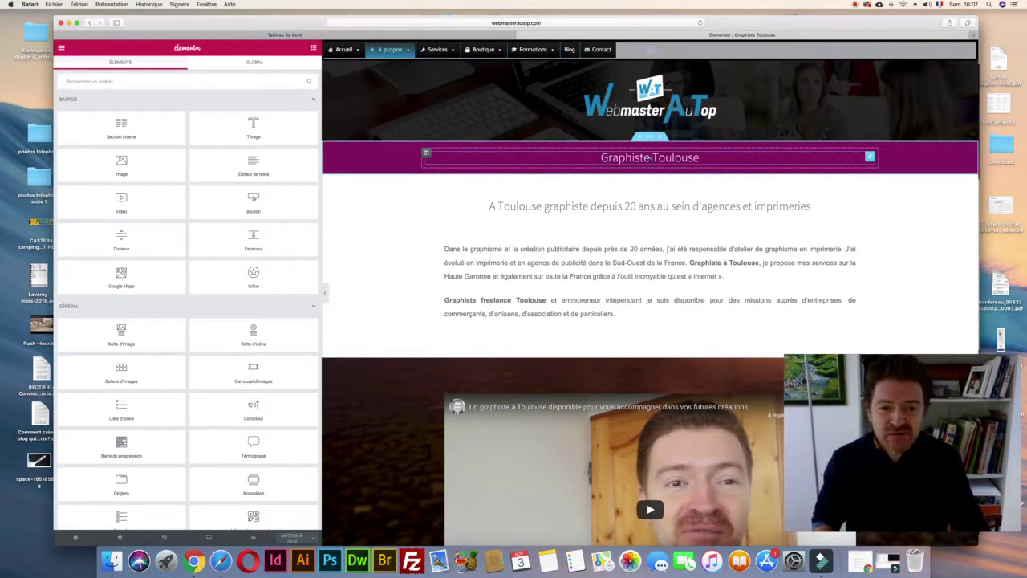
left_click(650, 157)
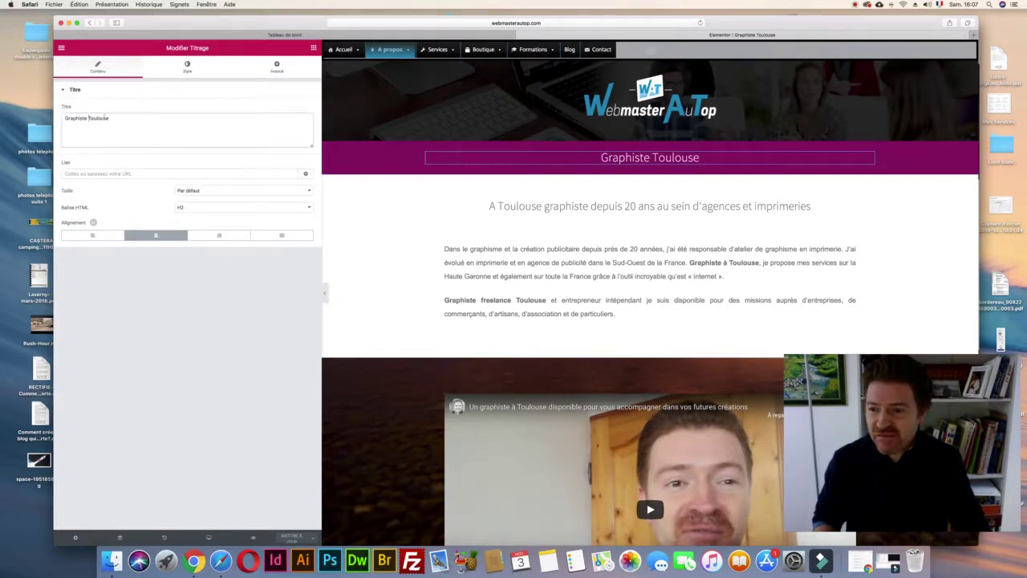
left_click(87, 118)
type("à")
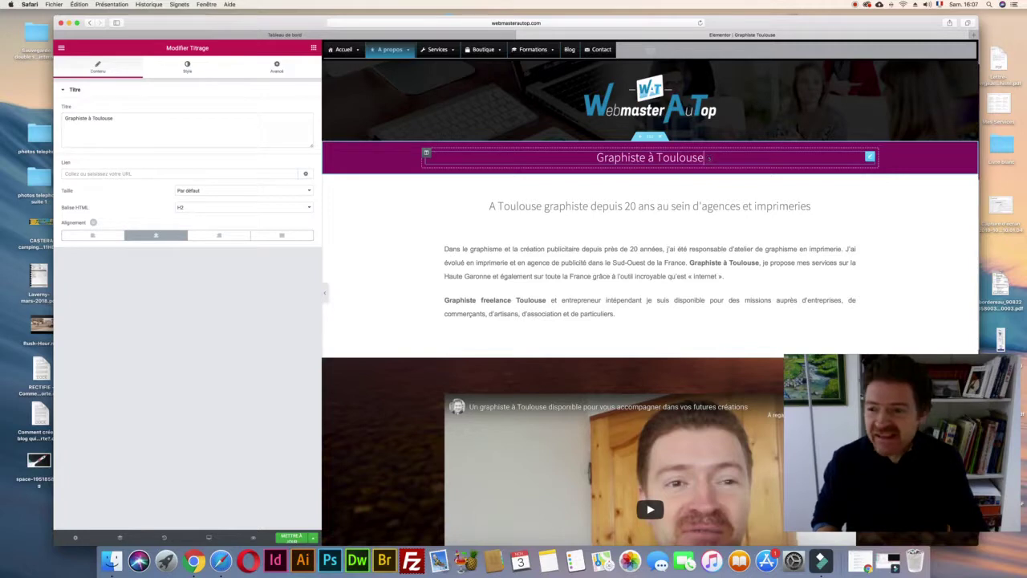
left_click(249, 204)
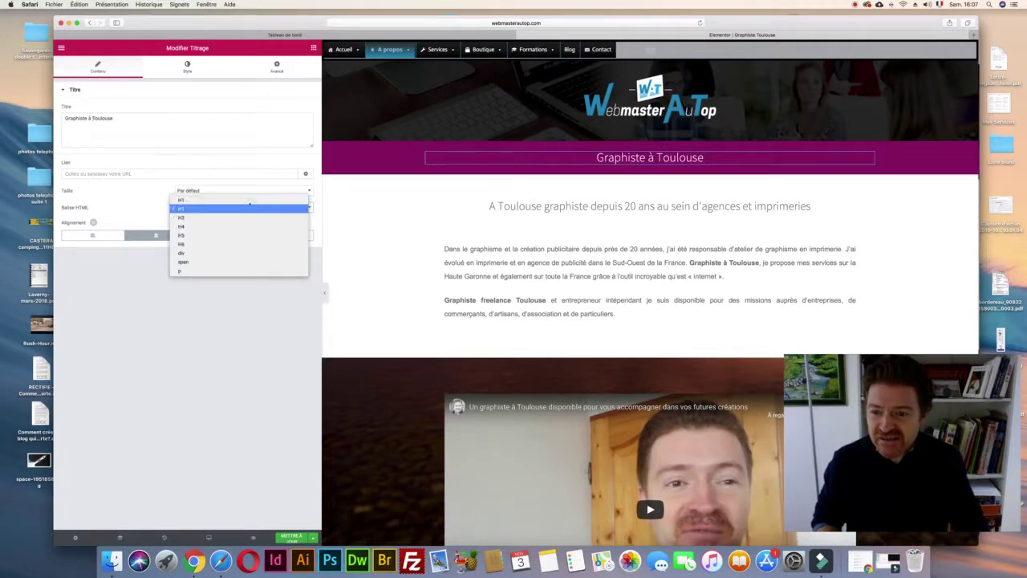
left_click(241, 198)
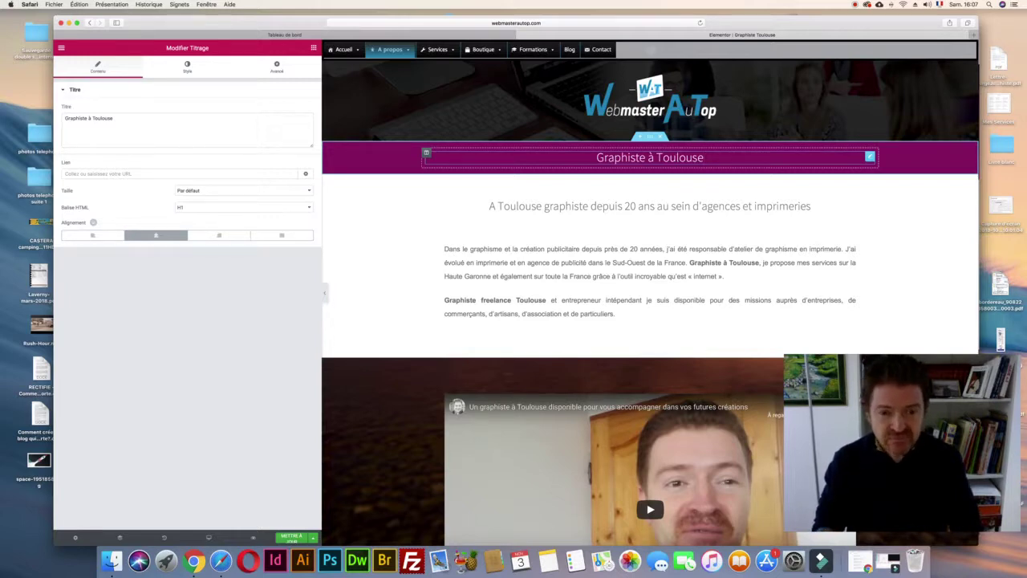
- Append "pour votre publicité" to the banner heading and update the page
left_click(704, 157)
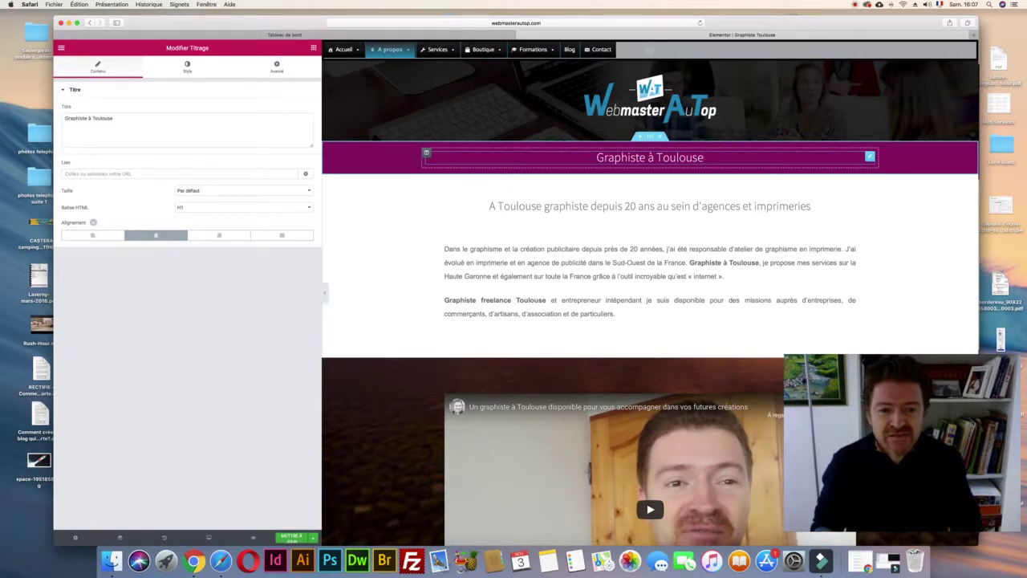
type("p")
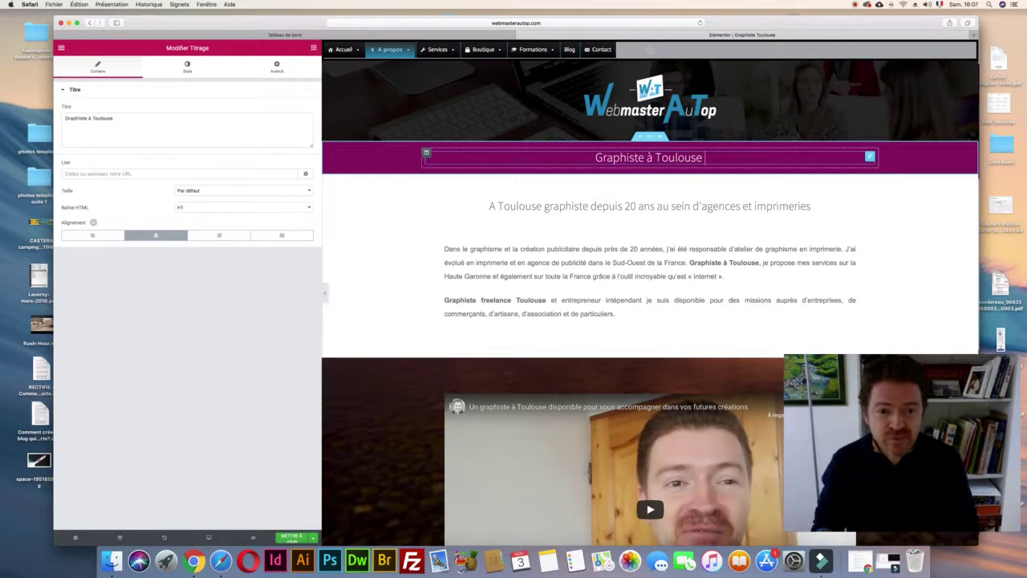
type("ou")
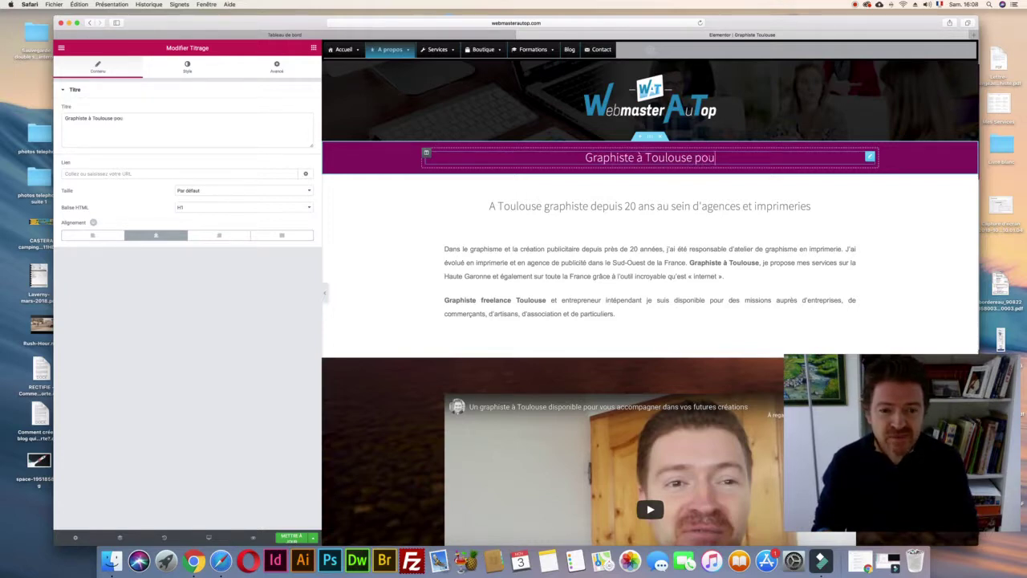
key("BackSpace")
type("ur votre publicité")
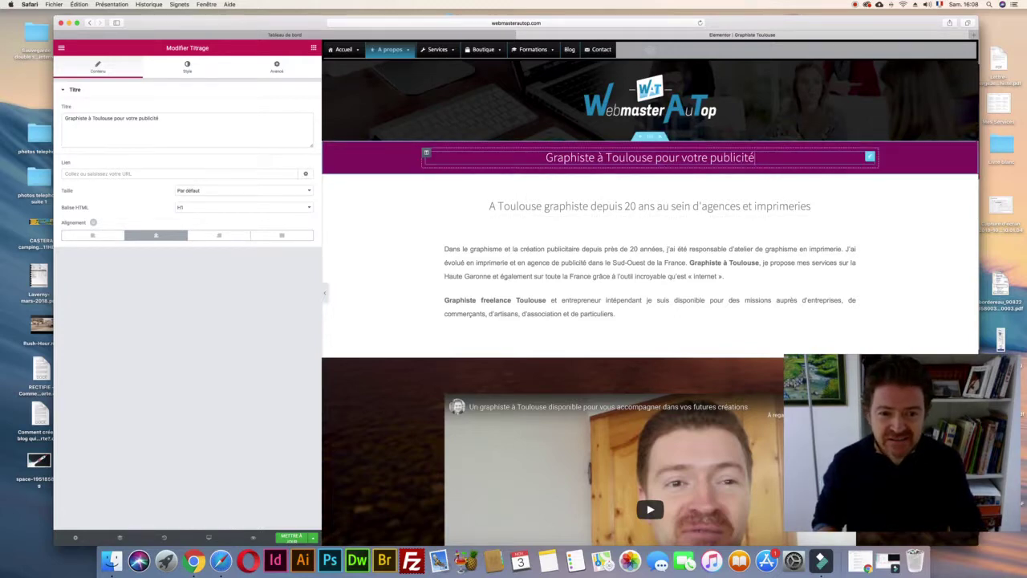
left_click(425, 196)
left_click(291, 537)
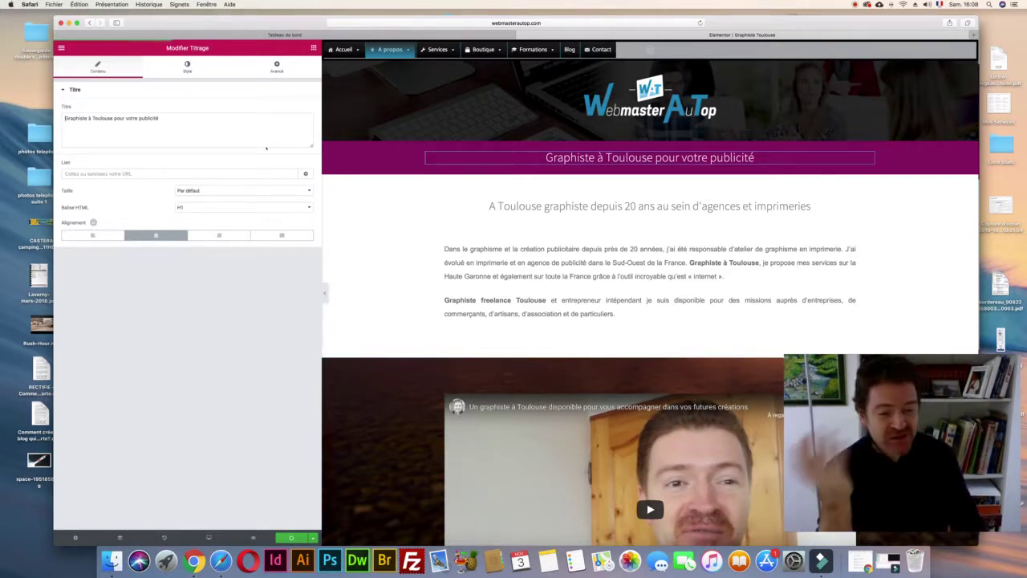
- Preview the page in the mobile layout and examine its sections down to the footer and back up
left_click_drag(186, 37, 147, 37)
left_click(168, 536)
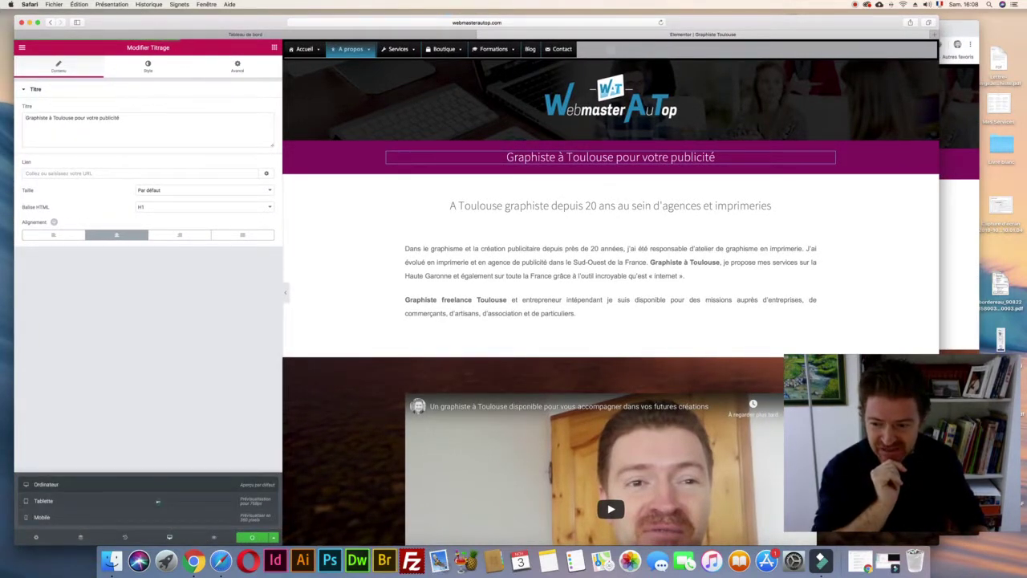
left_click(157, 501)
left_click(142, 517)
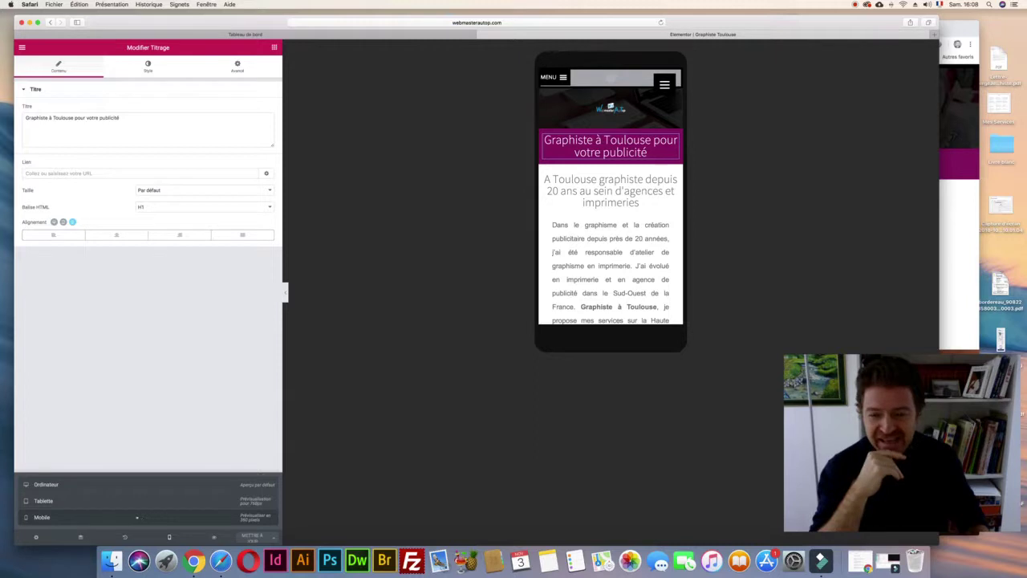
scroll(634, 245, "down", 15)
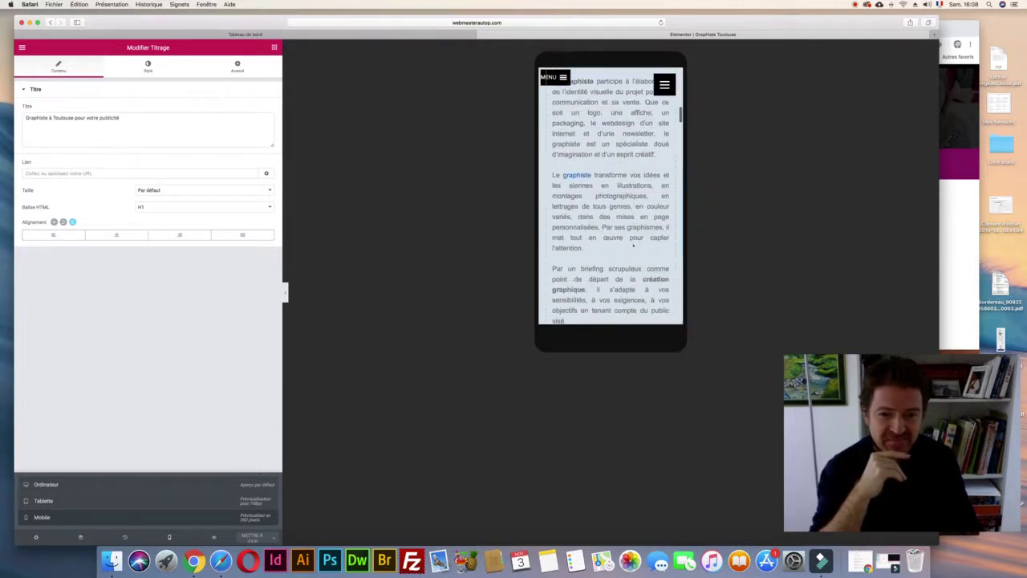
scroll(633, 246, "up", 2)
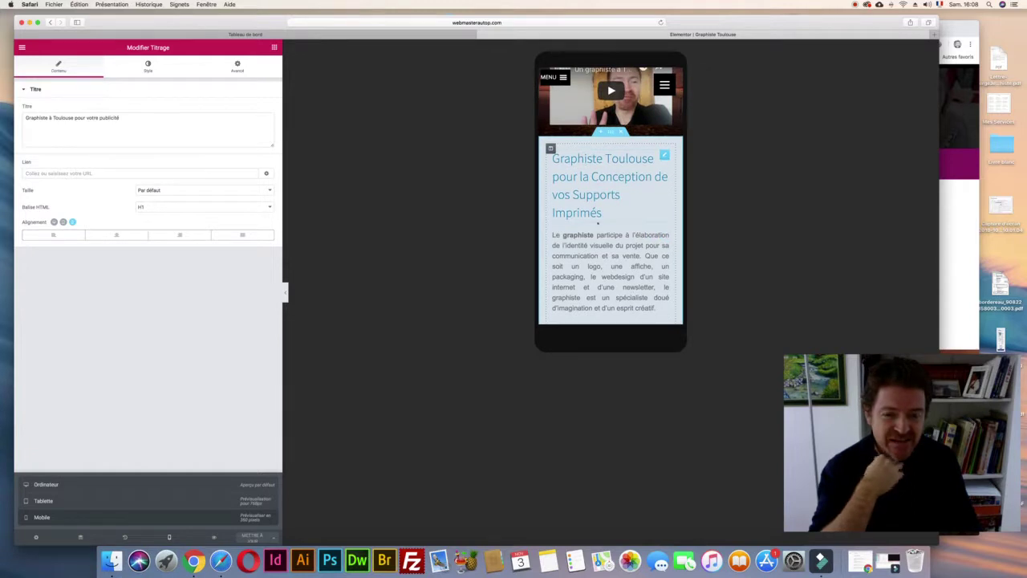
scroll(633, 245, "down", 15)
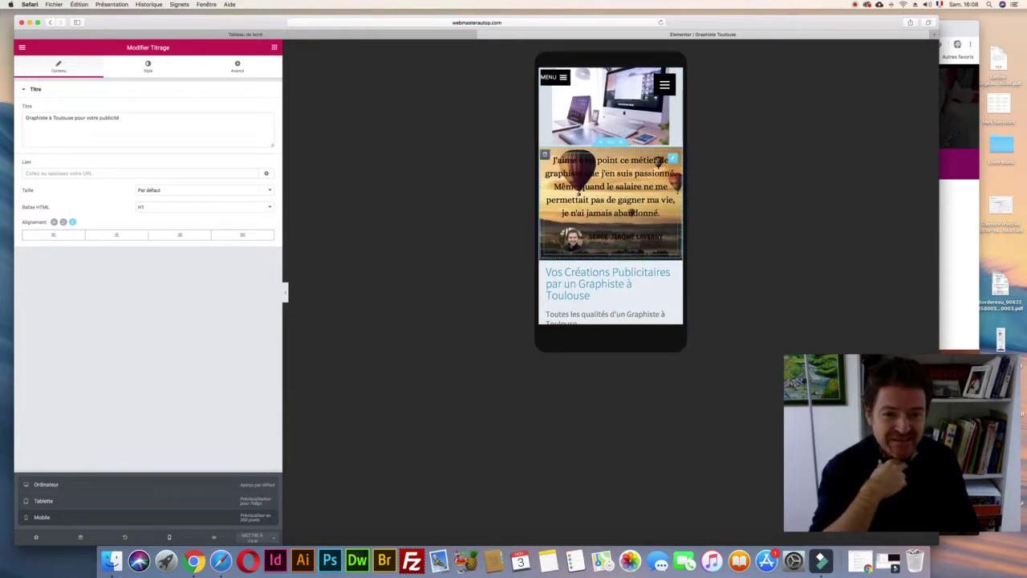
scroll(609, 196, "down", 2)
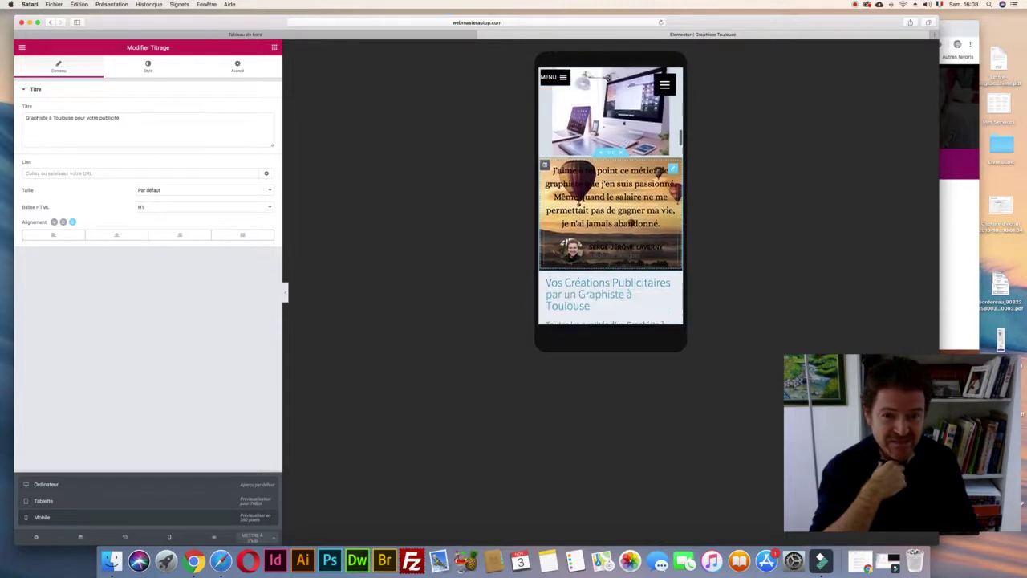
scroll(610, 200, "down", 4)
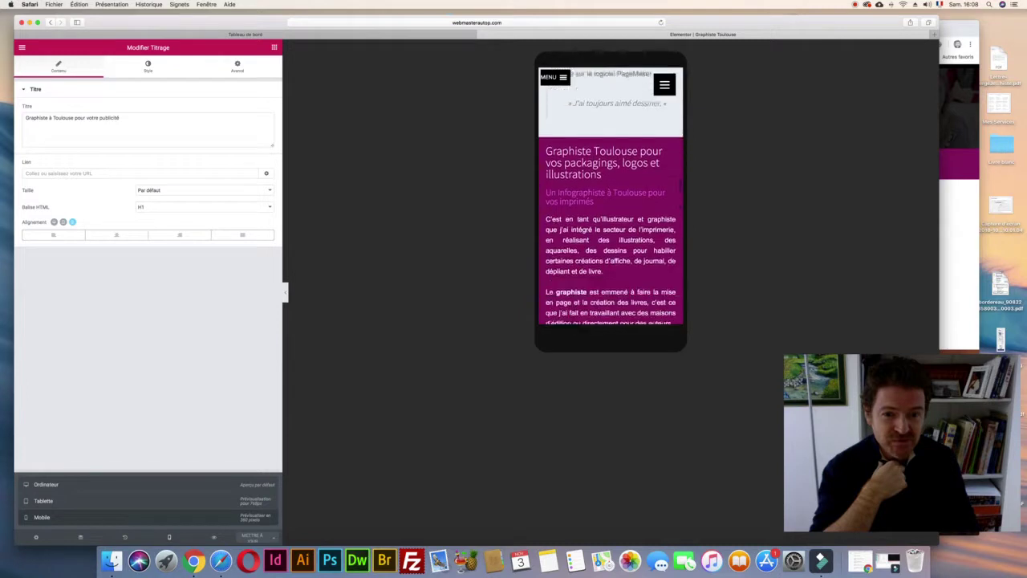
scroll(609, 201, "down", 2)
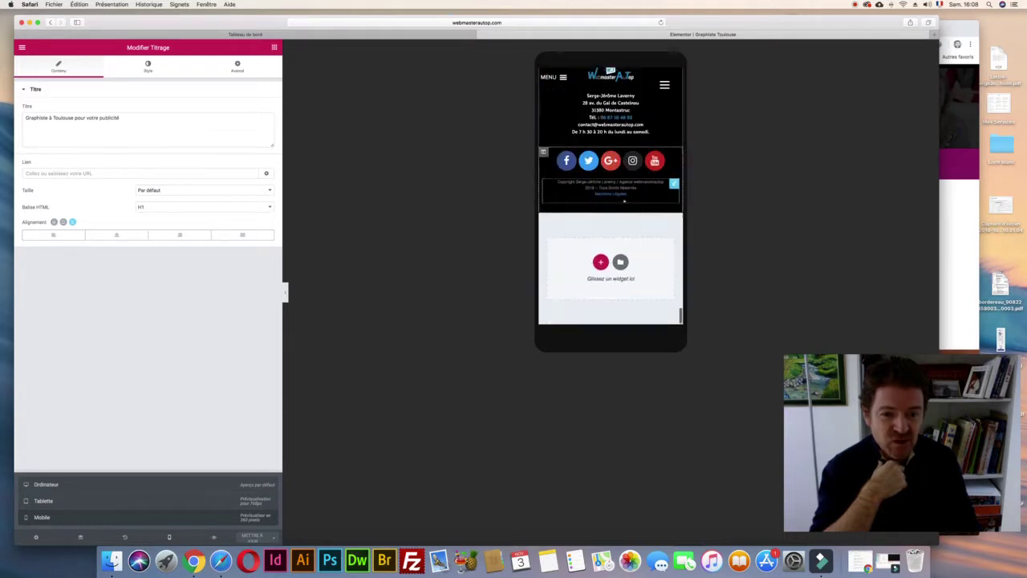
scroll(664, 207, "up", 15)
- Show the page in tablet layout and set the HTML tag of the "A Toulouse graphiste depuis 20 ans" heading to H2
left_click(241, 500)
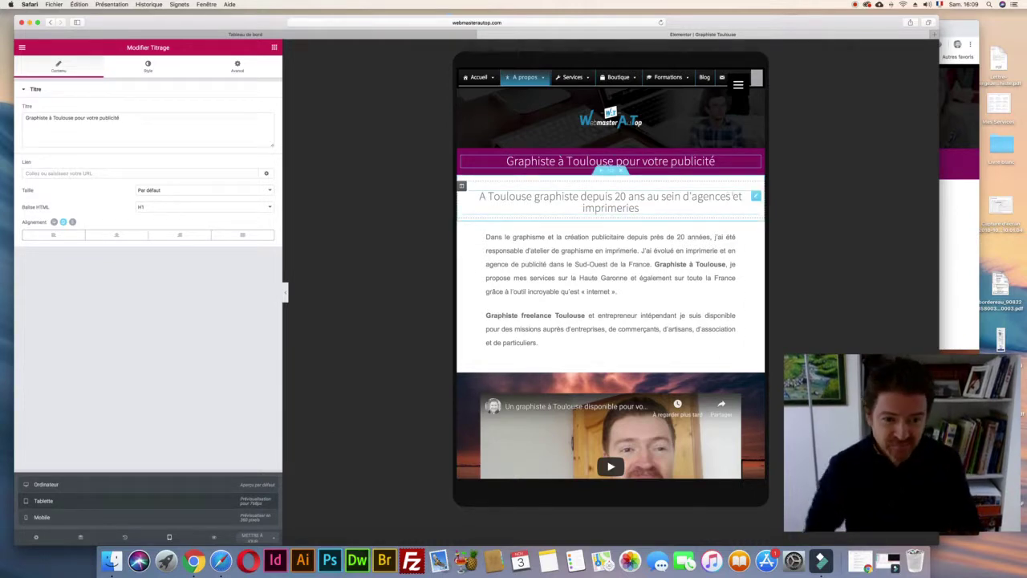
left_click(755, 196)
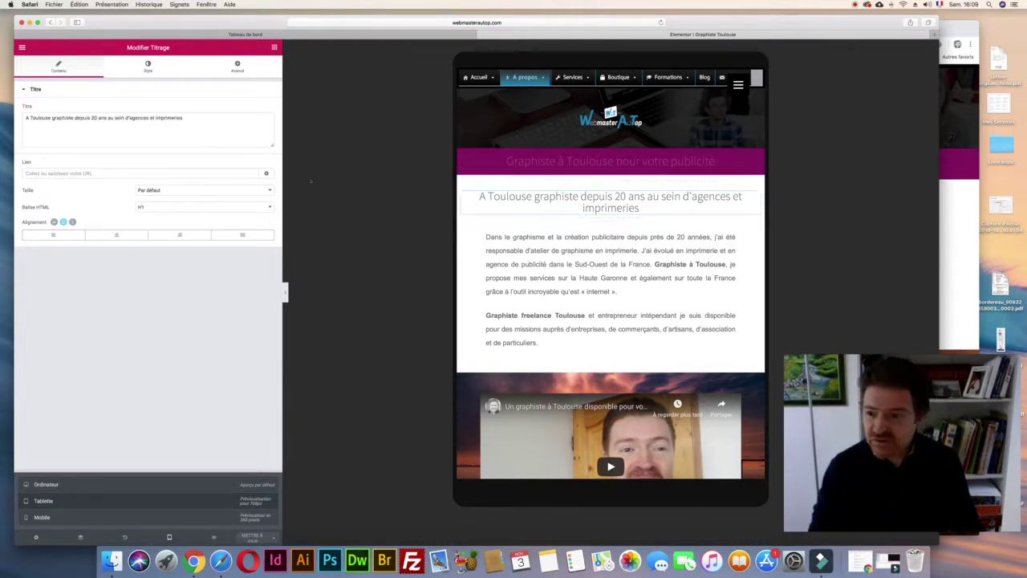
left_click(174, 207)
left_click(166, 217)
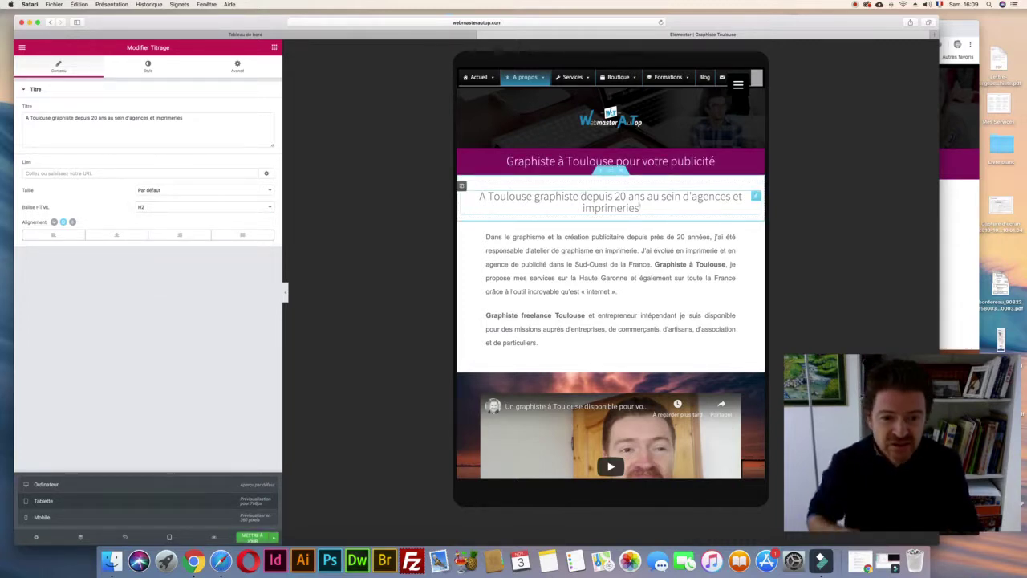
- Append "pour la création de carte de visite, flyer" to the subheading under the purple banner
type("pour la")
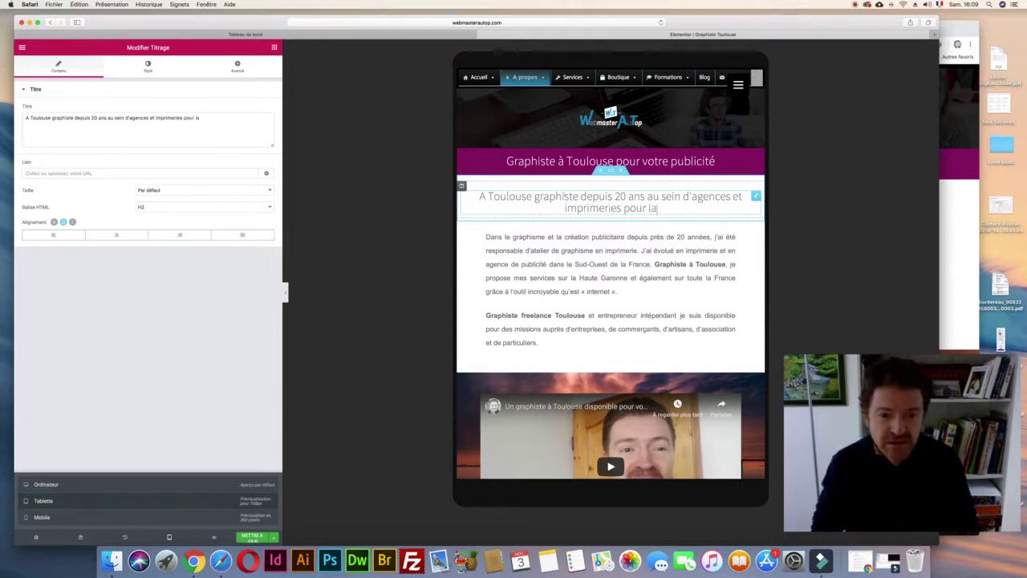
type(" création de")
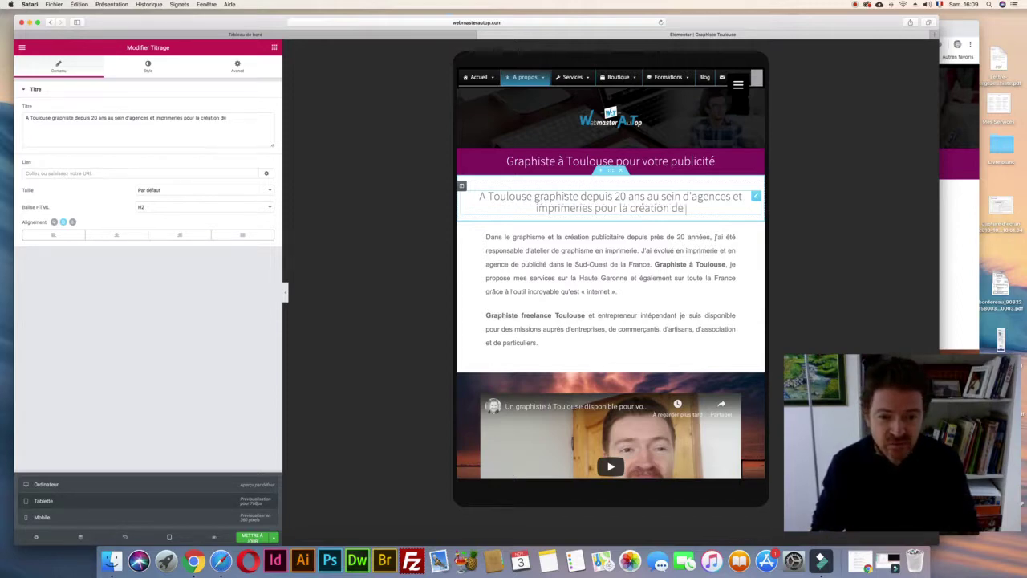
type(" carte de vi")
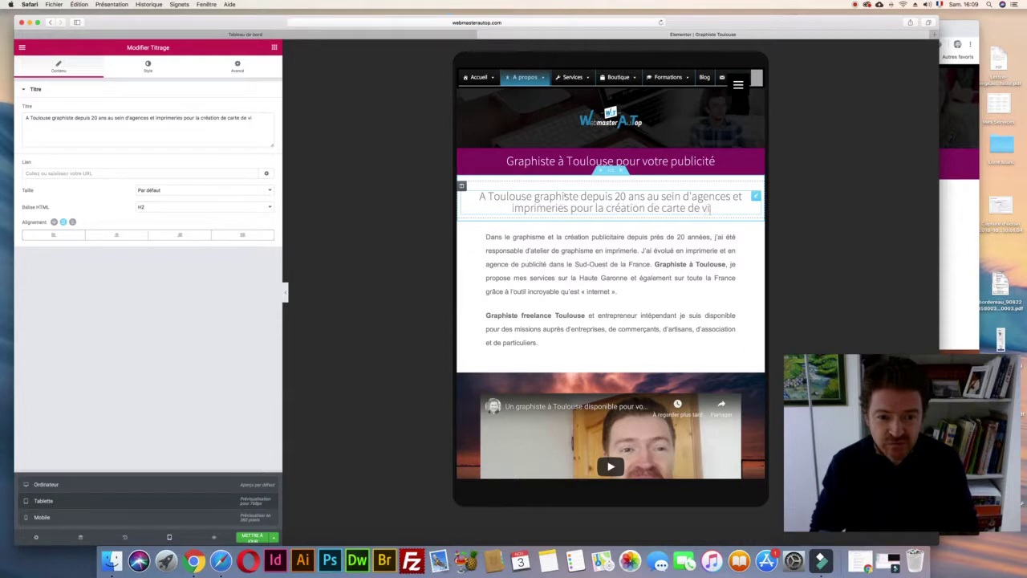
type("site, fl")
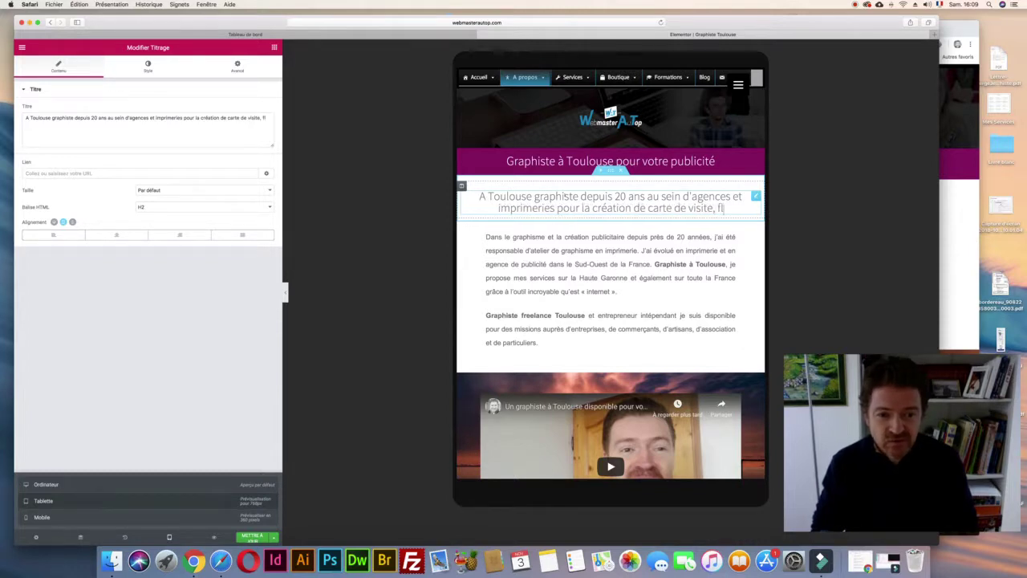
type("yer")
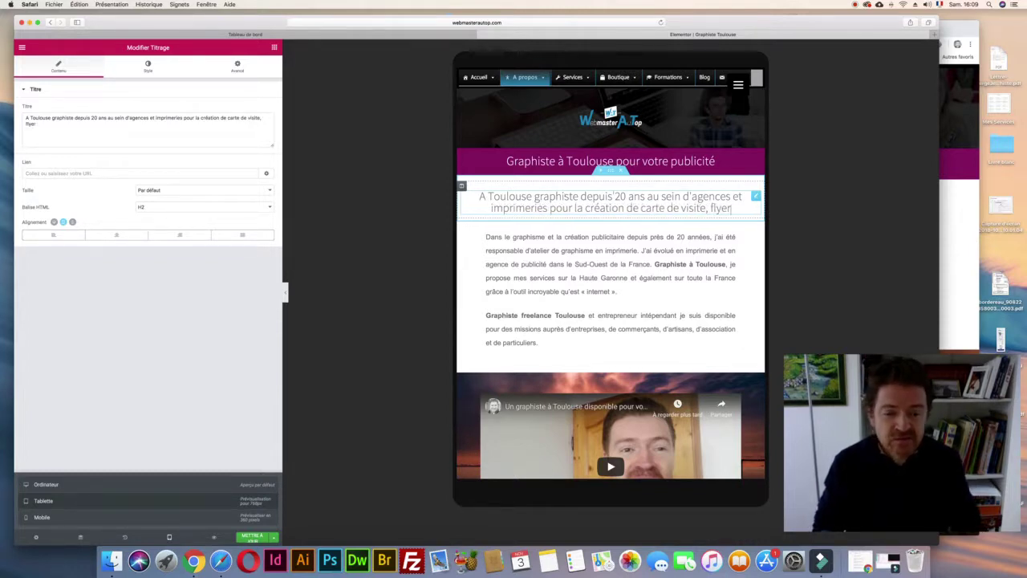
- Insert "pas chère" after "carte de visite" and "de" before "flyer" in the subheading
left_click(705, 208)
type("pas")
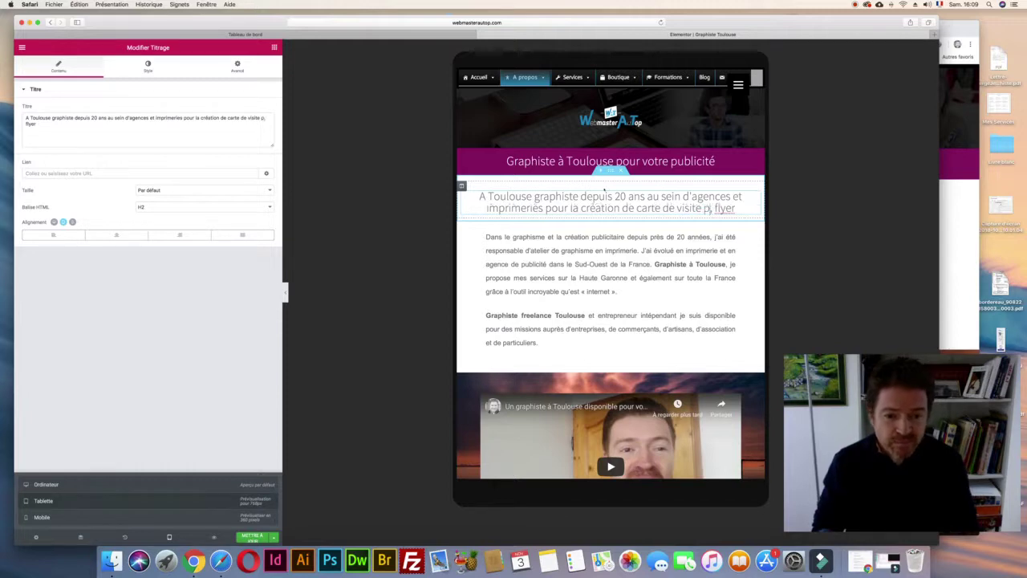
type(" chère, ")
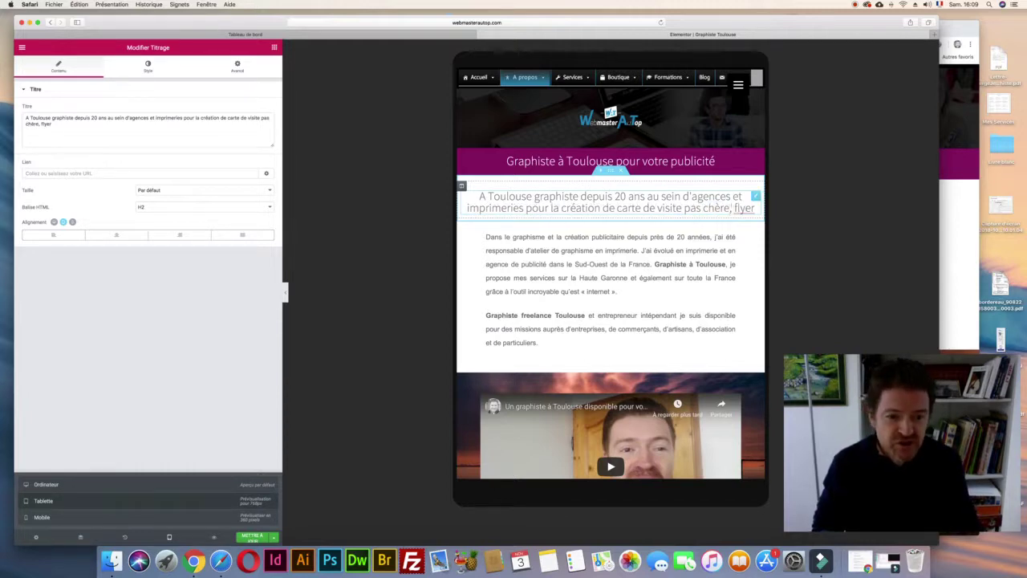
type("de flyer")
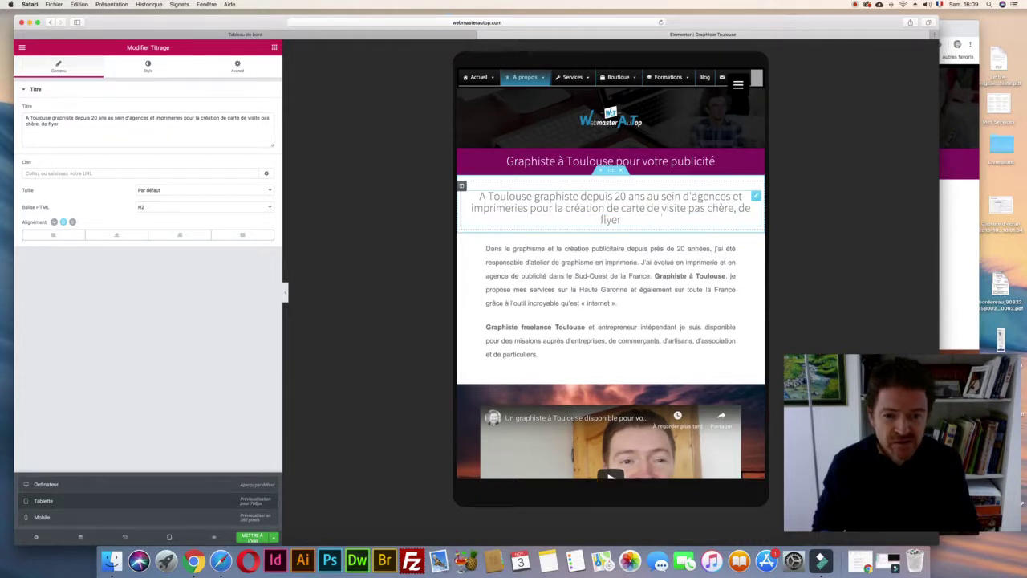
- Extend the subheading with ", de dépliant, de création" after "flyer"
type(", de dép")
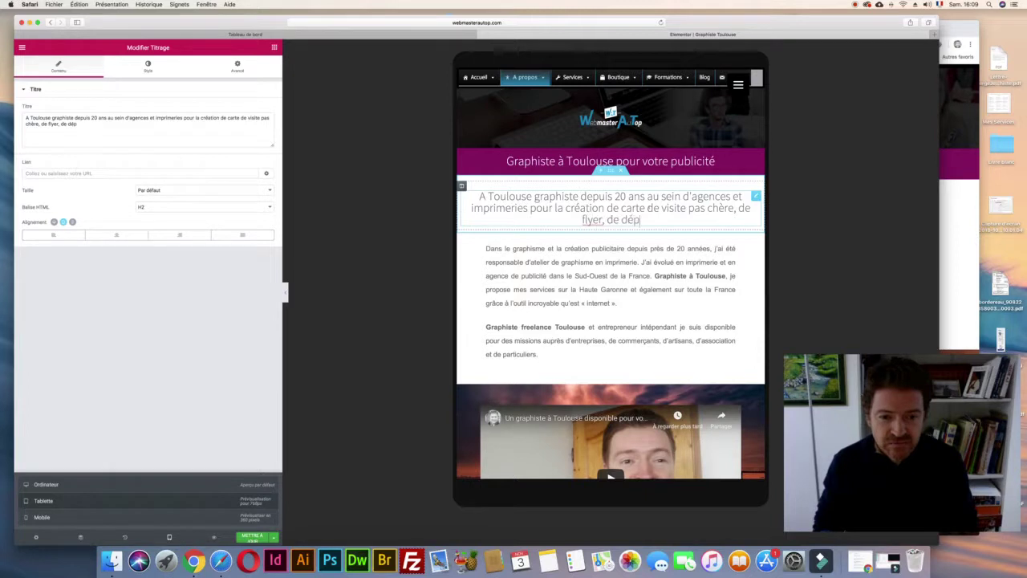
type("liant, ")
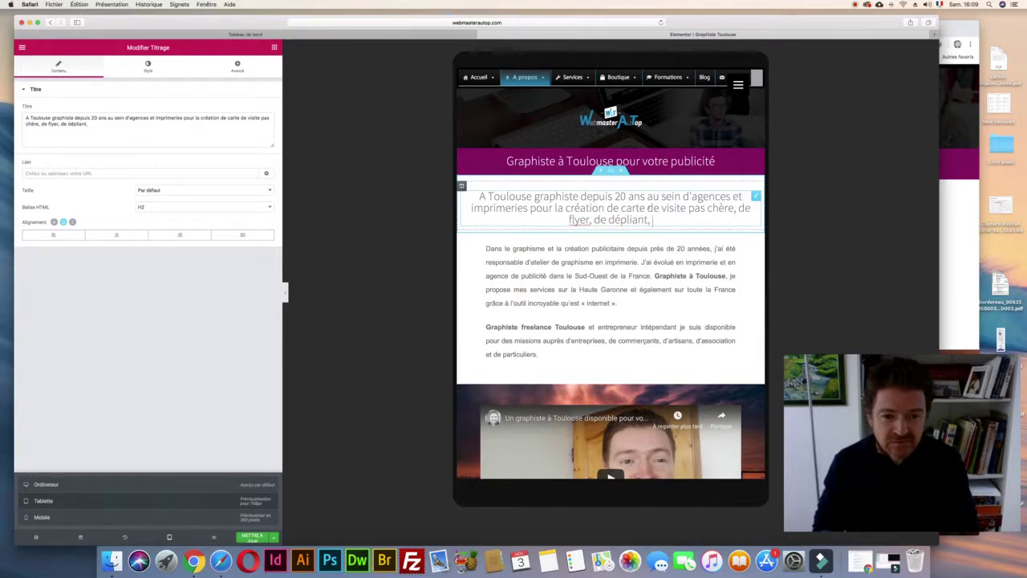
type("de création")
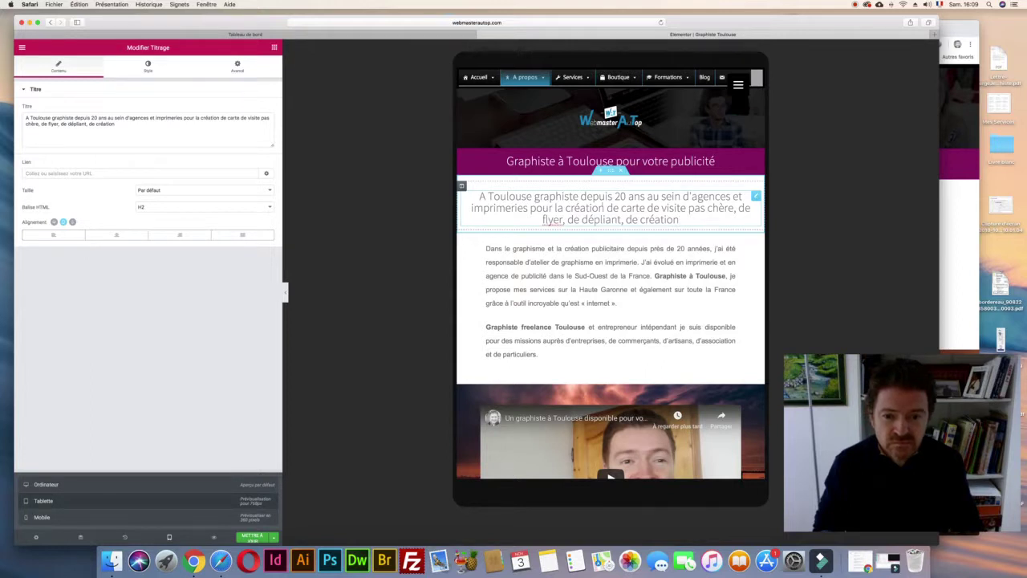
- Insert a colon after "pour la création de" in the subheading and remove "de" before "flyer"
left_click(620, 207)
type(":")
left_click(752, 208)
key("BackSpace")
key("BackSpace")
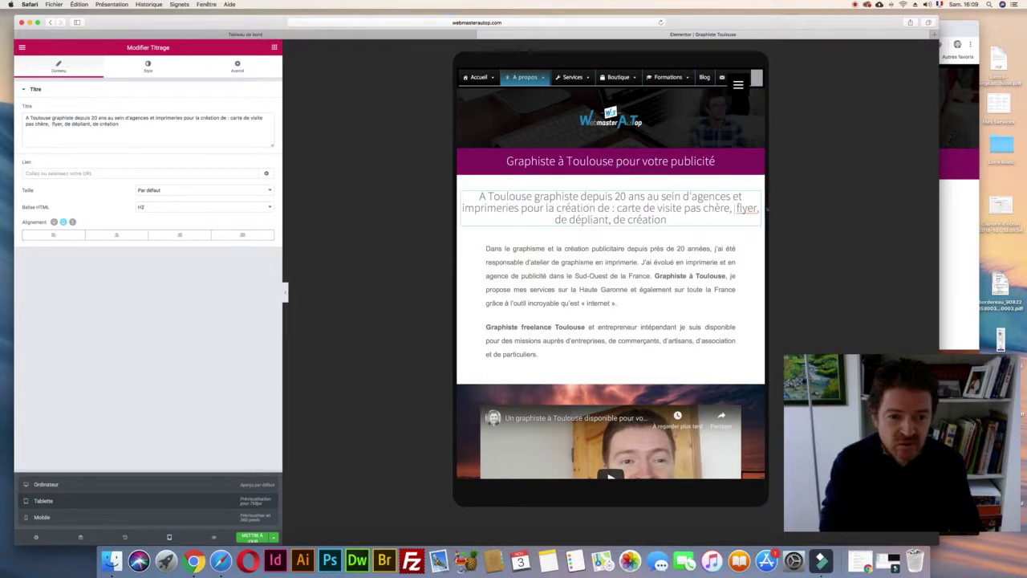
key("BackSpace")
- Remove the word "de" before "dépliant" and before the final "création" in the subheading
left_click(568, 219)
key("BackSpace")
key("BackSpace")
key("BackSpace")
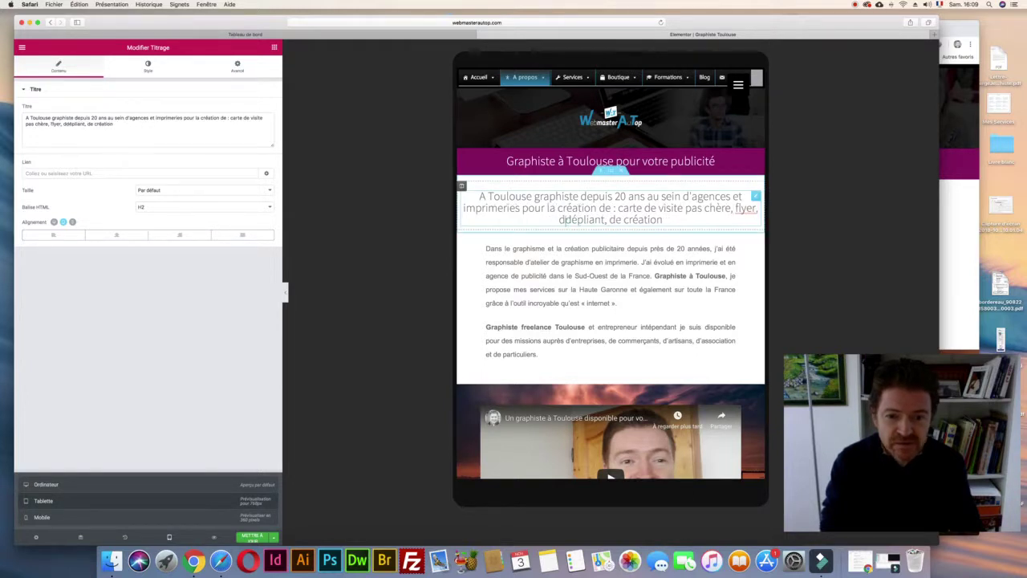
left_click(620, 219)
key("BackSpace")
key("BackSpace")
key("BackSpace")
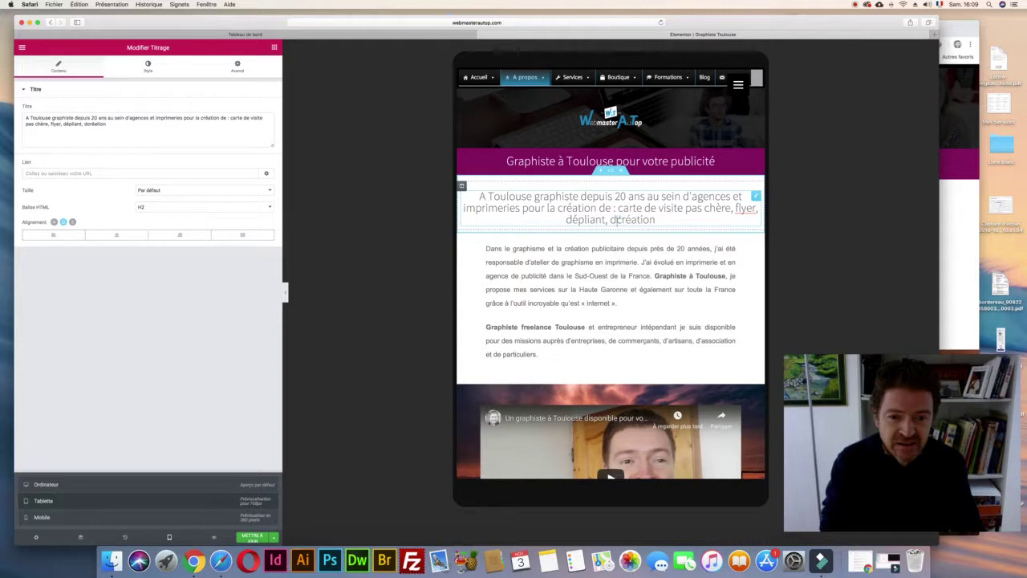
- Append "de logo, charte graphique," to the end of the subheading
type("d")
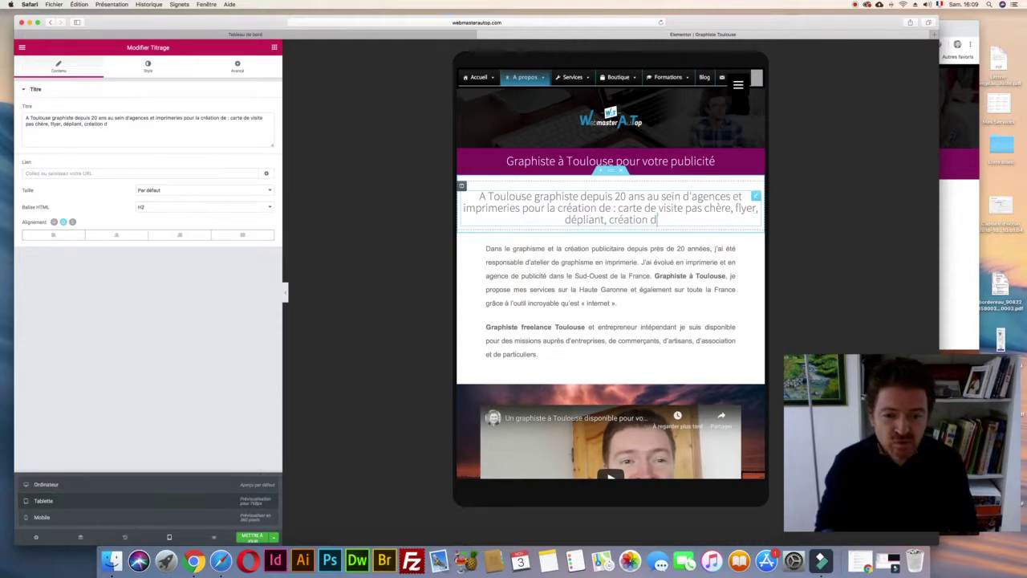
type("e logo, charte graoh")
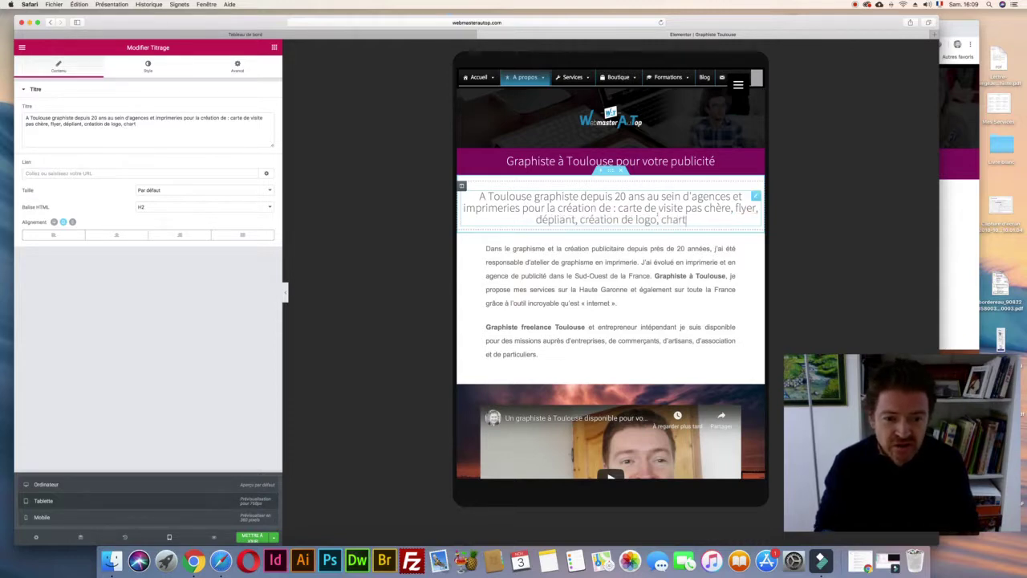
key("BackSpace")
key("BackSpace")
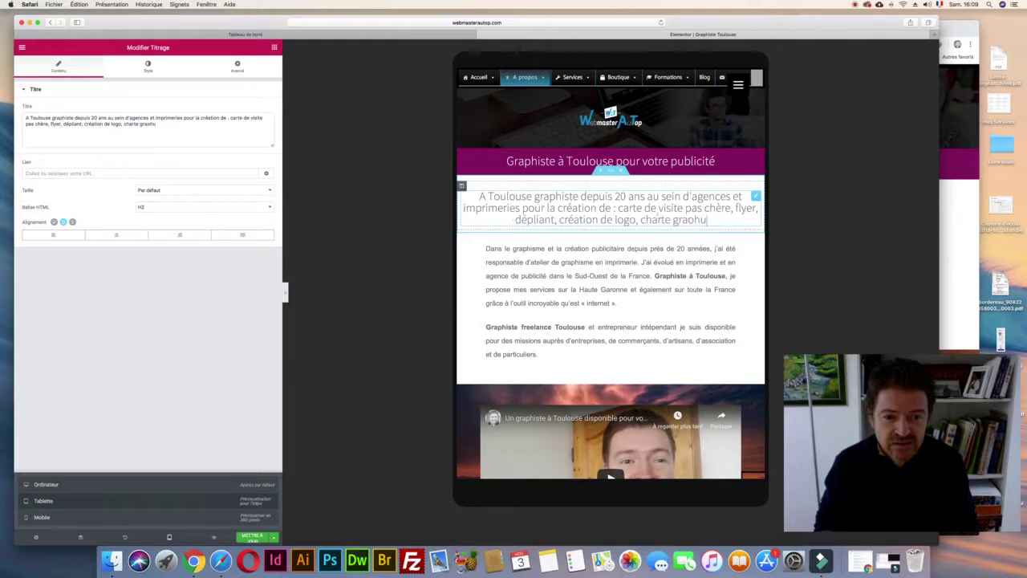
type("phi")
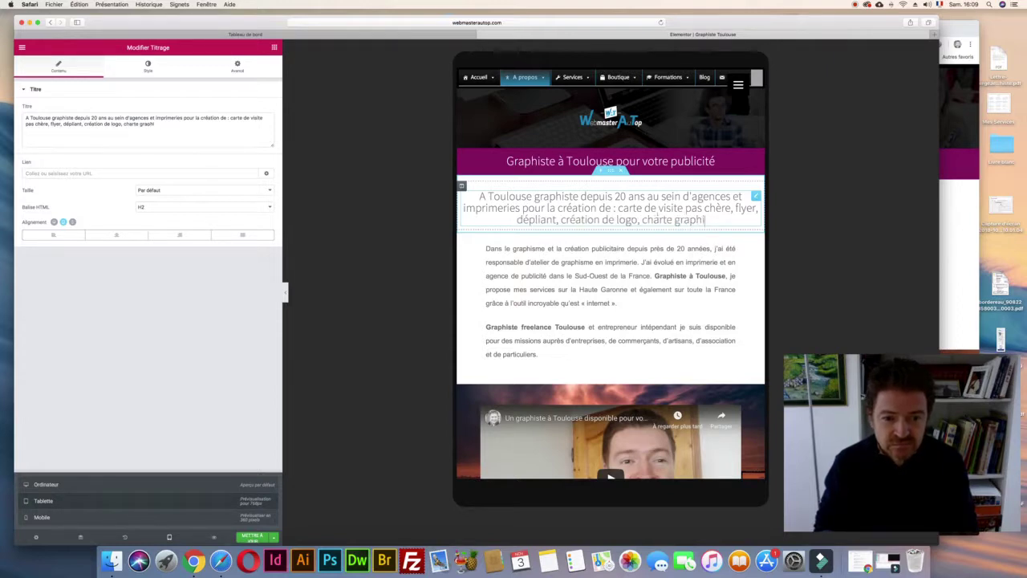
type("que,")
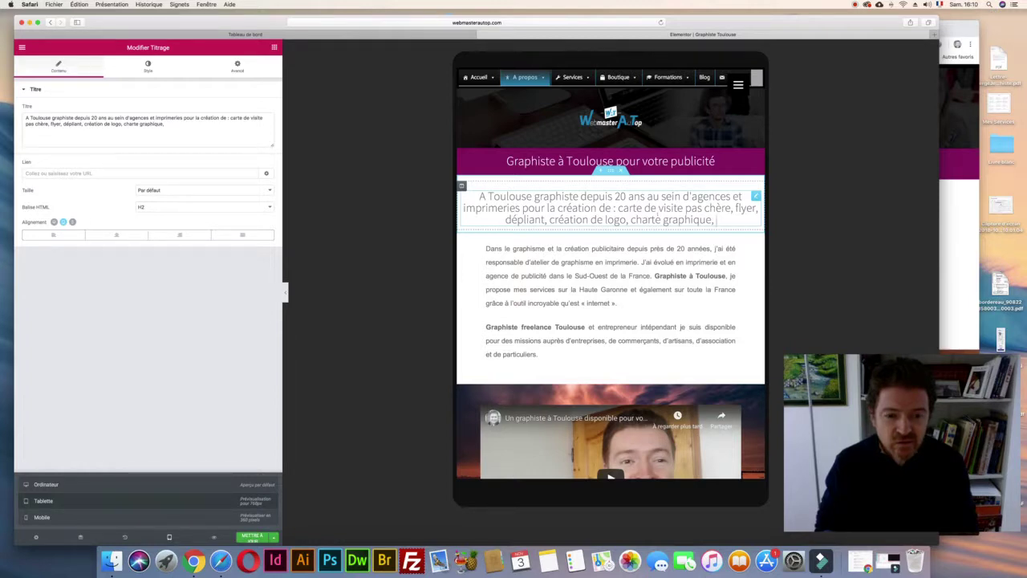
- Append "signalétique," after "charte graphique," in the subheading, without a leading "de"
type("de signali")
key("BackSpace")
key("BackSpace")
key("BackSpace")
key("BackSpace")
key("BackSpace")
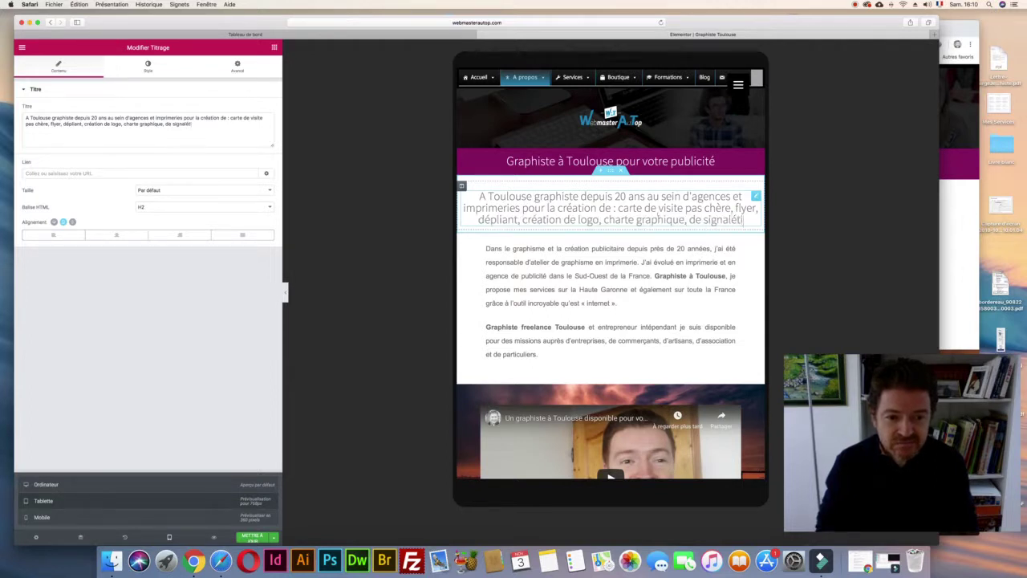
key("BackSpace")
key("BackSpace")
key("BackSpace")
key("BackSpace")
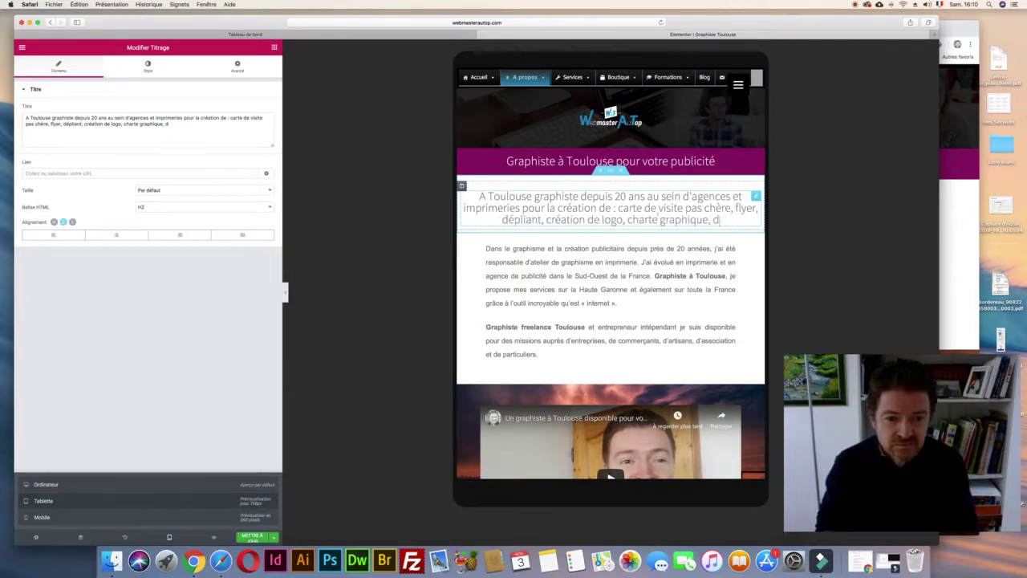
type("signal")
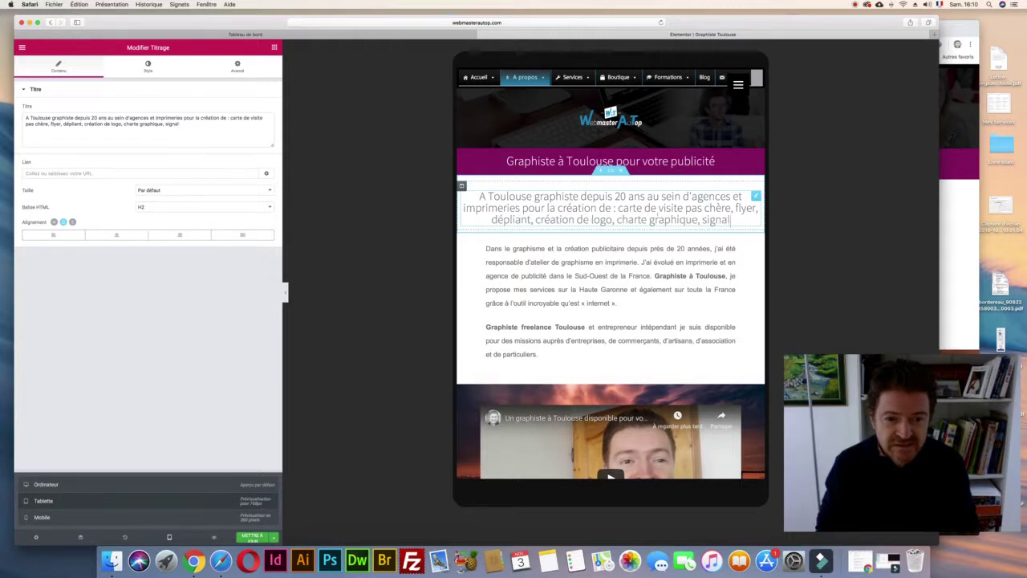
type("étique,")
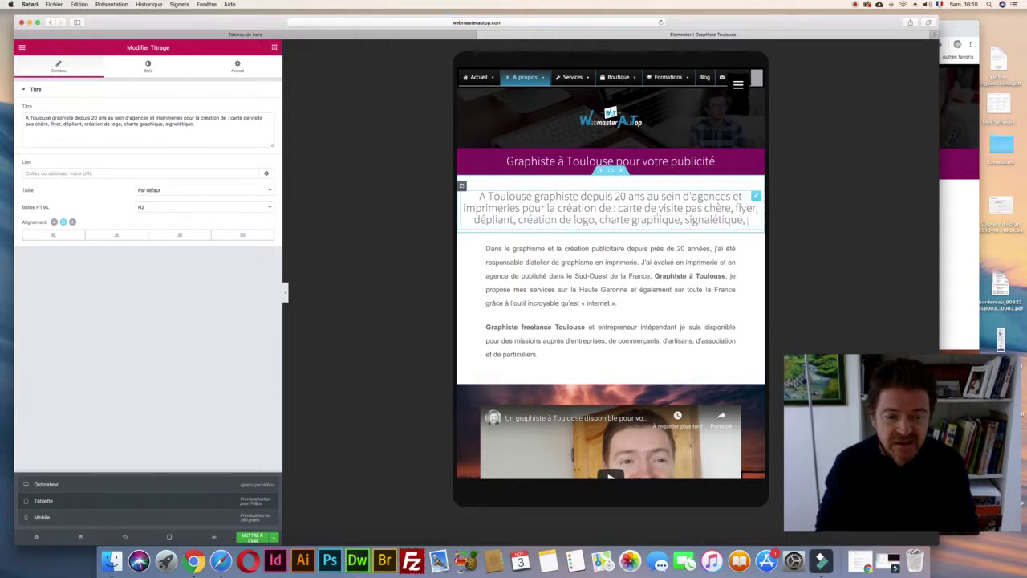
- Append "panneau publicité" after "signalétique," in the subheading
type(" panneaux")
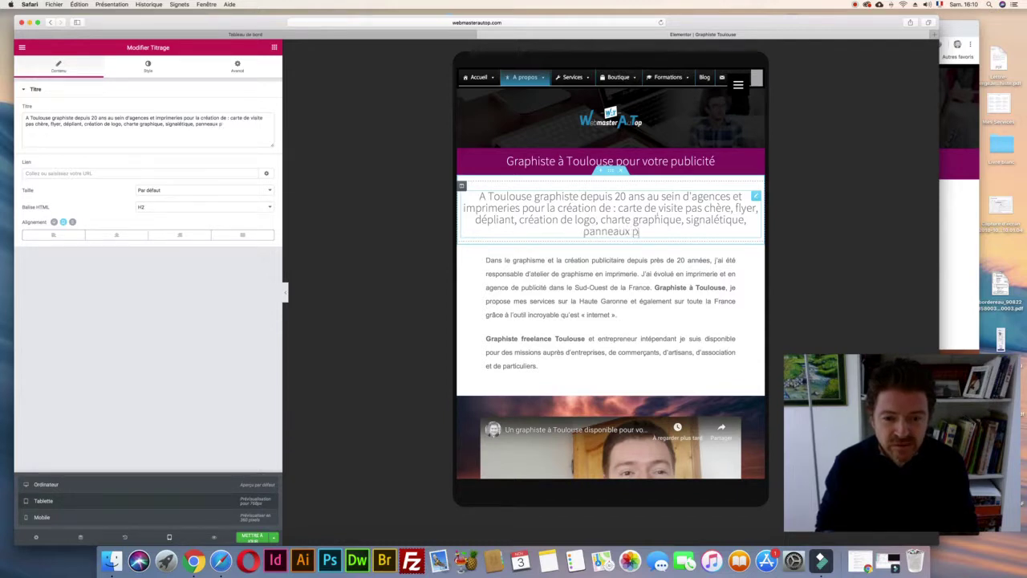
key("BackSpace")
type("publicité et")
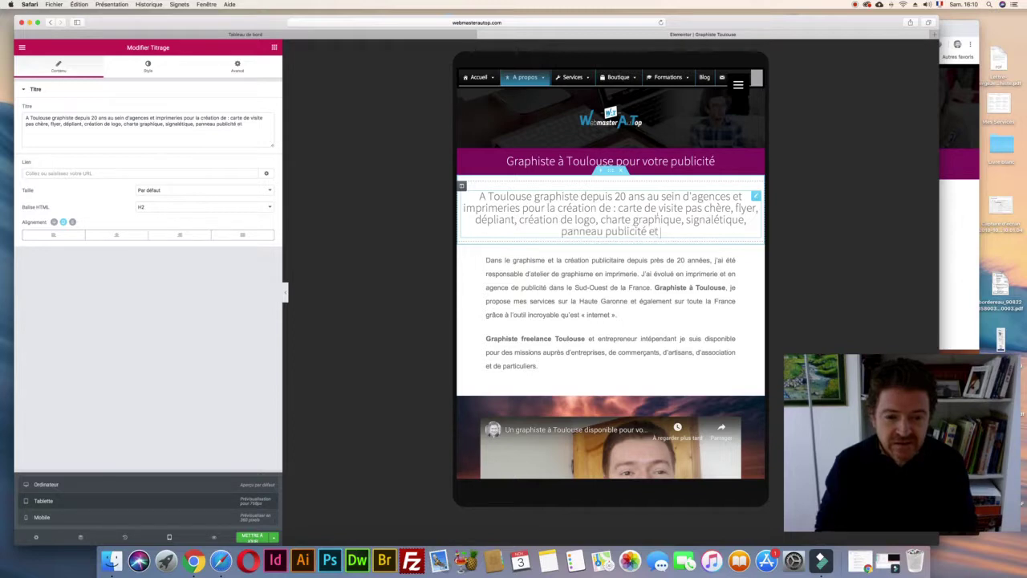
key("BackSpace")
key("BackSpace")
key("BackSpace")
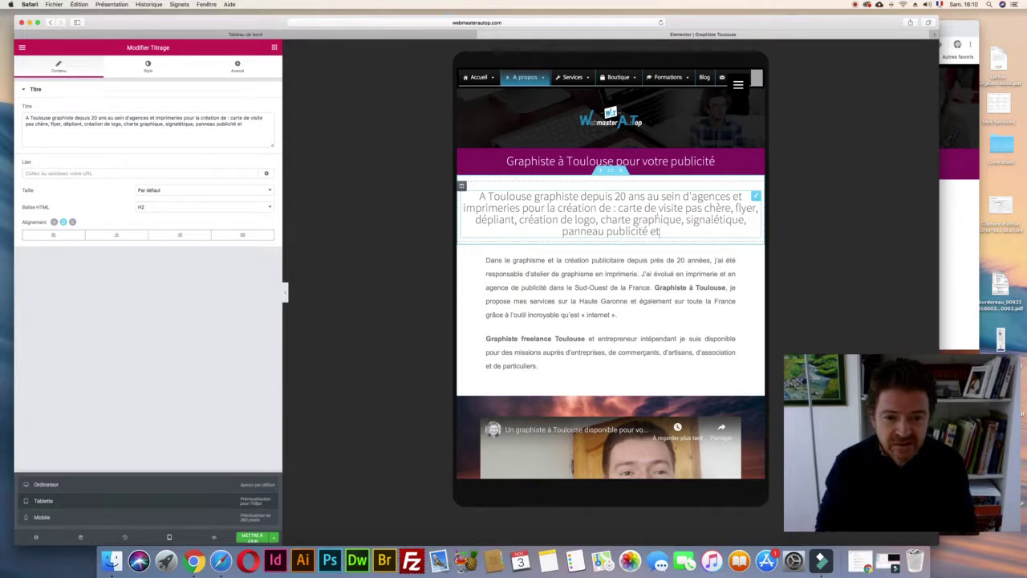
- Complete the subheading with ", packaging et tee-shirt" after "panneau publicité"
type(", packah")
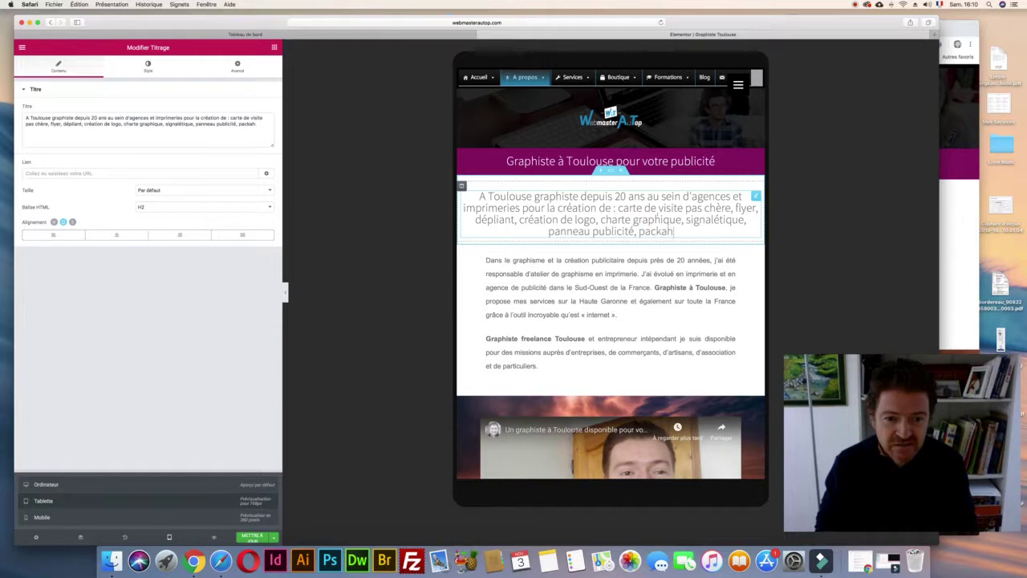
key("BackSpace")
type("ging")
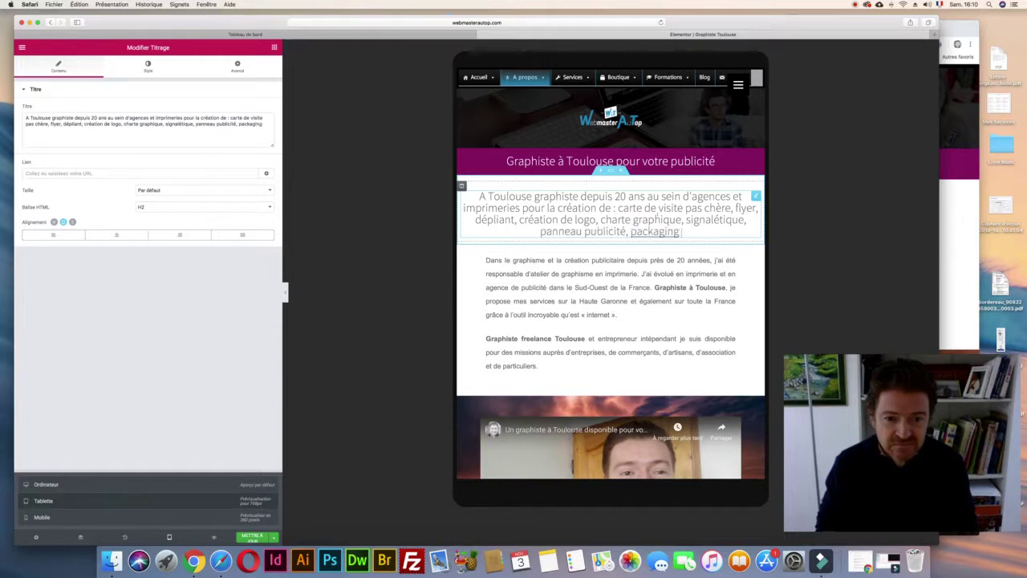
type(" et ee")
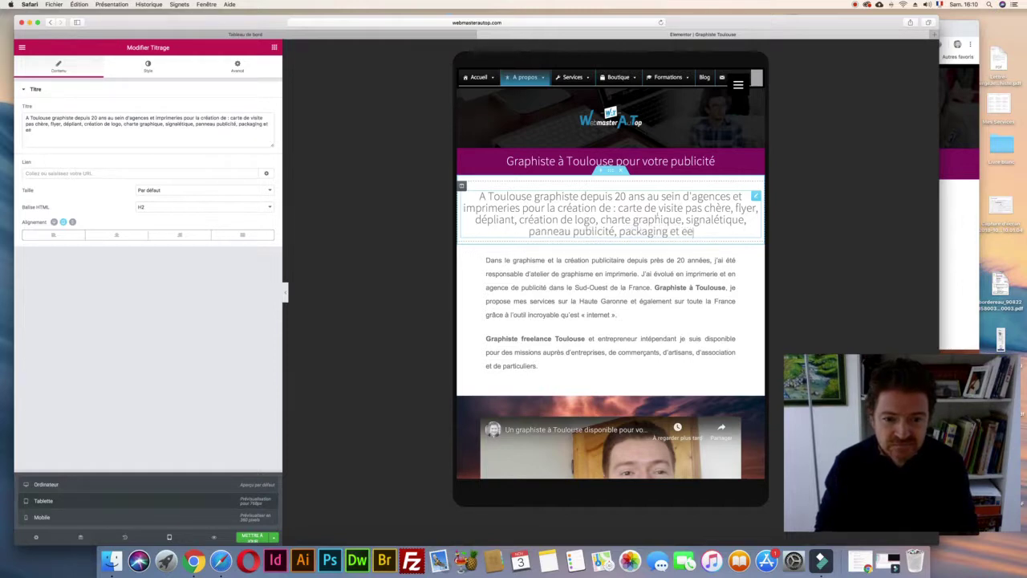
key("BackSpace")
key("BackSpace")
type("tee-s")
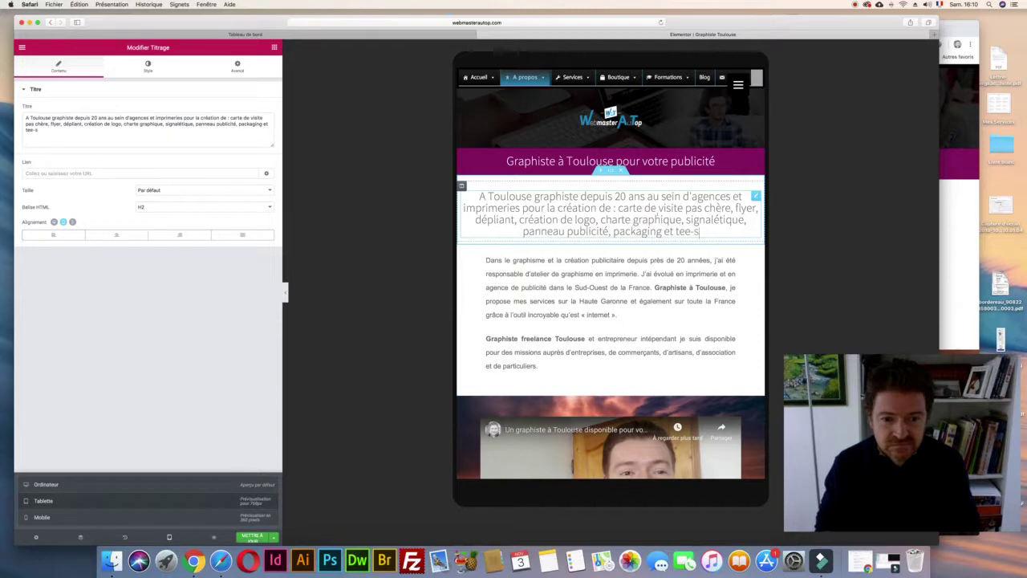
type("hirt")
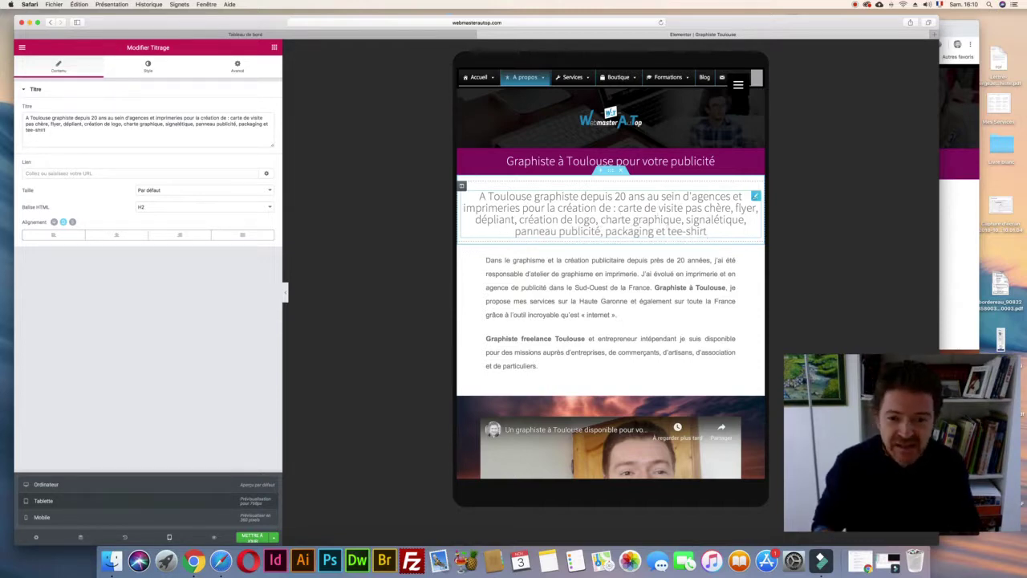
- Left-align the subheading in the tablet layout and set its inner padding to 5 on all four sides
left_click(54, 235)
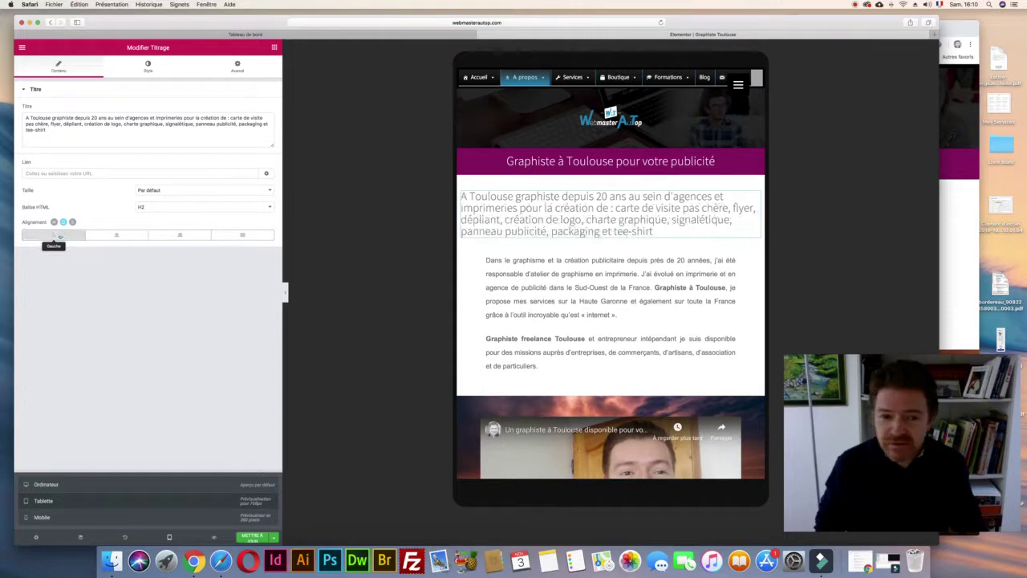
left_click(237, 65)
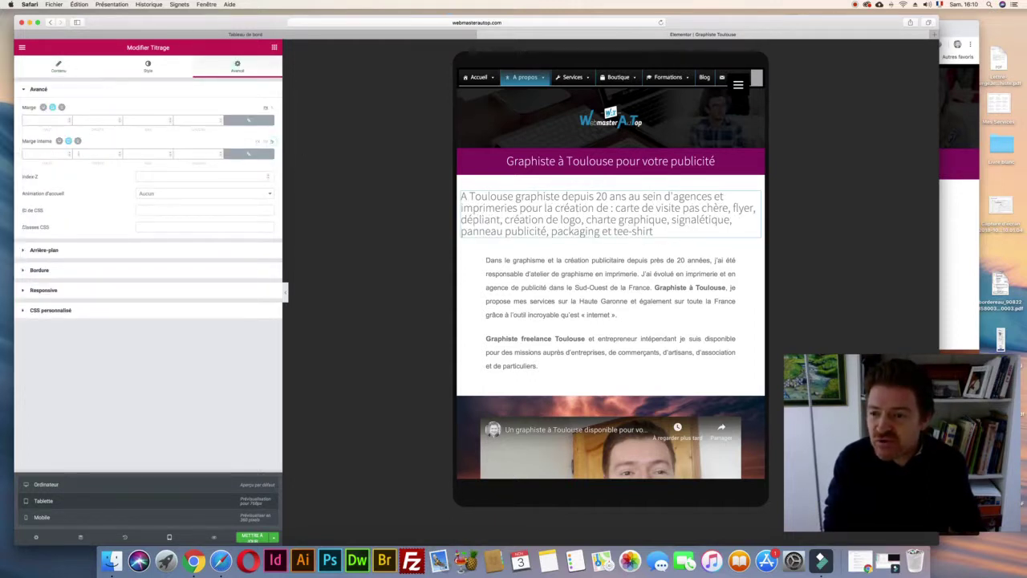
left_click(69, 153)
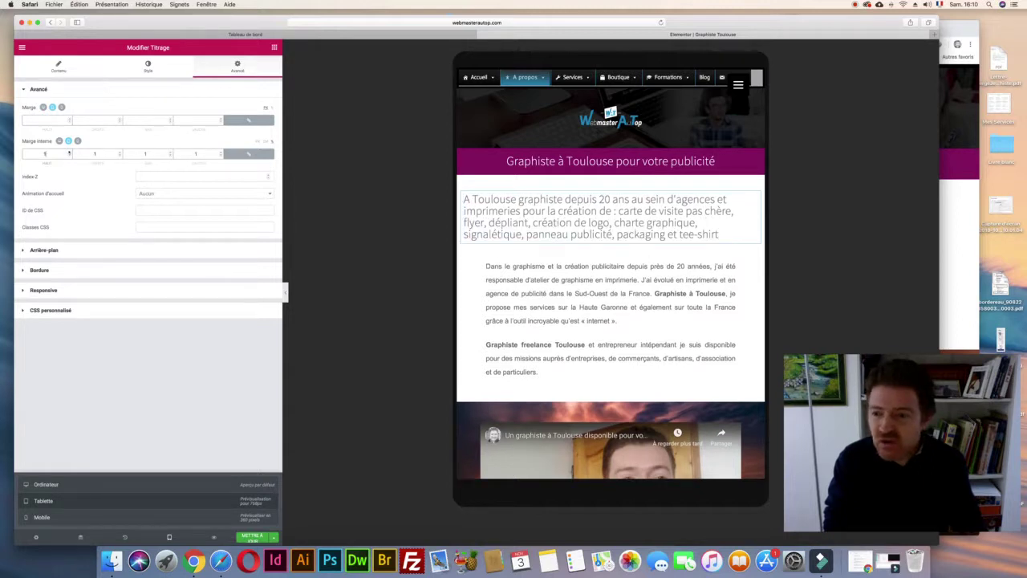
left_click(69, 152)
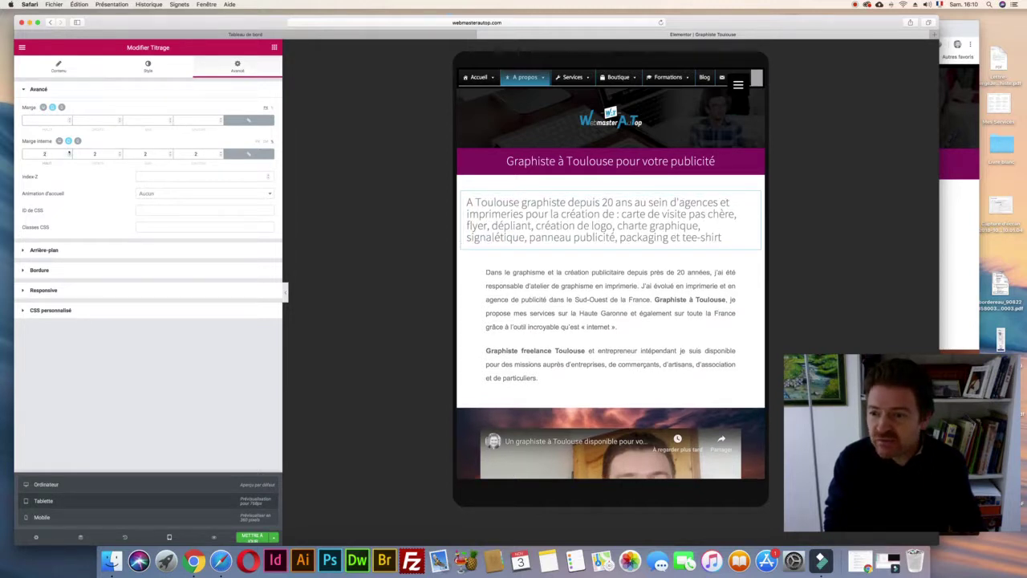
left_click(69, 153)
left_click(69, 152)
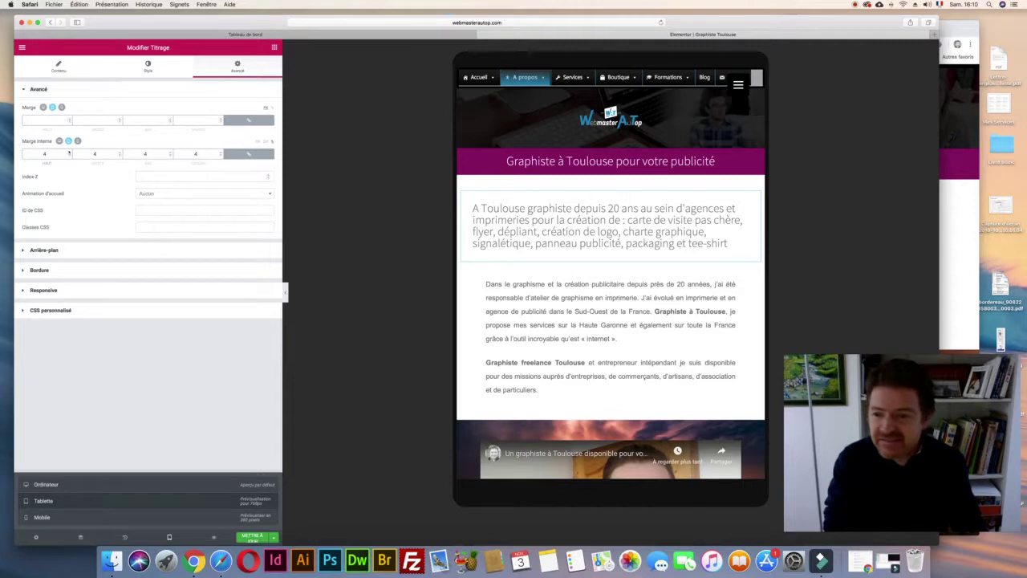
left_click(69, 153)
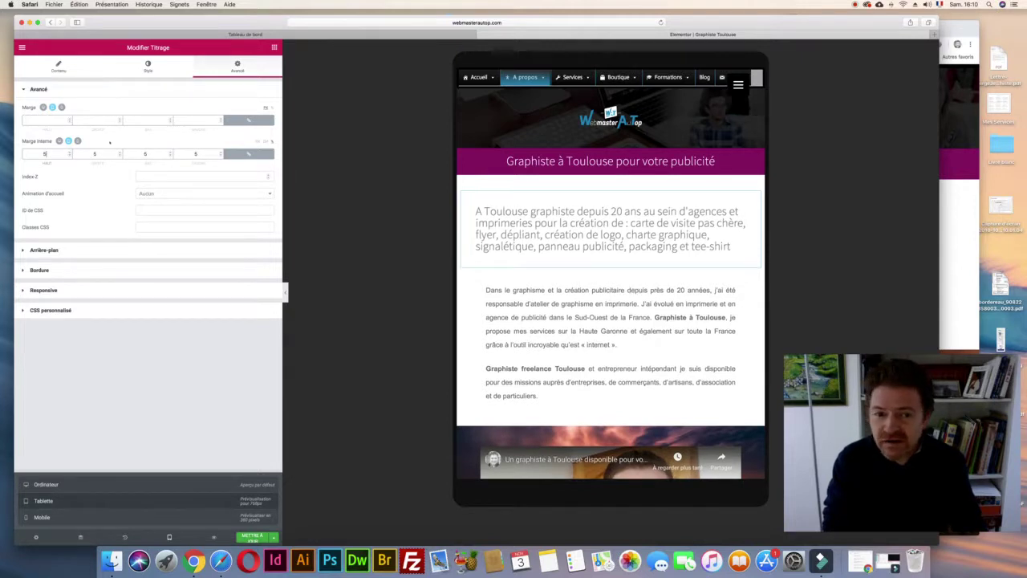
- Unlink the subheading's inner padding values and set only the top padding to 1
left_click(249, 153)
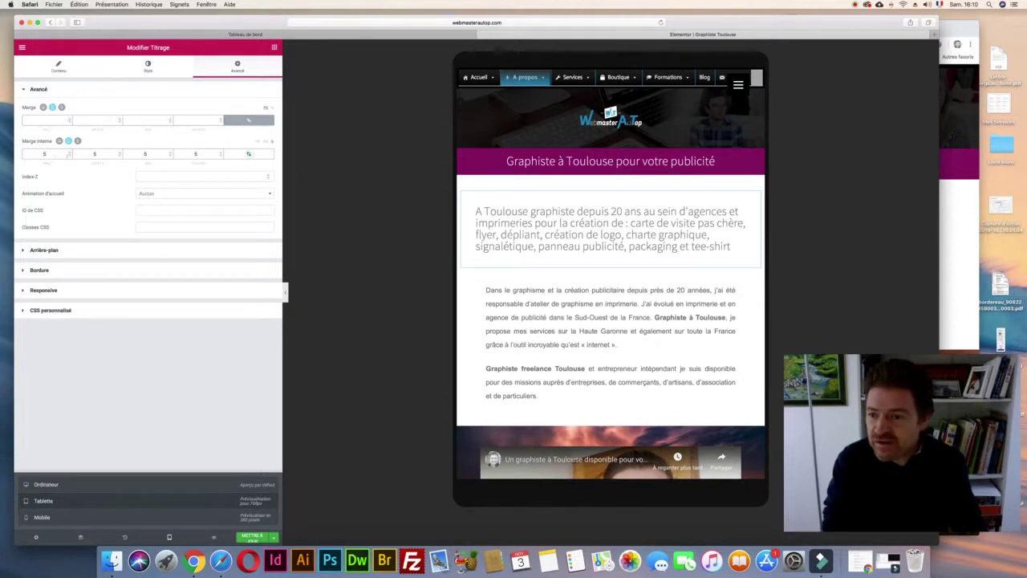
left_click(69, 155)
left_click(69, 156)
left_click(69, 156)
left_click(69, 155)
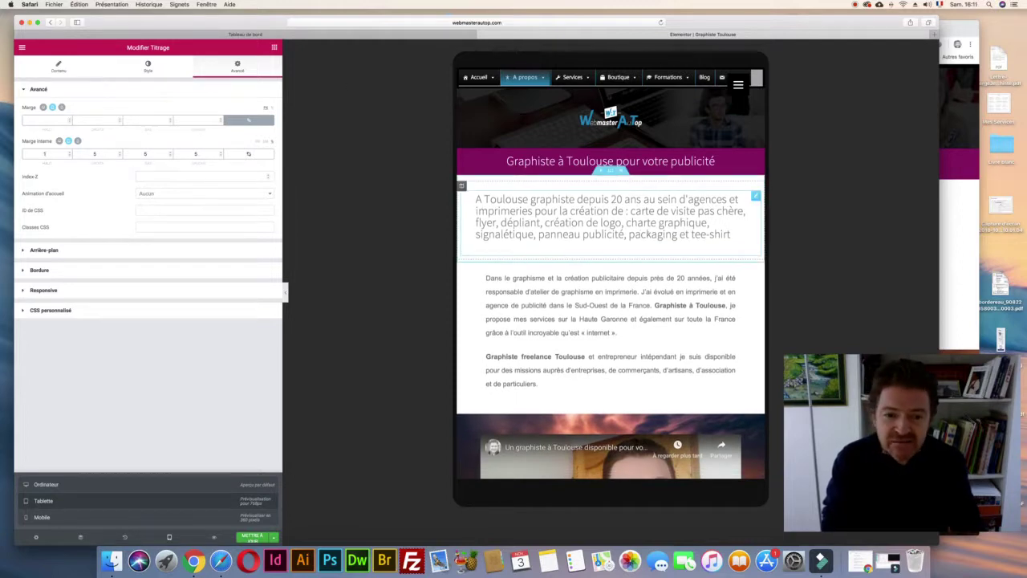
- Set the line height of the subheading's typography to 1.4 em for the tablet layout
left_click(149, 67)
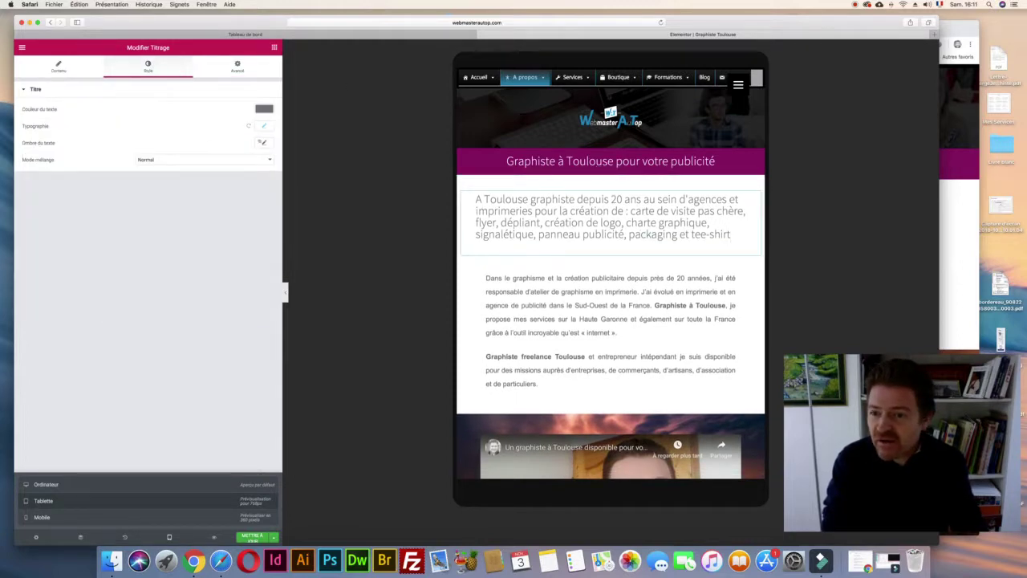
left_click(263, 126)
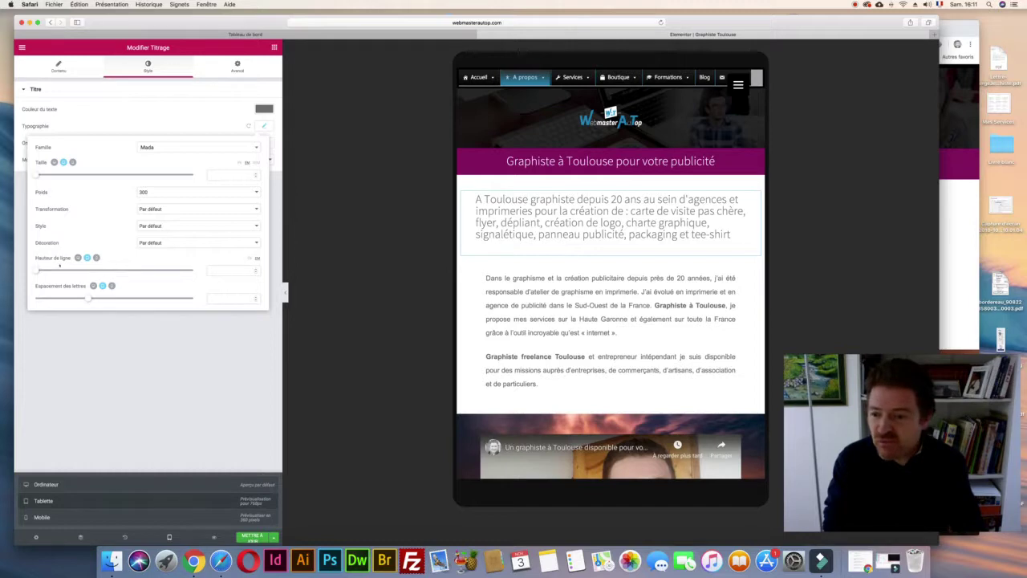
left_click_drag(37, 270, 50, 270)
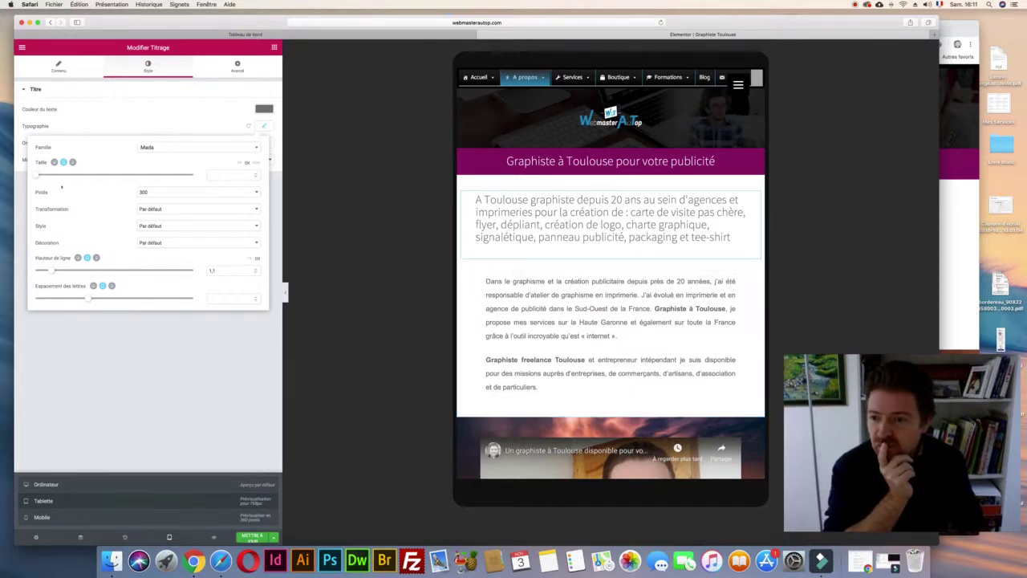
left_click_drag(53, 271, 56, 270)
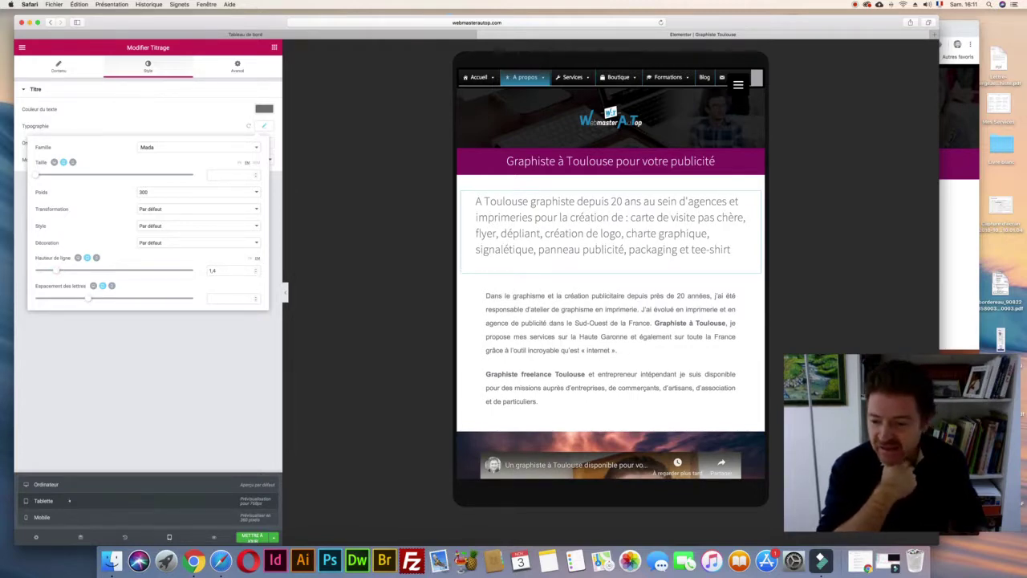
- Show the page in mobile layout and set the subheading's font size to about 1.2 em
left_click(46, 517)
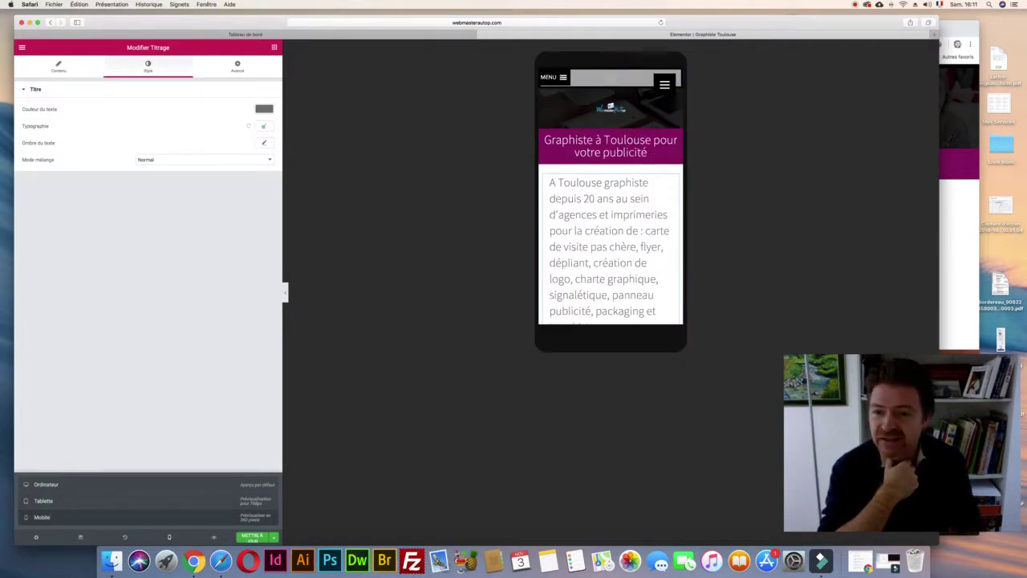
left_click(263, 126)
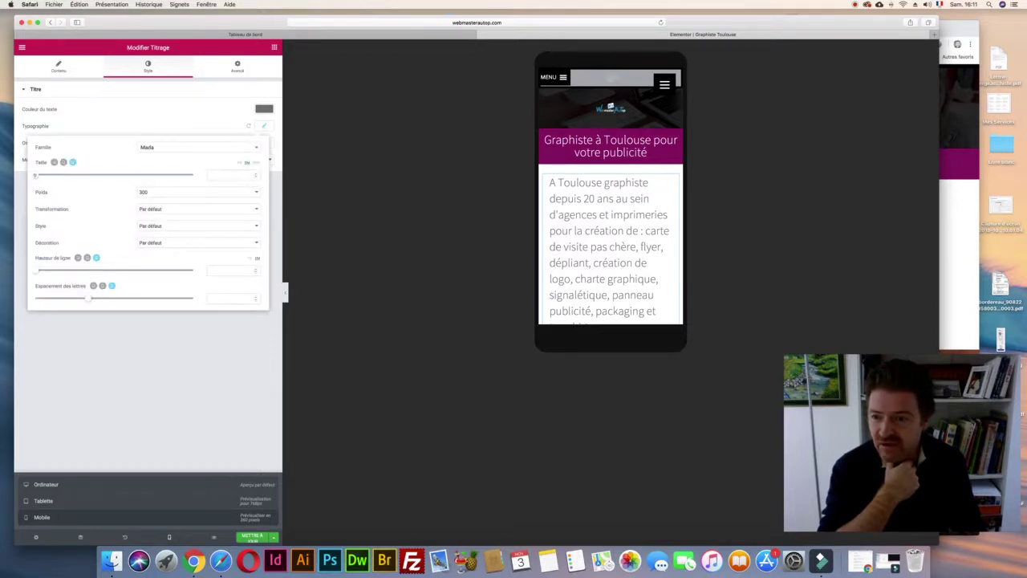
left_click_drag(37, 174, 53, 174)
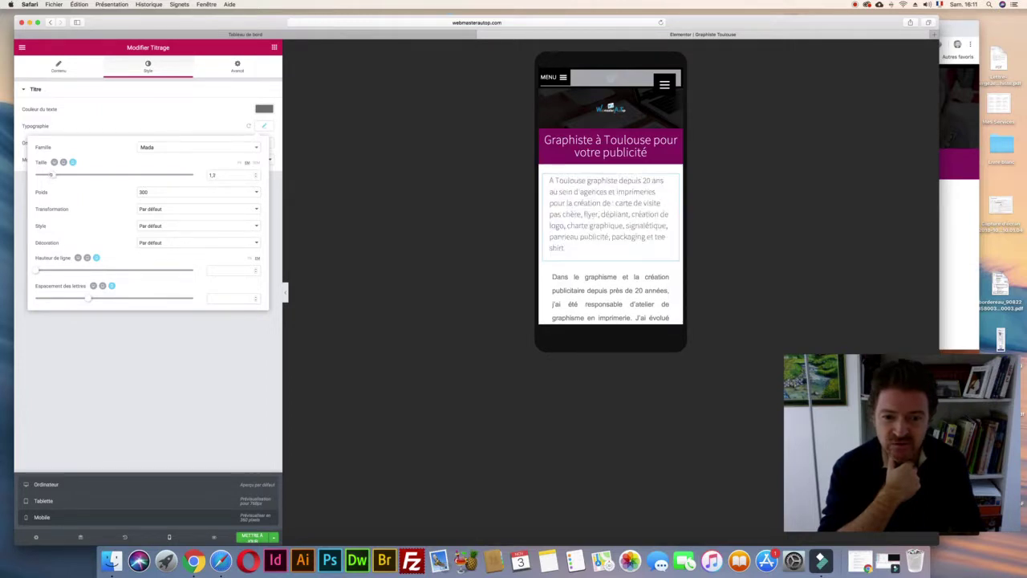
- Set the subheading's font weight to 600 and its text colour to black (#000000)
left_click(146, 191)
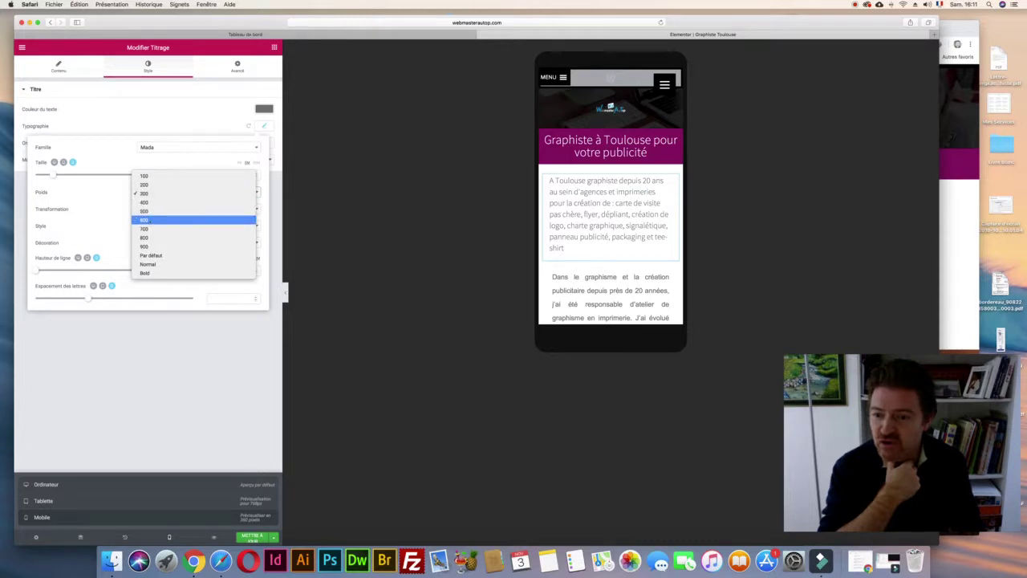
left_click(148, 221)
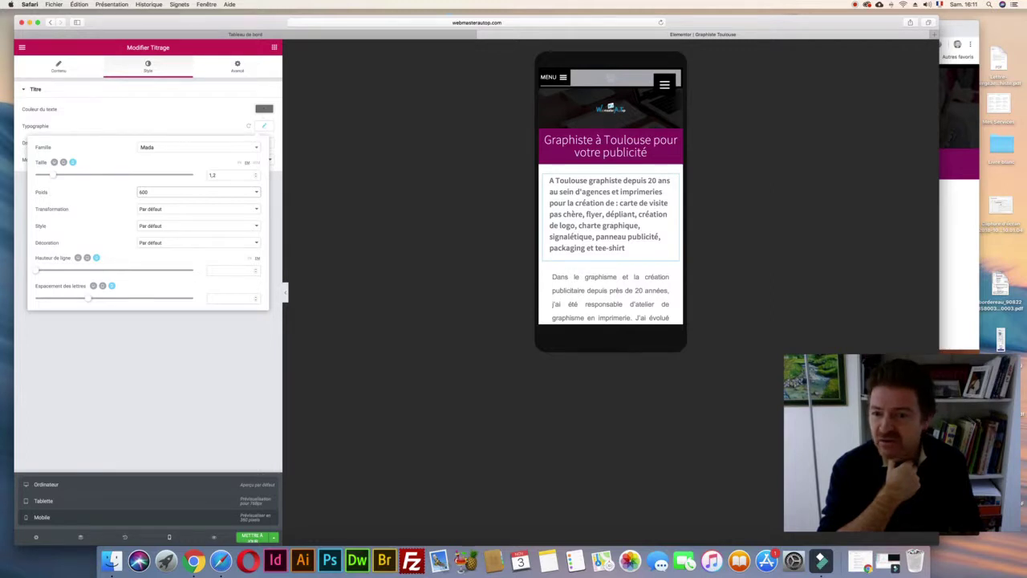
left_click(264, 108)
left_click_drag(171, 161, 172, 198)
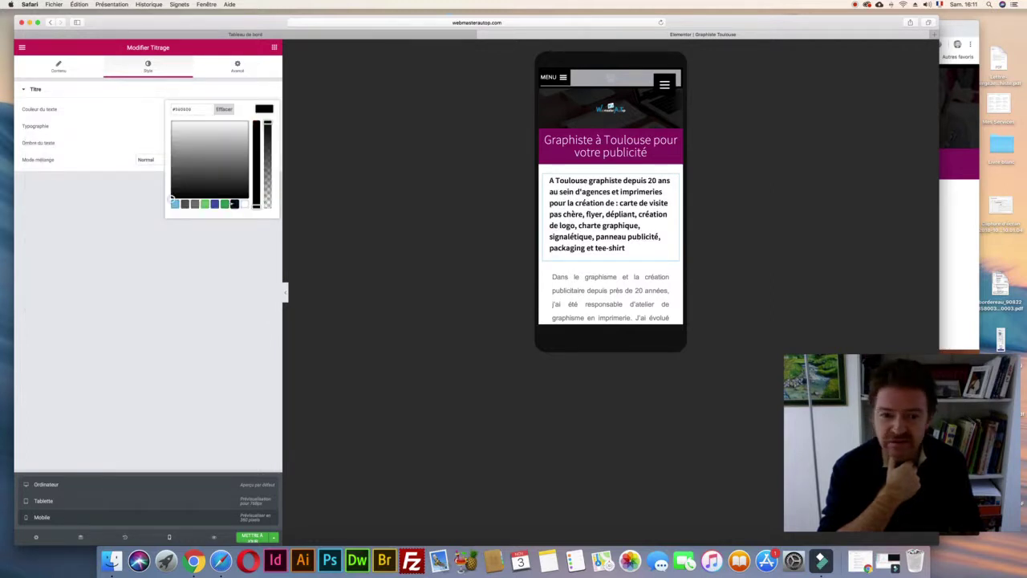
left_click(171, 200)
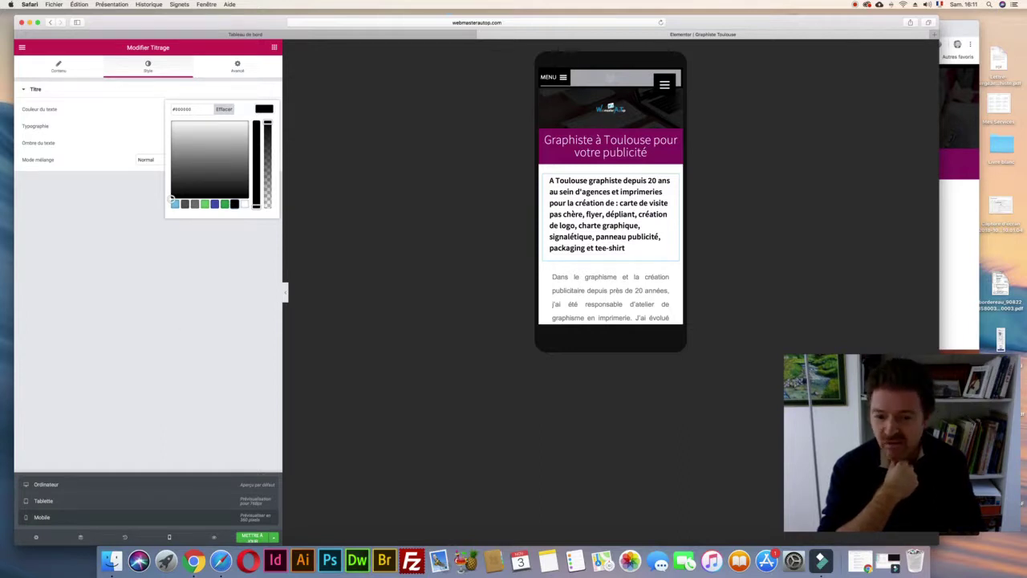
key("Escape")
- In the tablet layout, set the subheading's font size to 1.4 em and its line height to 1.6 em
left_click(233, 500)
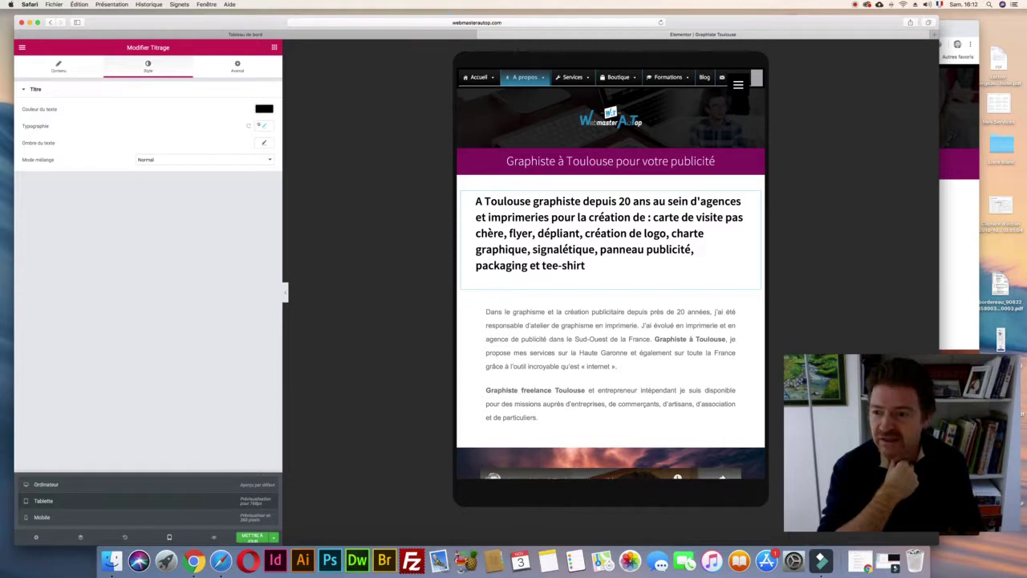
left_click(261, 126)
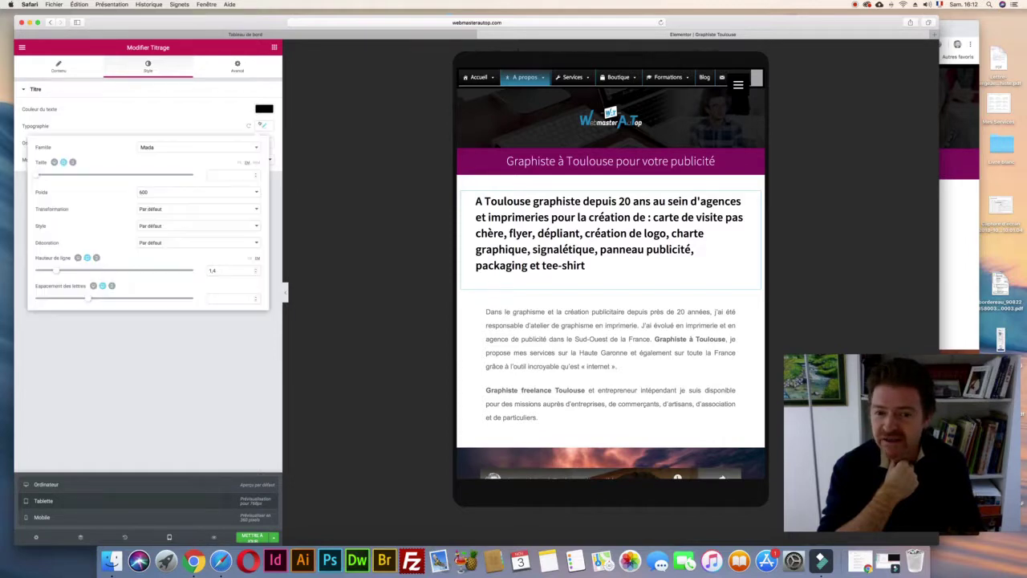
left_click(35, 174)
left_click_drag(38, 175, 52, 174)
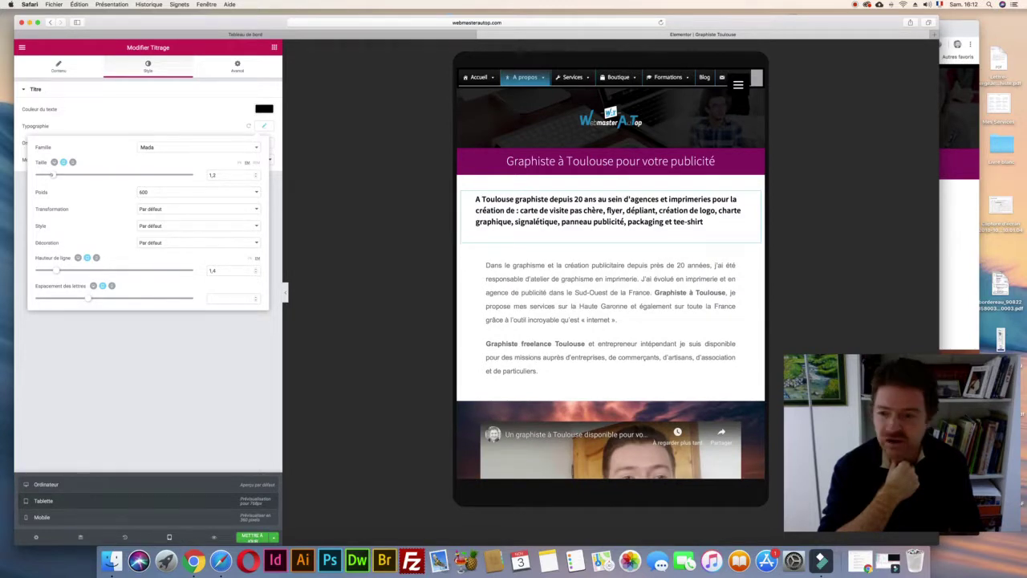
key("Up")
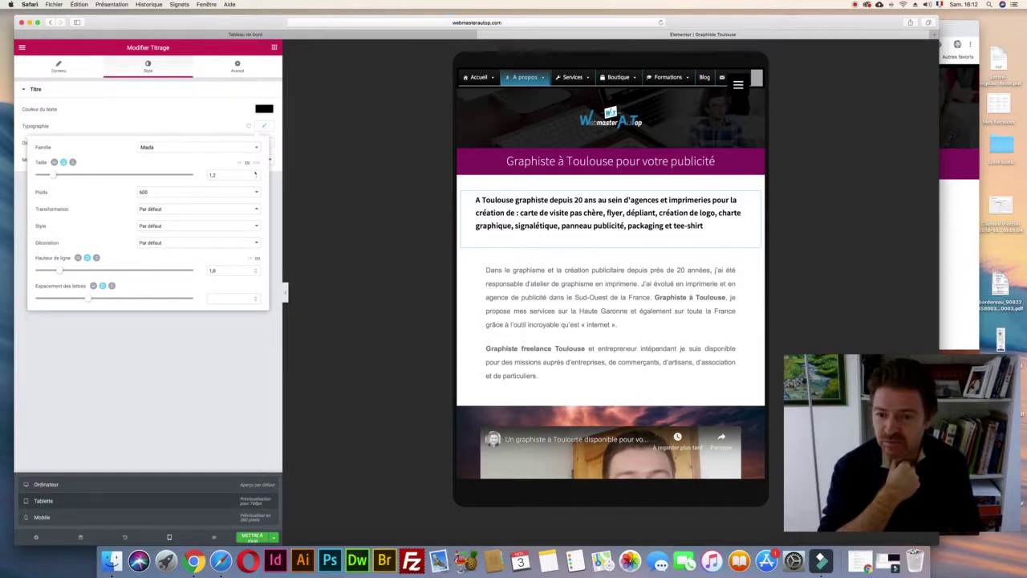
left_click(255, 172)
left_click(256, 173)
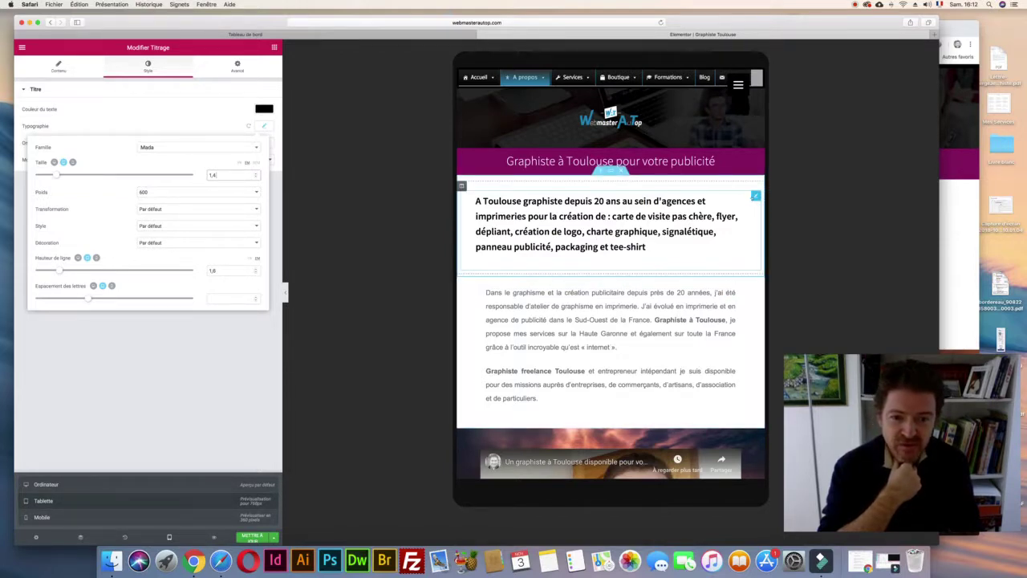
left_click(610, 168)
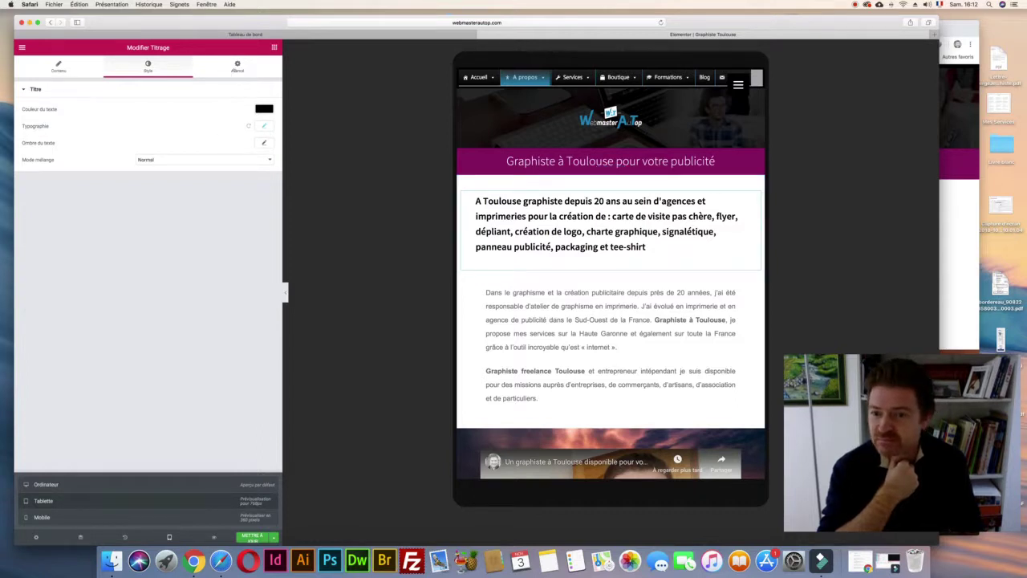
- Set the subheading's bottom inner padding to 1 for the tablet layout
left_click(237, 68)
left_click(170, 155)
left_click(170, 155)
left_click(170, 155)
left_click(169, 155)
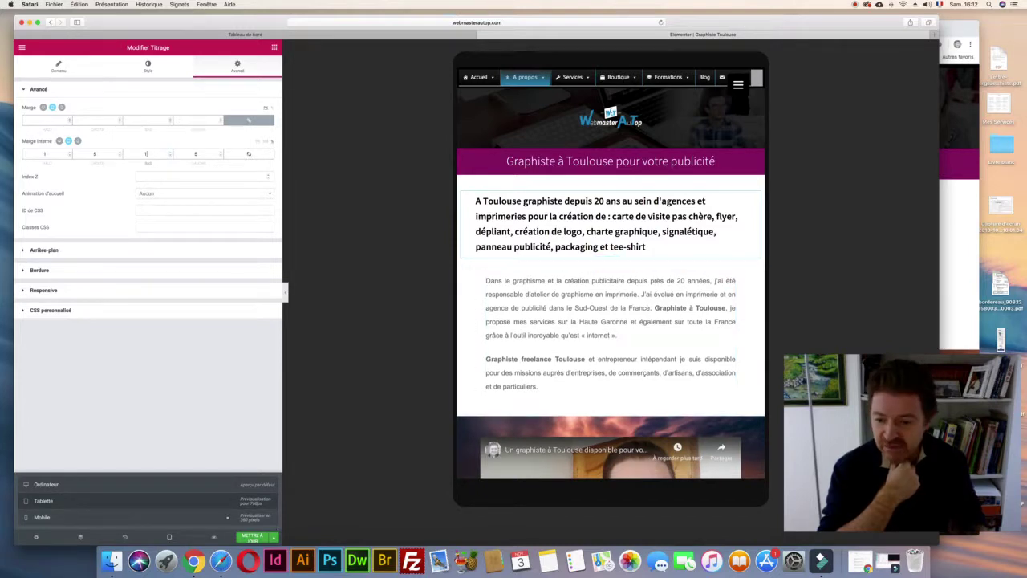
- Return to the mobile layout and set the subheading's font size to 1.1 em
left_click(250, 516)
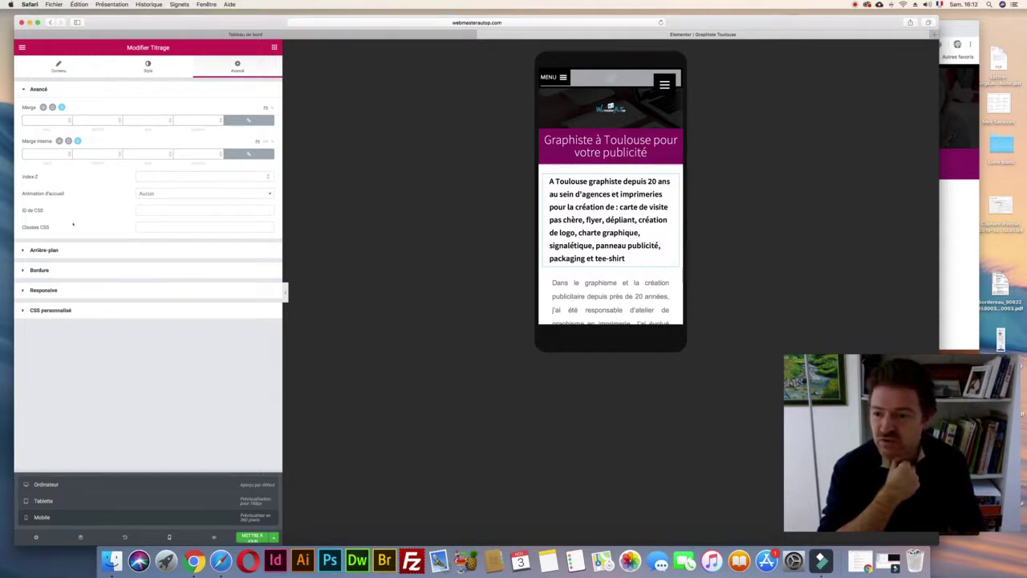
left_click(147, 67)
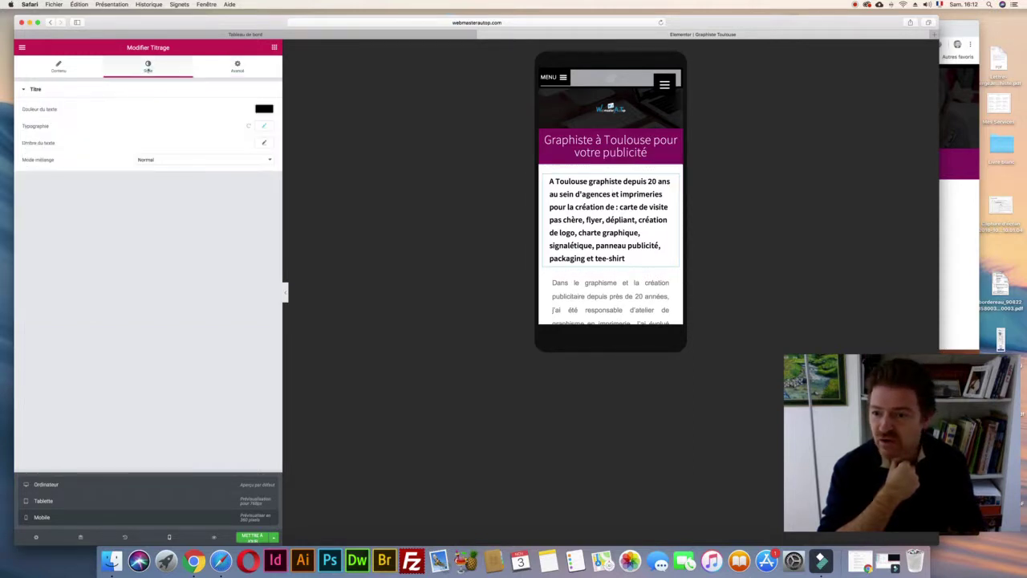
left_click(262, 126)
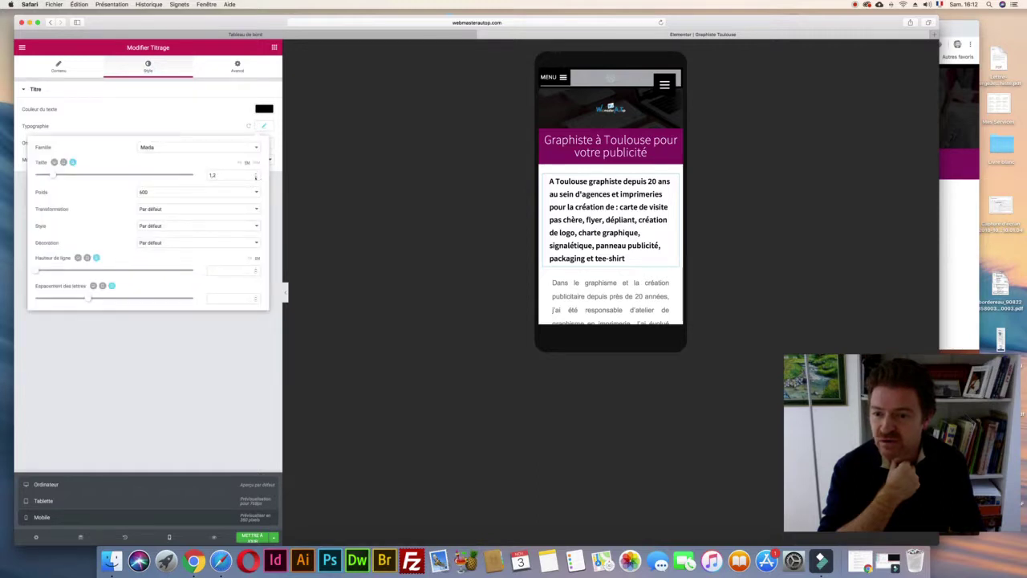
left_click(255, 177)
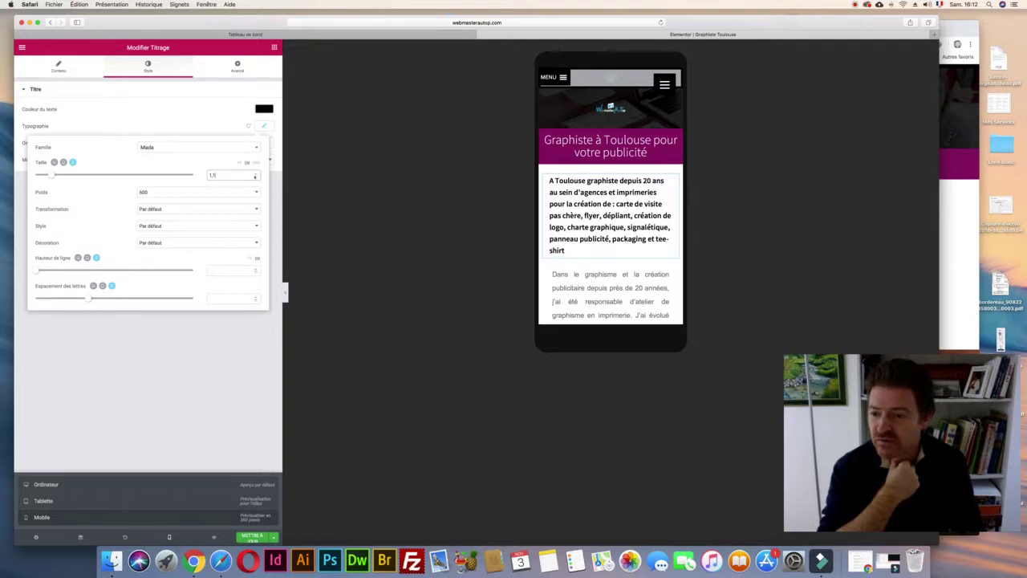
- Set the subheading's letter spacing to about -0.3 and its line height to about 1.3 em for mobile
left_click_drag(86, 298, 84, 298)
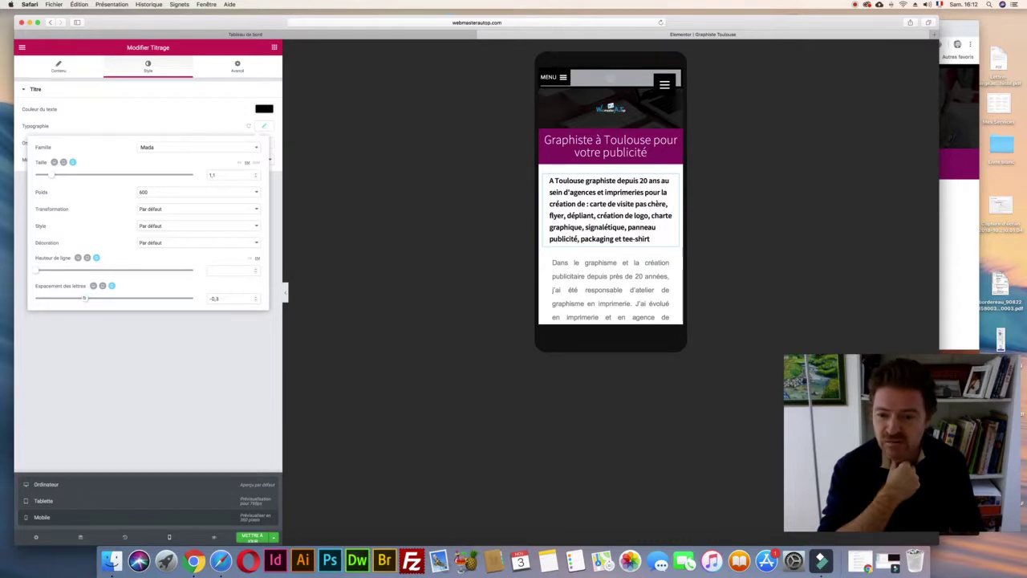
left_click_drag(83, 297, 85, 297)
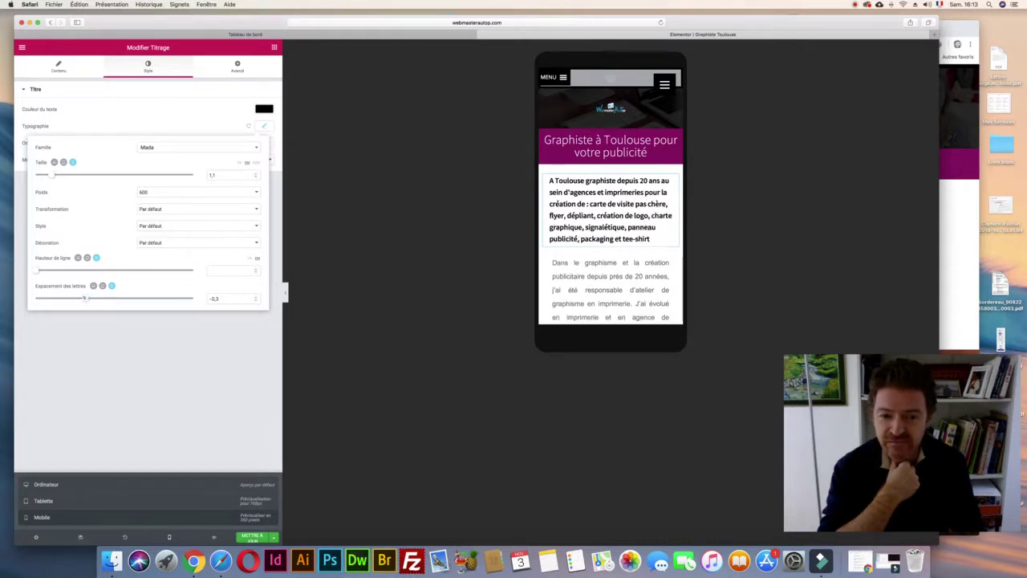
left_click_drag(35, 271, 54, 271)
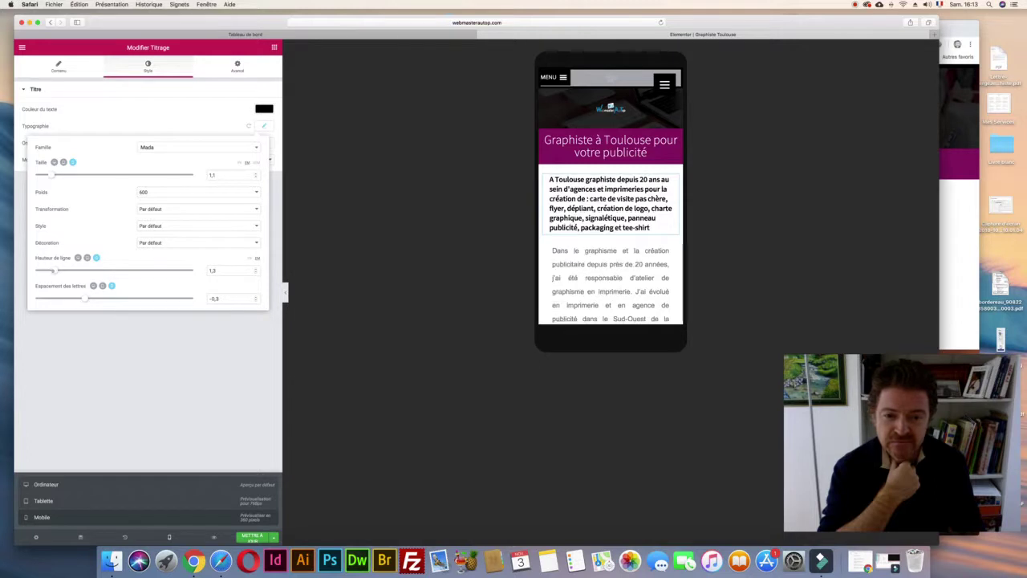
scroll(615, 268, "down", 2)
scroll(610, 241, "up", 2)
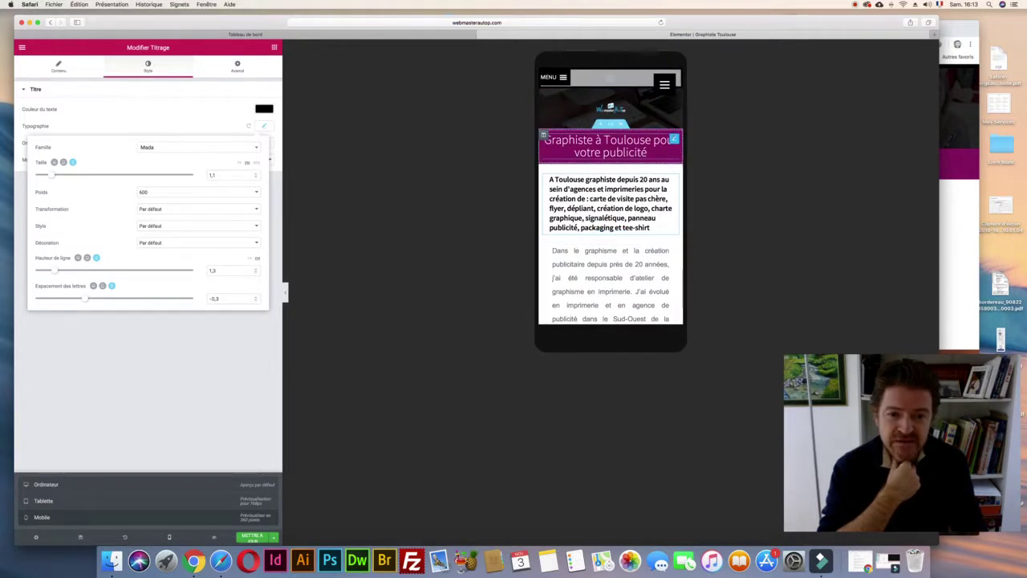
- Set the font size of the main heading "Graphiste à Toulouse pour votre publicité" to about 1.2 em for mobile
left_click(609, 146)
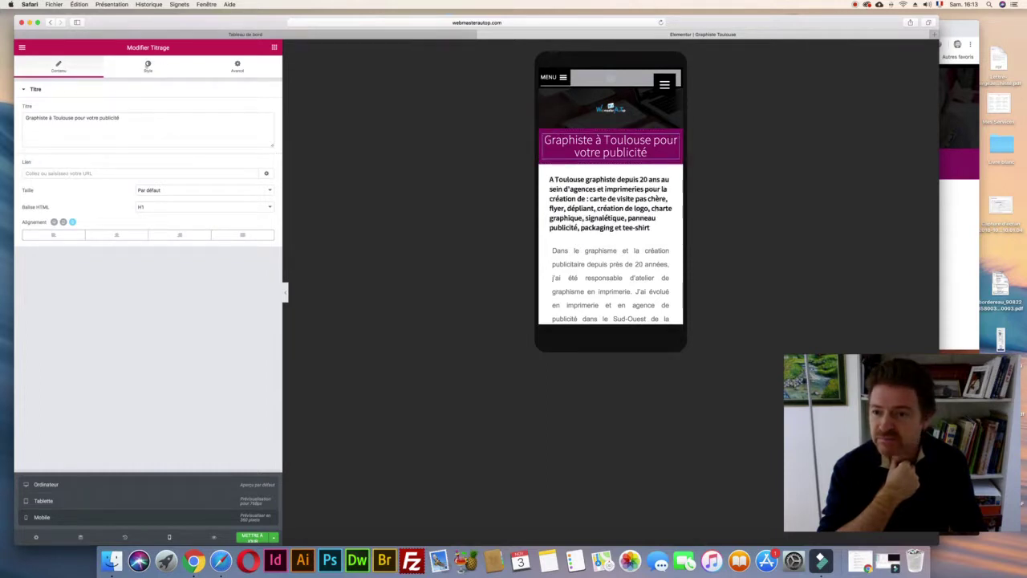
left_click(147, 66)
left_click(262, 126)
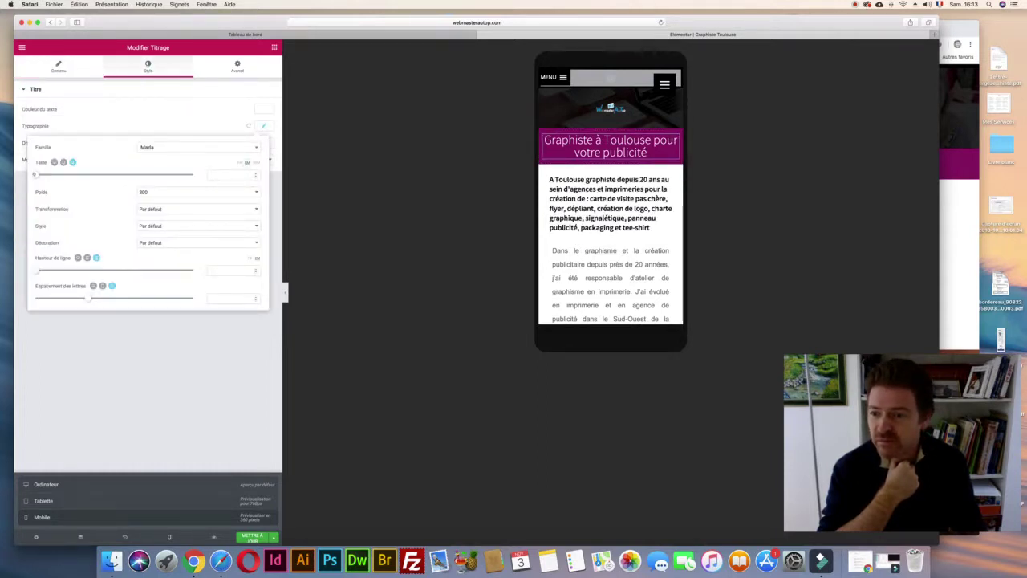
left_click_drag(36, 174, 53, 174)
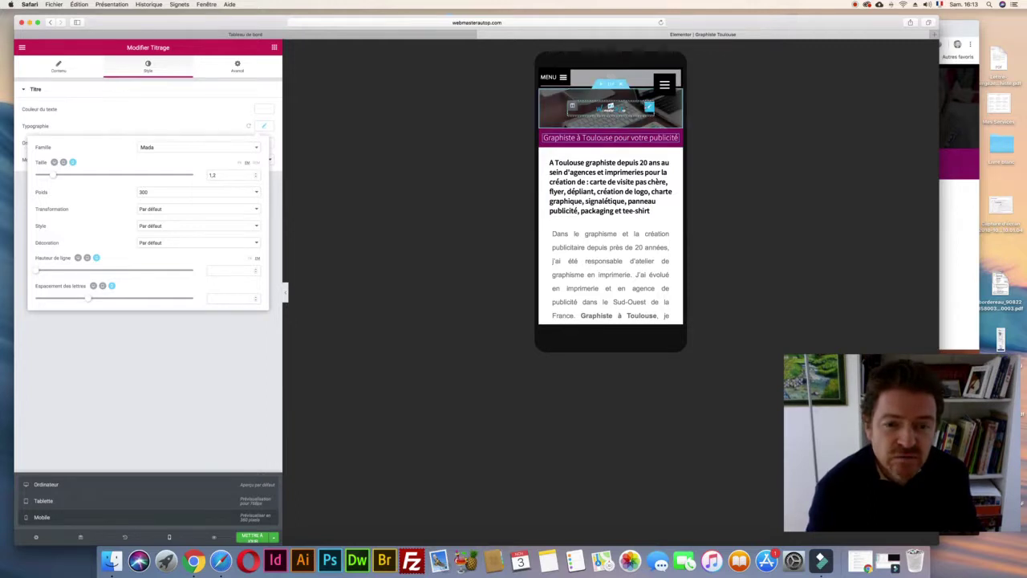
- Set the inner padding and the margin of the header section containing the logo to 0 for mobile
left_click(649, 107)
left_click(236, 66)
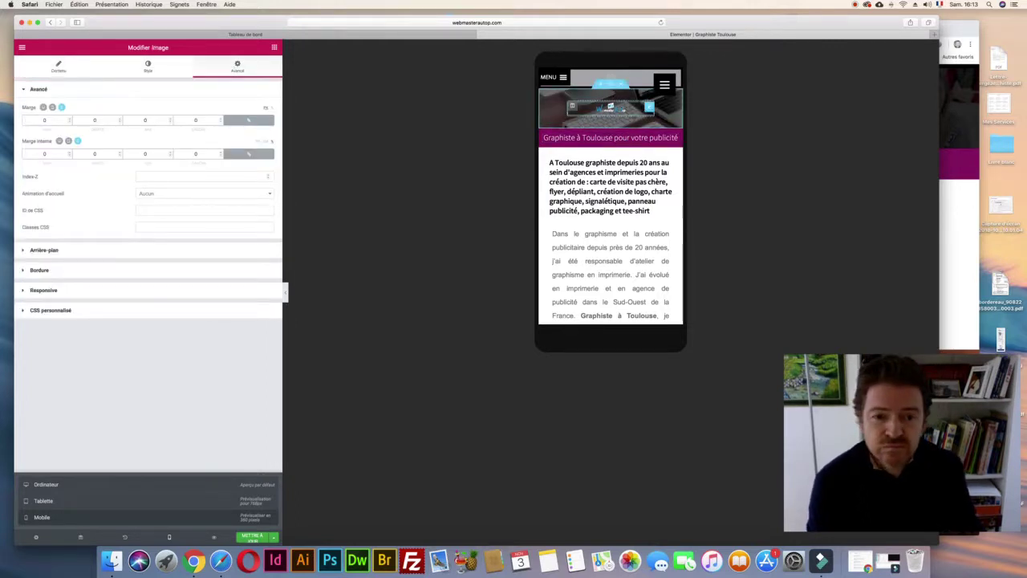
left_click(610, 83)
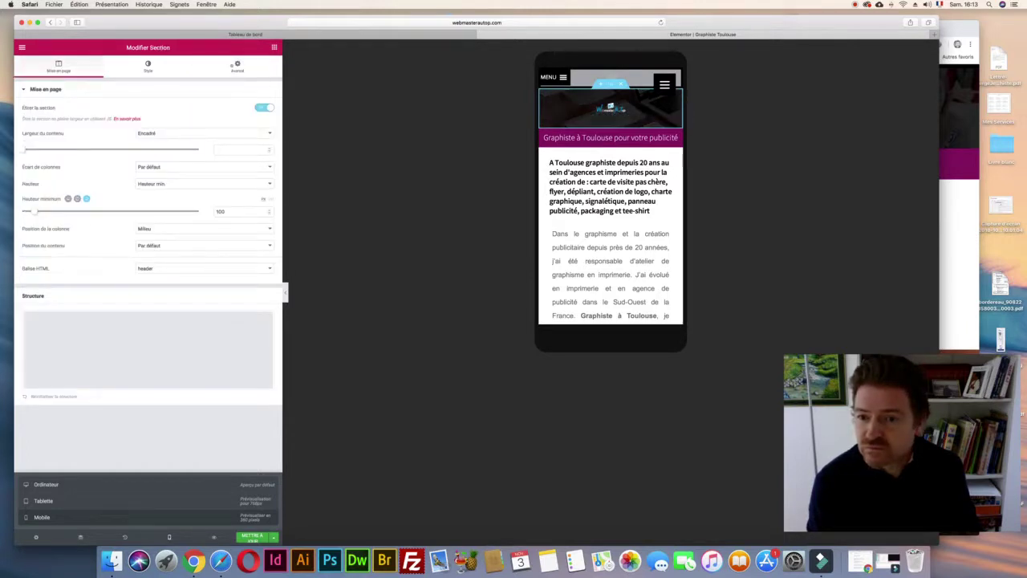
left_click(237, 67)
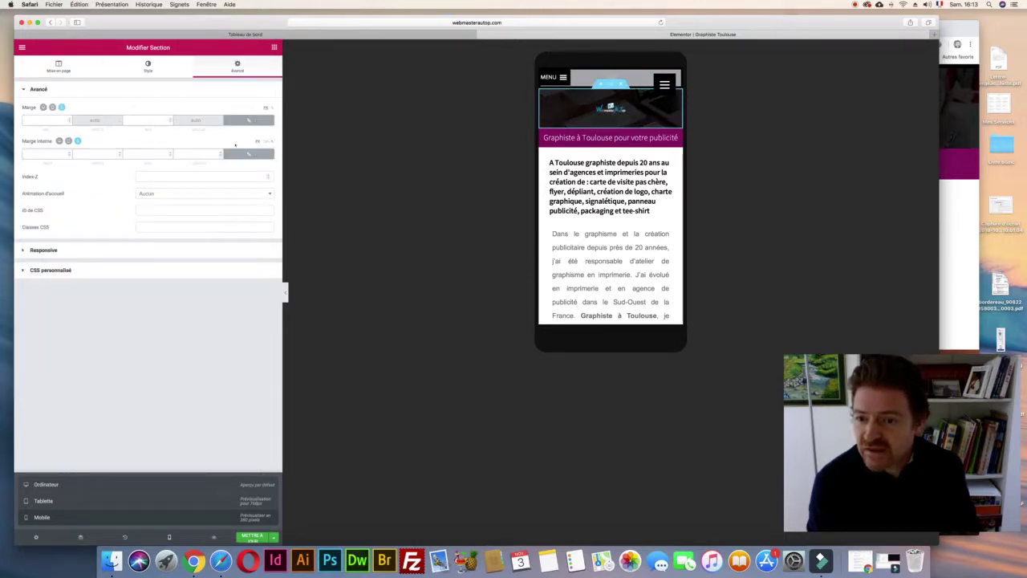
left_click(69, 151)
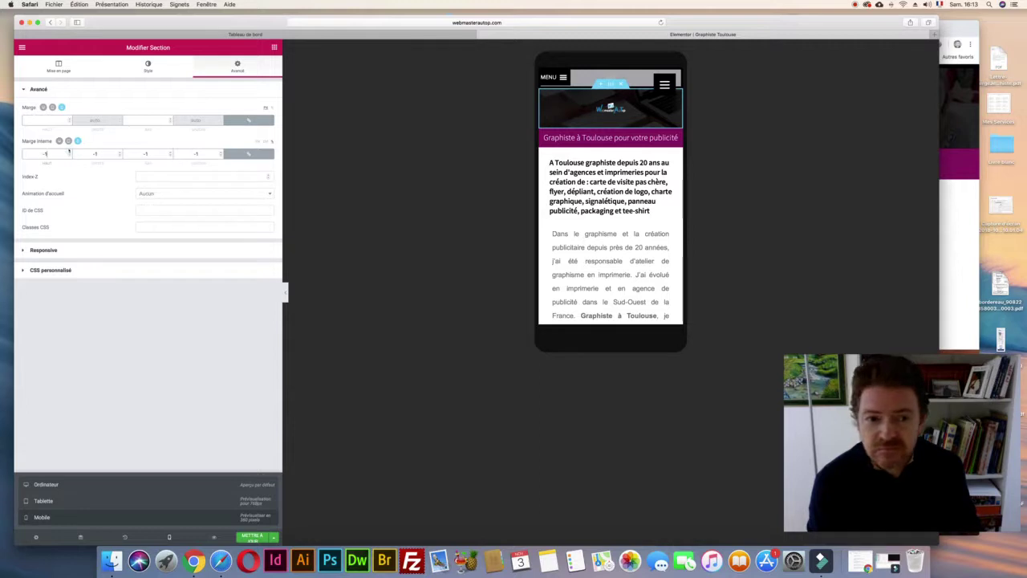
left_click(69, 151)
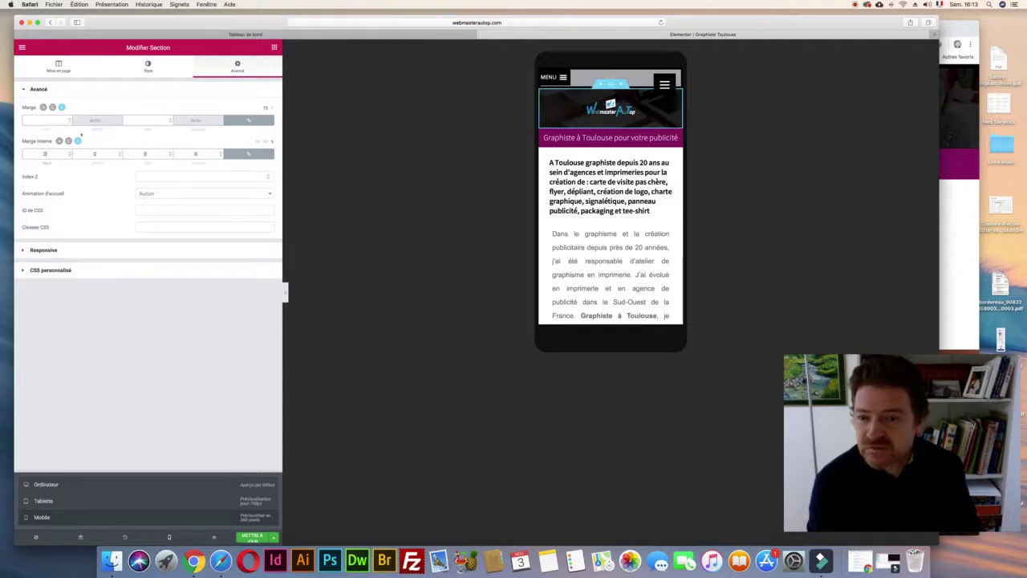
left_click(69, 119)
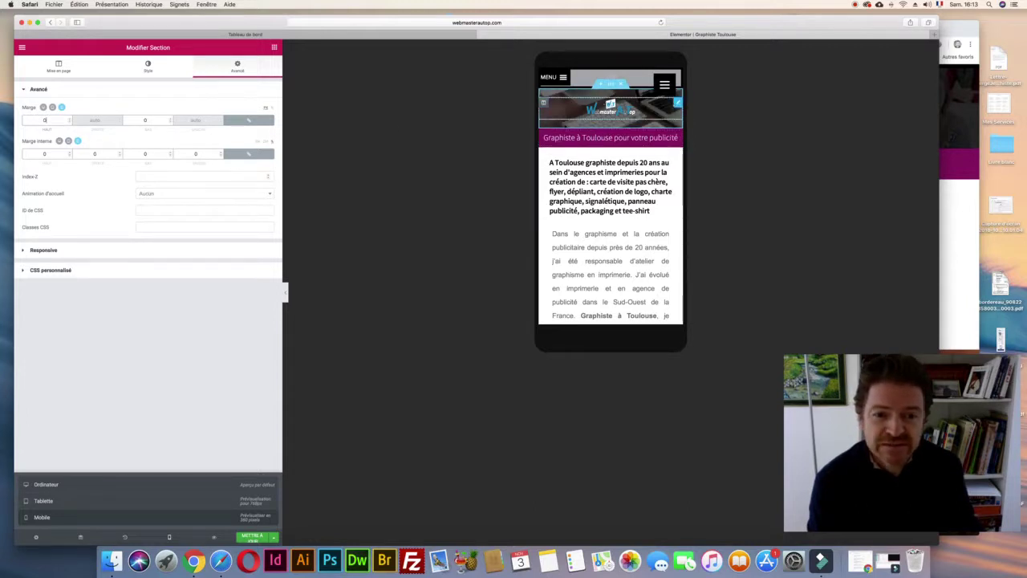
- Check the logo image's spacing and style, and set the header section's boxed content width to about 565
left_click(676, 103)
left_click(237, 67)
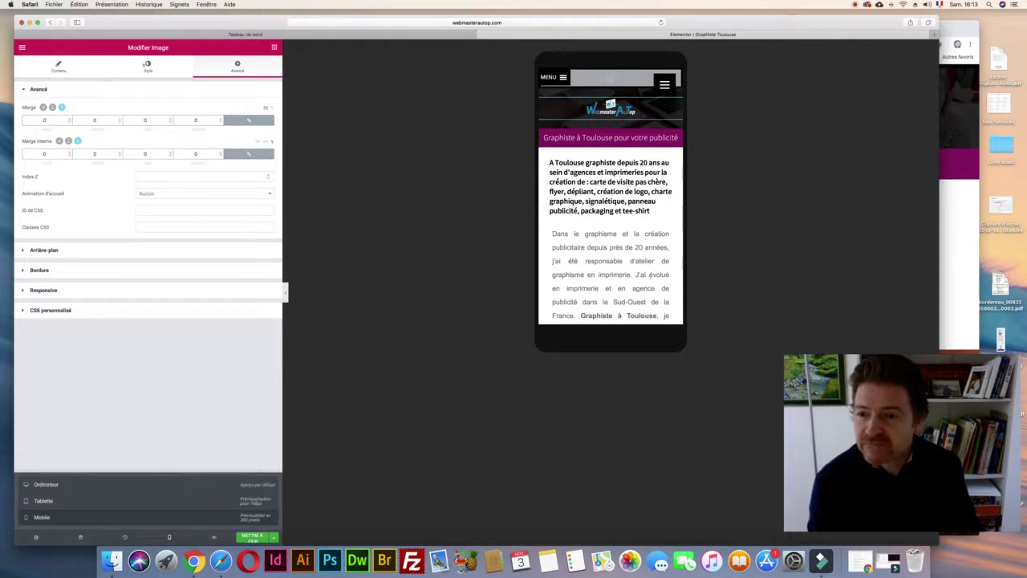
left_click(148, 67)
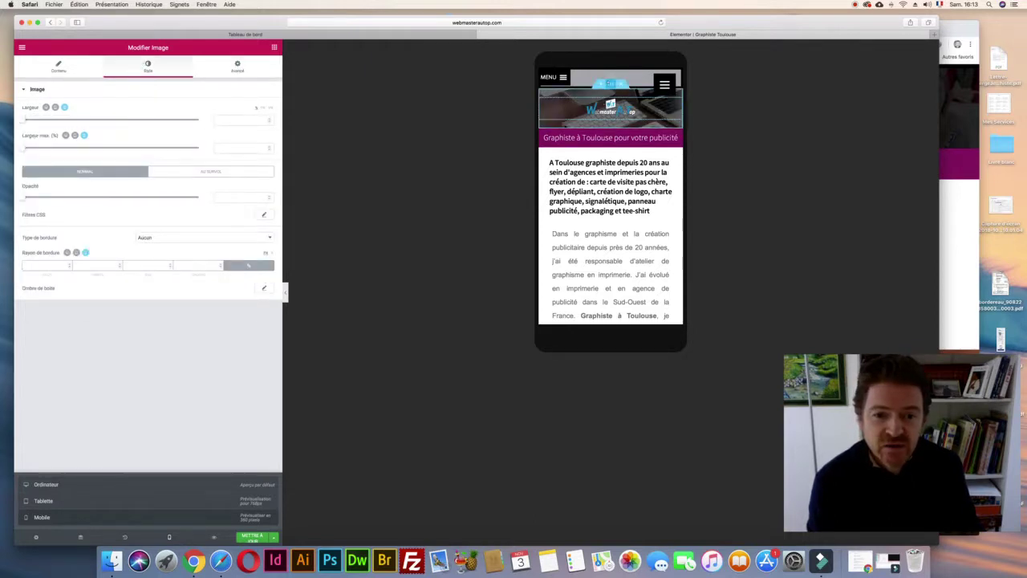
left_click(610, 84)
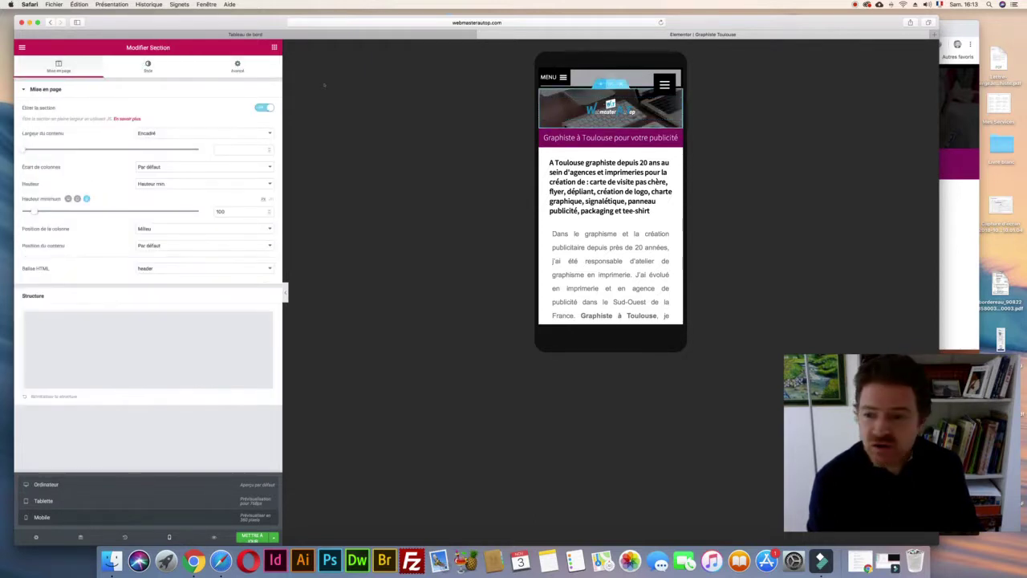
left_click(25, 149)
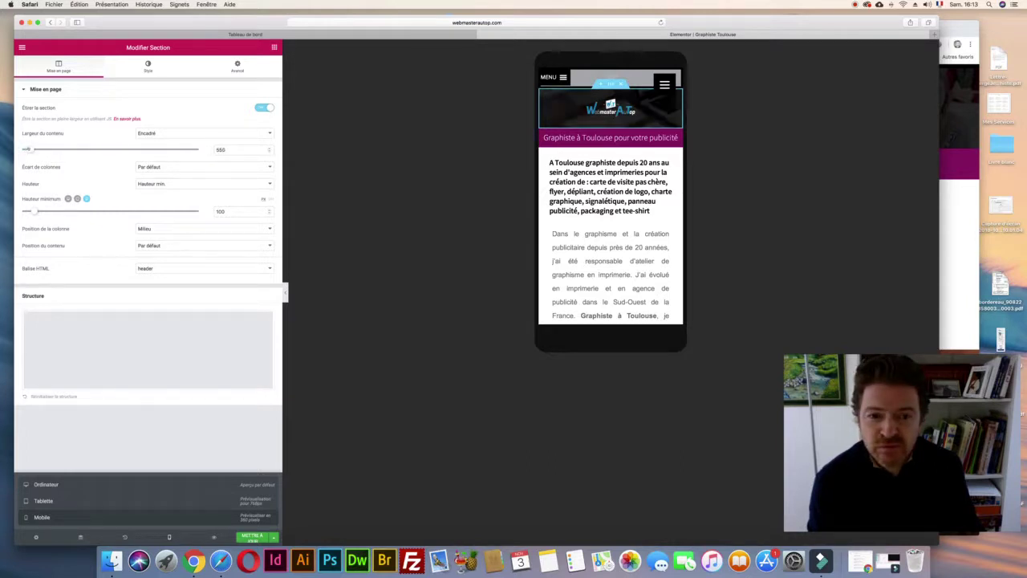
left_click_drag(26, 150, 30, 149)
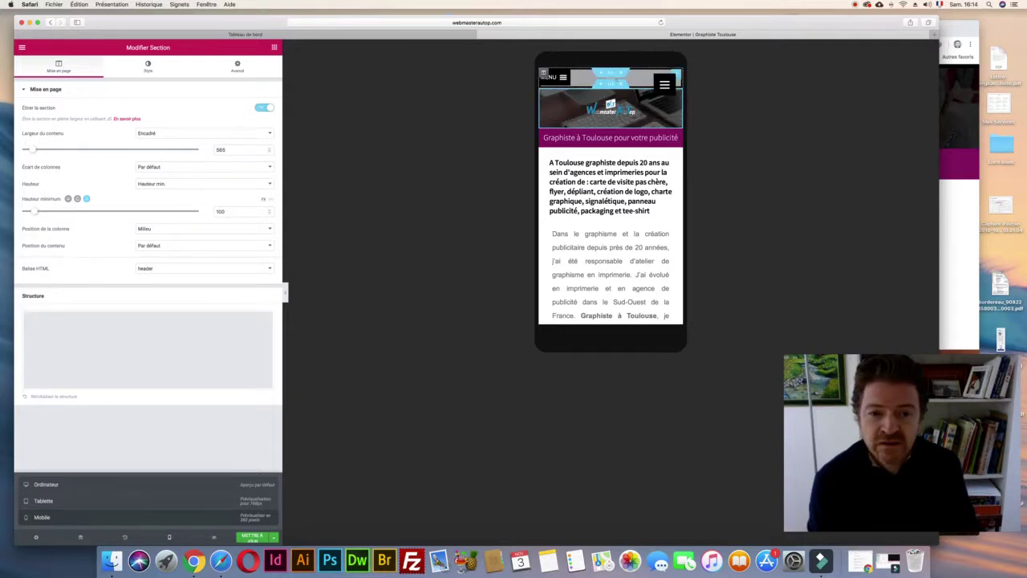
- Examine the mobile margin, padding and layout settings of the header section, its logo image and the column containing it
left_click(237, 66)
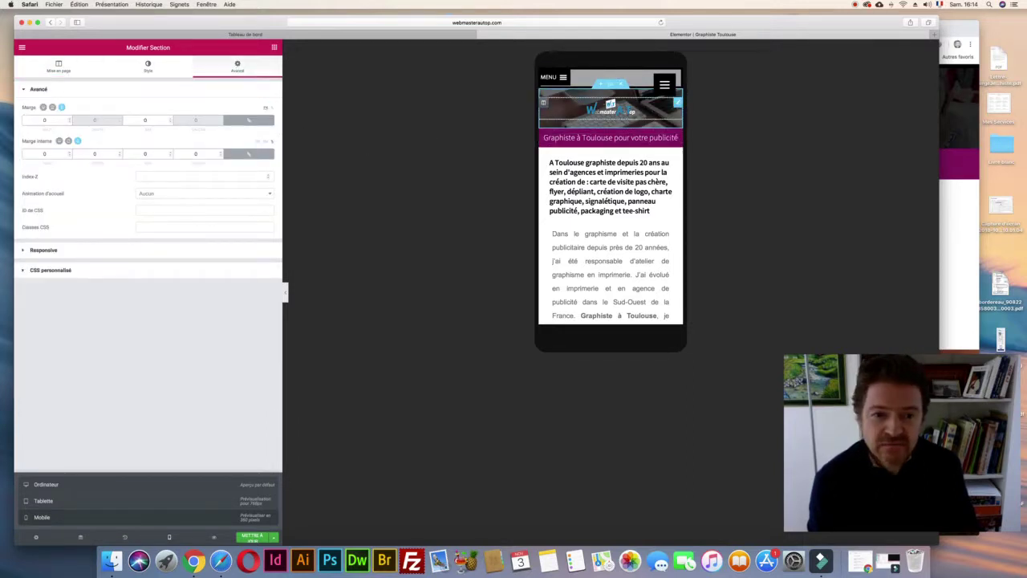
left_click(610, 108)
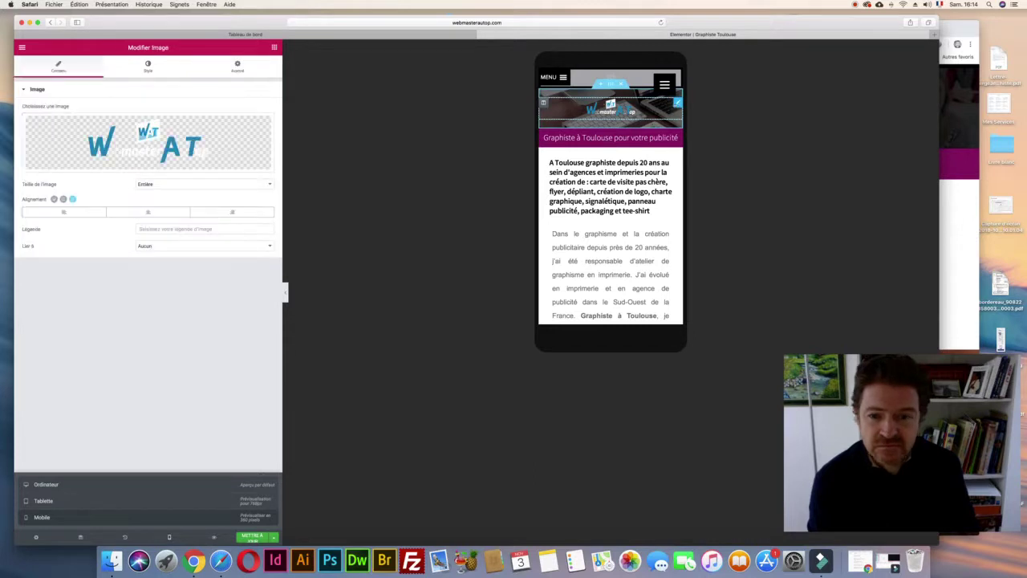
left_click(237, 66)
left_click(543, 103)
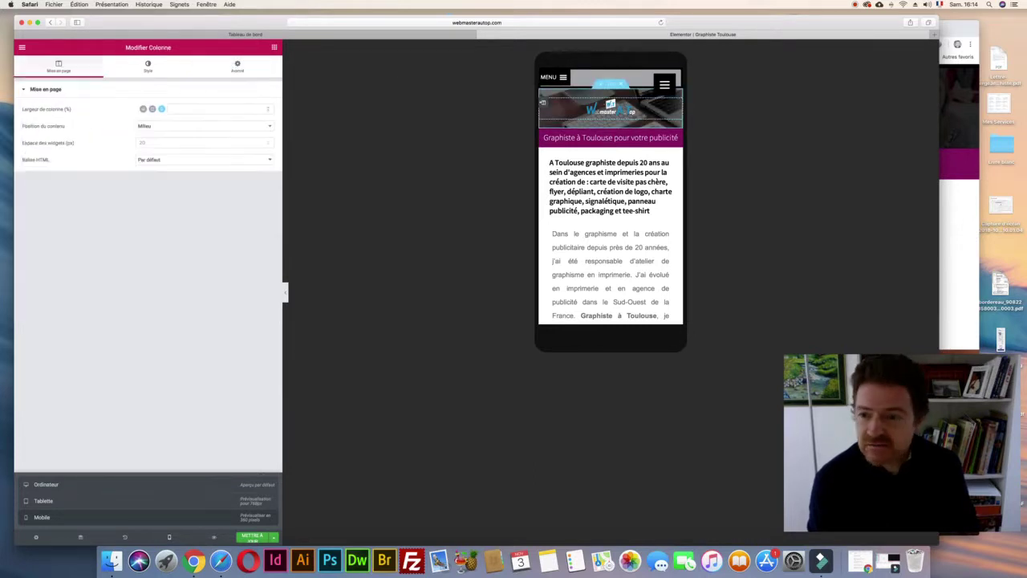
left_click(235, 69)
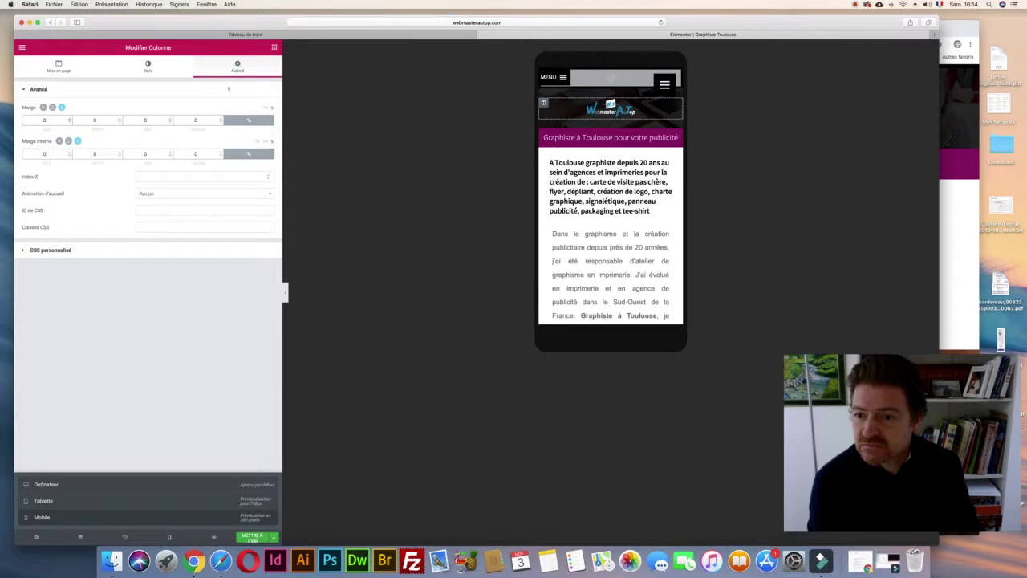
left_click(51, 70)
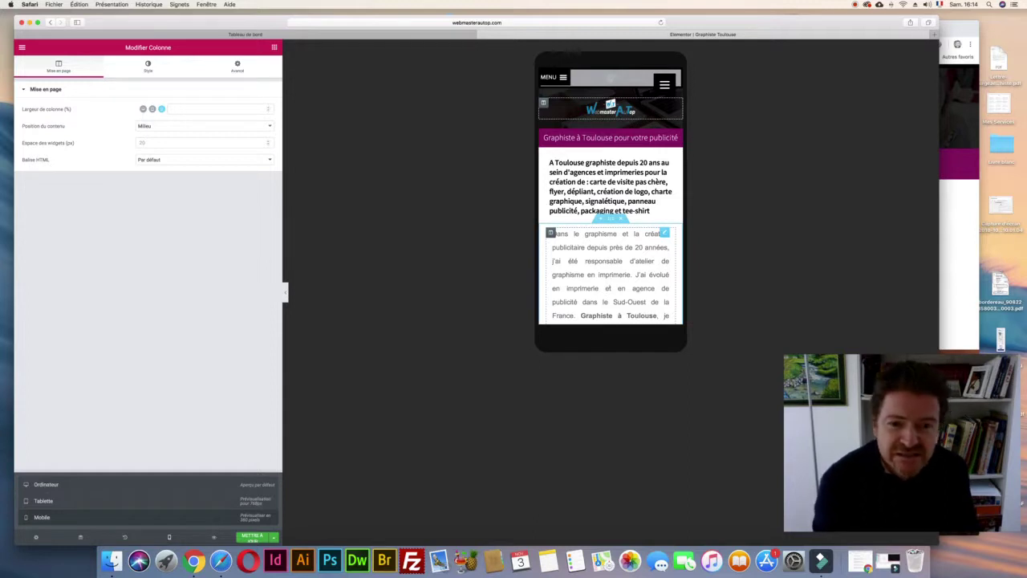
- For desktop, set the header section's boxed content width to about 968 and its minimum height to about 305
left_click(251, 501)
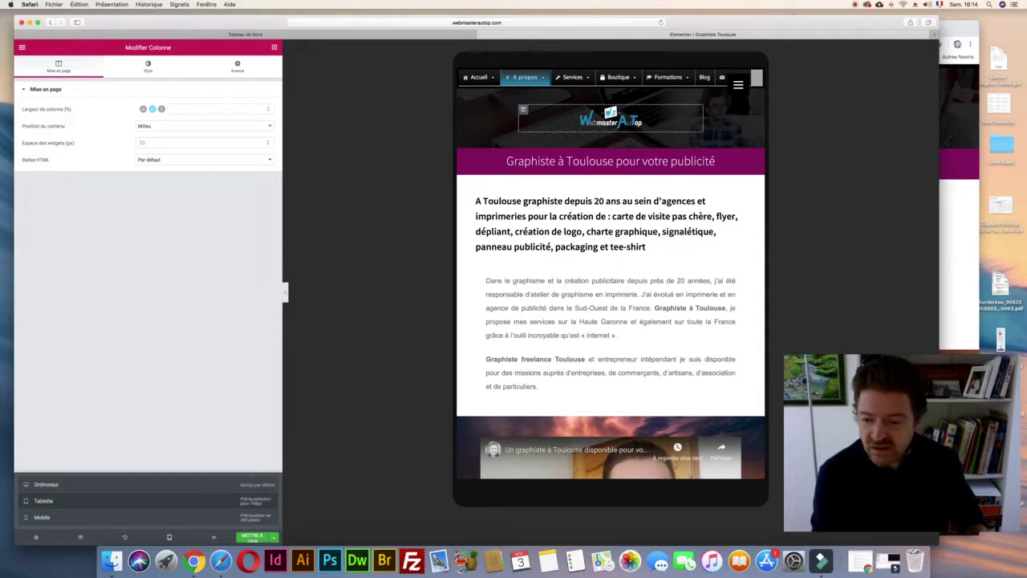
left_click(243, 485)
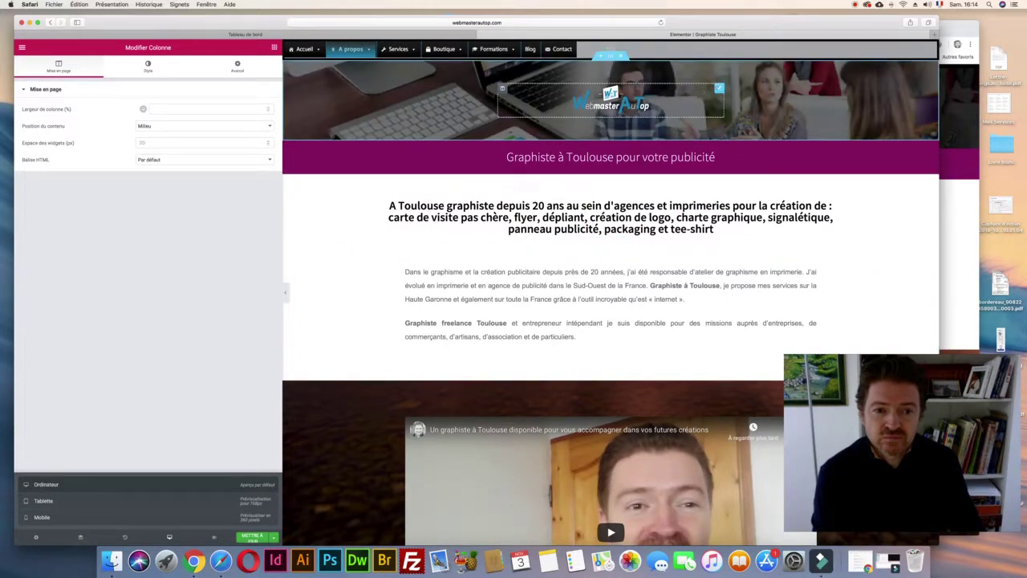
left_click(611, 56)
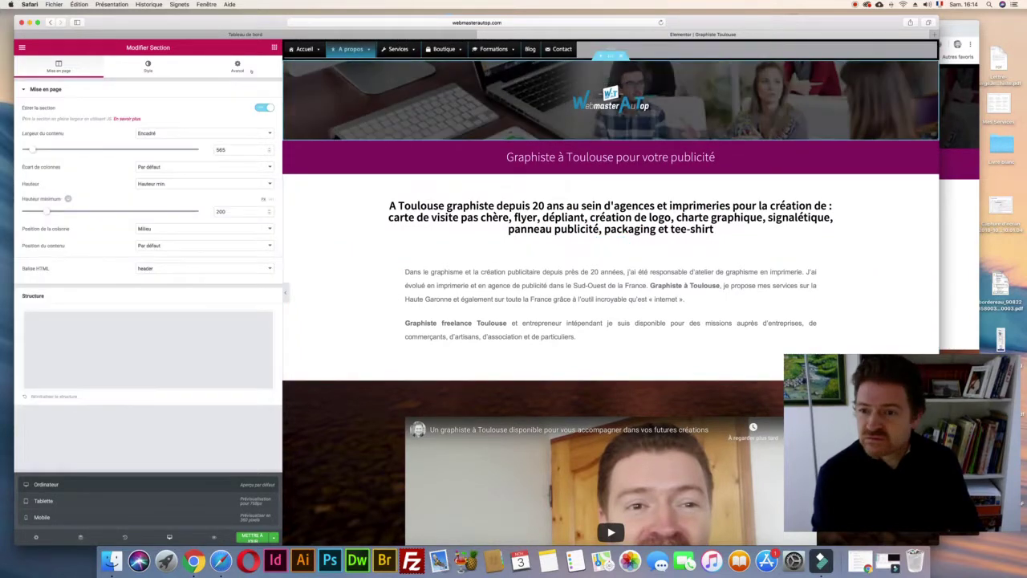
left_click_drag(32, 149, 97, 152)
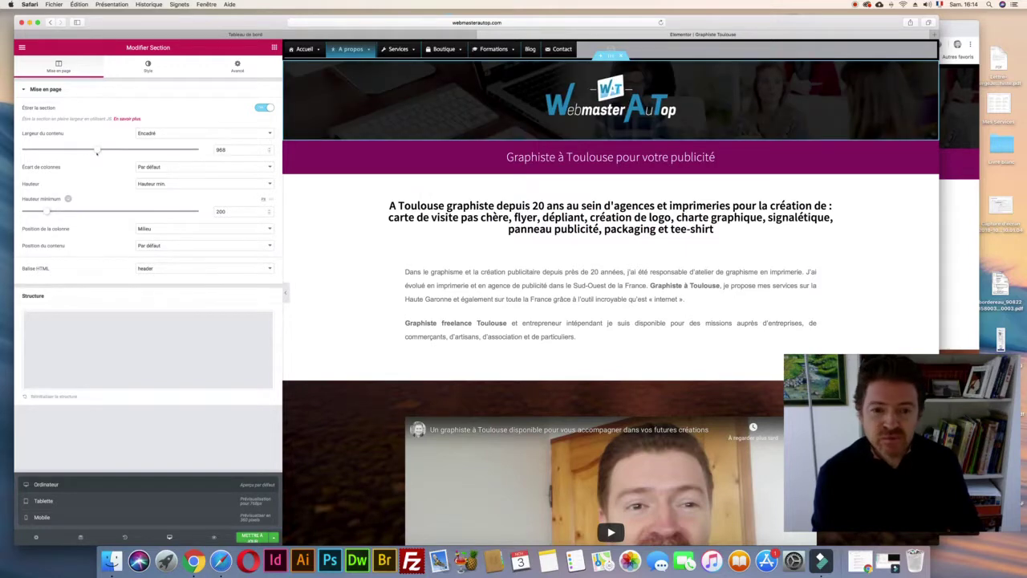
left_click_drag(48, 211, 57, 210)
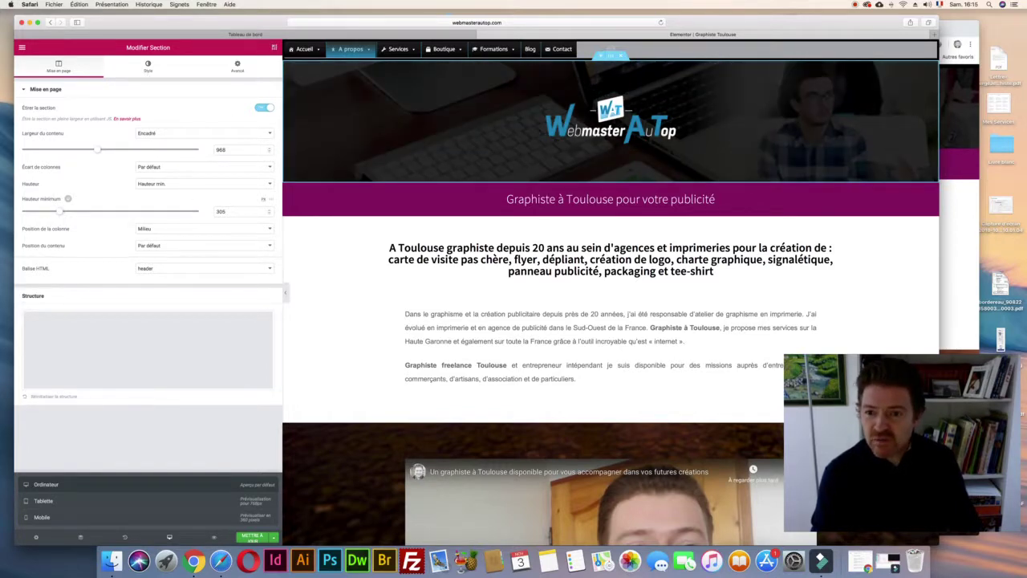
- Add a heading widget to the header section and place it directly below the logo
left_click(273, 47)
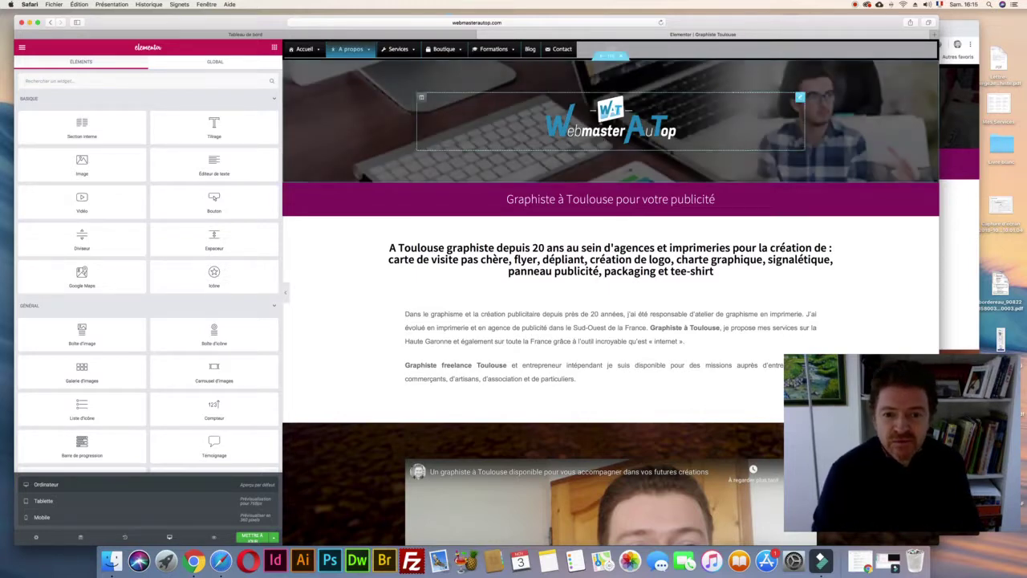
left_click_drag(214, 129, 593, 96)
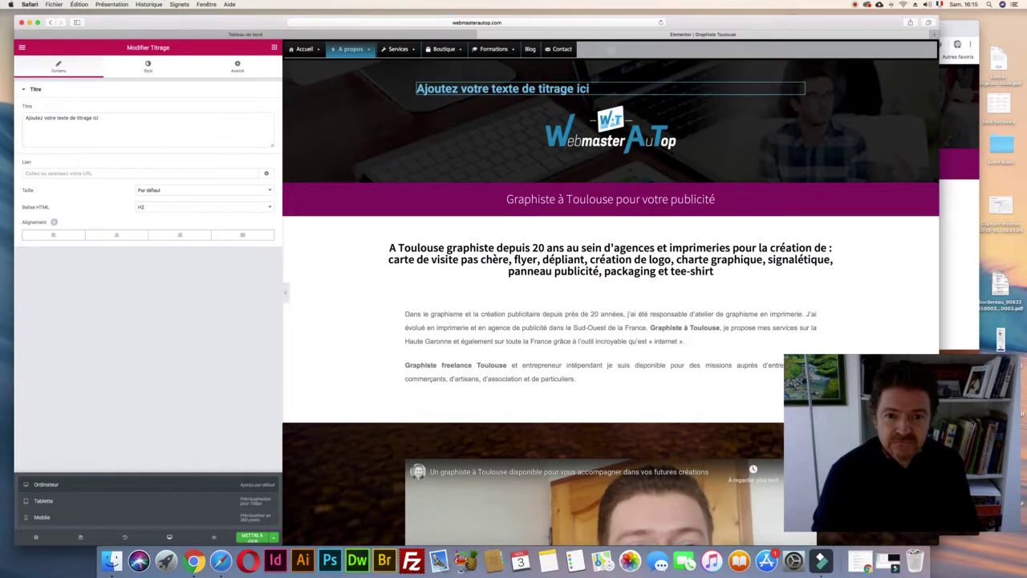
left_click_drag(794, 103, 798, 152)
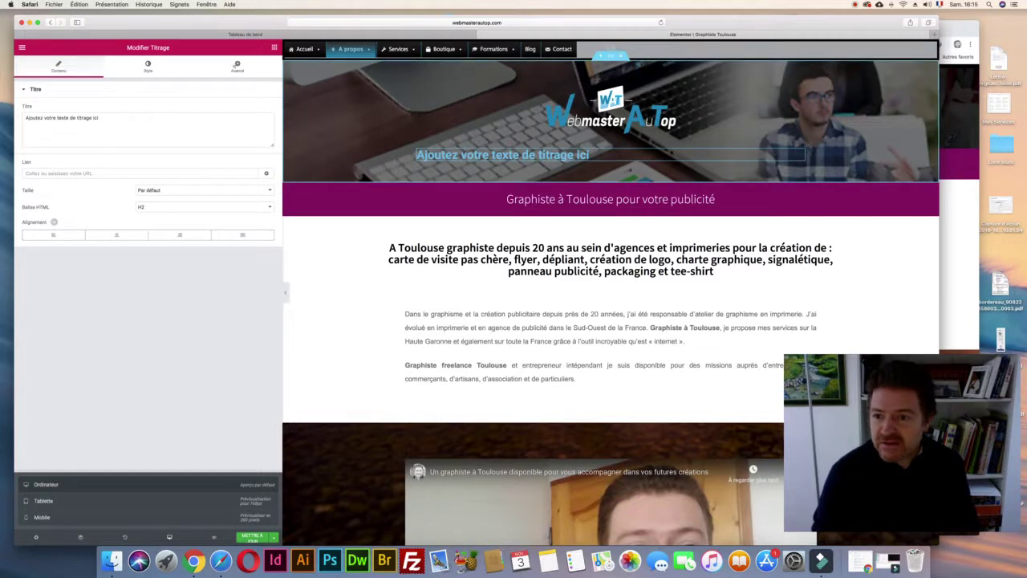
- Centre the new heading below the logo and set its HTML tag to H6
left_click(237, 66)
left_click(58, 66)
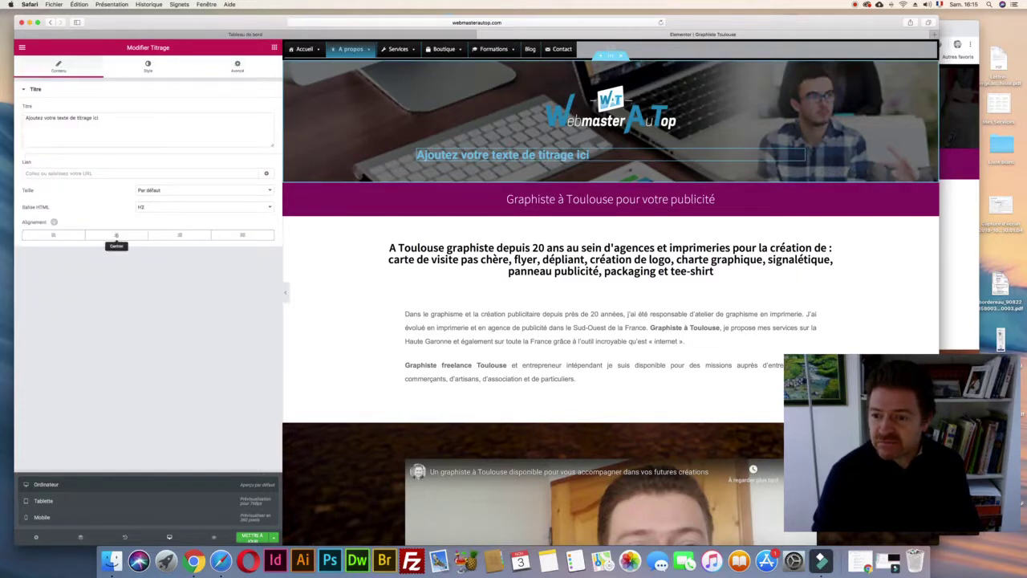
left_click(116, 235)
left_click(153, 207)
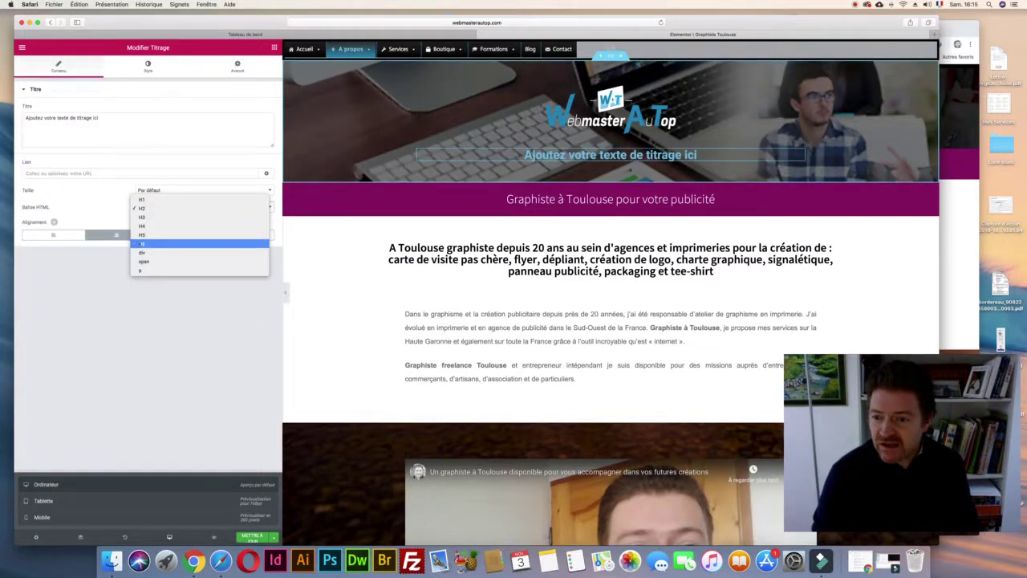
left_click(141, 243)
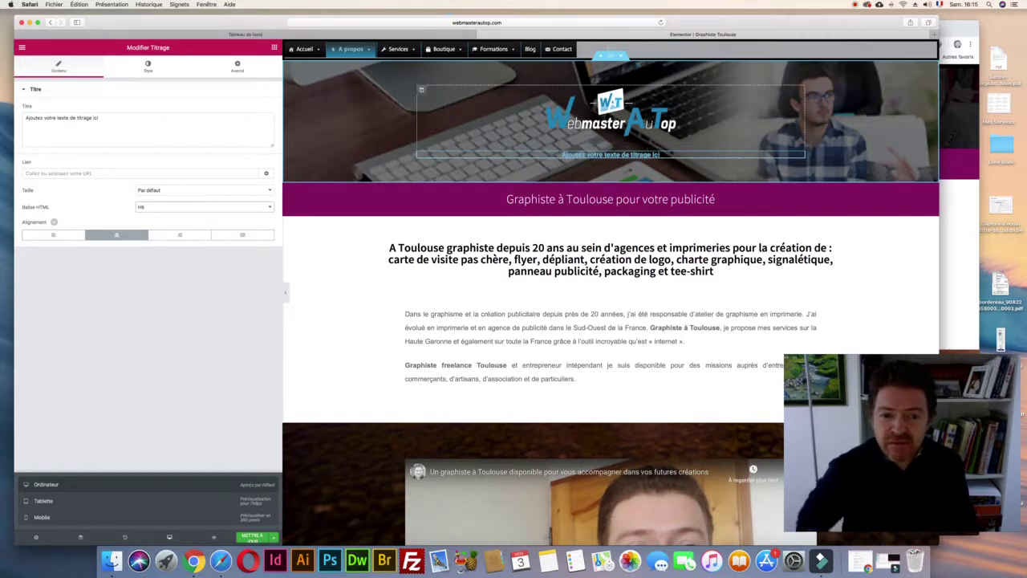
- Set the font family of the heading below the logo to Mada
left_click(148, 67)
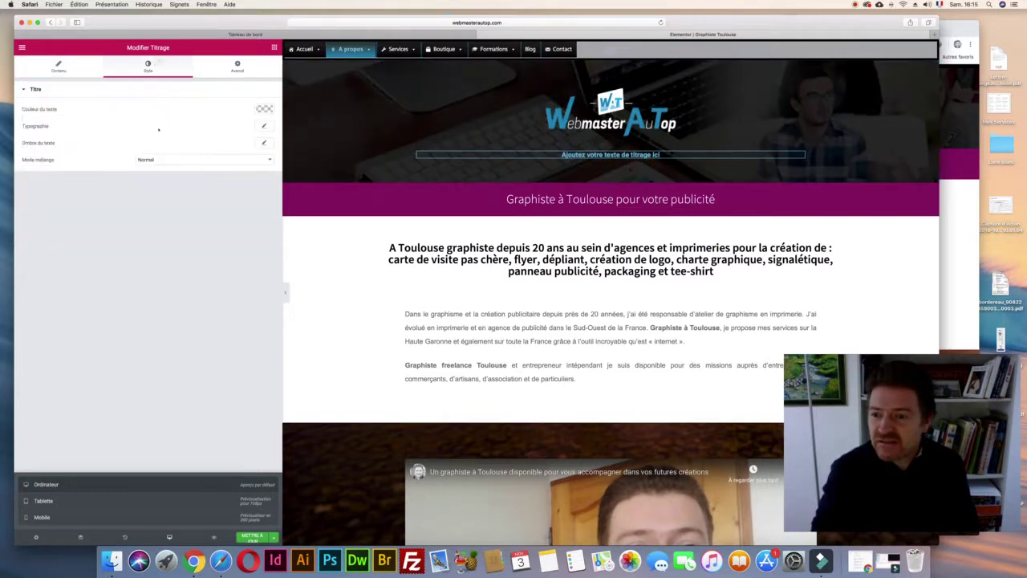
left_click(263, 126)
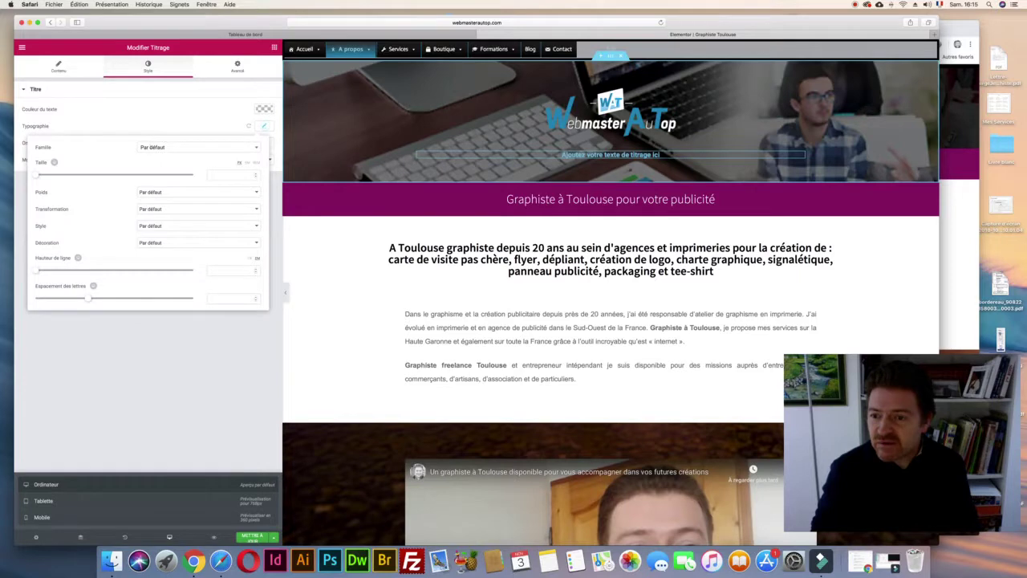
left_click(199, 147)
type("ma")
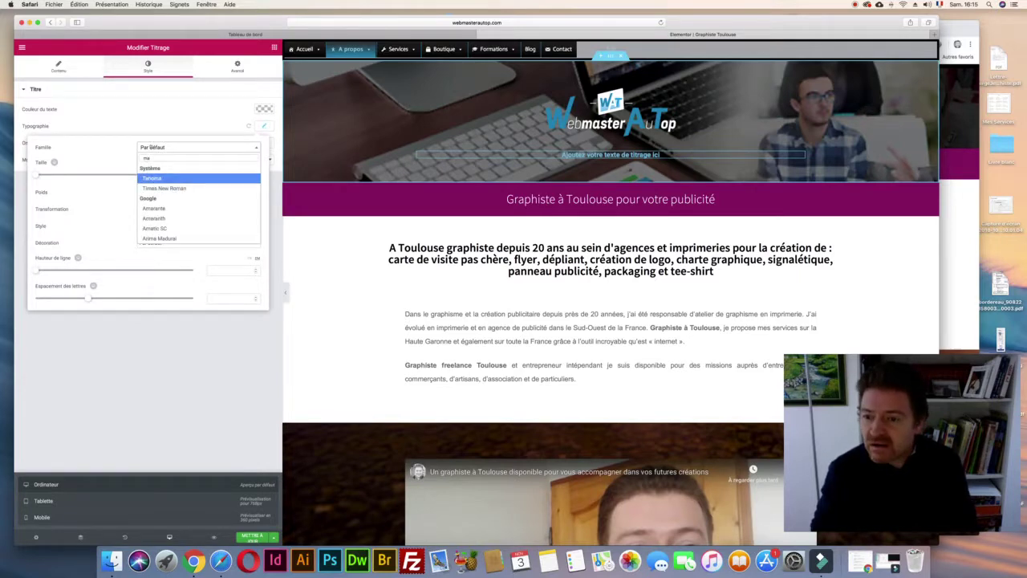
type("d")
key("Down")
key("Down")
key("Down")
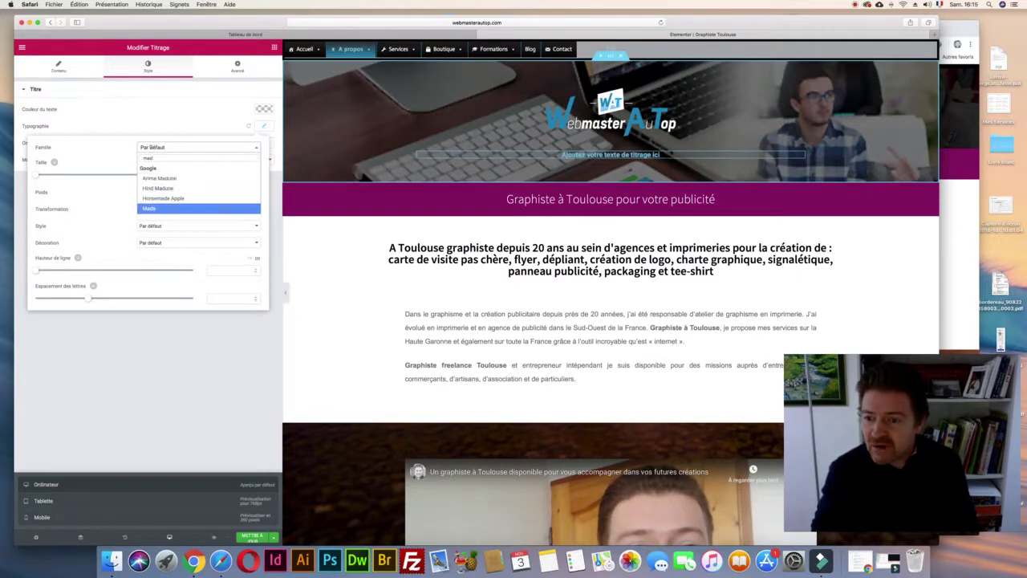
key("Return")
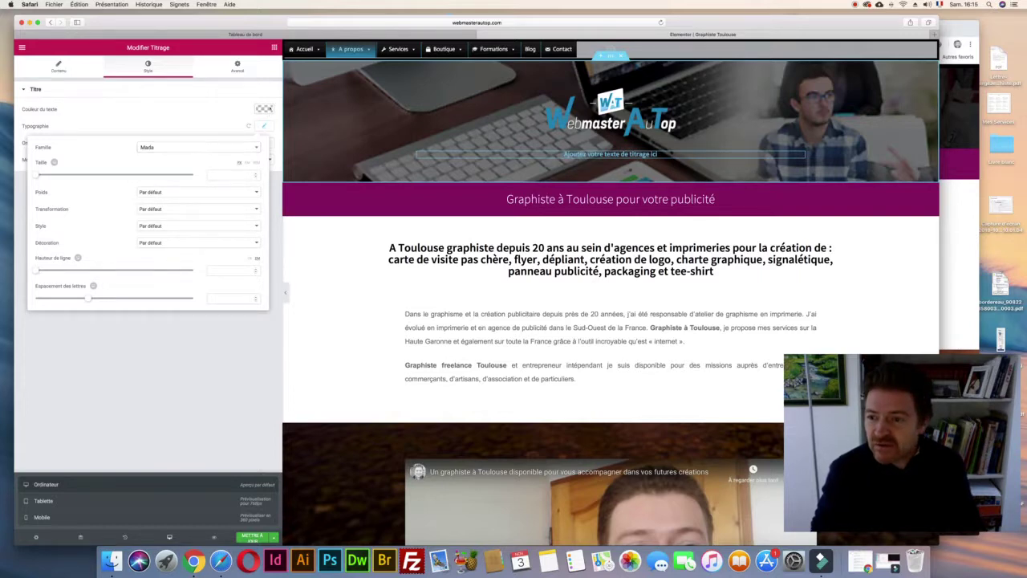
- Set the text colour of the heading below the logo to white (#FFFFFF)
left_click(264, 108)
left_click(171, 120)
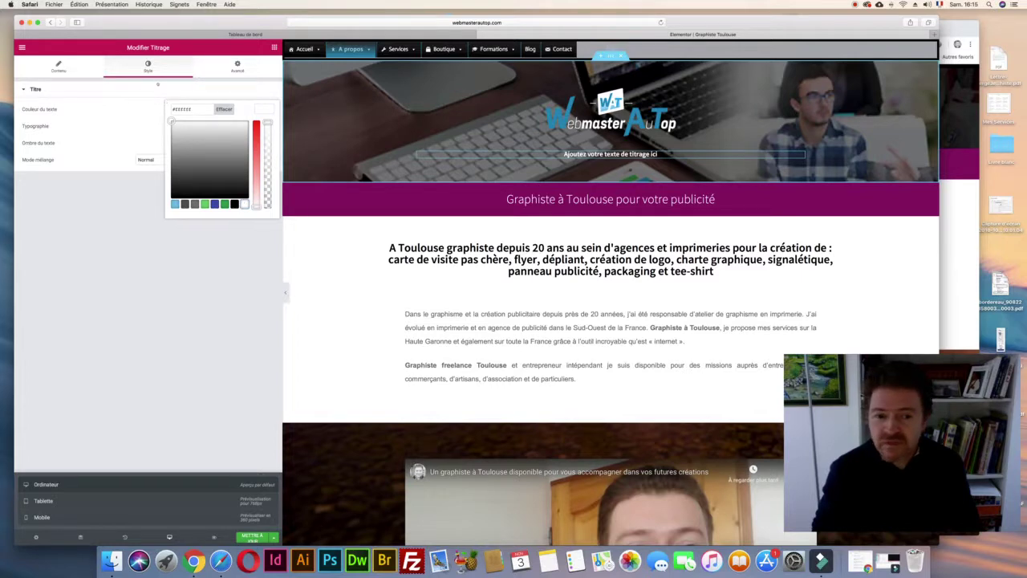
left_click(147, 67)
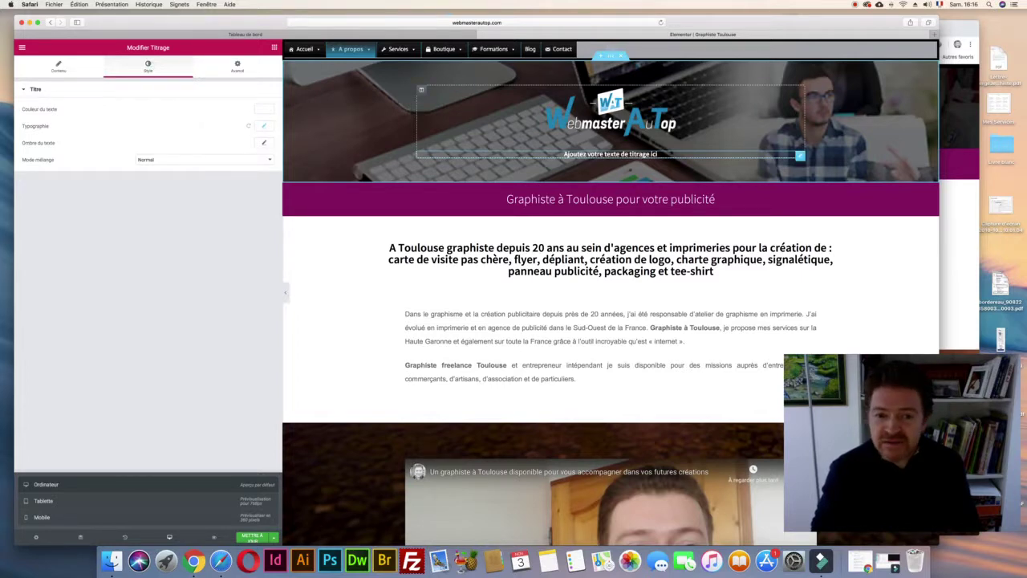
- Replace the placeholder text of the heading below the logo with "Ensemble, tout est possible !"
left_click(47, 72)
triple_click(116, 119)
type("Ensemble, ")
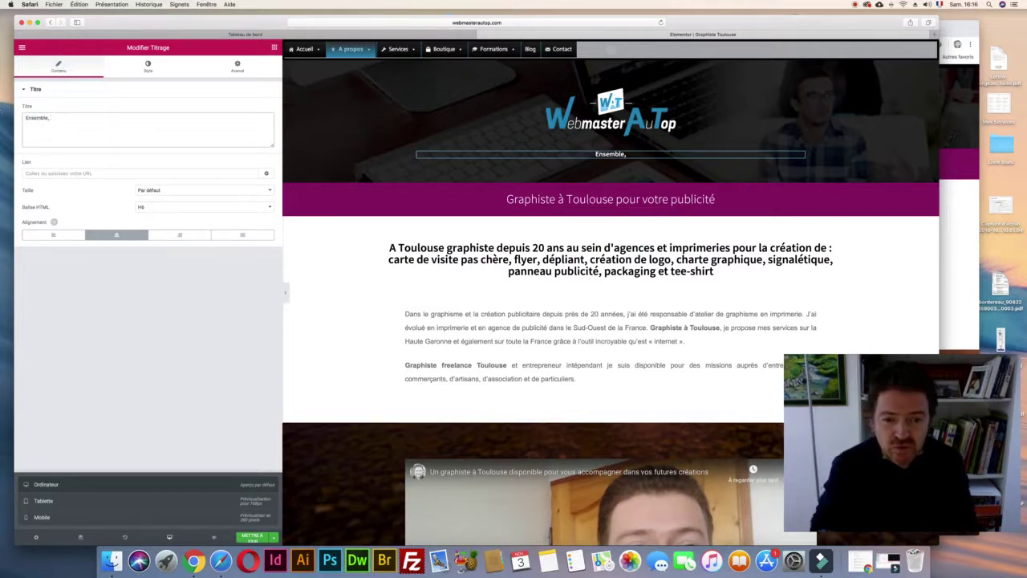
type("Tout es")
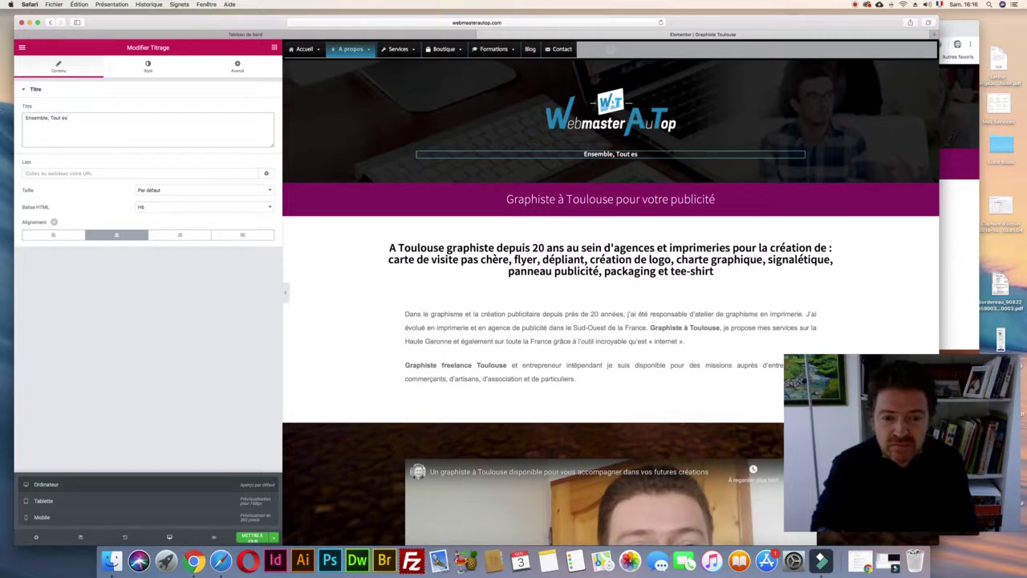
key("BackSpace")
key("BackSpace")
key("BackSpace")
key("BackSpace")
key("BackSpace")
key("BackSpace")
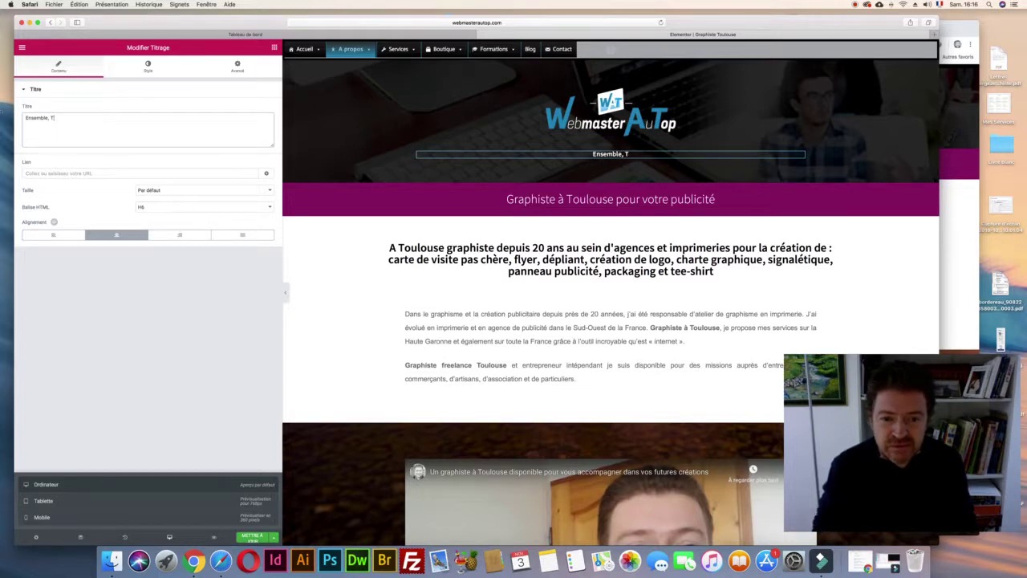
key("BackSpace")
type("tout estpo")
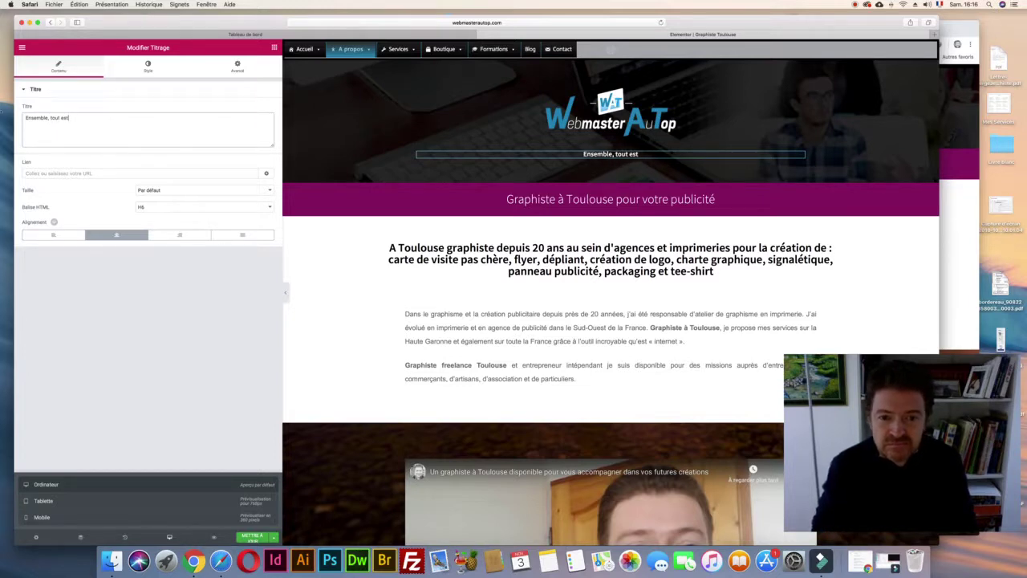
key("BackSpace")
key("BackSpace")
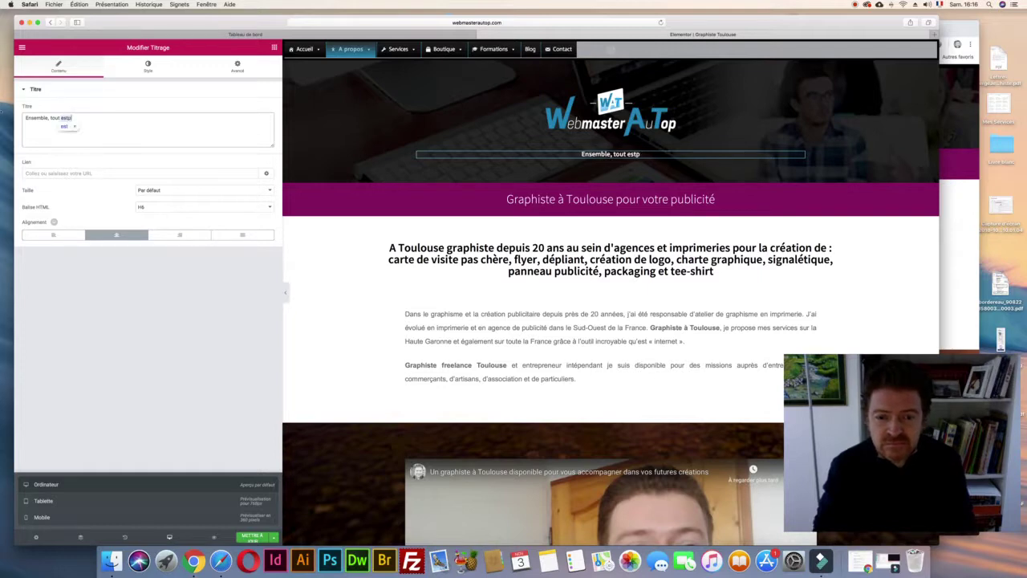
type("possible")
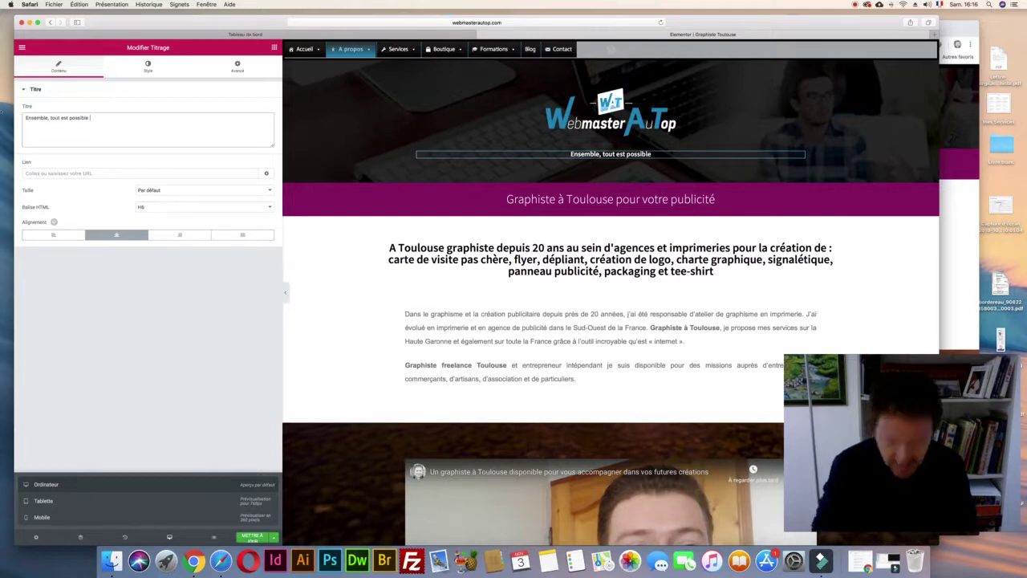
type("!")
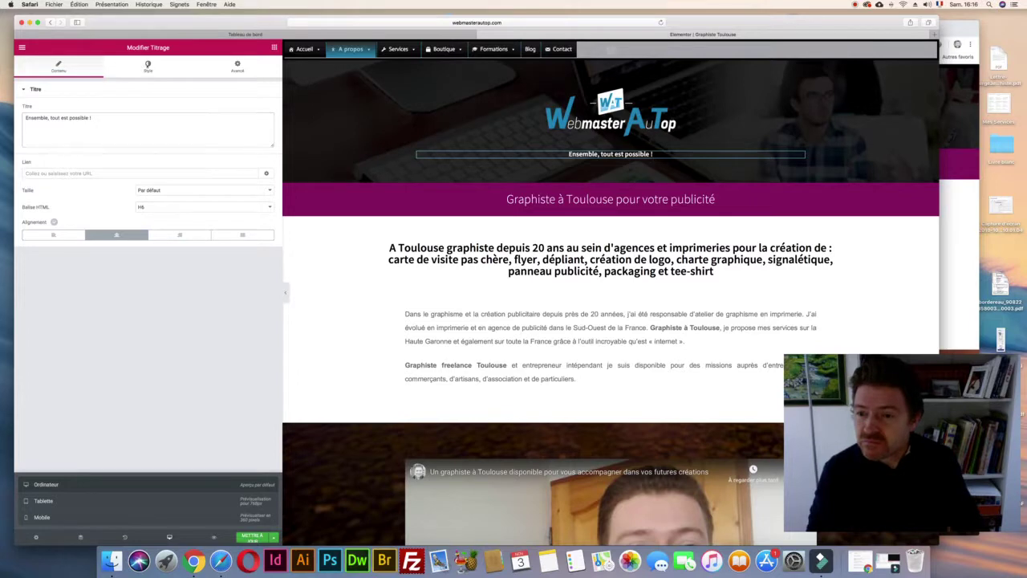
- Set the letter spacing of the "Ensemble, tout est possible !" heading to about 1.9
left_click(147, 66)
left_click(262, 126)
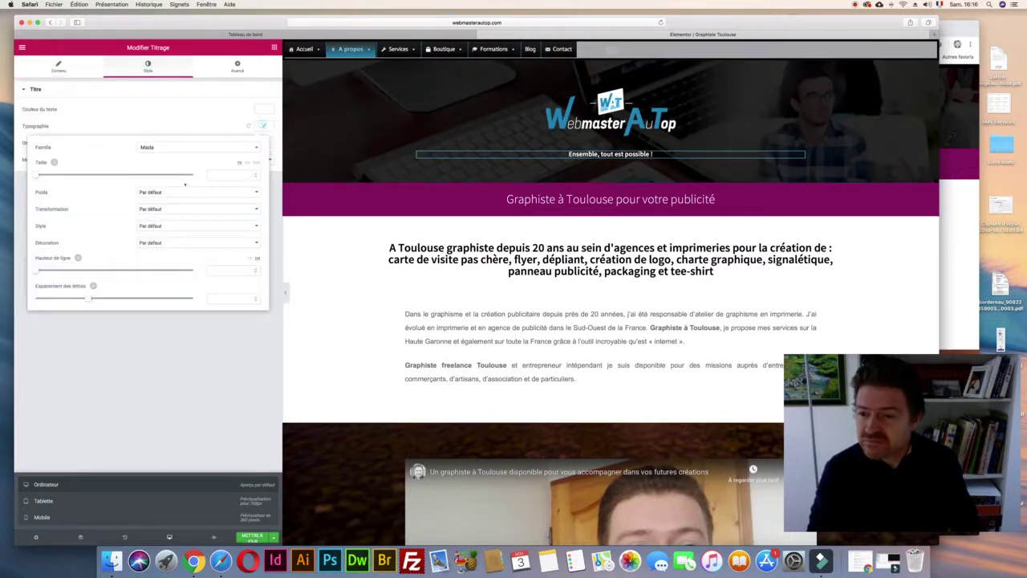
left_click_drag(91, 298, 105, 298)
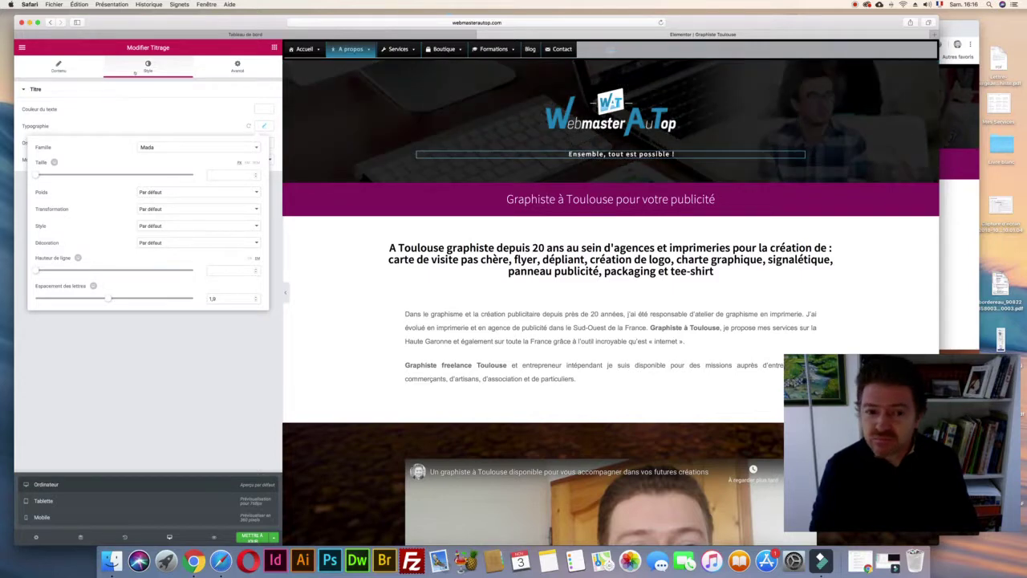
- Try left and right alignment for the heading below the logo and return it to centred
left_click(51, 68)
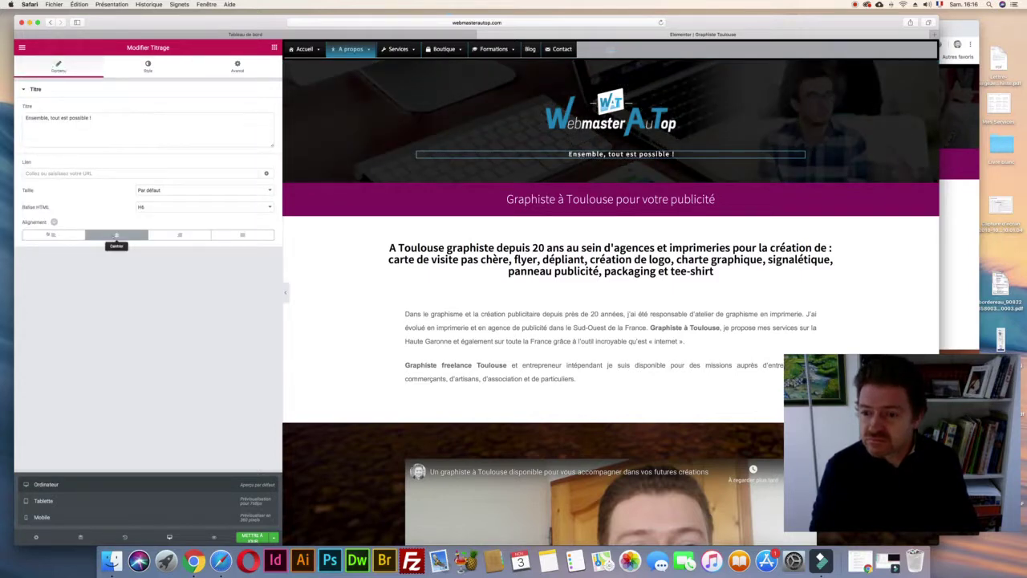
left_click(53, 234)
left_click(179, 235)
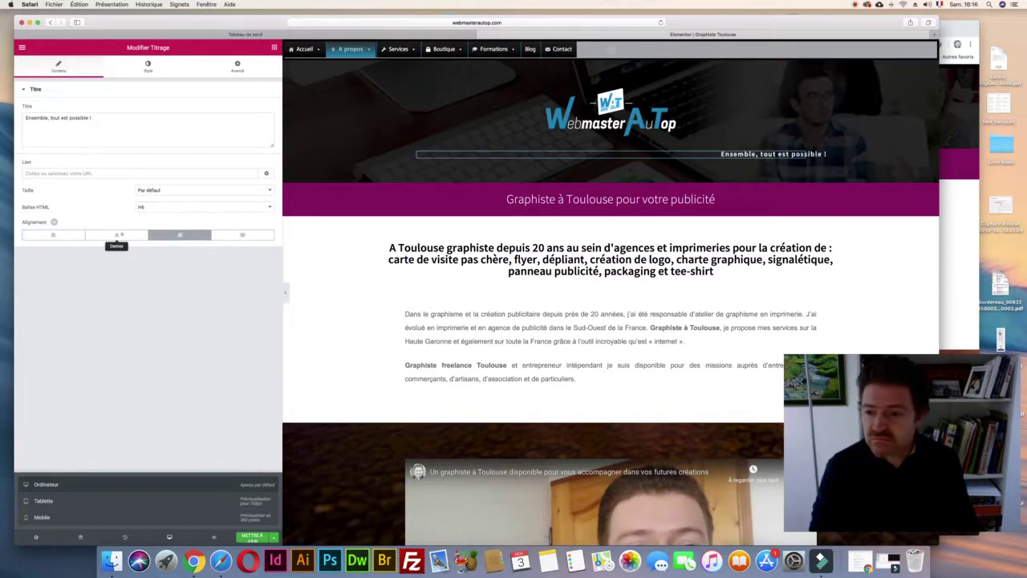
left_click(118, 235)
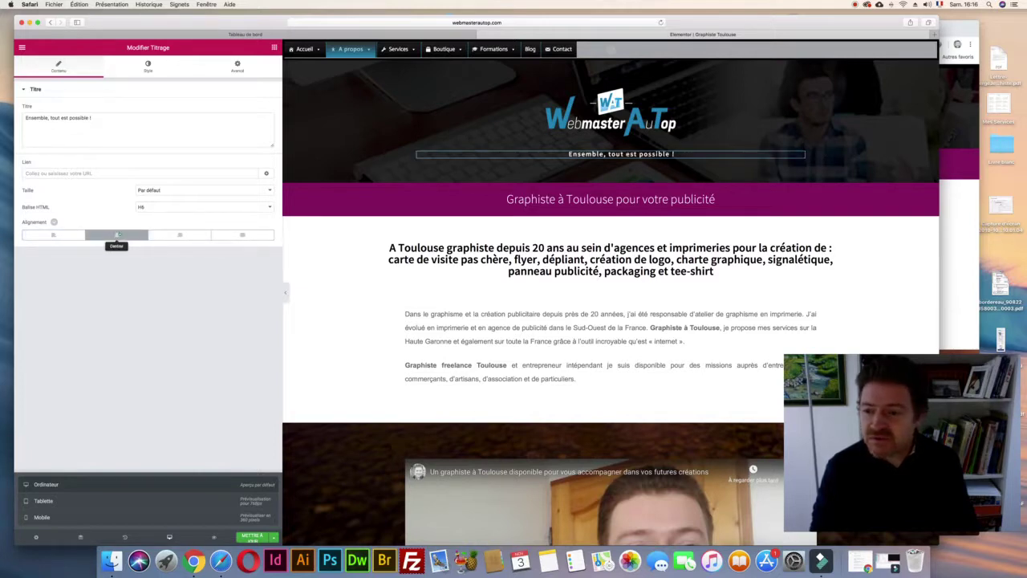
- Set the outer margin and inner padding of the "Ensemble, tout est possible !" heading to 0 on all sides
left_click(237, 66)
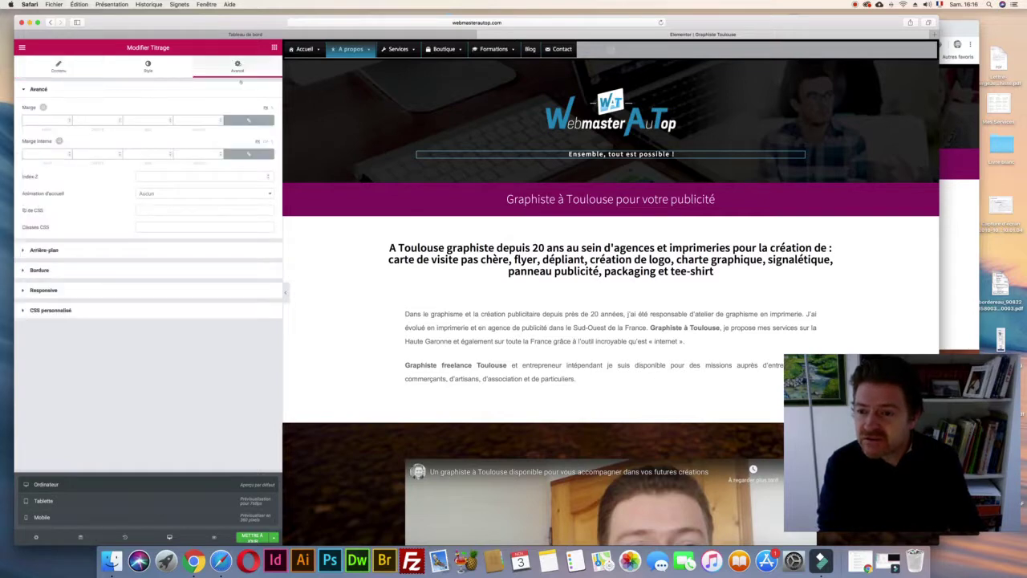
left_click(69, 153)
left_click(69, 155)
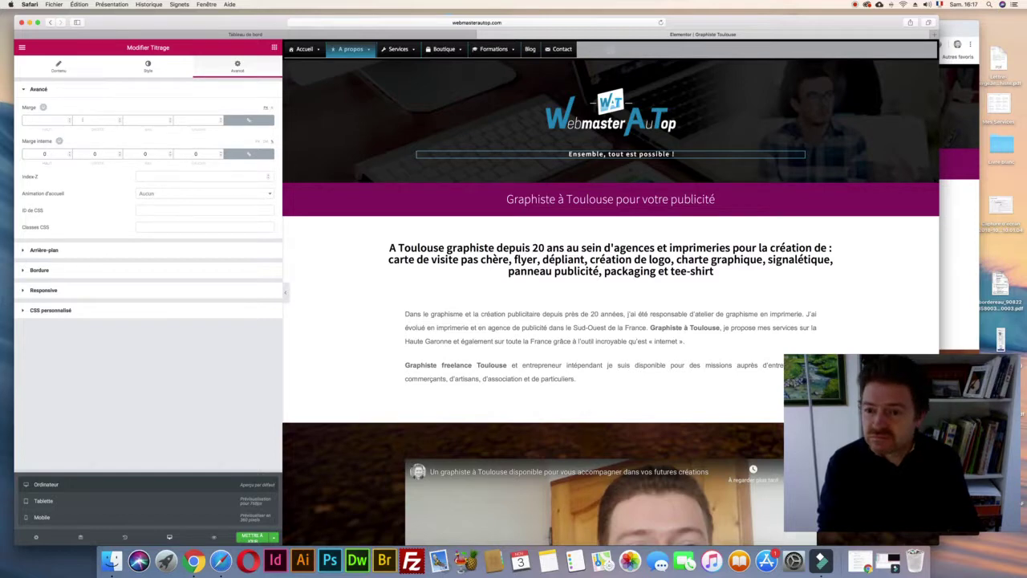
left_click(68, 118)
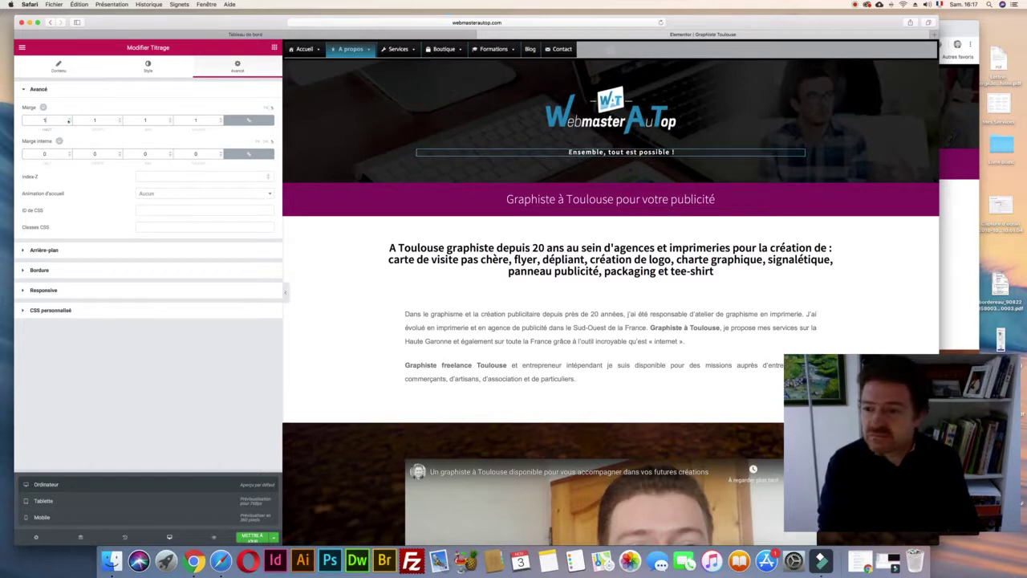
left_click(69, 122)
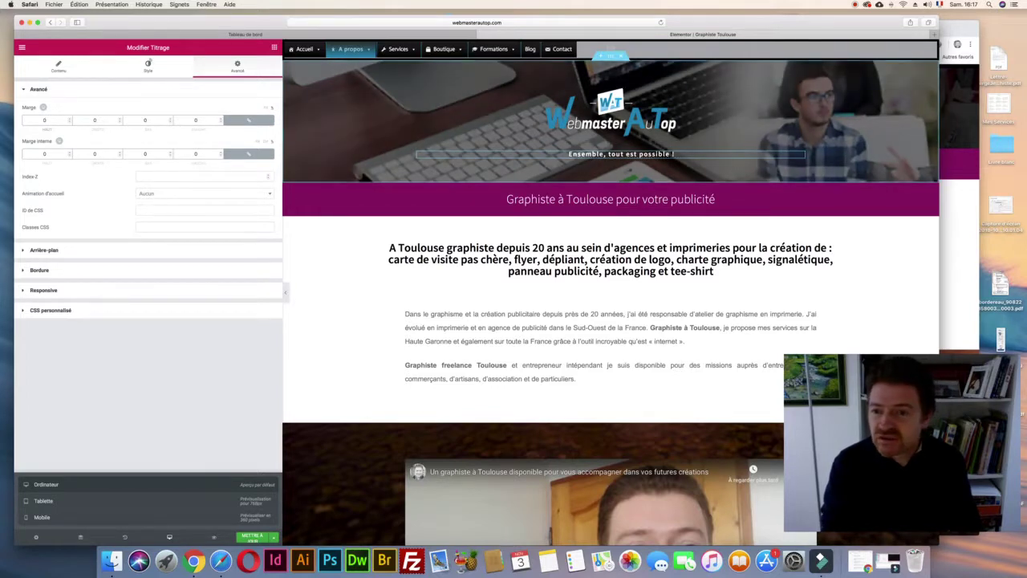
left_click(148, 65)
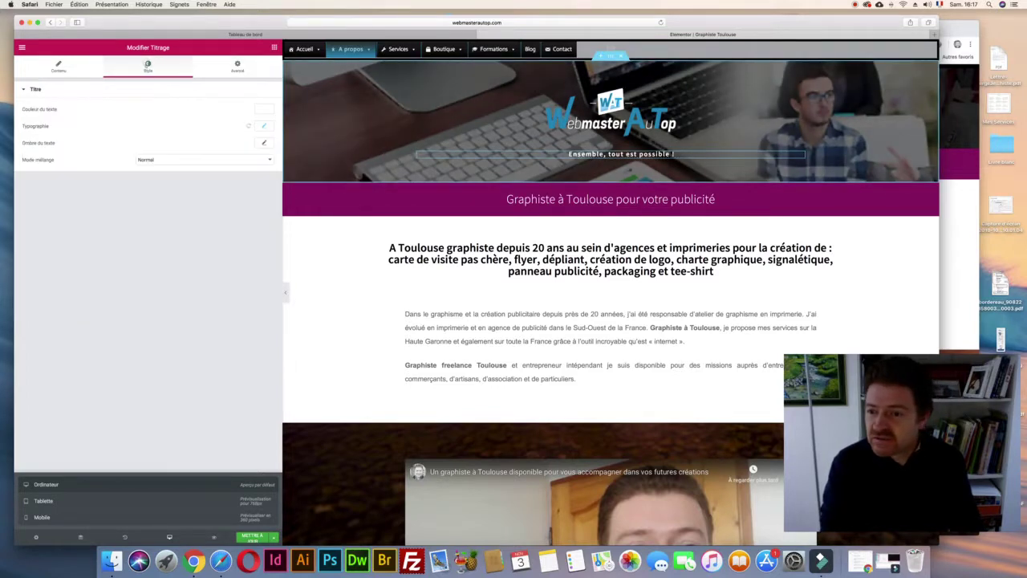
left_click(53, 67)
left_click(237, 65)
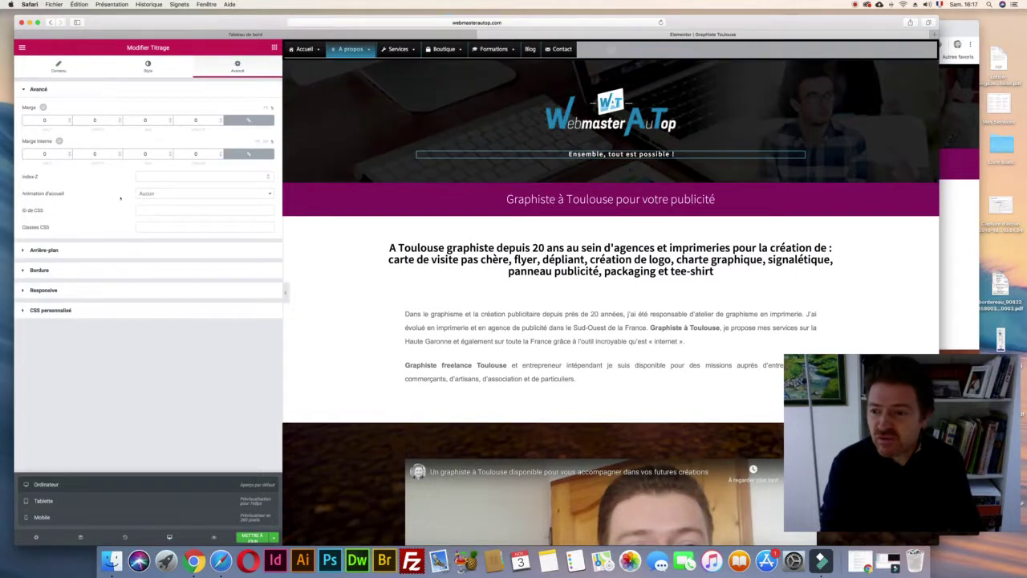
- Try right, justified and centred alignment for the tagline heading, ending with right alignment
left_click(58, 67)
left_click(180, 234)
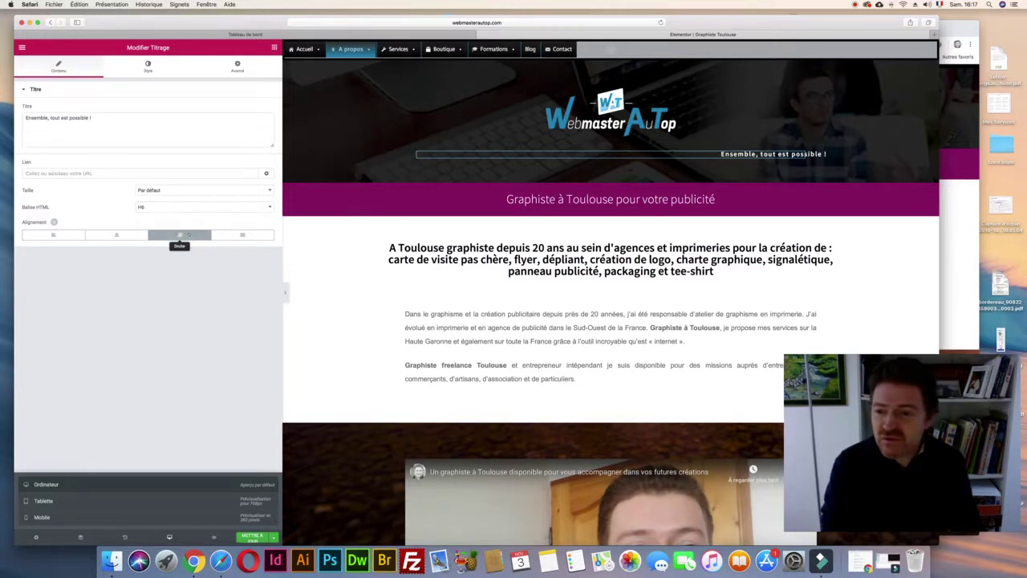
left_click(242, 234)
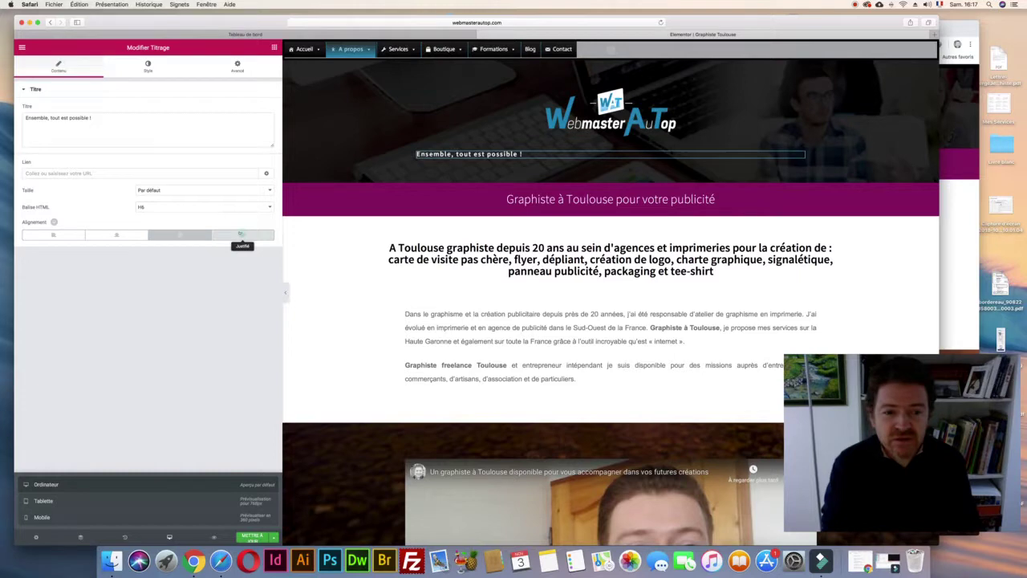
left_click(117, 234)
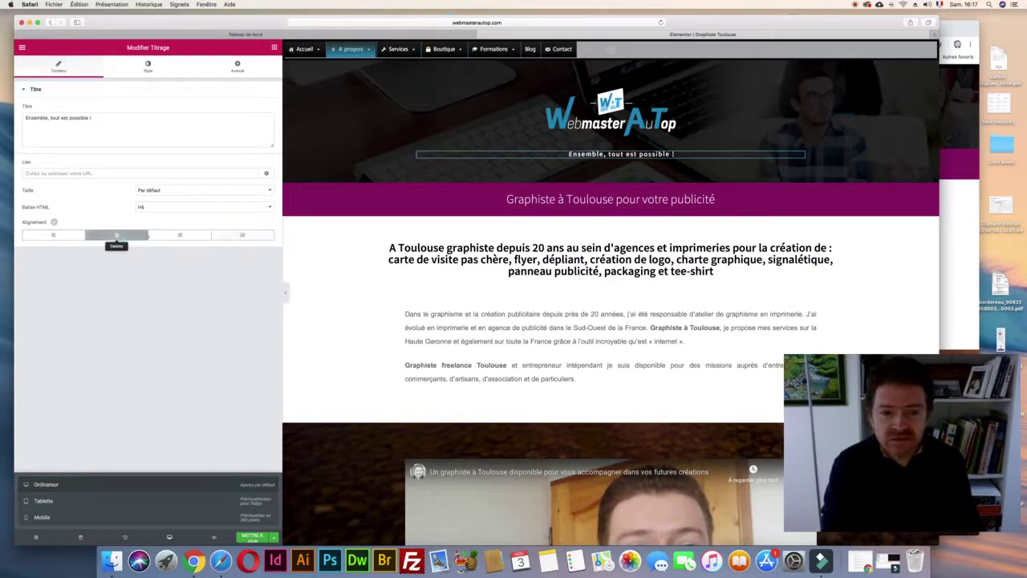
left_click(180, 235)
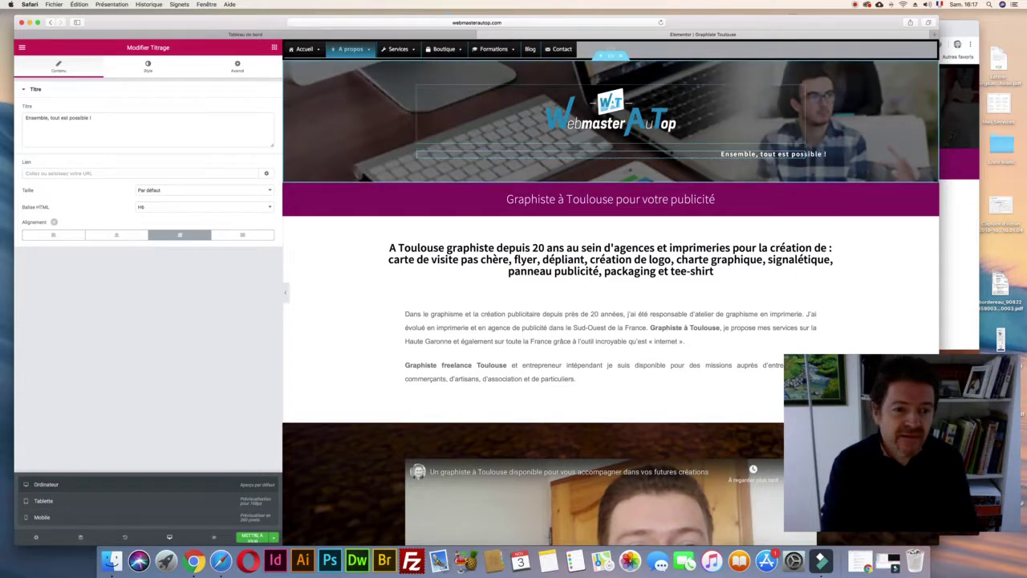
- Set the header section's content width to full width (Pleine largeur) and centre the tagline heading
left_click(610, 56)
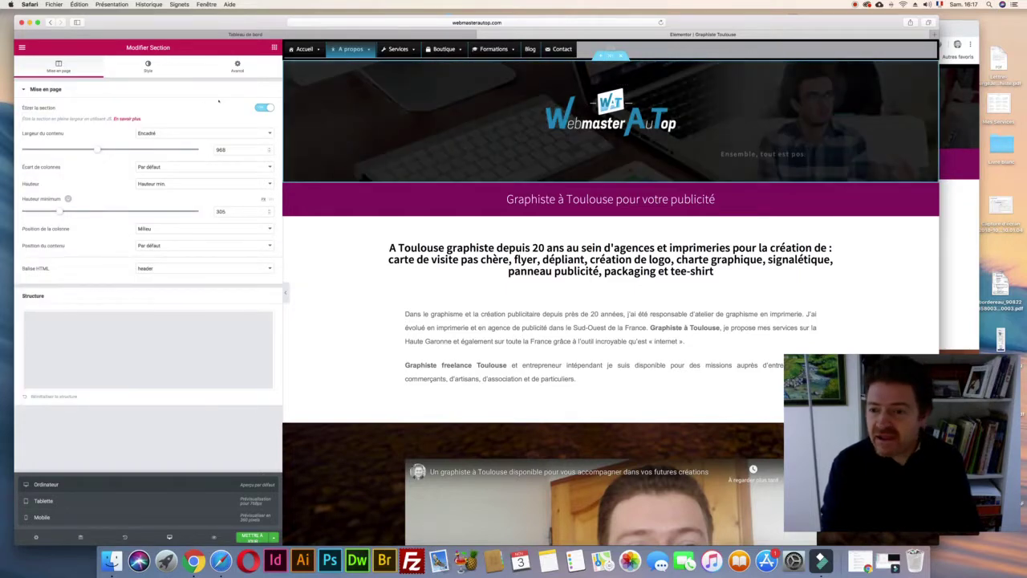
left_click(185, 133)
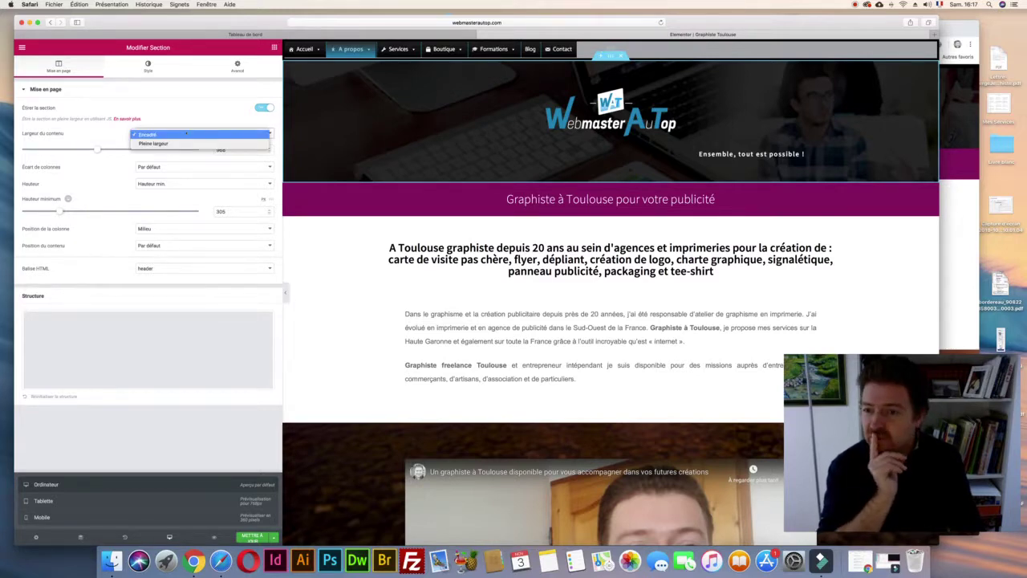
left_click(181, 142)
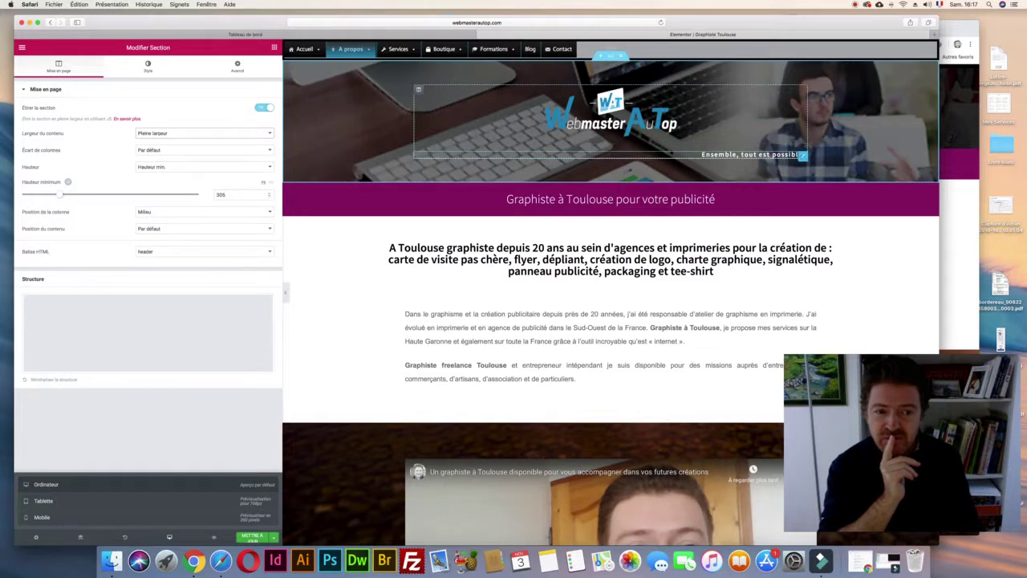
left_click(801, 155)
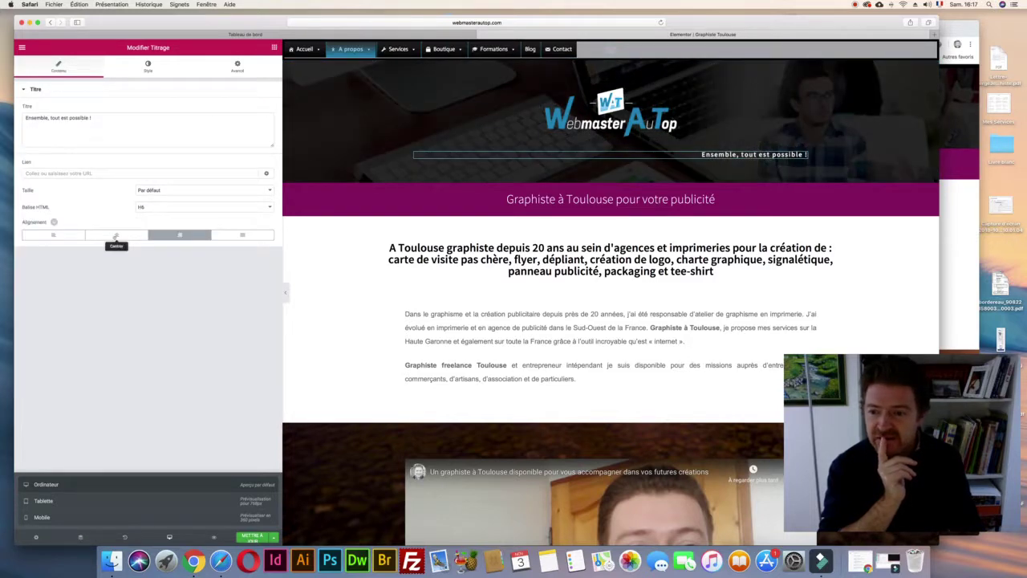
left_click(116, 235)
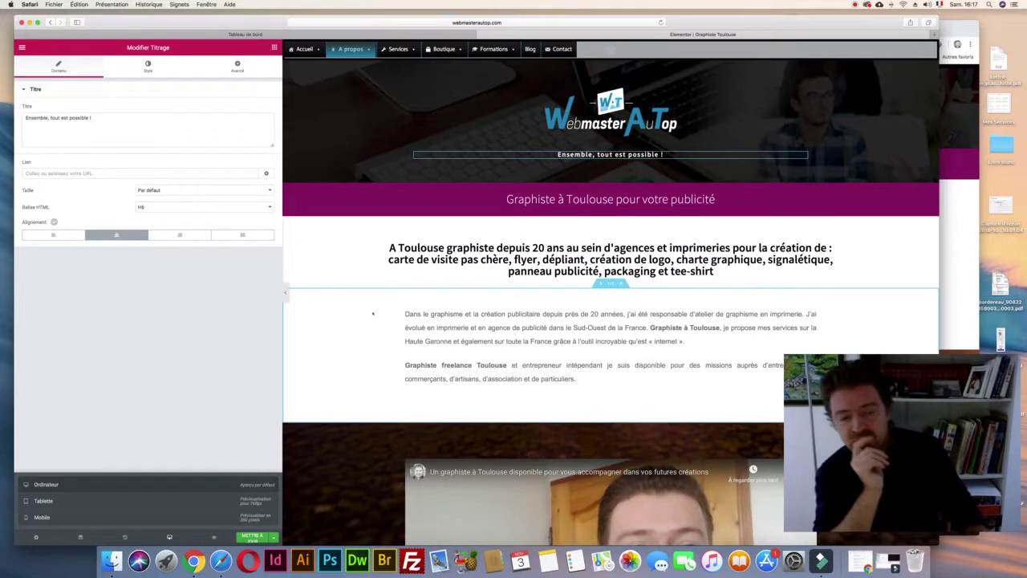
- Switch to the tablet preview and set the logo image's inner padding to 0 on all sides
left_click(150, 497)
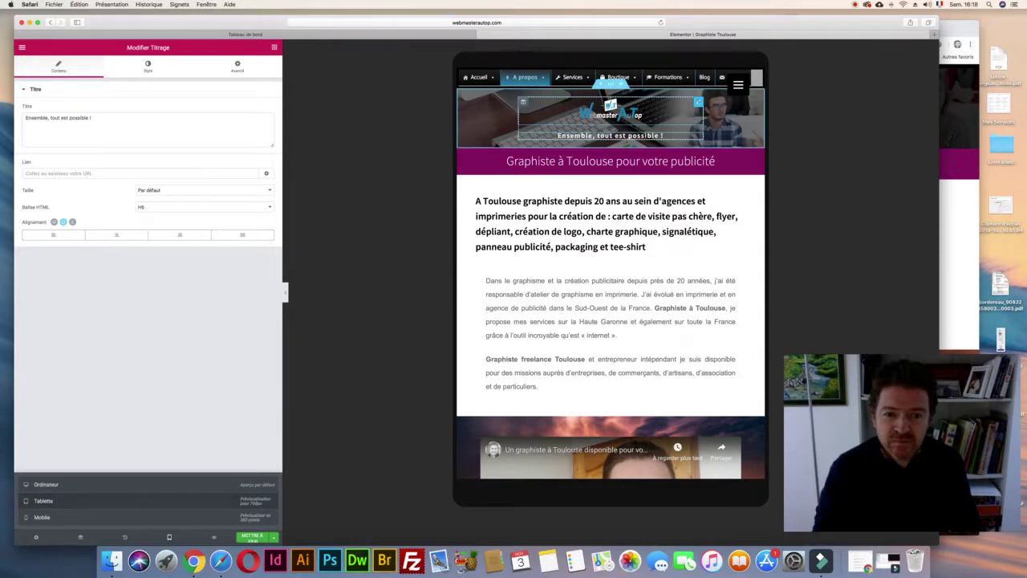
left_click(609, 110)
left_click(238, 65)
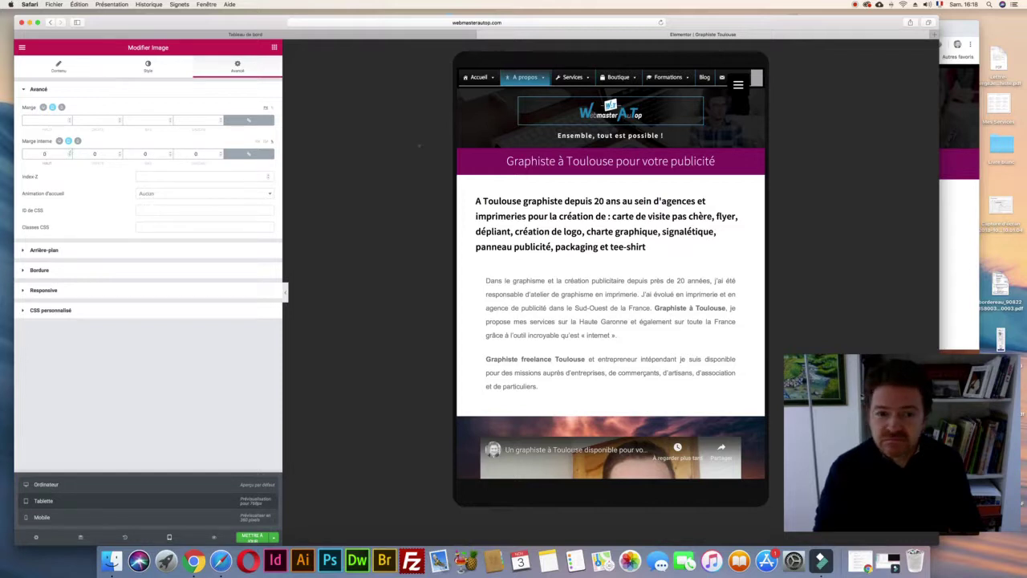
- Set the tablet font size of the "Ensemble, tout est possible !" heading to 0.5 em
left_click(698, 137)
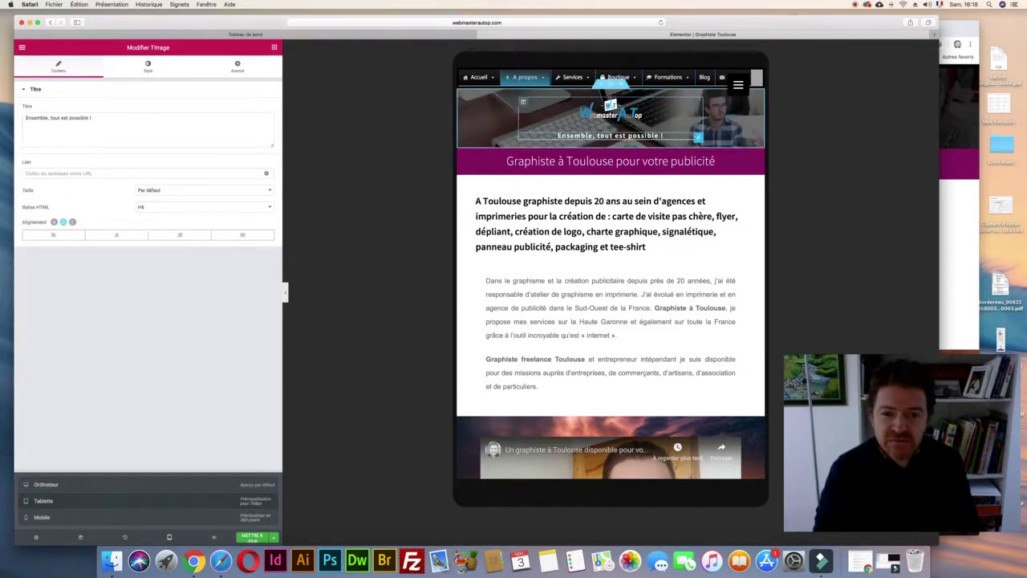
left_click(147, 65)
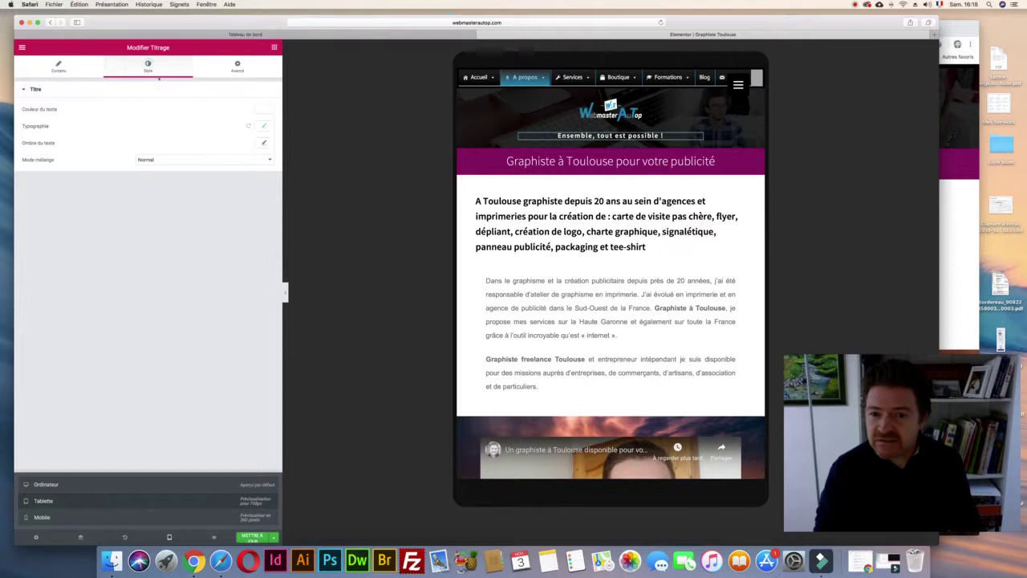
left_click(263, 126)
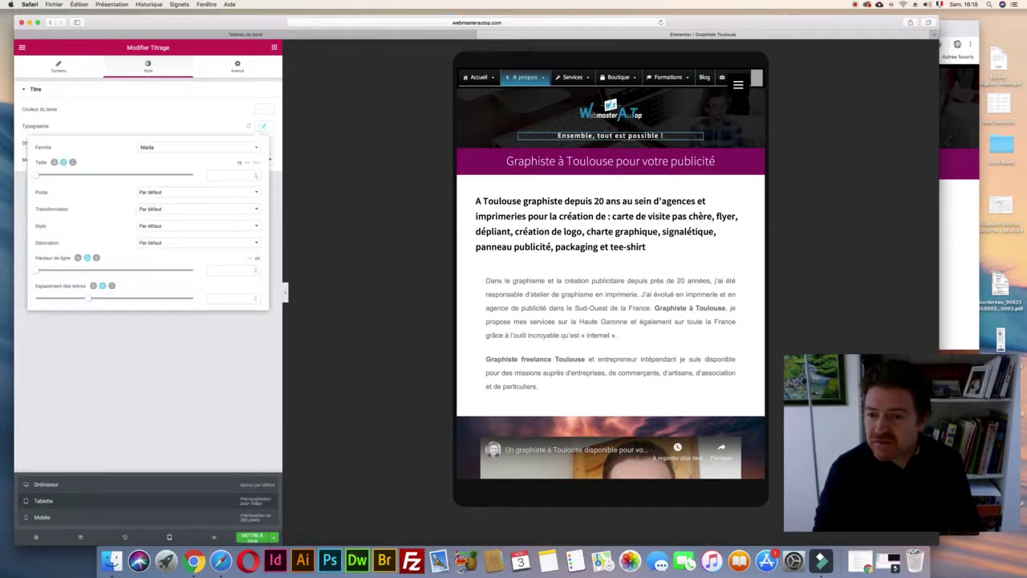
left_click(248, 162)
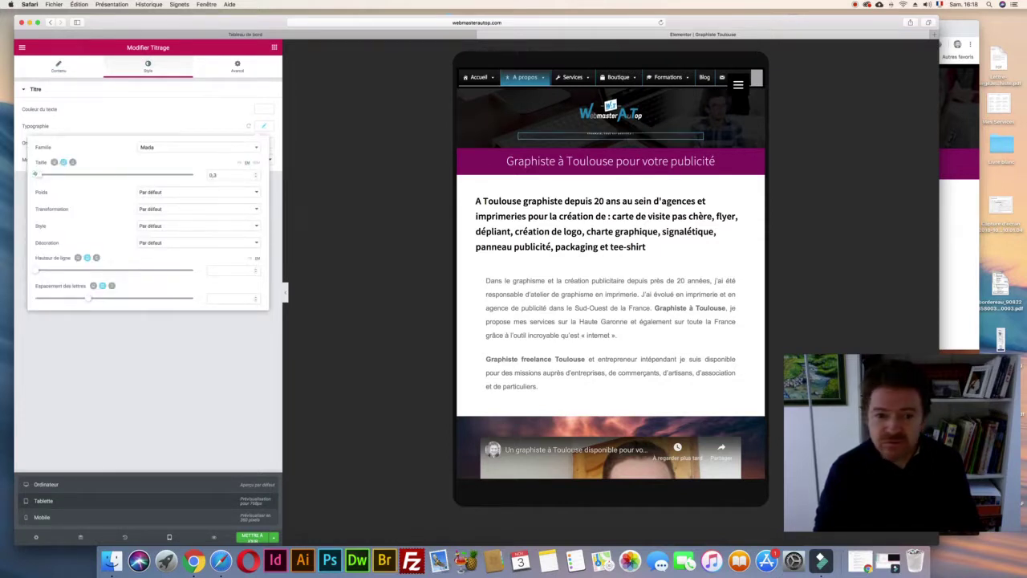
key("Up")
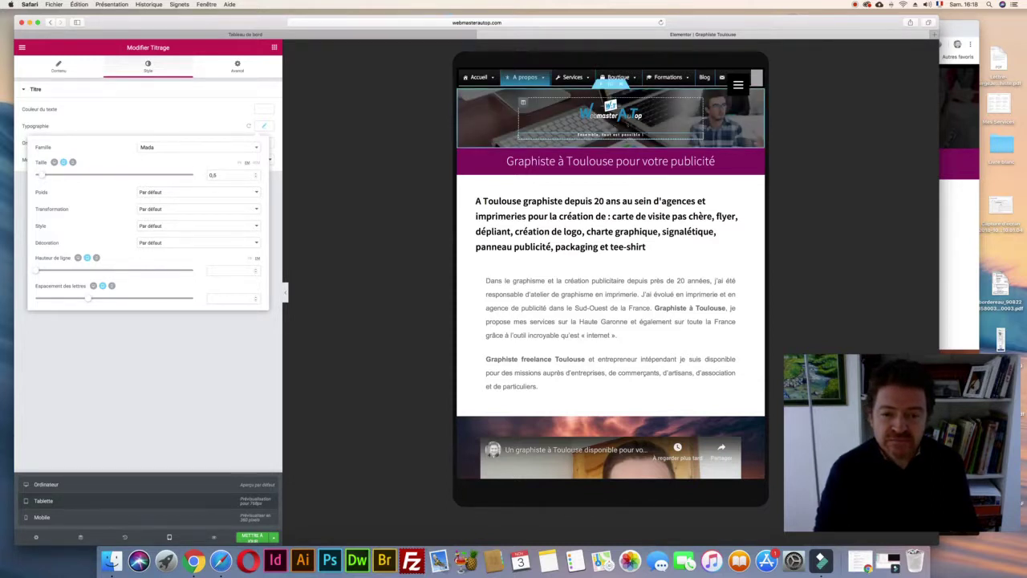
left_click(609, 113)
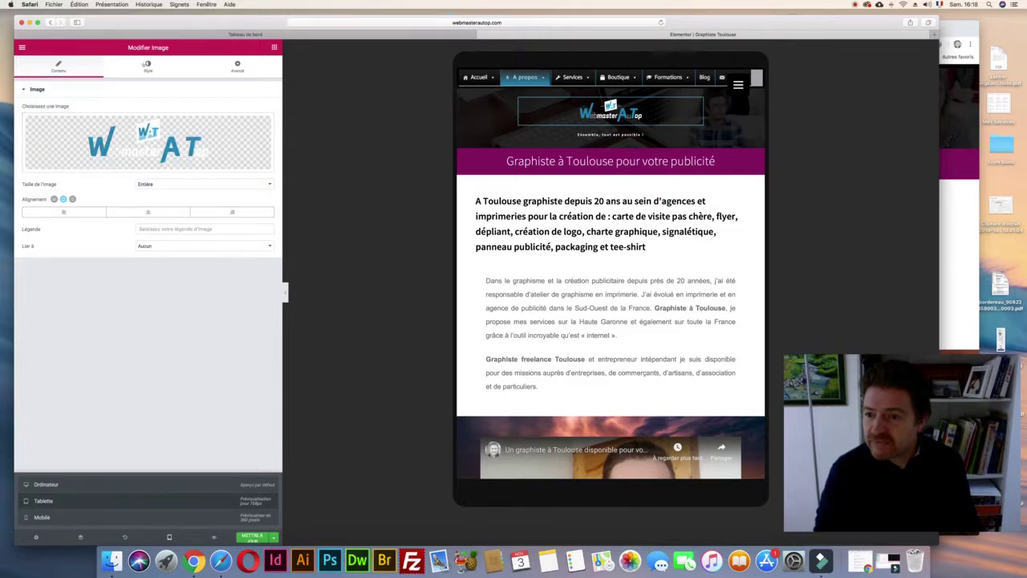
left_click(147, 65)
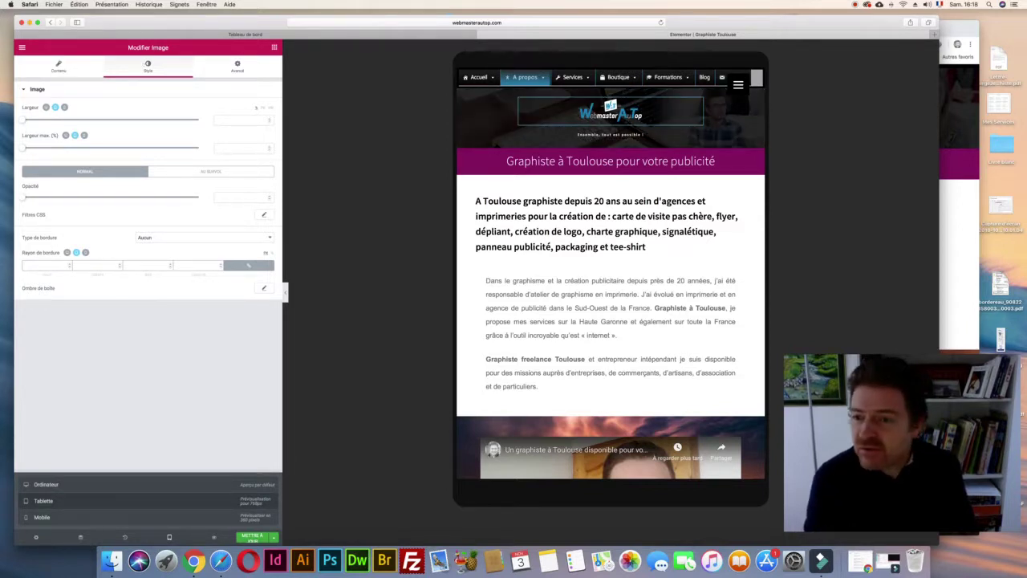
left_click(75, 68)
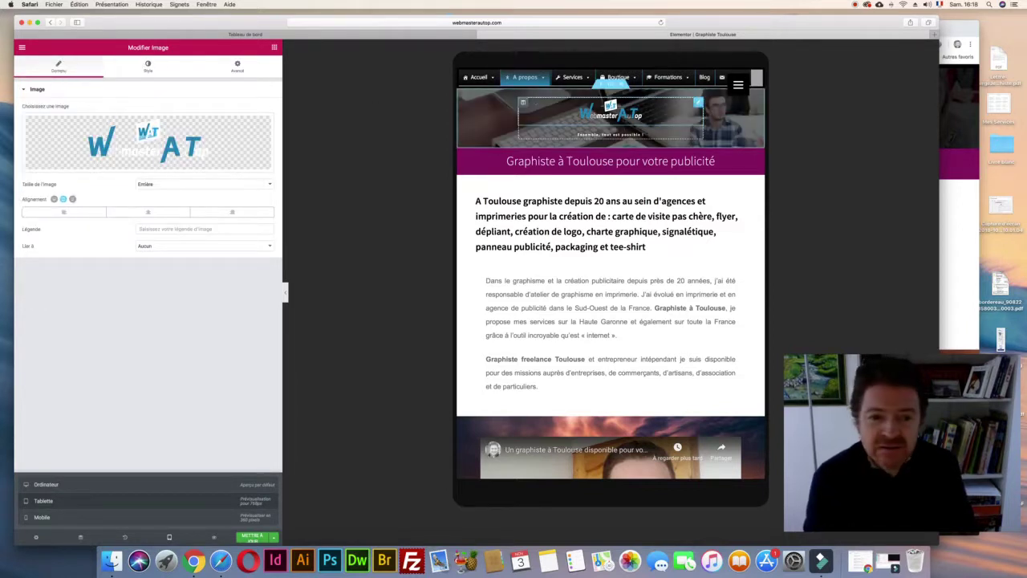
- Try the bottom (Bas) content position for the header column and return it to middle (Milieu)
left_click(523, 102)
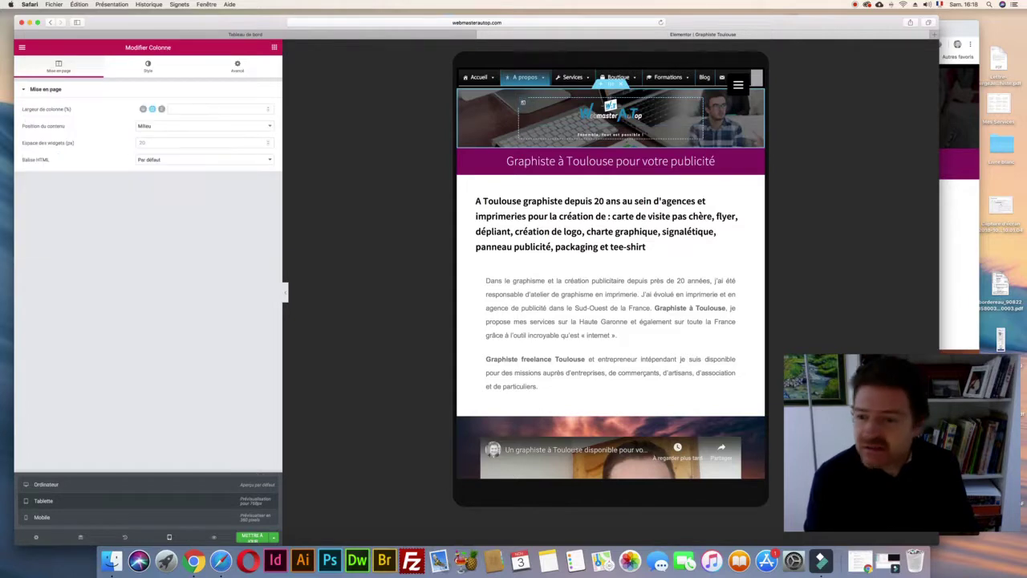
left_click(174, 127)
left_click(170, 137)
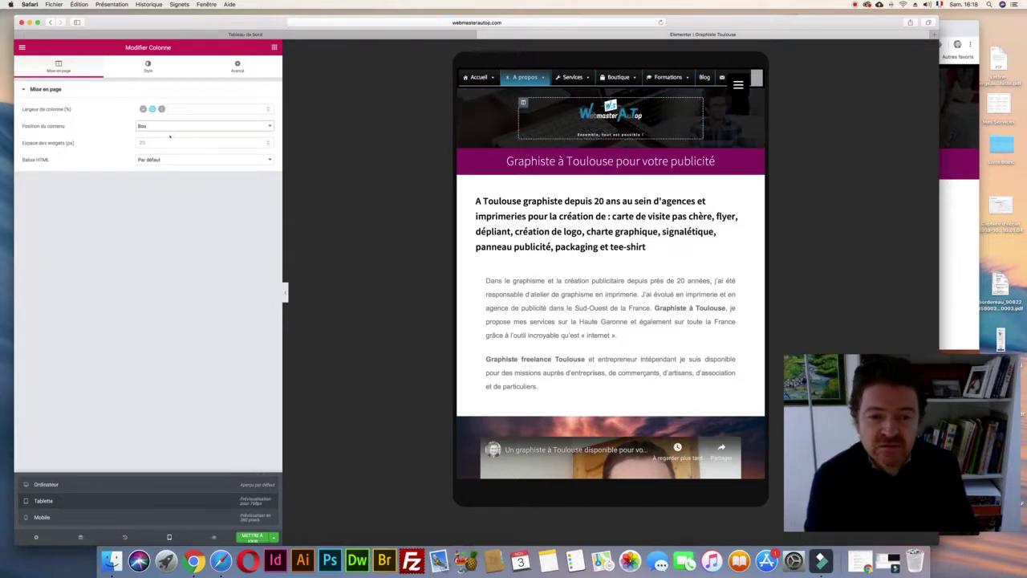
left_click(165, 126)
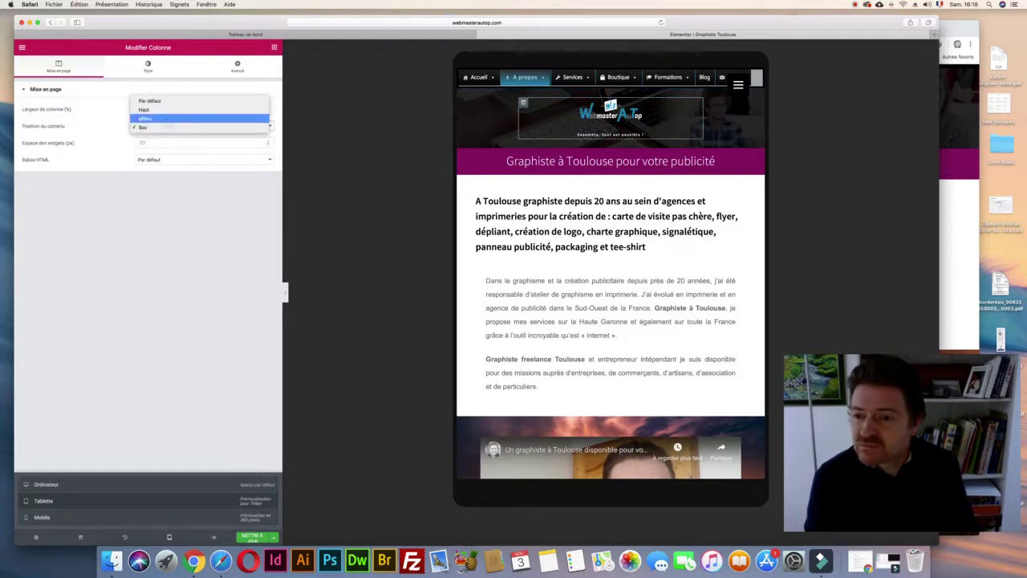
left_click(167, 119)
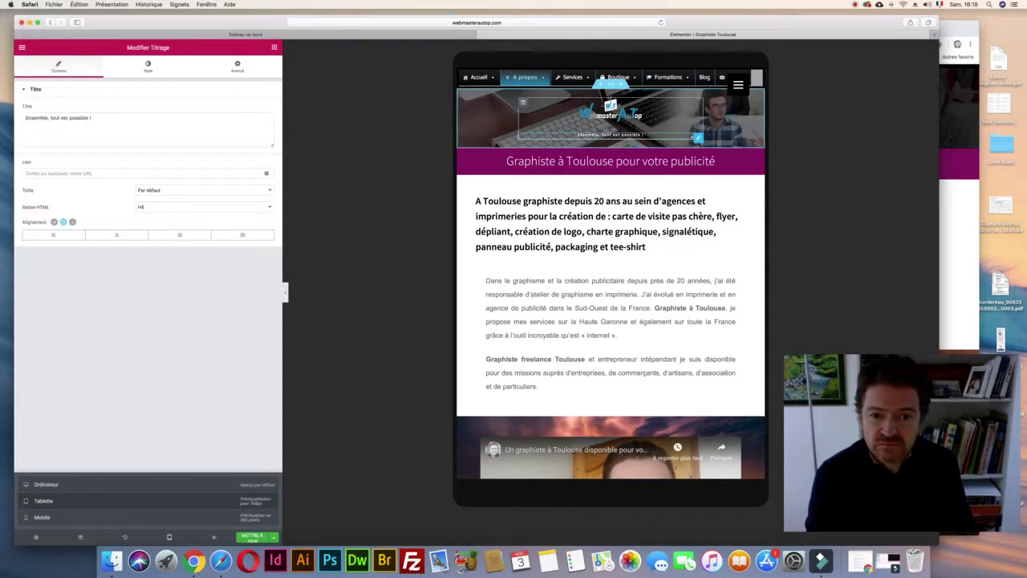
- Increase the tablet font size of the tagline heading below the logo to 0.8 em
left_click(609, 134)
left_click(148, 67)
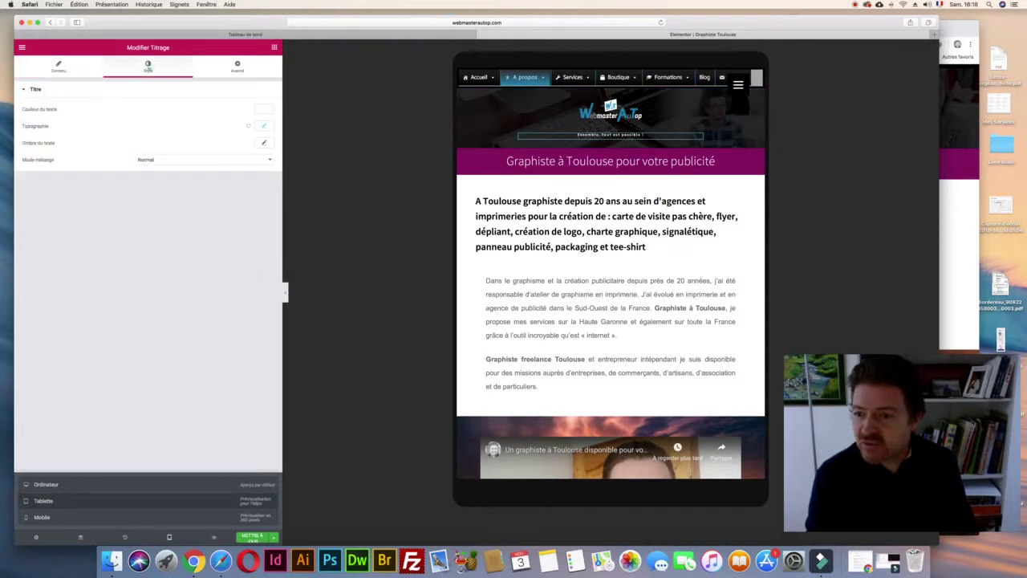
left_click(262, 126)
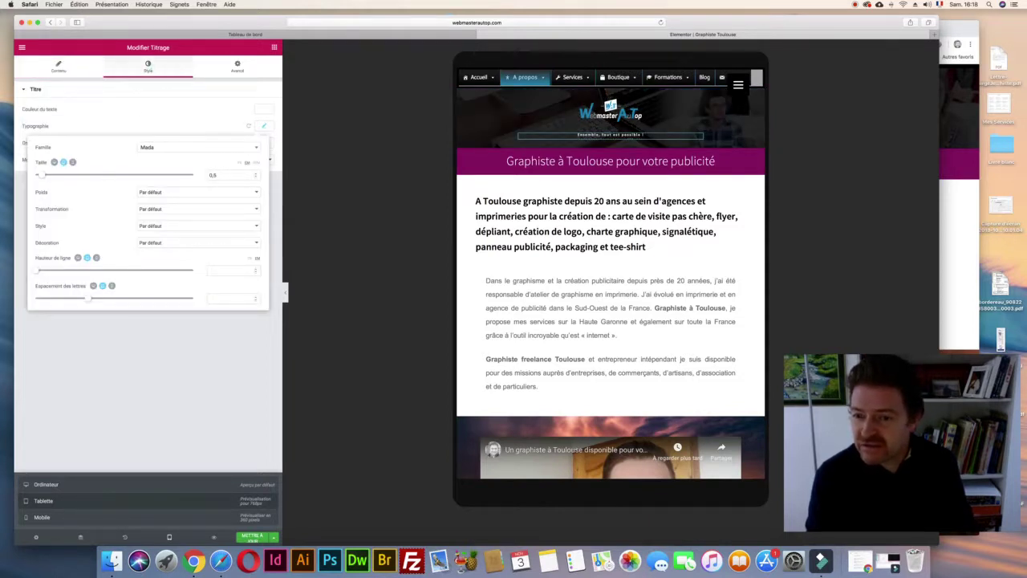
left_click_drag(35, 174, 42, 174)
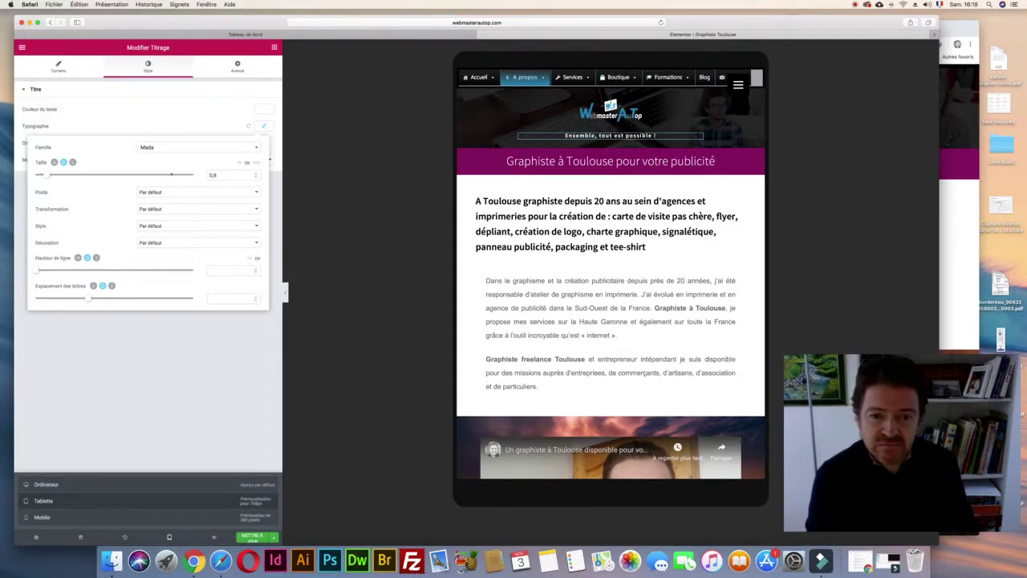
- Set the logo image's tablet width and maximum width to 100%
left_click(610, 112)
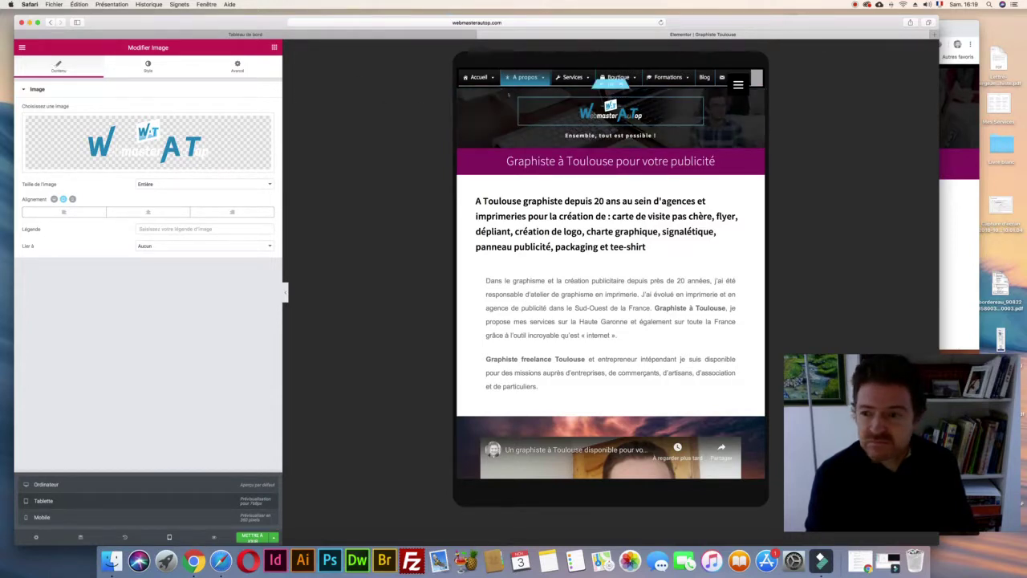
left_click(523, 102)
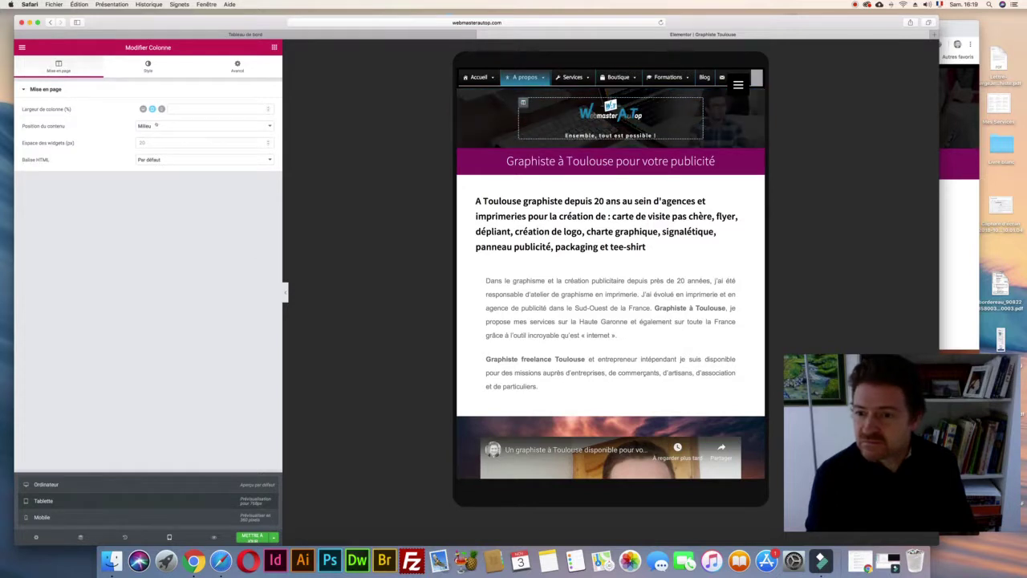
left_click(147, 66)
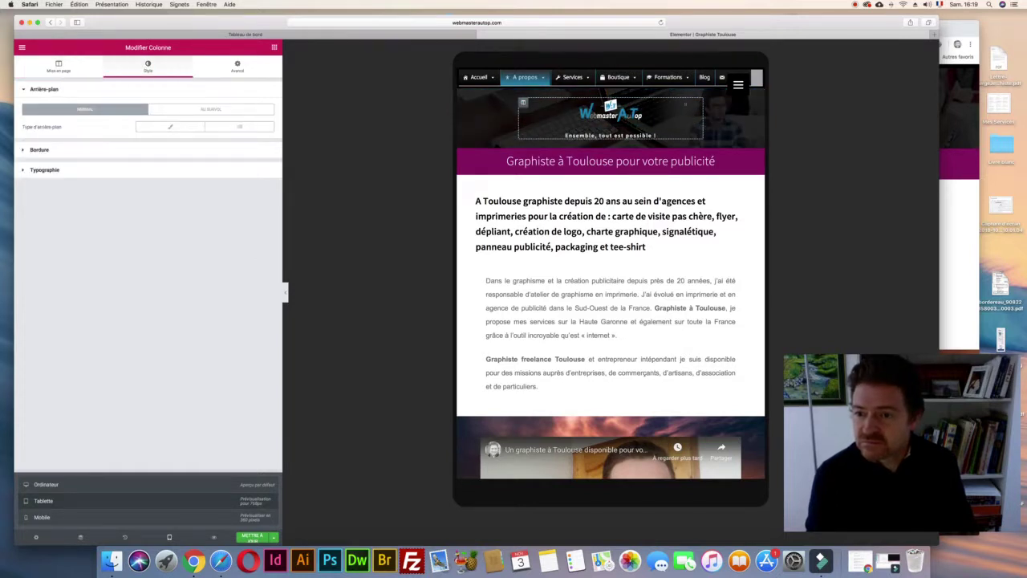
left_click(609, 113)
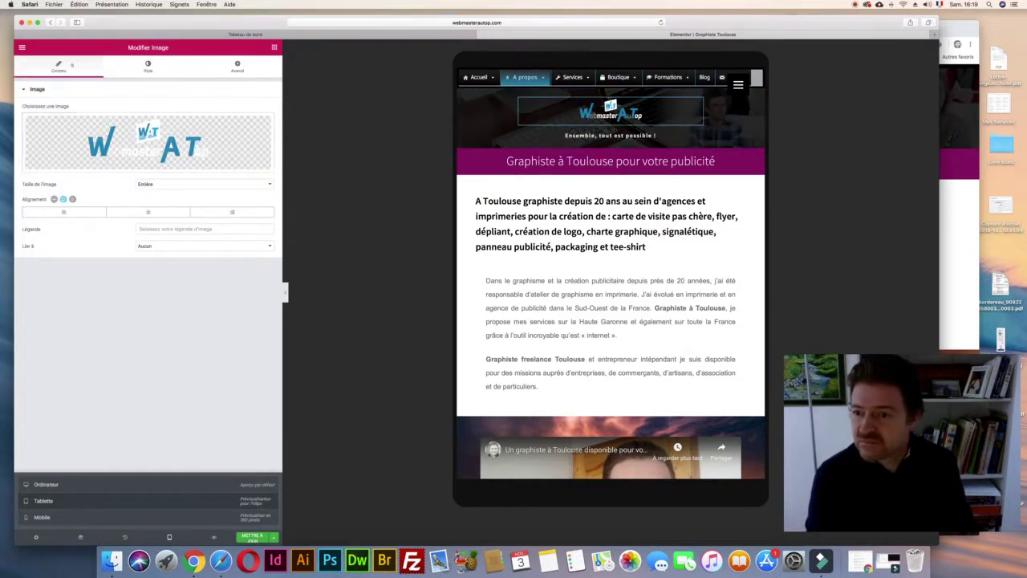
left_click(148, 67)
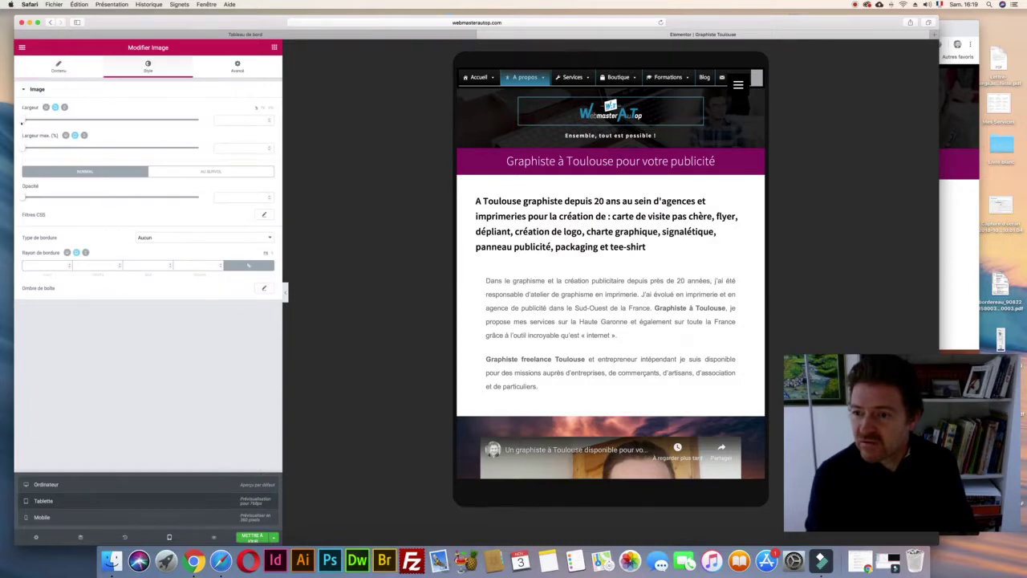
left_click_drag(22, 121, 208, 127)
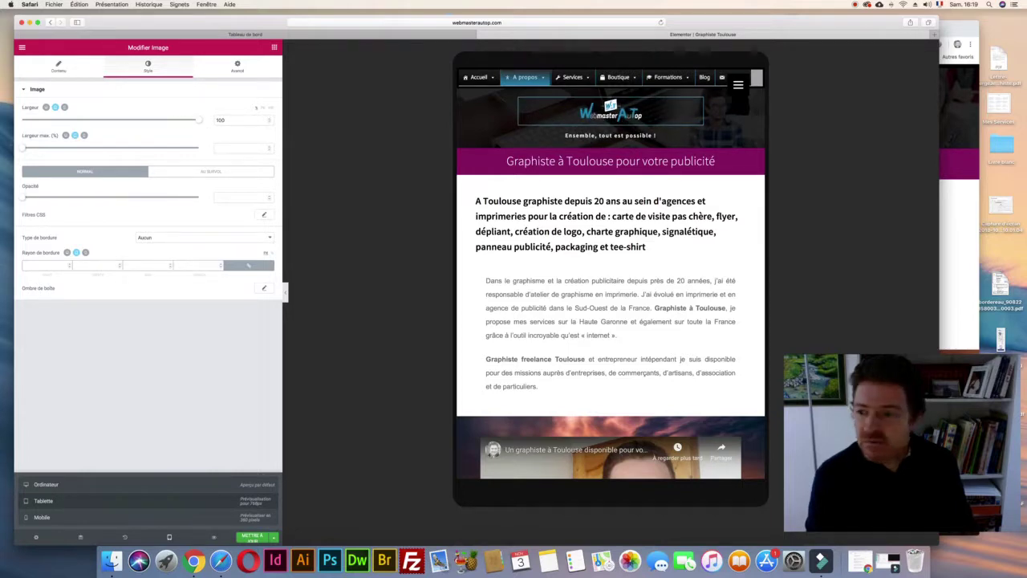
left_click_drag(24, 148, 193, 148)
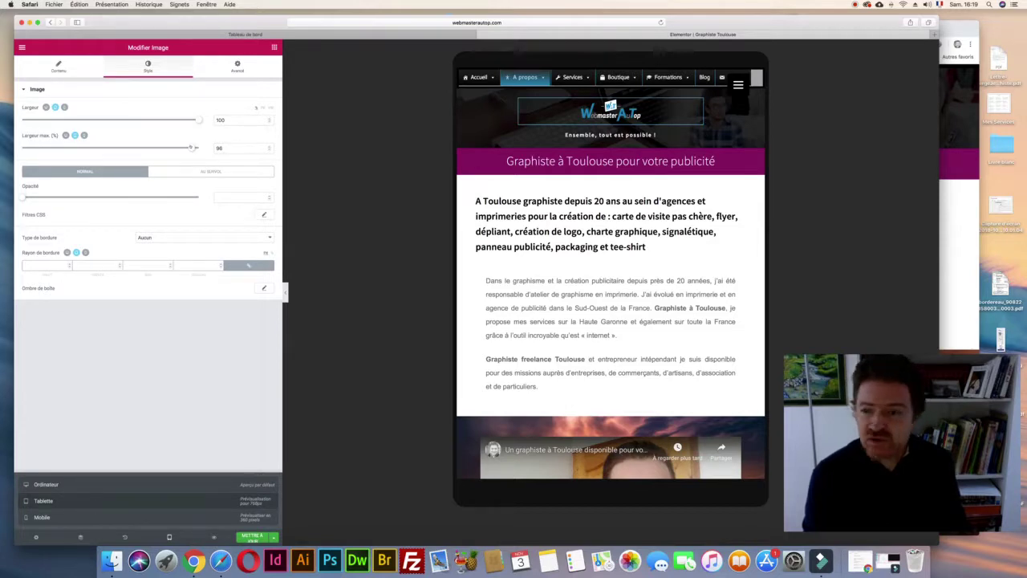
left_click_drag(192, 148, 234, 146)
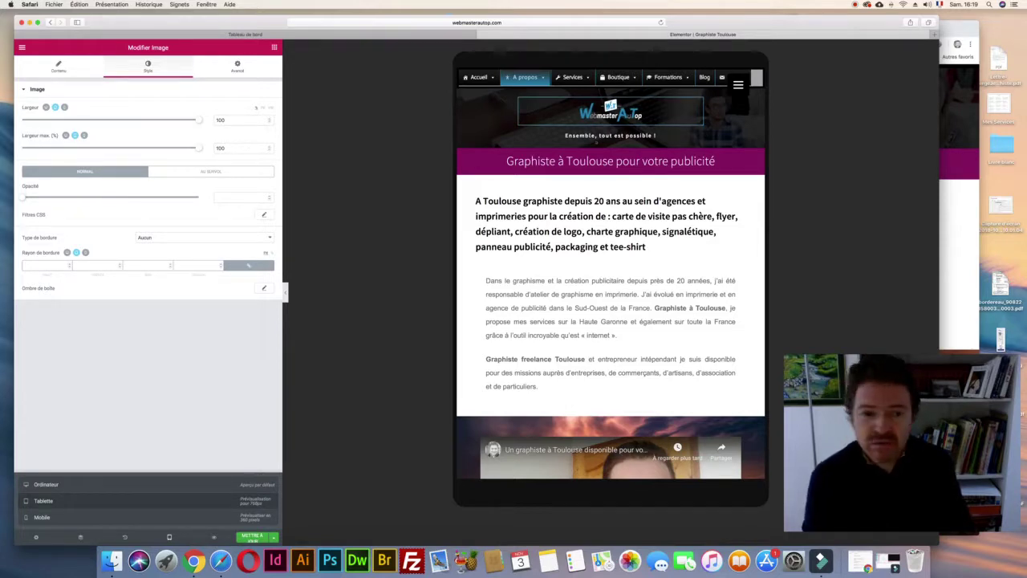
- Set the header section's tablet inner padding to 0 on all sides and unlink the four values
left_click(609, 83)
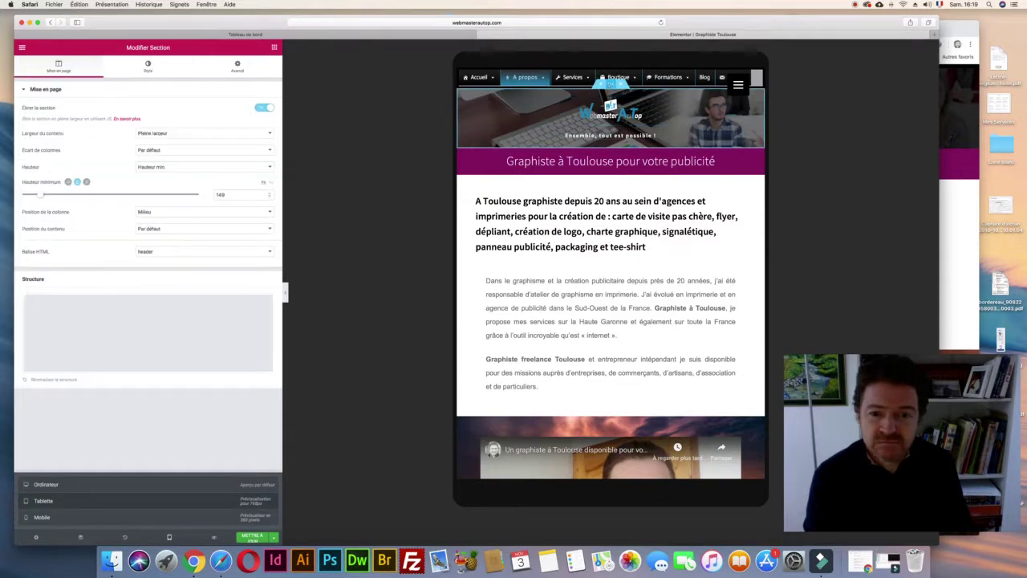
left_click(236, 66)
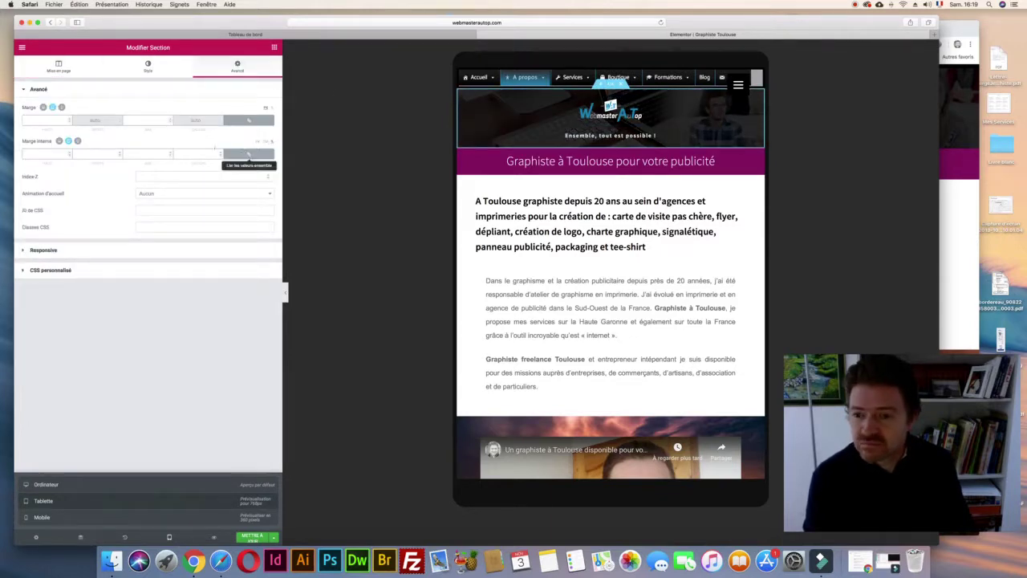
left_click(65, 154)
type("0")
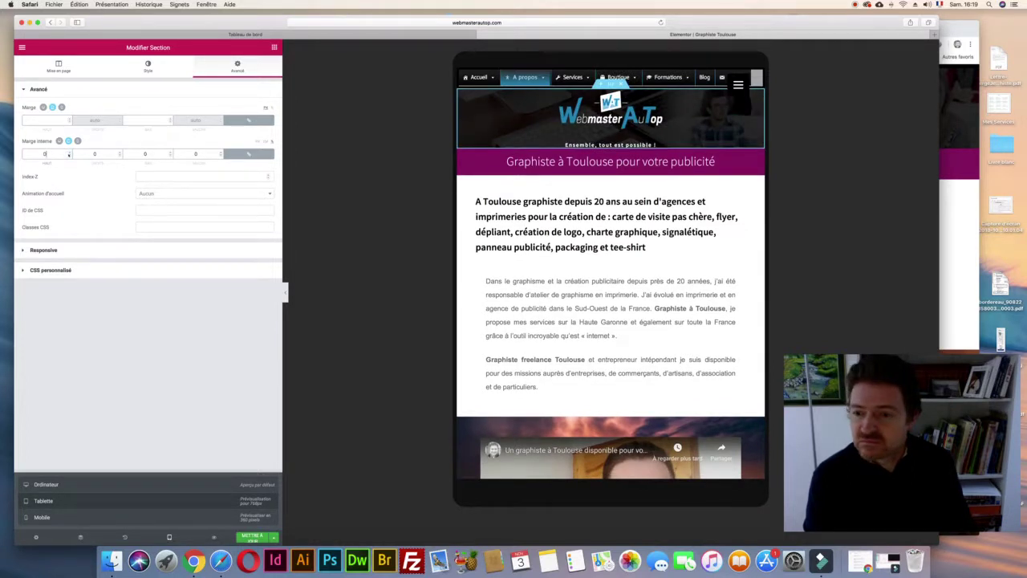
left_click(261, 153)
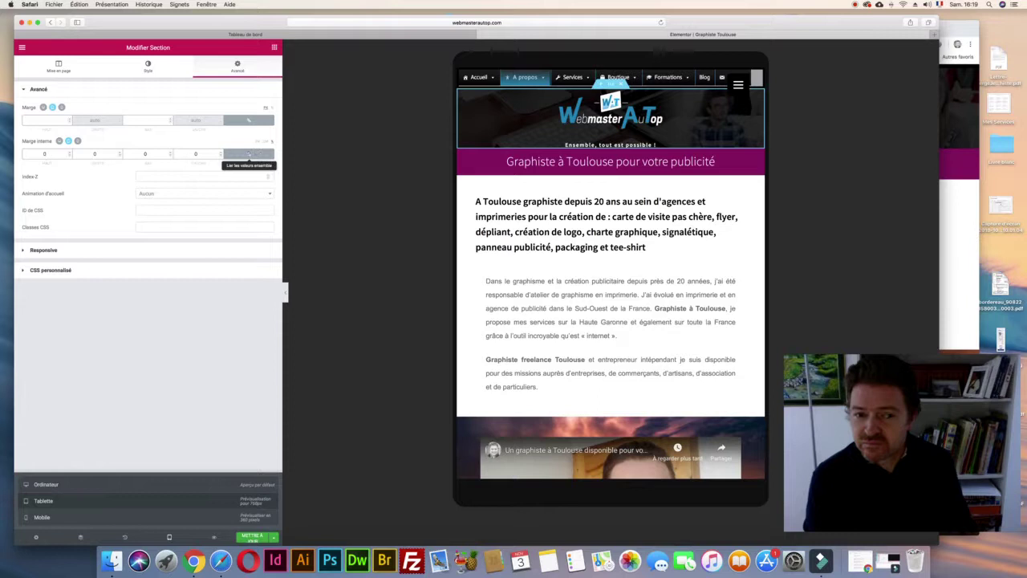
- Set the header section's tablet inner padding to 3% at the top and 5% at the bottom
left_click(70, 152)
left_click(70, 152)
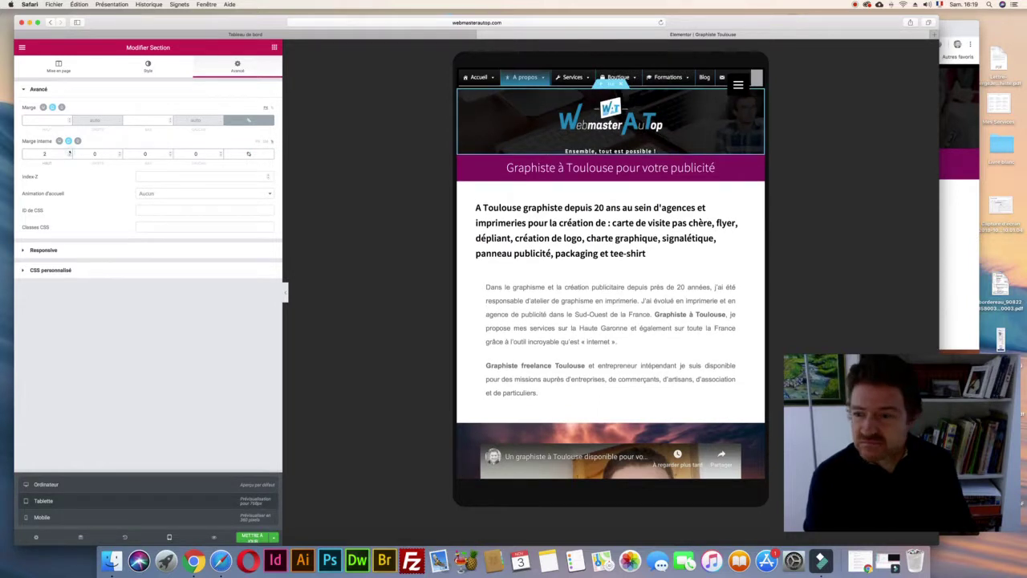
left_click(70, 151)
left_click(170, 151)
left_click(170, 151)
left_click(170, 152)
left_click(170, 152)
left_click(170, 151)
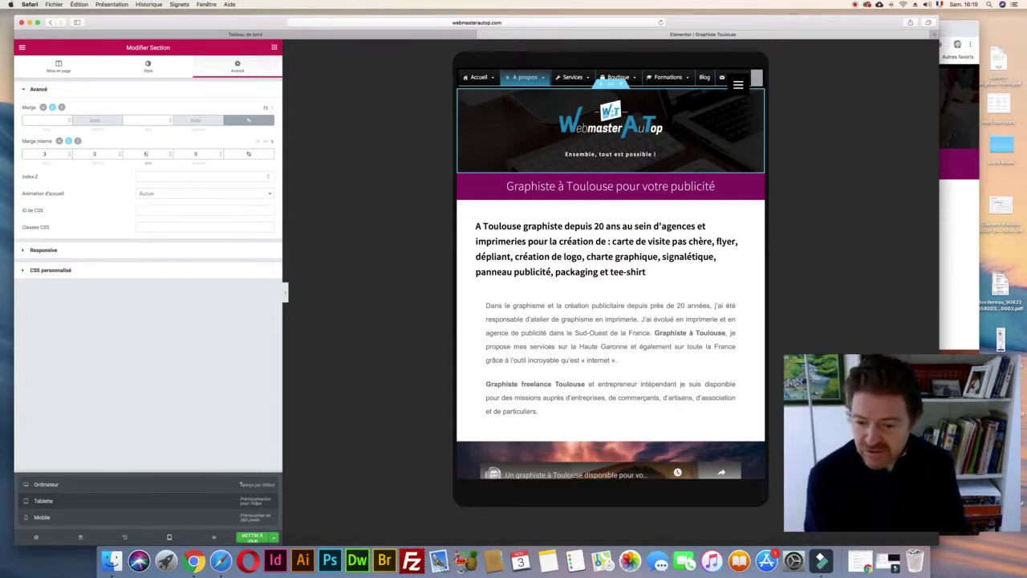
- Switch to the desktop preview and set the font size of the "Ensemble, tout est possible !" heading to 1.4 em
left_click(46, 484)
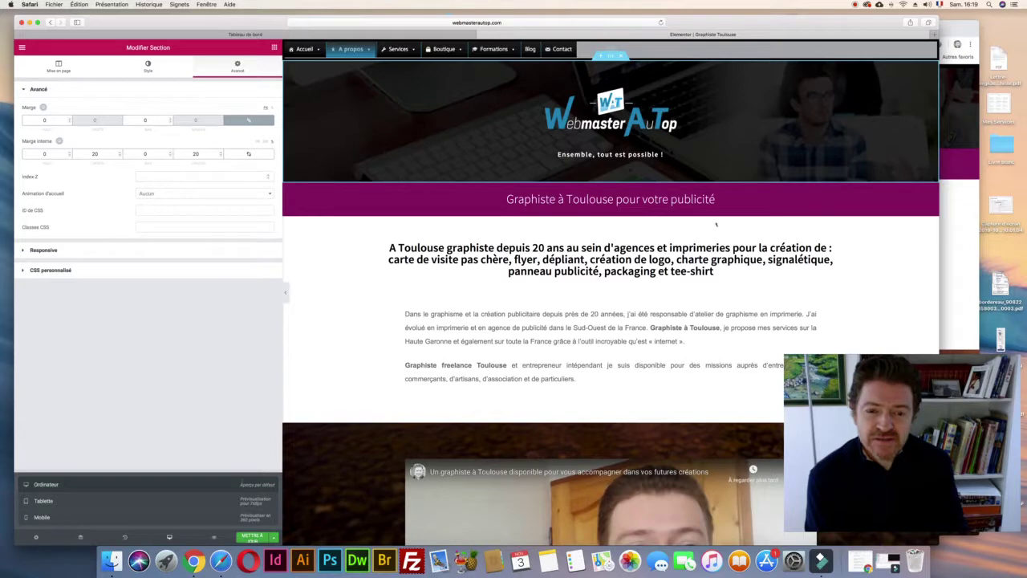
left_click(803, 156)
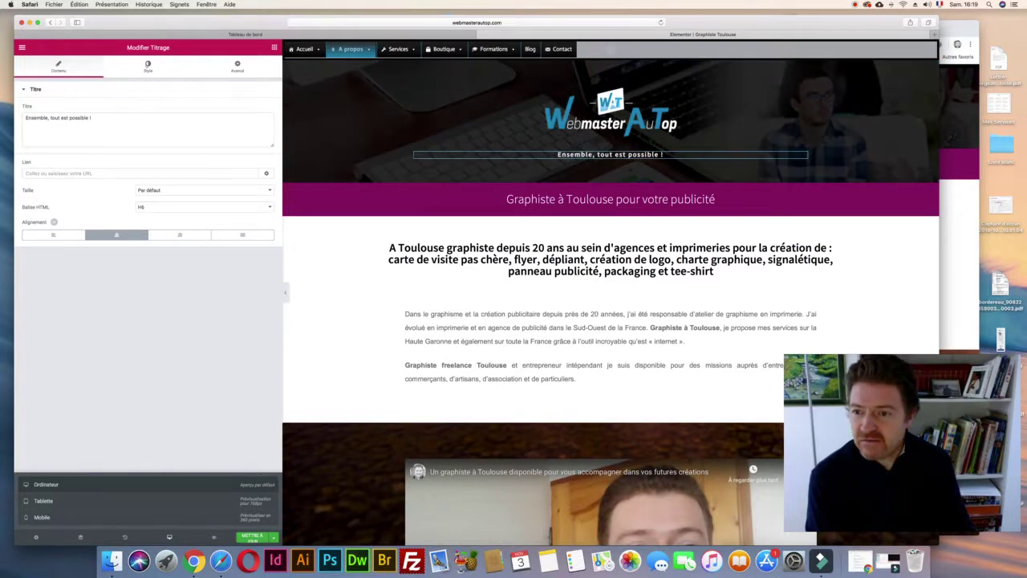
left_click(148, 66)
left_click(263, 126)
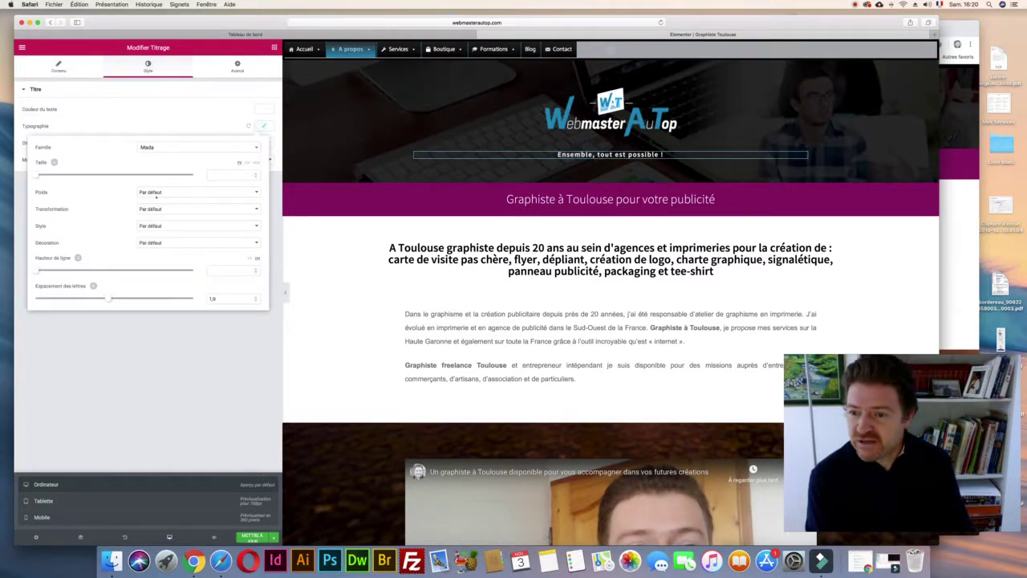
left_click_drag(34, 174, 55, 175)
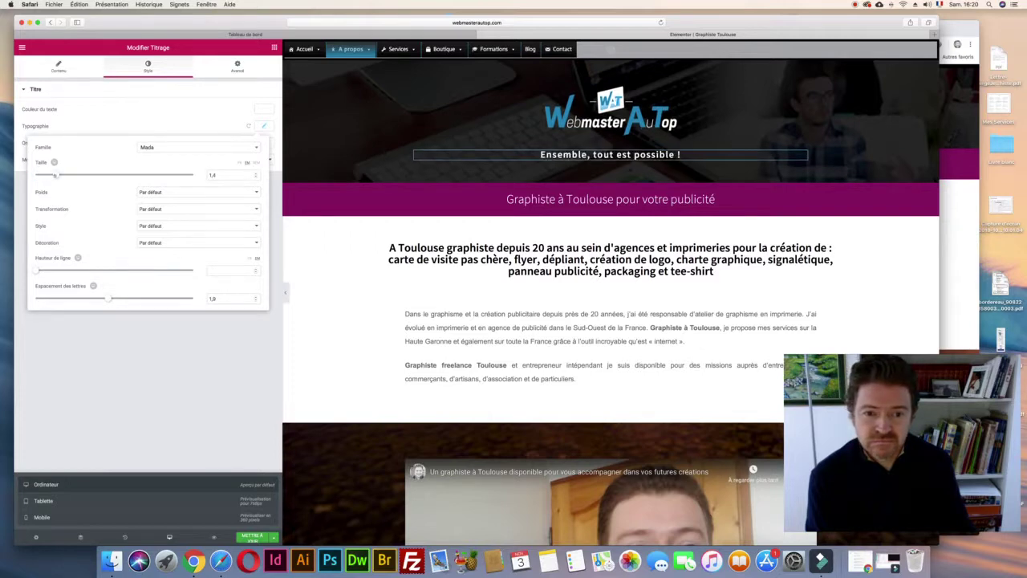
- Try font weight 400 on the tagline heading, then set its weight to 200
left_click(150, 193)
left_click(150, 140)
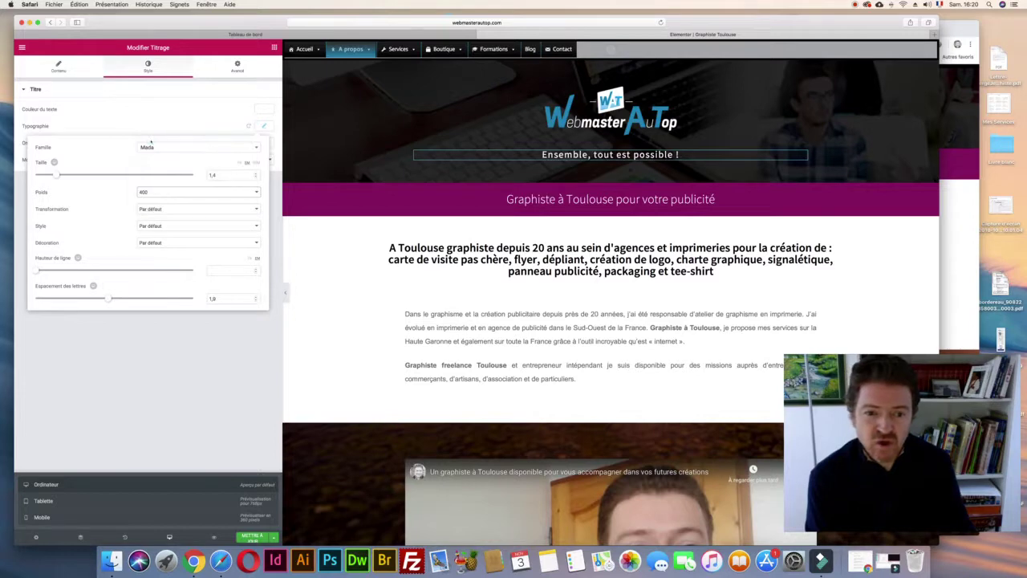
left_click(158, 192)
left_click(155, 178)
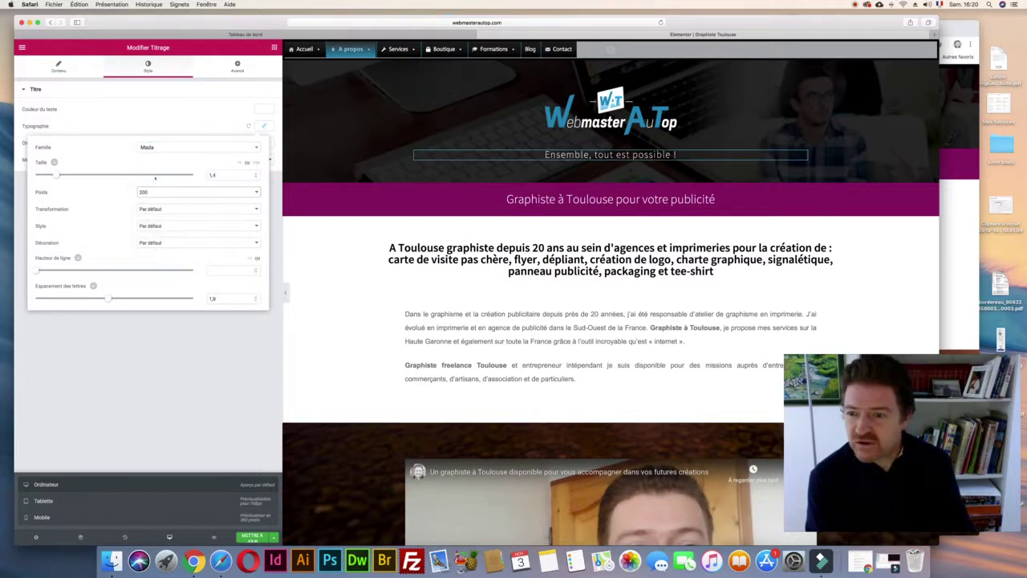
- Check the tagline's typography and the "Graphiste à Toulouse pour votre publicité" heading in the tablet preview
left_click(166, 500)
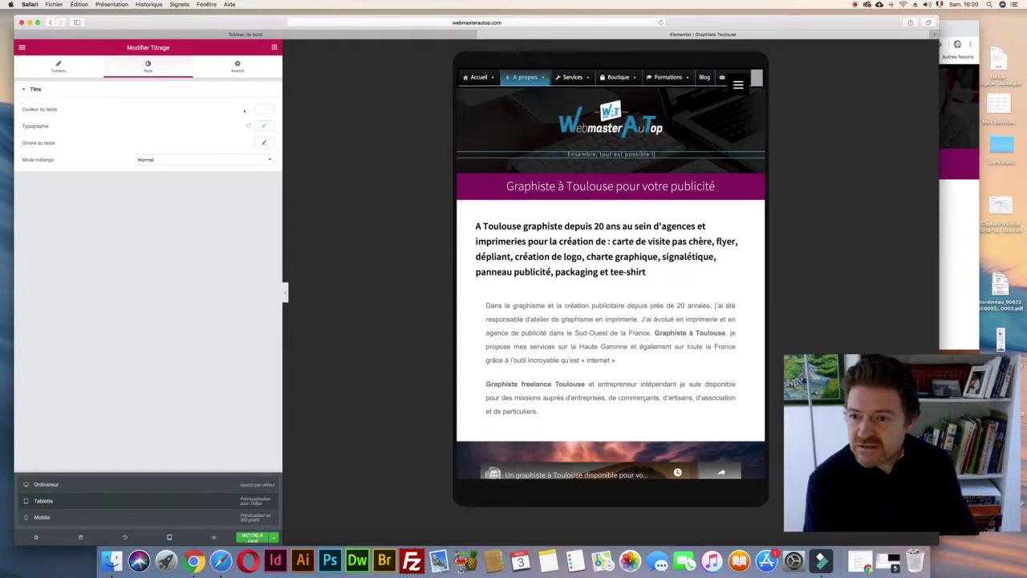
left_click(263, 126)
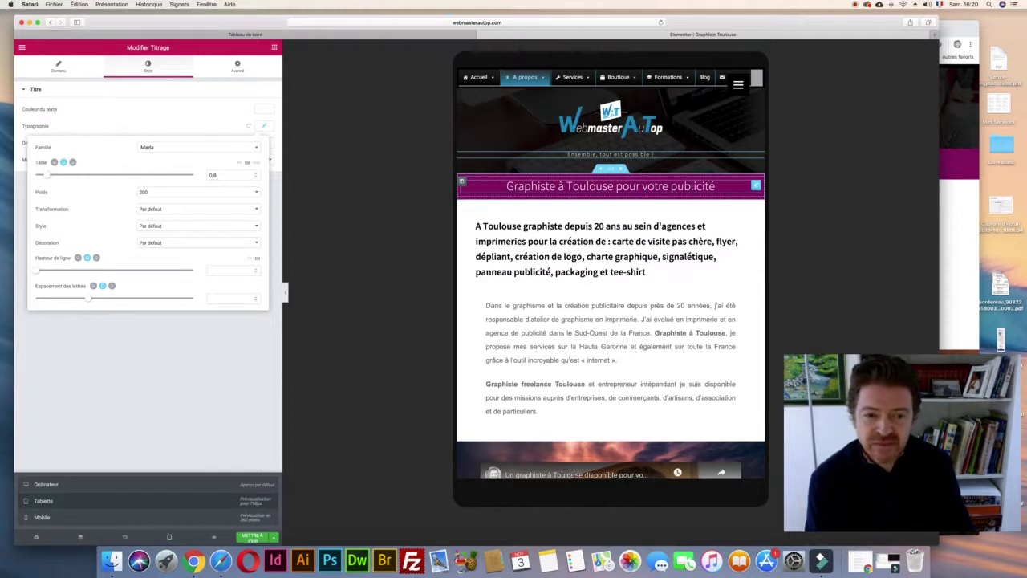
left_click(58, 67)
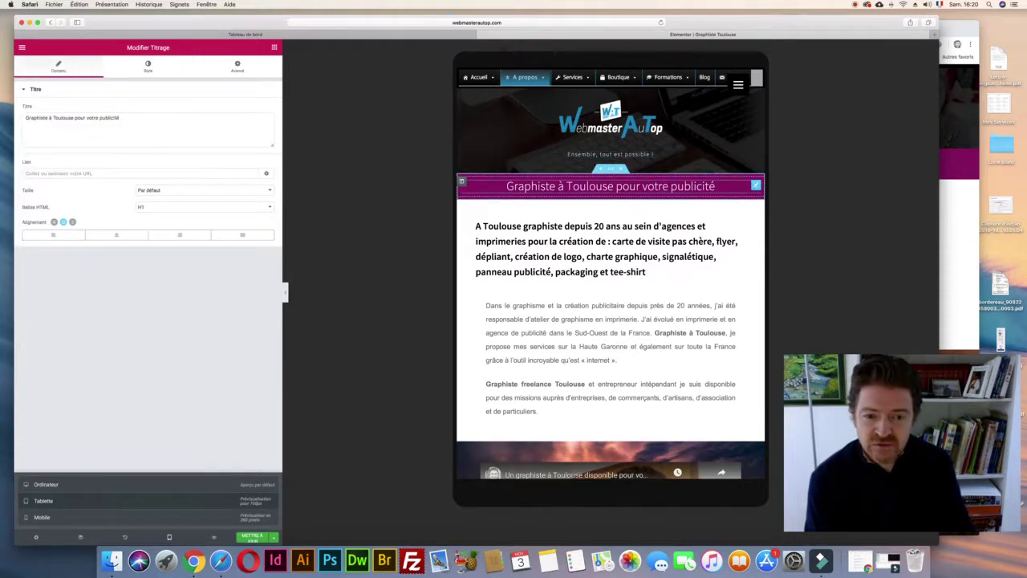
left_click(146, 68)
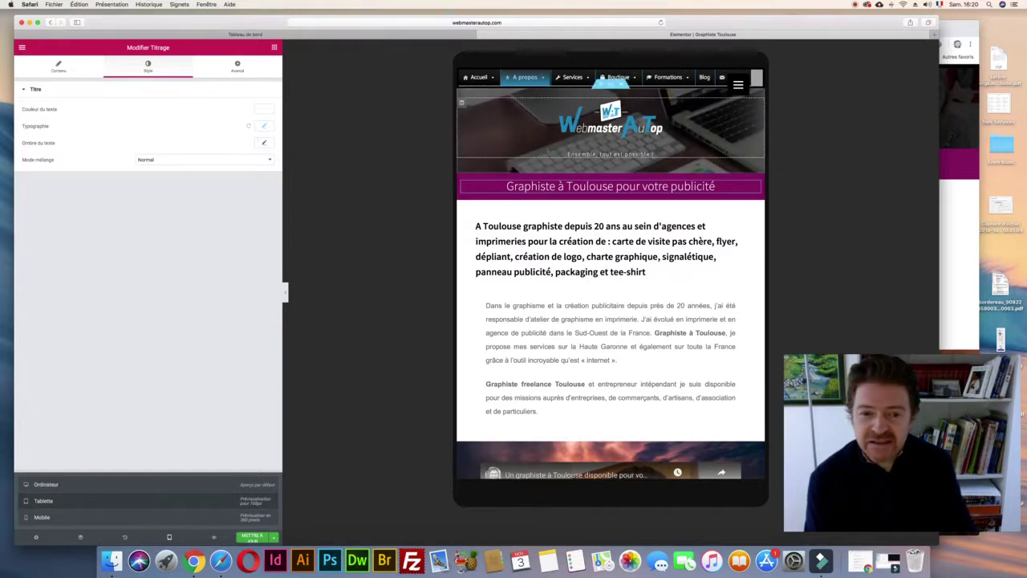
- In the desktop preview, left-align the H2 heading "A Toulouse graphiste depuis 20 ans..." and set its line height to 1.5 em
left_click(209, 484)
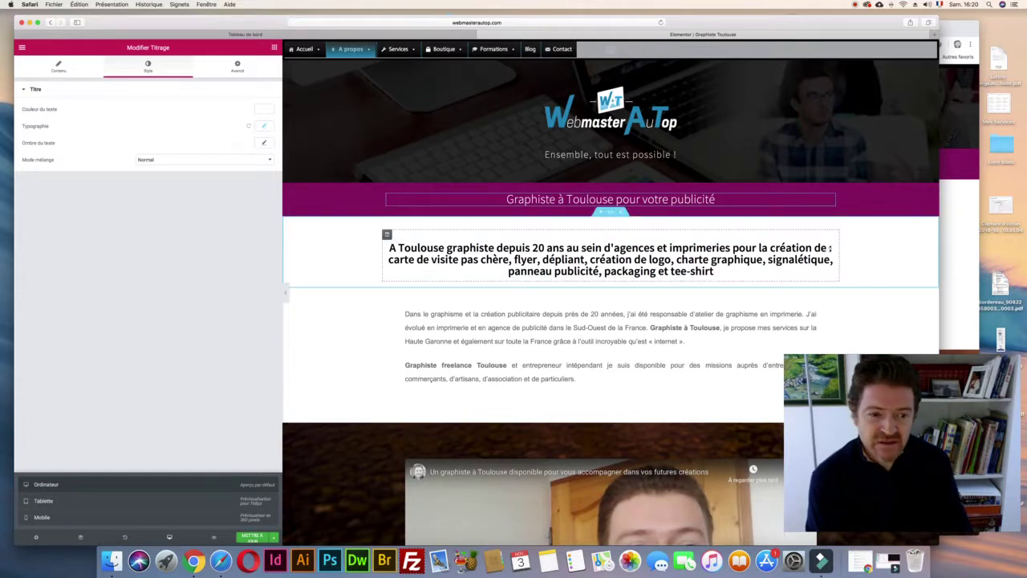
left_click(831, 247)
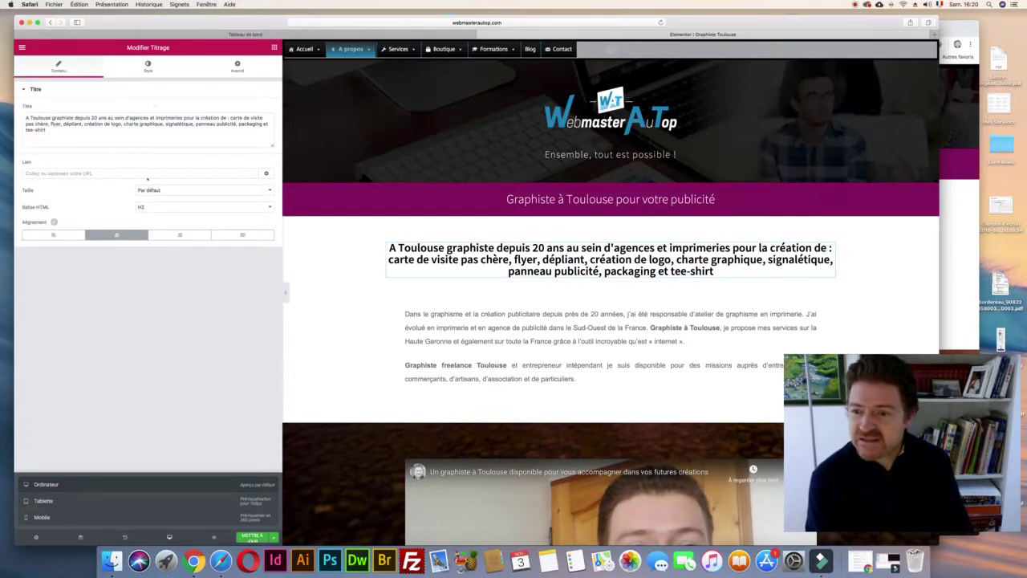
left_click(53, 235)
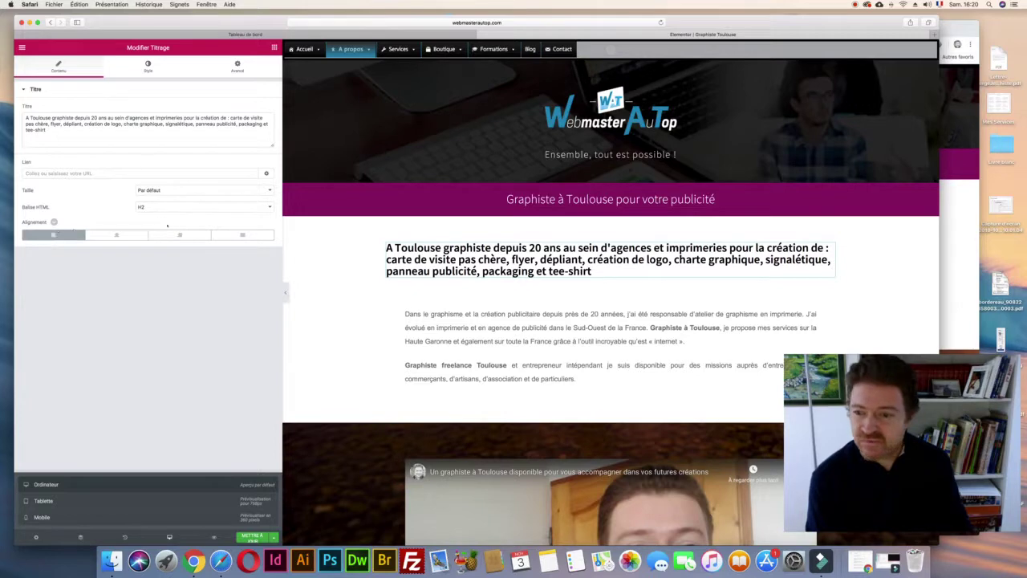
left_click(148, 66)
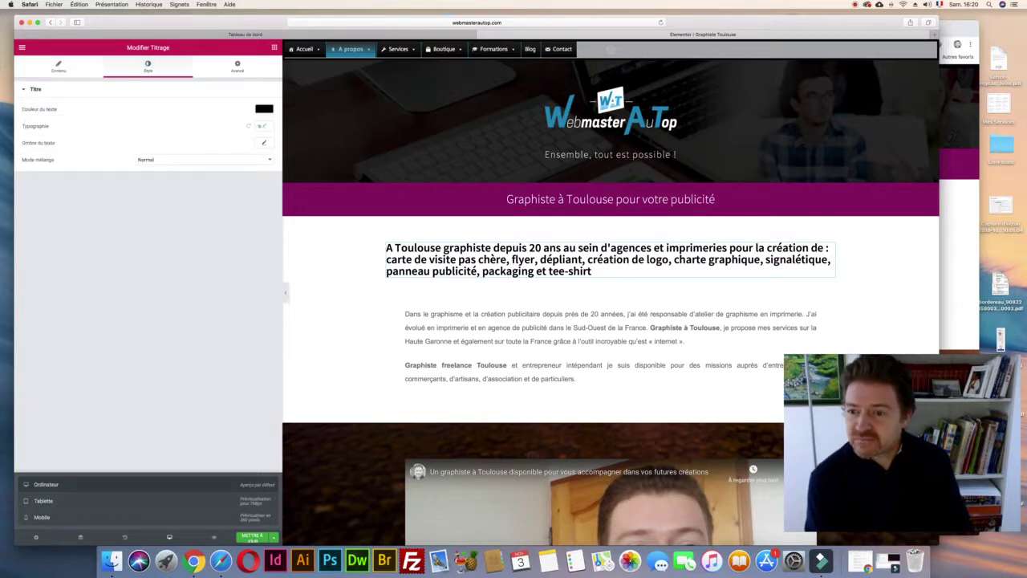
left_click(262, 126)
left_click_drag(39, 270, 59, 271)
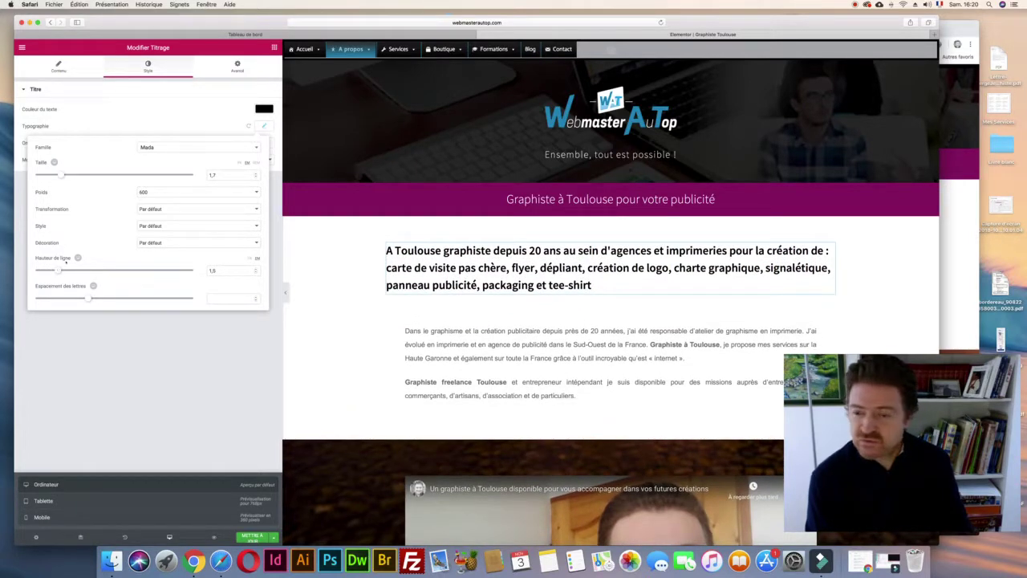
left_click(58, 65)
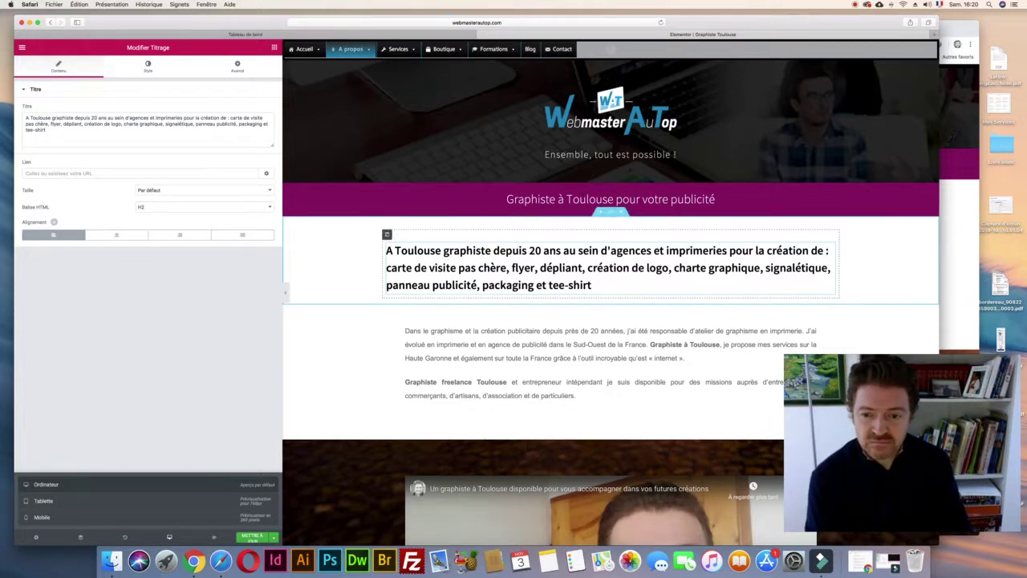
- Set the text colour of the paragraph block below the H2 heading to black (#000000)
left_click(386, 233)
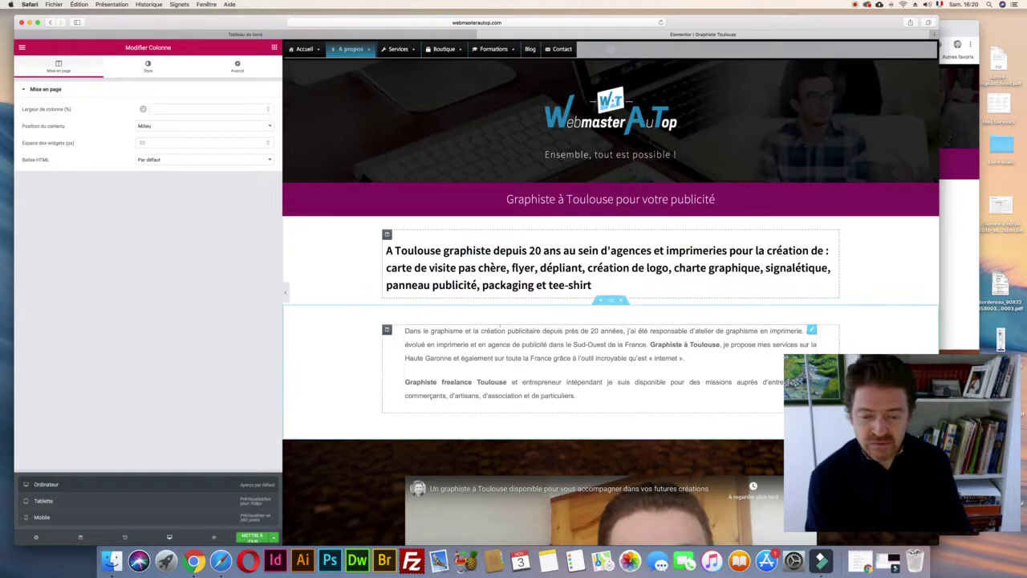
left_click(415, 340)
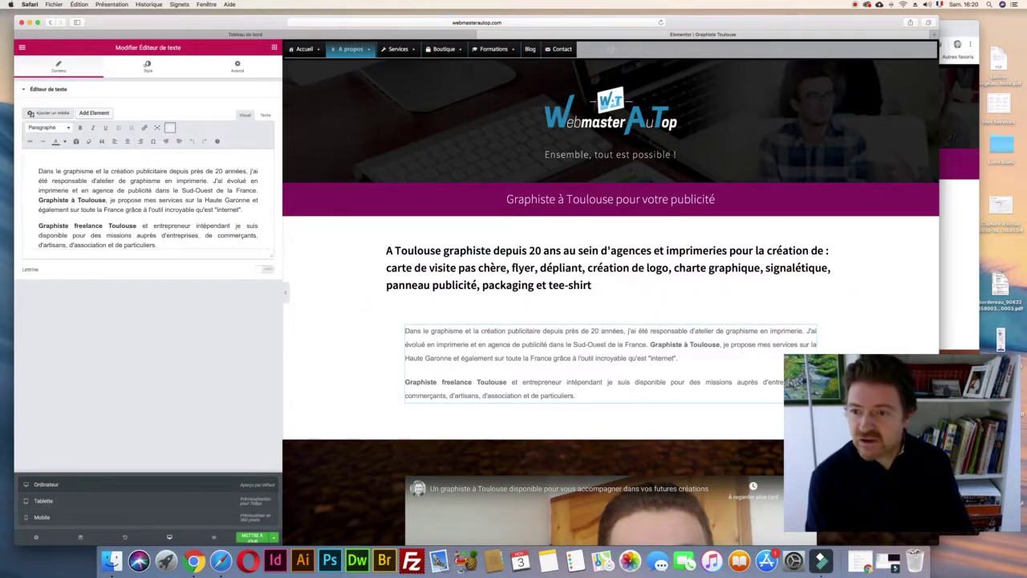
left_click(148, 66)
left_click(262, 154)
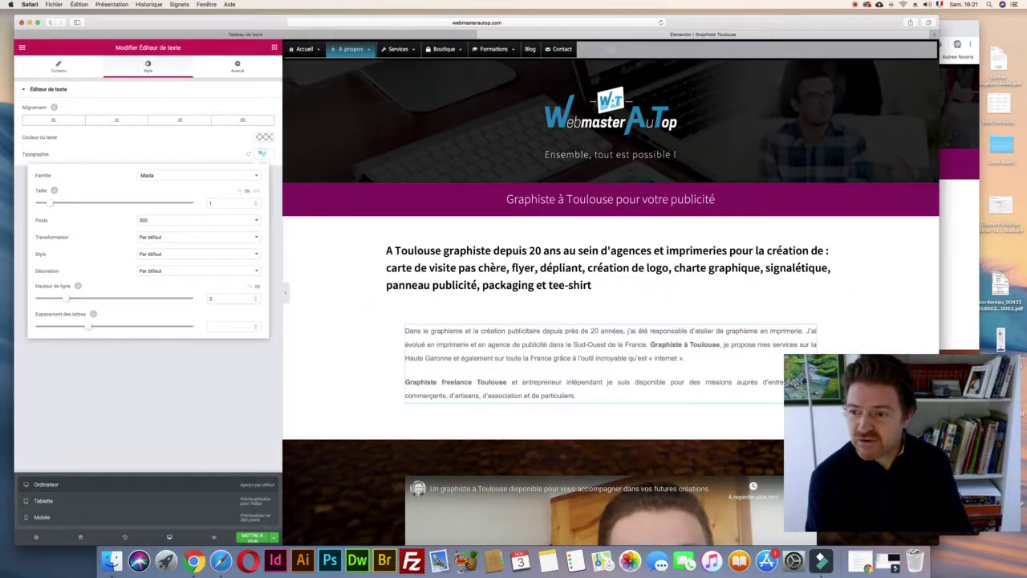
left_click(264, 136)
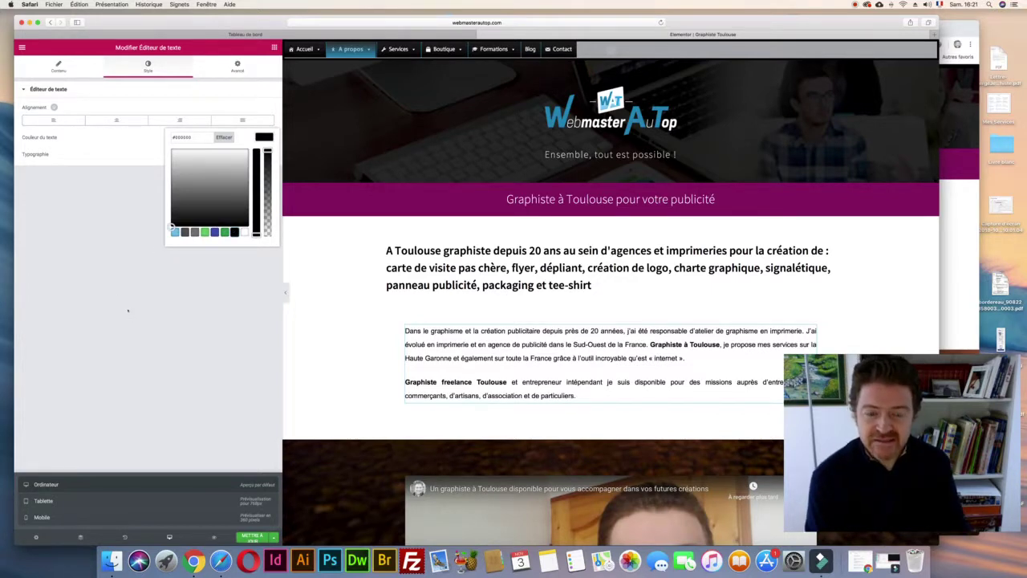
scroll(344, 321, "down", 3)
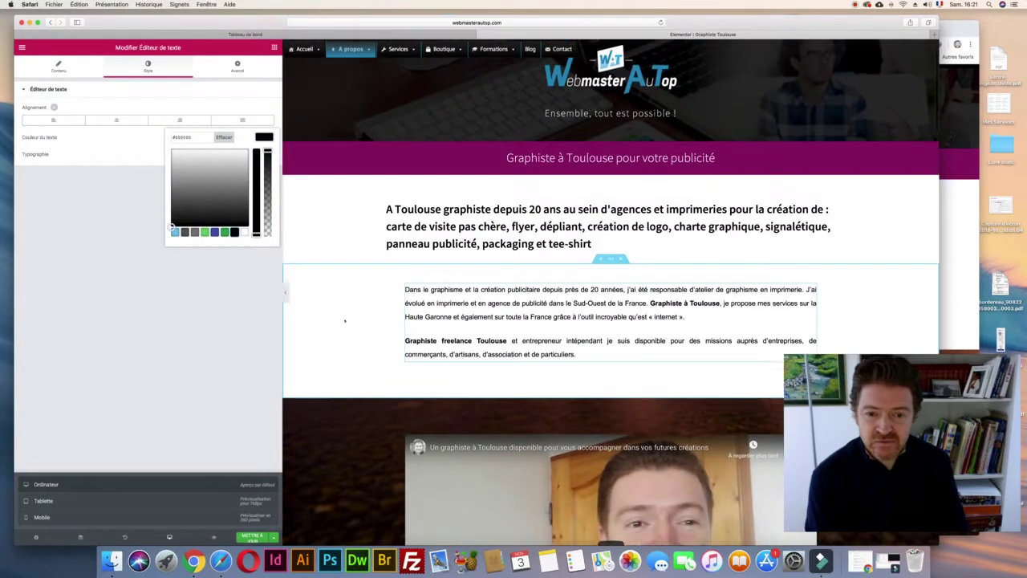
- Check the H2 heading and the paragraph block below it in the tablet preview
scroll(344, 320, "up", 2)
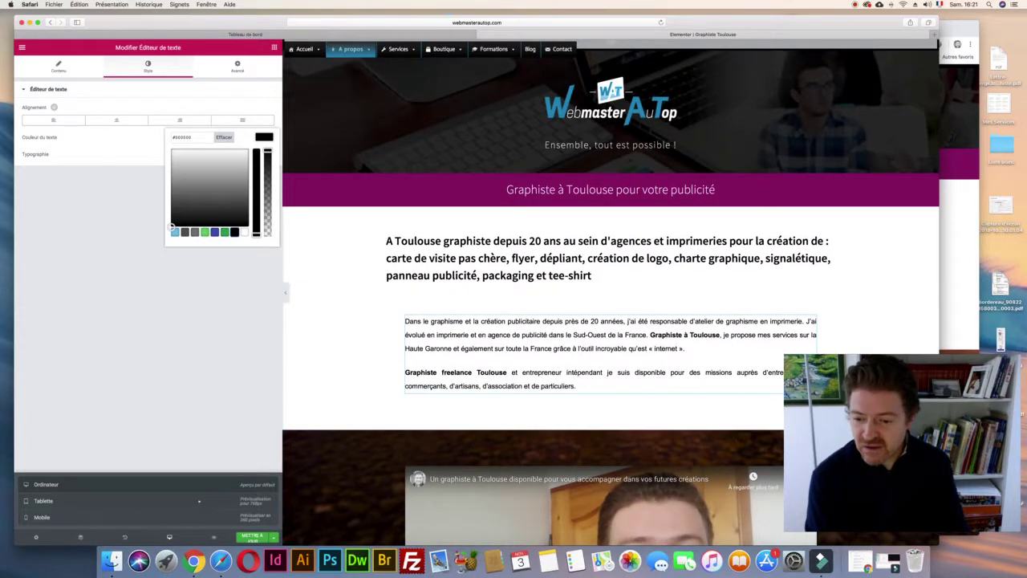
left_click(199, 500)
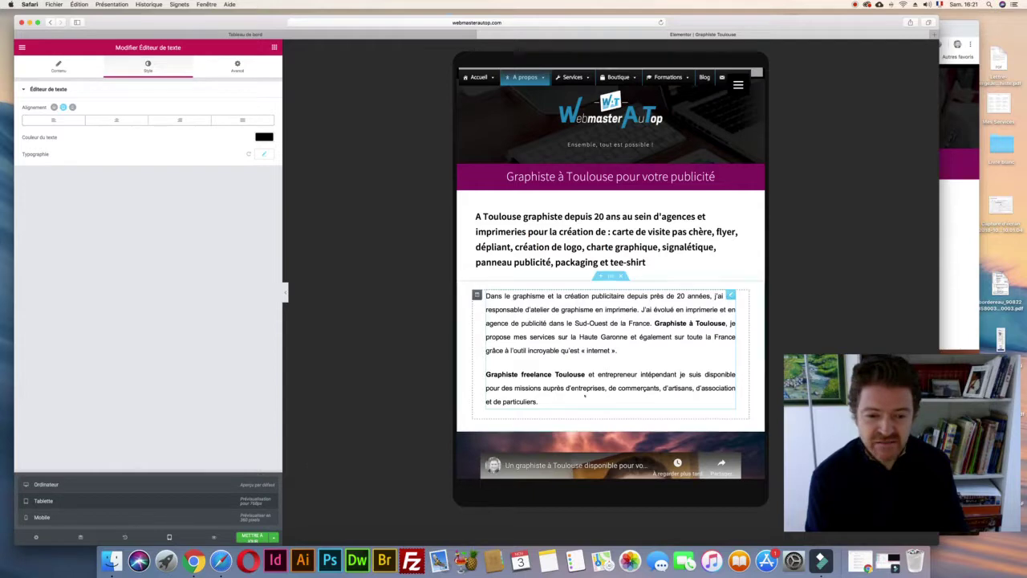
scroll(584, 395, "down", 1)
- In the mobile preview, set the header section's inner padding to 8% top, 4% bottom and 2% on the right and left sides
left_click(218, 517)
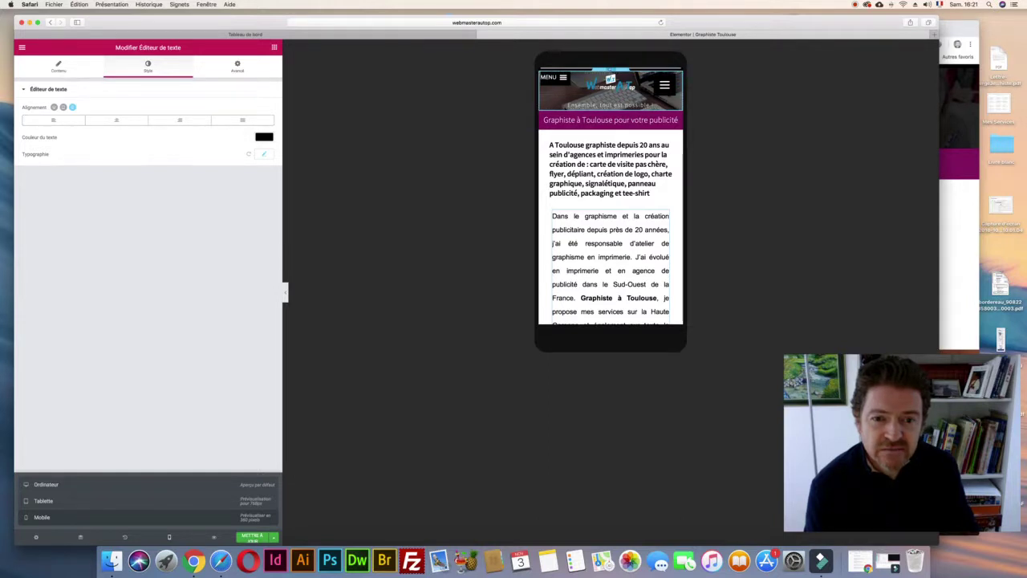
left_click(610, 73)
left_click(237, 67)
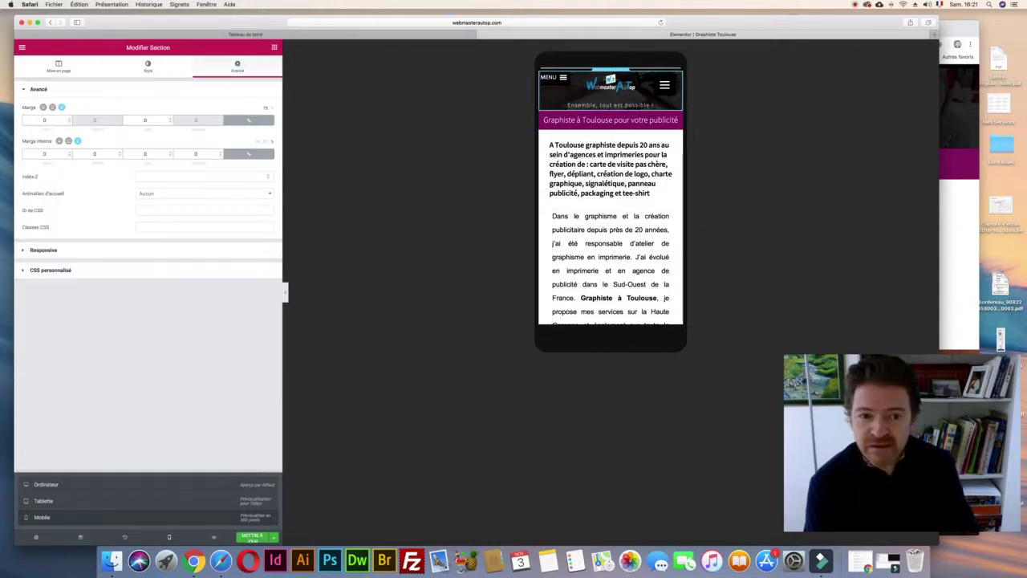
left_click(170, 151)
left_click(170, 151)
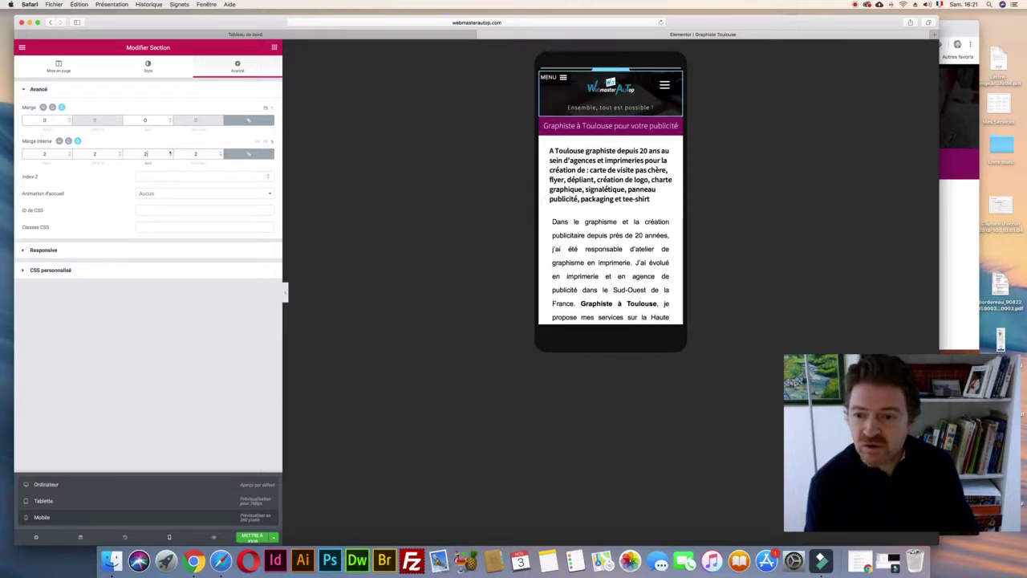
left_click(171, 152)
left_click(170, 152)
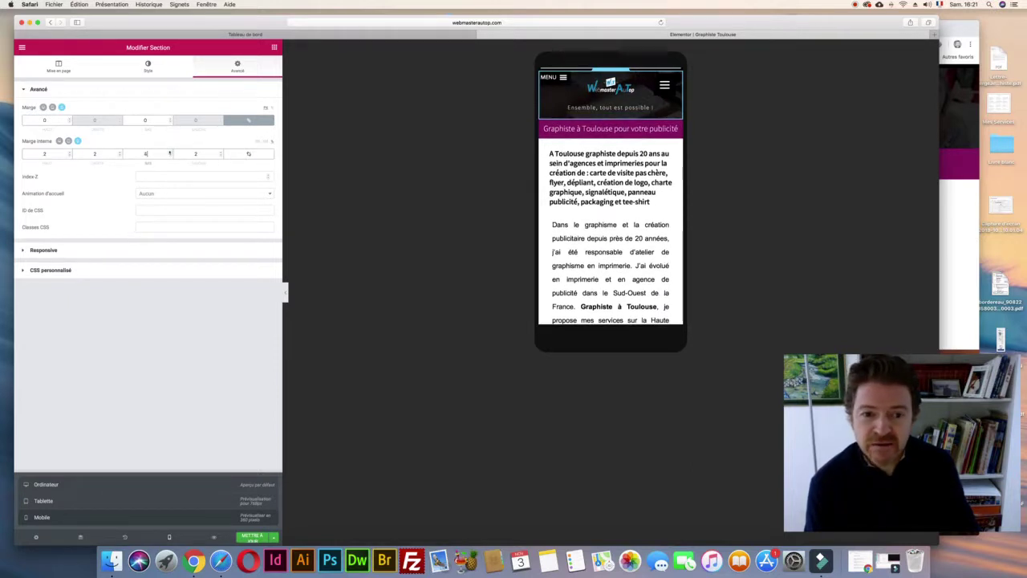
left_click(71, 151)
left_click(70, 152)
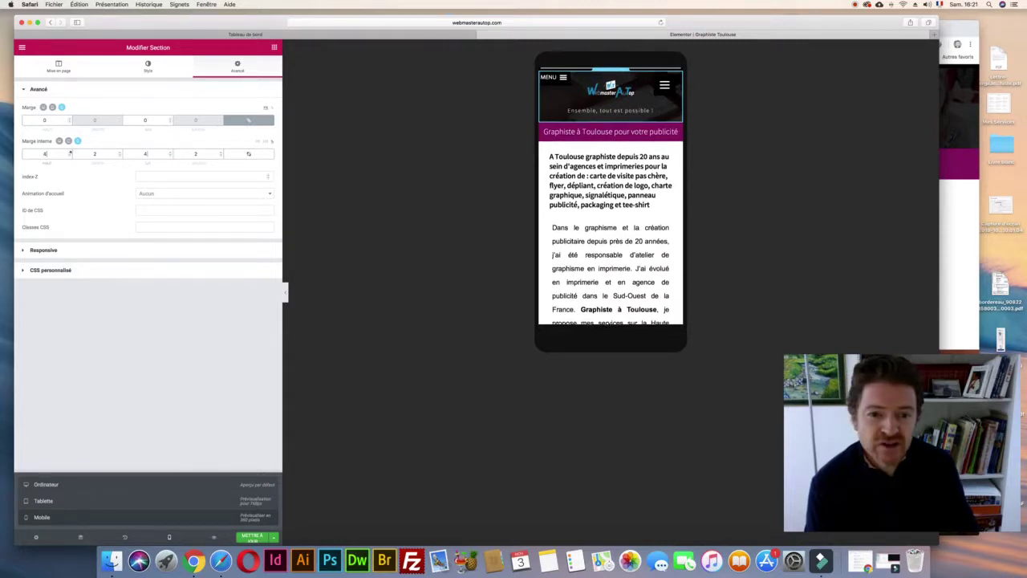
left_click(71, 151)
left_click(70, 152)
left_click(71, 152)
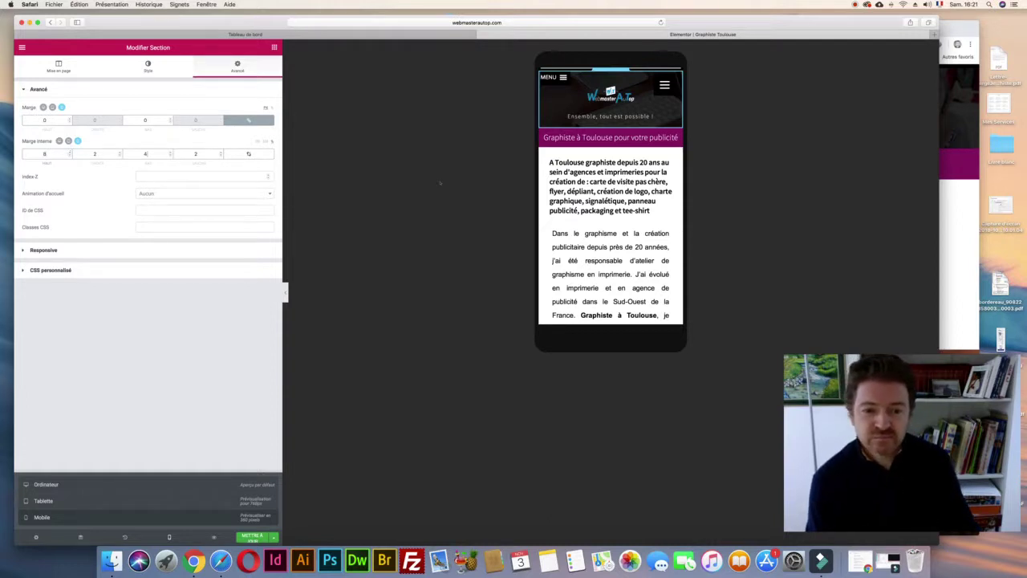
- Set the mobile line height of the H2 heading "A Toulouse graphiste depuis 20 ans..." to 1.6 em
left_click(673, 162)
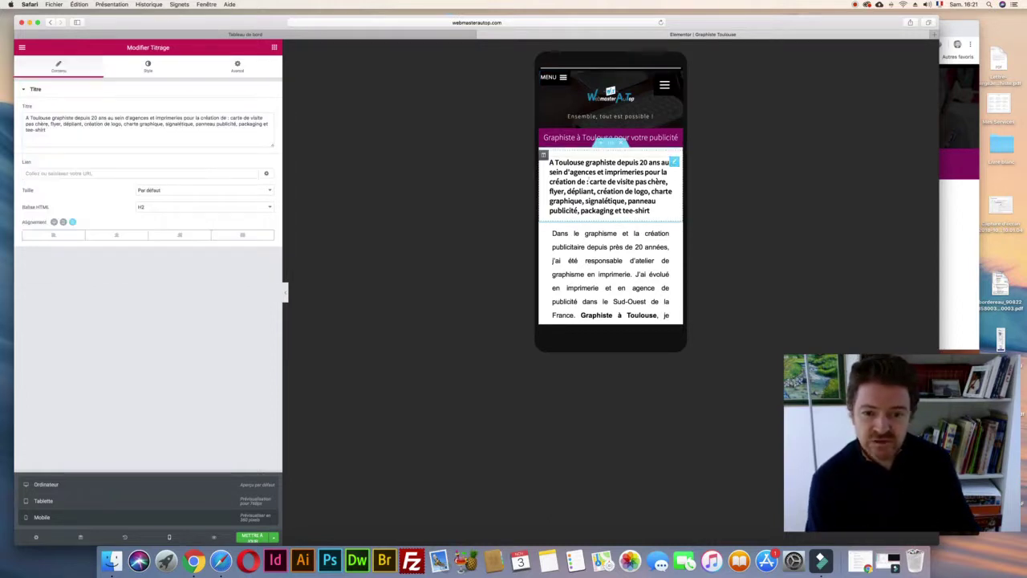
left_click(160, 71)
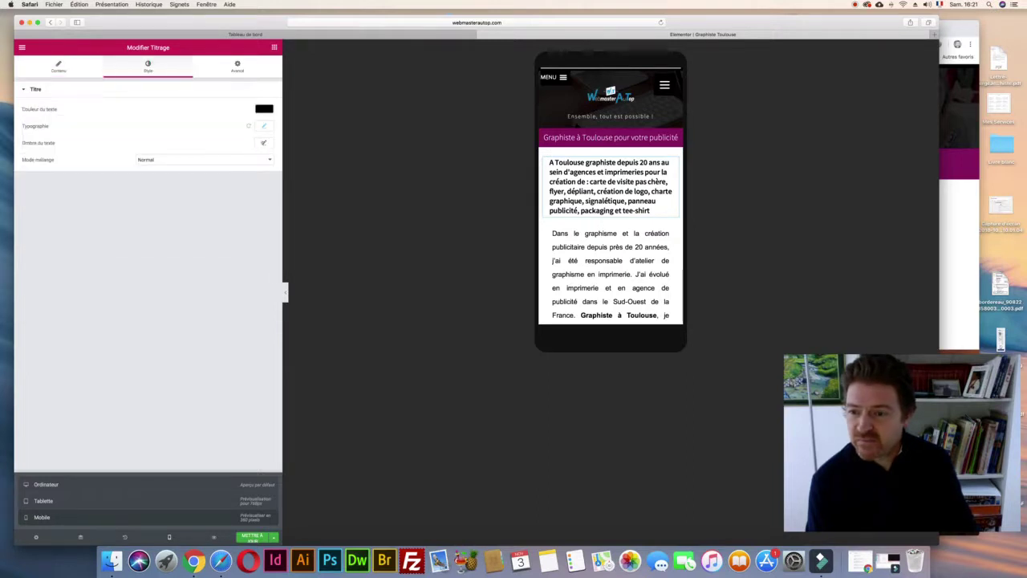
left_click(264, 126)
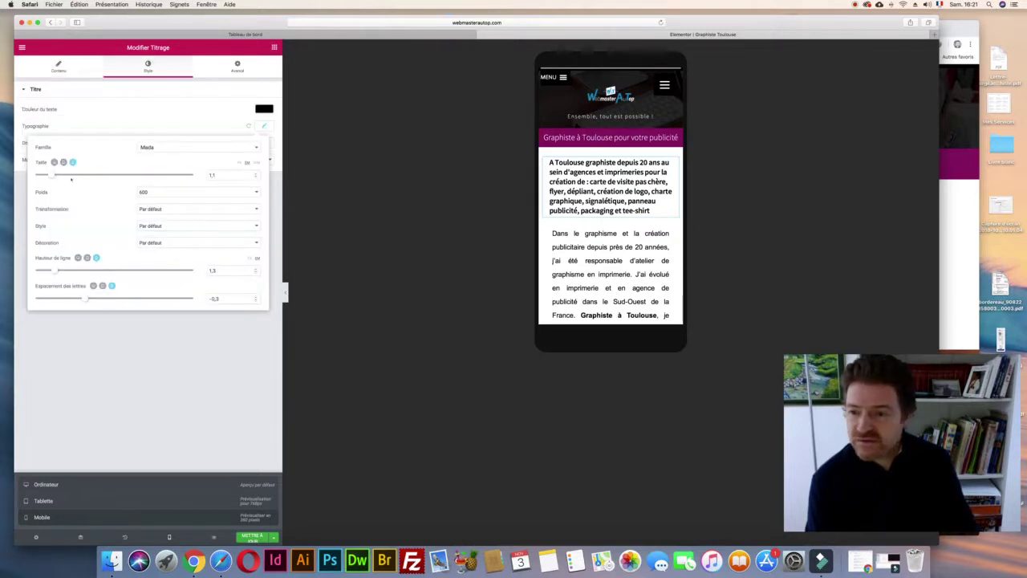
left_click_drag(52, 271, 57, 271)
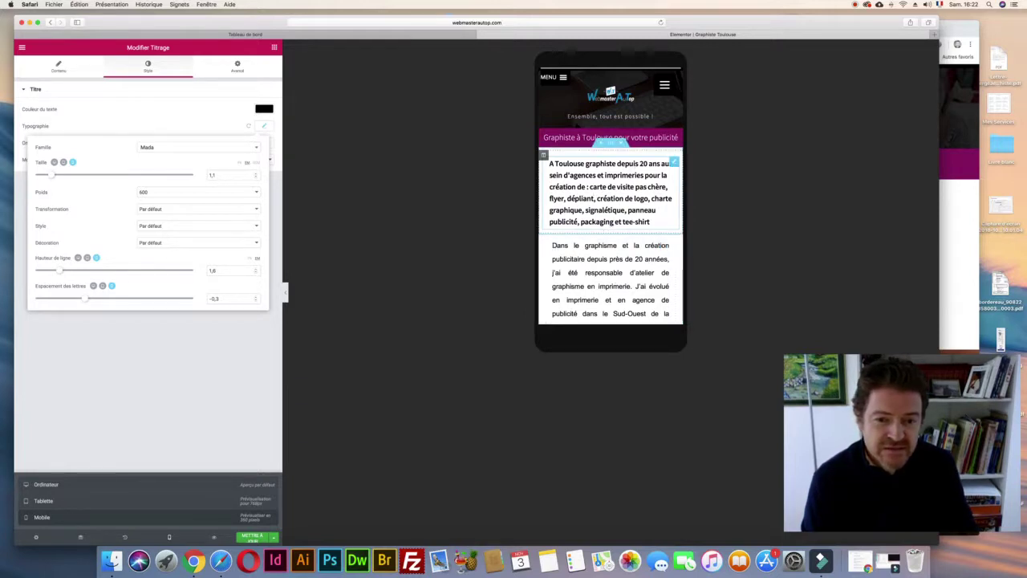
- Set the mobile inner padding and margin of the column containing the H2 heading to 0 on all sides
left_click(543, 155)
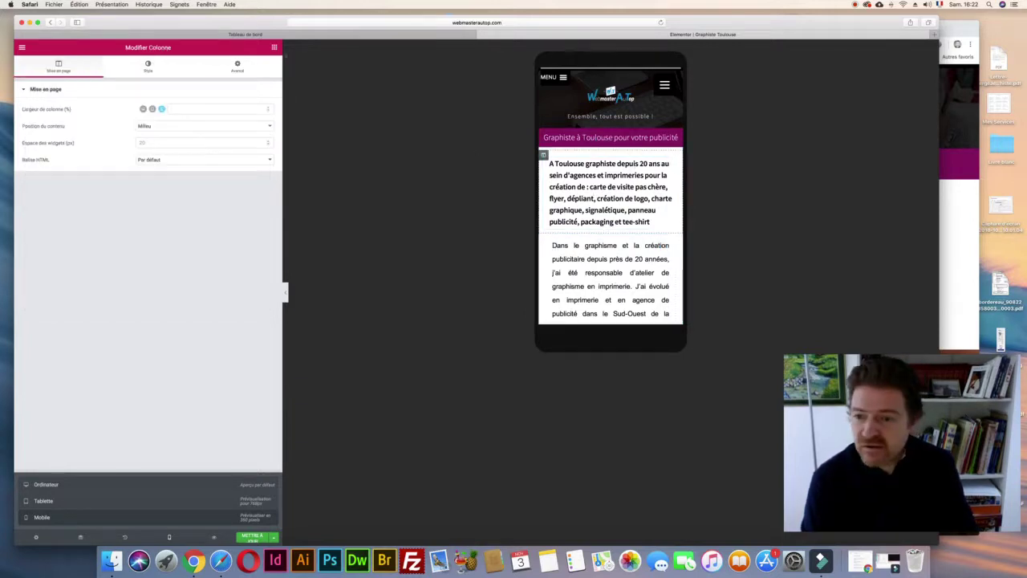
left_click(244, 65)
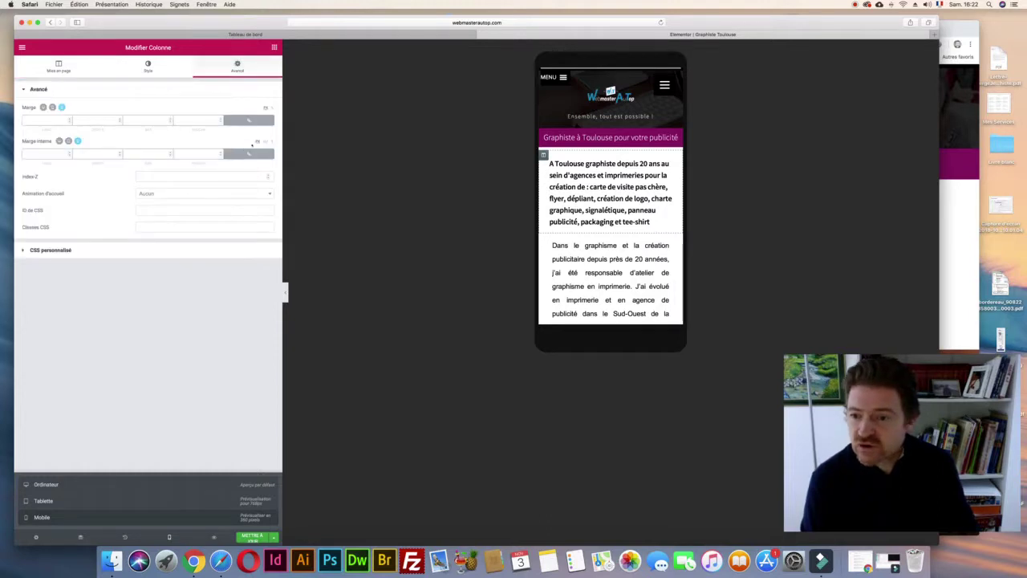
left_click(68, 155)
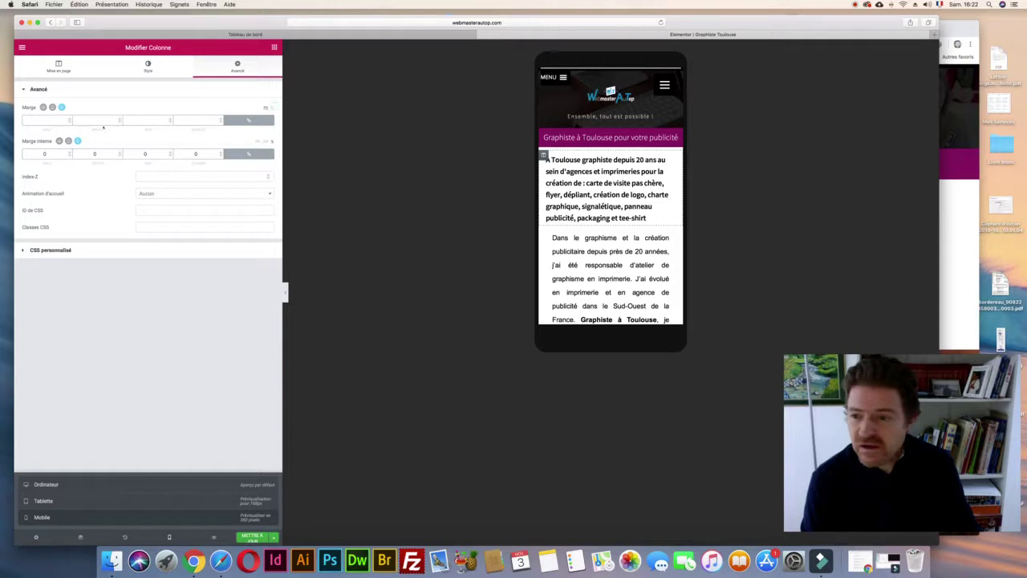
left_click(69, 119)
type("0")
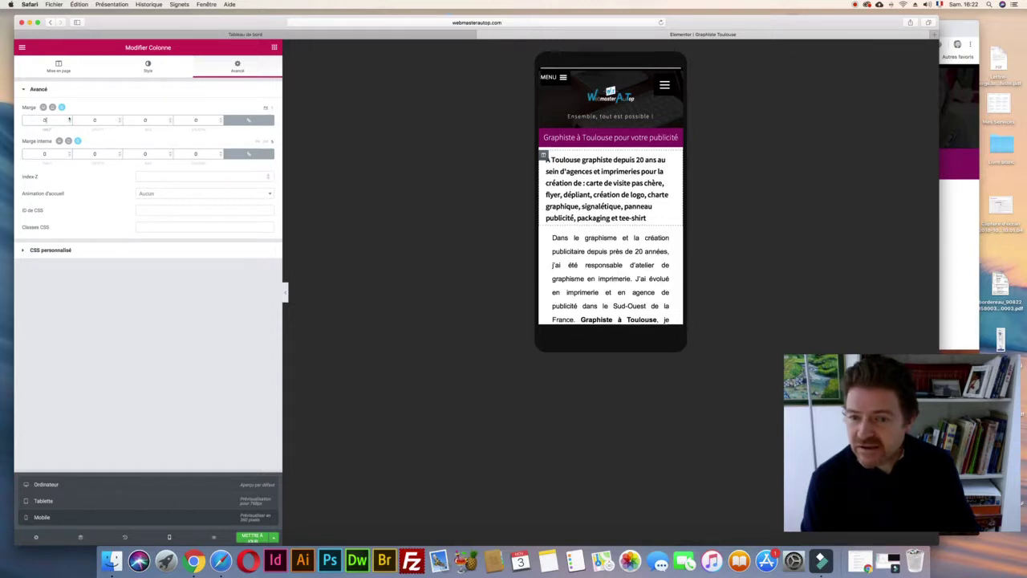
left_click(601, 185)
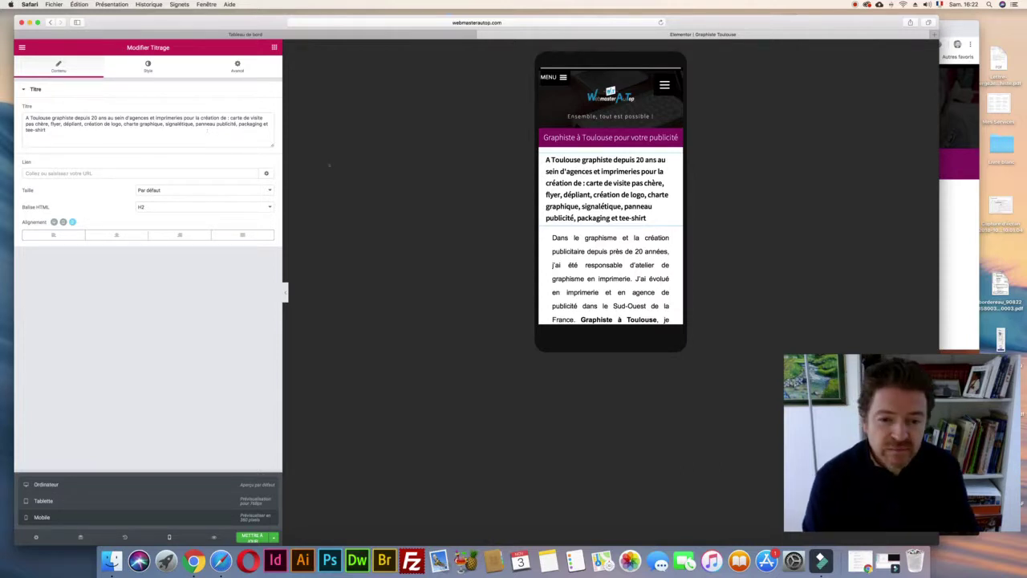
- Set the mobile font size of the paragraph block below the H2 heading to 0.9 em
left_click(549, 237)
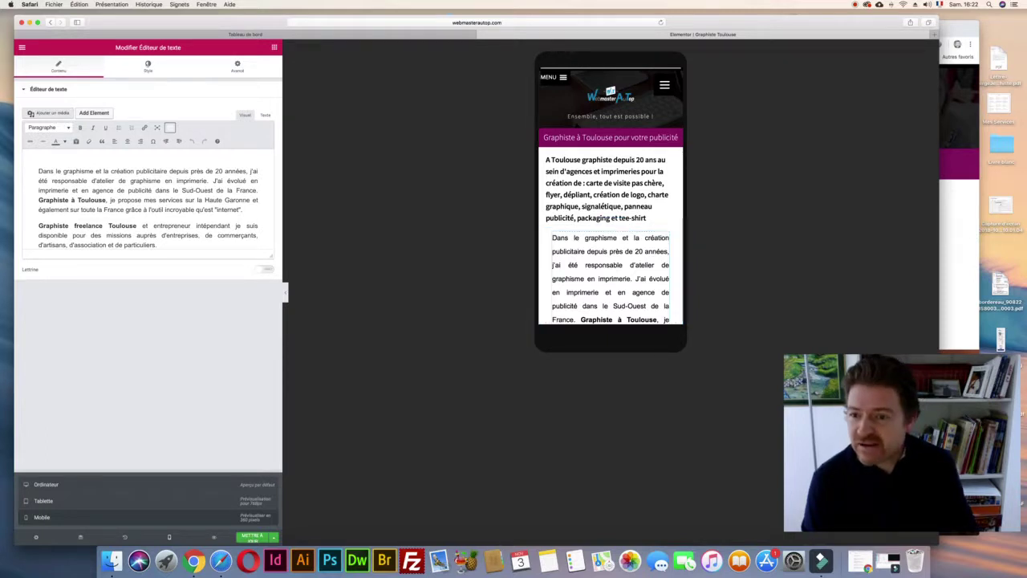
left_click(147, 67)
left_click(262, 153)
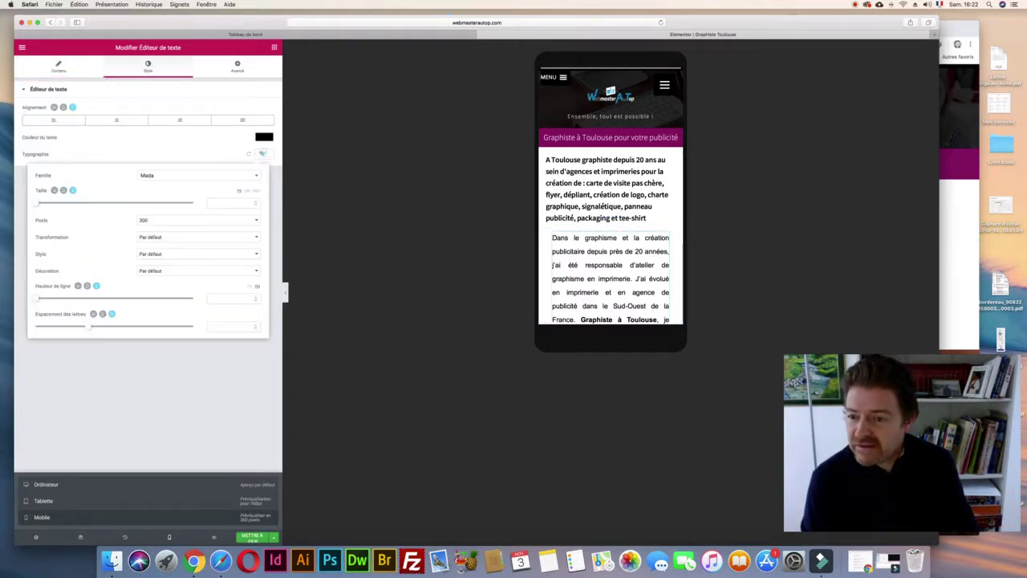
left_click_drag(39, 202, 43, 202)
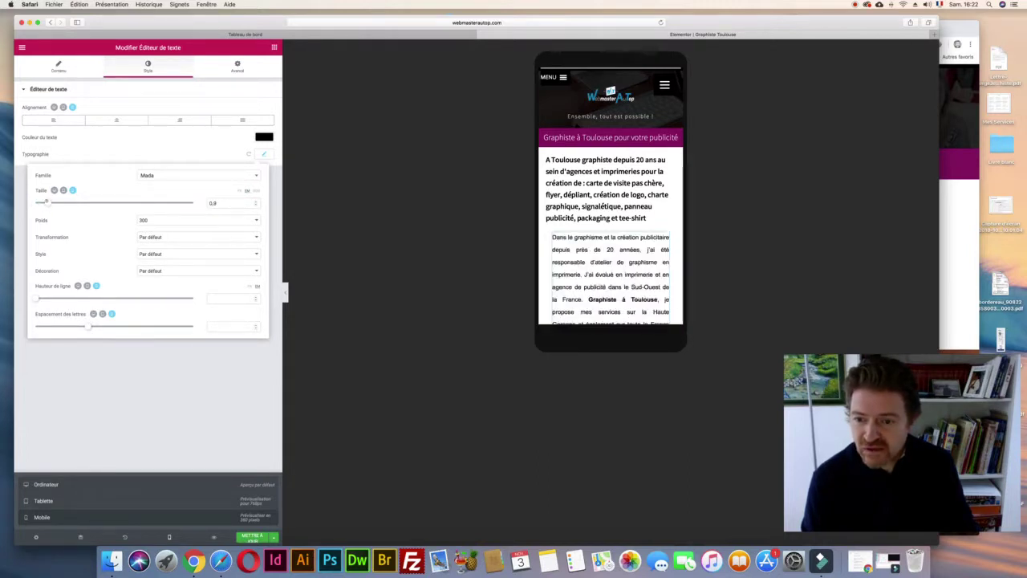
left_click_drag(45, 202, 49, 202)
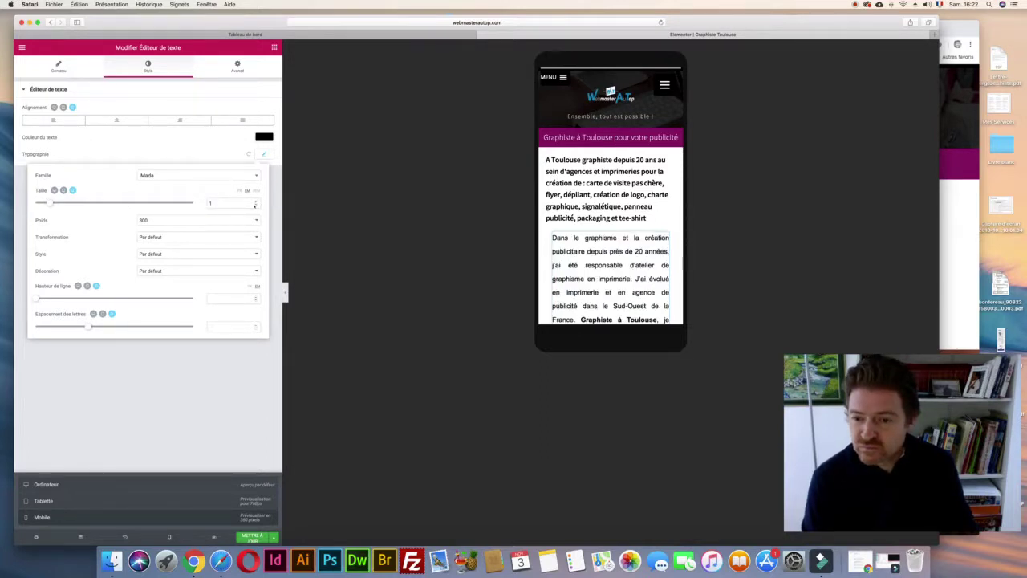
left_click(255, 206)
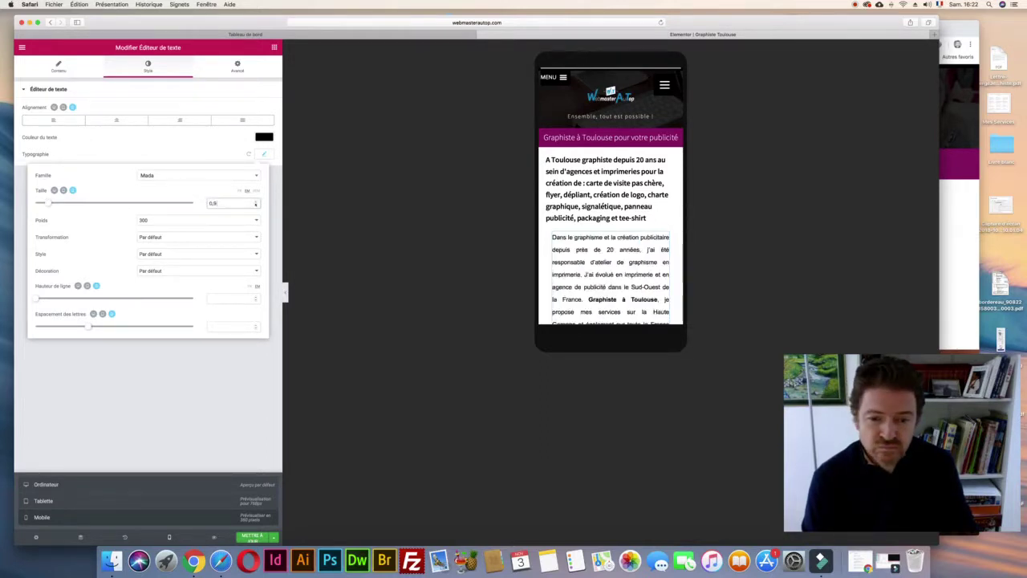
- Set the paragraph block's own mobile inner padding and margin to 0 on all sides
left_click(237, 66)
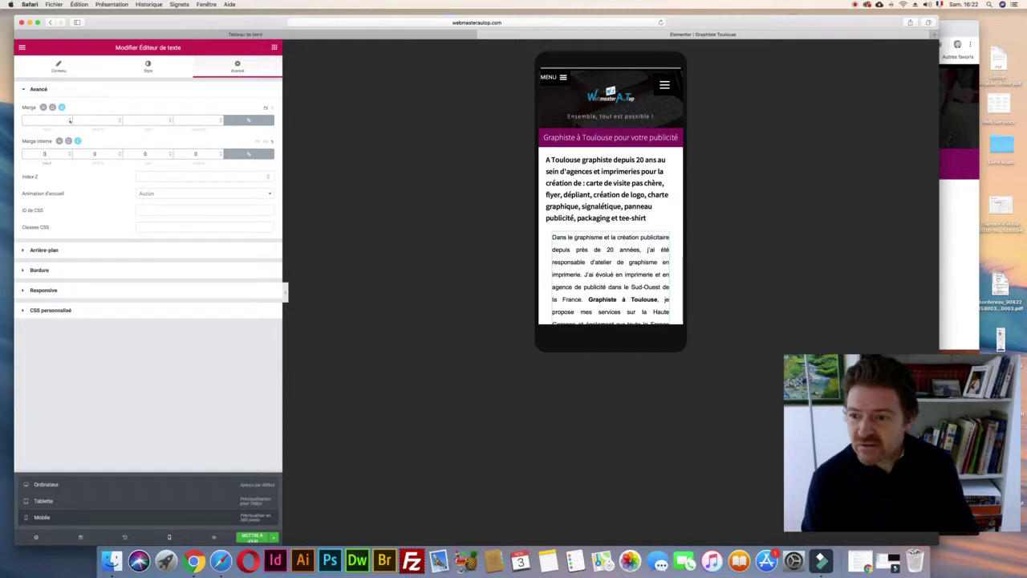
left_click(69, 119)
type("0")
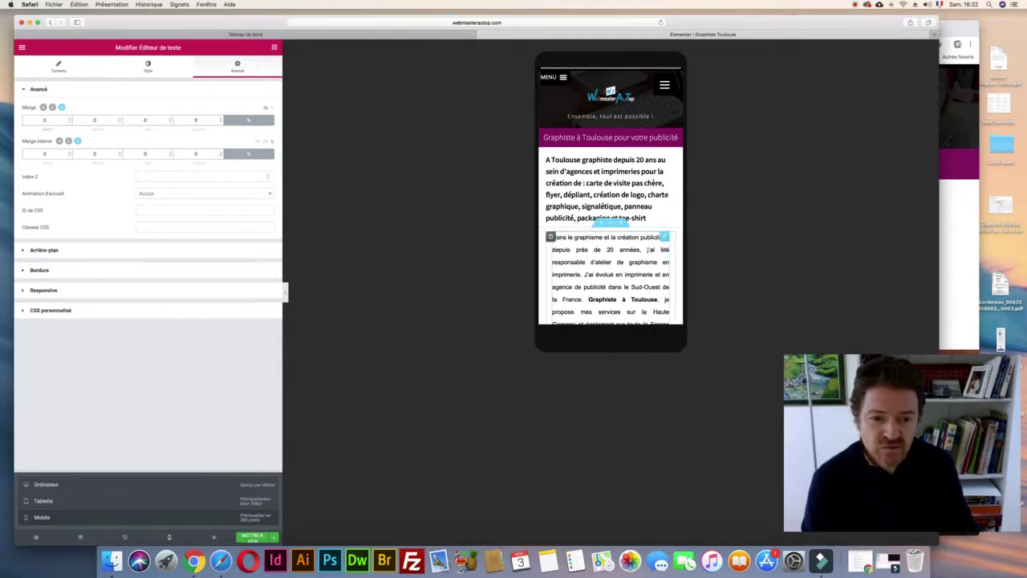
- Set the mobile inner padding of the section containing the paragraph to 0 on all sides and its top and bottom margins to 0
left_click(610, 221)
scroll(609, 222, "down", 2)
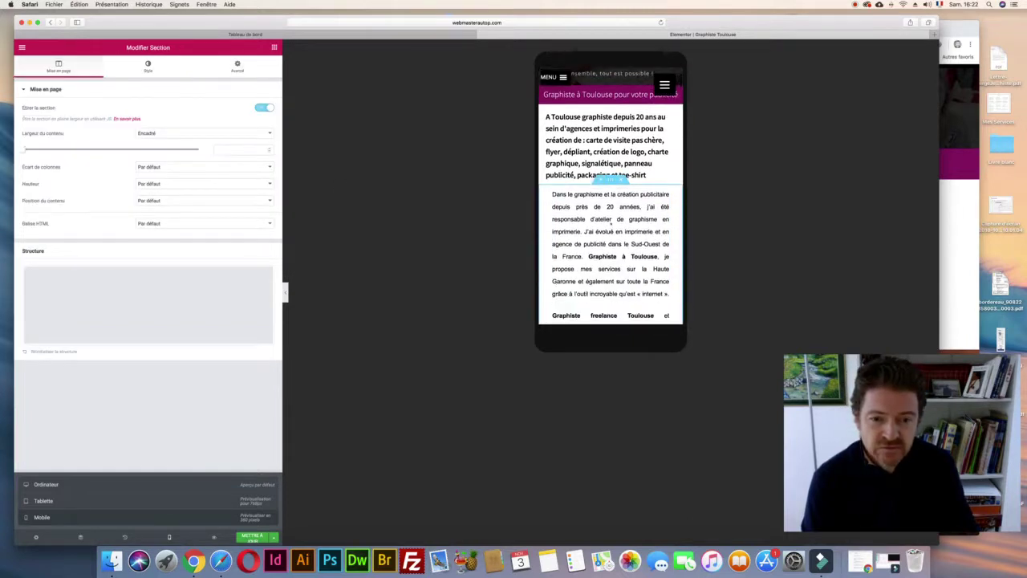
left_click(239, 67)
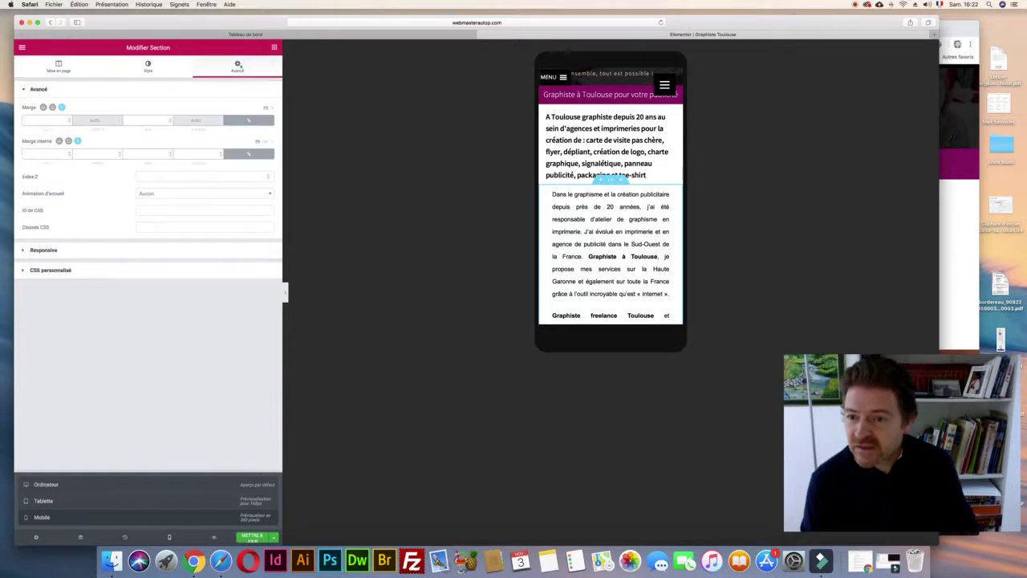
left_click(69, 155)
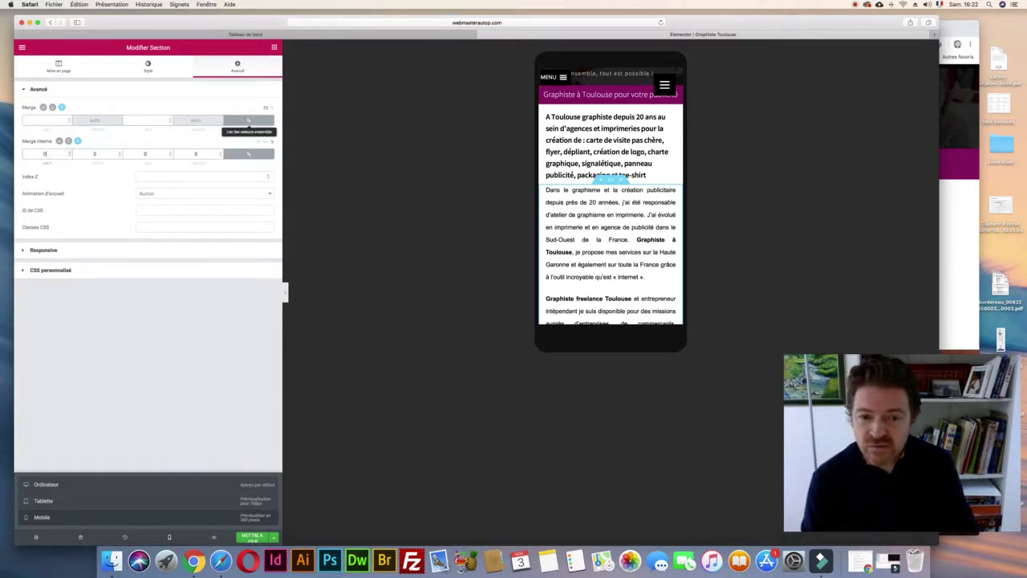
left_click(69, 120)
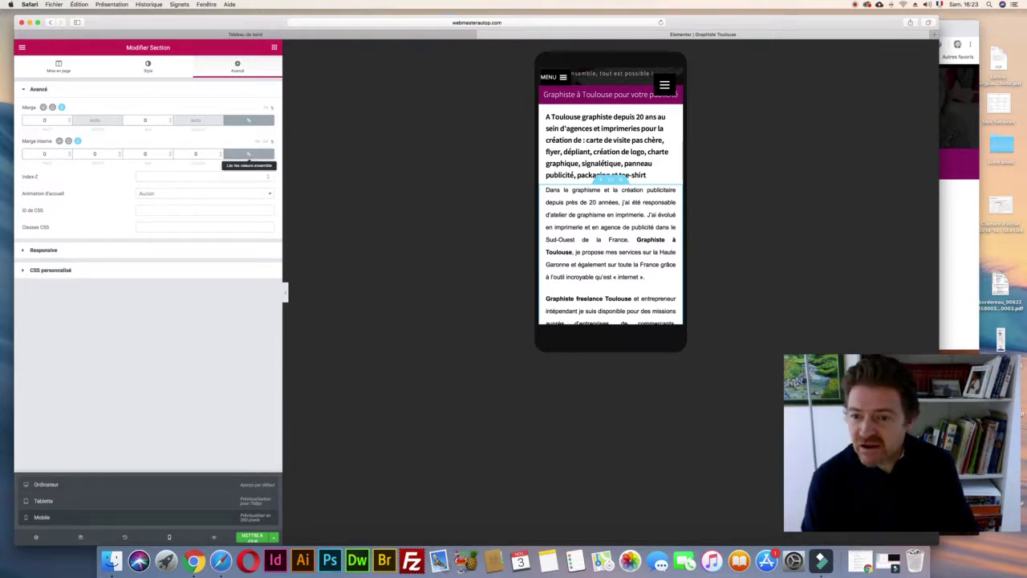
- Unlink the paragraph section's mobile inner padding values and set only the top padding to 5%
left_click(248, 155)
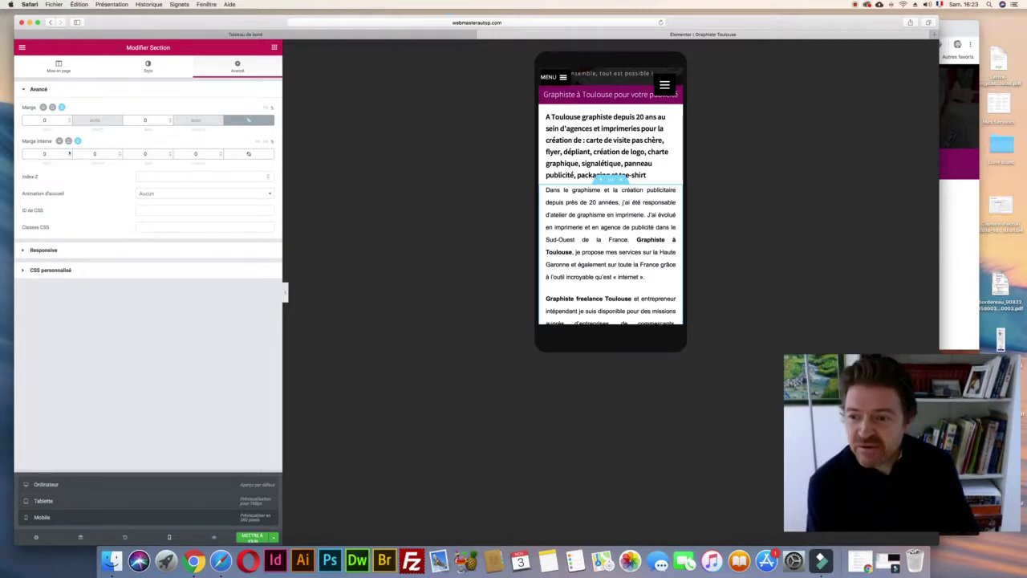
left_click(69, 152)
left_click(69, 151)
left_click(69, 152)
left_click(69, 152)
left_click(69, 152)
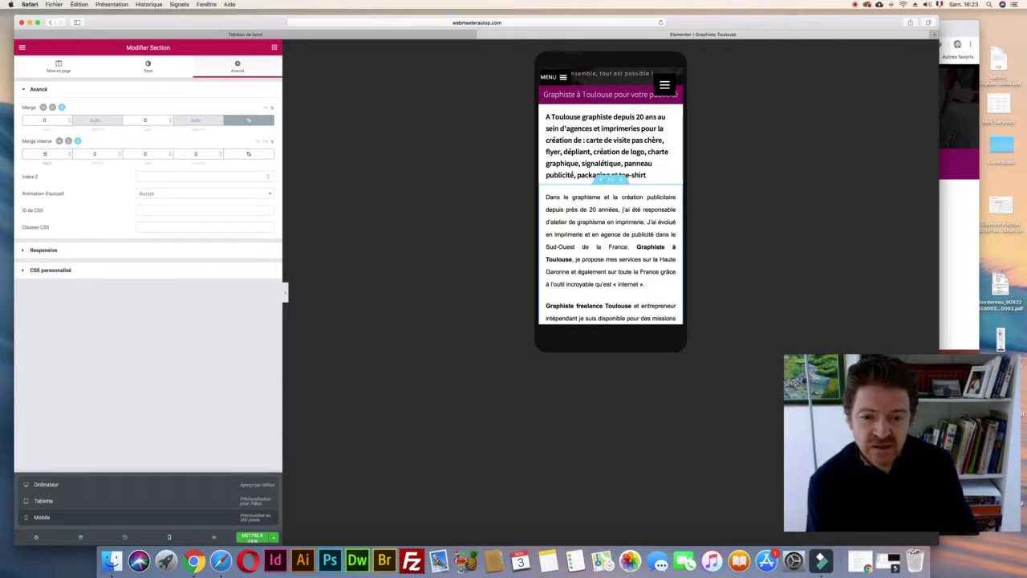
- Set the paragraph block's mobile line height to 1.3 em and check the content down to the video section
left_click(671, 197)
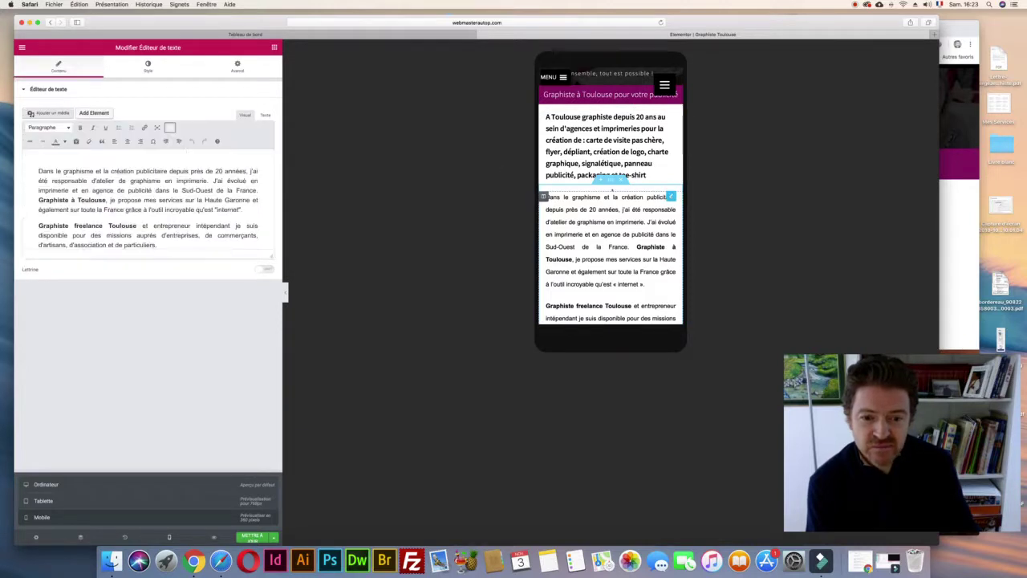
left_click(148, 67)
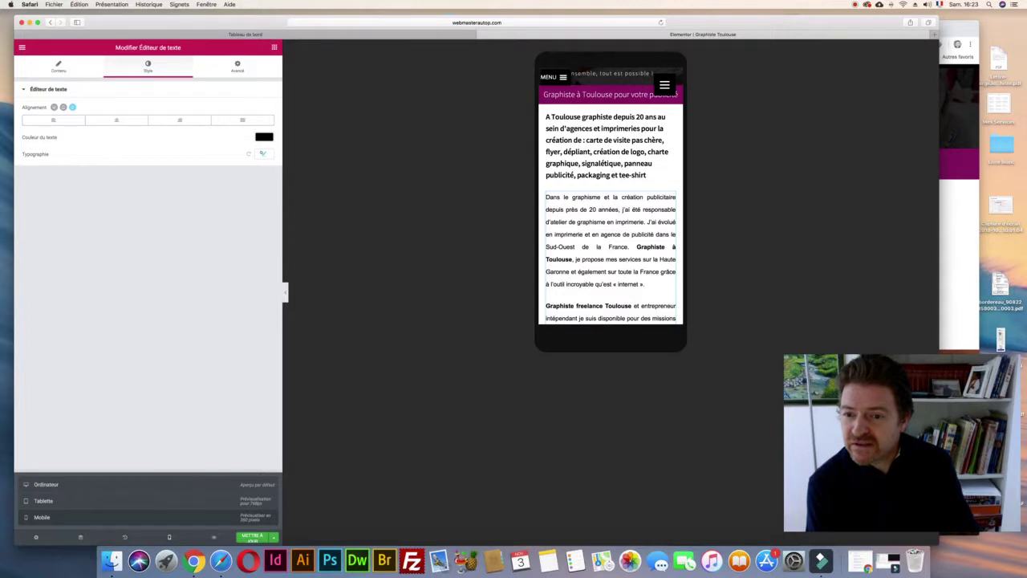
left_click(263, 153)
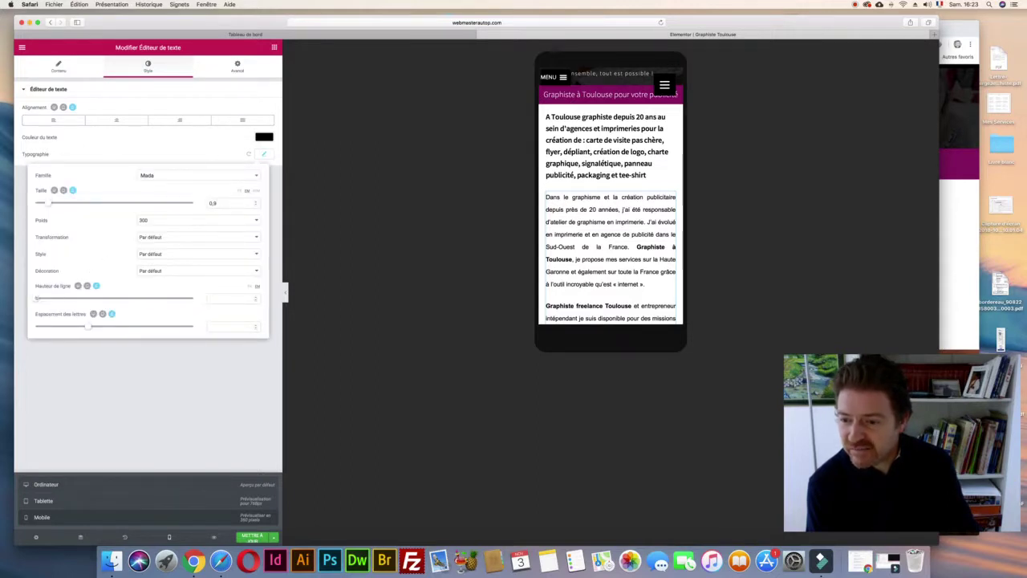
left_click_drag(35, 298, 54, 297)
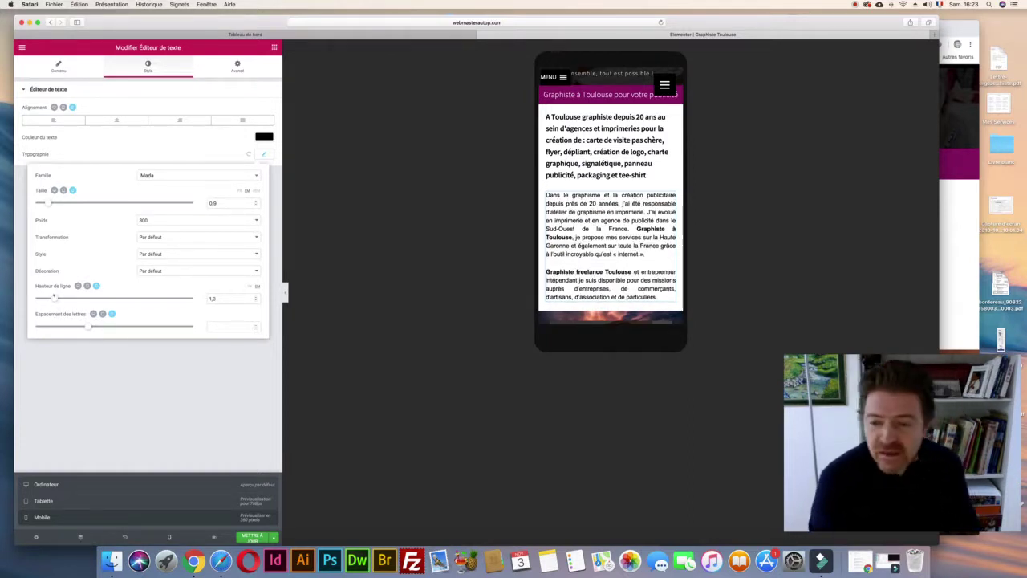
scroll(611, 195, "down", 5)
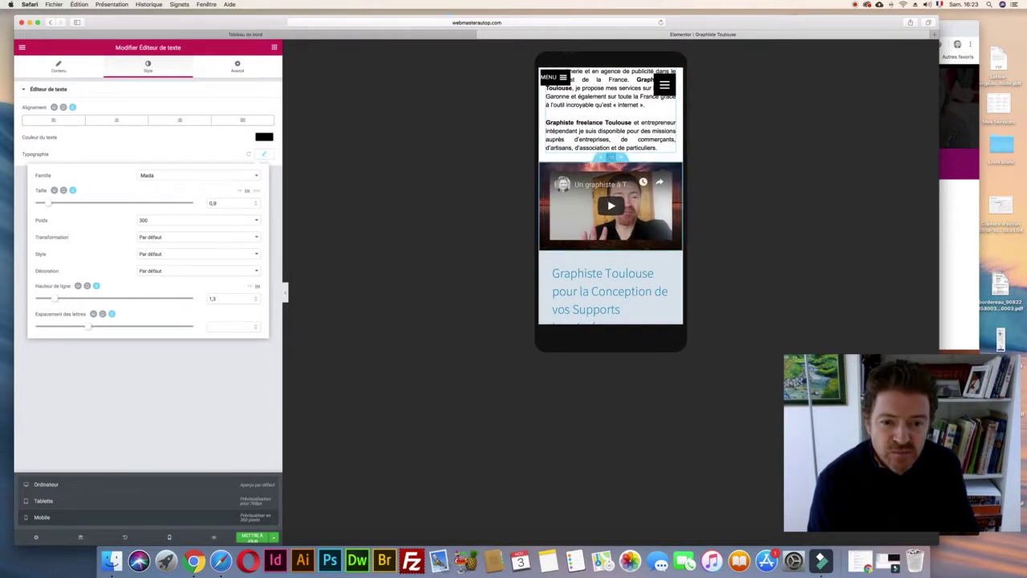
- Switch to the tablet preview and set the paragraph block's text size to 0.9 em
left_click(610, 158)
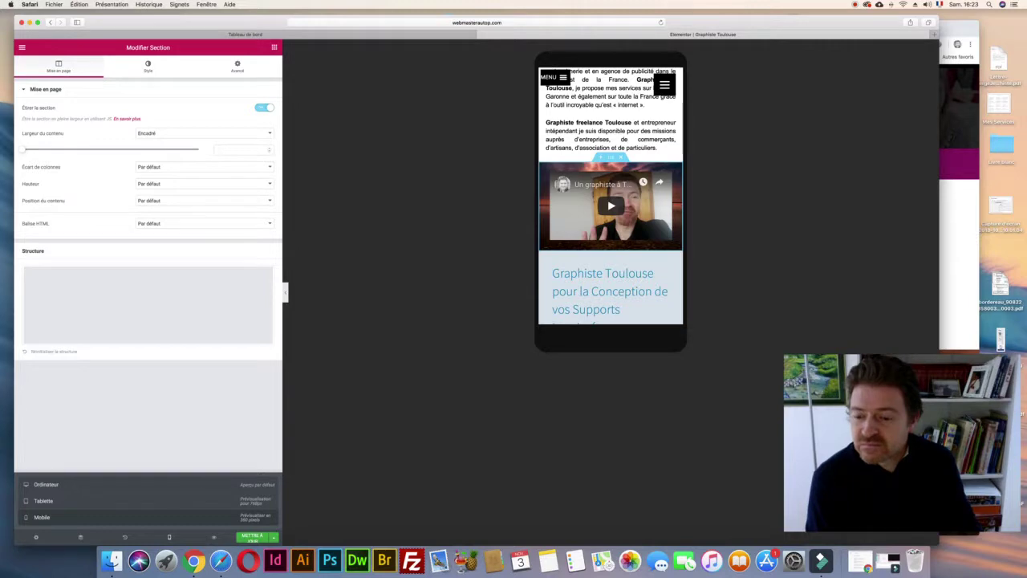
left_click(44, 501)
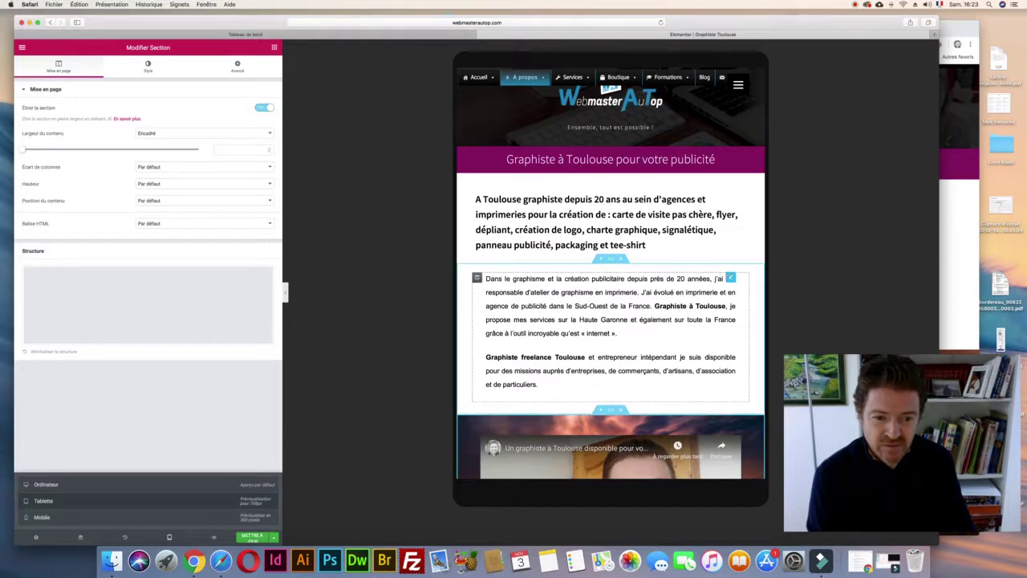
left_click(656, 305)
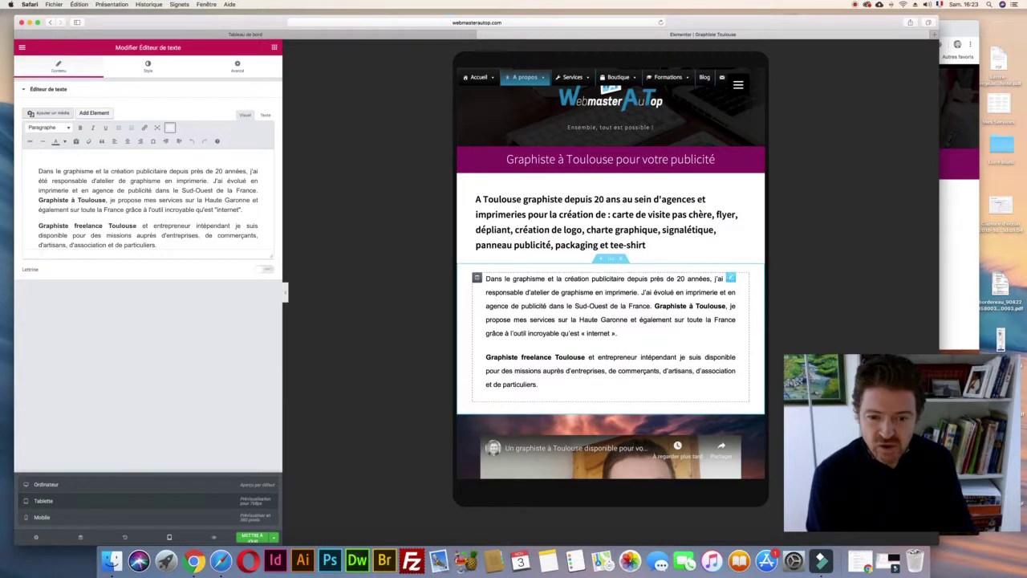
left_click(148, 67)
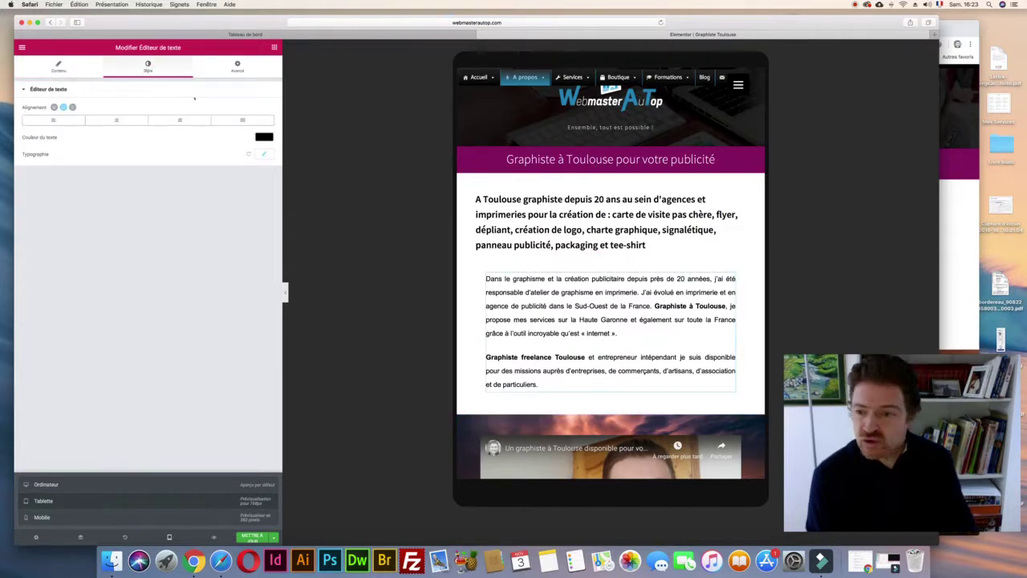
left_click(262, 153)
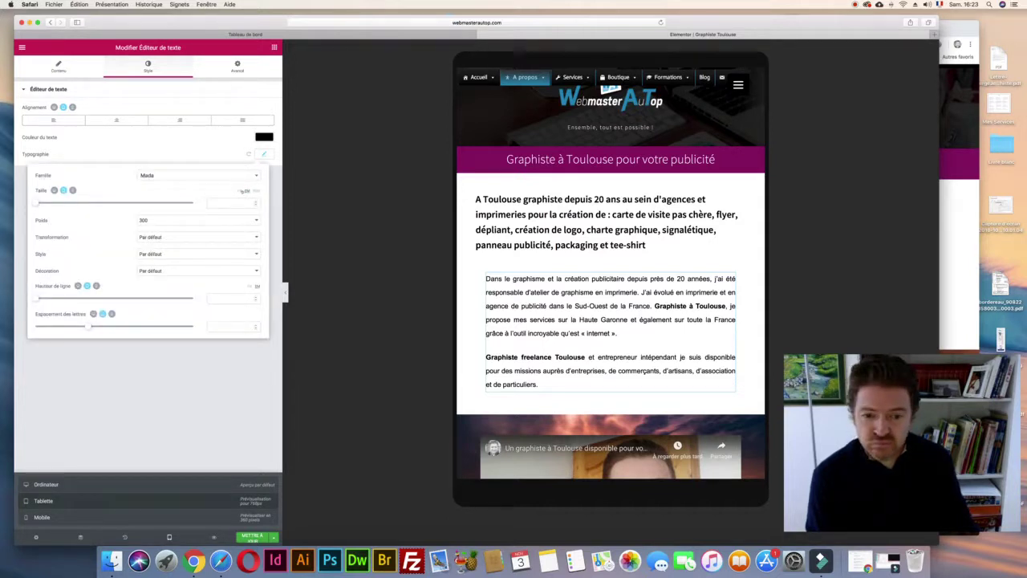
left_click_drag(37, 202, 48, 203)
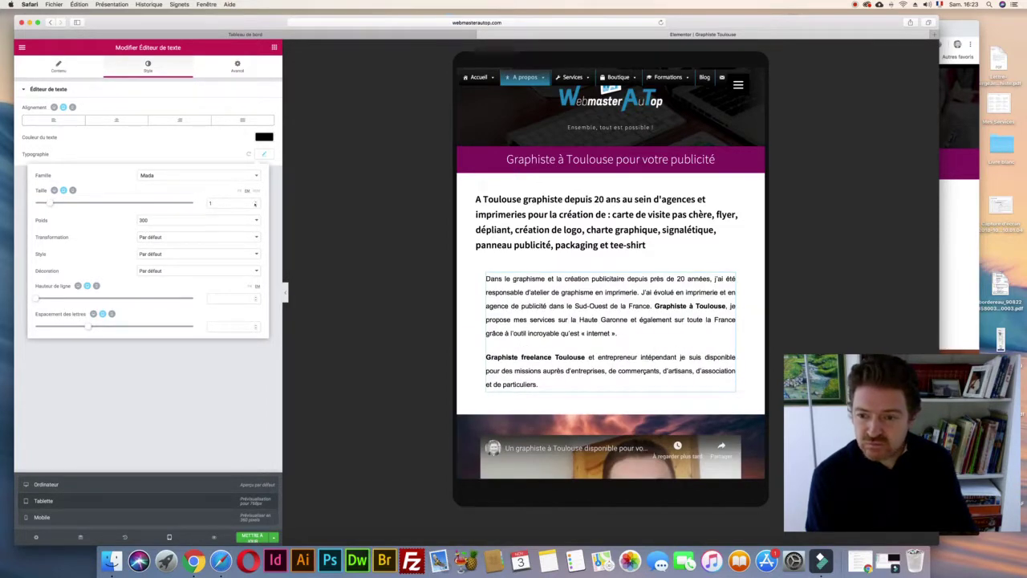
left_click(255, 204)
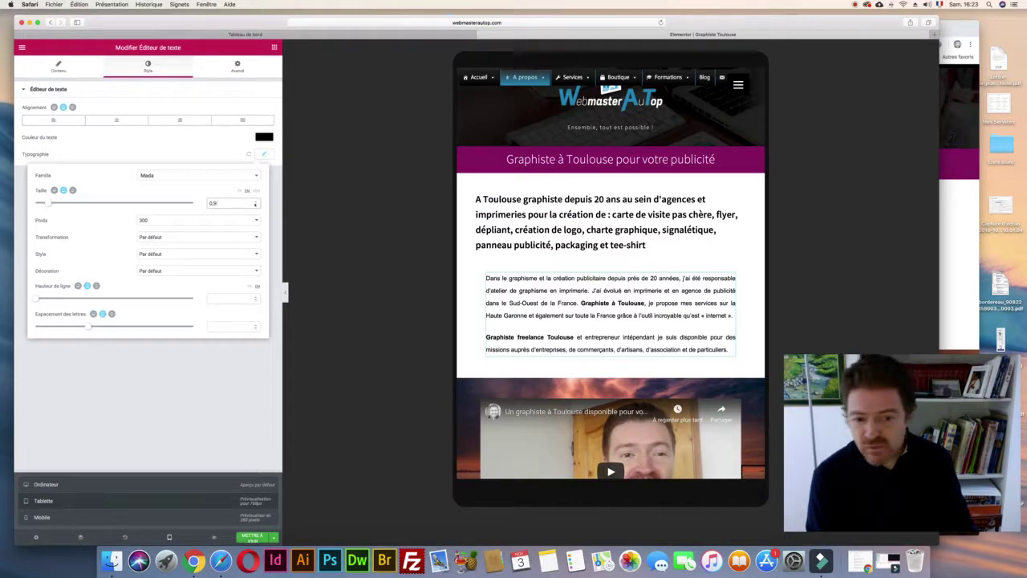
- Set the paragraph block's tablet line height to 1.5 em
left_click_drag(33, 299, 58, 298)
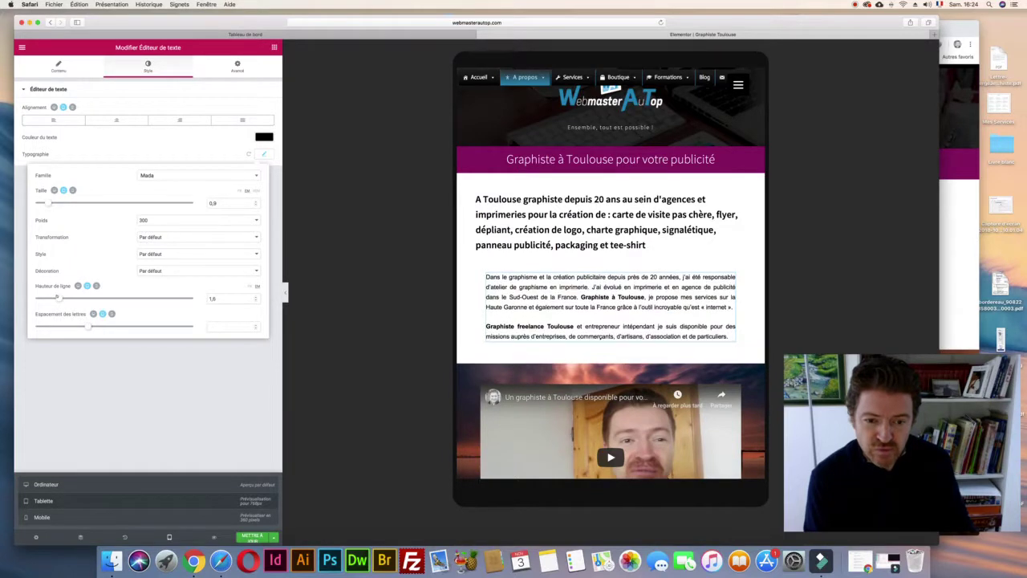
left_click(256, 298)
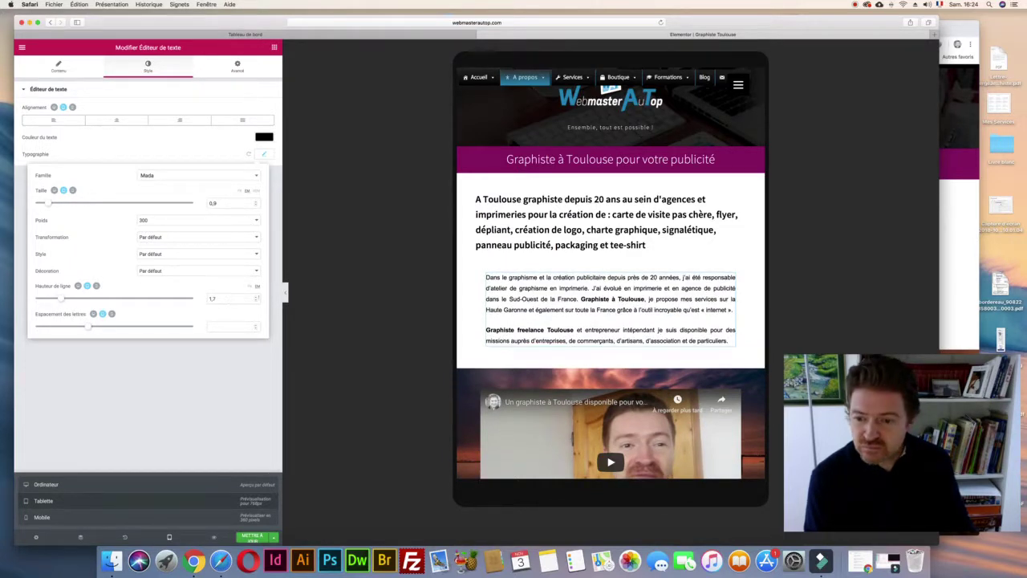
left_click(256, 300)
left_click(256, 300)
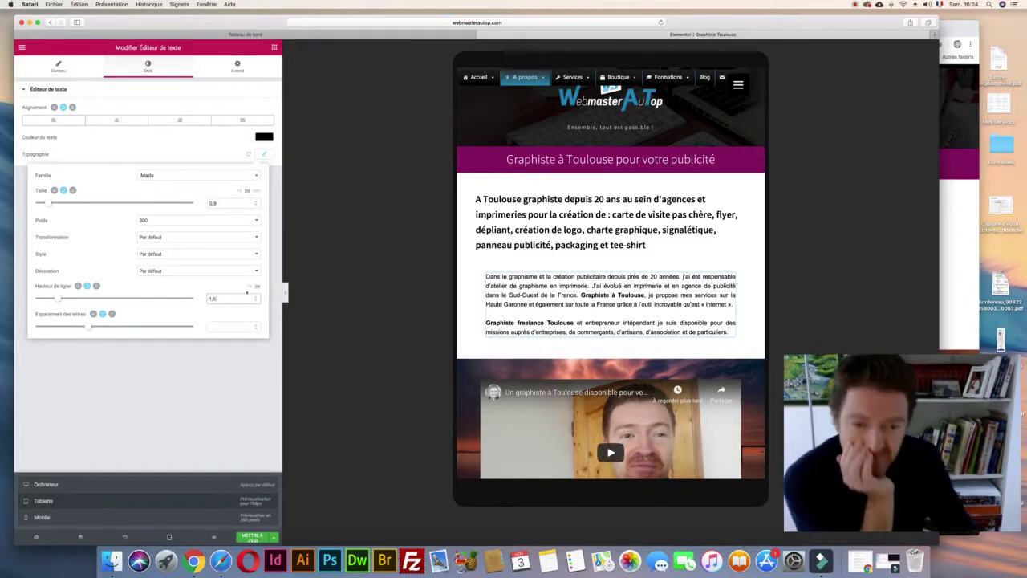
scroll(646, 311, "up", 2)
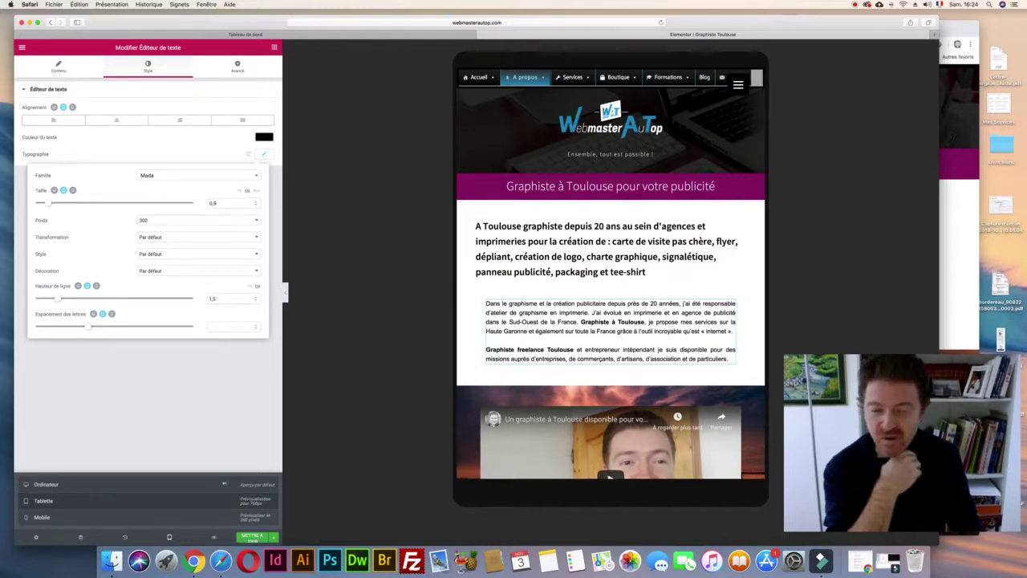
- Switch to the desktop preview and set the paragraph section's top inner padding to 1%
left_click(223, 484)
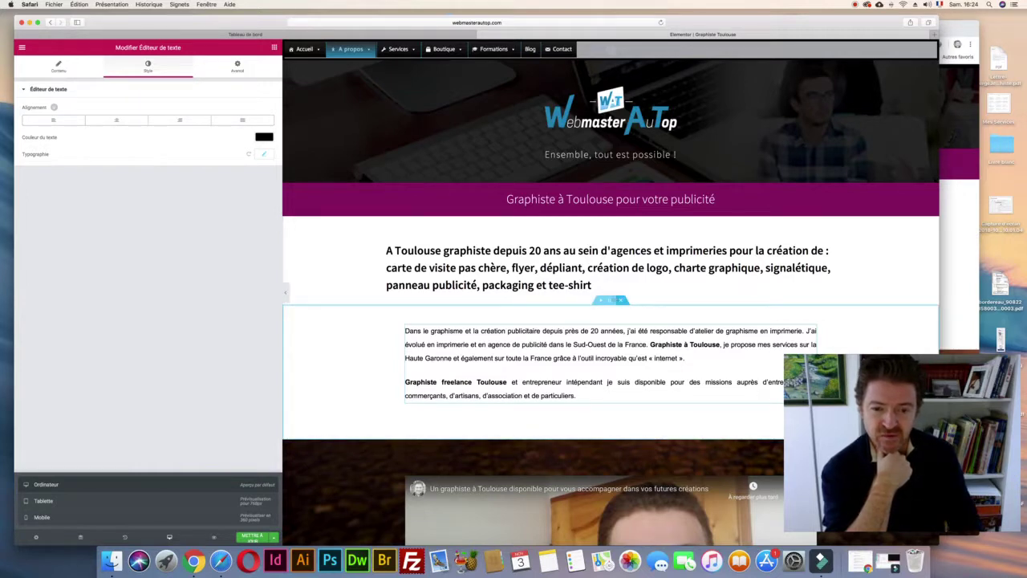
left_click(610, 300)
left_click(237, 66)
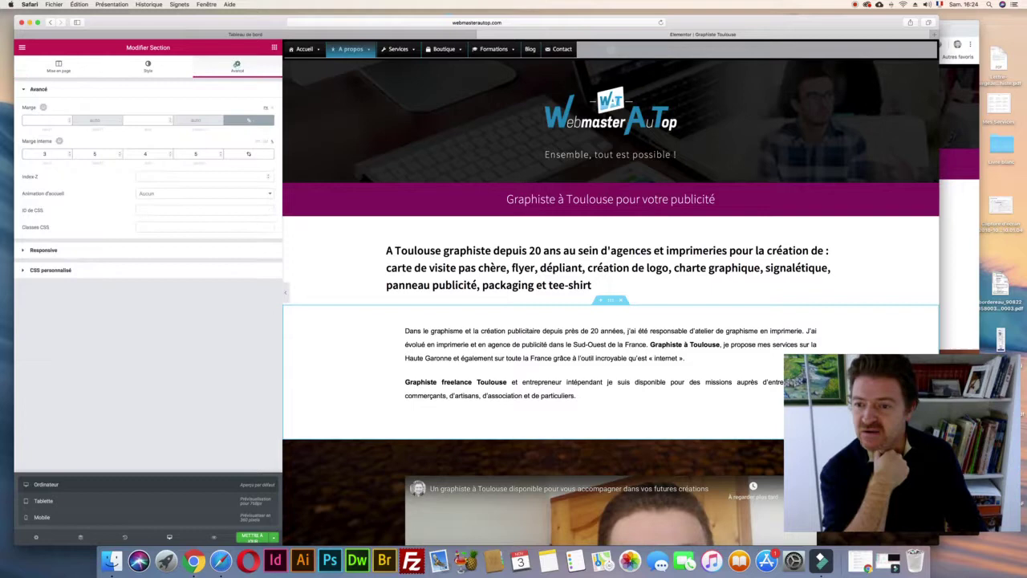
left_click(69, 156)
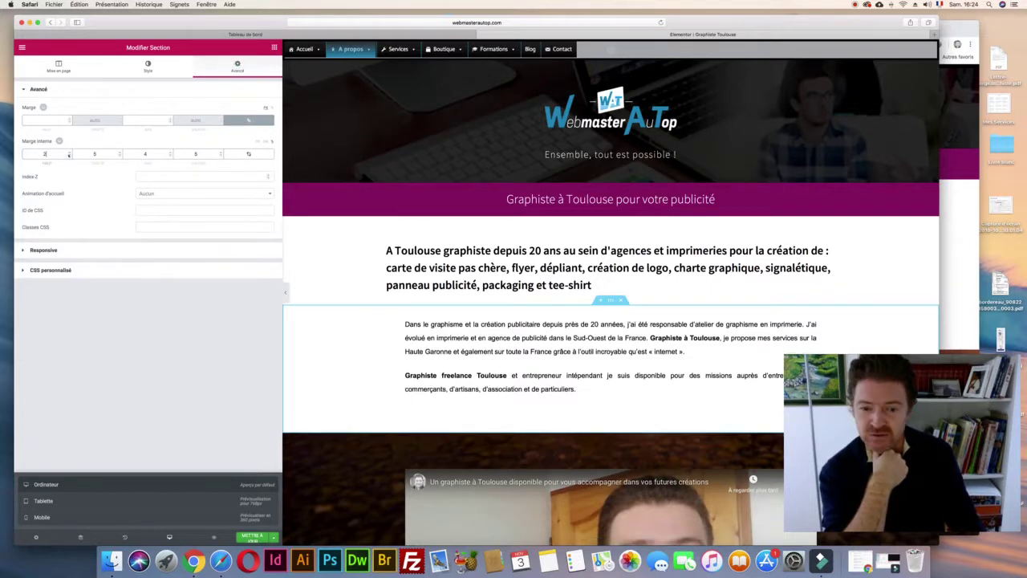
left_click(69, 156)
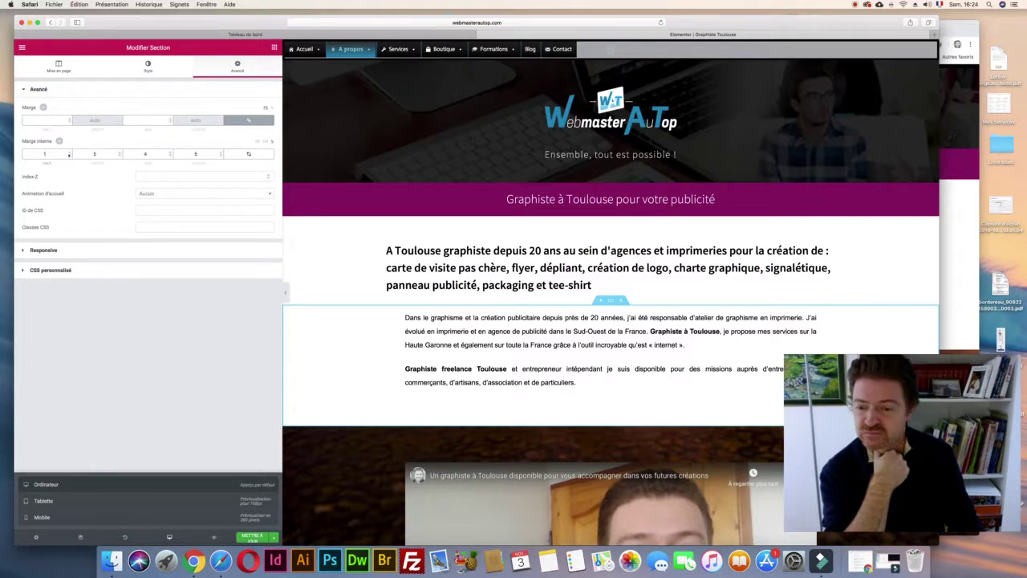
- Check the spacing in the tablet and mobile previews, including the paragraph's mobile typography, down to the video section
left_click(213, 498)
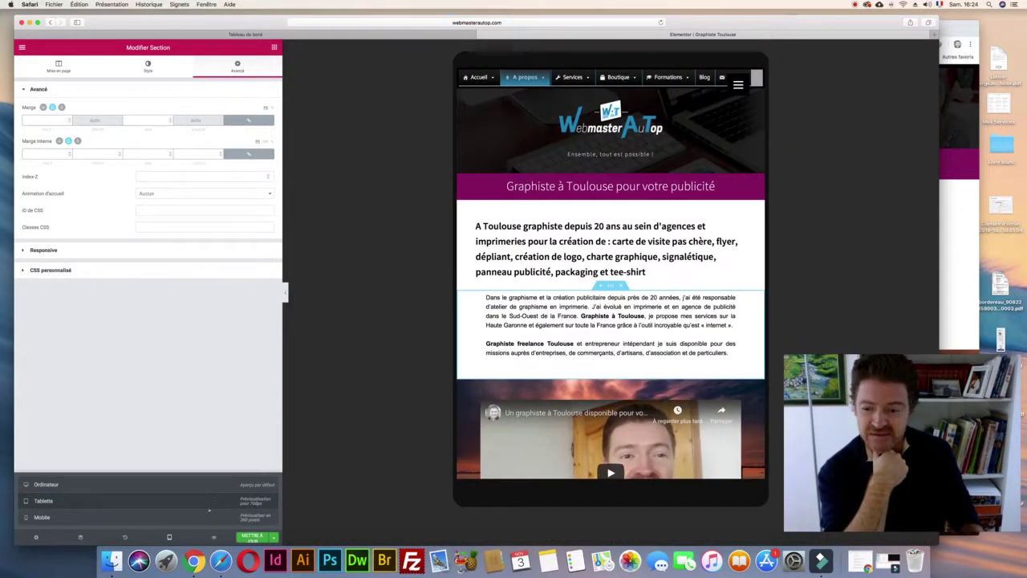
left_click(208, 515)
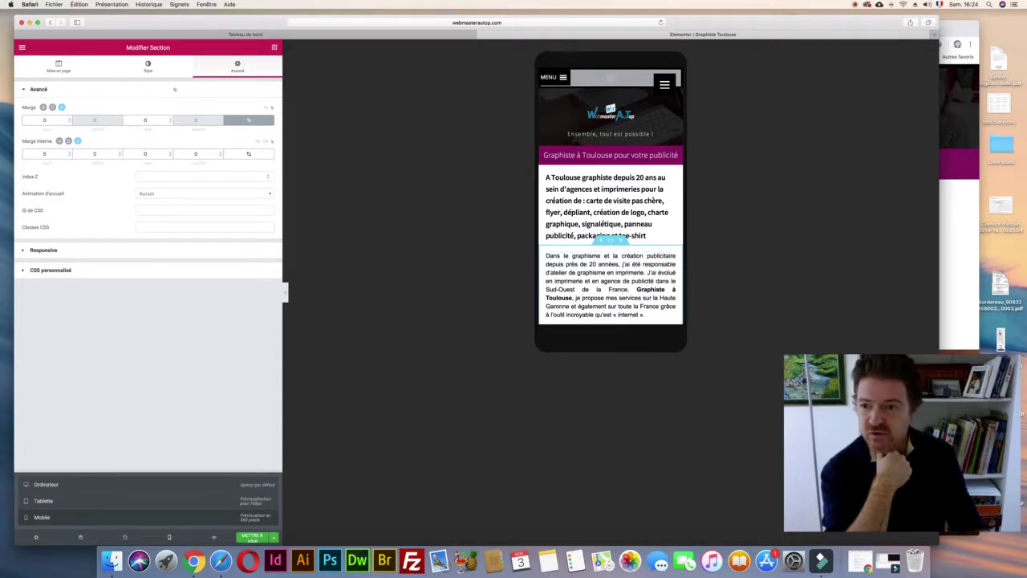
left_click(148, 65)
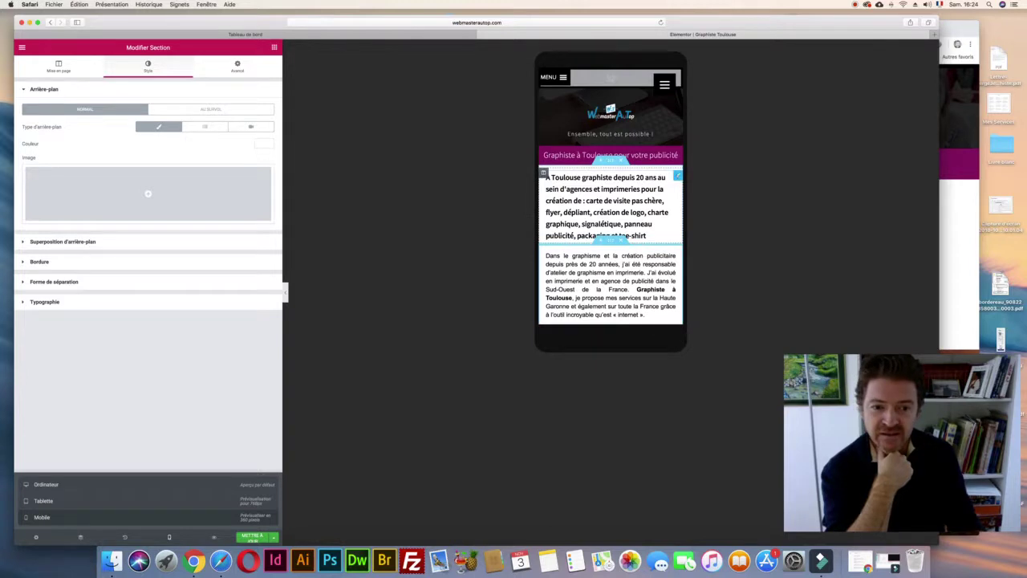
left_click(546, 175)
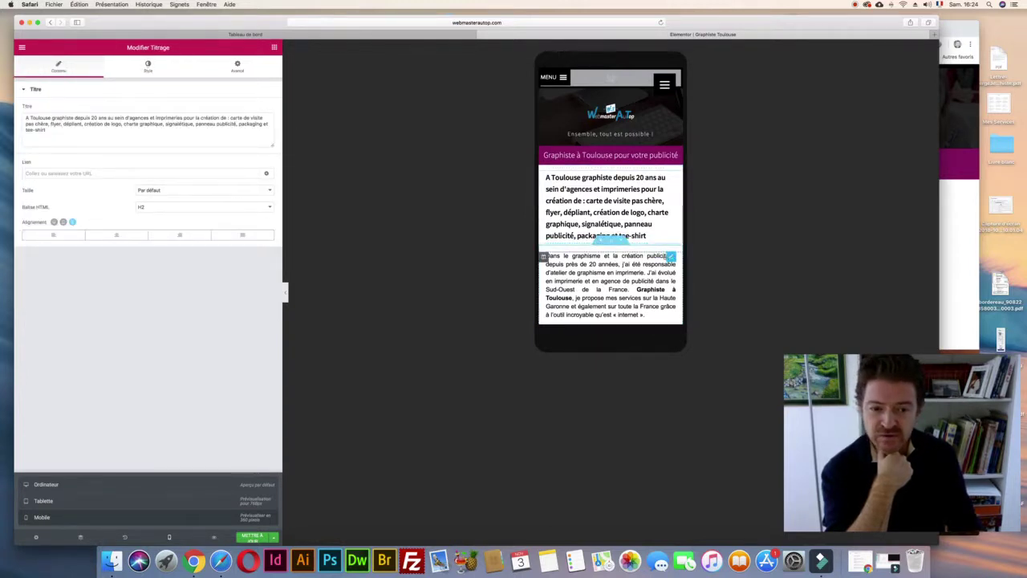
left_click(665, 261)
scroll(665, 261, "down", 3)
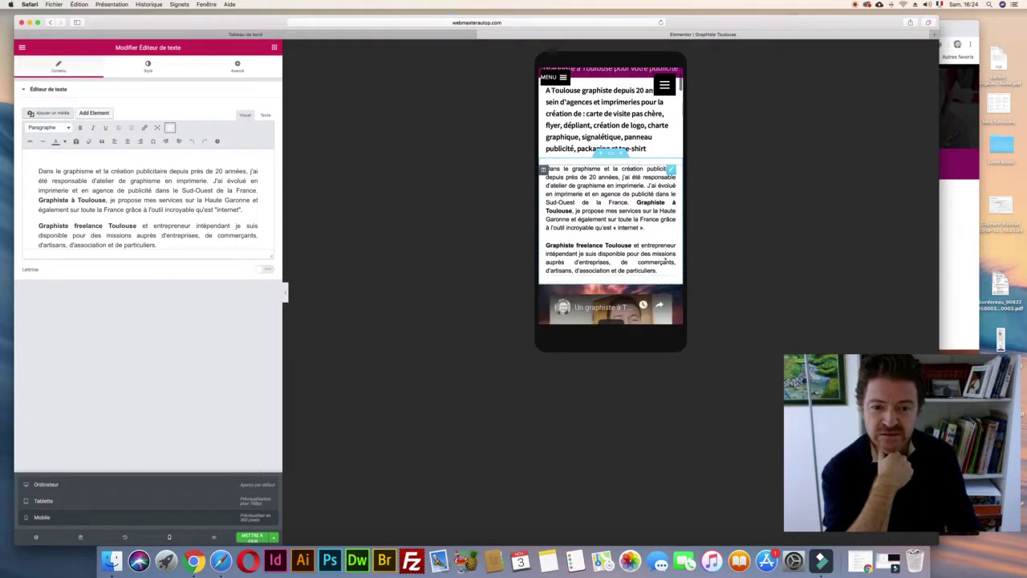
left_click(149, 68)
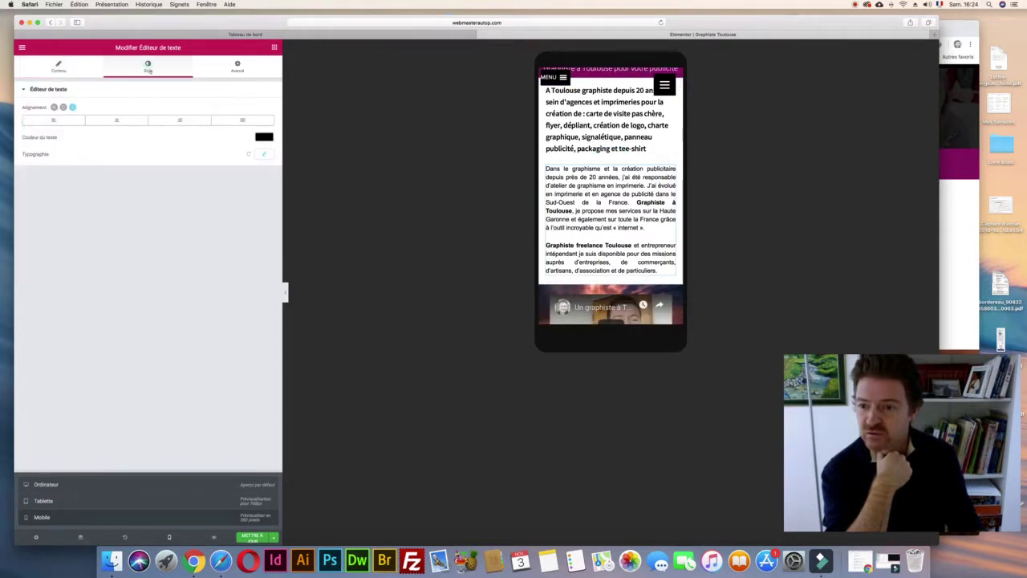
left_click(263, 153)
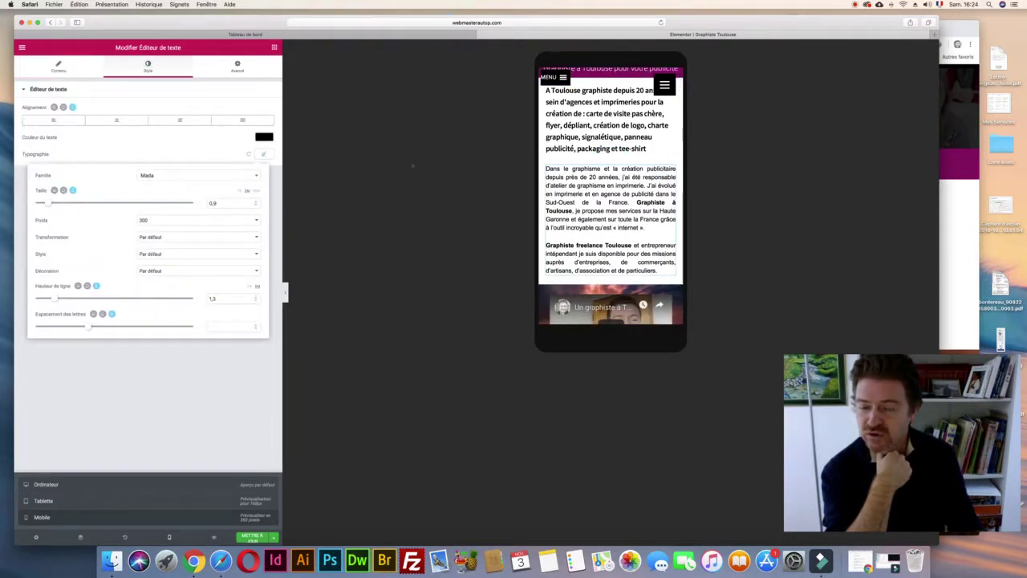
scroll(609, 200, "down", 3)
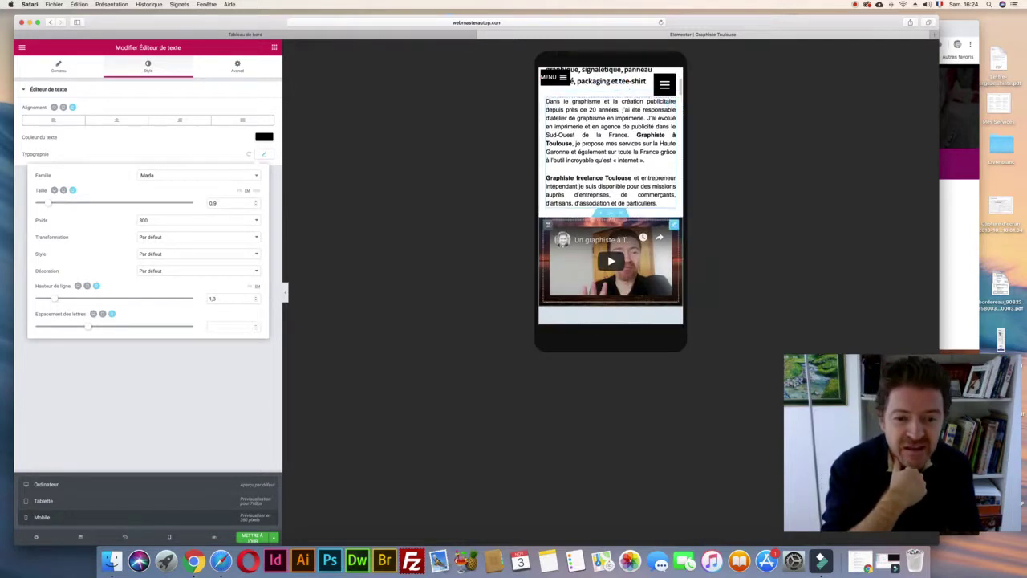
scroll(609, 200, "down", 2)
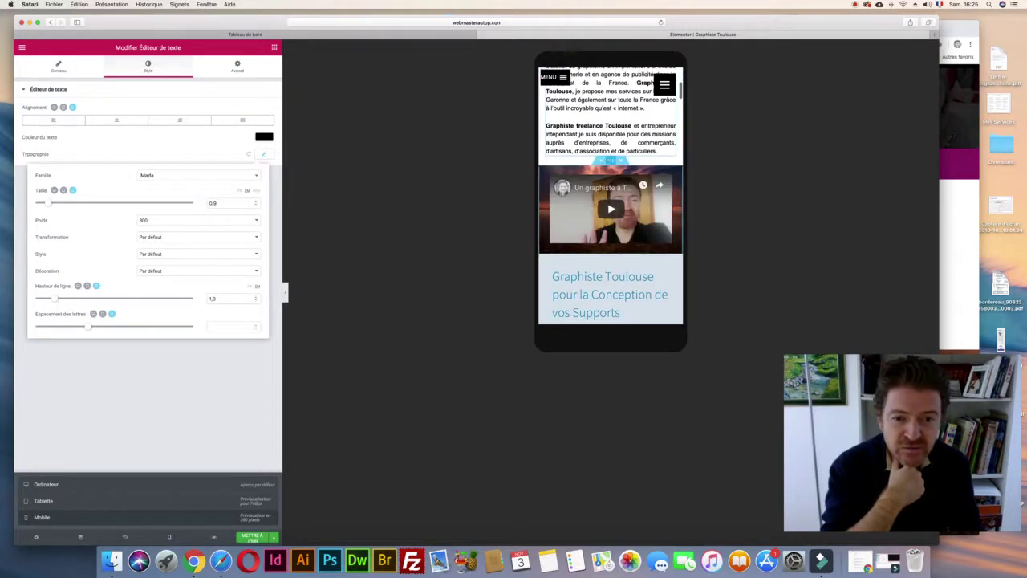
- Unlink the video section's mobile inner padding values and set the top to 8% and the bottom to 13%
left_click(610, 160)
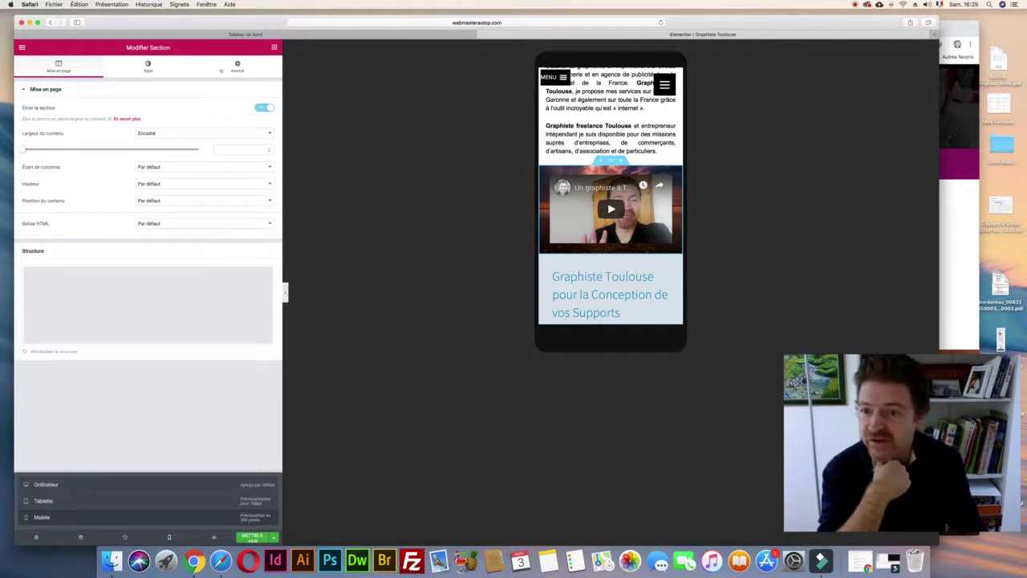
left_click(238, 67)
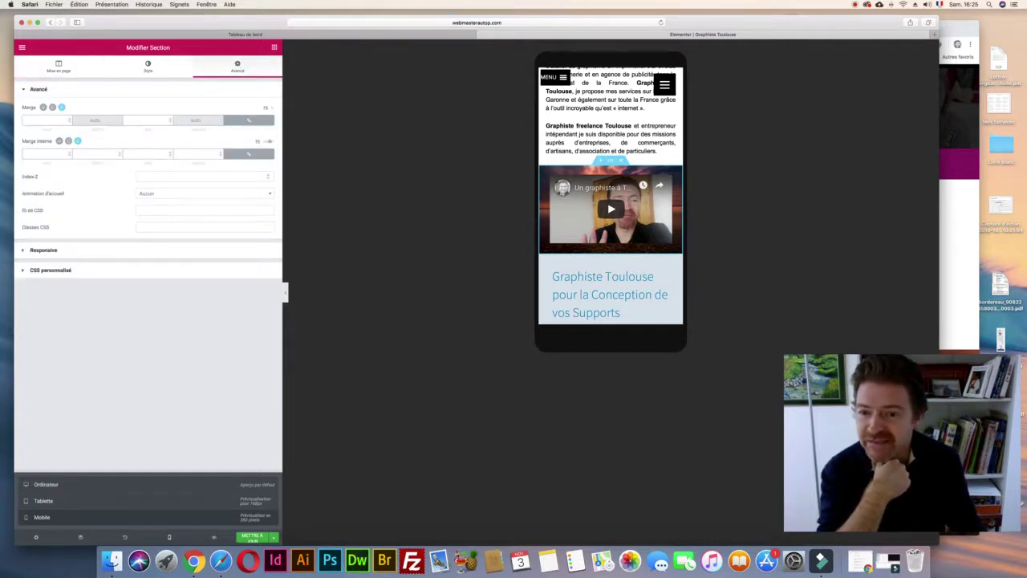
left_click(249, 153)
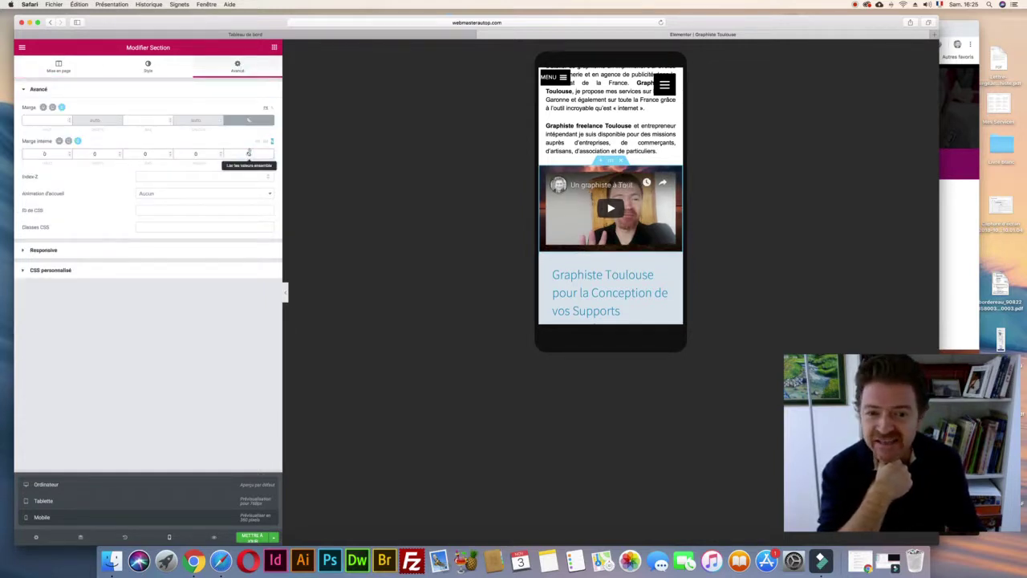
left_click(69, 151)
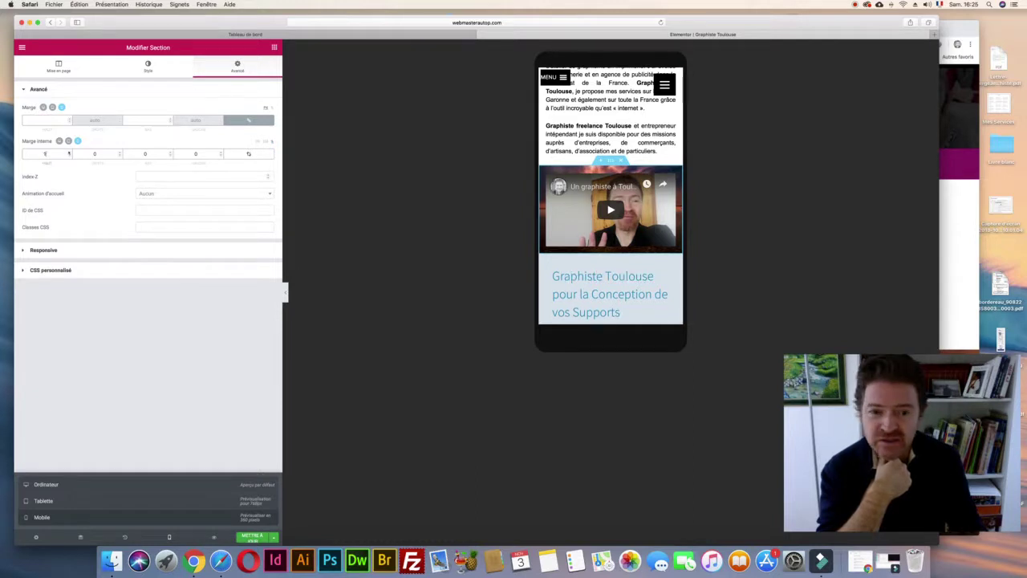
left_click(170, 152)
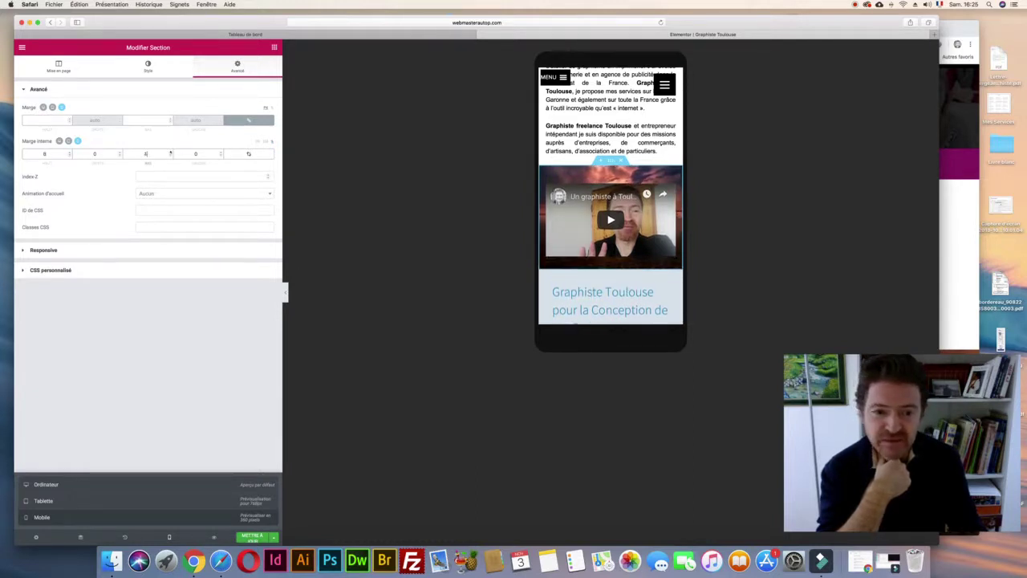
left_click(170, 152)
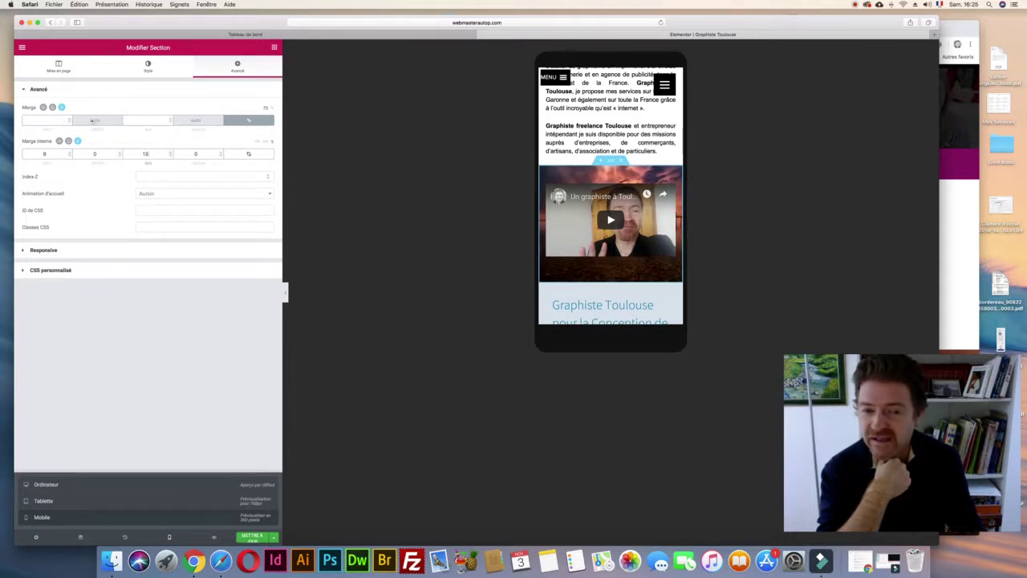
- Set the bottom inner padding of the paragraph's section to 6% on mobile
scroll(614, 121, "up", 4)
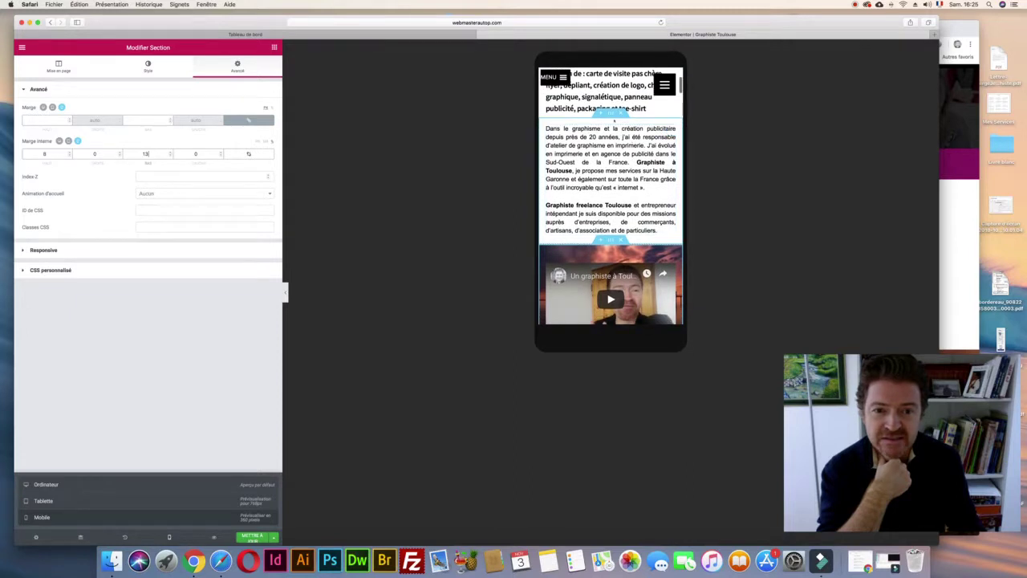
left_click(611, 114)
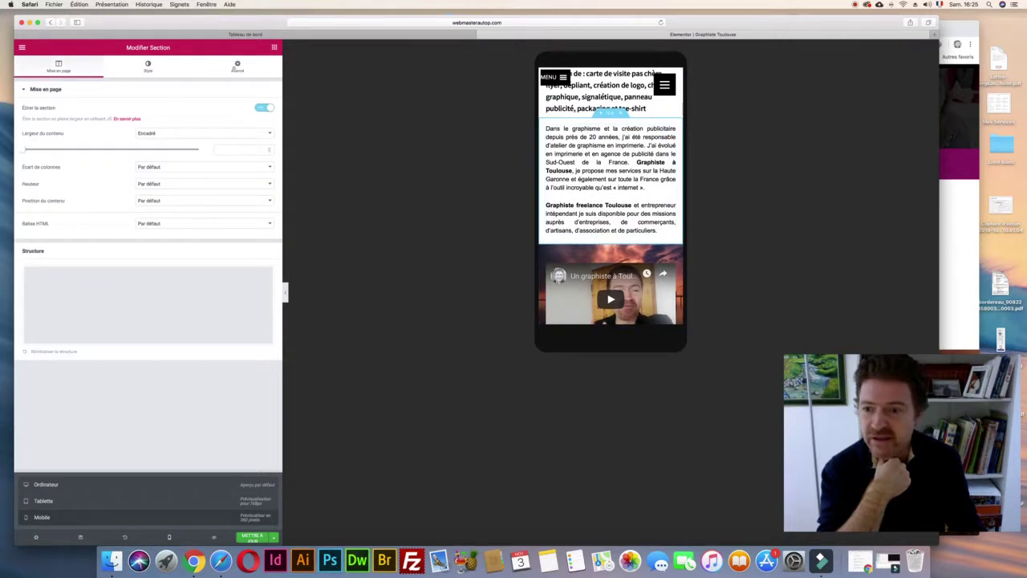
left_click(237, 67)
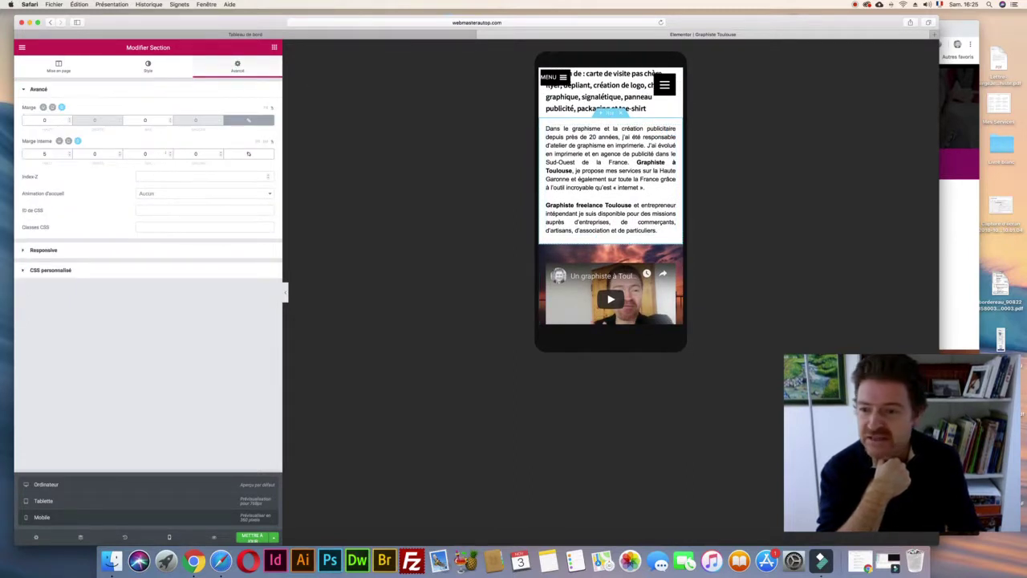
left_click(169, 151)
left_click(170, 152)
left_click(169, 152)
left_click(169, 151)
left_click(169, 151)
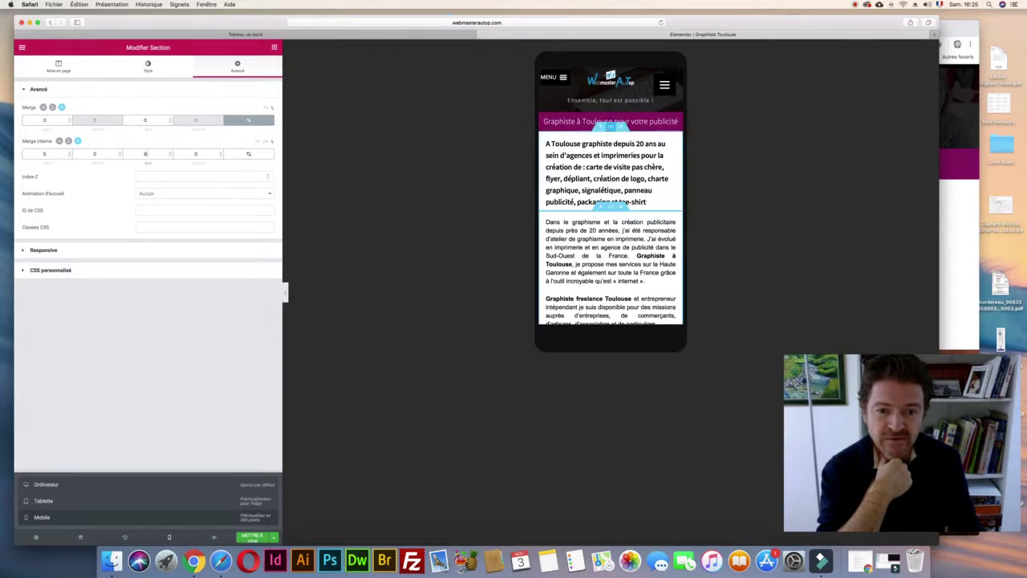
- Unlink the bold introductory heading section's mobile inner padding values, setting the top to 1 em and the other sides to 0
left_click(70, 152)
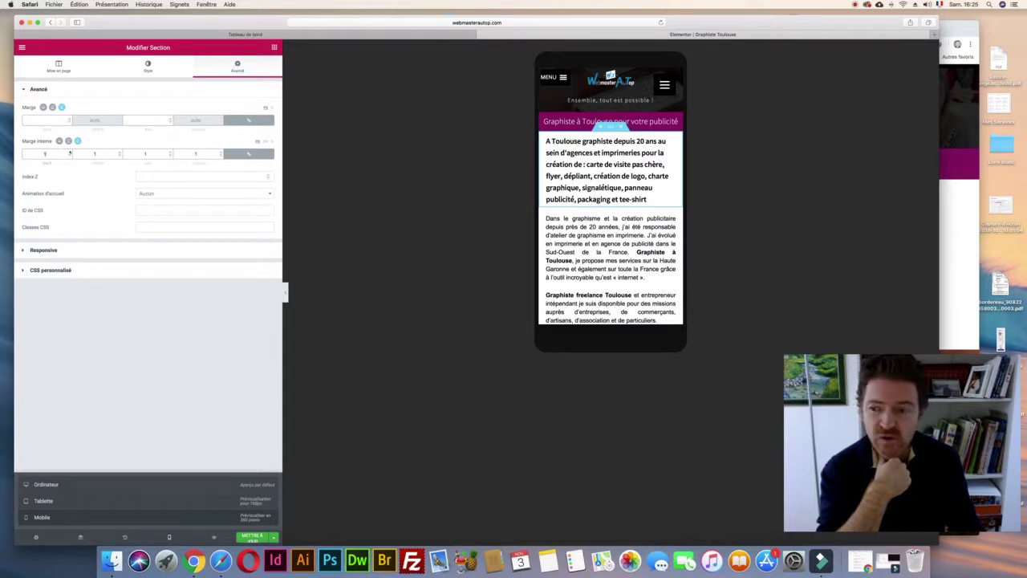
left_click(70, 152)
left_click(69, 153)
left_click(69, 153)
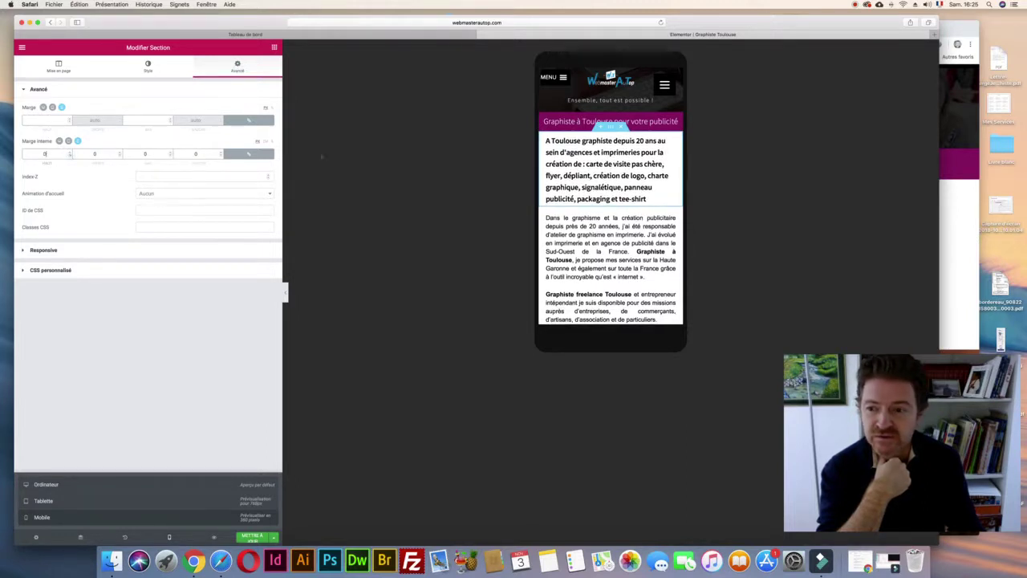
key("BackSpace")
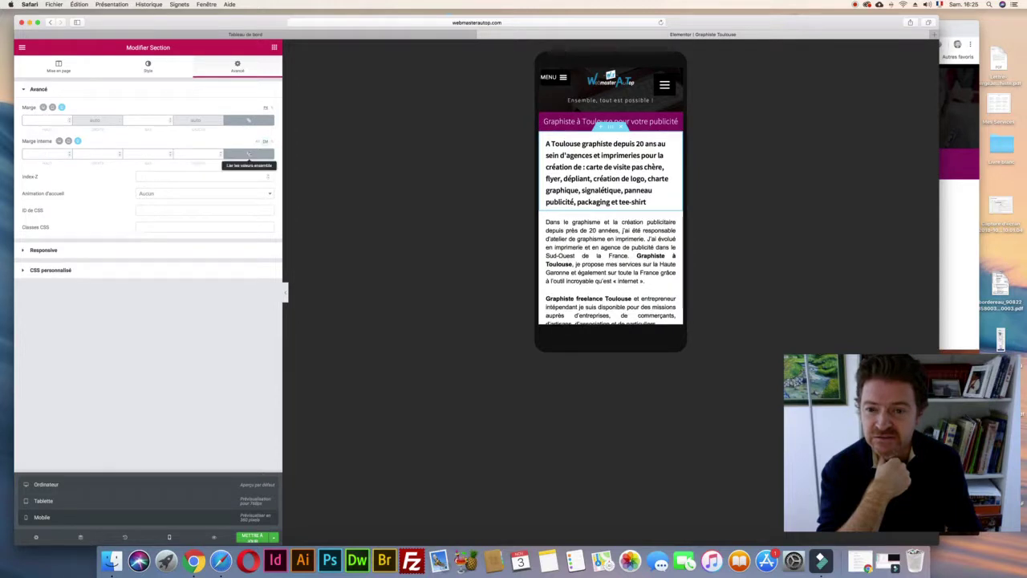
type("0")
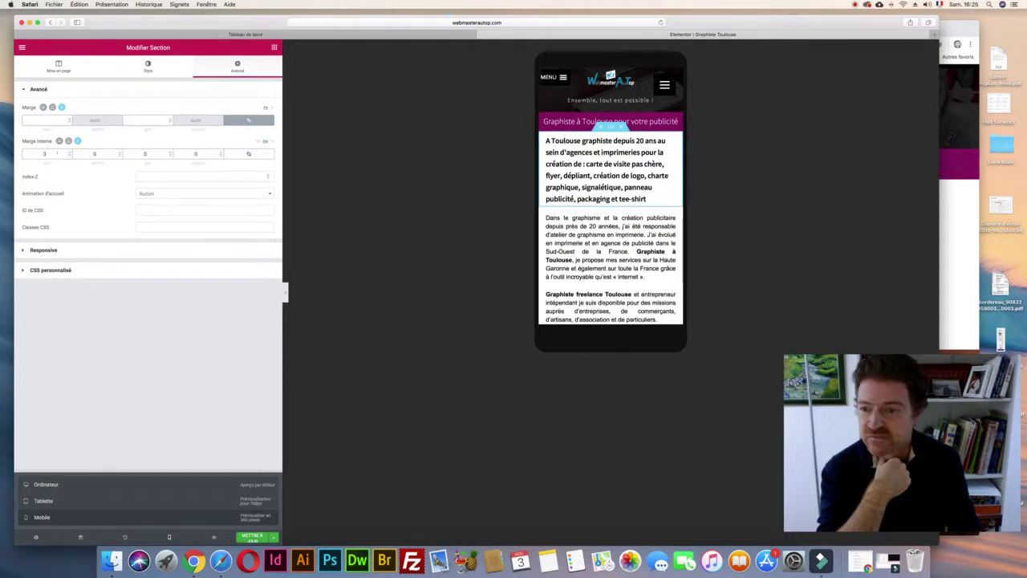
left_click(69, 152)
left_click(69, 151)
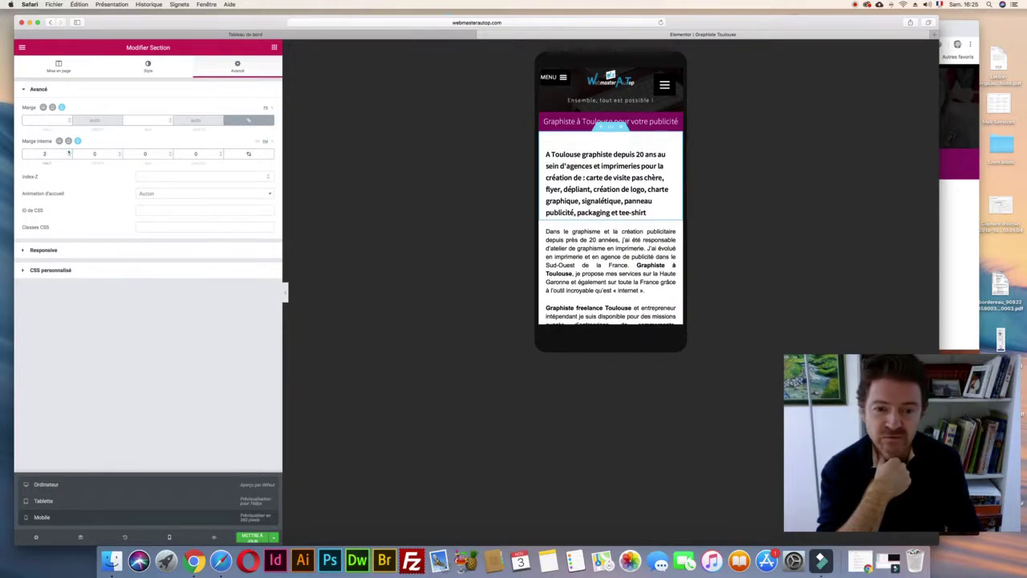
left_click(68, 152)
left_click(68, 155)
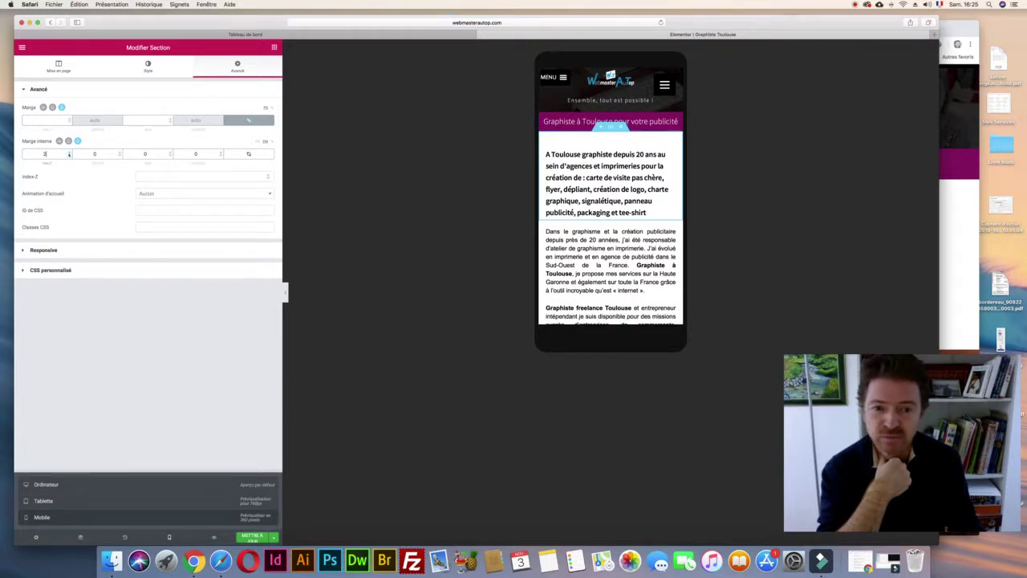
left_click(68, 155)
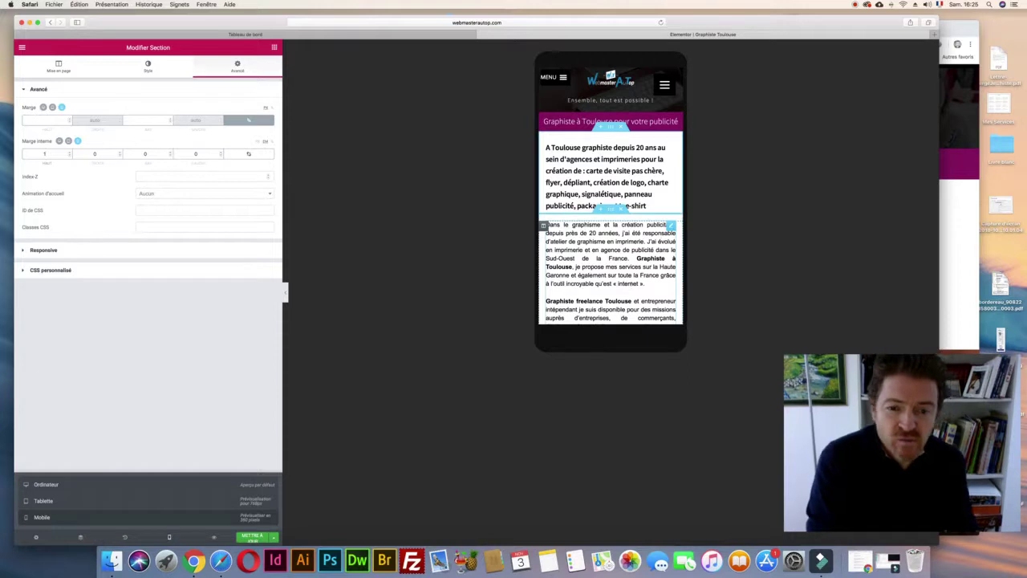
- Open the video widget's advanced settings and set its mobile inner padding to 0% on all sides
scroll(609, 201, "up", 2)
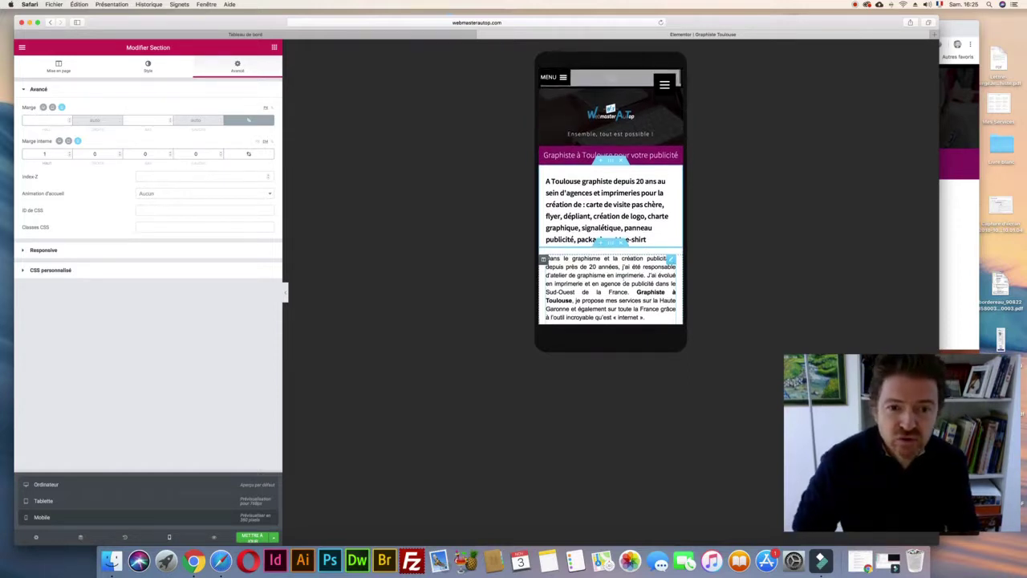
scroll(610, 208, "down", 6)
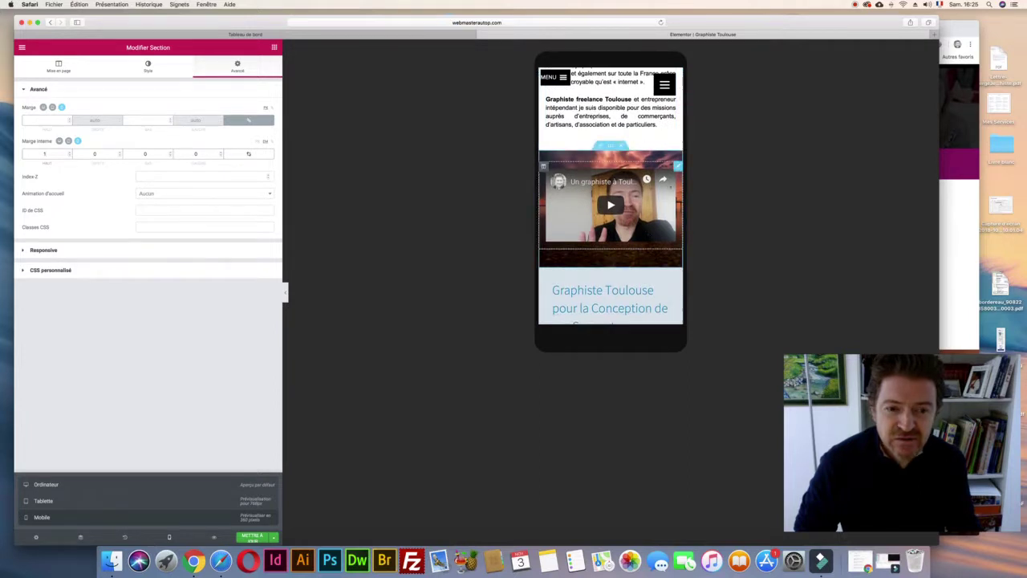
left_click(678, 166)
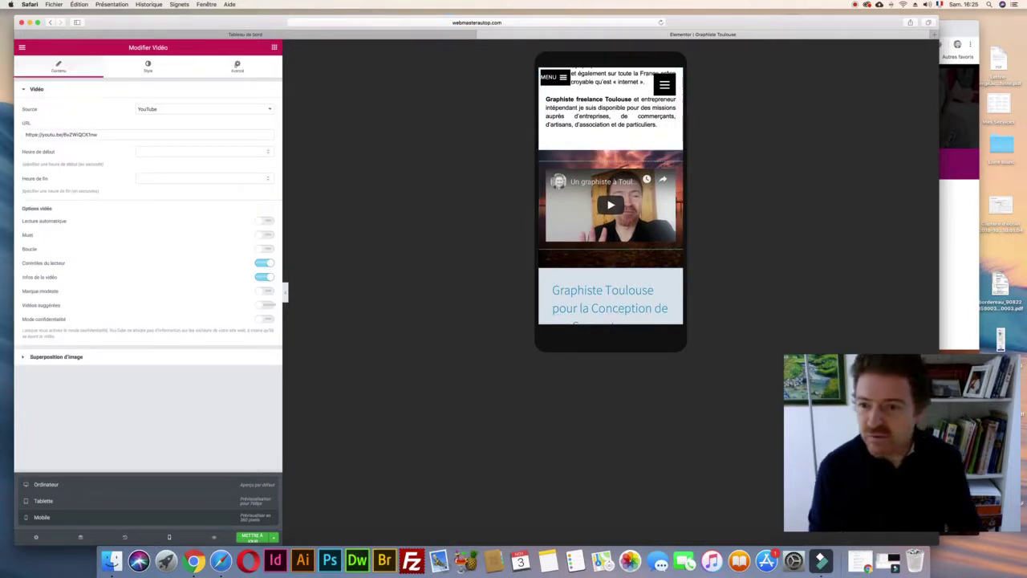
left_click(236, 66)
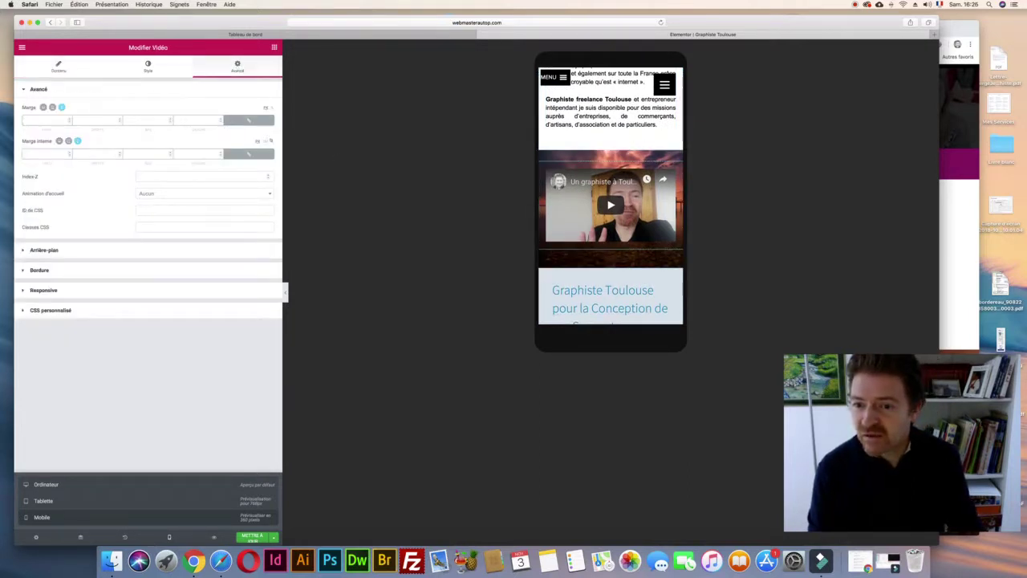
left_click(70, 151)
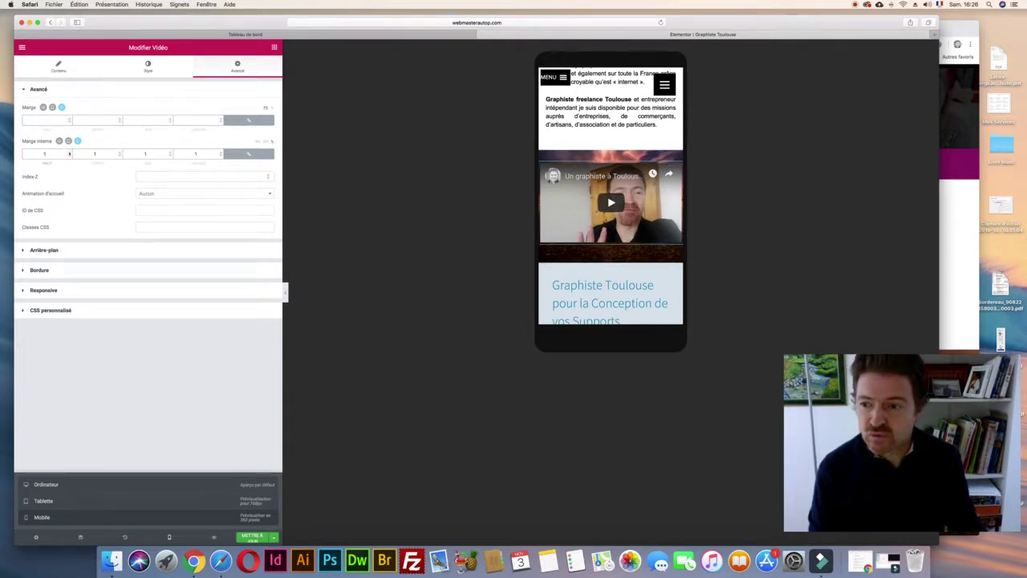
left_click(69, 155)
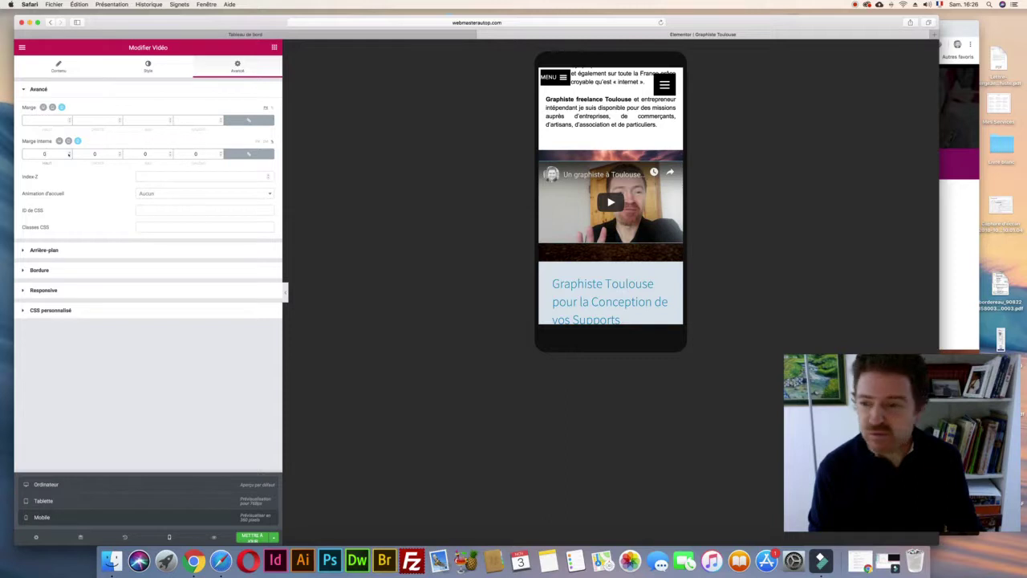
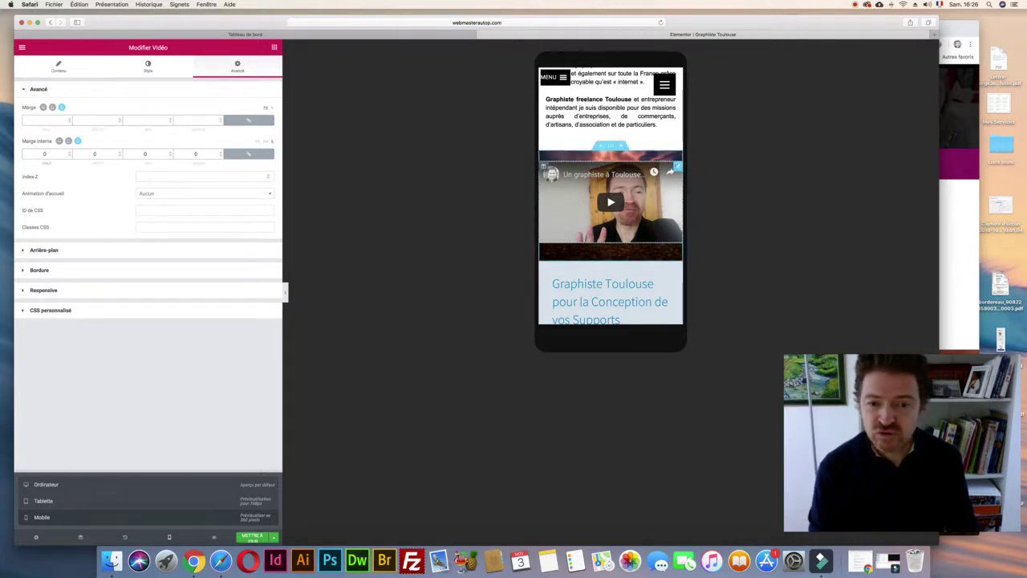
left_click(69, 152)
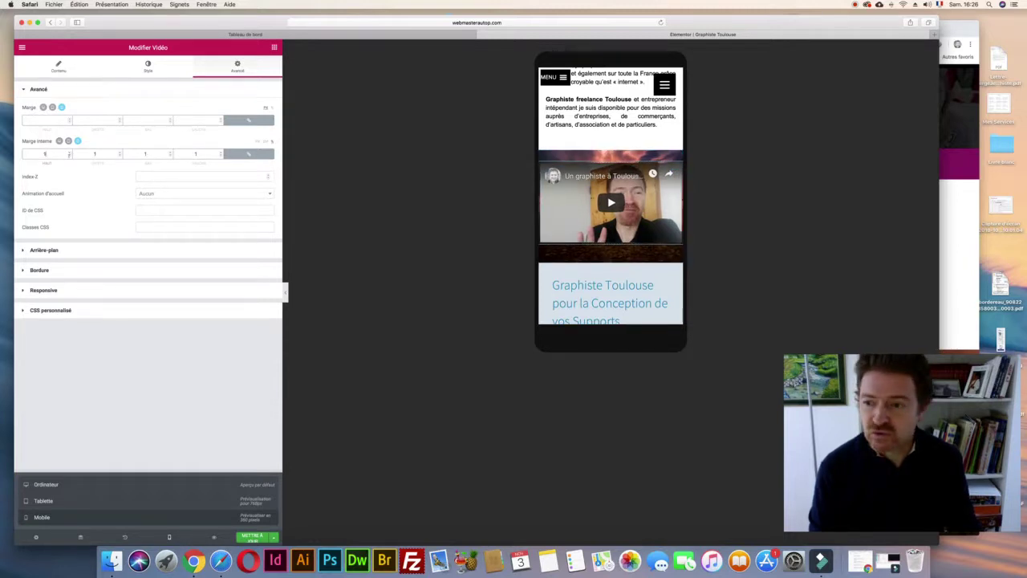
left_click(69, 154)
- Unlink the video widget's mobile inner padding values and set the top to 4% and the bottom to 1%
left_click(248, 153)
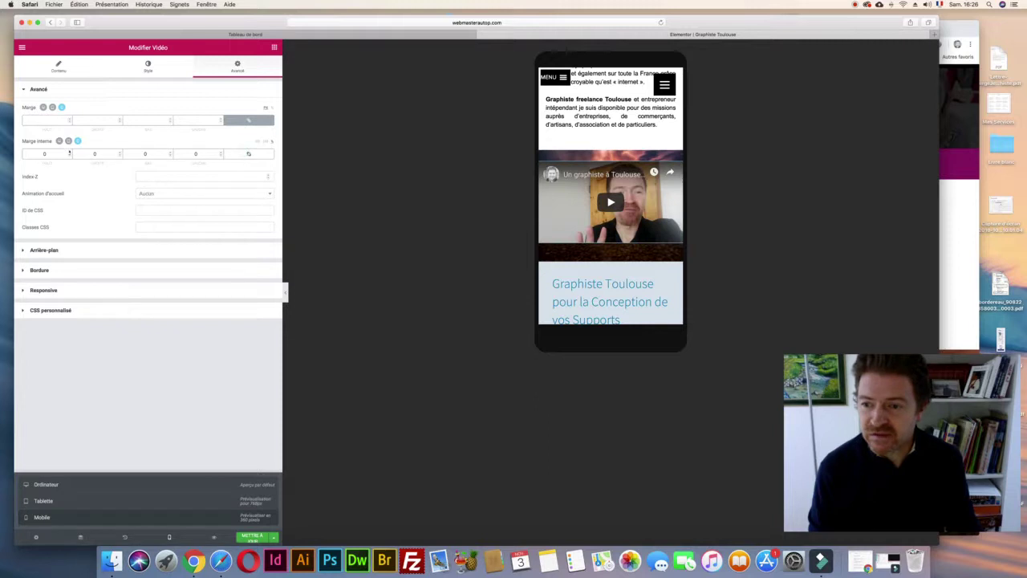
left_click(69, 151)
left_click(69, 151)
left_click(69, 150)
left_click(69, 151)
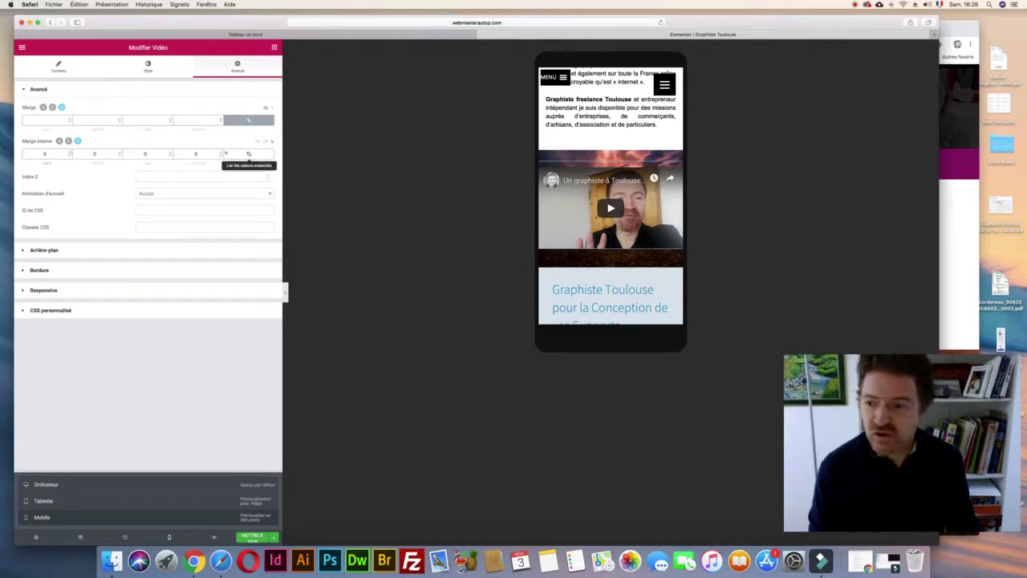
left_click(169, 151)
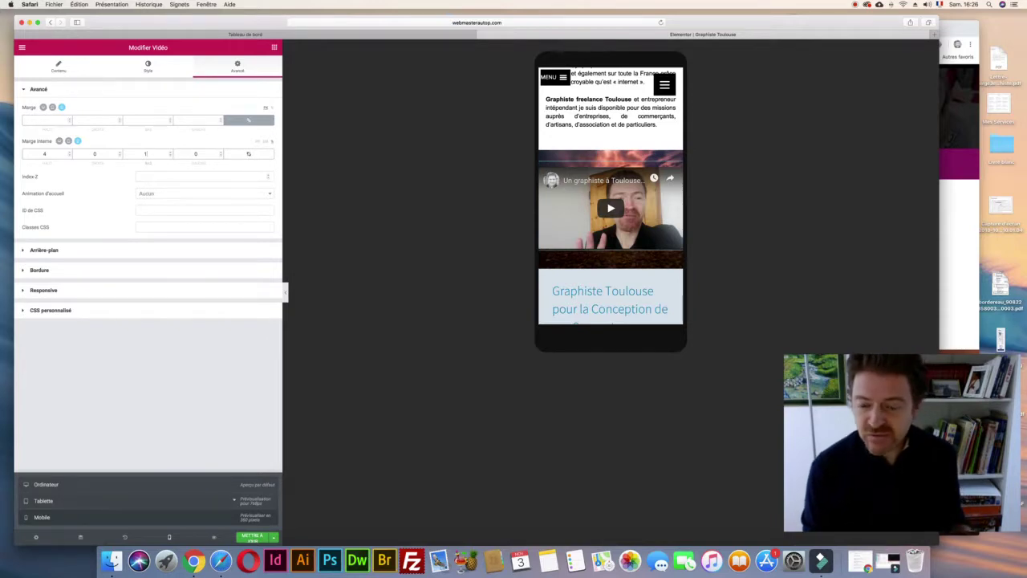
- Check the video in the tablet preview, and set its desktop inner padding to 15% on all sides
left_click(233, 499)
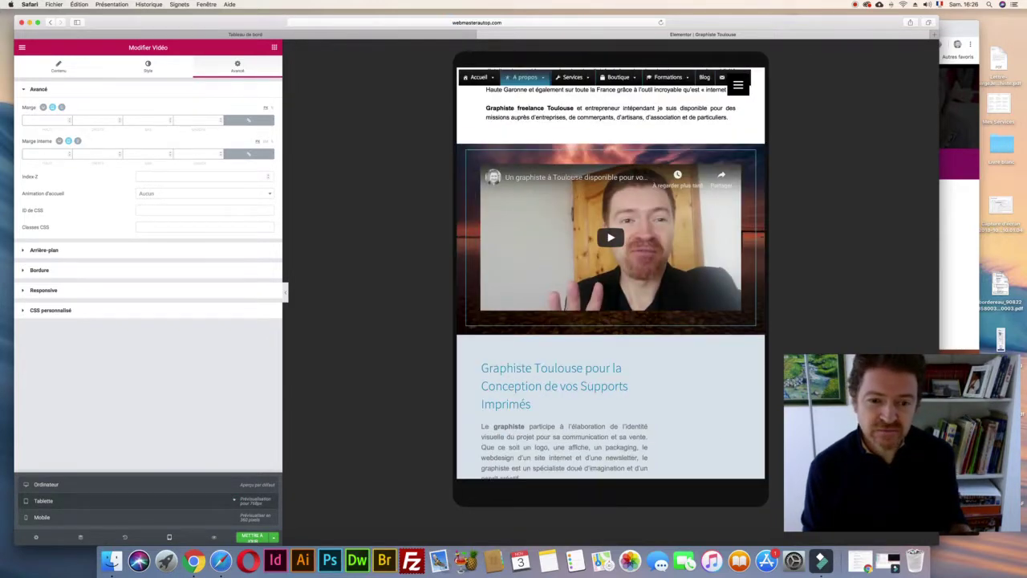
left_click(233, 485)
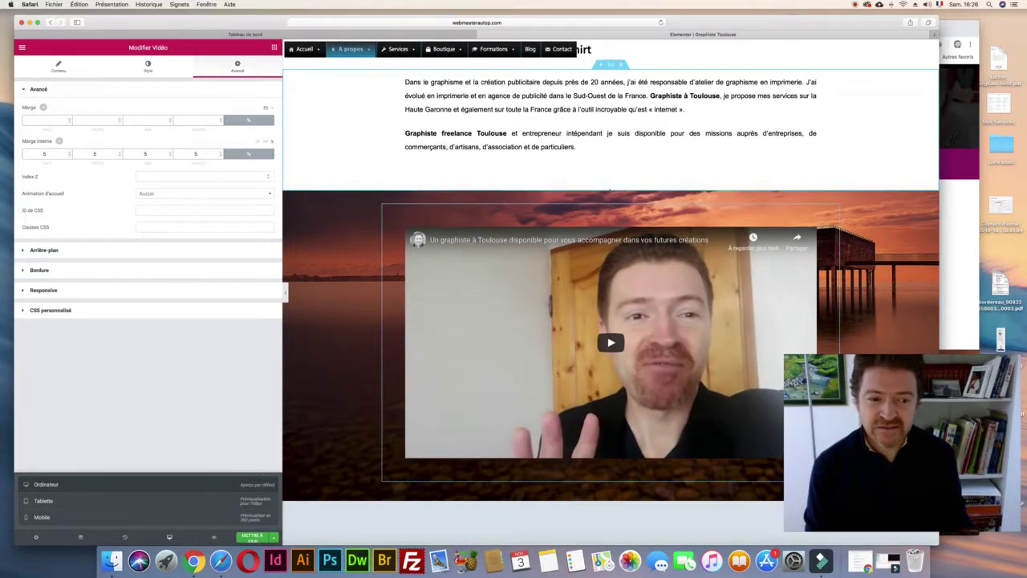
scroll(610, 190, "down", 5)
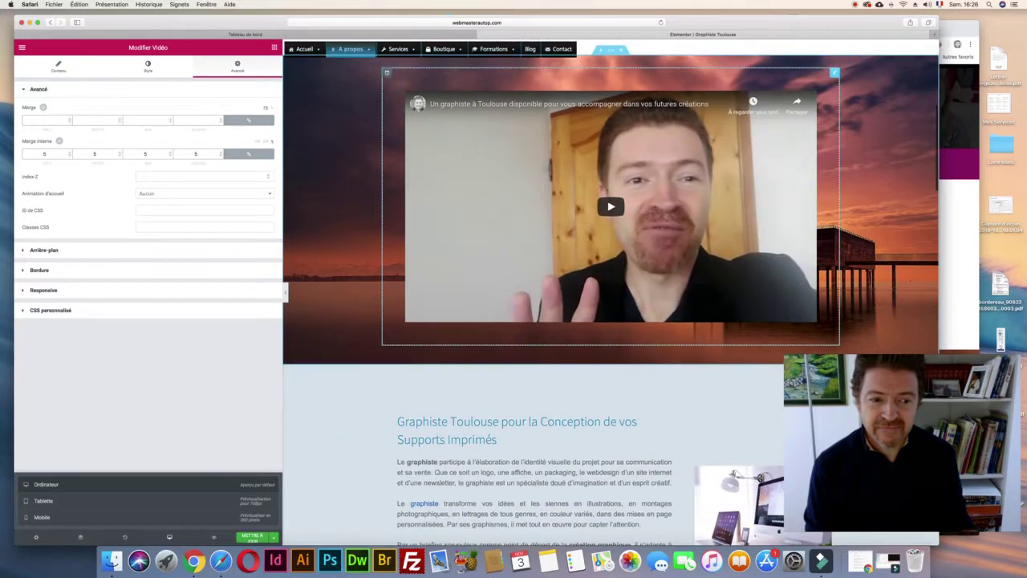
scroll(607, 190, "up", 2)
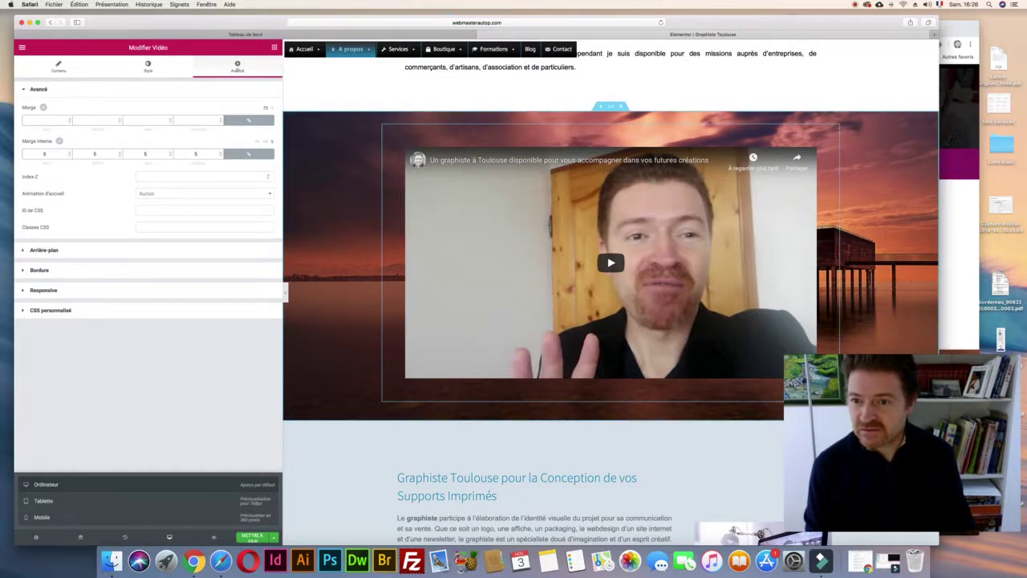
left_click(69, 152)
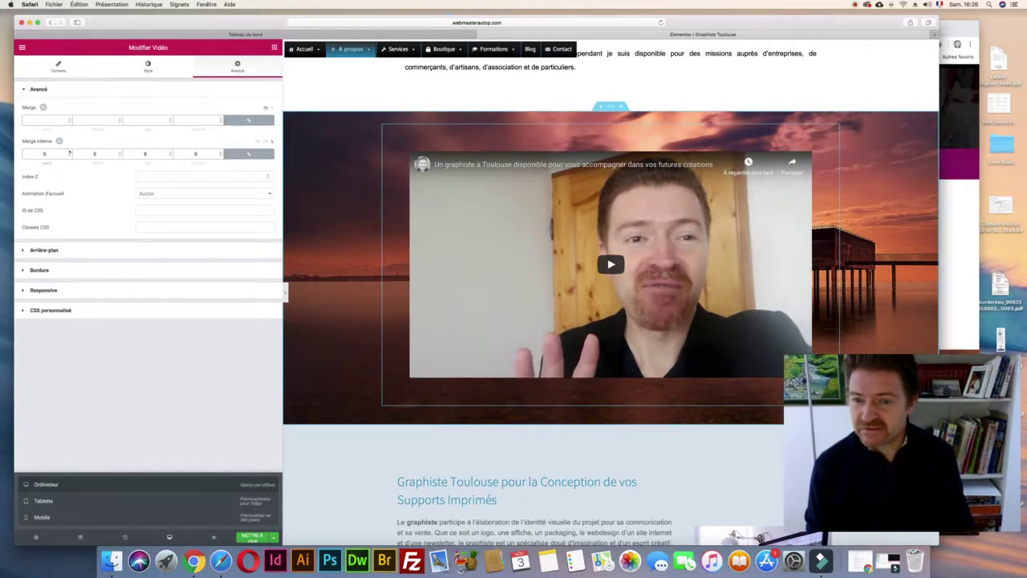
left_click(69, 152)
left_click(69, 151)
left_click(69, 152)
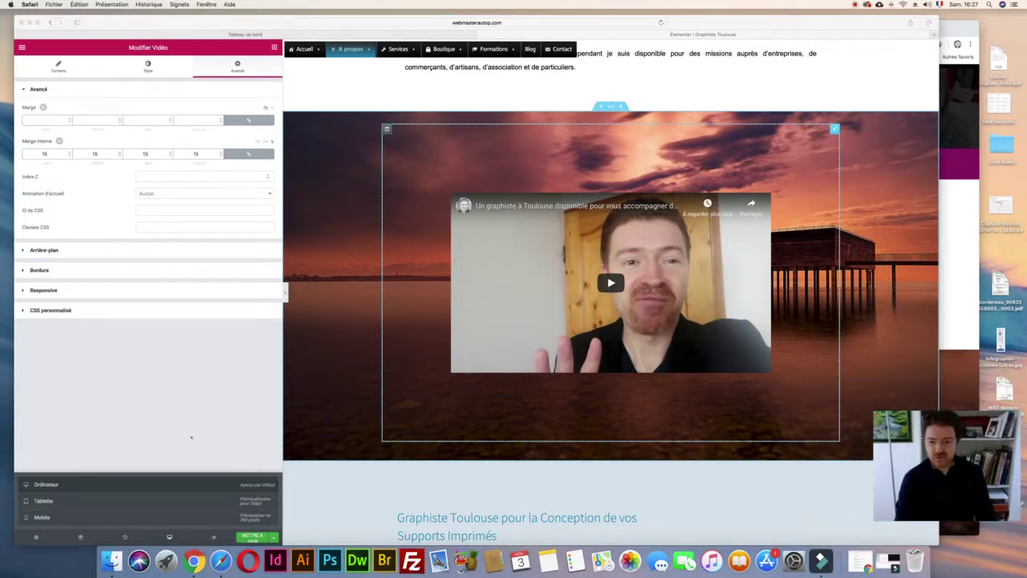
- Check the video section's spacing against the neighbouring paragraph and heading in the tablet and mobile previews
left_click(205, 501)
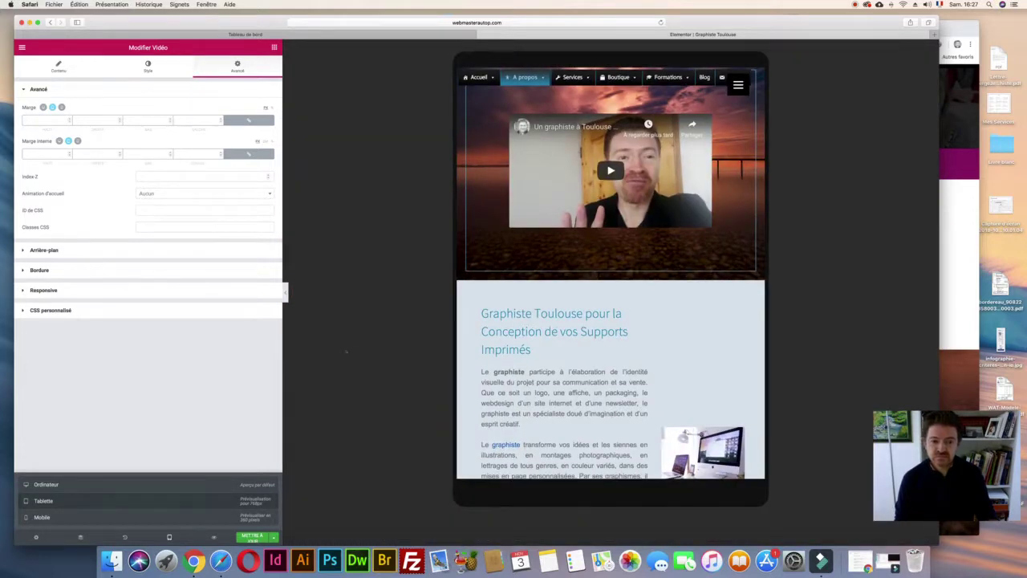
scroll(562, 433, "up", 3)
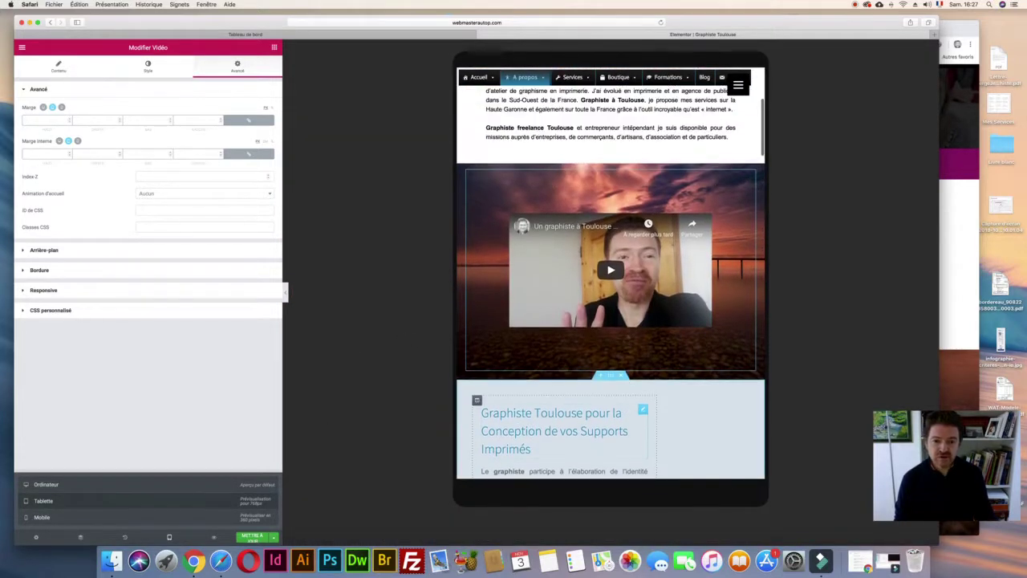
scroll(610, 321, "up", 2)
scroll(609, 321, "down", 2)
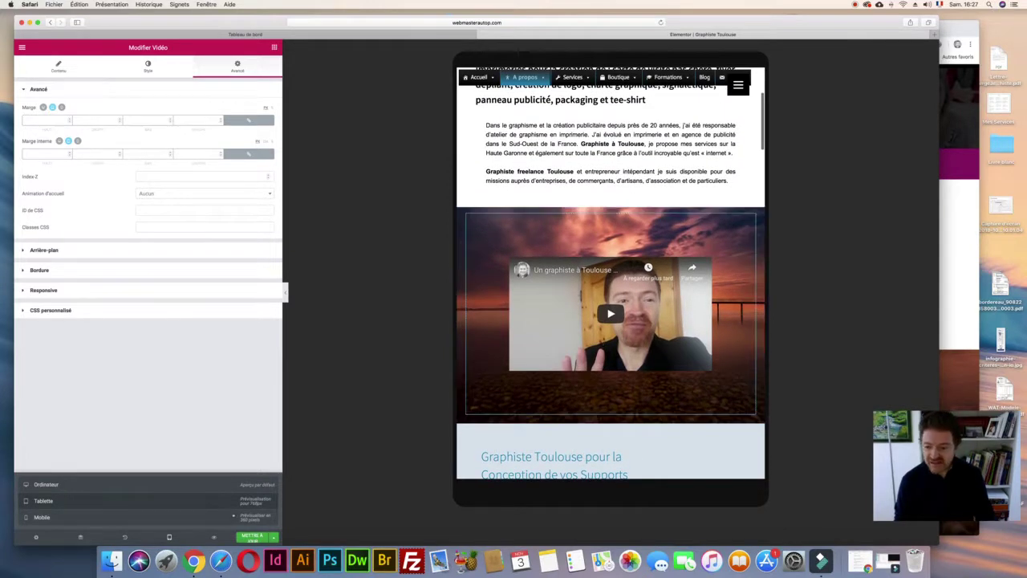
left_click(233, 517)
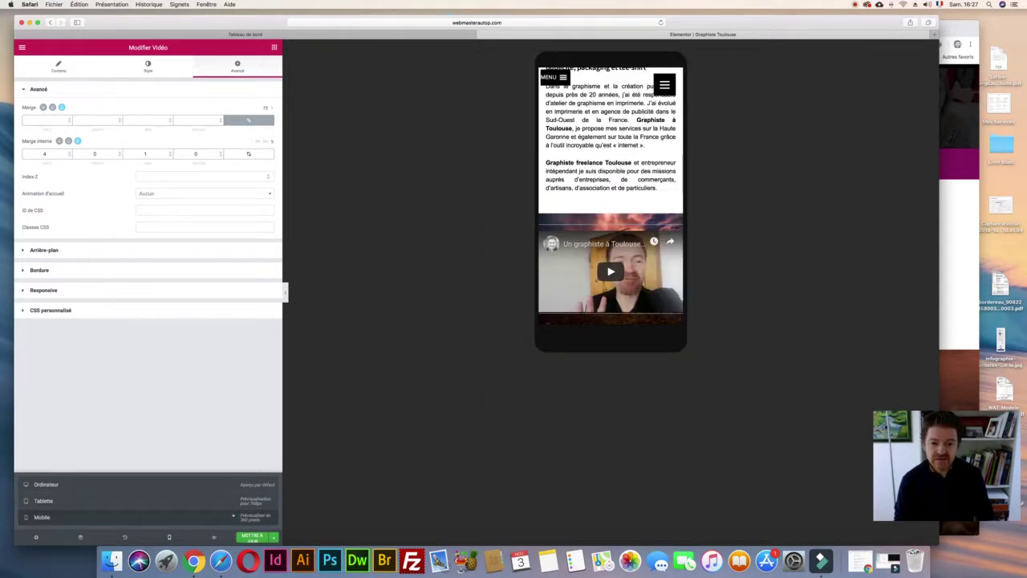
scroll(614, 264, "down", 3)
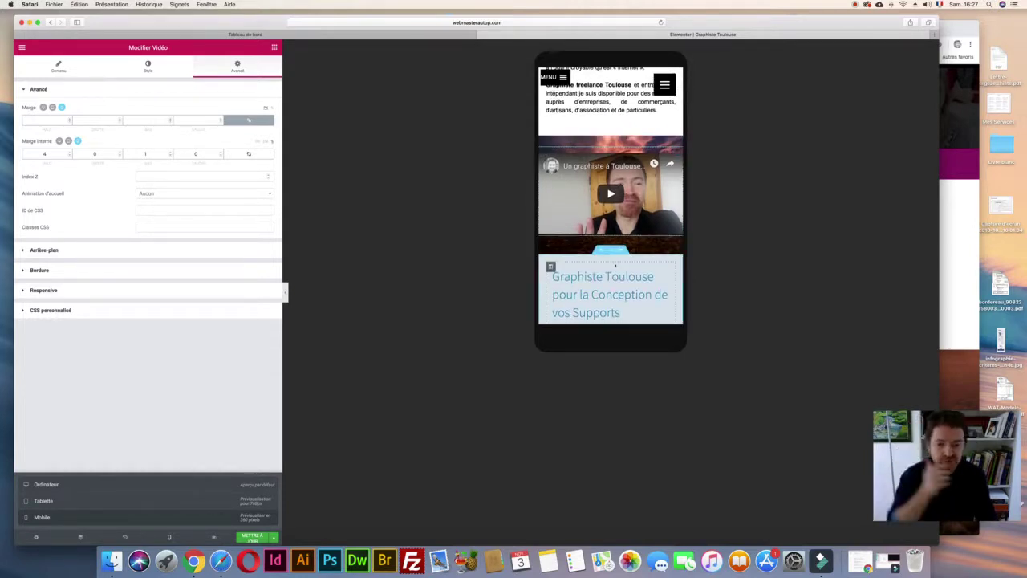
scroll(616, 265, "down", 2)
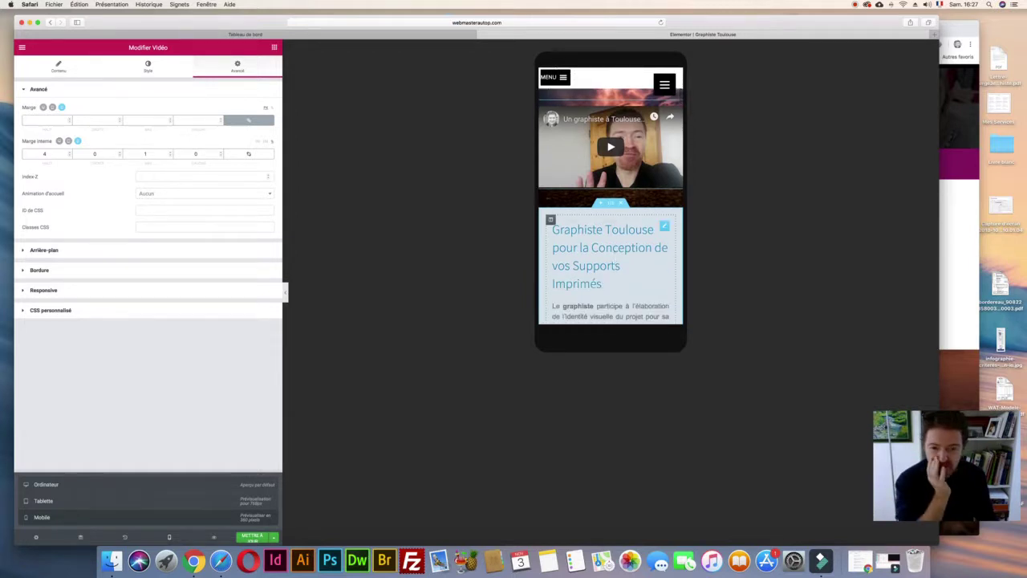
scroll(614, 252, "down", 2)
scroll(615, 252, "up", 10)
scroll(614, 252, "down", 6)
scroll(614, 252, "down", 4)
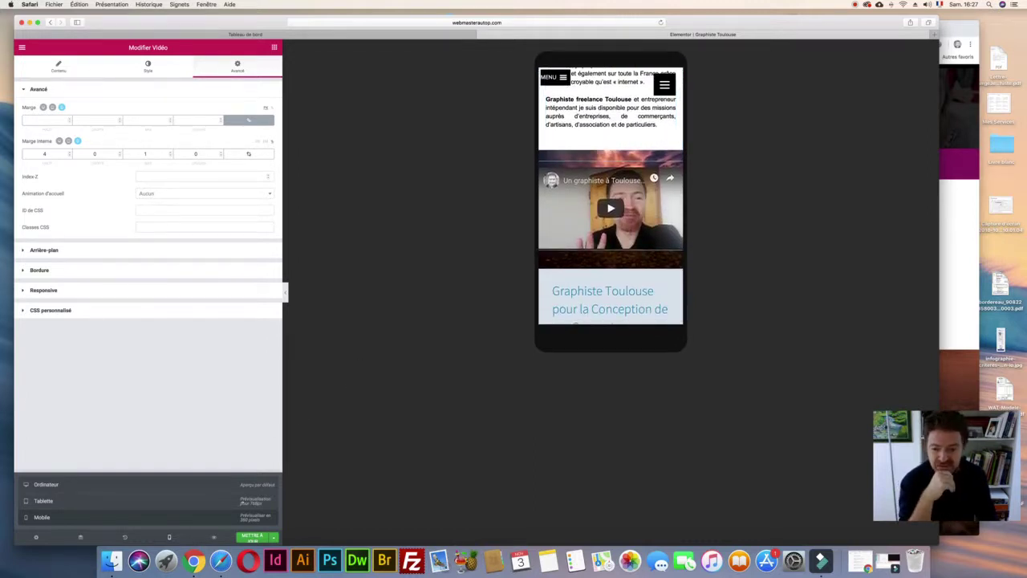
- Compare the video's size and surrounding spacing between the tablet and desktop previews, ending in the tablet preview
left_click(239, 502)
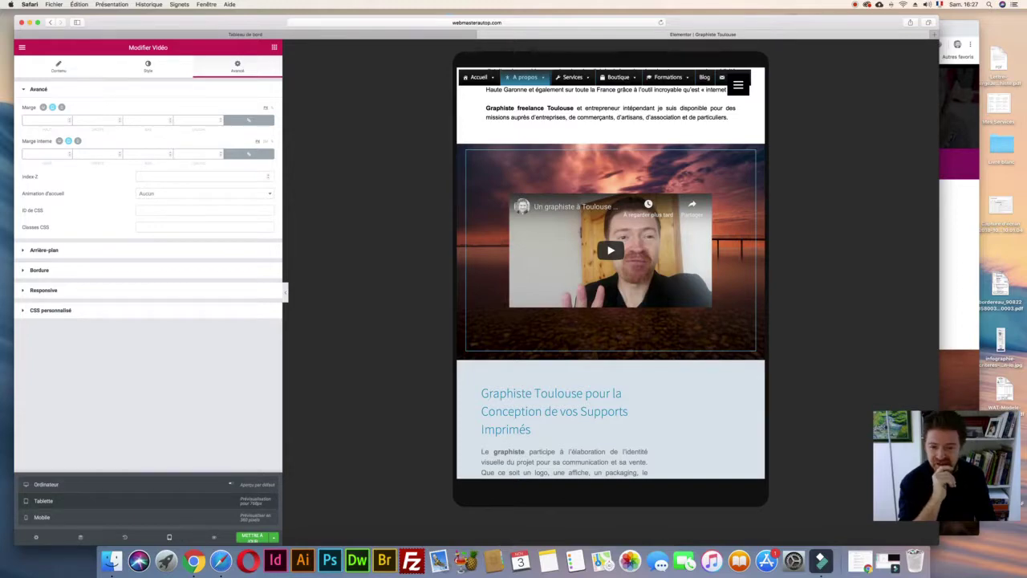
left_click(229, 484)
scroll(478, 361, "up", 5)
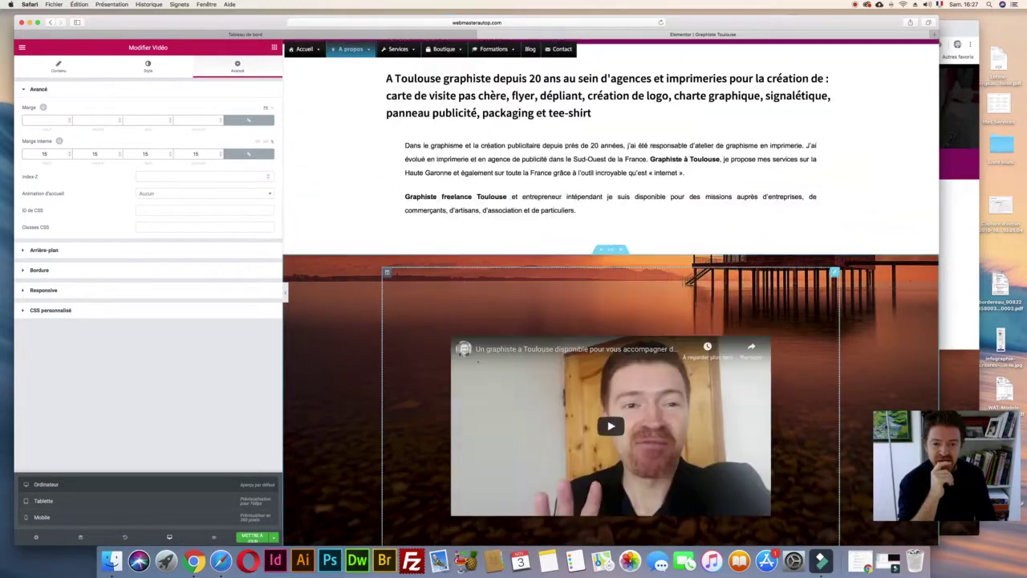
scroll(478, 361, "down", 3)
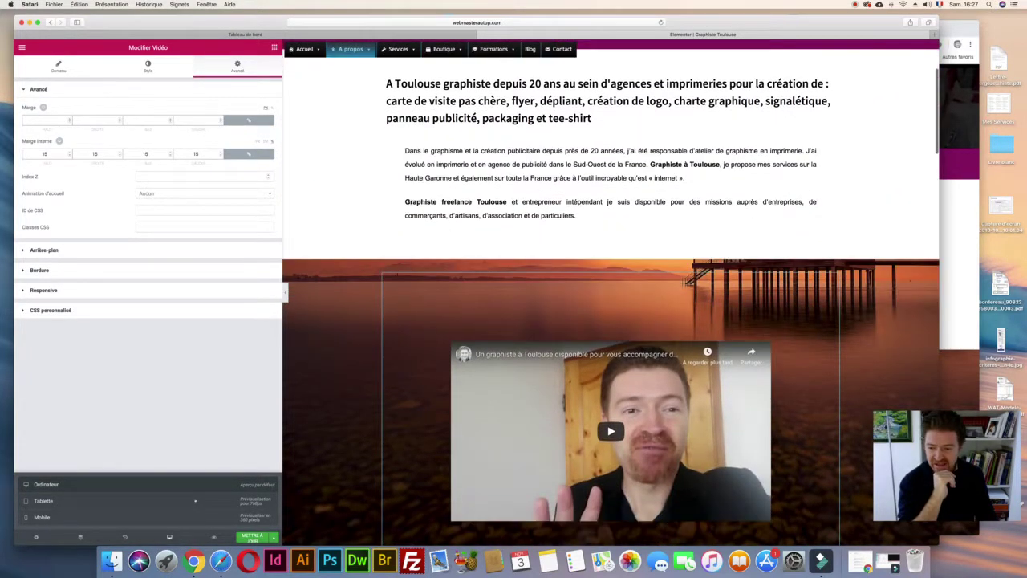
left_click(195, 500)
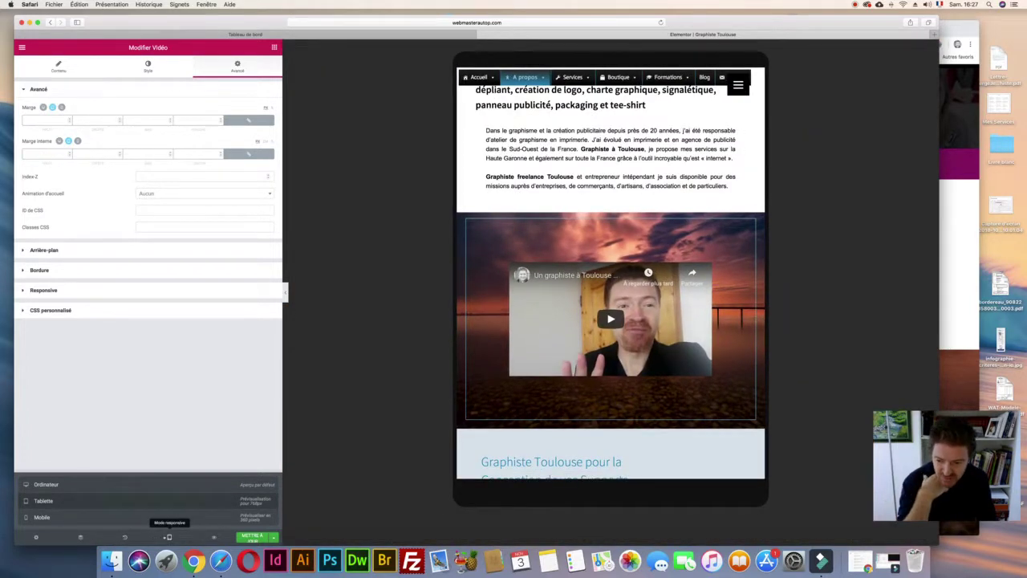
- Set the "Ensemble, tout est possible !" heading's font size to 0.6 em for mobile and update the page
left_click(168, 536)
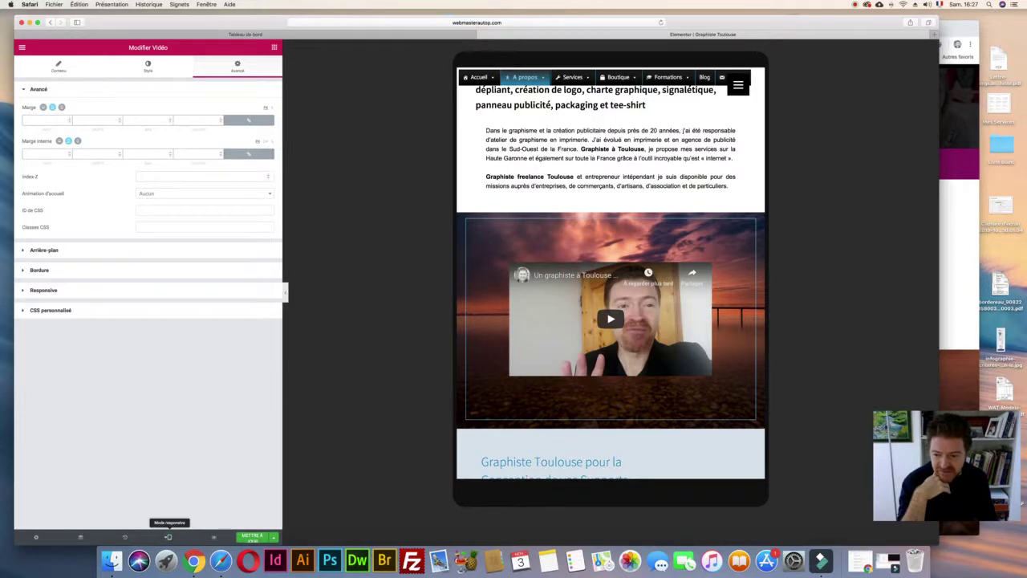
left_click(168, 536)
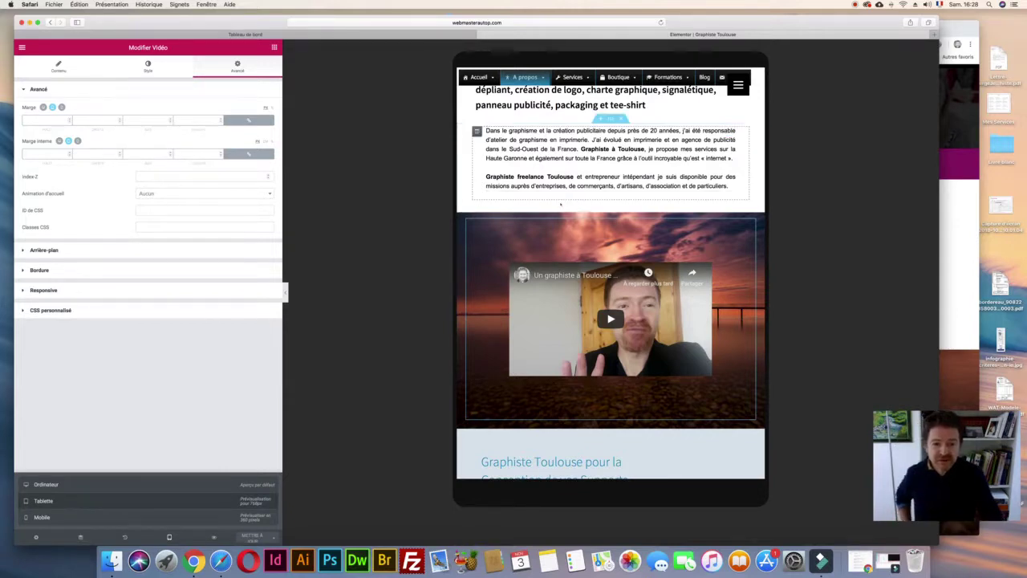
left_click(160, 518)
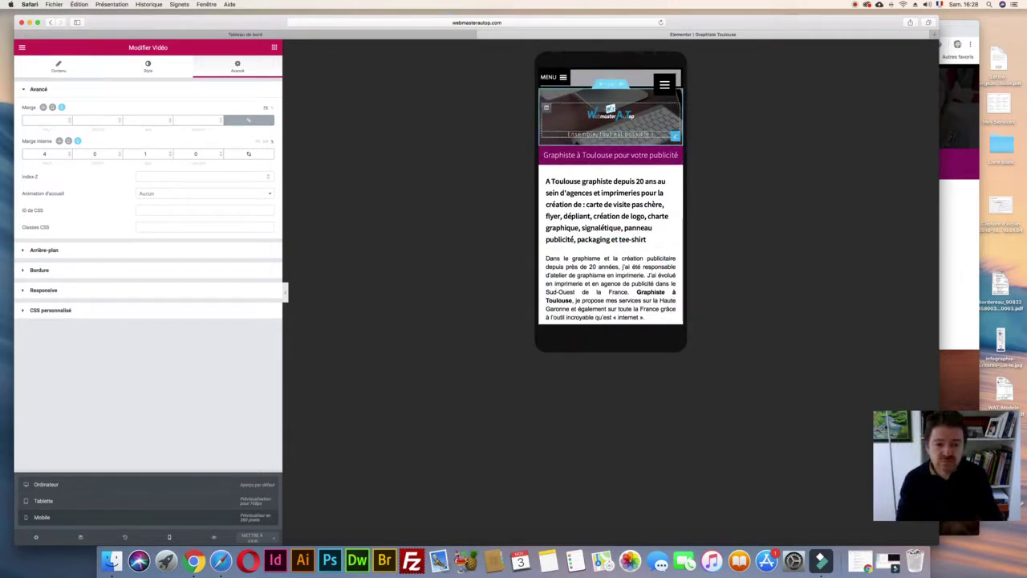
left_click(675, 136)
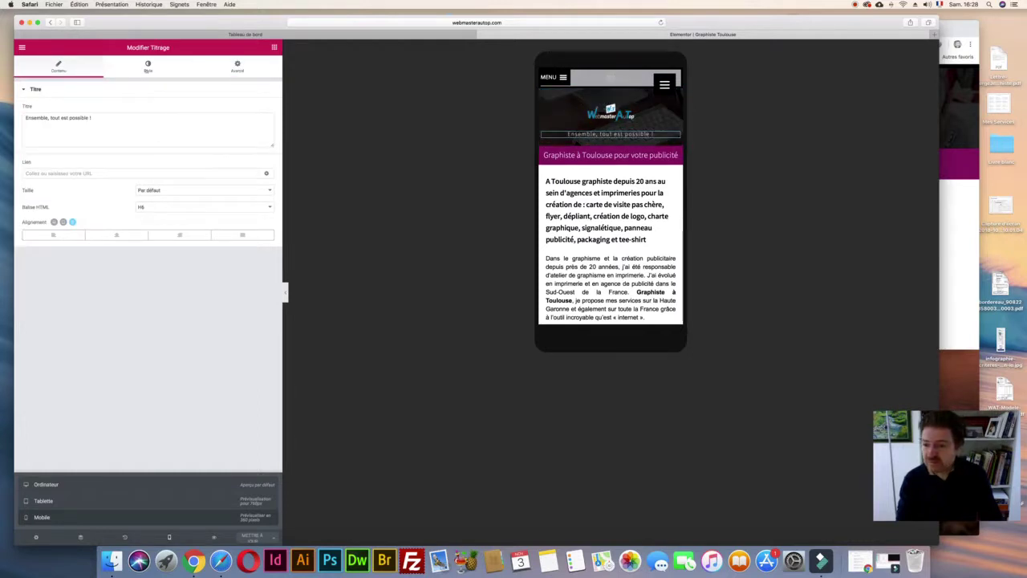
left_click(148, 67)
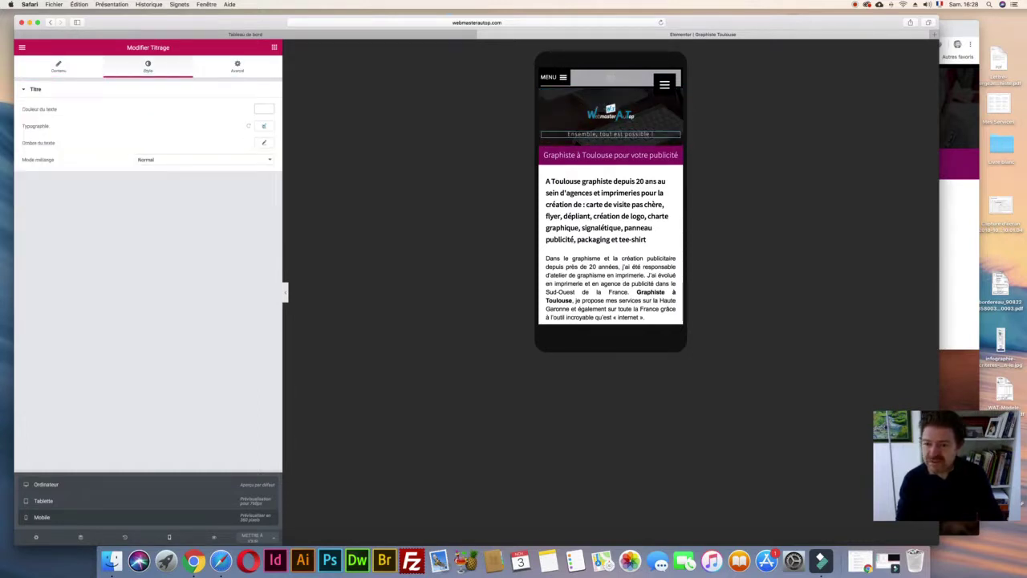
left_click(264, 125)
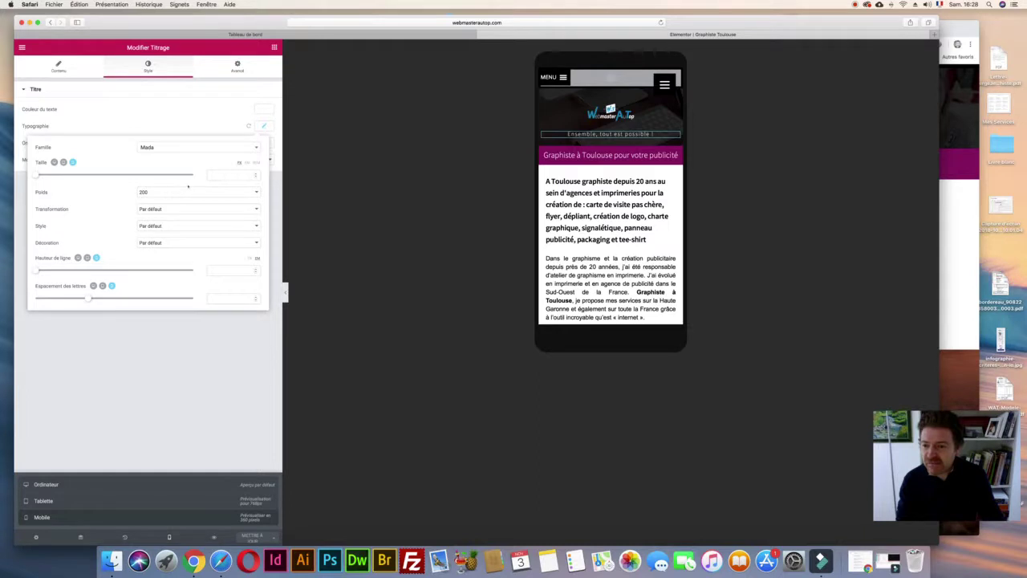
left_click(254, 173)
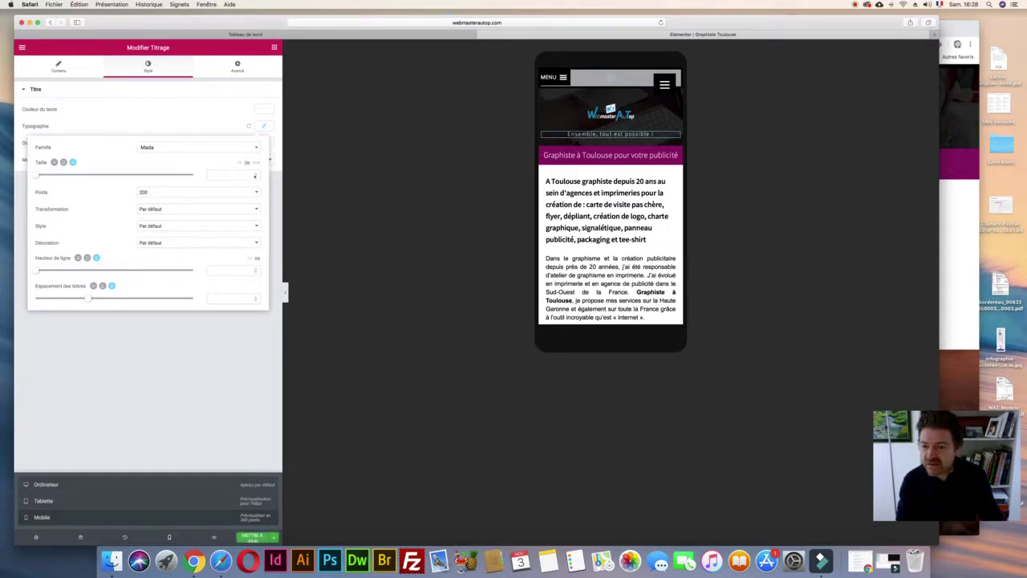
left_click(256, 173)
left_click(256, 174)
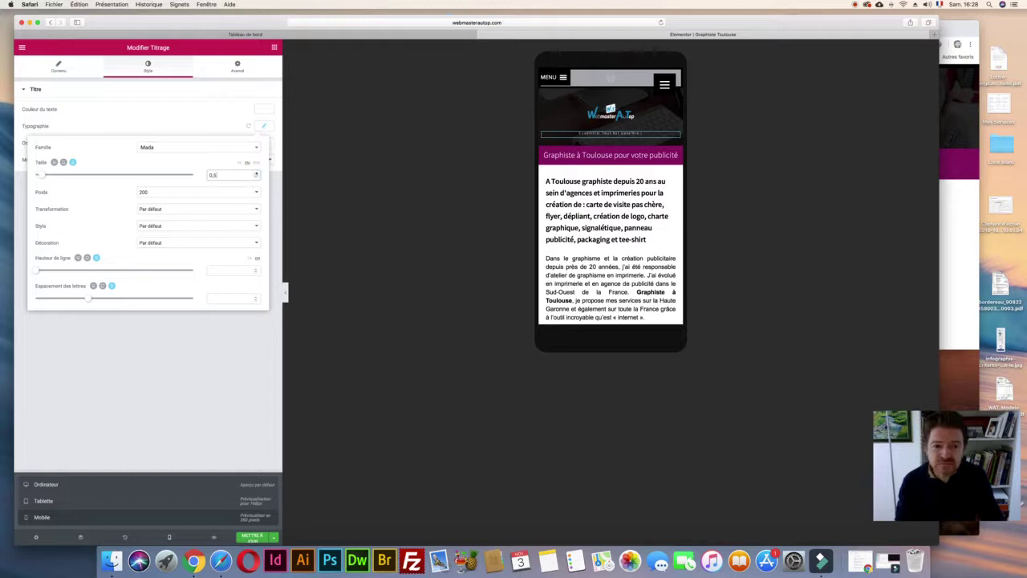
left_click(256, 173)
left_click(256, 173)
left_click(256, 173)
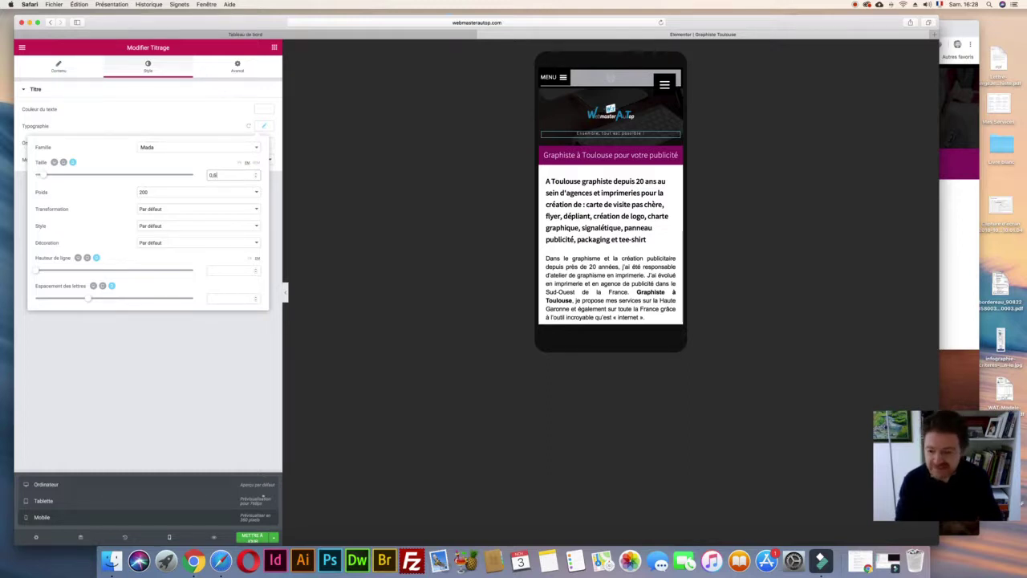
left_click(251, 536)
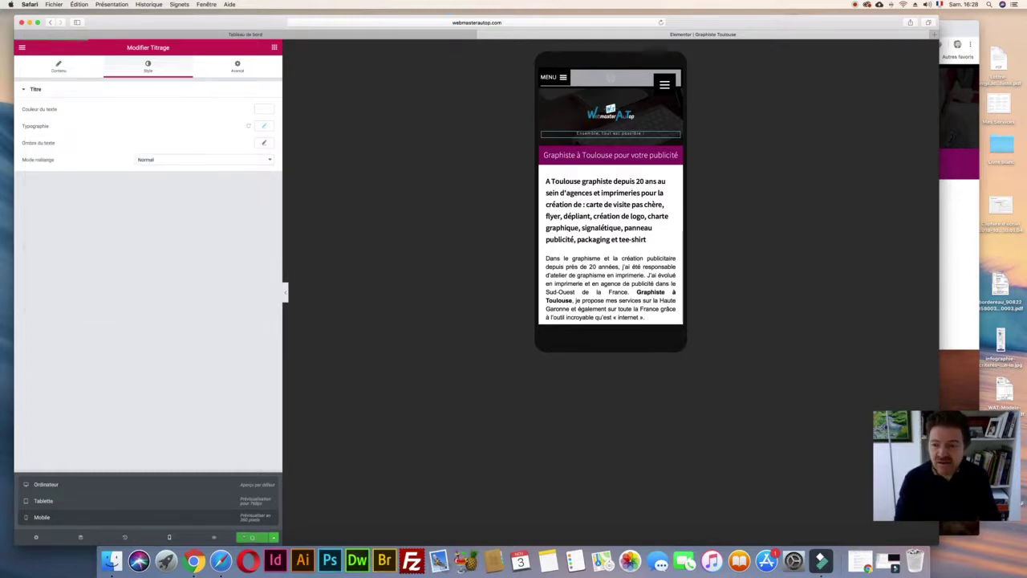
- Review the tagline's typography and text colour, and check the page's header, video and text sections in the tablet preview
left_click(264, 126)
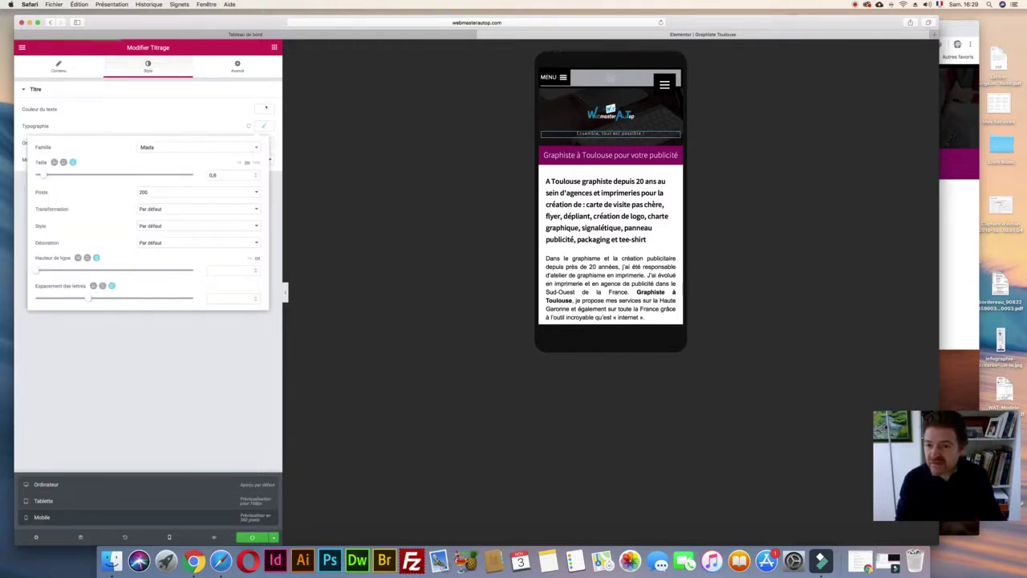
left_click(266, 107)
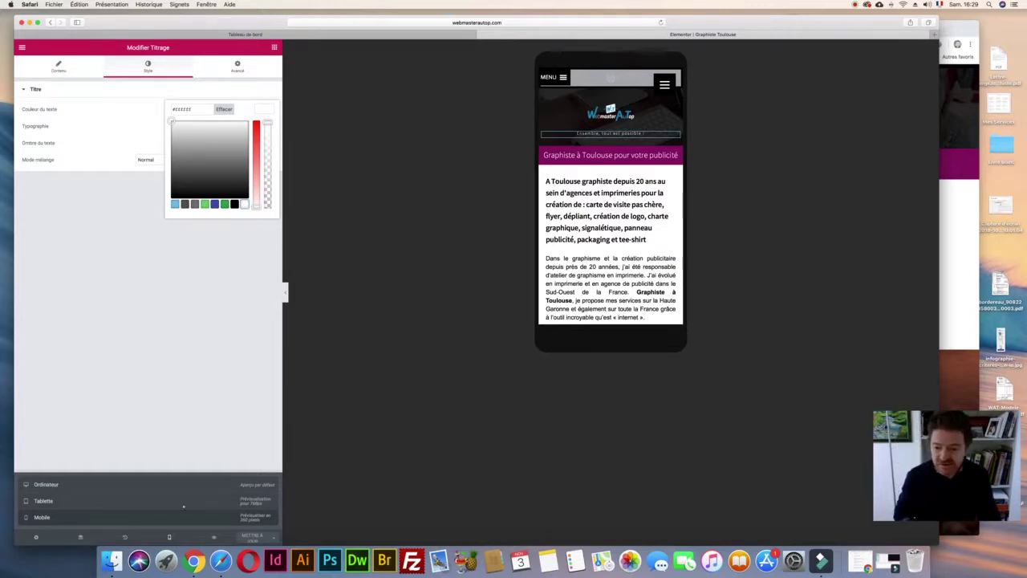
left_click(183, 504)
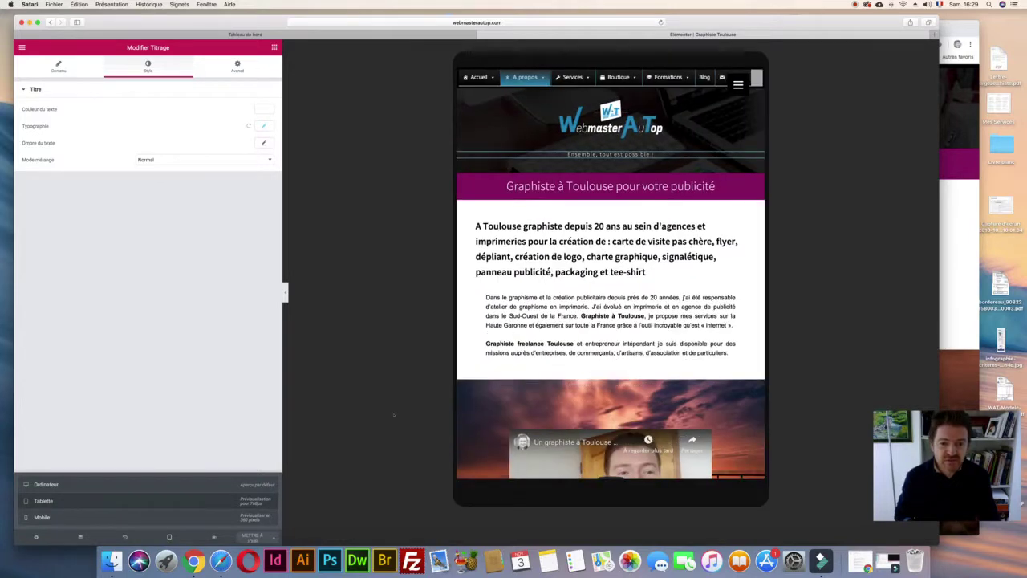
scroll(497, 410, "down", 8)
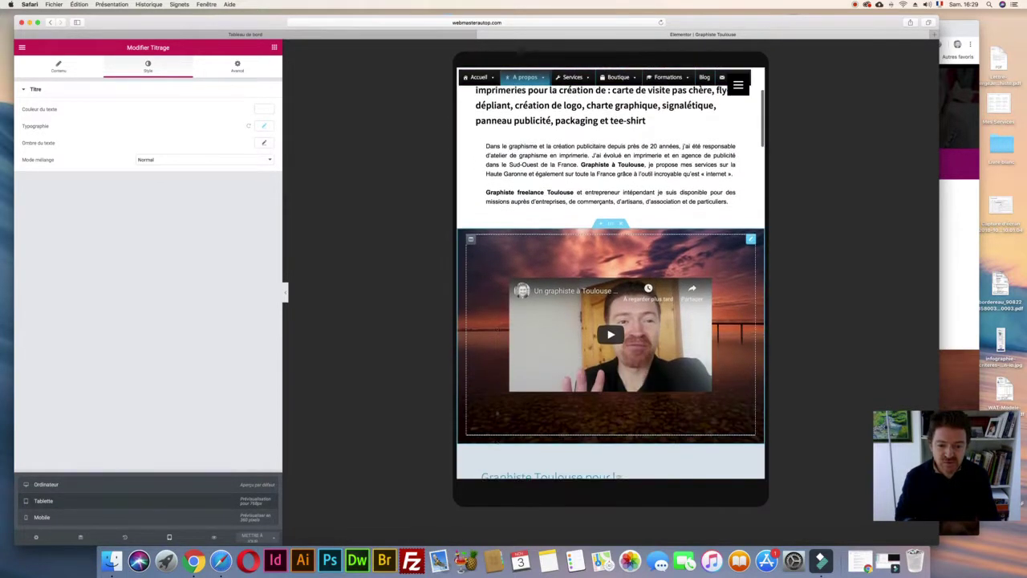
scroll(498, 410, "down", 2)
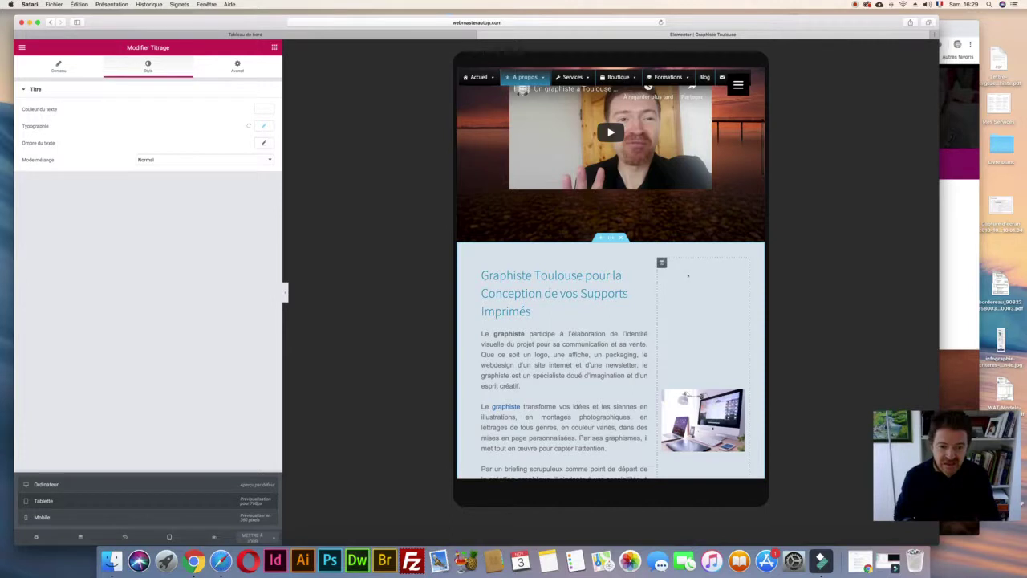
scroll(600, 338, "down", 3)
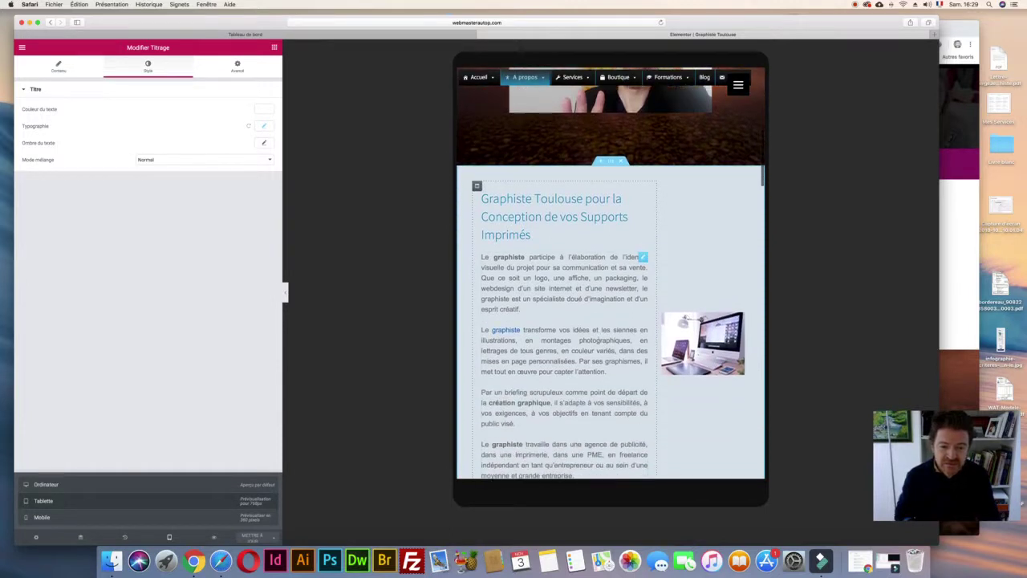
scroll(610, 321, "down", 2)
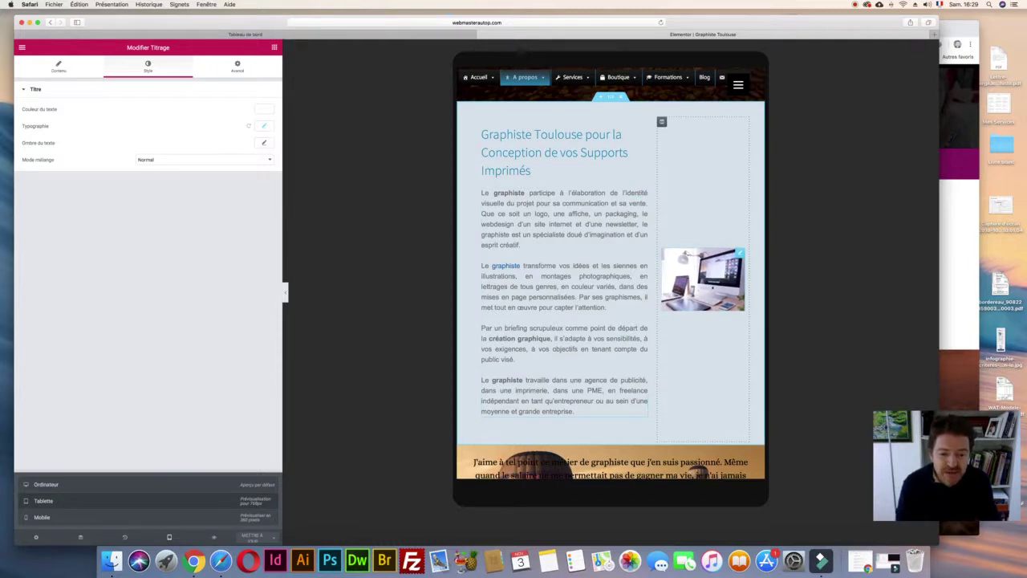
- In the desktop view, set the background overlay colour of the balloon testimonial section to black (#000000)
left_click(269, 485)
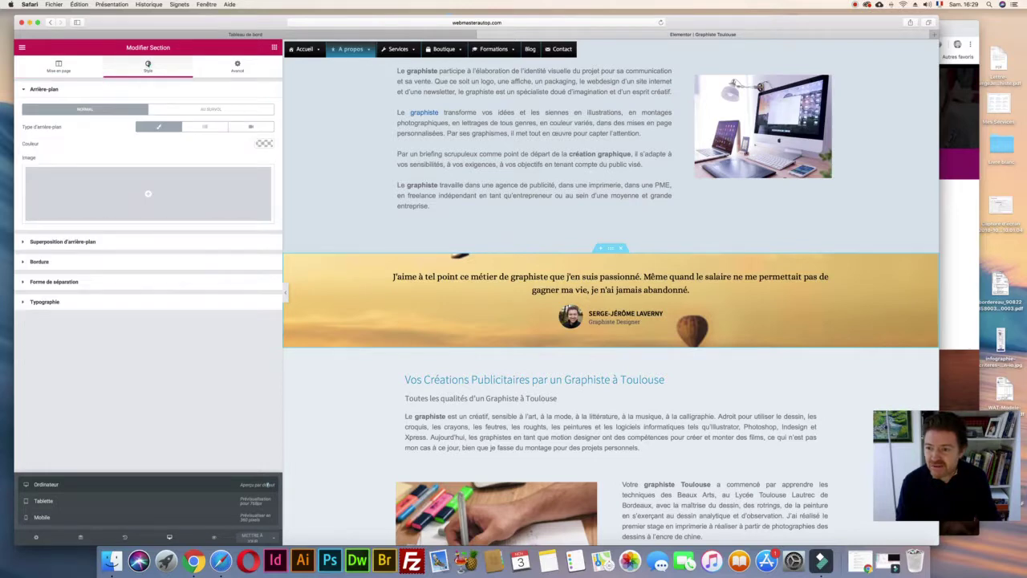
left_click(22, 241)
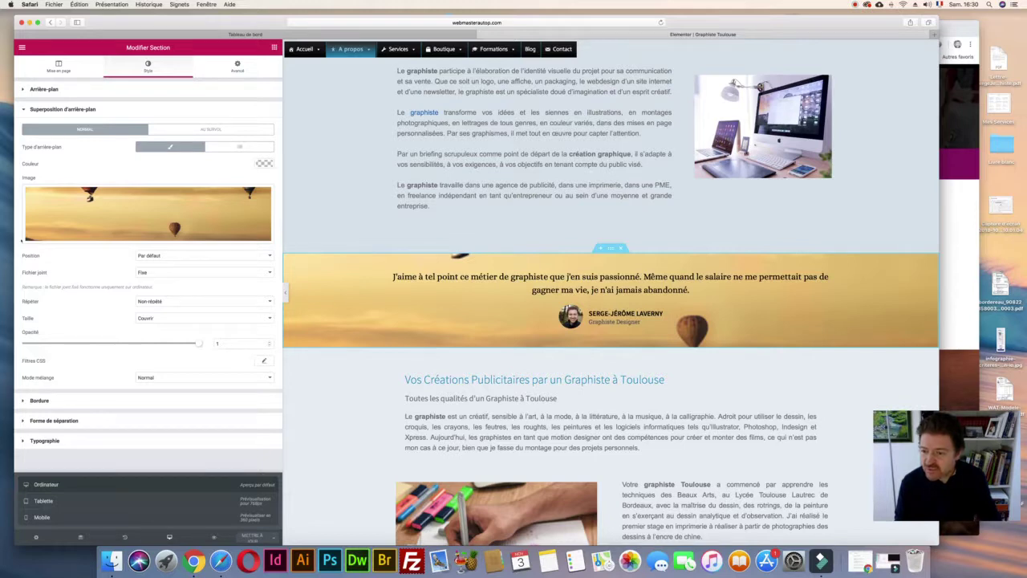
left_click(264, 163)
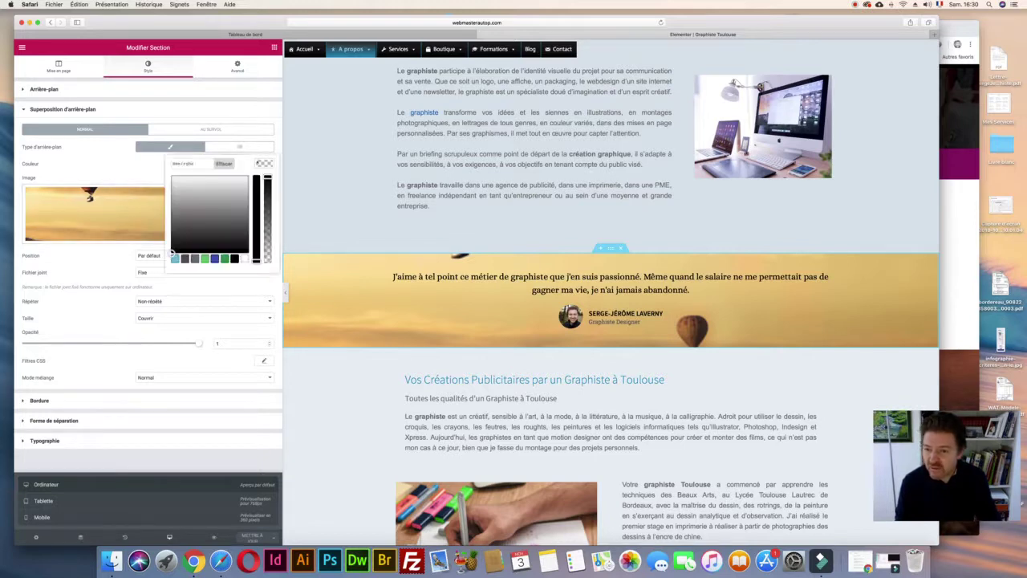
left_click(225, 221)
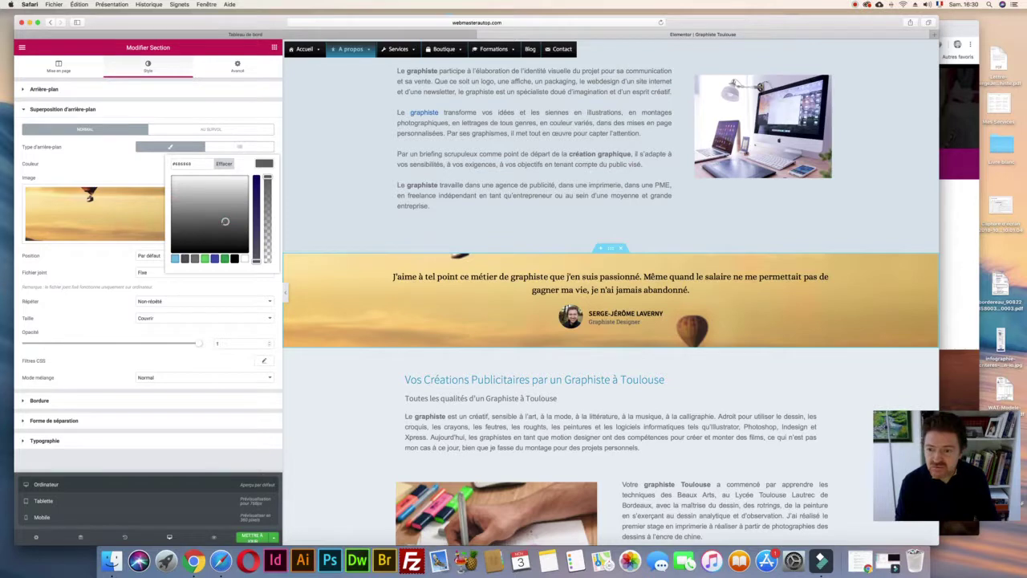
left_click_drag(225, 221, 172, 254)
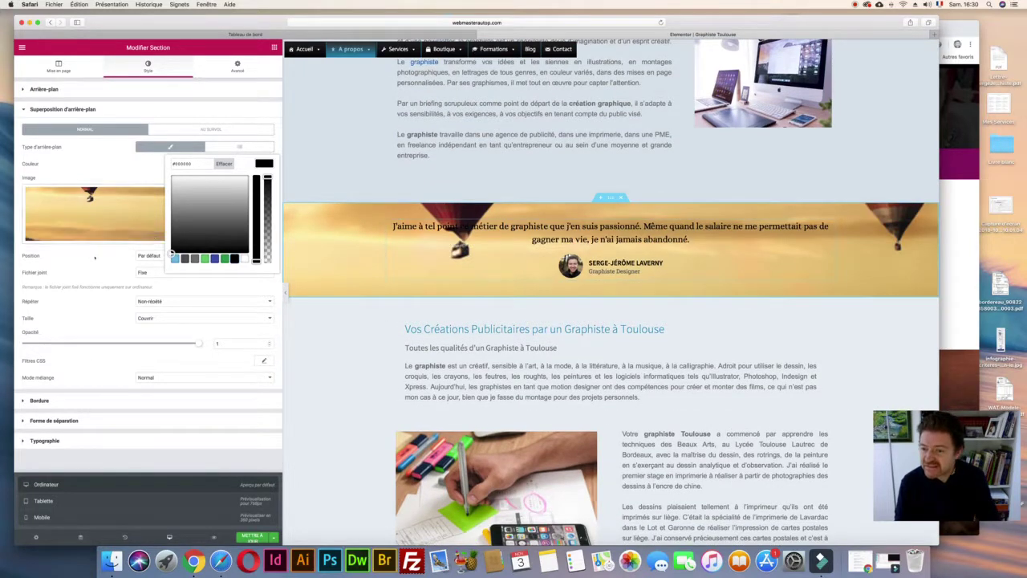
left_click(112, 157)
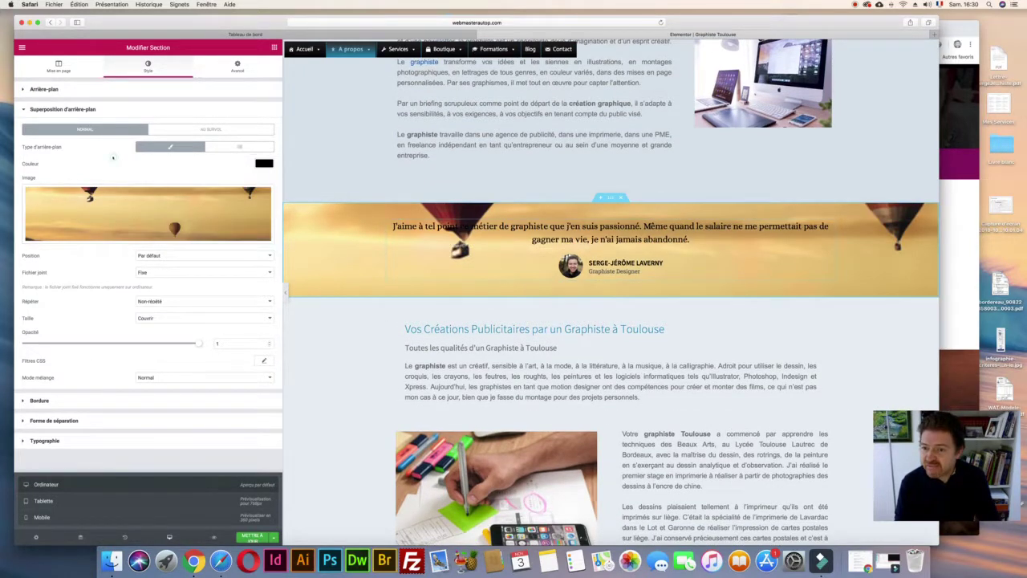
- Remove the balloon image from the testimonial section's background overlay
scroll(366, 259, "up", 2)
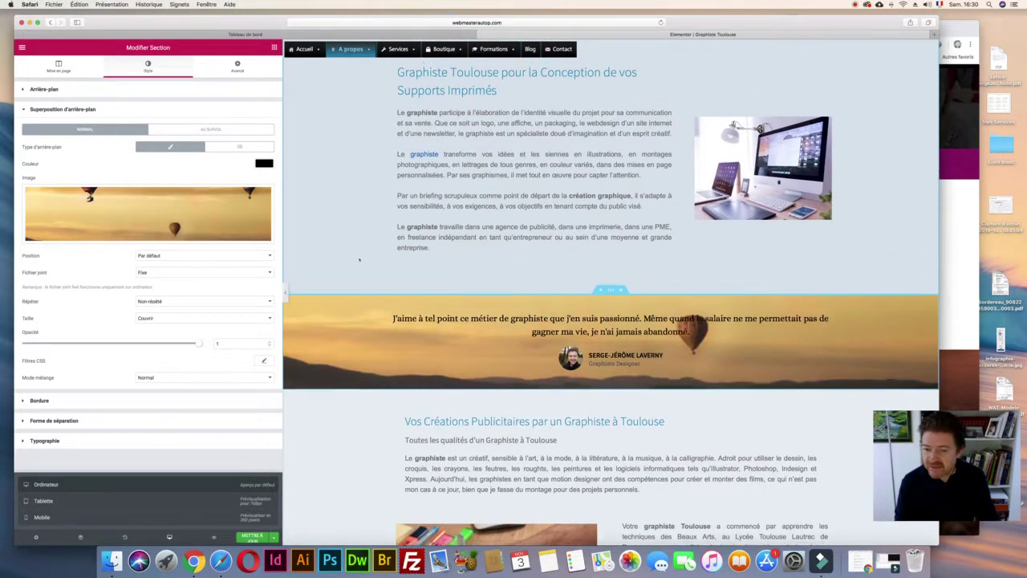
scroll(360, 258, "up", 2)
scroll(359, 259, "down", 3)
scroll(359, 259, "down", 1)
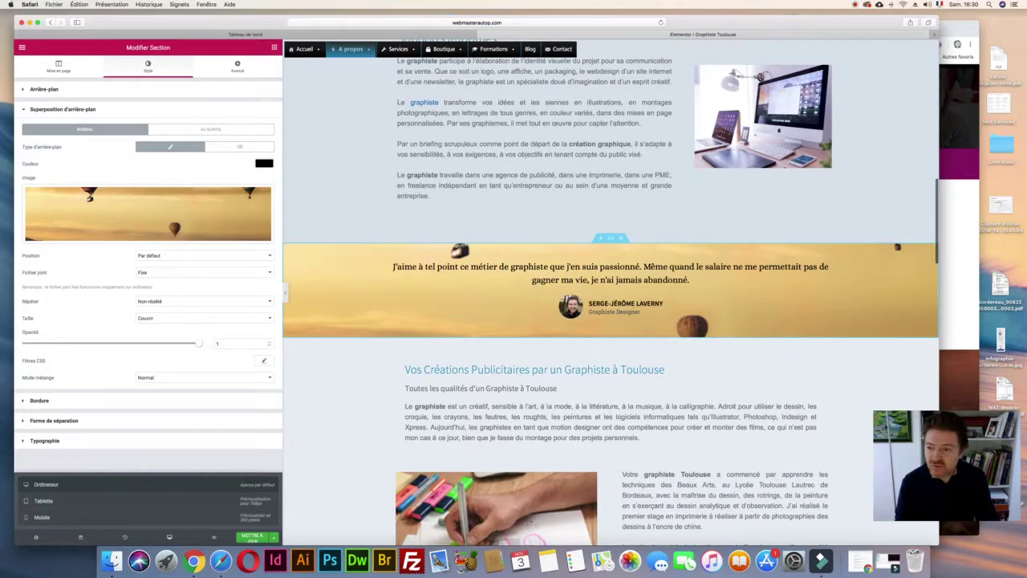
left_click(147, 234)
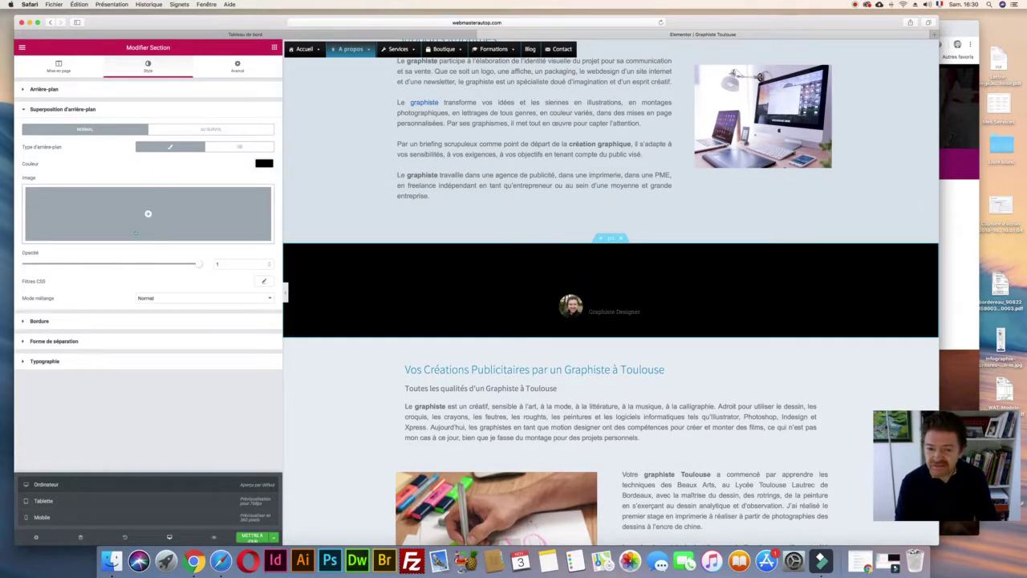
- Set the testimonial's quote text colour to white (#ffffff)
scroll(458, 280, "up", 1)
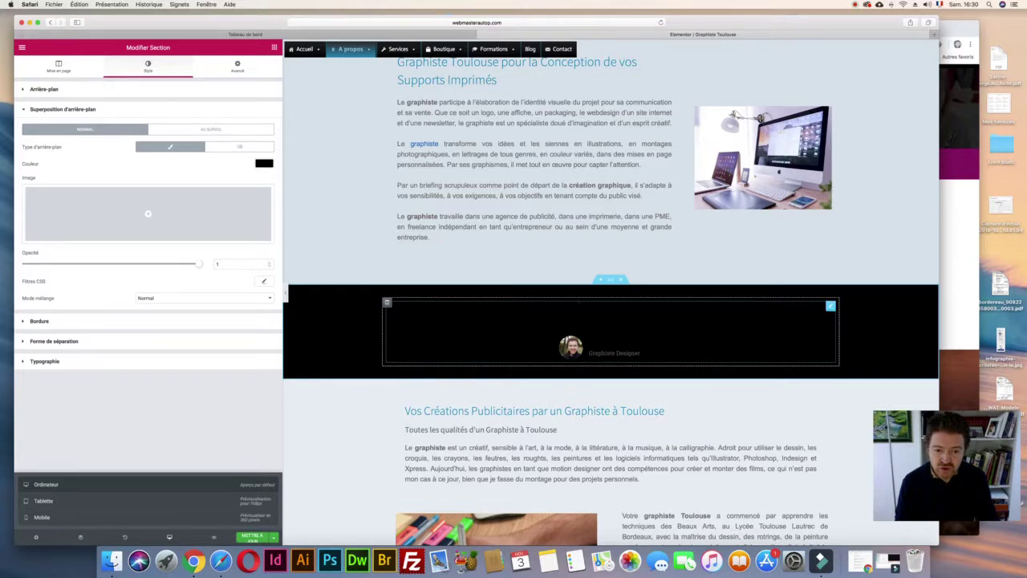
left_click(576, 304)
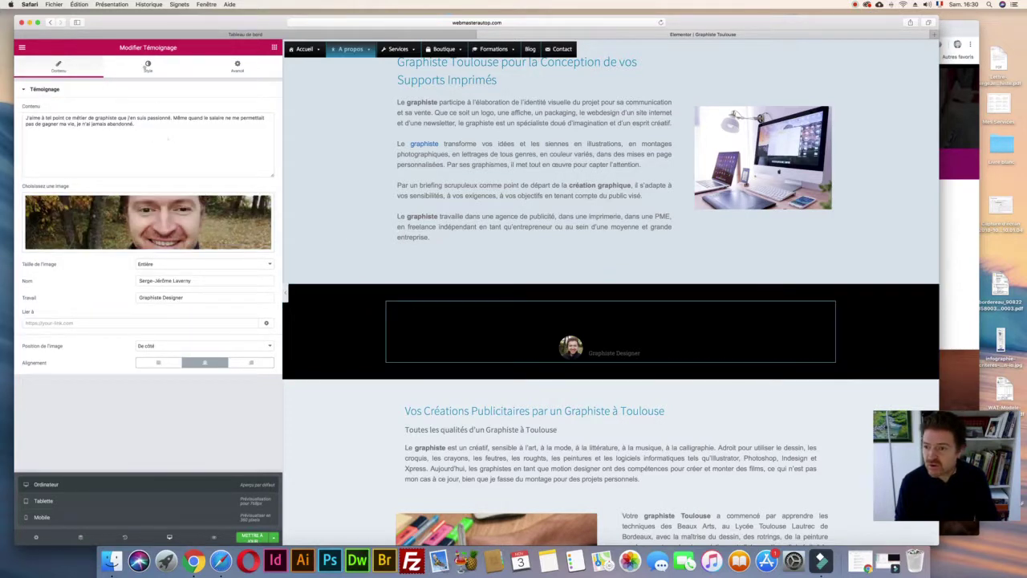
left_click(147, 66)
left_click(267, 108)
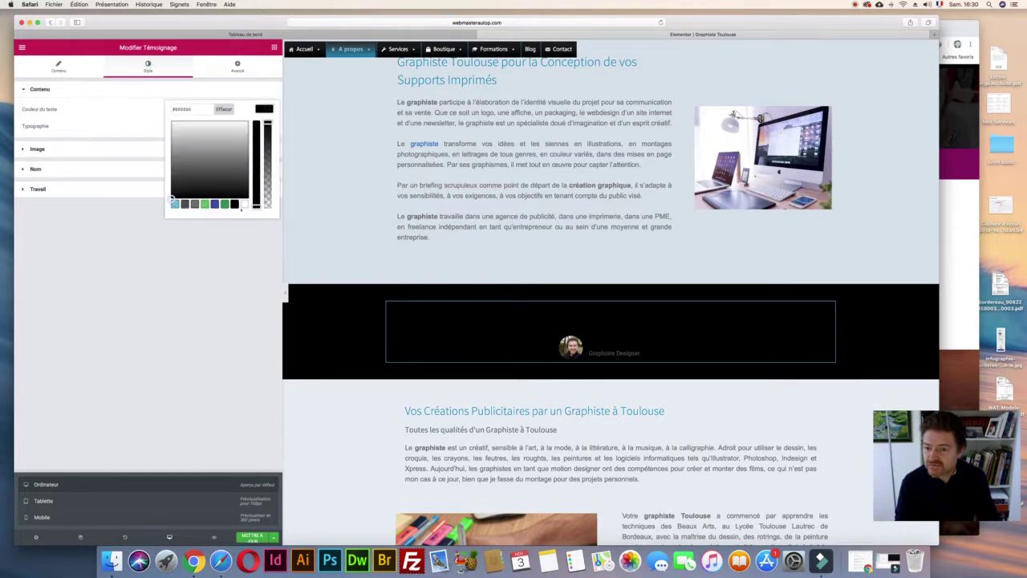
left_click(171, 121)
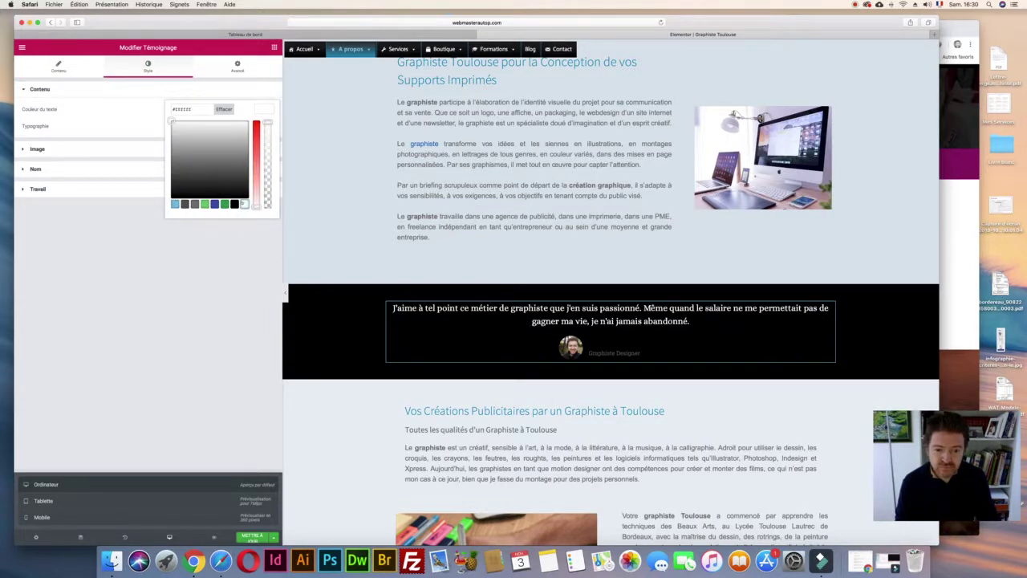
- Open the text colour setting for the testimonial's name
left_click(35, 169)
left_click(264, 148)
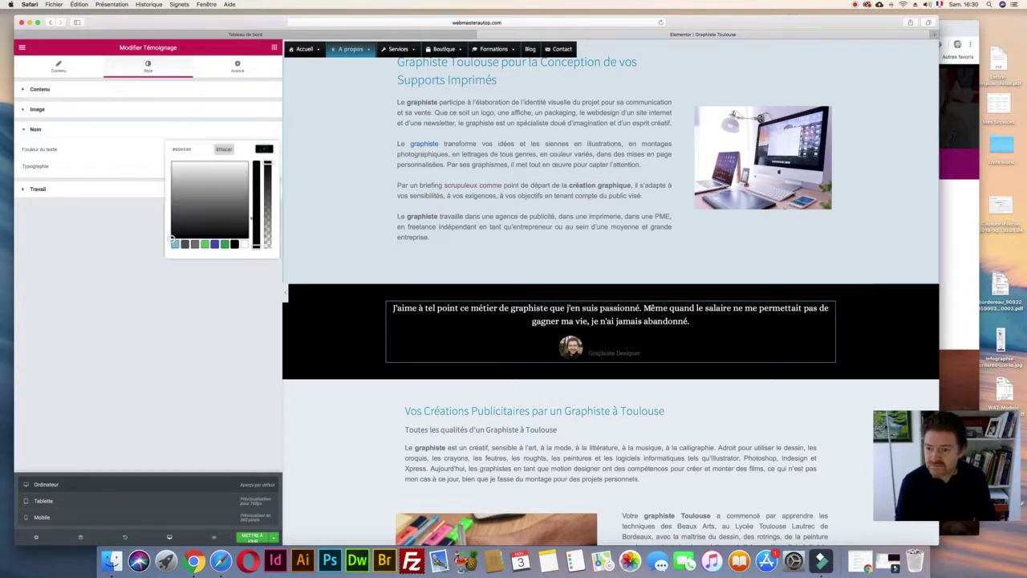
- Set the text colour of the testimonial's name to light grey, after trying white
left_click(244, 244)
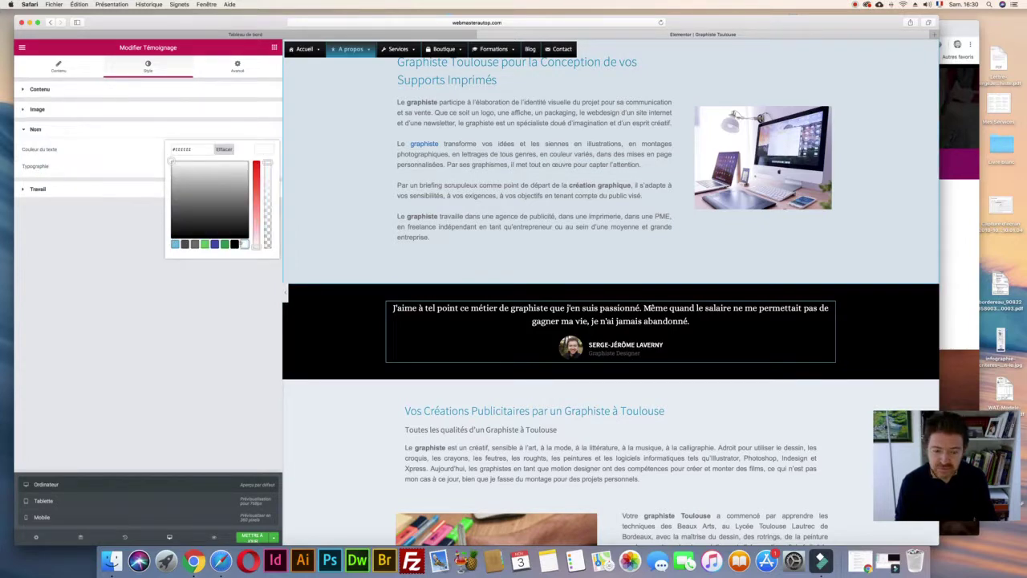
left_click(181, 183)
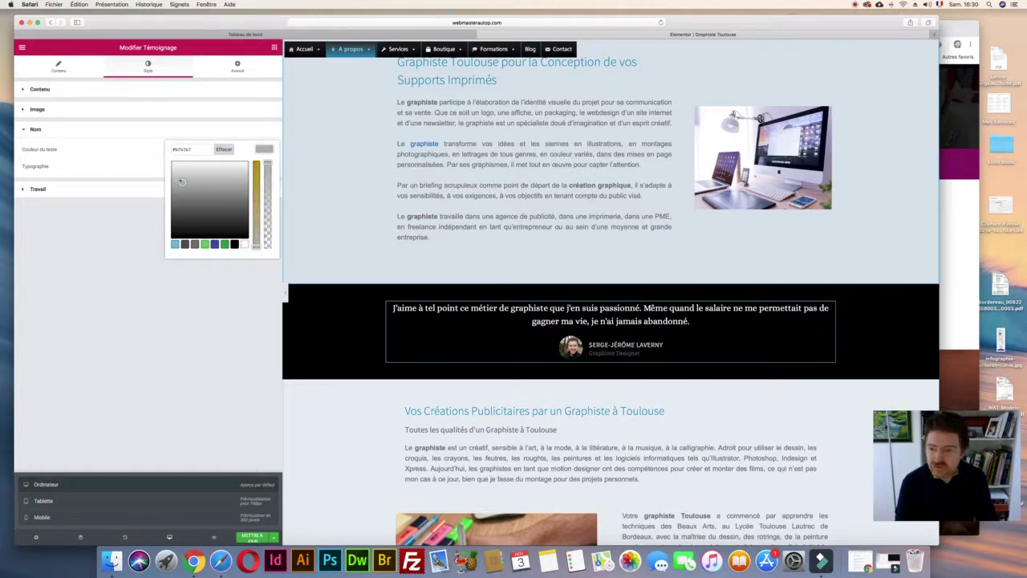
left_click(99, 197)
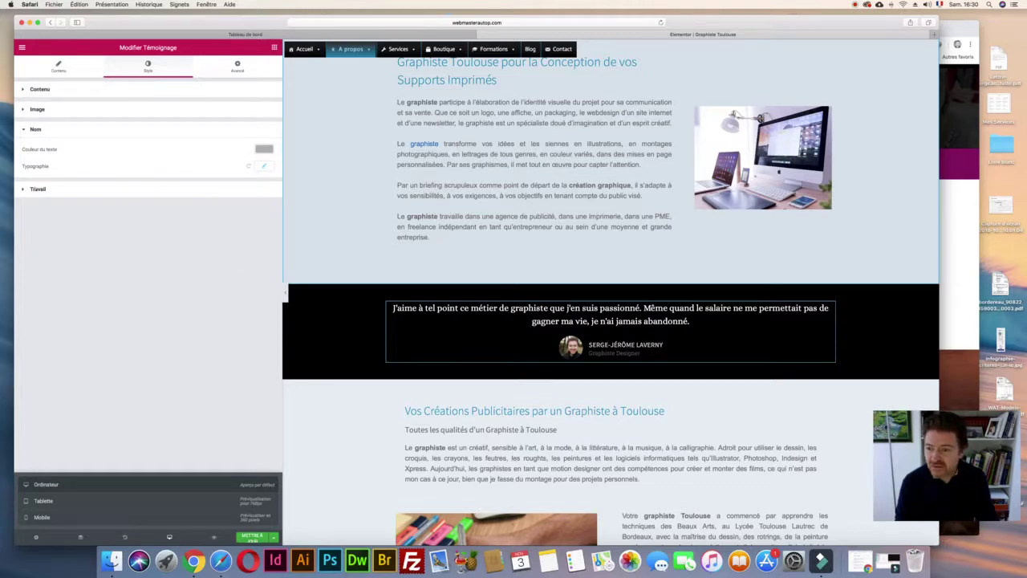
- Set the text colour of the testimonial's job title (Travail) to medium grey
left_click(38, 188)
left_click(264, 169)
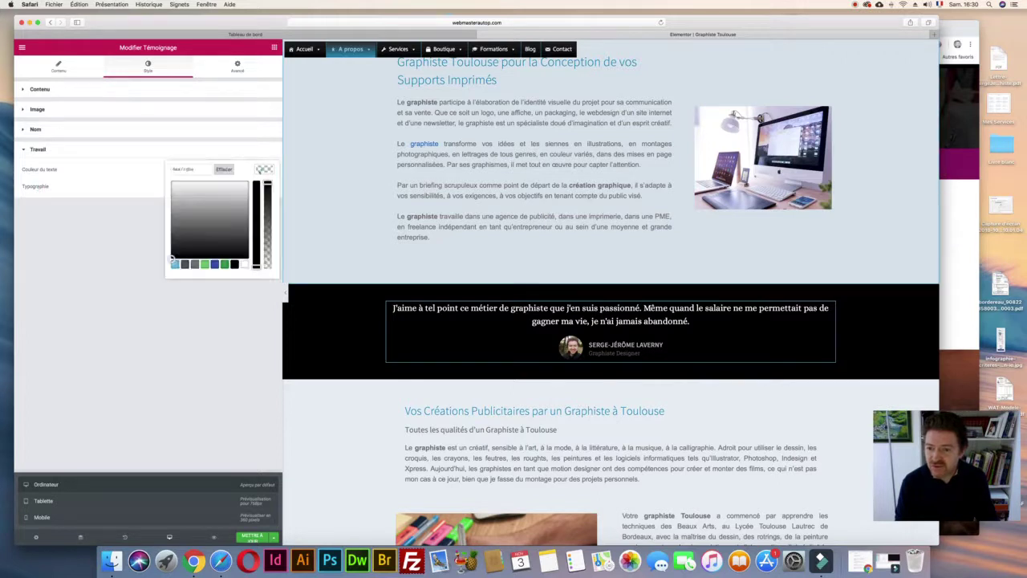
left_click(200, 191)
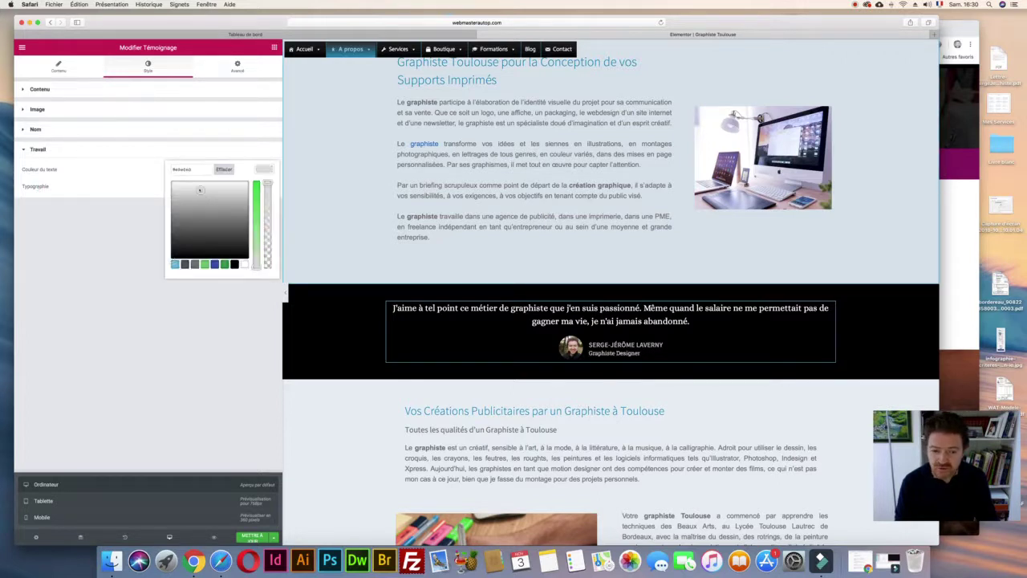
left_click(225, 194)
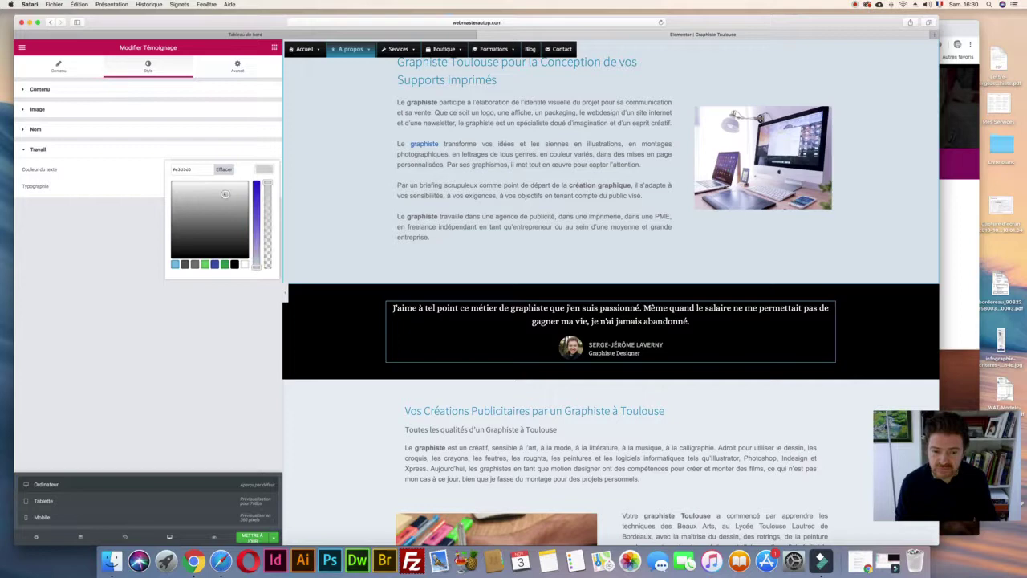
left_click_drag(225, 194, 231, 219)
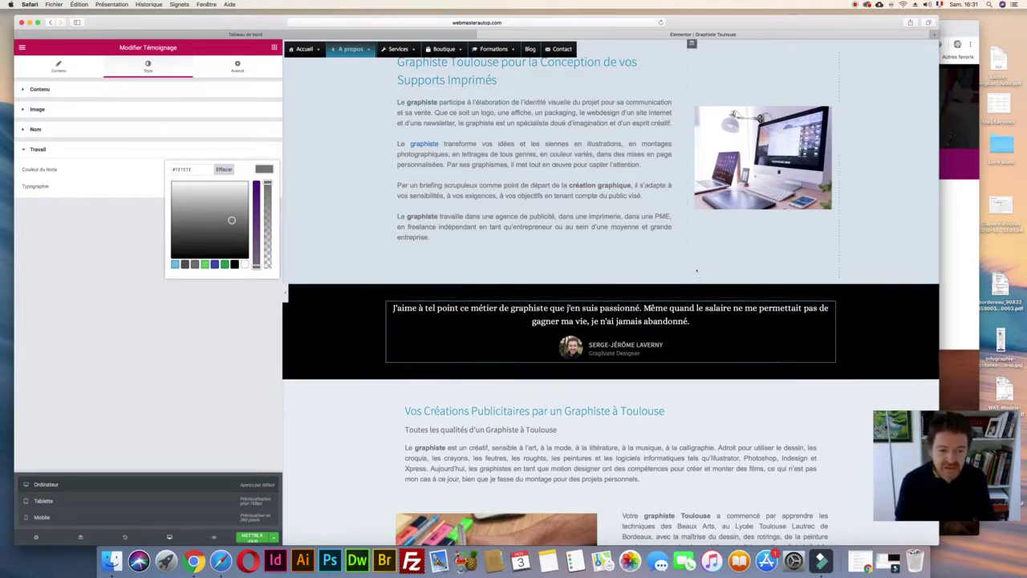
left_click(148, 64)
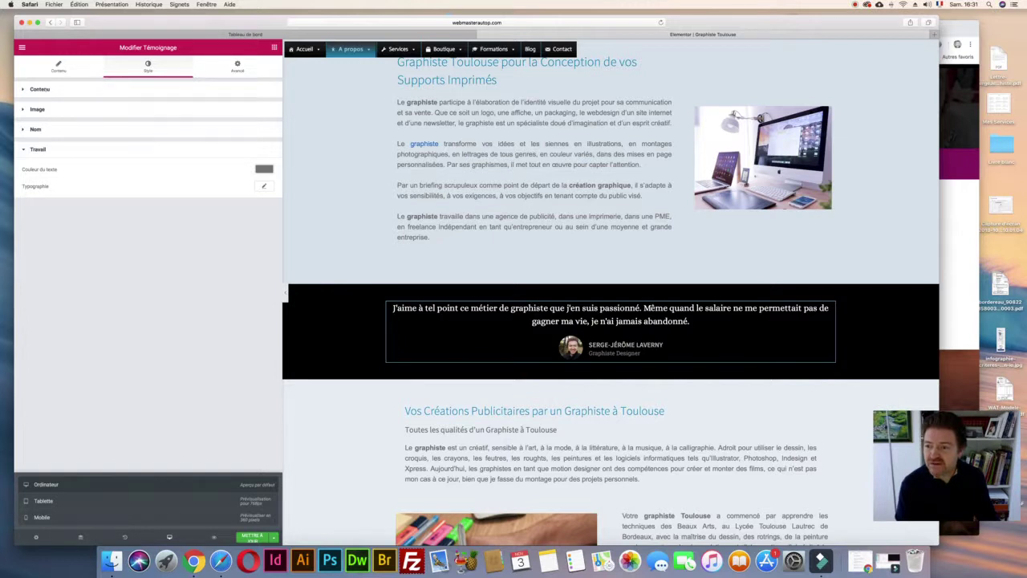
- Set the font size of the testimonial's quote text to 1.1 em in its content typography
left_click(39, 89)
left_click(262, 125)
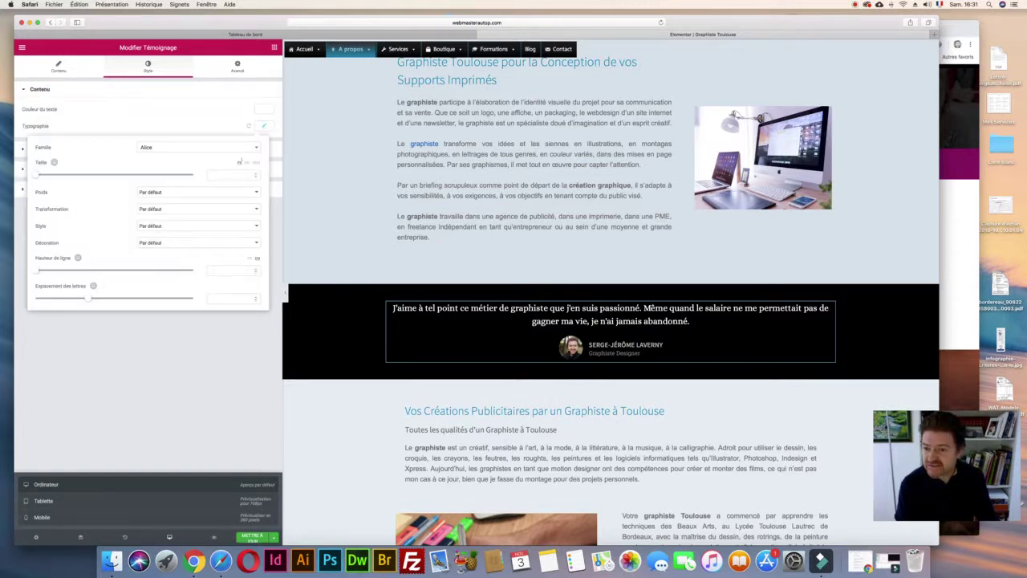
left_click_drag(40, 174, 49, 174)
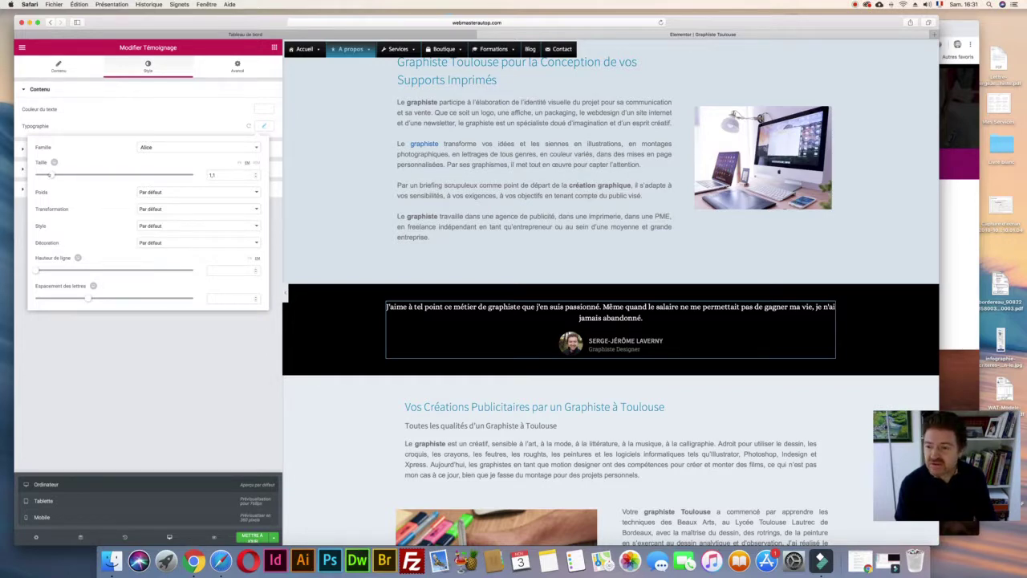
left_click(114, 119)
- Try left alignment on the testimonial and restore its centred alignment
left_click(58, 66)
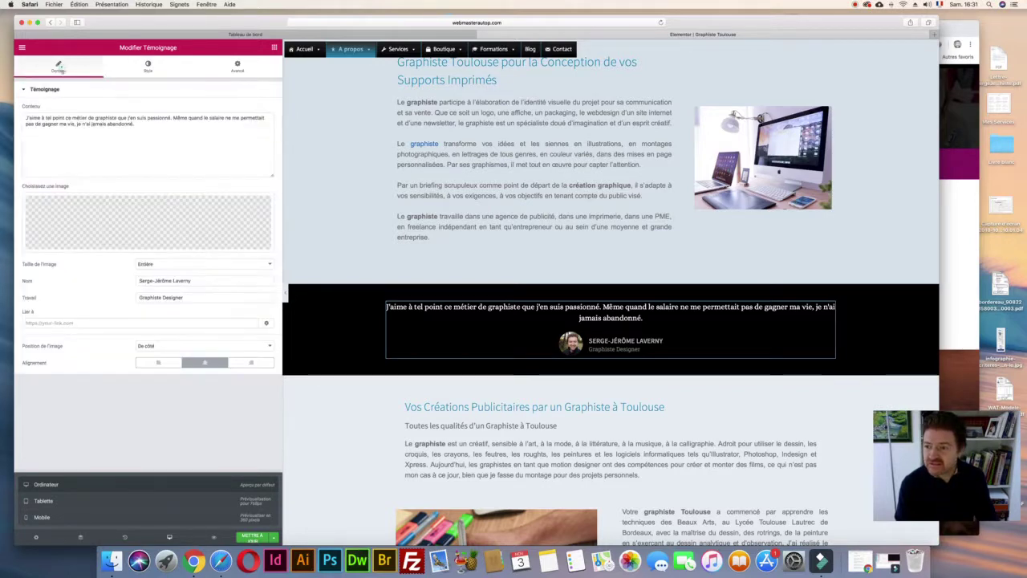
left_click(158, 363)
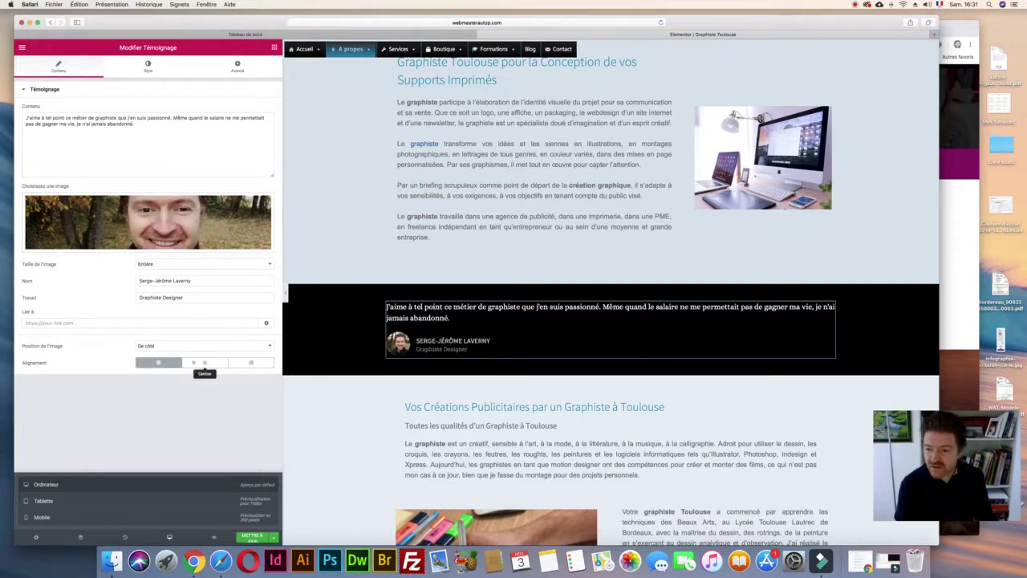
left_click(205, 362)
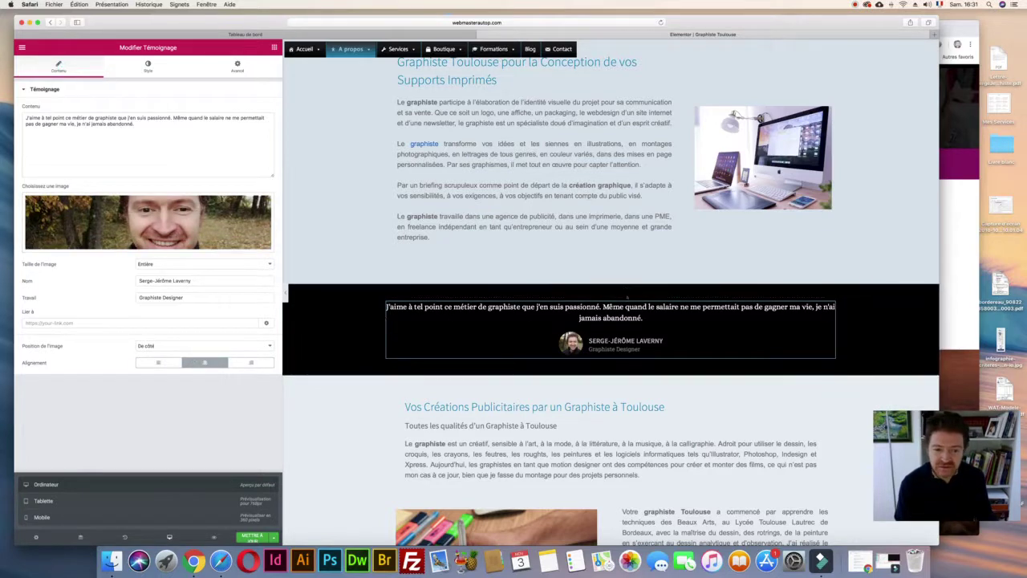
left_click(610, 279)
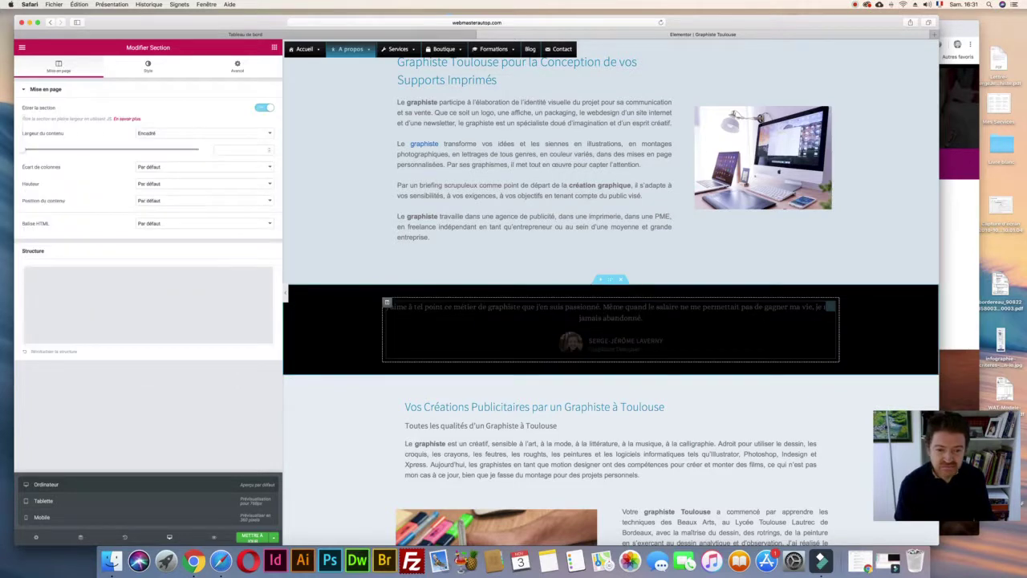
left_click(828, 306)
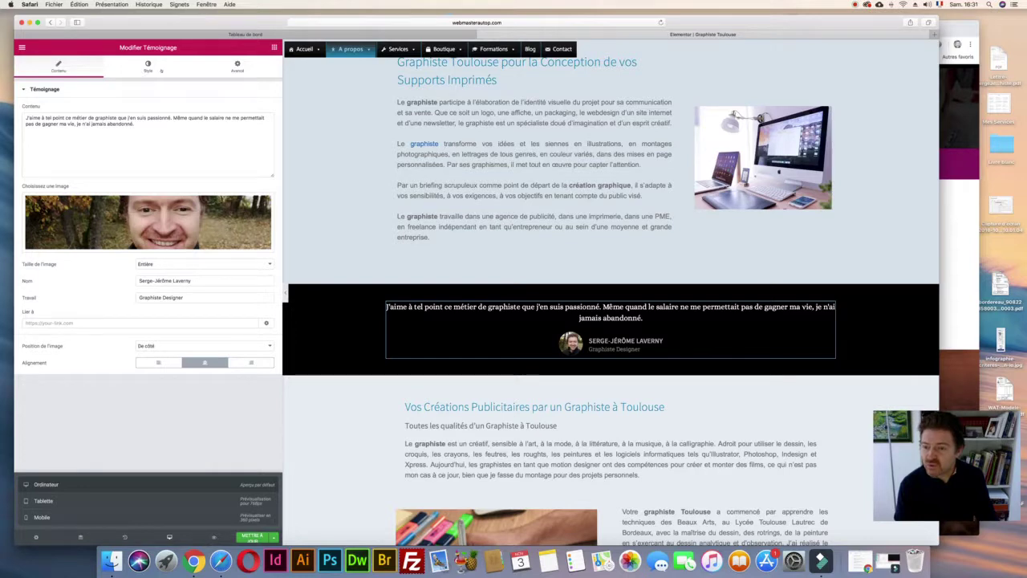
left_click(146, 69)
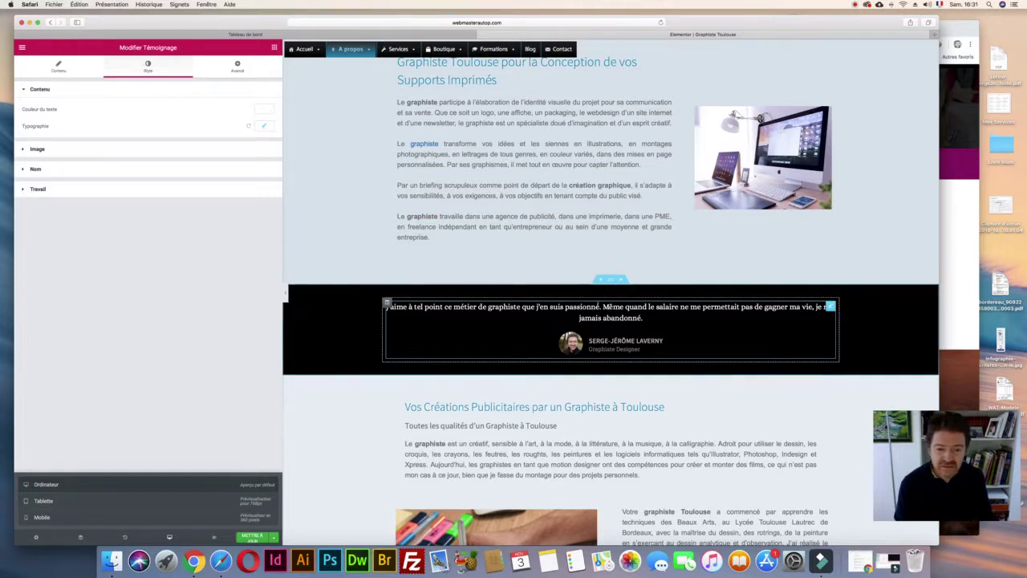
- Set the inner padding of the black testimonial section to 4% above and 4% below
left_click(610, 280)
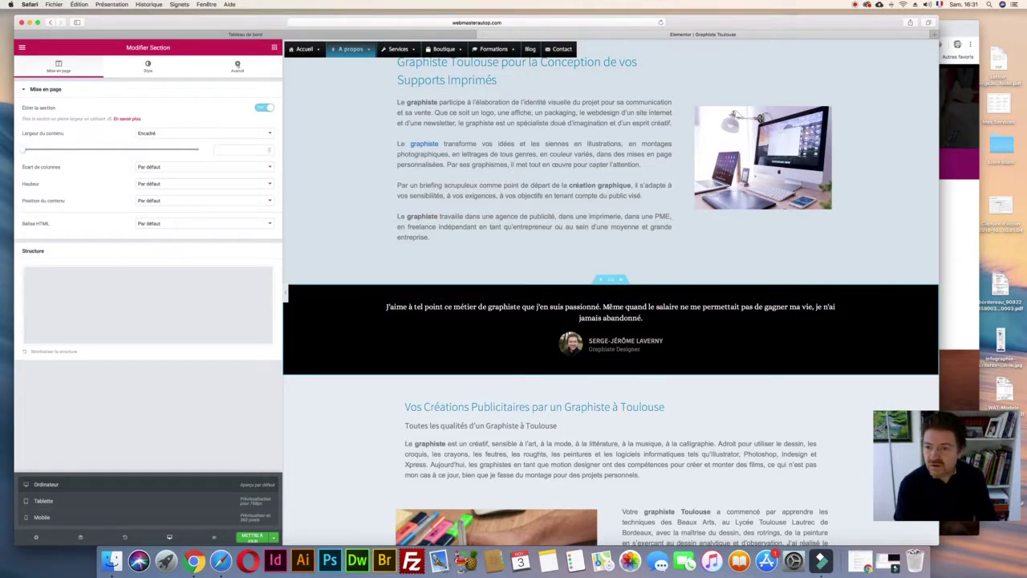
left_click(238, 66)
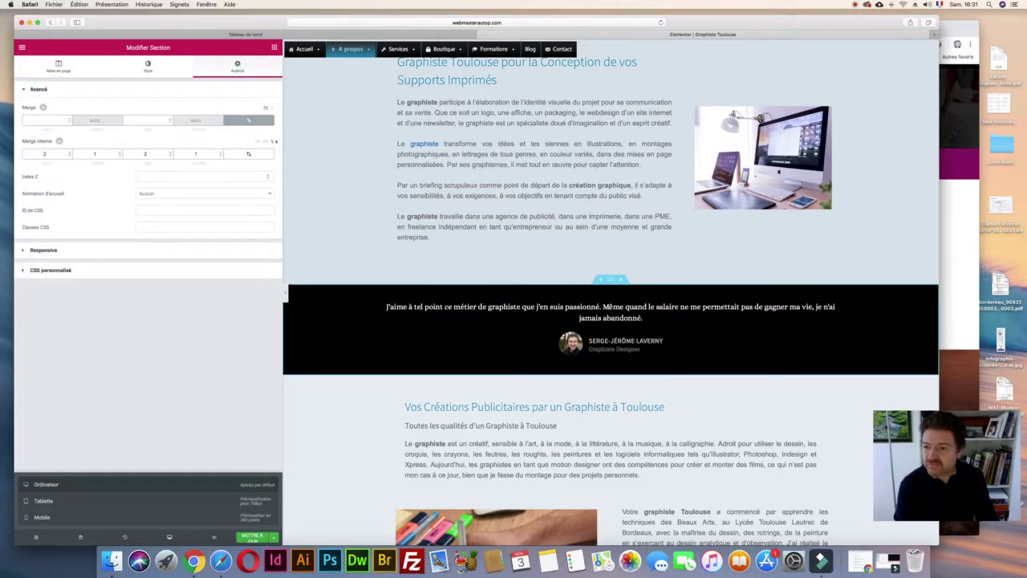
left_click(68, 151)
left_click(68, 152)
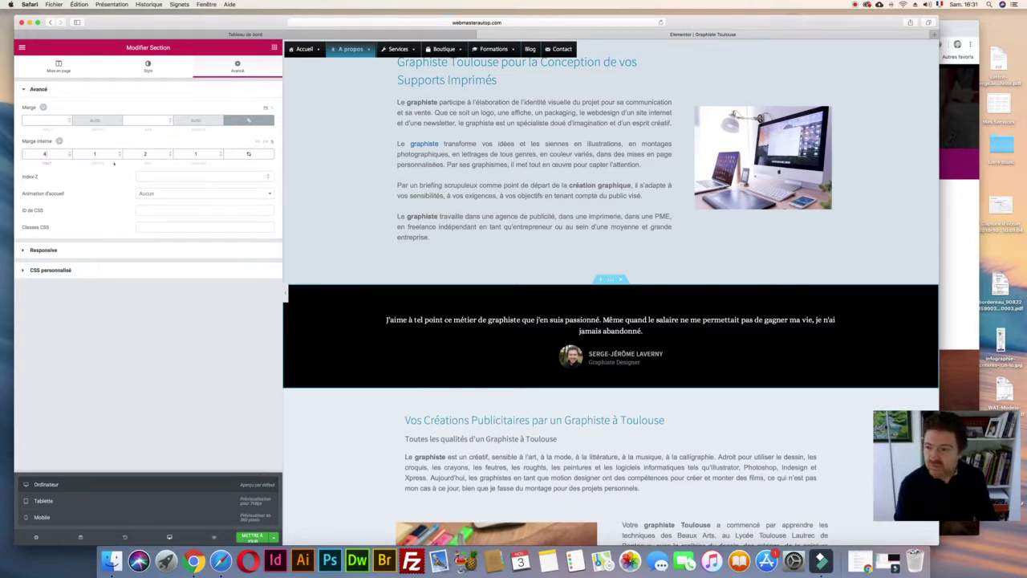
left_click(170, 152)
left_click(170, 152)
- Change the background colour of the "Graphiste Toulouse pour la Conception de vos Supports Imprimés" section to translucent white and save the page
scroll(511, 231, "up", 3)
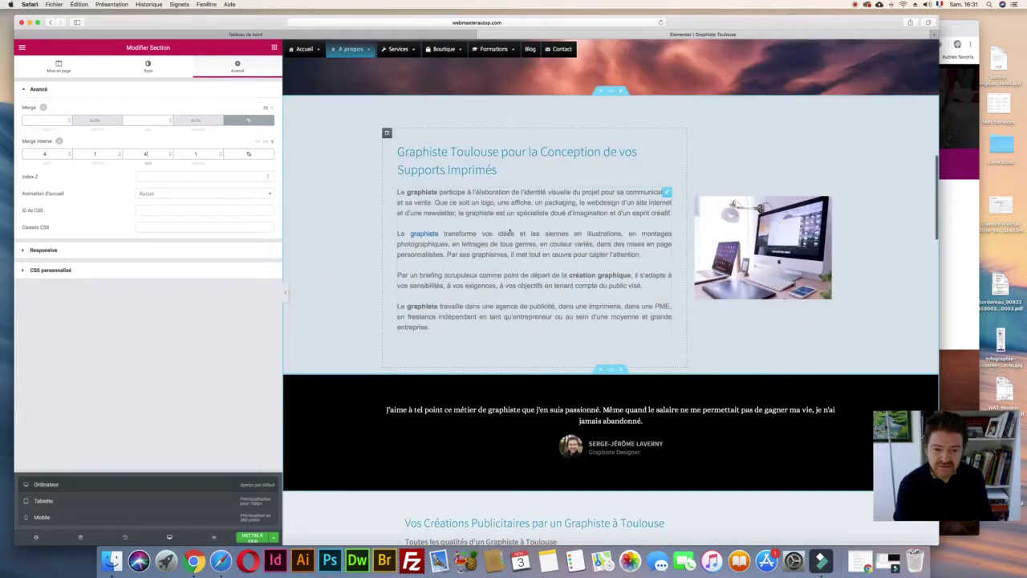
scroll(508, 231, "up", 5)
scroll(507, 230, "down", 6)
scroll(507, 231, "up", 8)
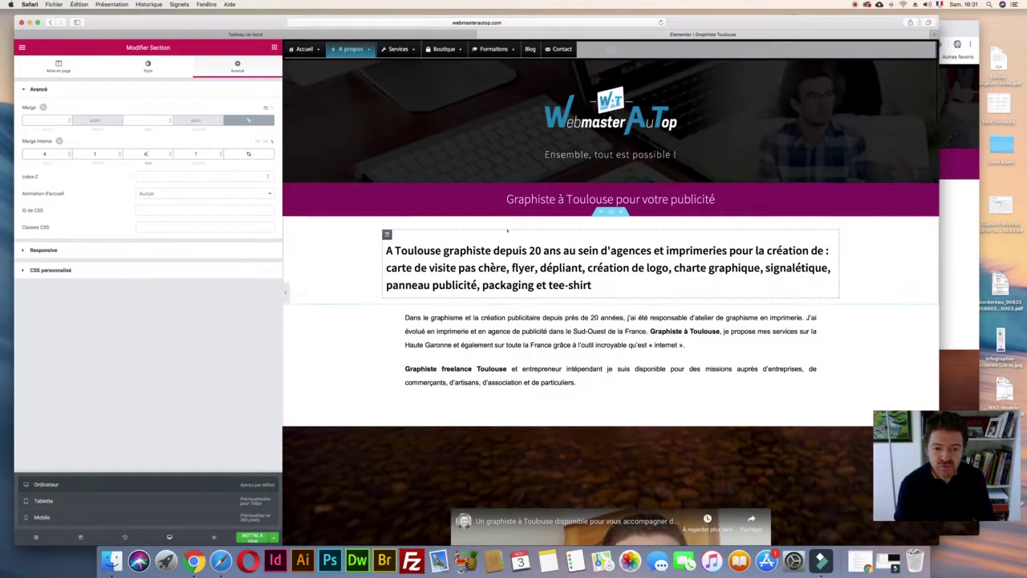
scroll(507, 231, "down", 18)
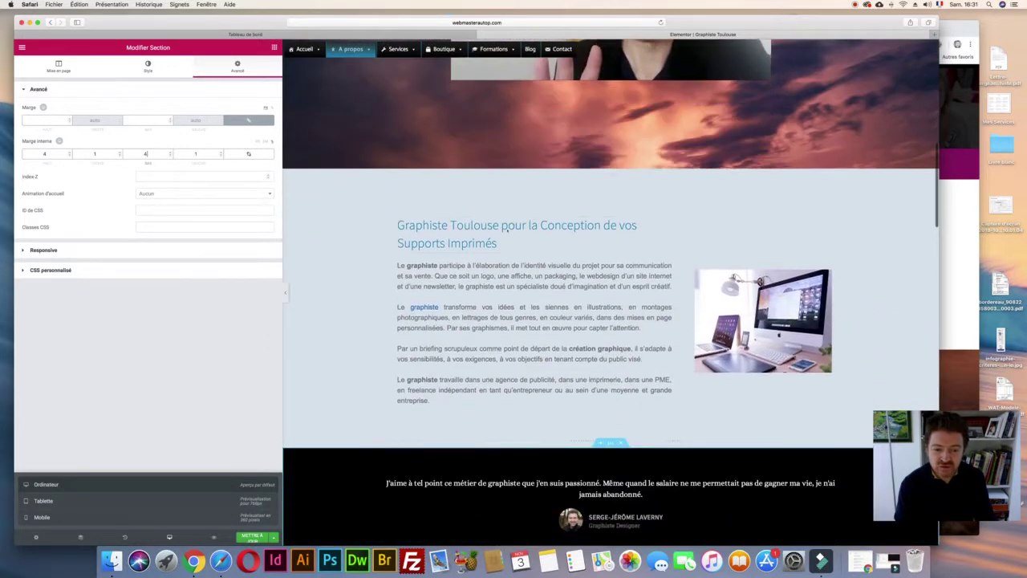
left_click(610, 161)
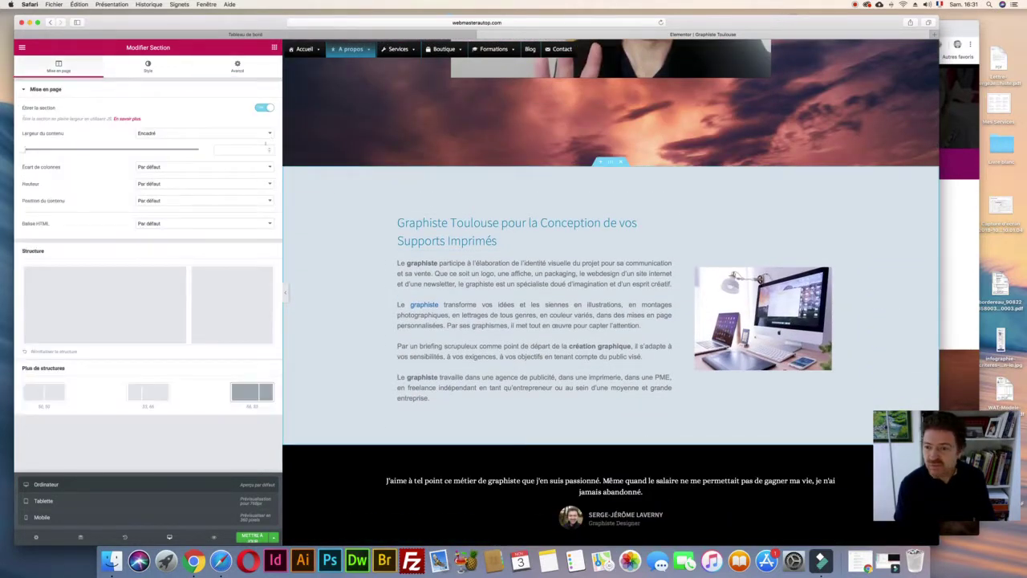
left_click(147, 66)
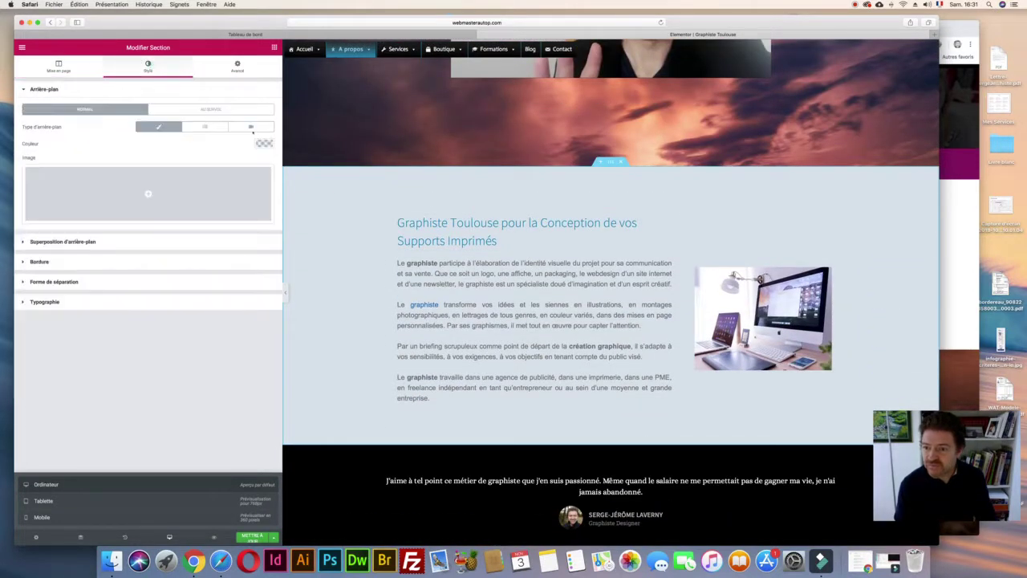
left_click(264, 143)
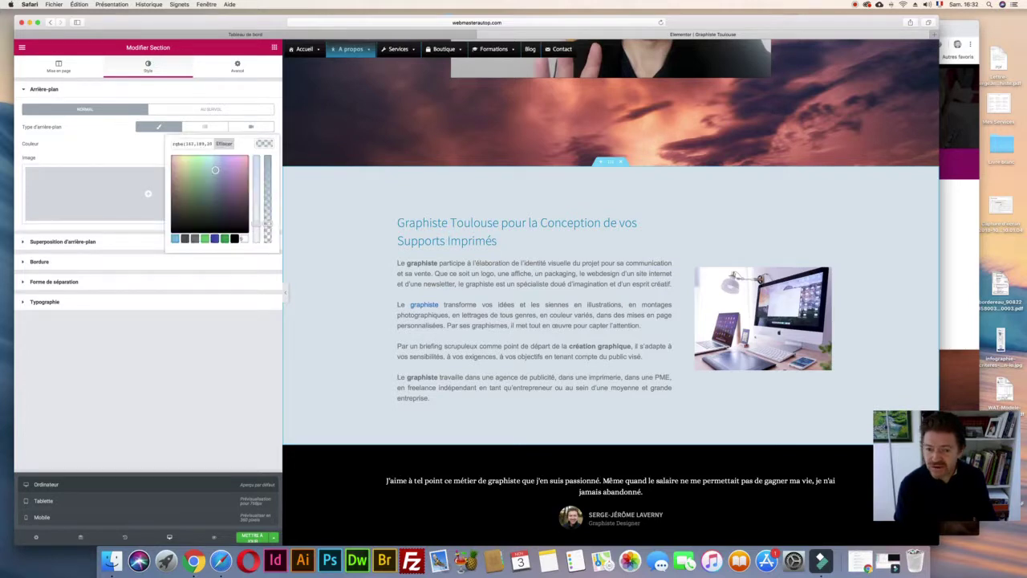
left_click(244, 238)
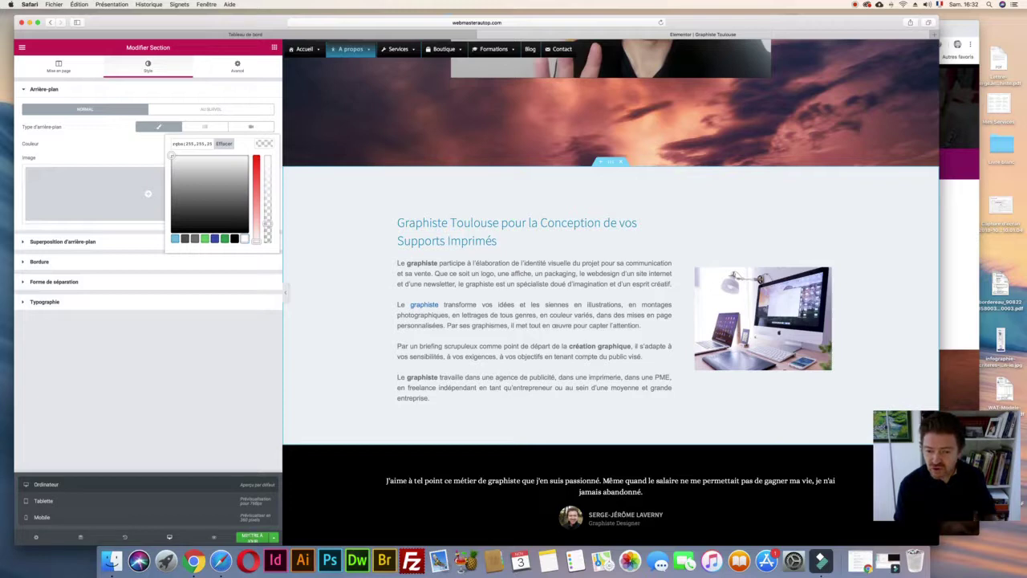
left_click(365, 301)
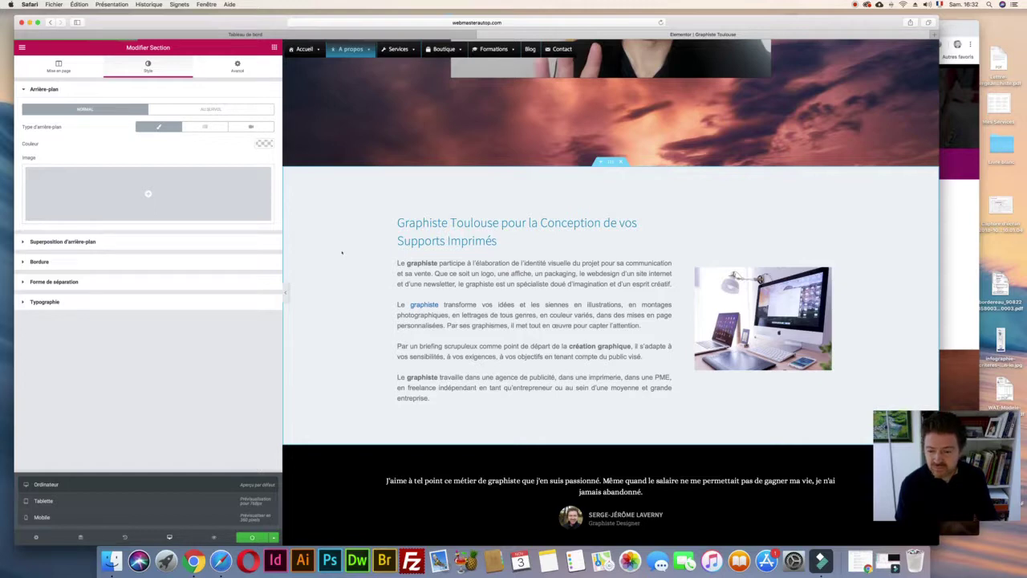
- Switch to the tablet preview and examine how the "Conception de vos Supports Imprimés" section is laid out
scroll(342, 253, "down", 5)
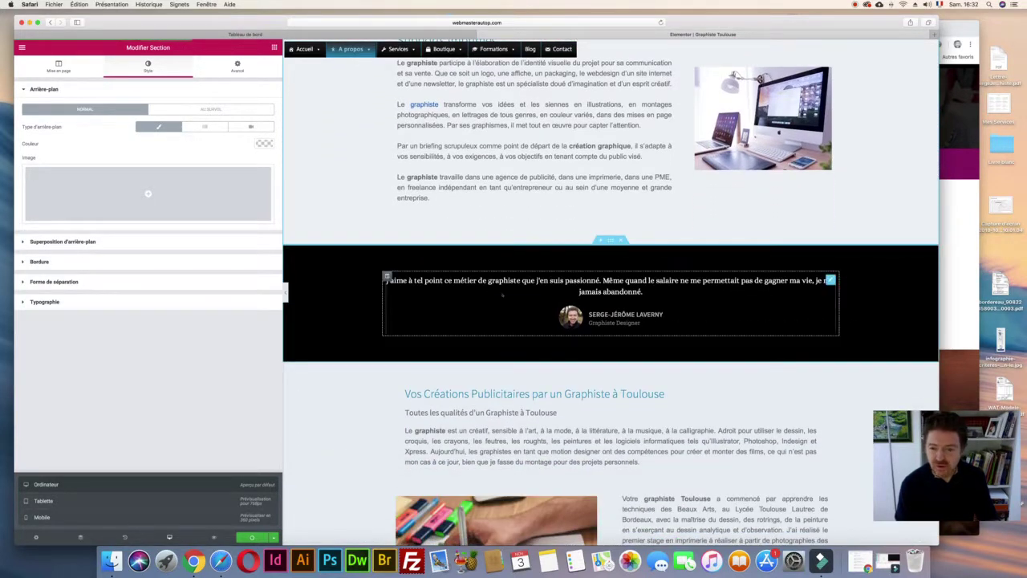
left_click(152, 498)
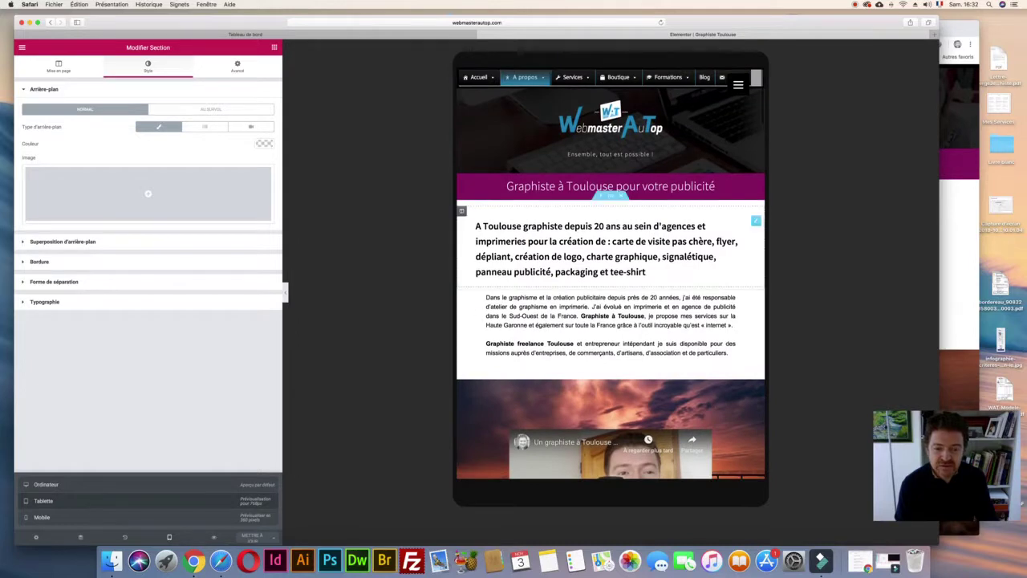
scroll(541, 359, "down", 5)
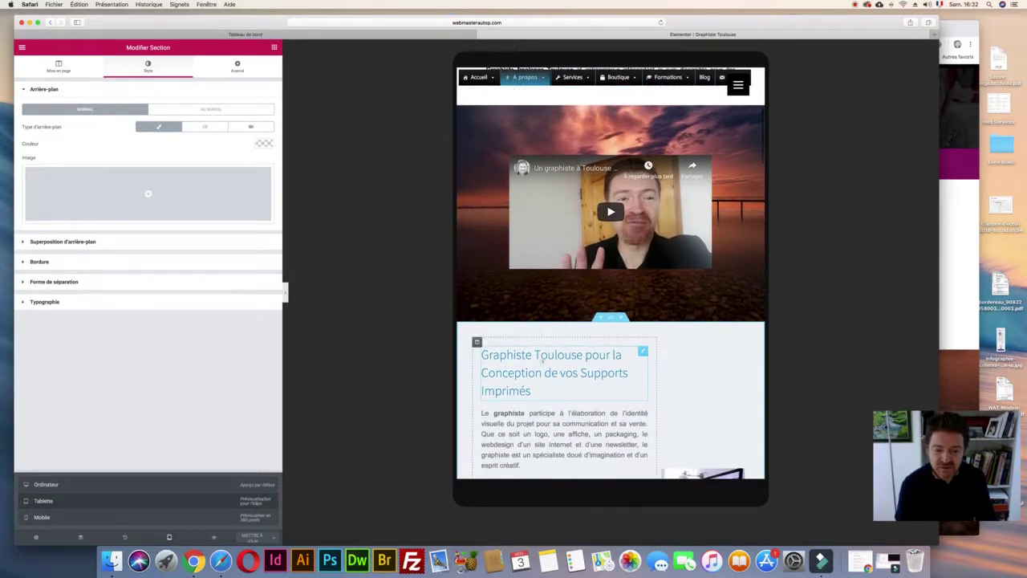
left_click(542, 358)
scroll(542, 358, "down", 5)
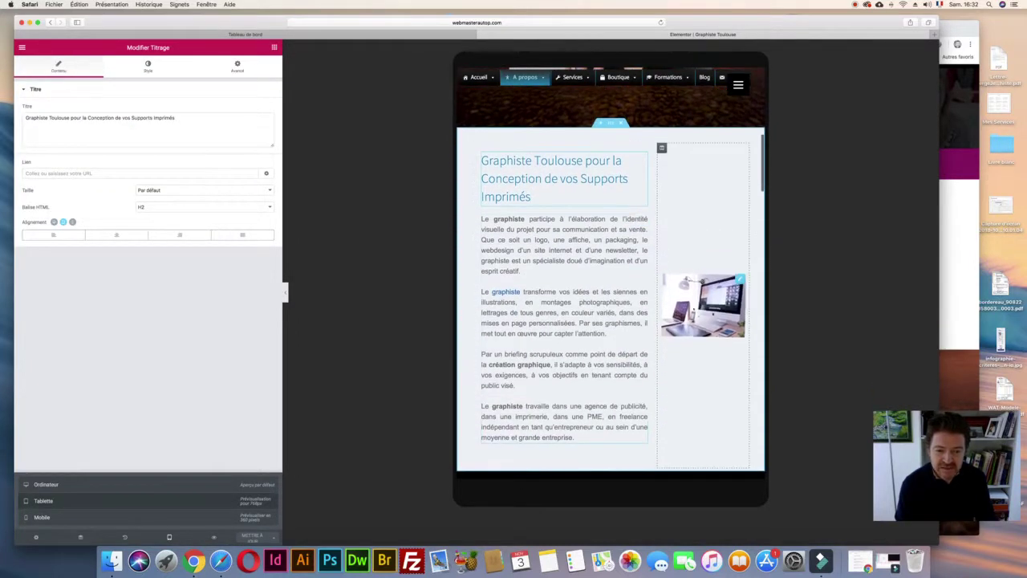
left_click(530, 196)
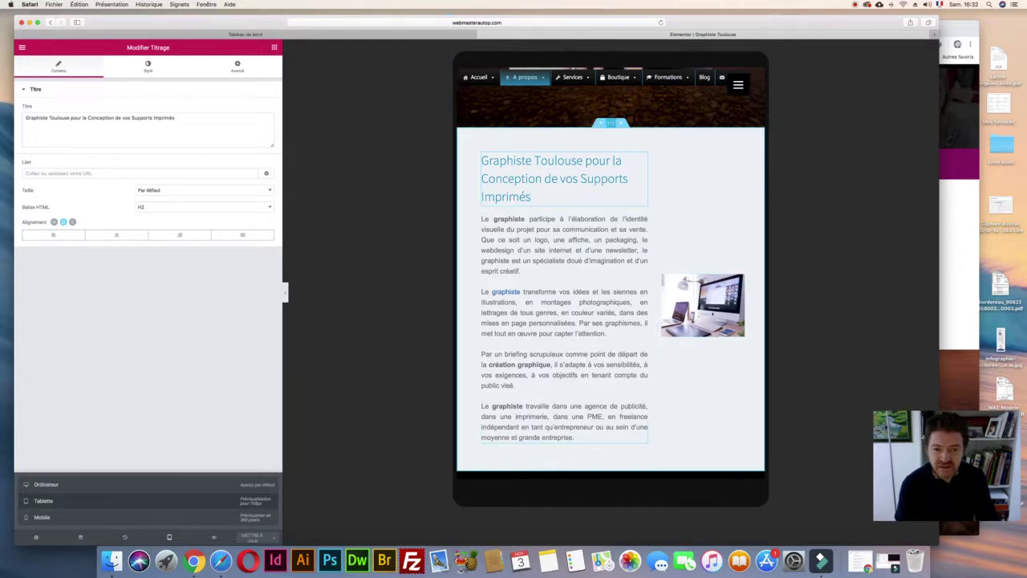
- Change the column structure of the "Conception de vos Supports Imprimés" section to 50/50 after comparing the other two-column structures
left_click(610, 122)
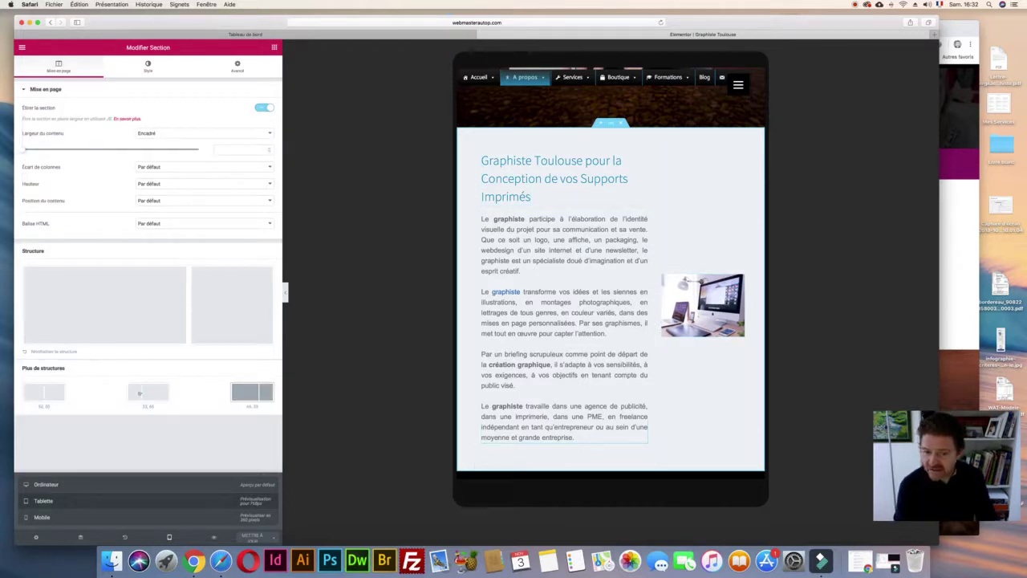
left_click(141, 393)
left_click(247, 391)
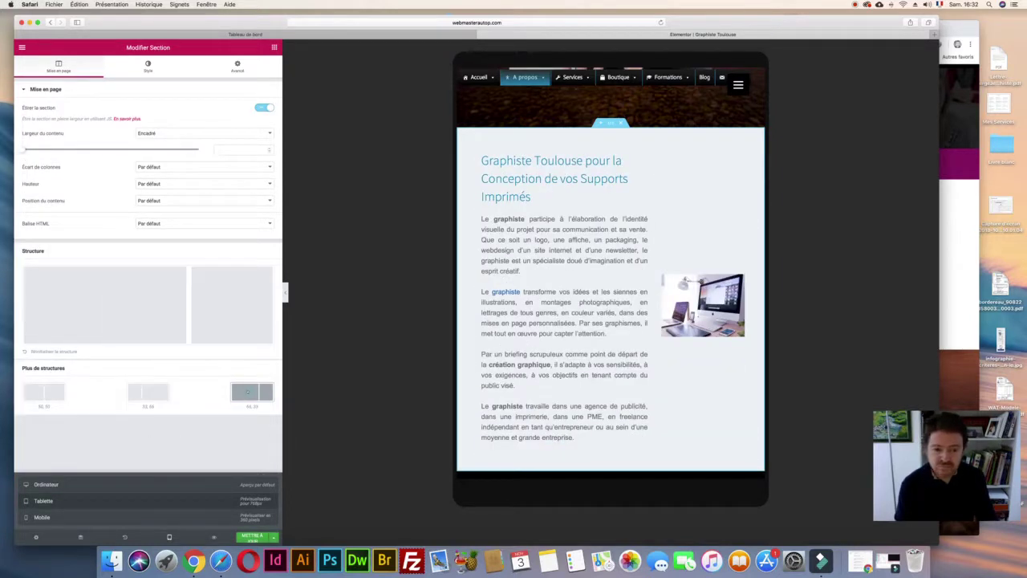
left_click(40, 393)
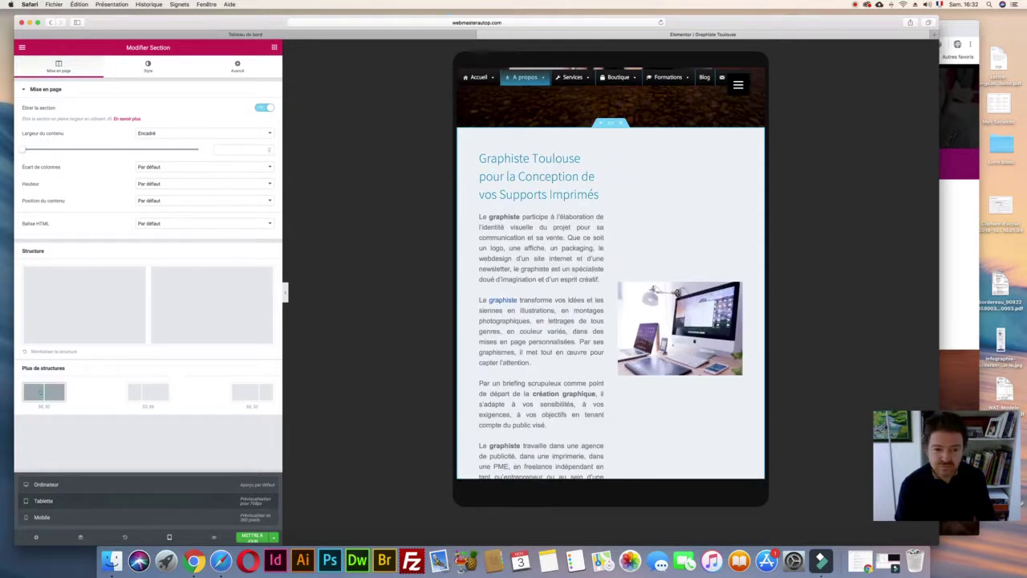
- Change the "Conception de vos Supports Imprimés" section to the 66/33 column structure and align the image column's content to the top (Haut)
left_click(245, 391)
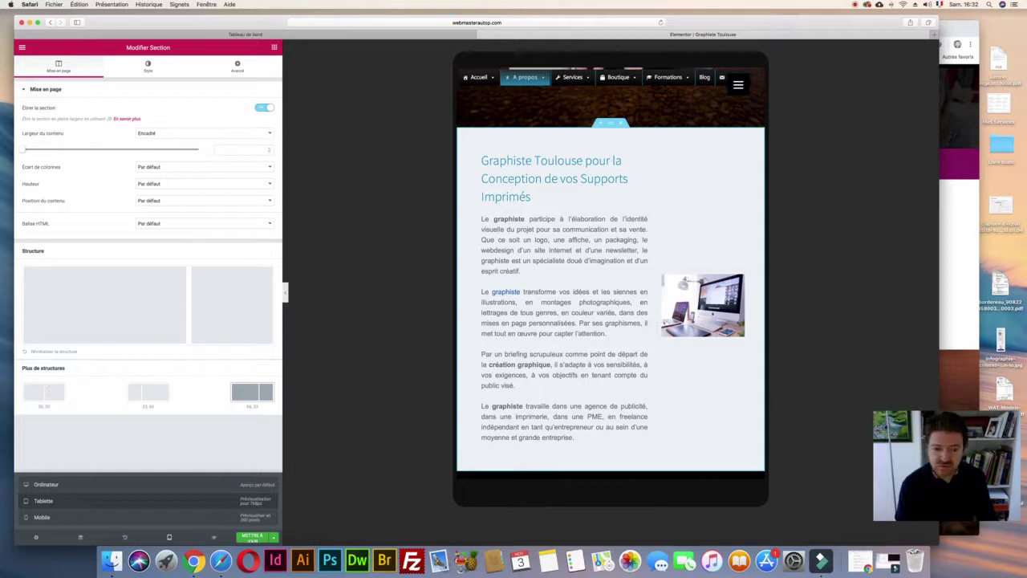
left_click(661, 148)
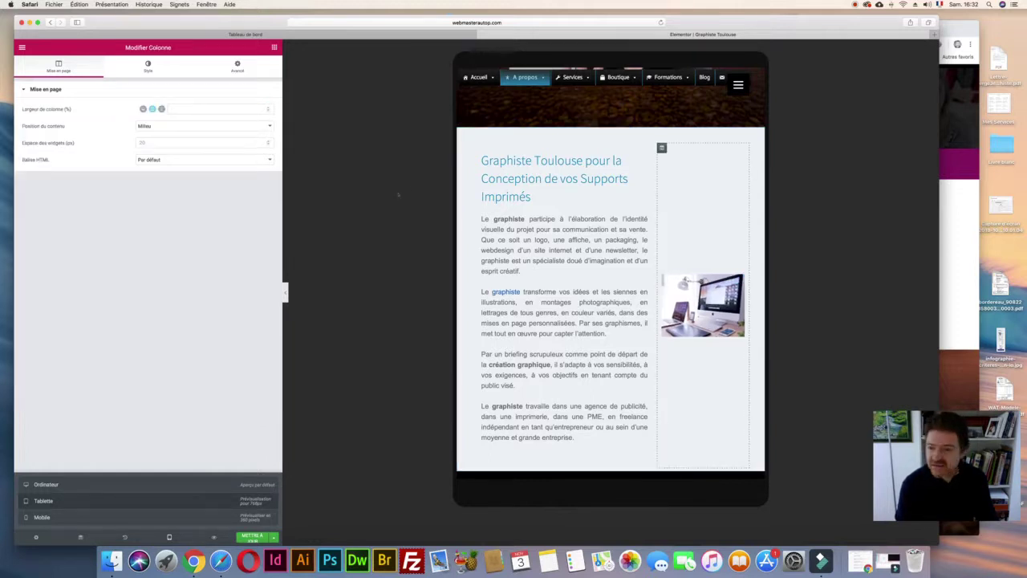
left_click(150, 126)
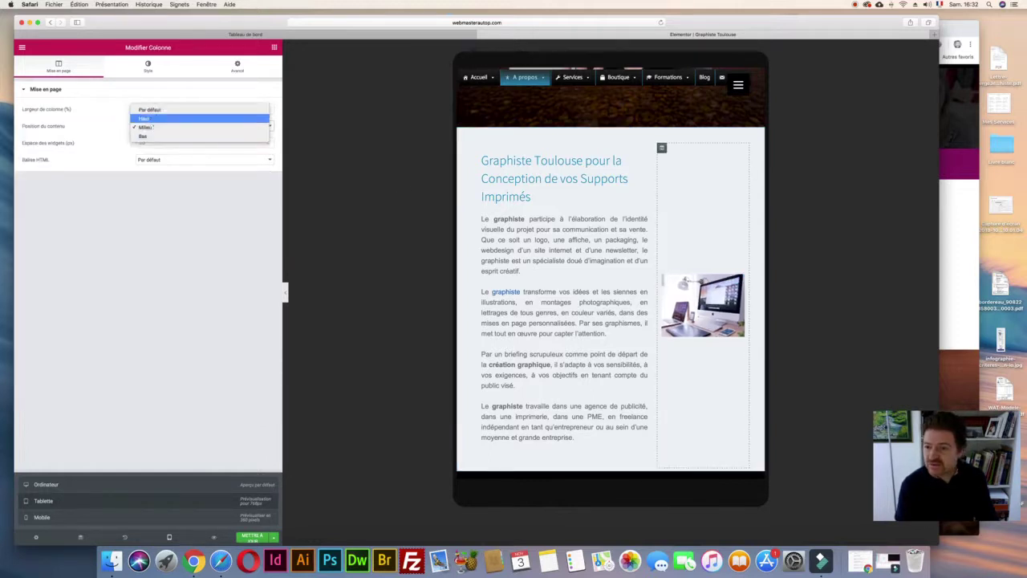
left_click(157, 117)
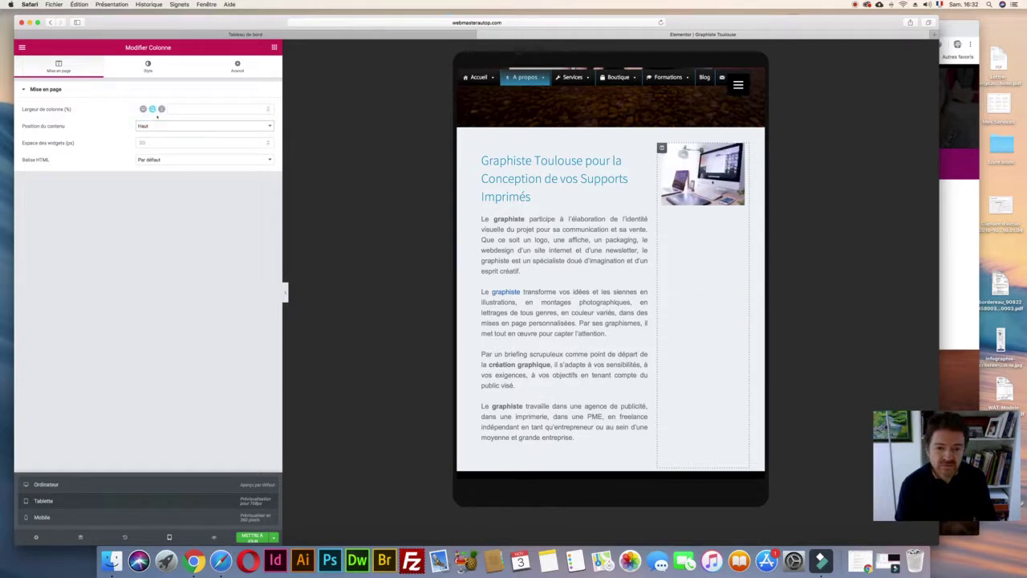
scroll(610, 265, "down", 5)
scroll(644, 229, "up", 2)
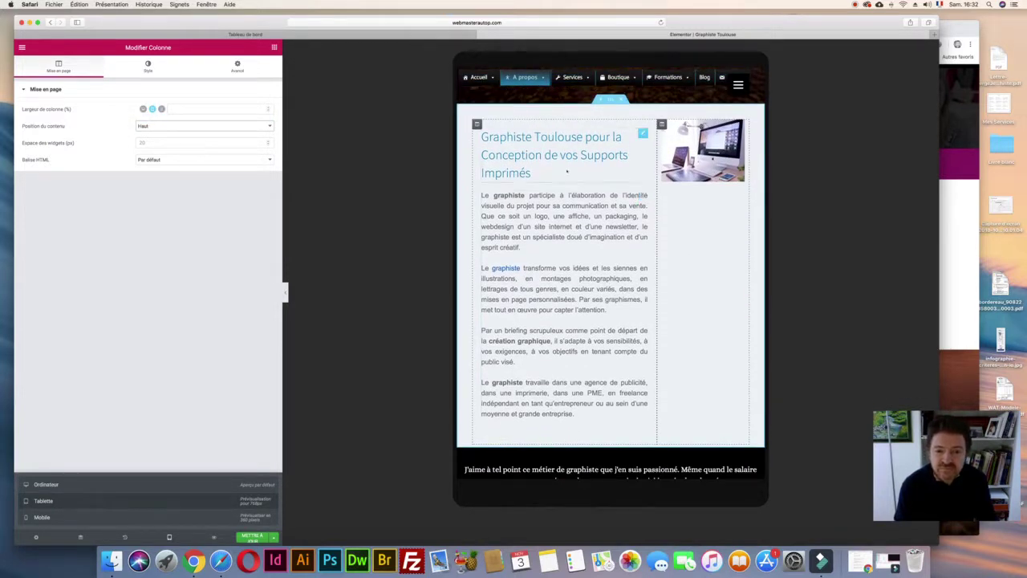
- Set the text colour of the paragraphs in the "Conception de vos Supports Imprimés" section to black
left_click(566, 170)
left_click(567, 209)
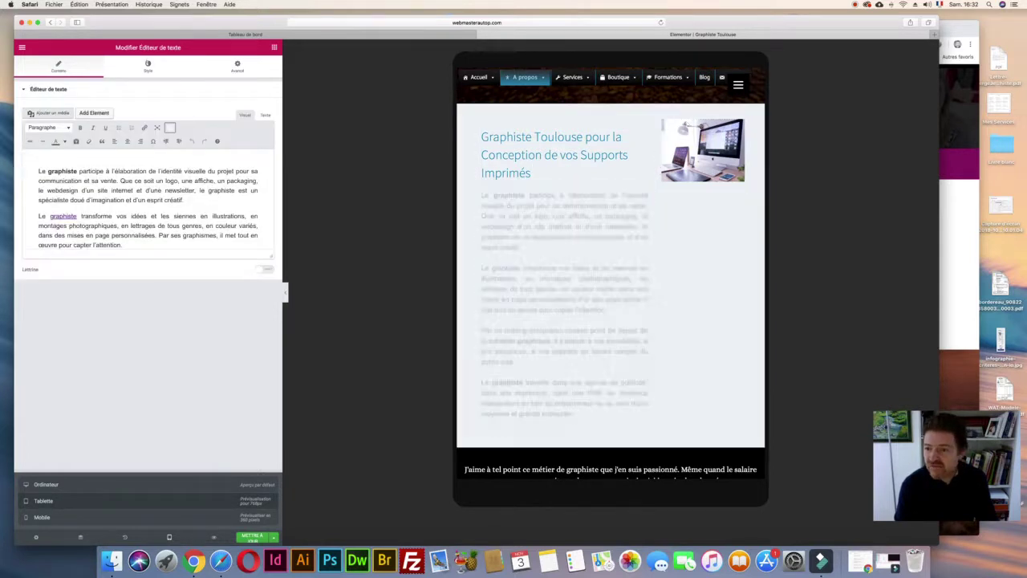
left_click(147, 66)
left_click(264, 136)
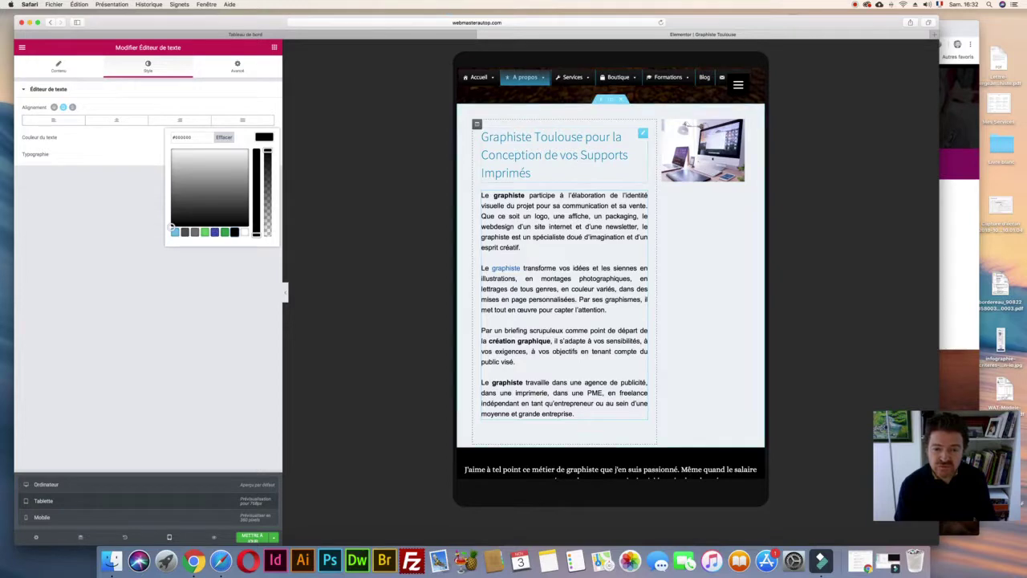
- Switch to the mobile preview and set the "Conception de vos Supports Imprimés" heading's font size to 1 em
left_click(643, 132)
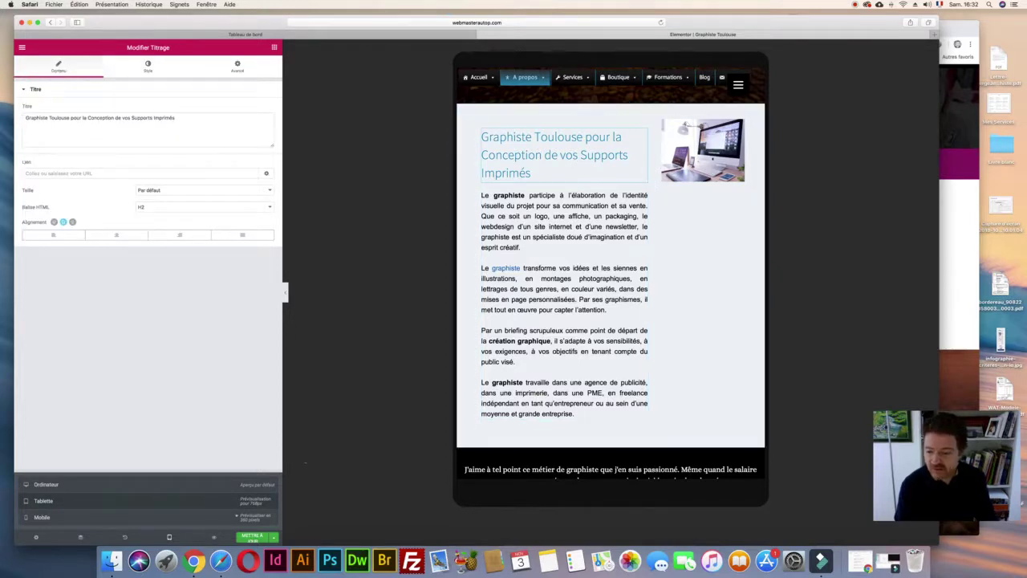
left_click(48, 516)
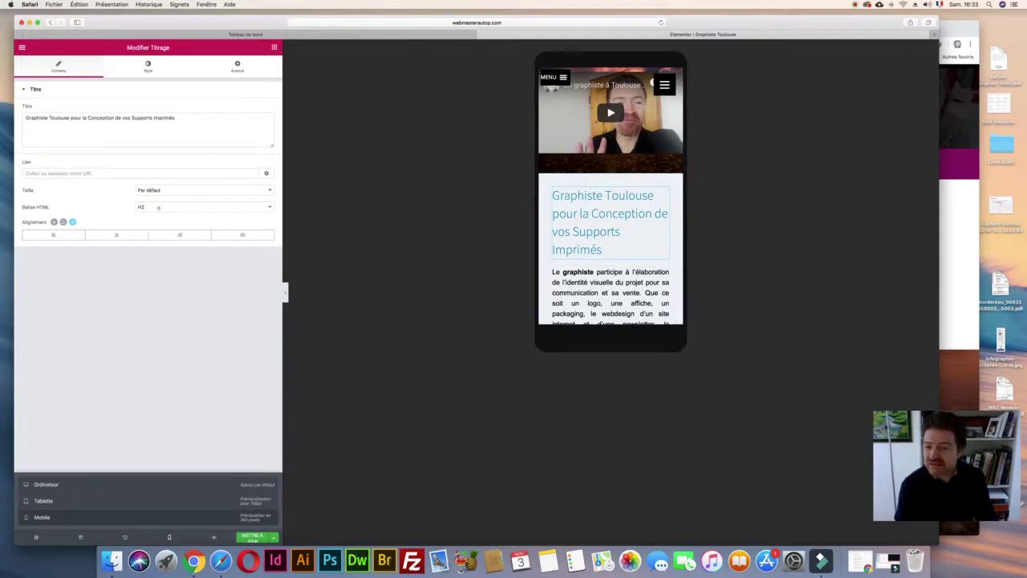
left_click(155, 206)
left_click(149, 217)
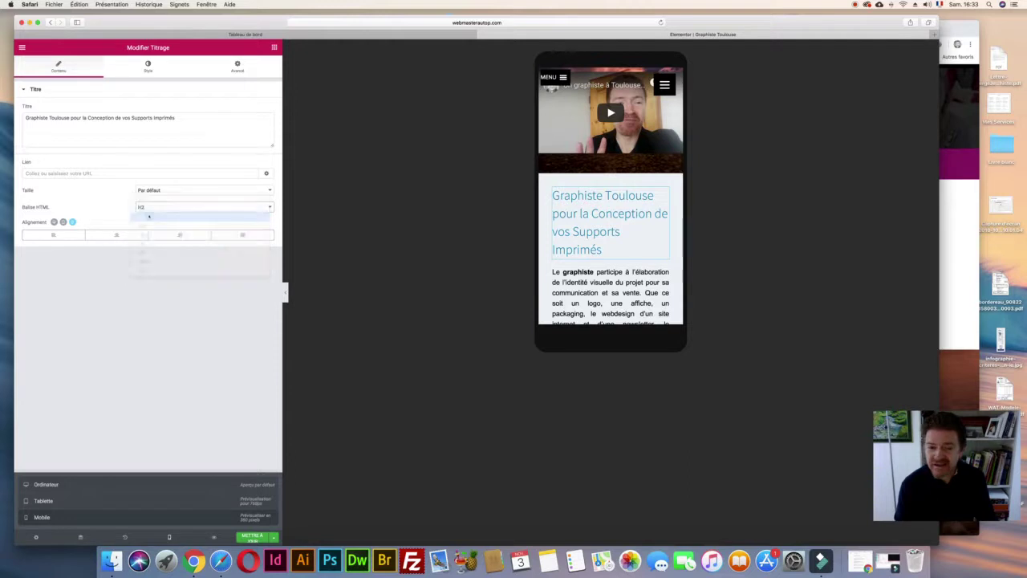
left_click(148, 67)
left_click(263, 126)
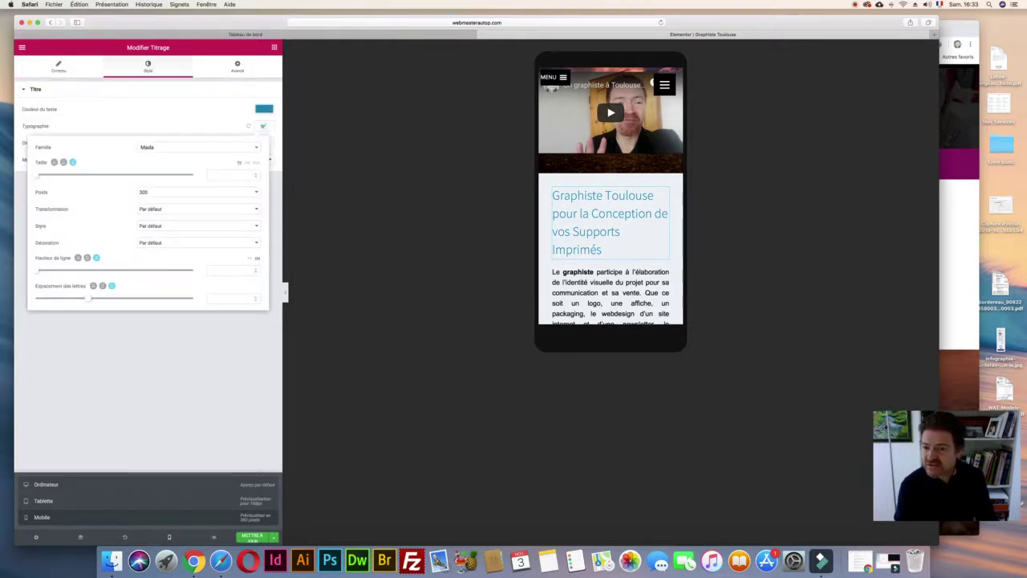
left_click(246, 162)
left_click_drag(35, 174, 49, 174)
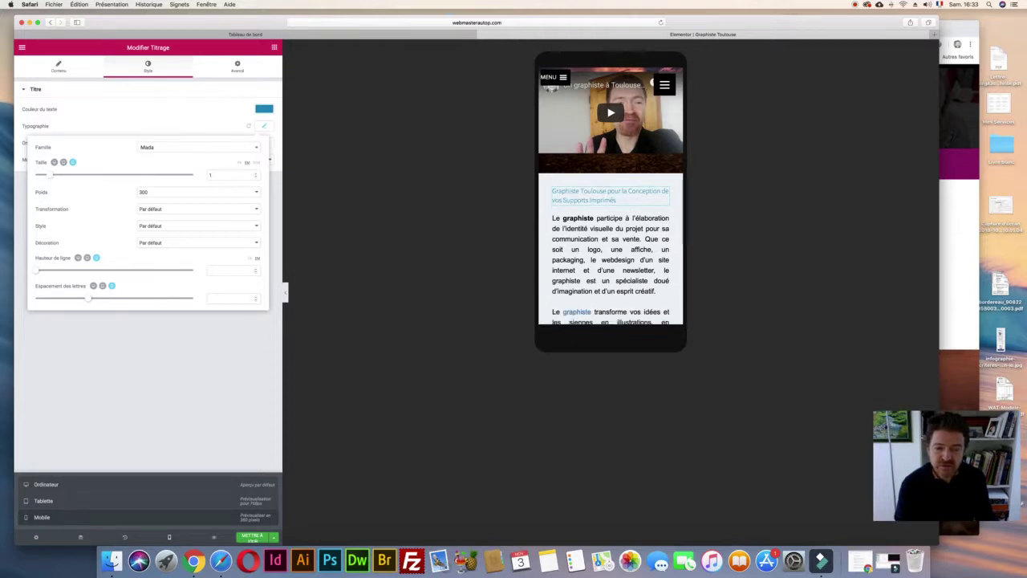
- Set the mobile font size of the paragraph text below the "Conception de vos Supports Imprimés" heading to 0.9 em
left_click(663, 217)
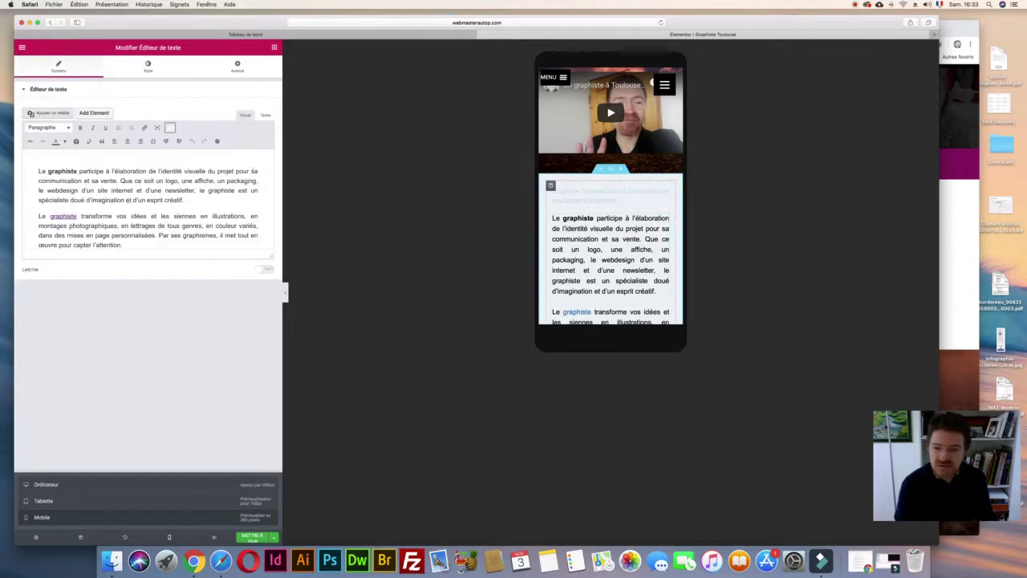
left_click(147, 67)
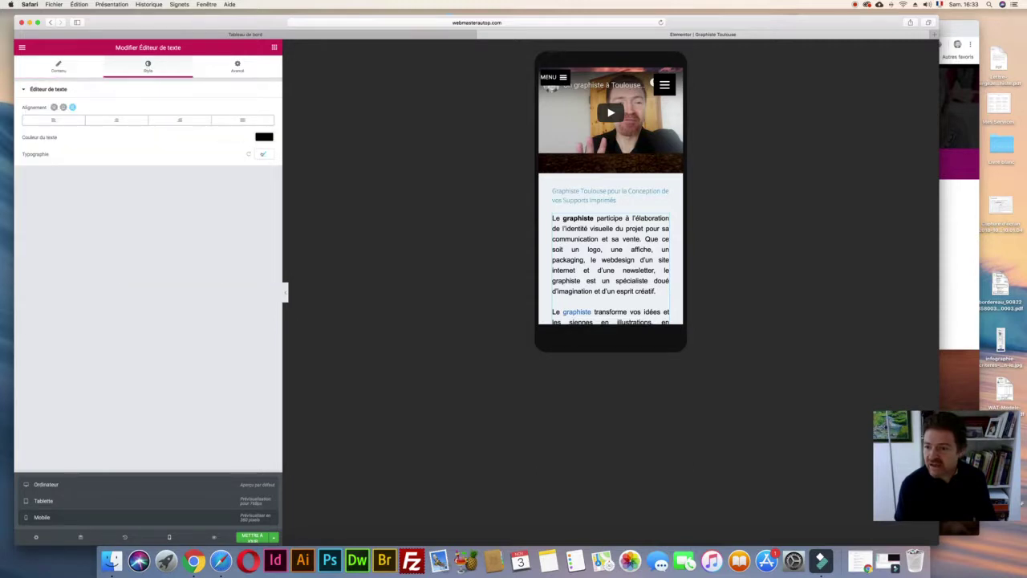
left_click(263, 153)
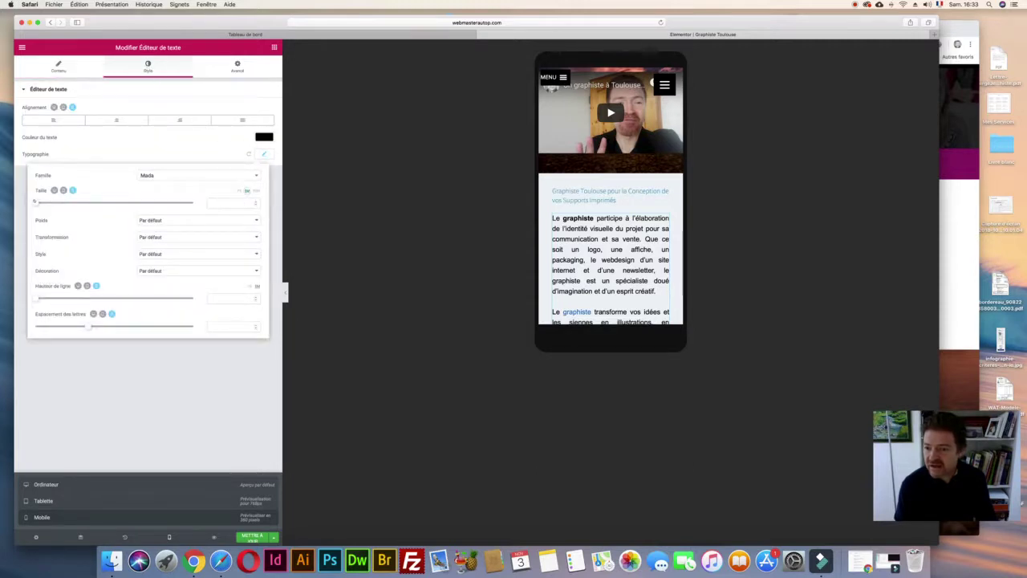
left_click_drag(35, 202, 49, 203)
- Set the mobile font size of the testimonial's quote text to 0.7 em
scroll(611, 241, "down", 2)
scroll(611, 241, "down", 10)
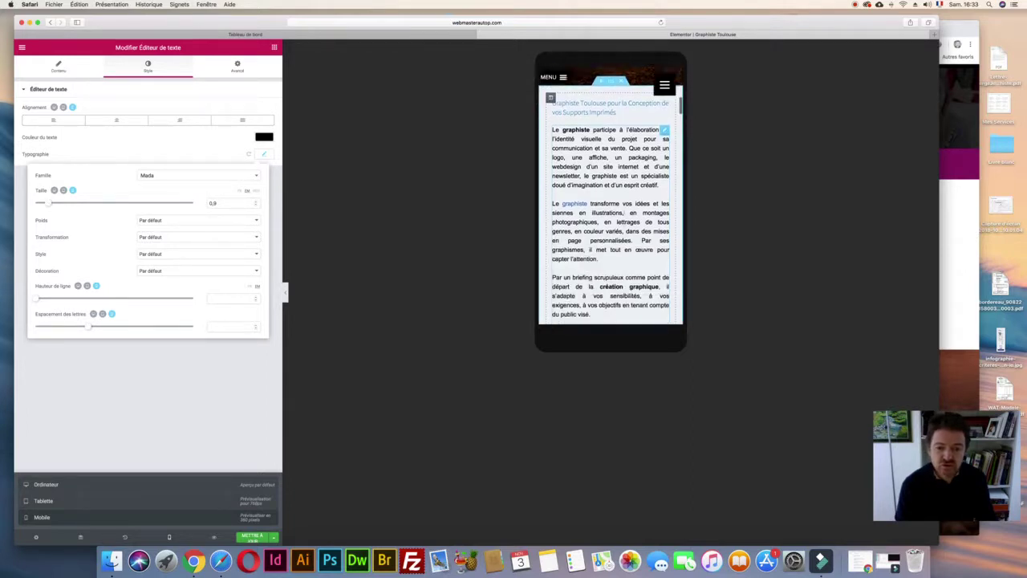
scroll(610, 241, "down", 6)
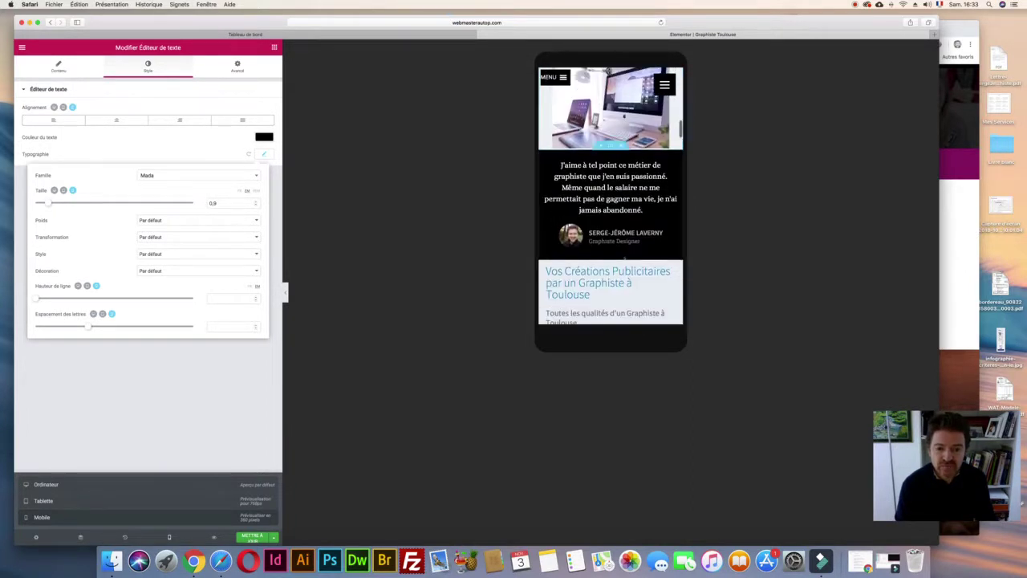
left_click(672, 165)
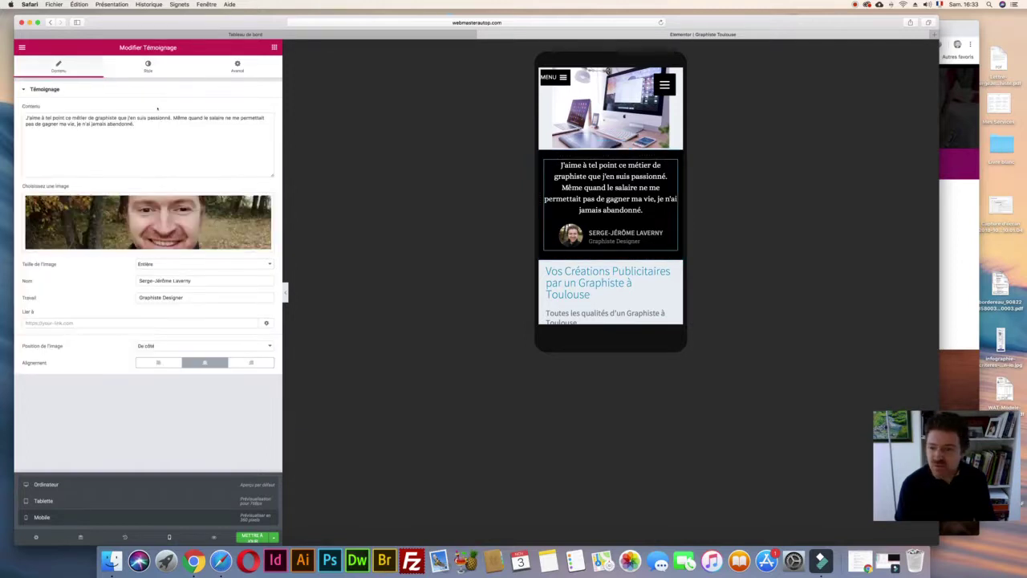
left_click(148, 65)
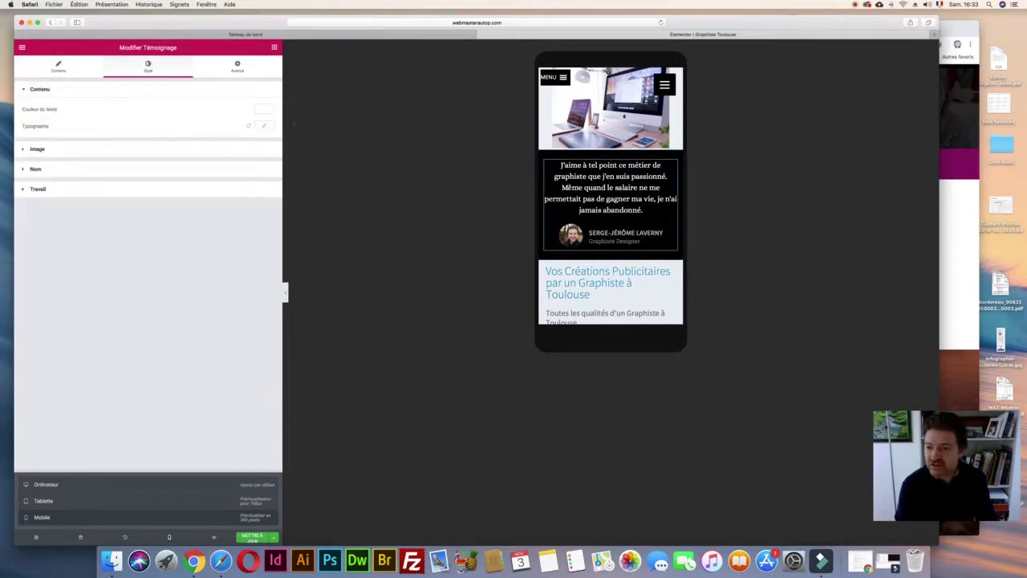
left_click(264, 126)
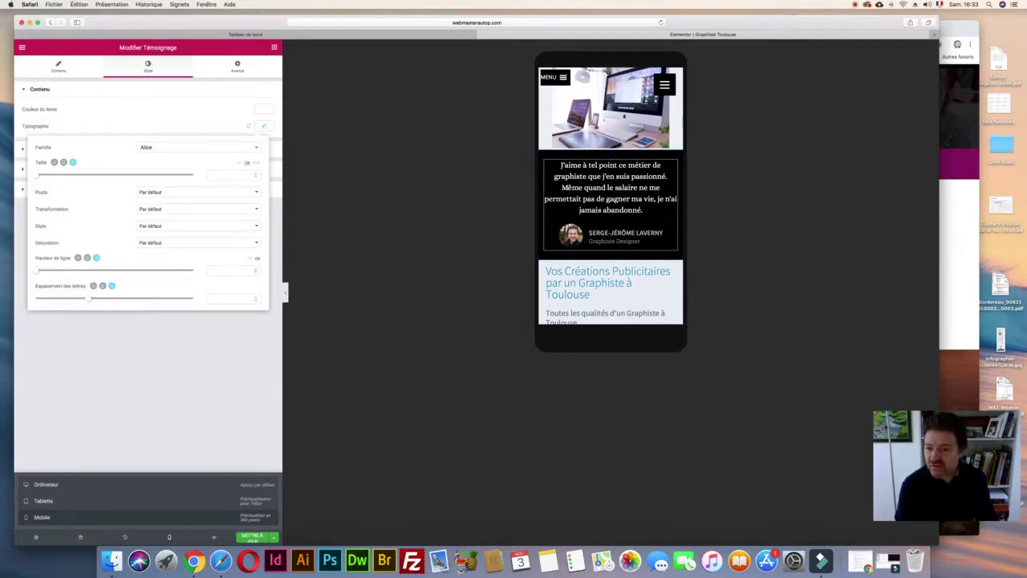
left_click_drag(34, 174, 40, 174)
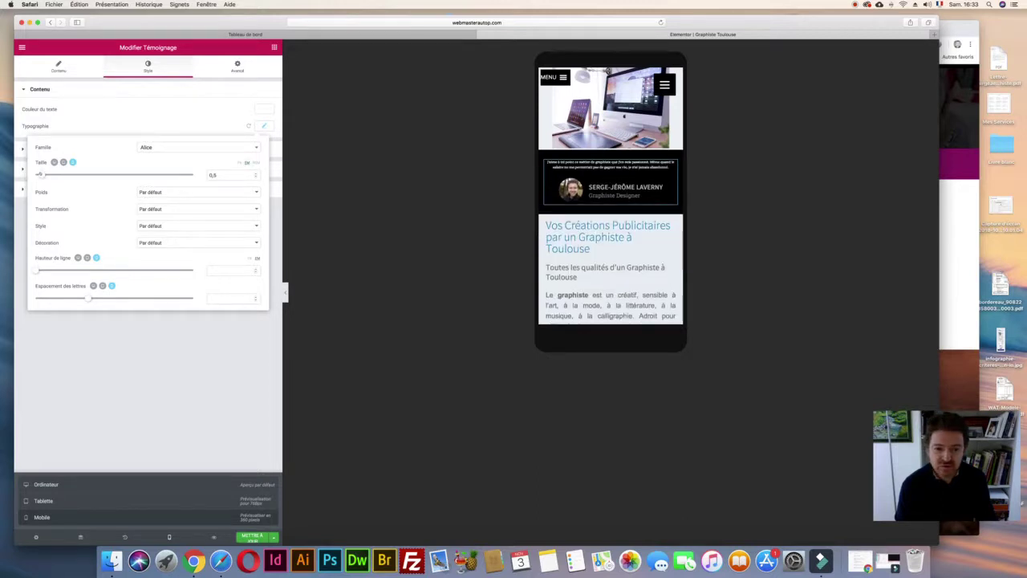
left_click_drag(39, 174, 44, 174)
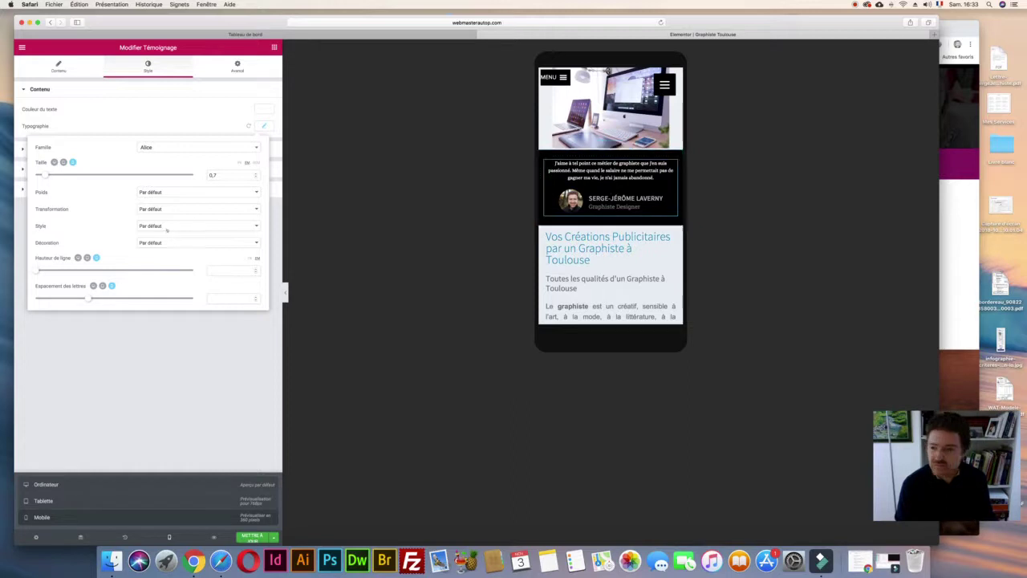
left_click(134, 117)
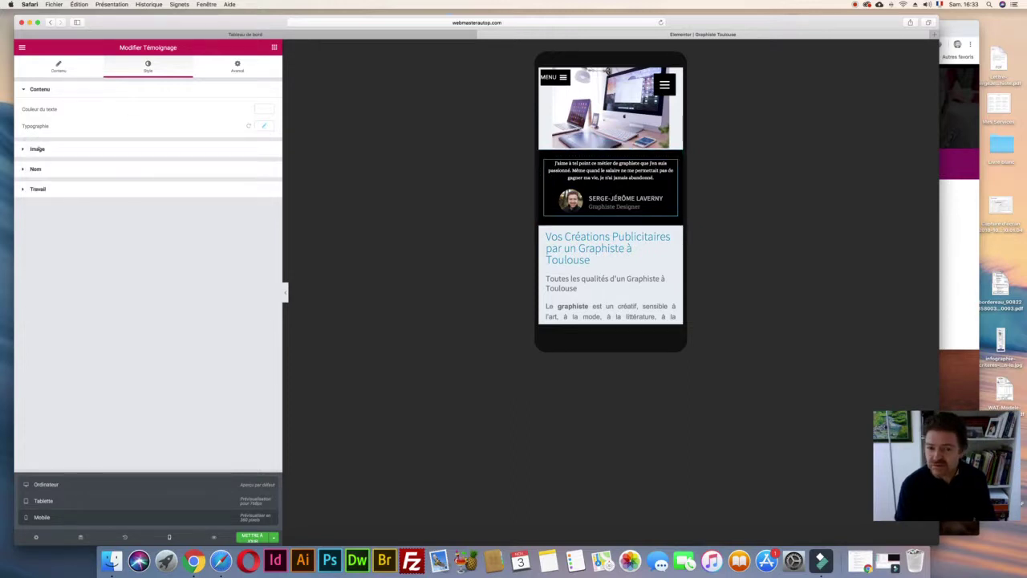
- Set the mobile font size of the testimonial author's name to 0.6 em
left_click(253, 169)
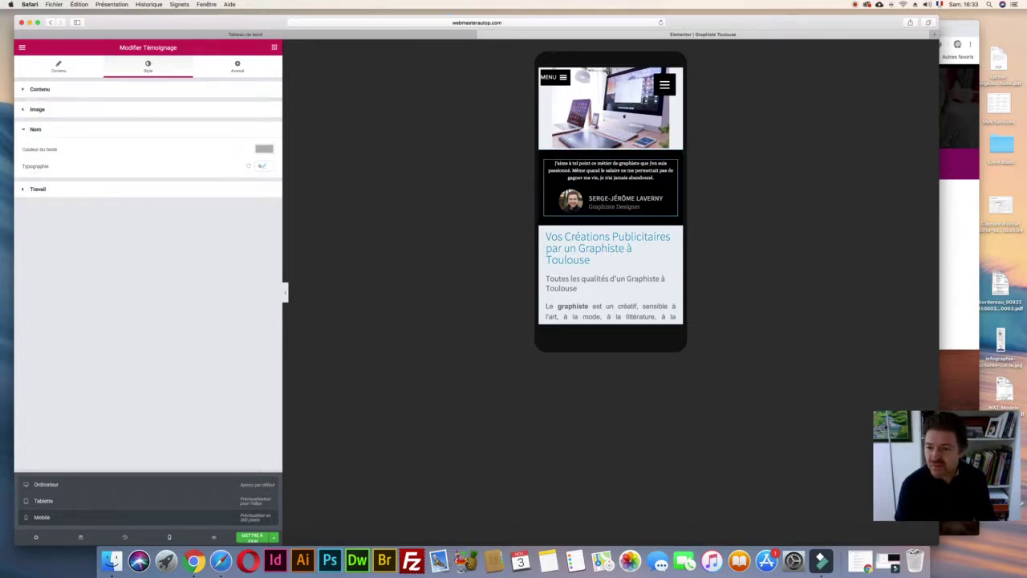
left_click(262, 165)
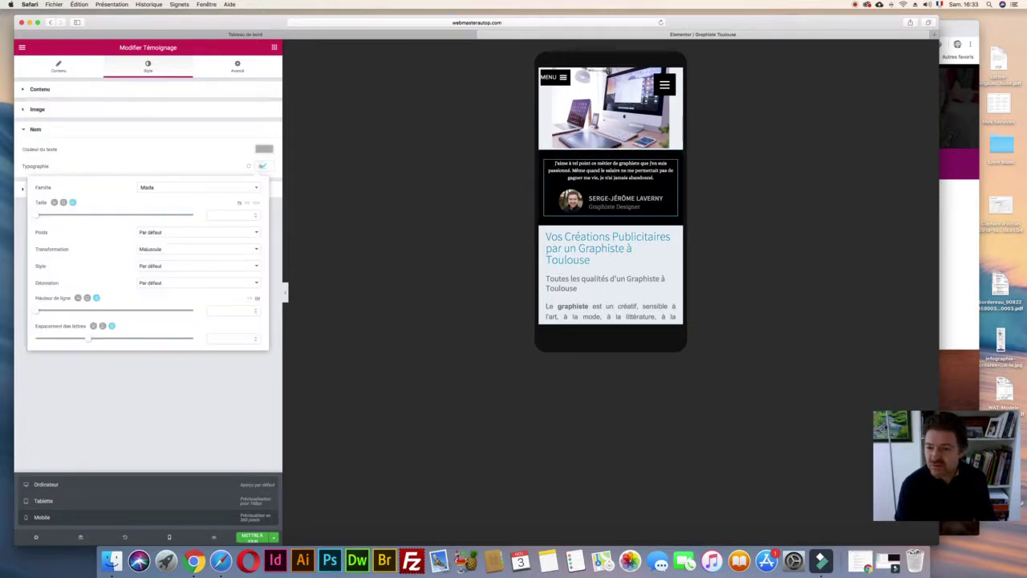
left_click(247, 202)
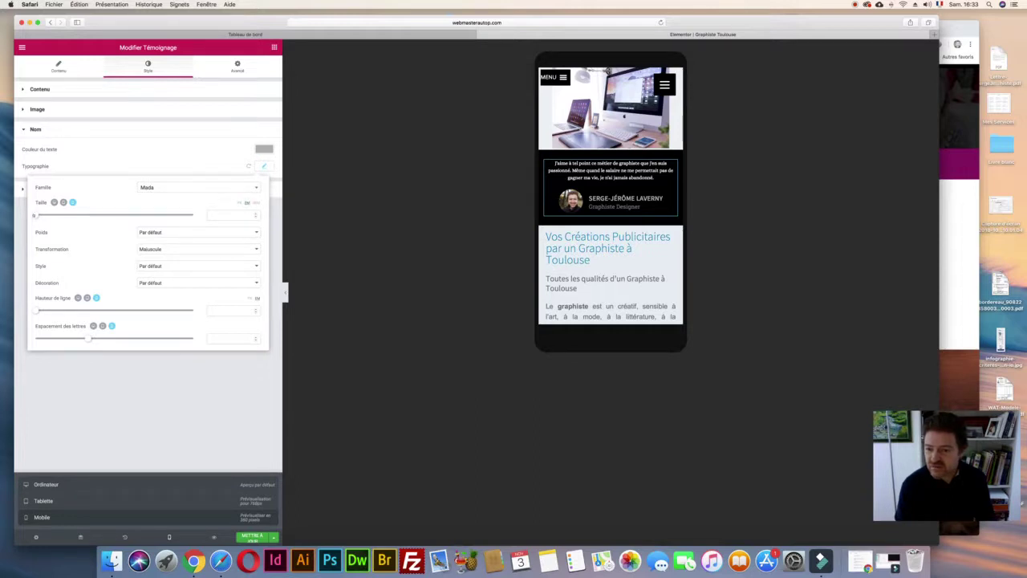
left_click_drag(40, 215, 42, 215)
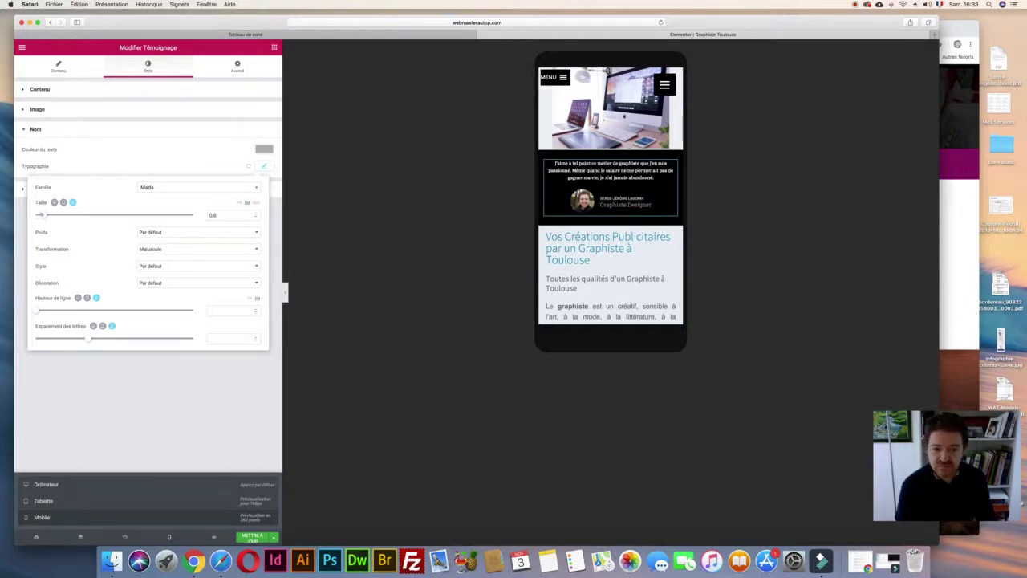
left_click(52, 201)
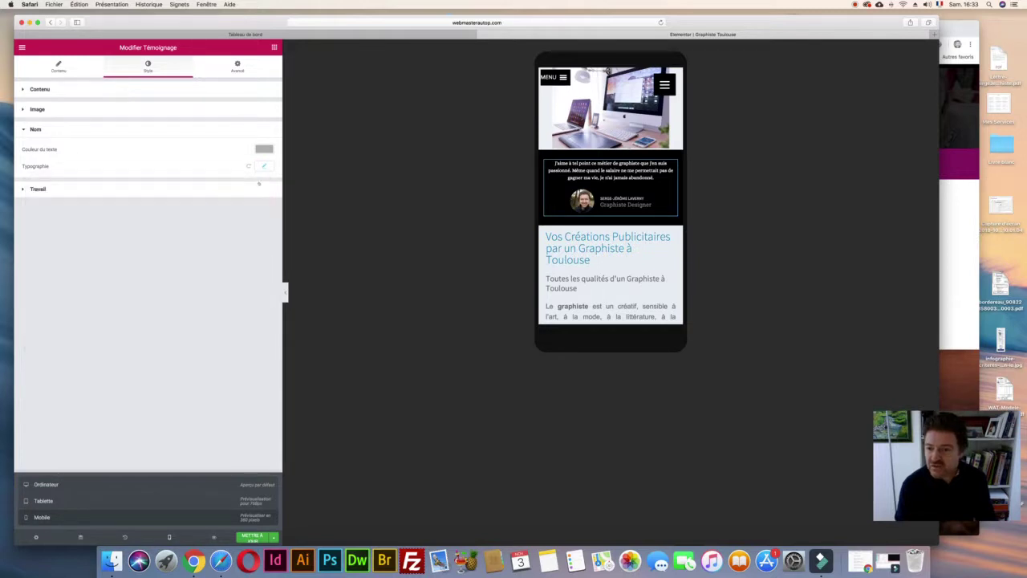
- Set the mobile font size of the testimonial's job title to 0.5 em
left_click(38, 189)
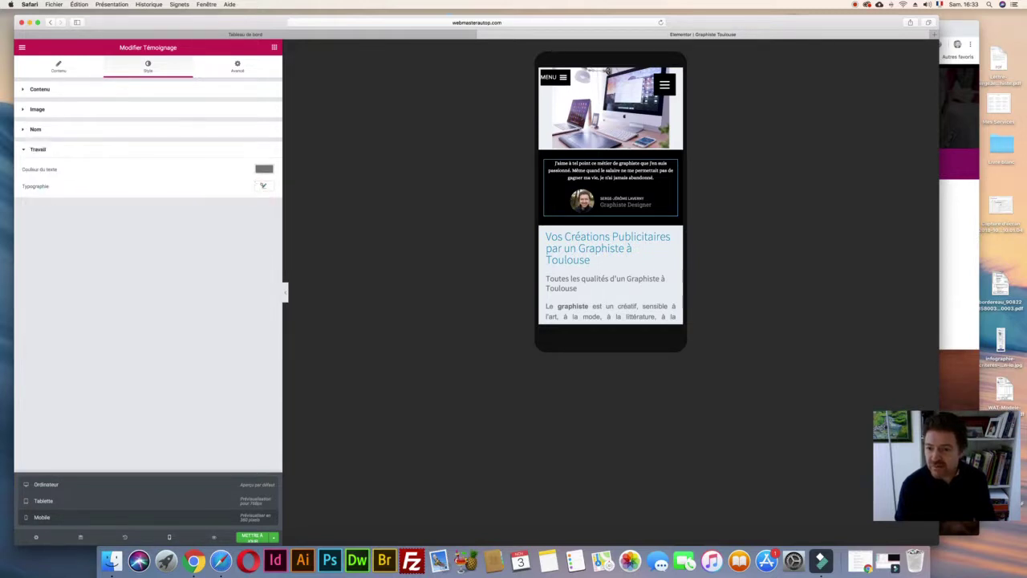
left_click(263, 185)
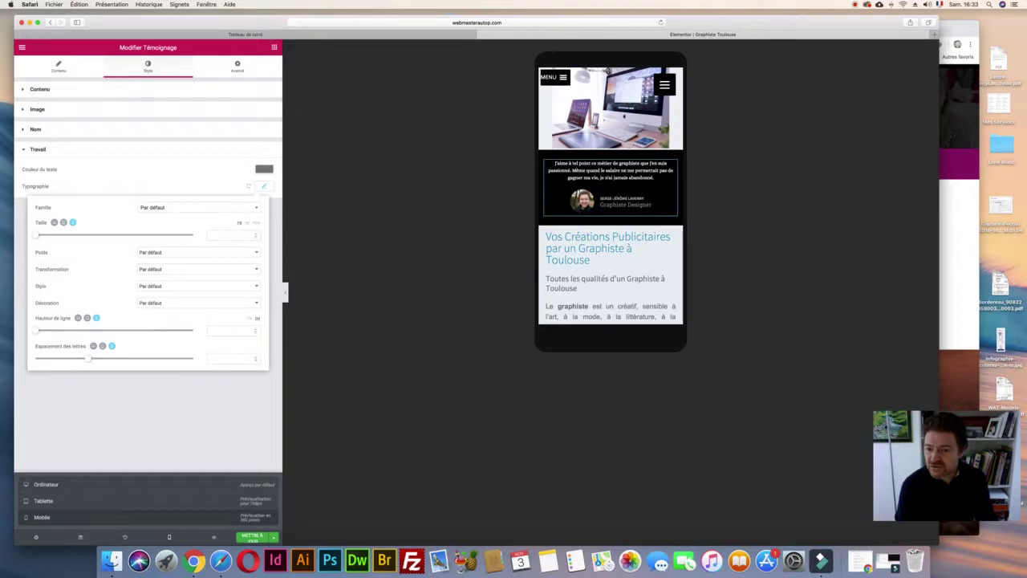
left_click_drag(36, 235, 39, 234)
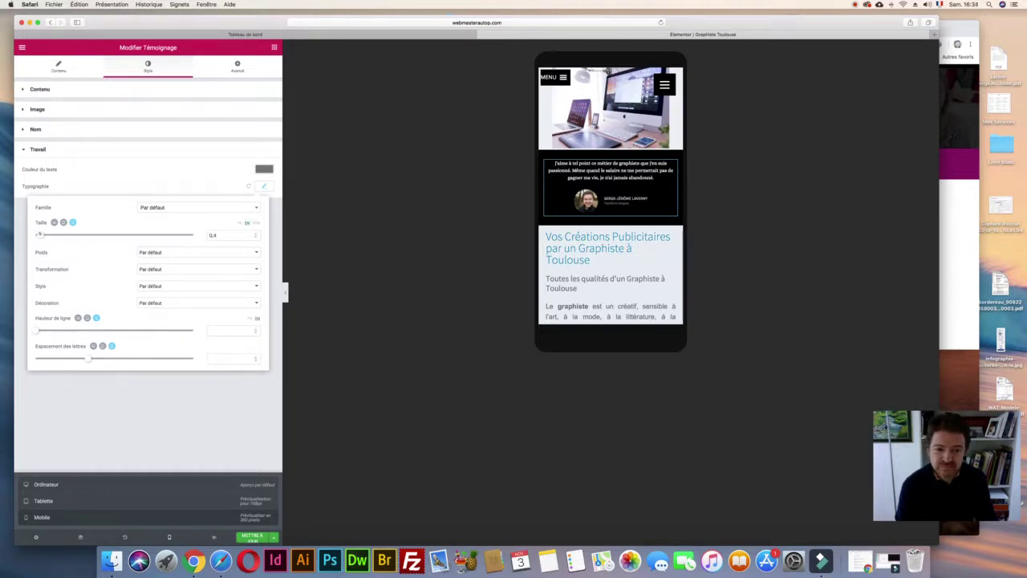
left_click_drag(39, 234, 40, 235)
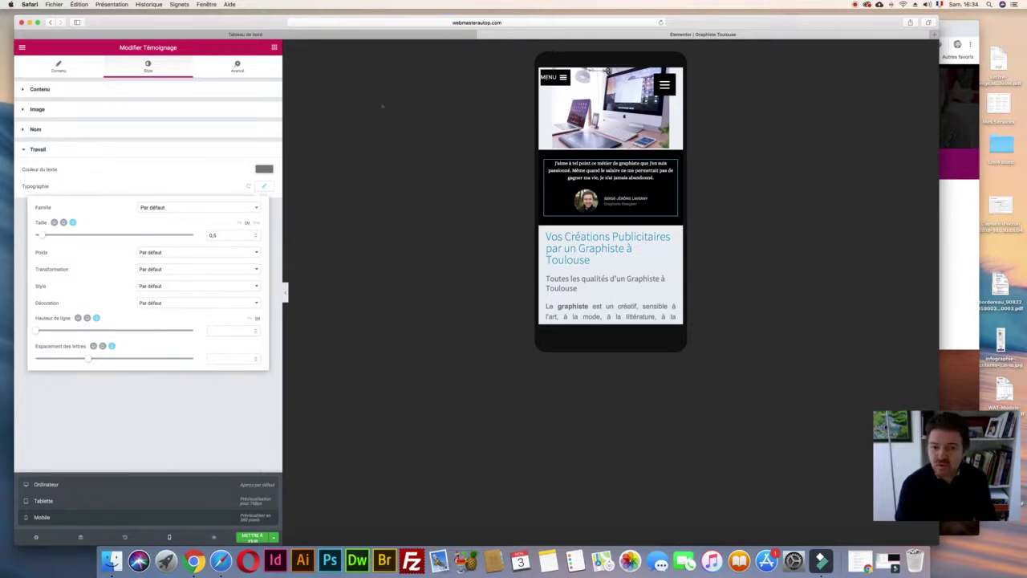
- Unlink the testimonial's inner padding values for mobile and set the top padding to 4%
left_click(237, 65)
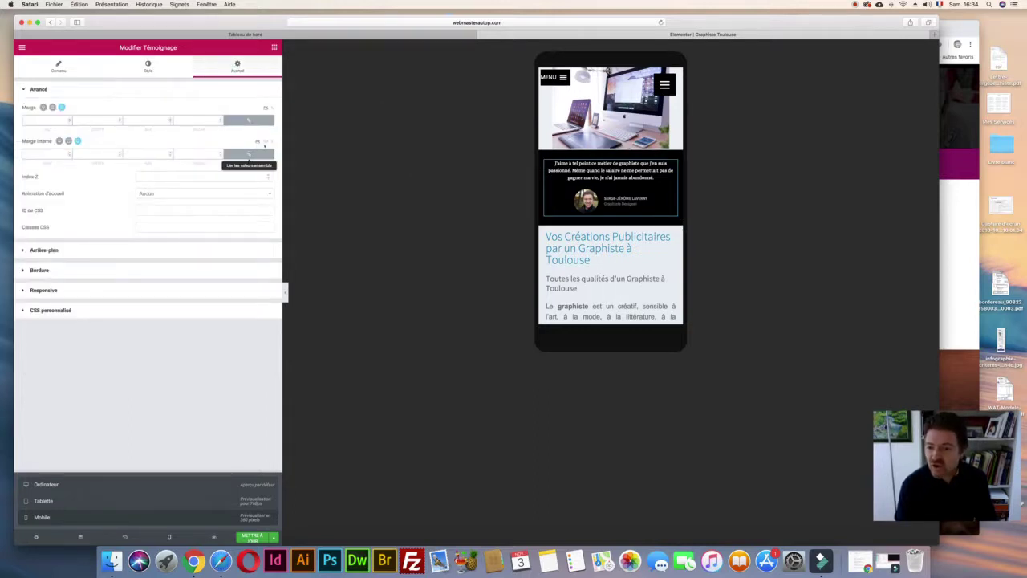
left_click(249, 153)
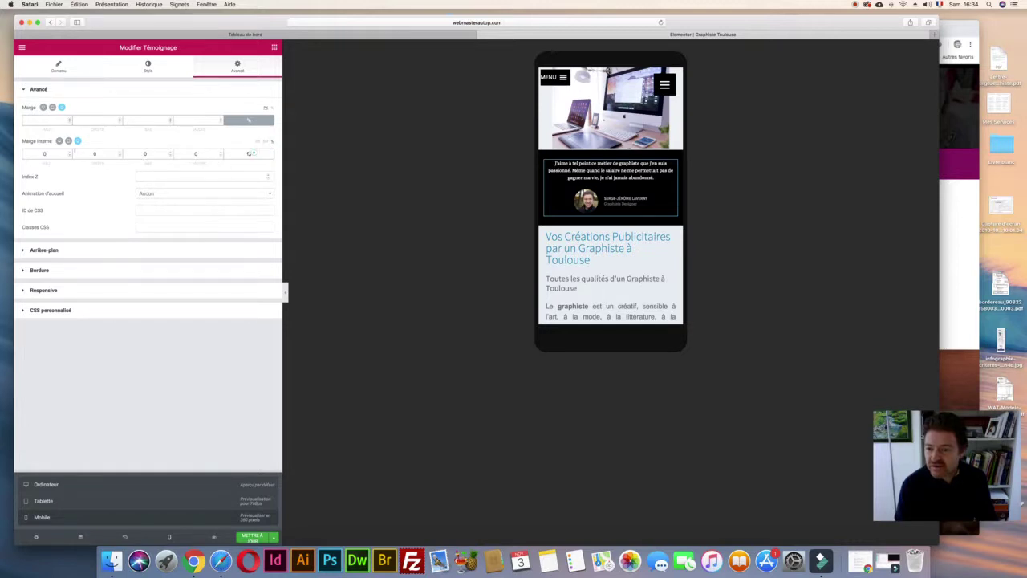
left_click(70, 151)
left_click(70, 152)
left_click(70, 152)
left_click(70, 152)
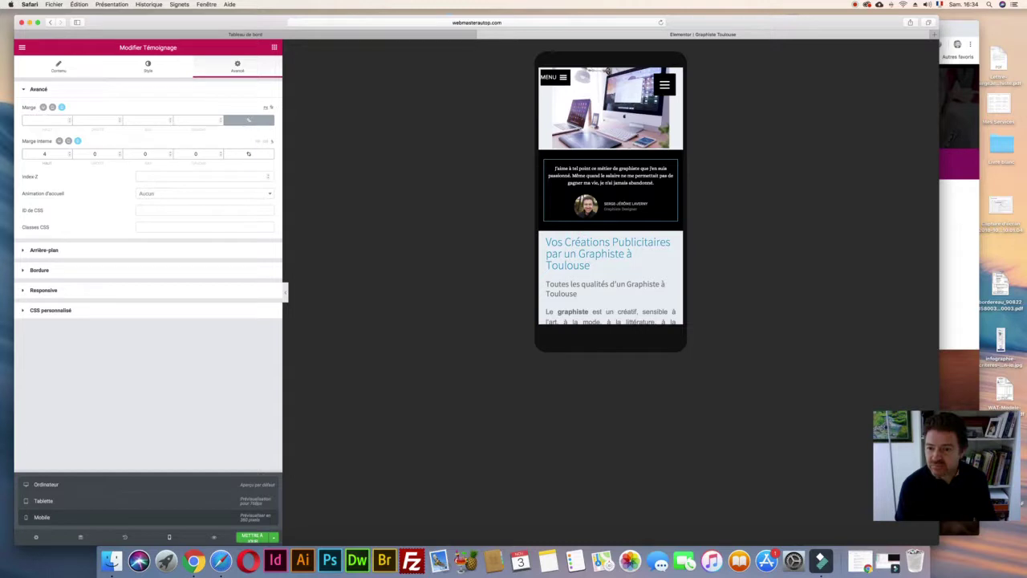
- Unlink the mobile inner padding of the section containing the computer image and set its bottom padding to 10%
scroll(607, 70, "up", 3)
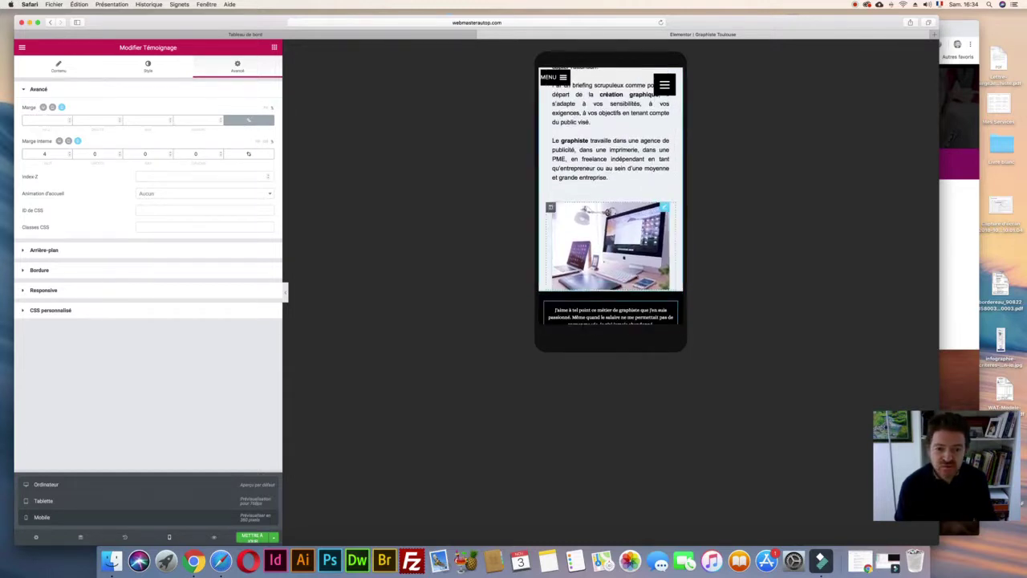
scroll(610, 212, "down", 3)
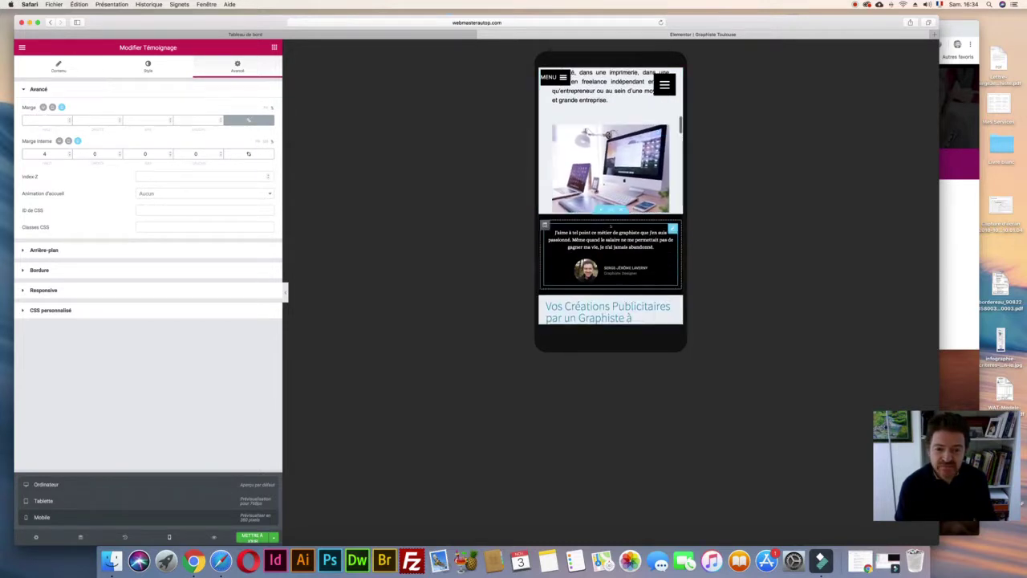
scroll(609, 227, "up", 5)
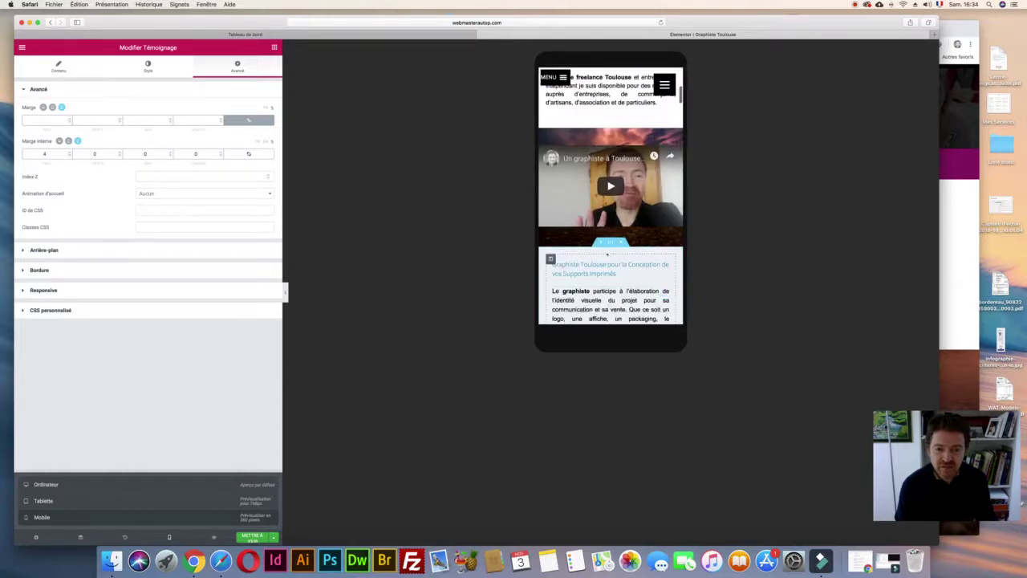
left_click(610, 241)
scroll(609, 257, "down", 5)
scroll(609, 241, "down", 5)
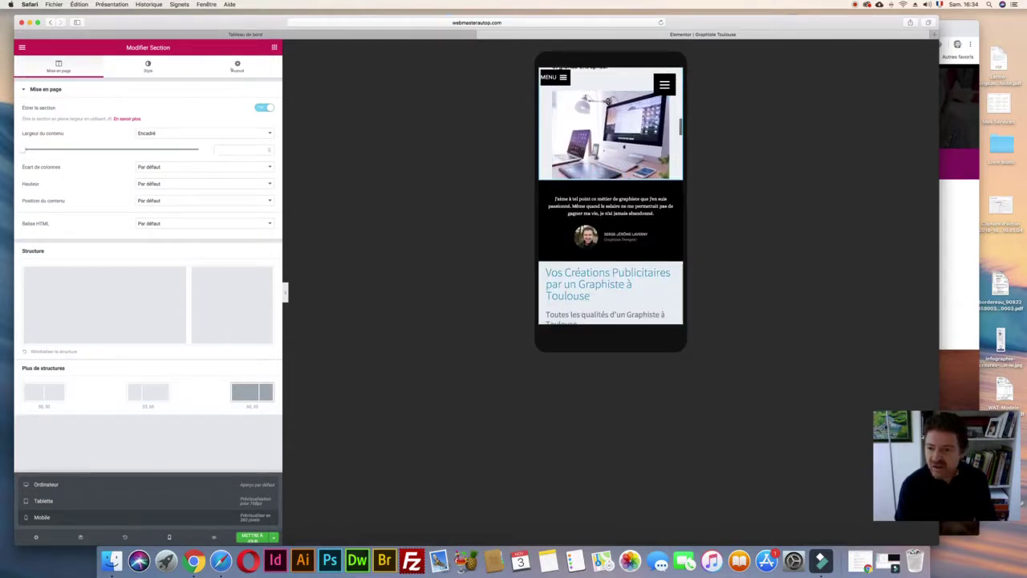
left_click(237, 65)
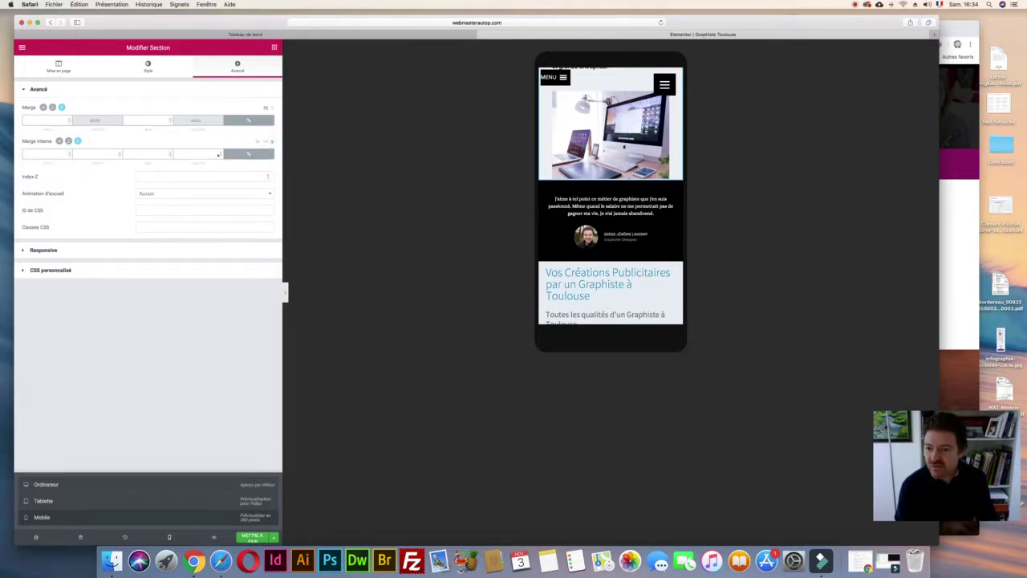
left_click(248, 153)
left_click(169, 152)
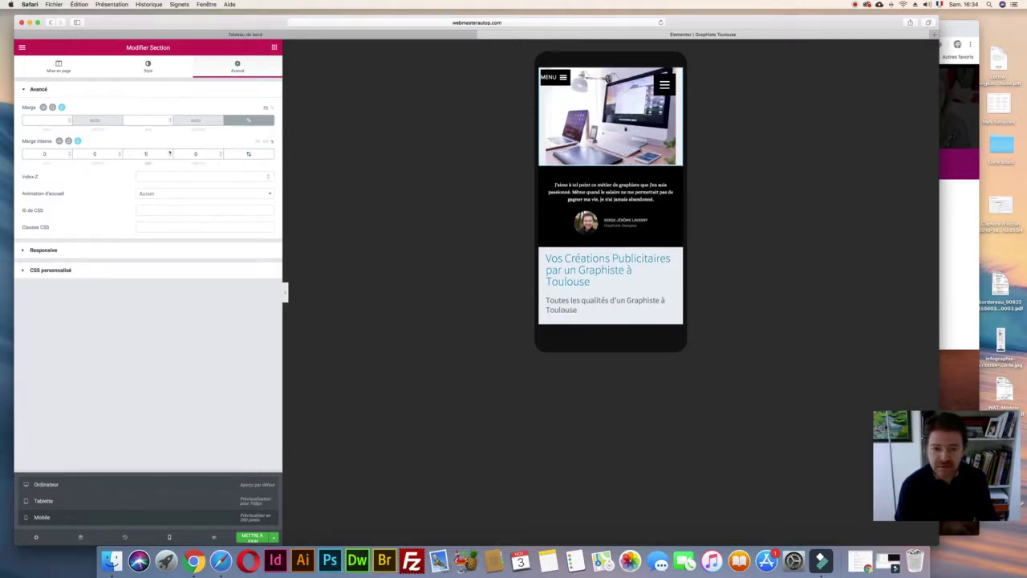
left_click(169, 152)
left_click(169, 153)
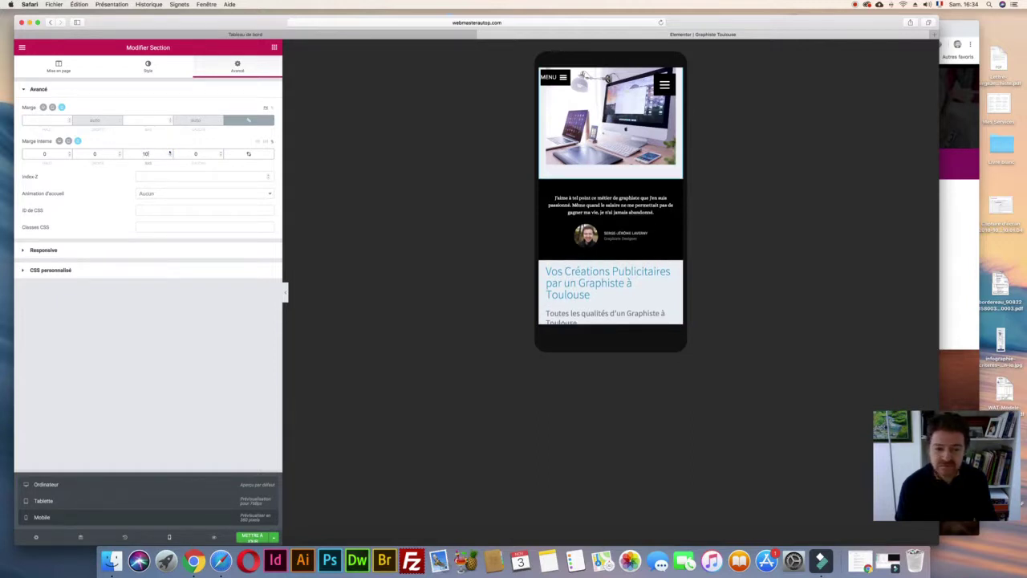
- Unlink the mobile inner padding of the "Vos Créations Publicitaires" section and set its top padding to 13%
left_click(610, 255)
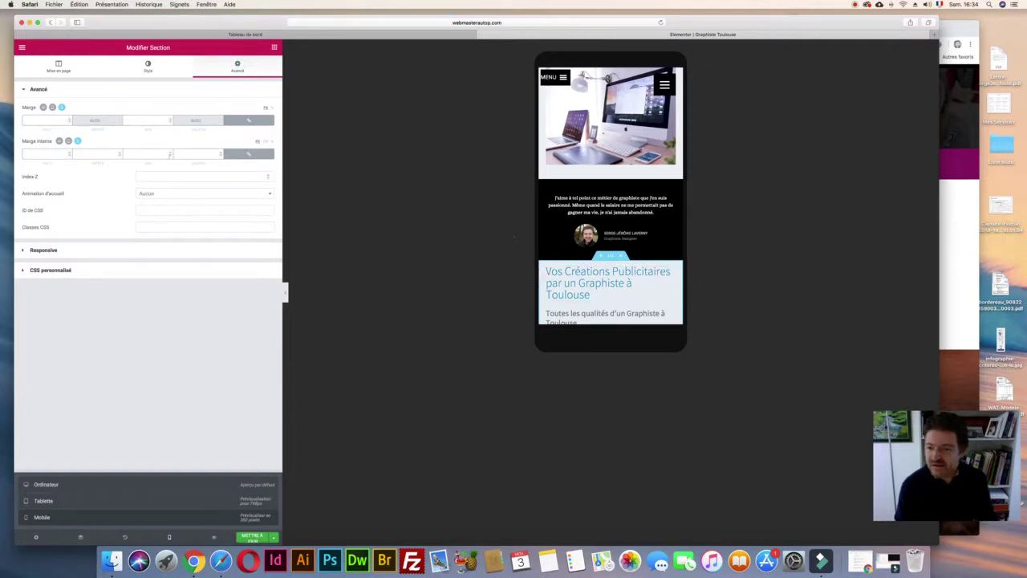
left_click(239, 155)
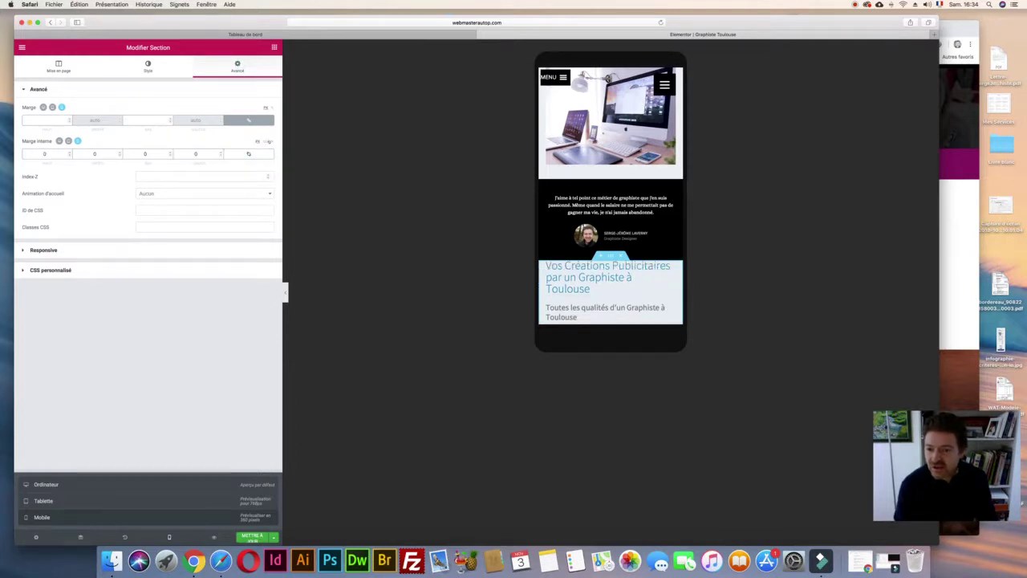
key("super+z")
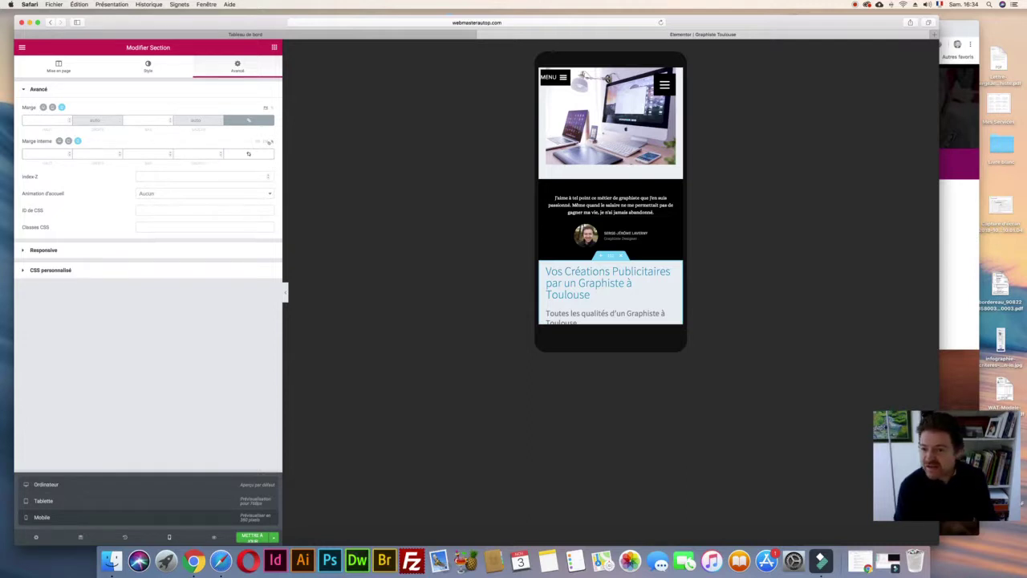
left_click(69, 151)
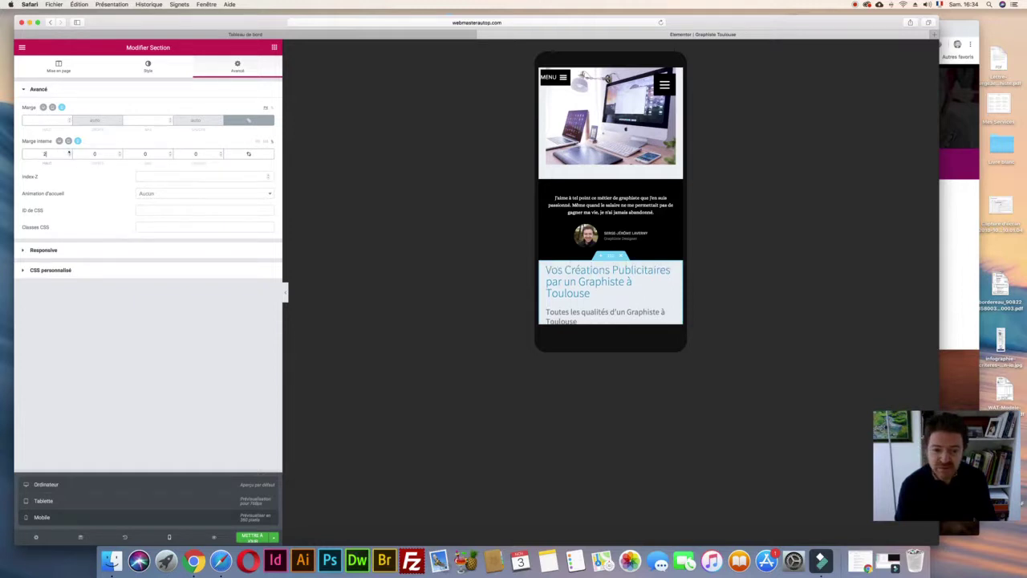
left_click(69, 151)
left_click(69, 152)
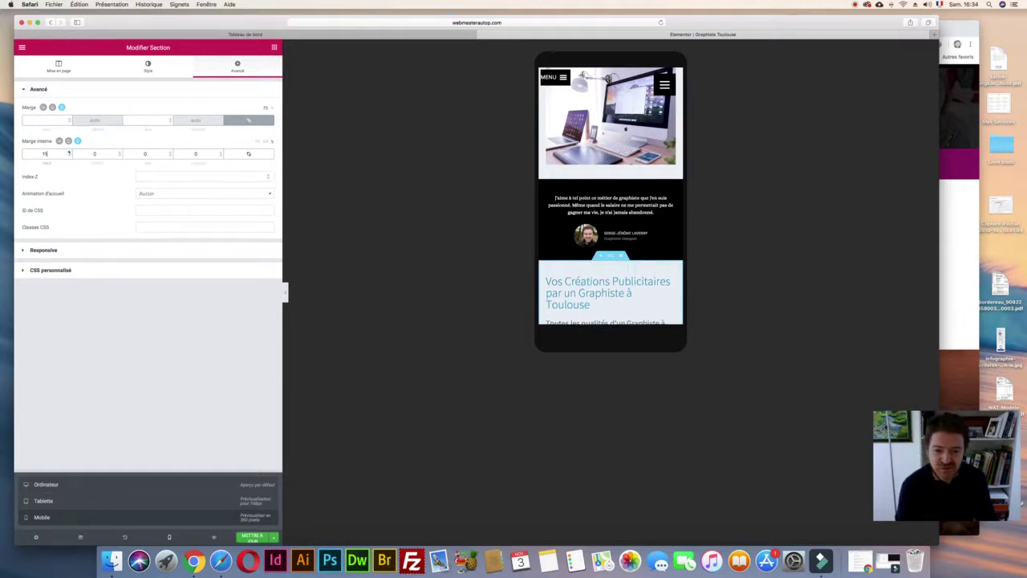
left_click(69, 152)
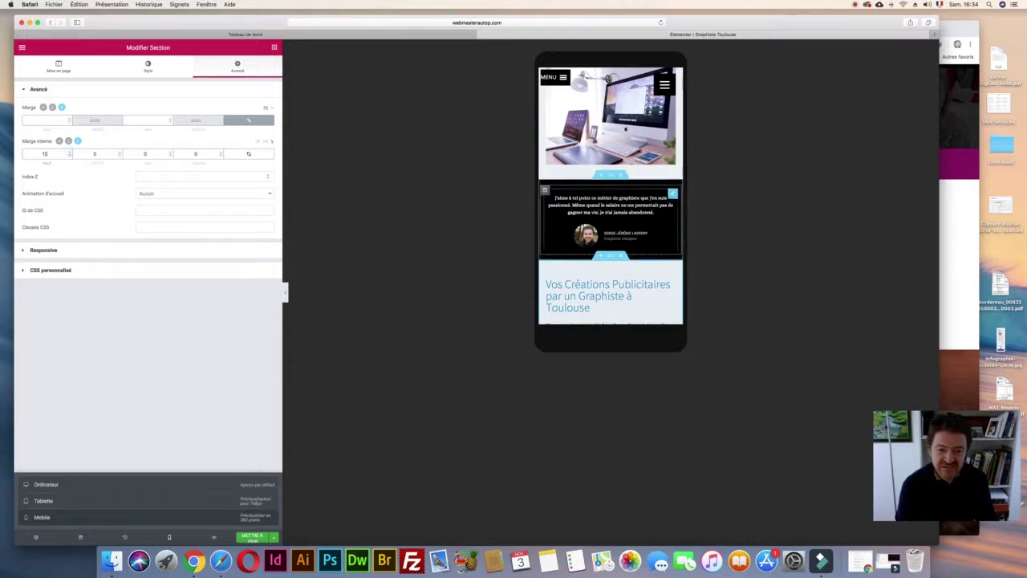
- Set the mobile font size of the "Graphiste Toulouse pour la Conception de vos Supports Imprimés" heading to 1.3 em and its letter spacing to -0.5
scroll(598, 211, "down", 5)
left_click(608, 121)
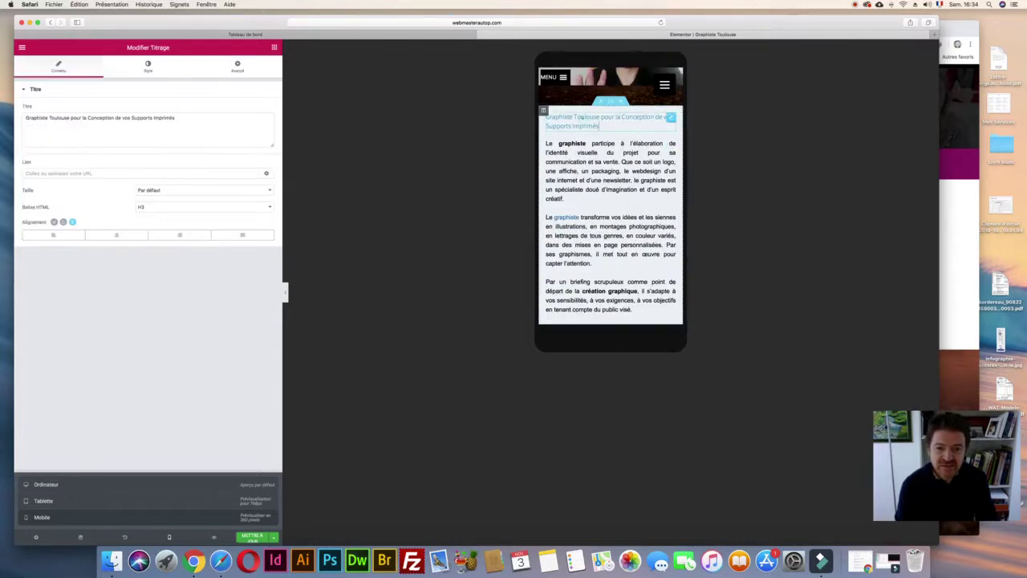
left_click(147, 66)
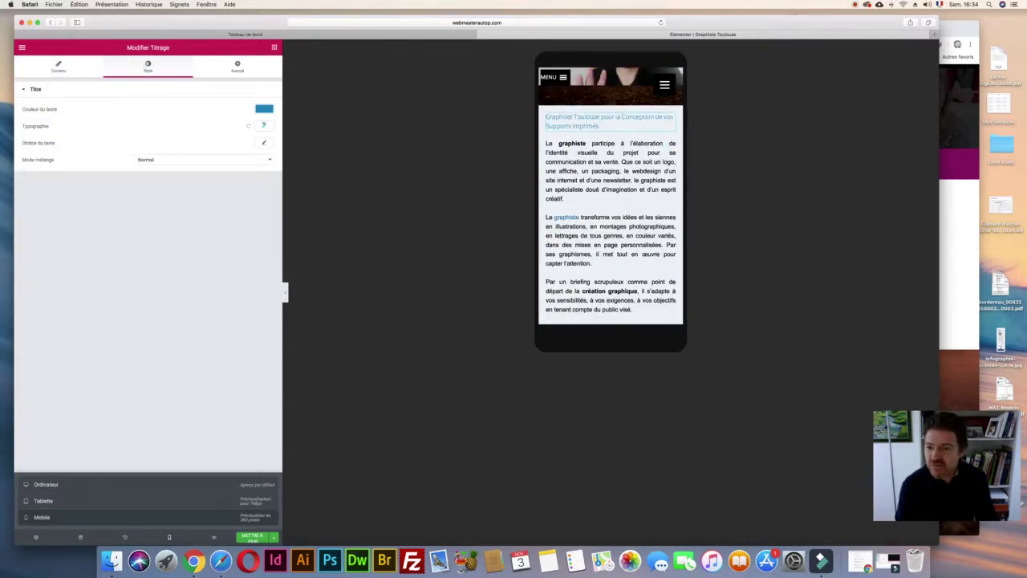
left_click(263, 126)
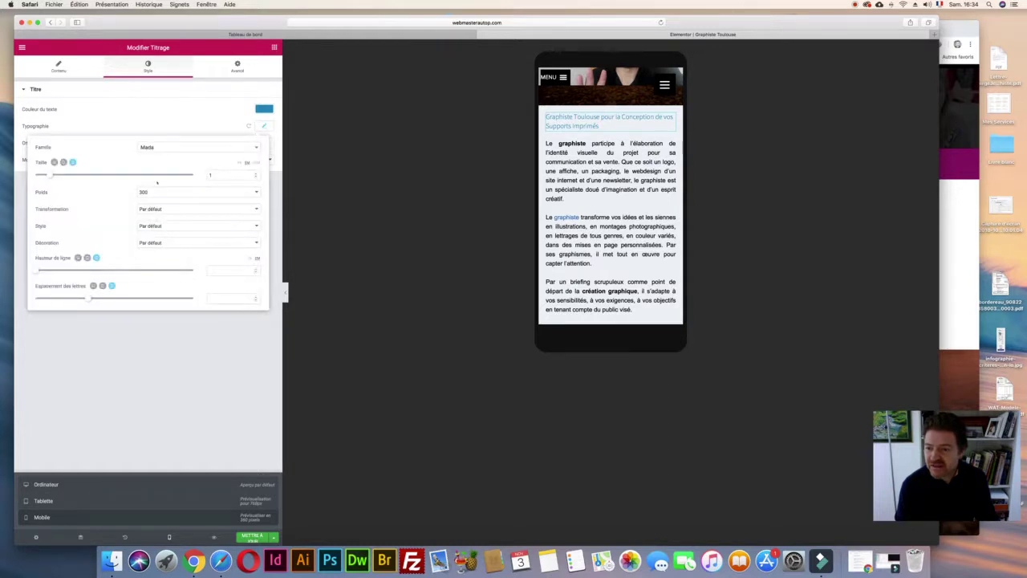
left_click_drag(51, 174, 55, 175)
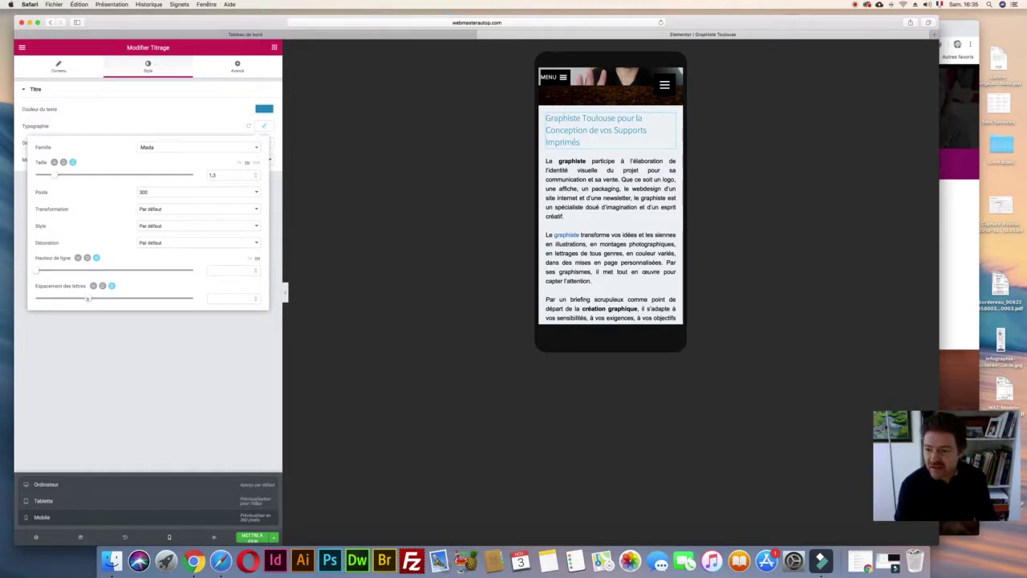
left_click_drag(88, 298, 82, 297)
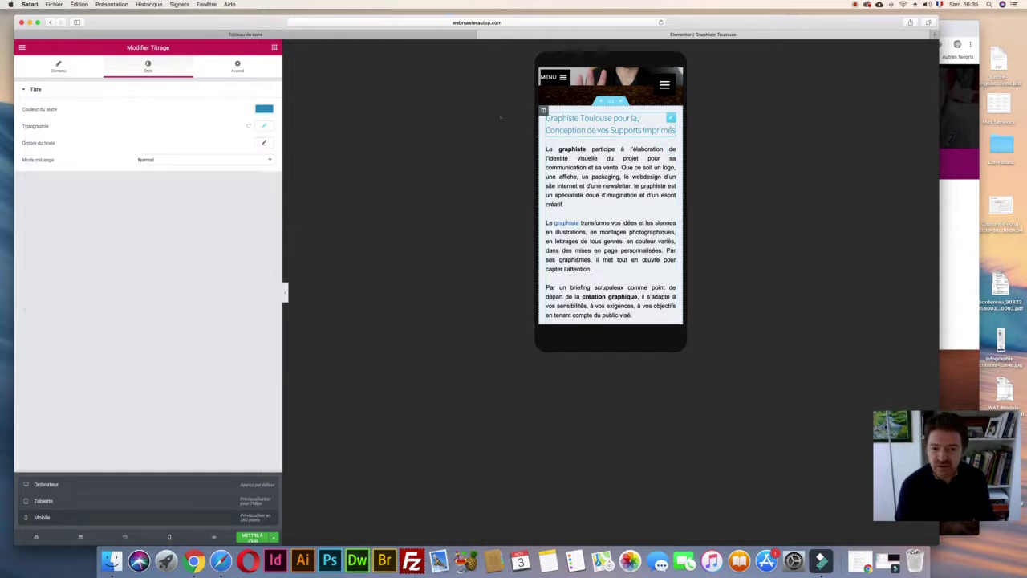
- Set the "Graphiste Toulouse pour la Conception" heading's font weight to 600 and its mobile letter spacing to 0.1
left_click(640, 118)
left_click(262, 125)
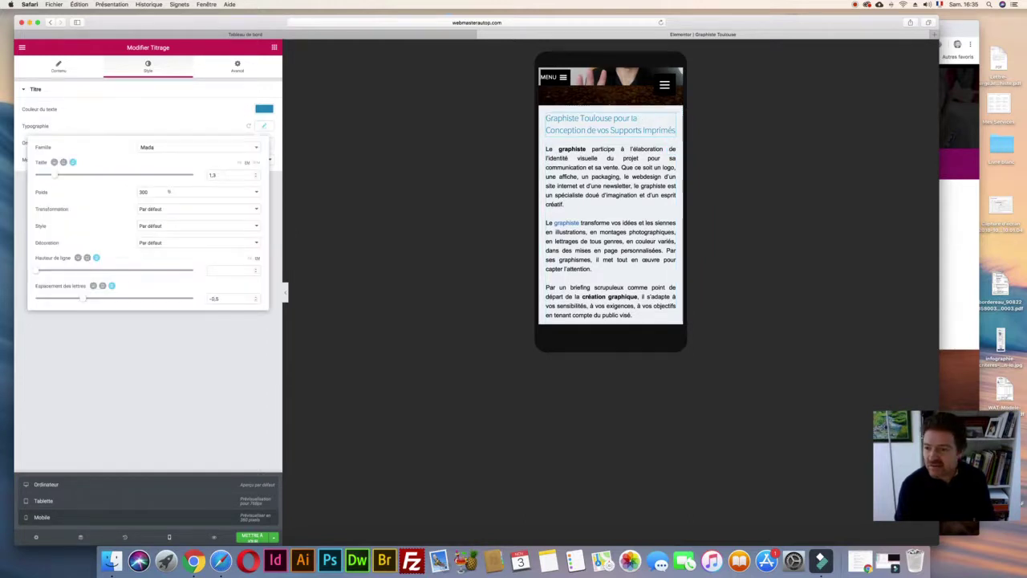
left_click(163, 192)
left_click(152, 219)
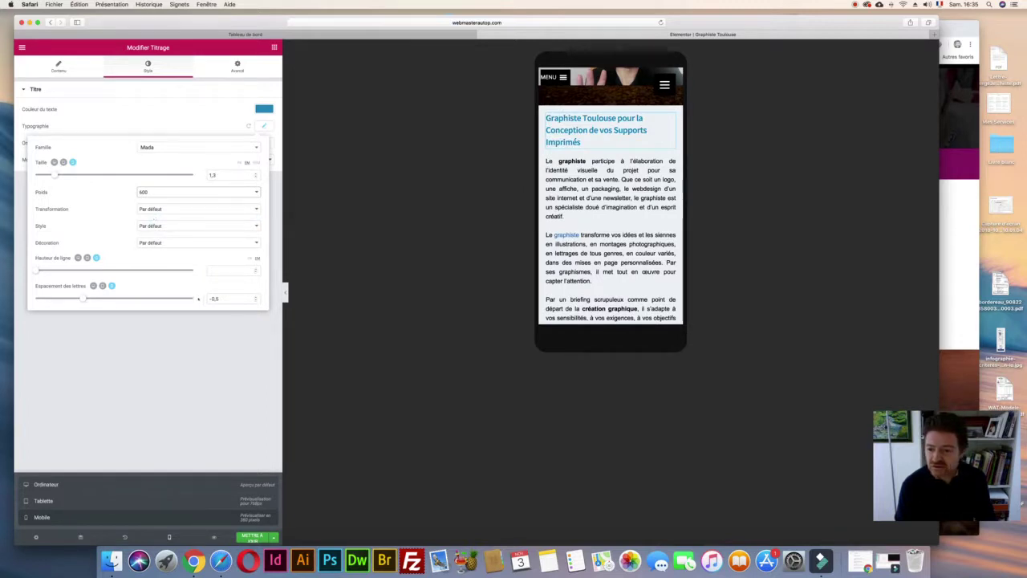
left_click(255, 296)
left_click(256, 296)
left_click(255, 296)
left_click(255, 296)
left_click(255, 296)
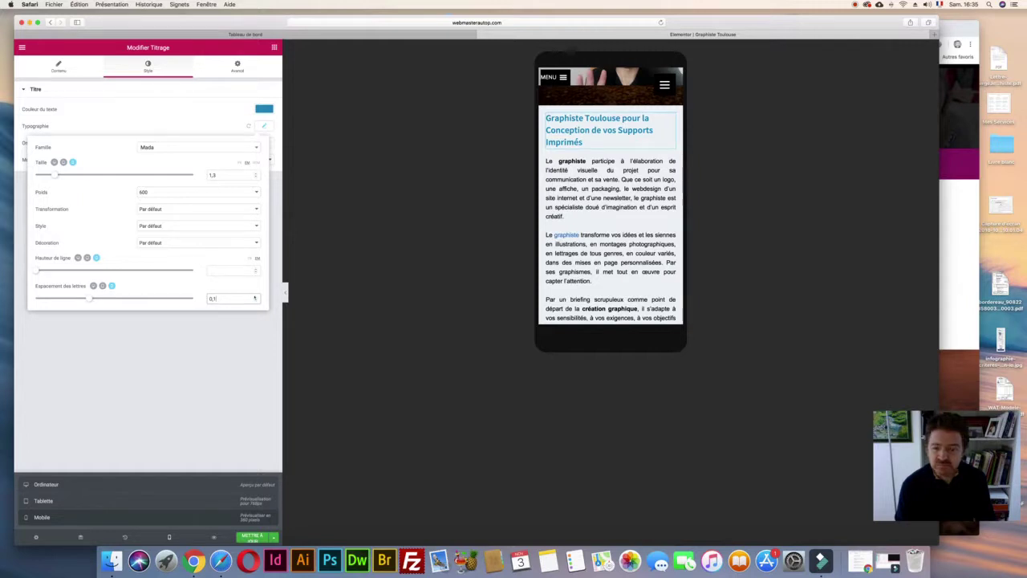
scroll(610, 201, "down", 5)
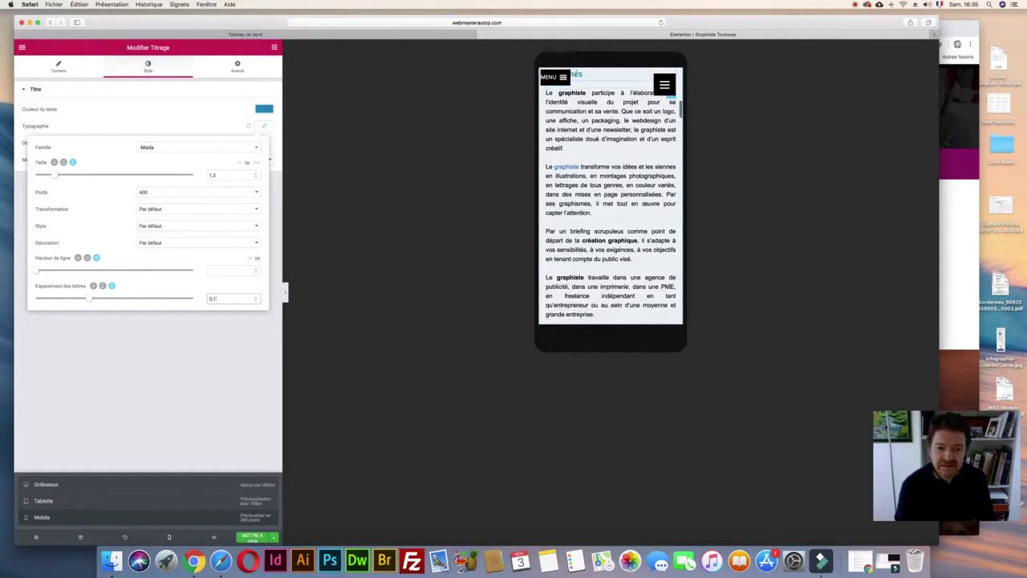
scroll(609, 200, "up", 5)
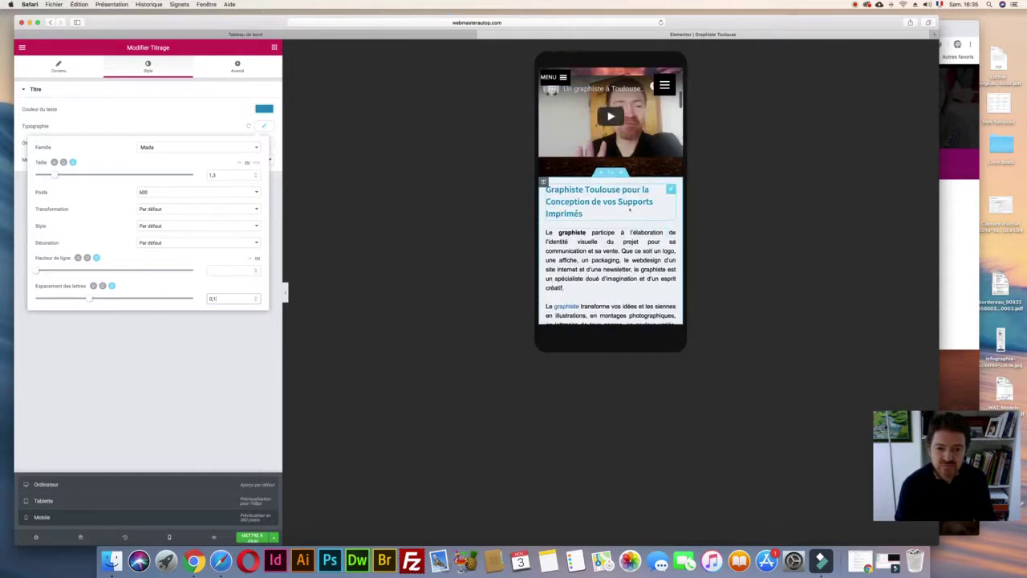
key("Escape")
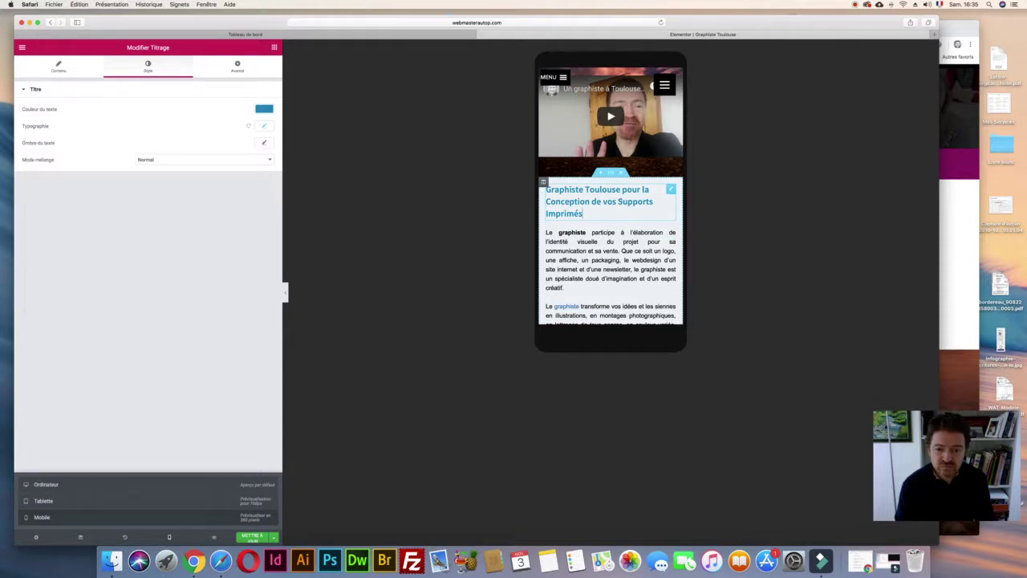
left_click(660, 190)
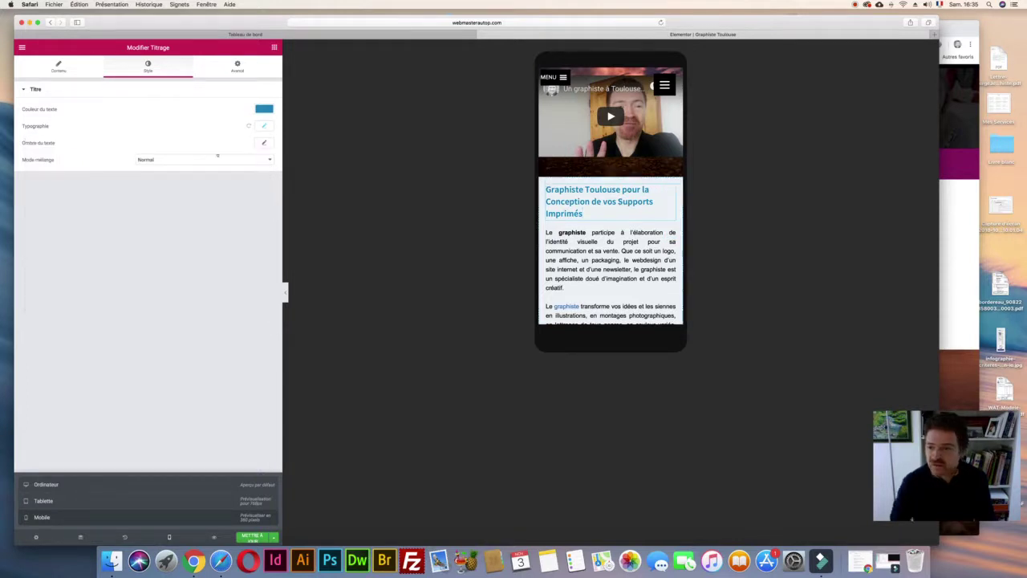
left_click(264, 126)
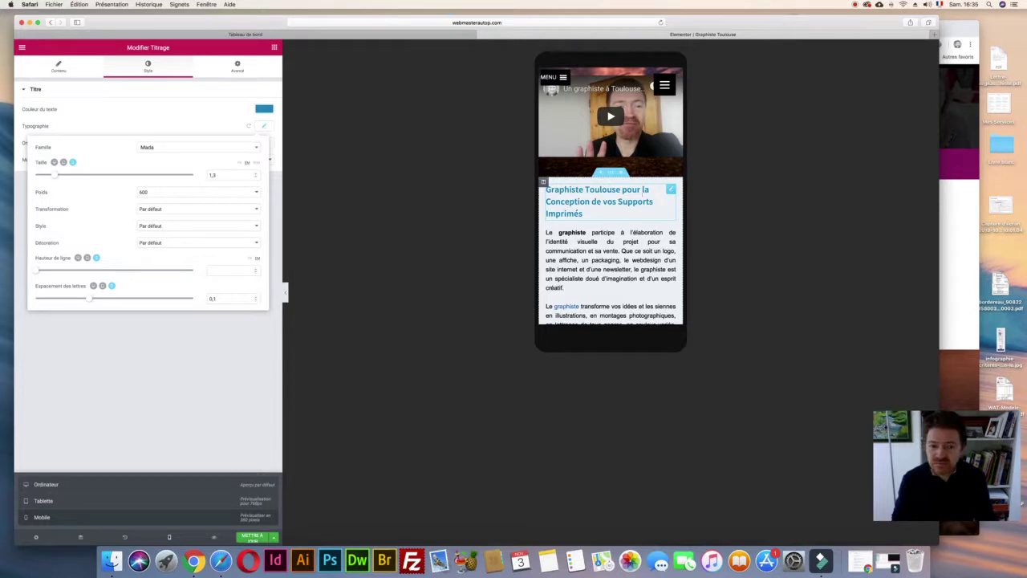
left_click(642, 193)
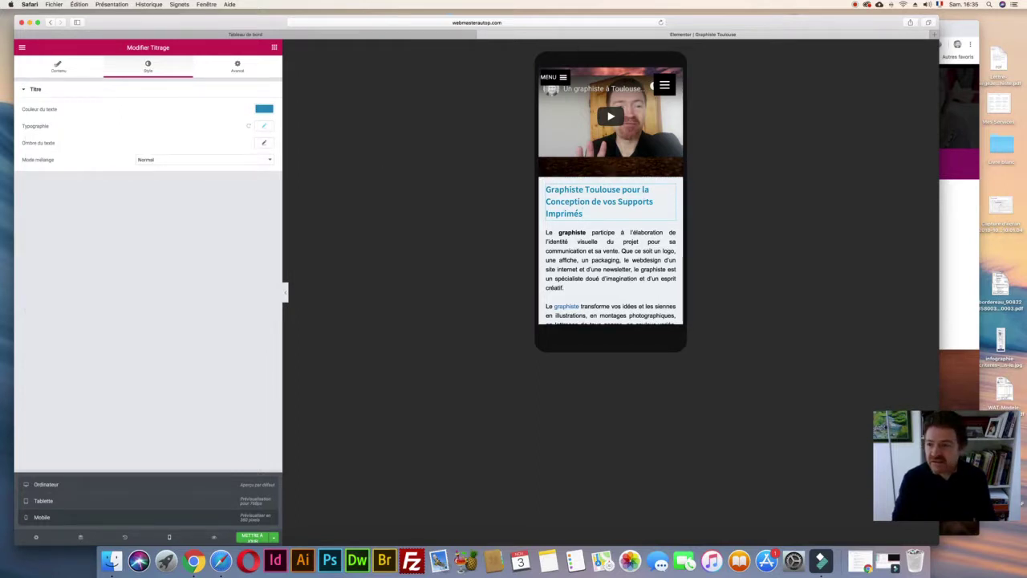
- Replace "Conception" with "création" in the heading text and write "supports imprimés" in lowercase
left_click(58, 67)
left_click(71, 117)
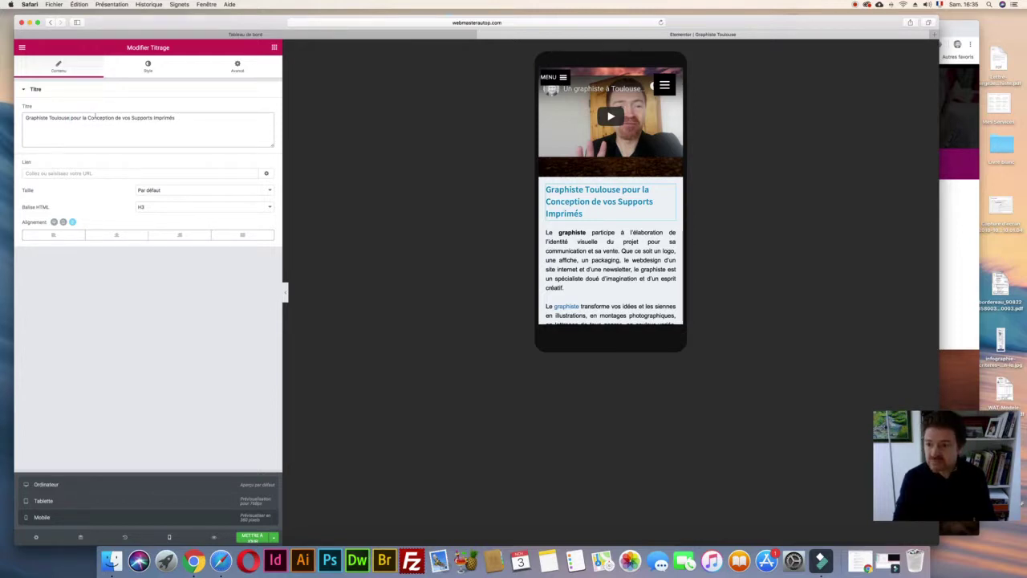
double_click(90, 117)
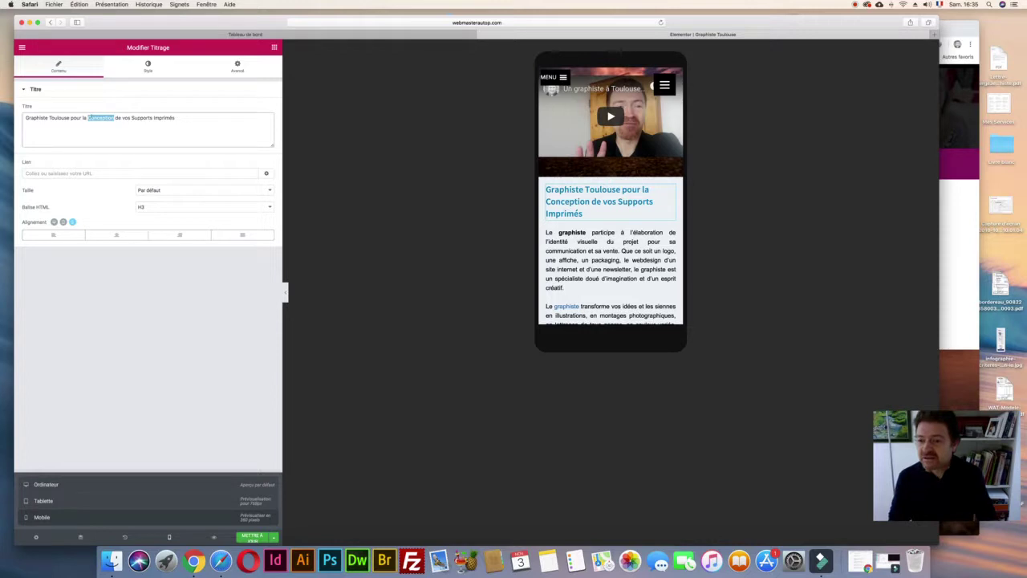
type("créat")
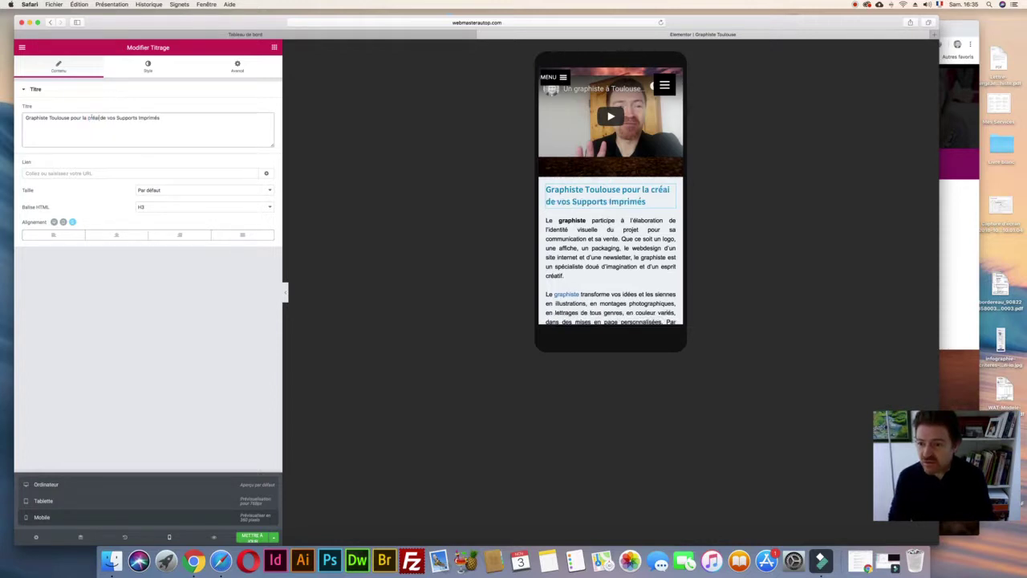
type("ion de vo")
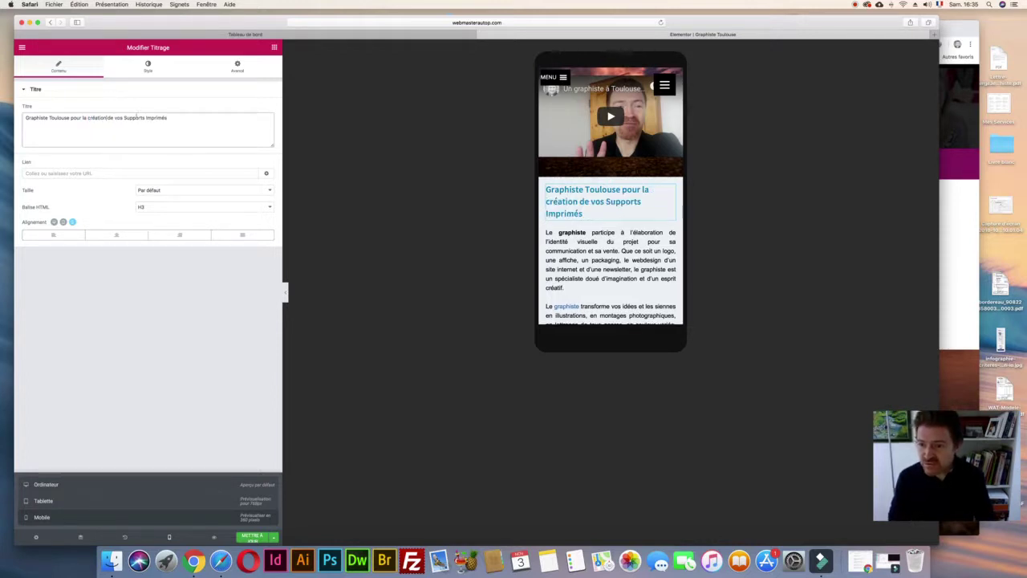
type("s")
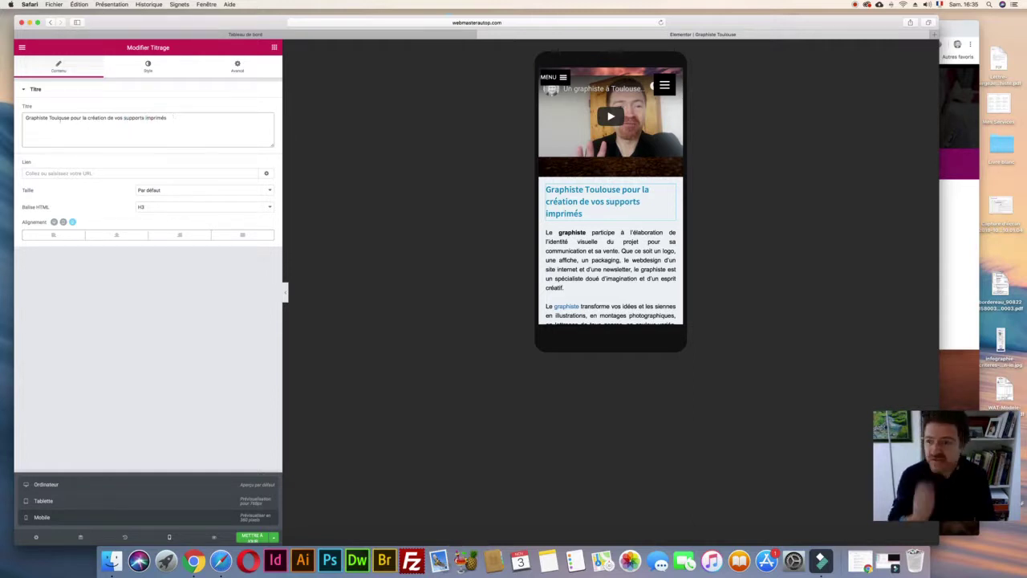
- Change the heading text to "Graphiste à Toulouse pour la création de vos supports imprimés à des prix exceptionnels pour une qualité irréprochable"
type("à")
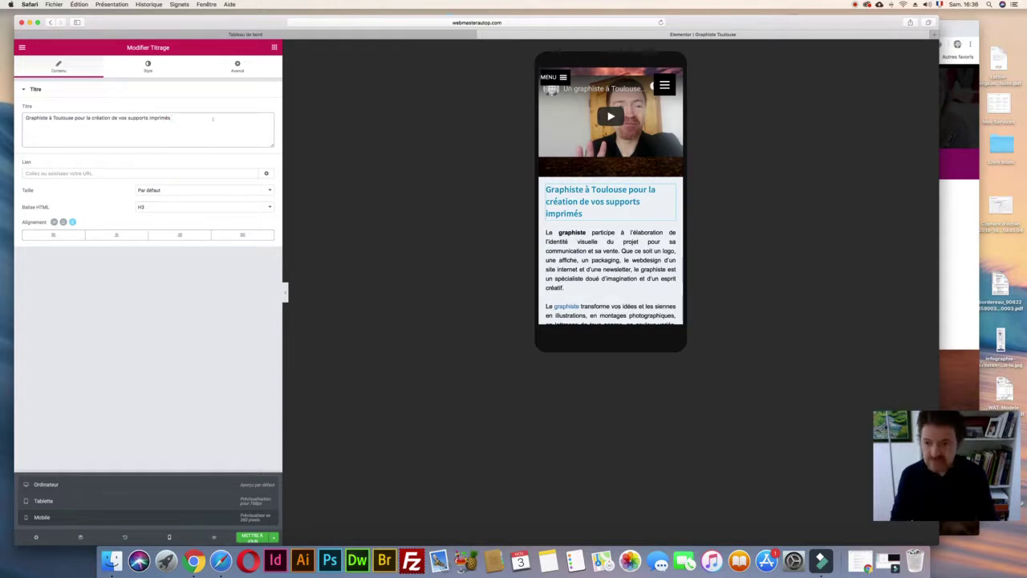
type("s pri")
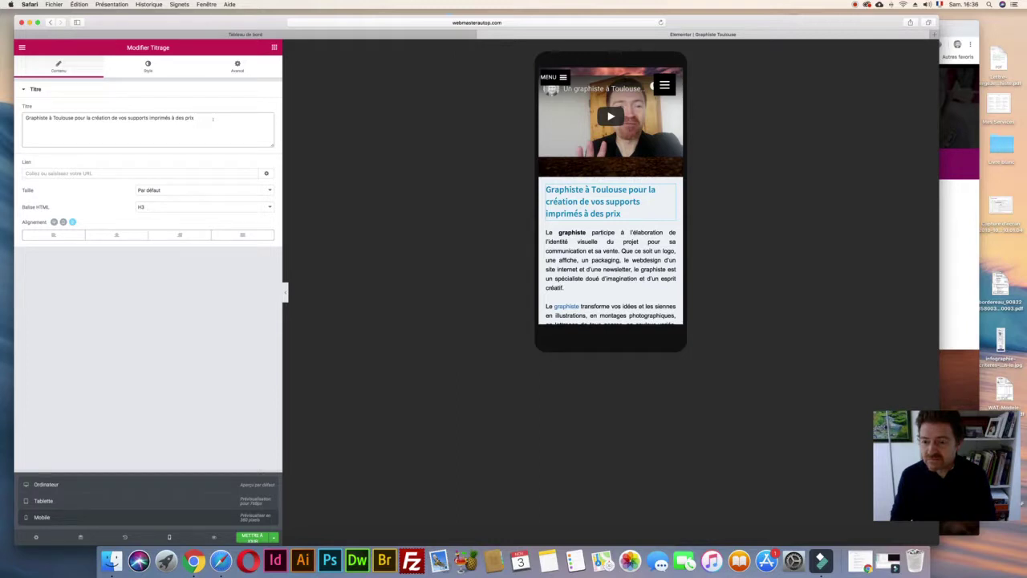
type("x")
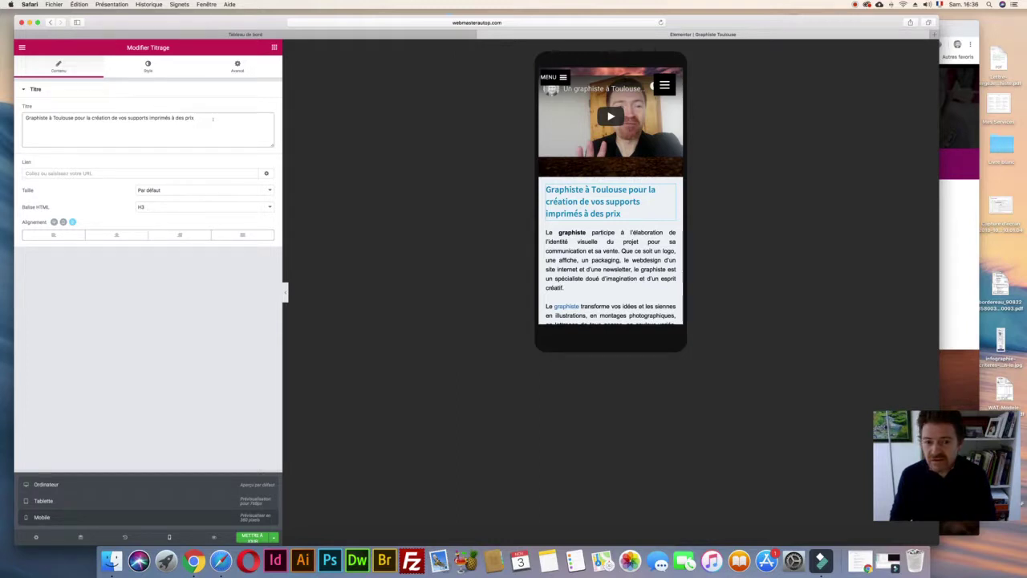
type(" exceptio")
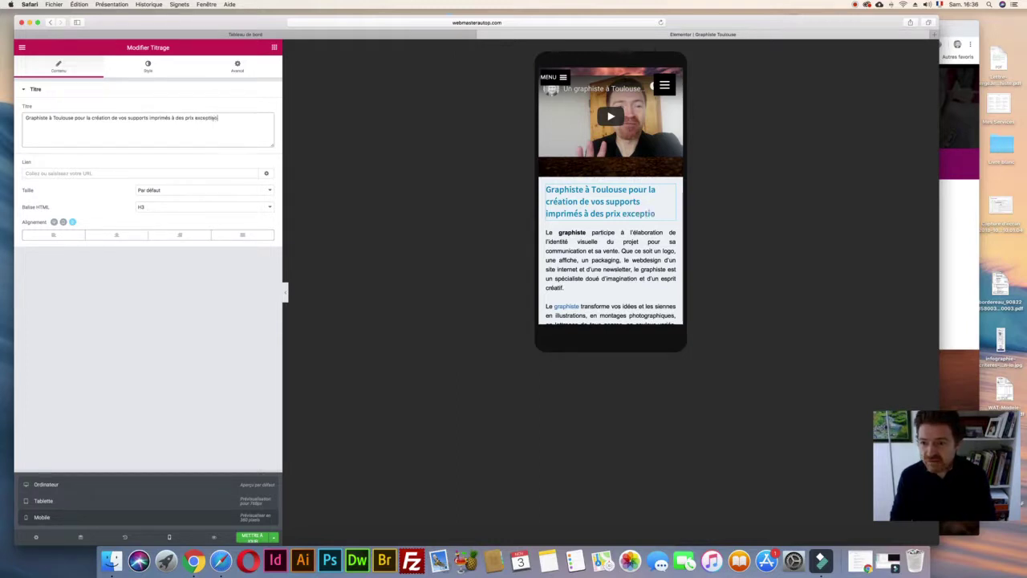
type("nnels")
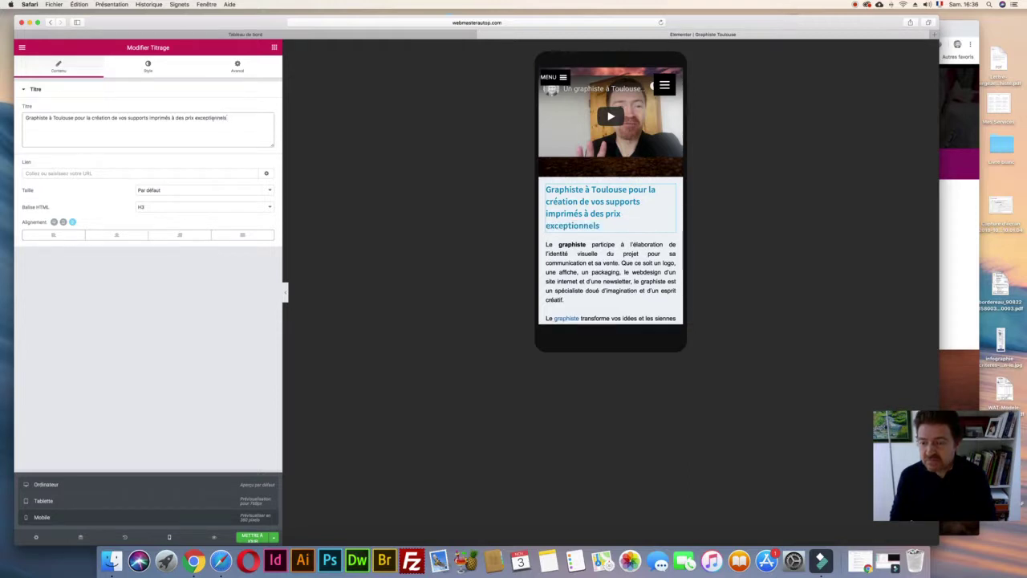
type(" pour une qualité irréprochalb")
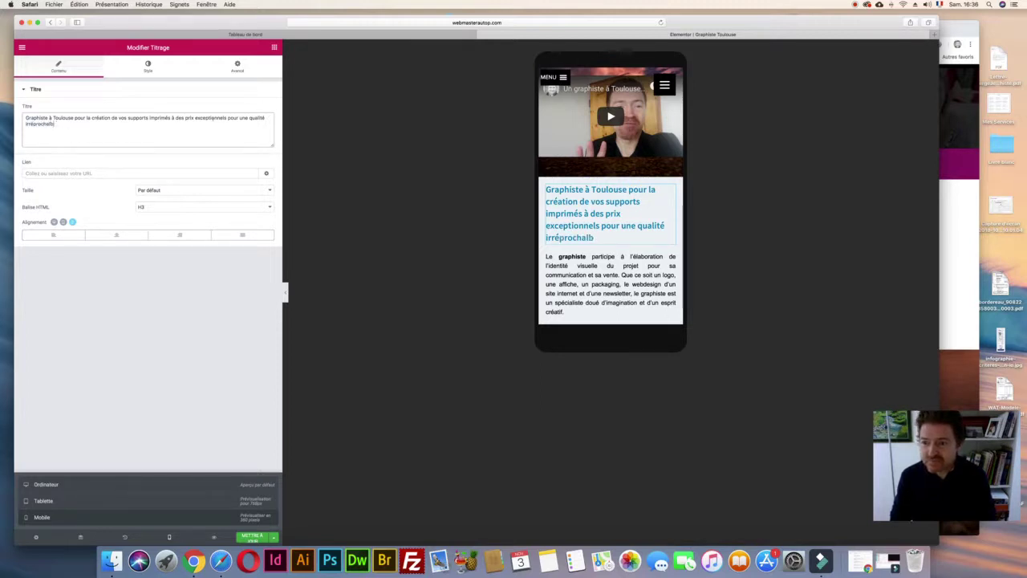
key("BackSpace")
key("BackSpace")
type("ble")
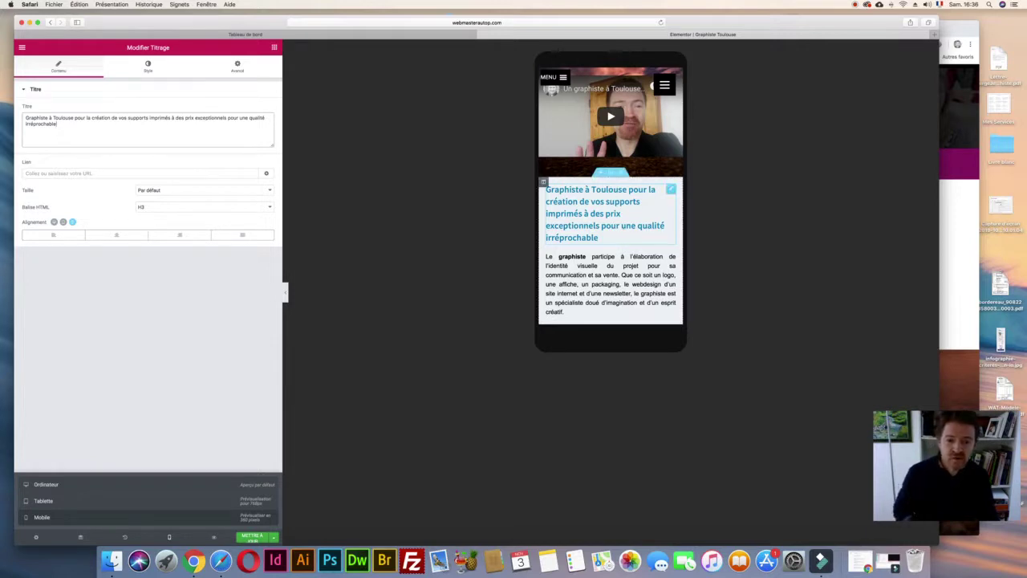
- Check the mobile typography settings of the "Graphiste à Toulouse pour la création" heading against the headings further down the page
scroll(609, 192, "down", 3)
scroll(609, 192, "down", 4)
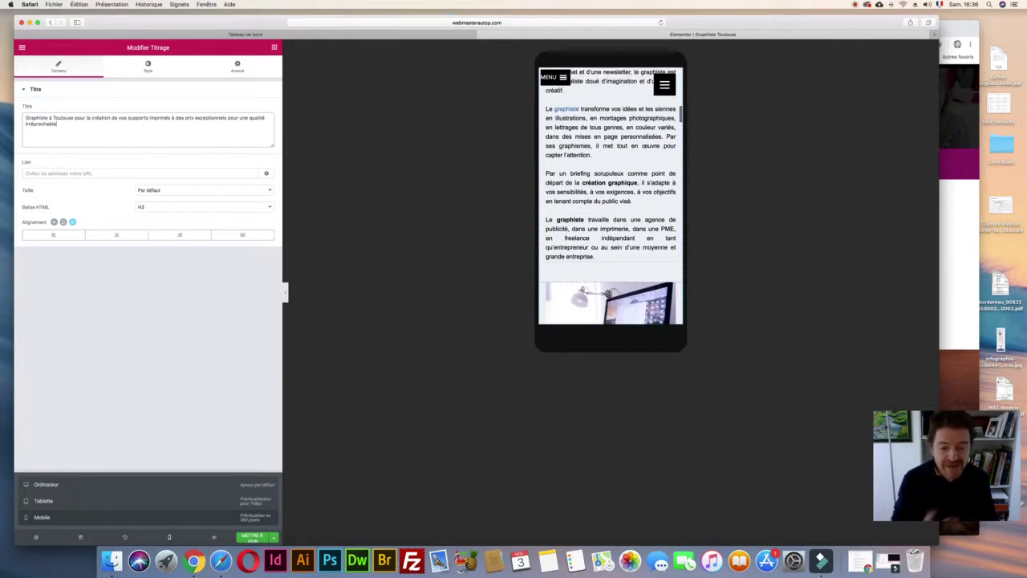
scroll(616, 217, "down", 5)
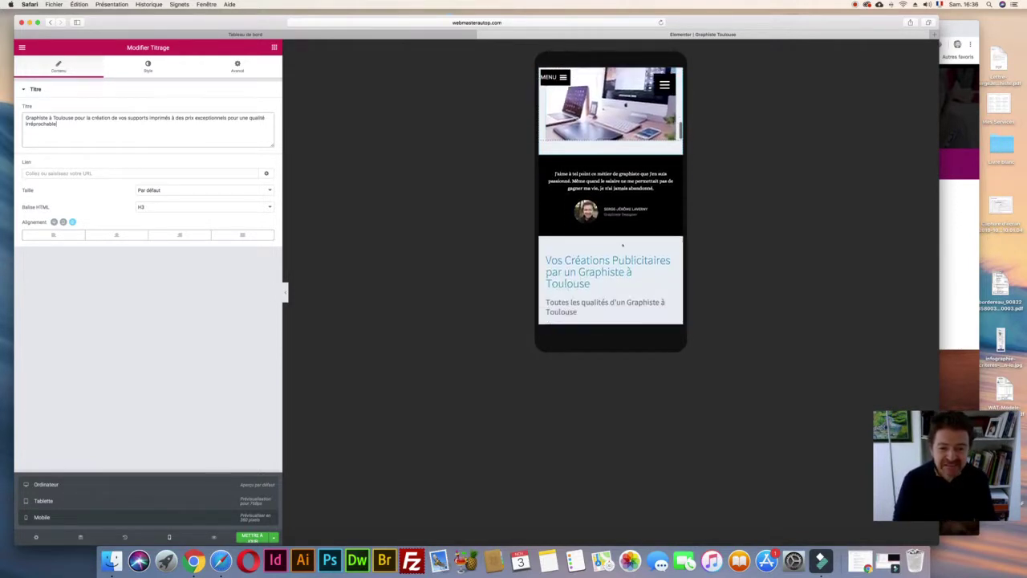
scroll(617, 217, "up", 5)
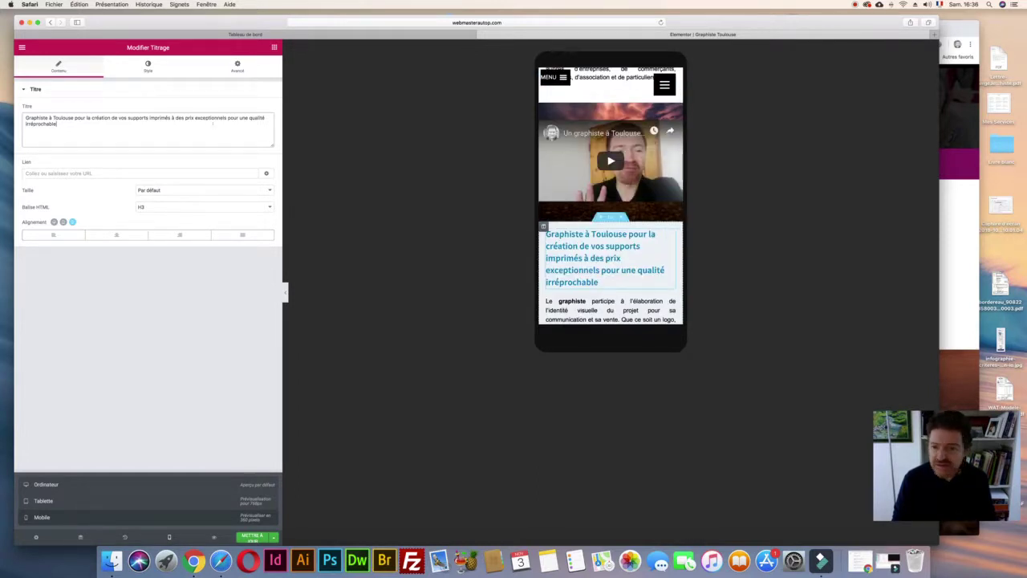
left_click(147, 64)
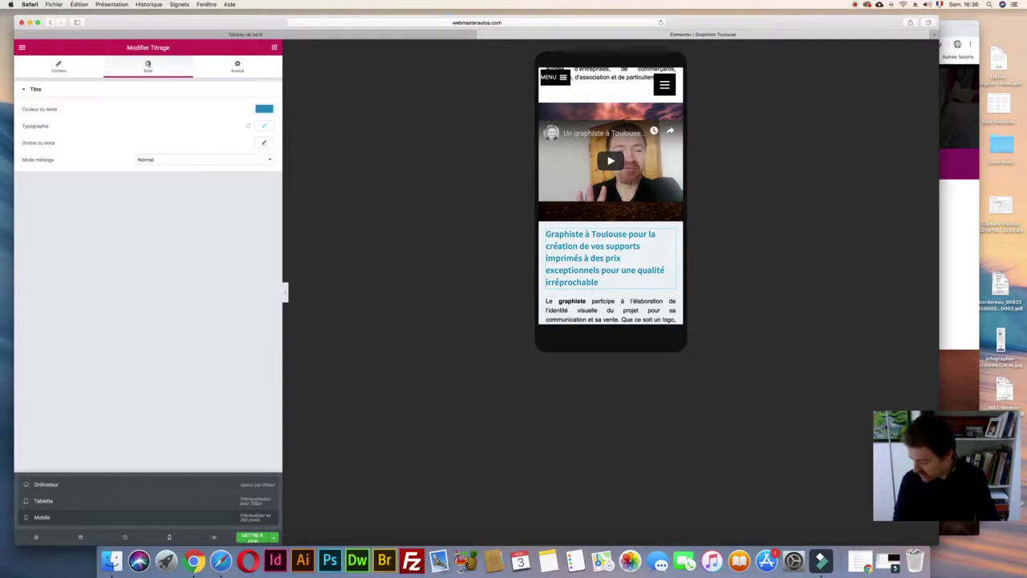
left_click(263, 126)
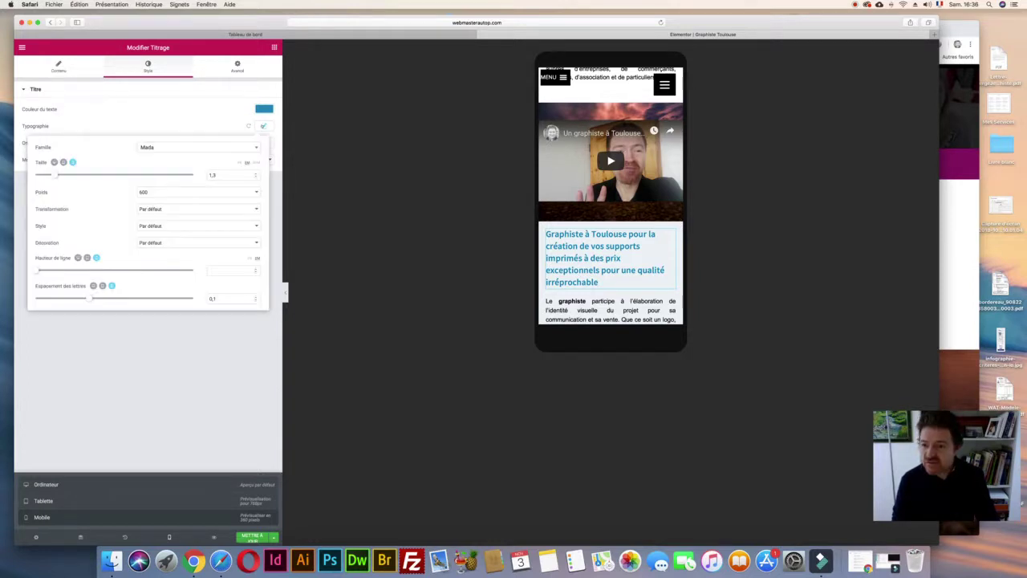
scroll(633, 215, "down", 10)
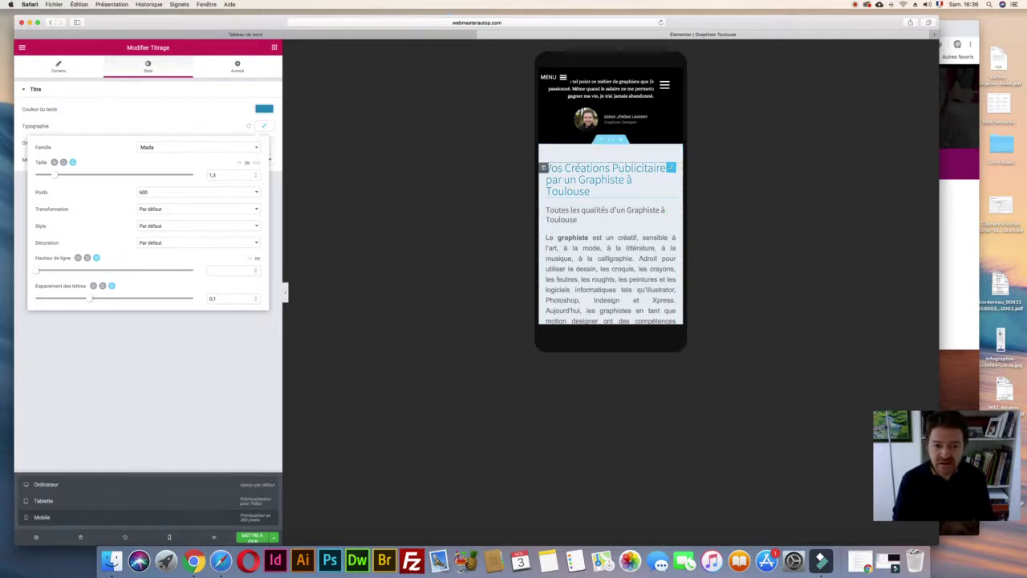
- Style the "Vos Créations Publicitaires par un Graphiste à Toulouse" heading with mobile font size 1.3 em, weight 600 and mobile line height 1.4
left_click(607, 178)
left_click(147, 66)
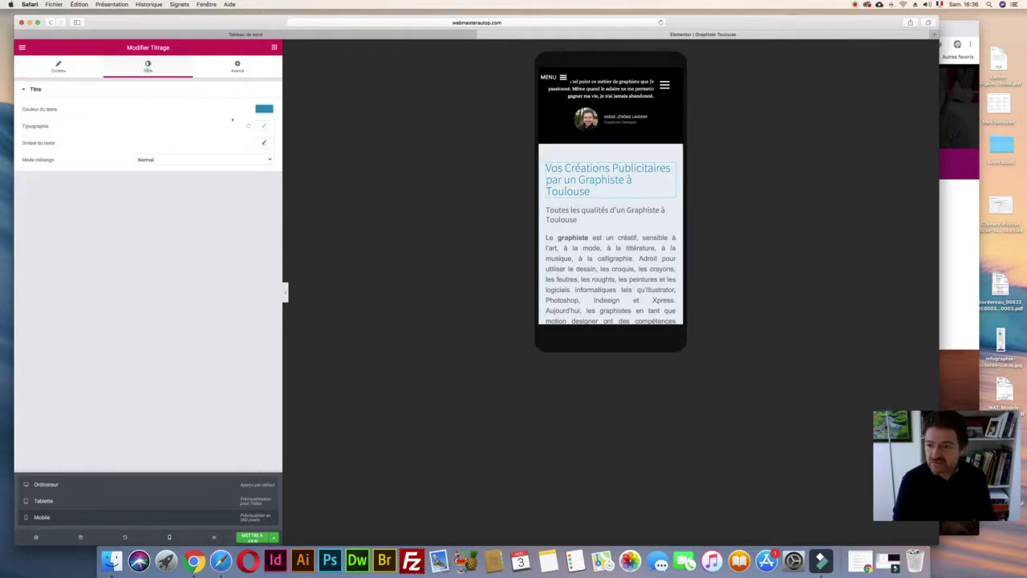
left_click(264, 126)
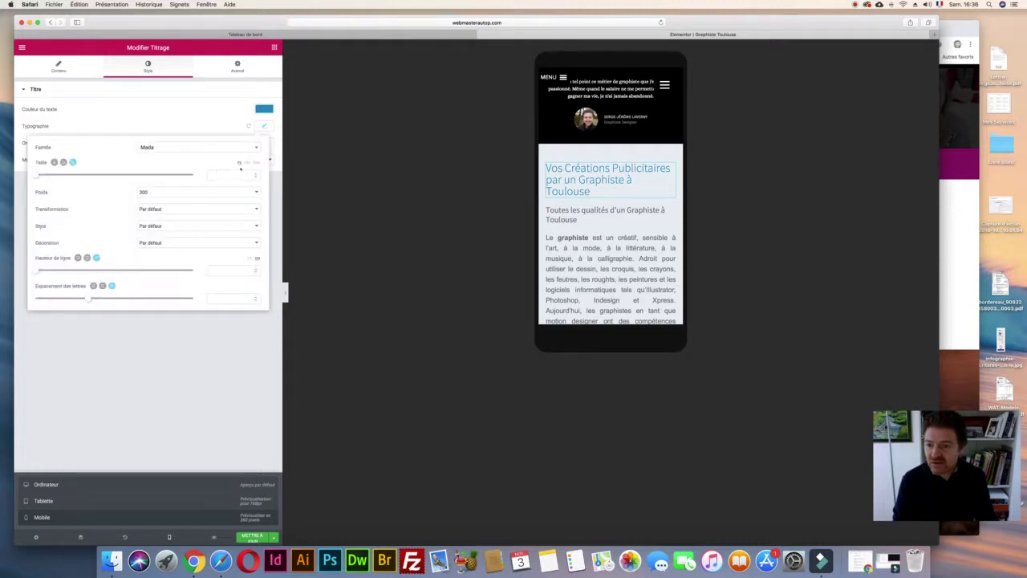
left_click_drag(32, 175, 52, 175)
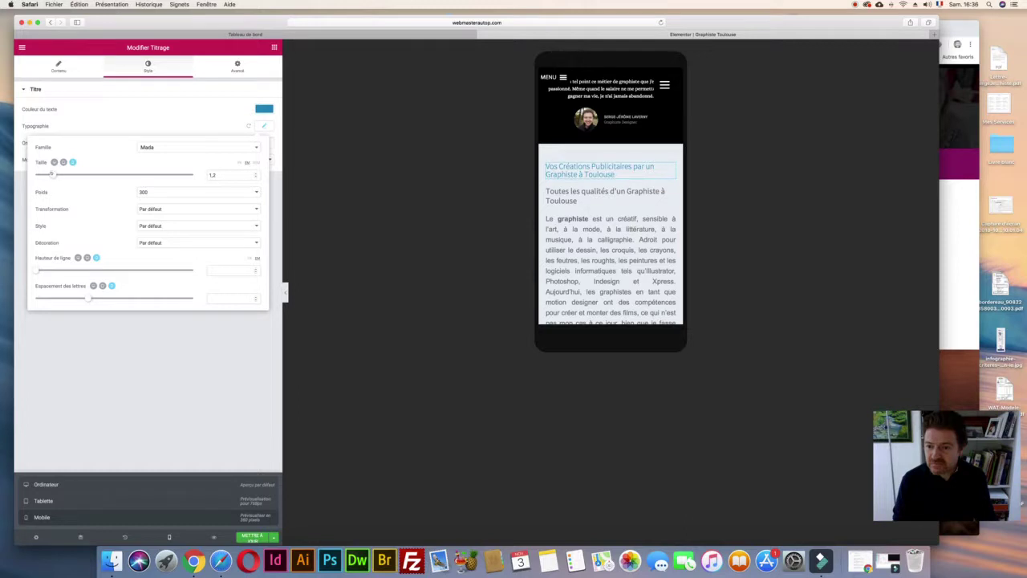
left_click(162, 195)
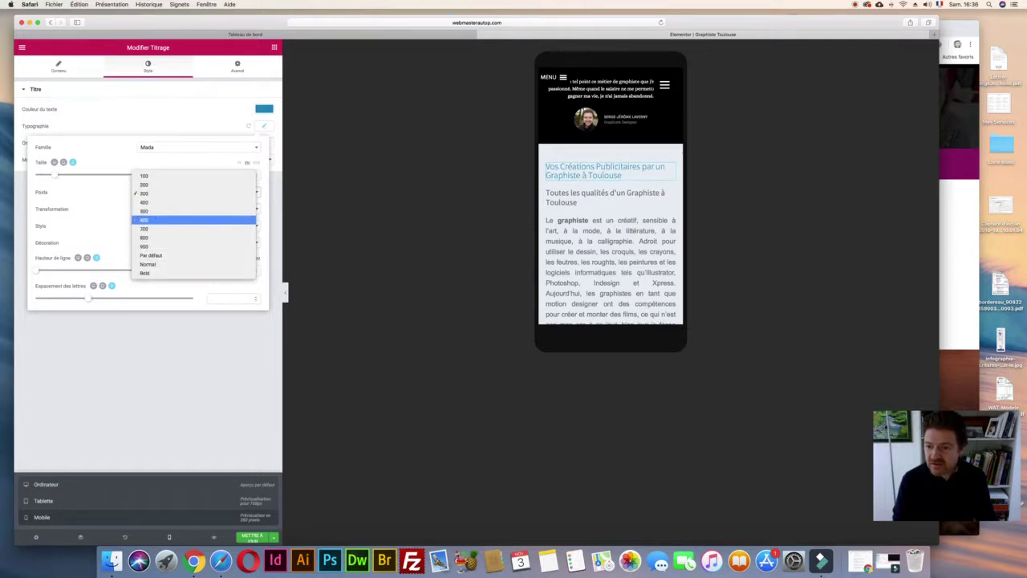
left_click(156, 218)
left_click_drag(34, 270, 55, 270)
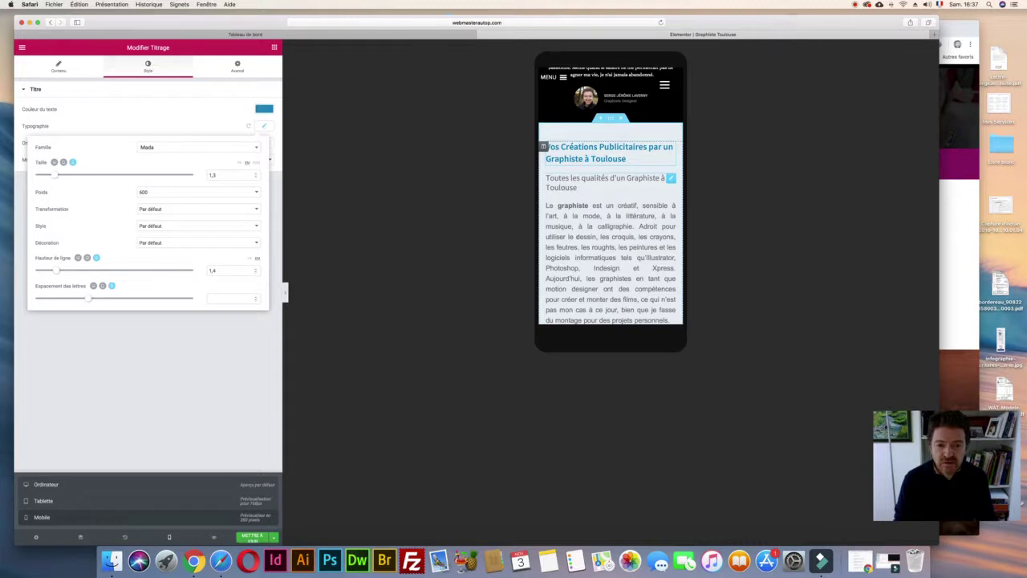
left_click(635, 158)
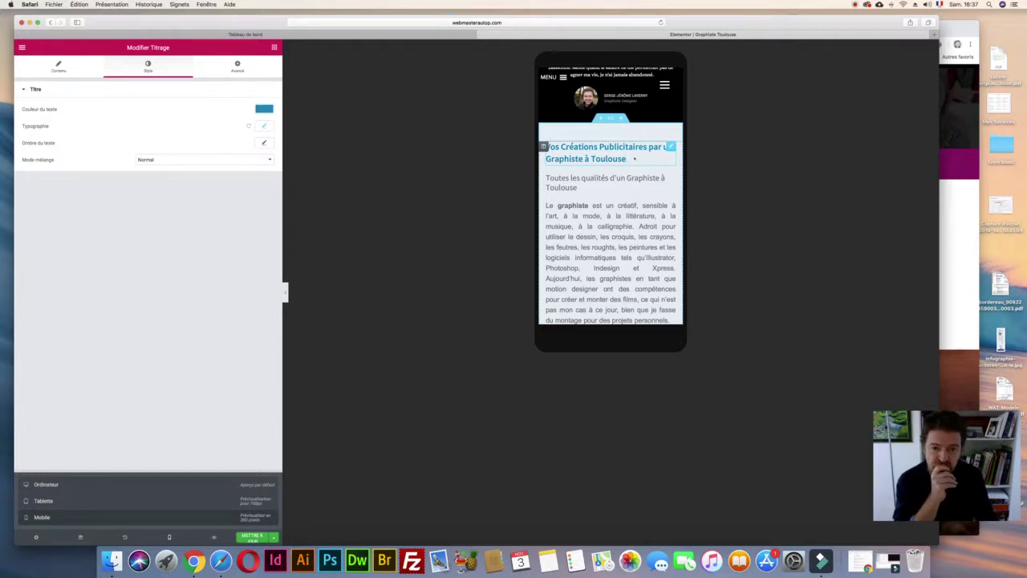
- Set the text color of the "Toutes les qualités d'un Graphiste à Toulouse" text block to black
scroll(633, 159, "down", 2)
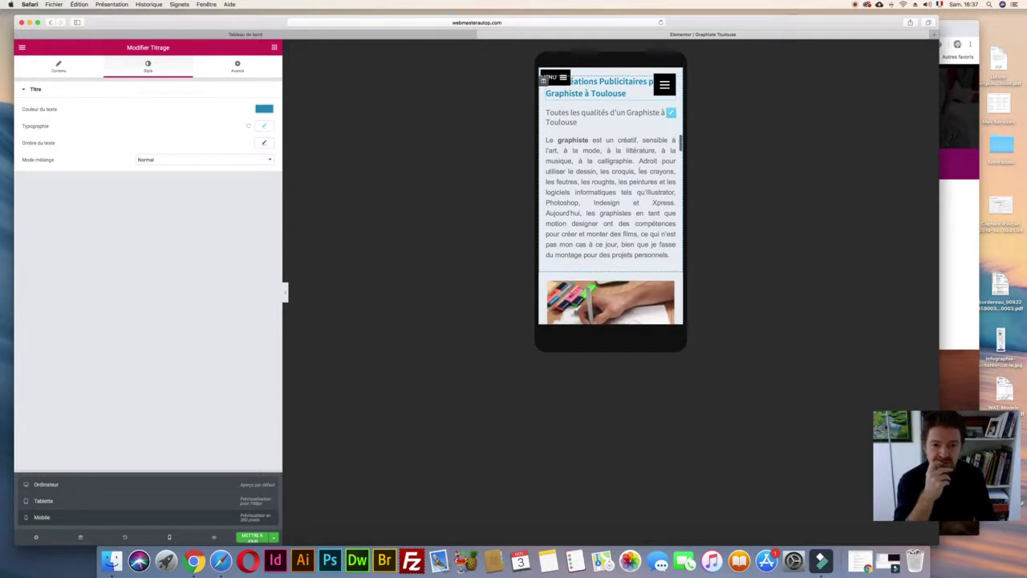
scroll(633, 159, "up", 2)
left_click(633, 161)
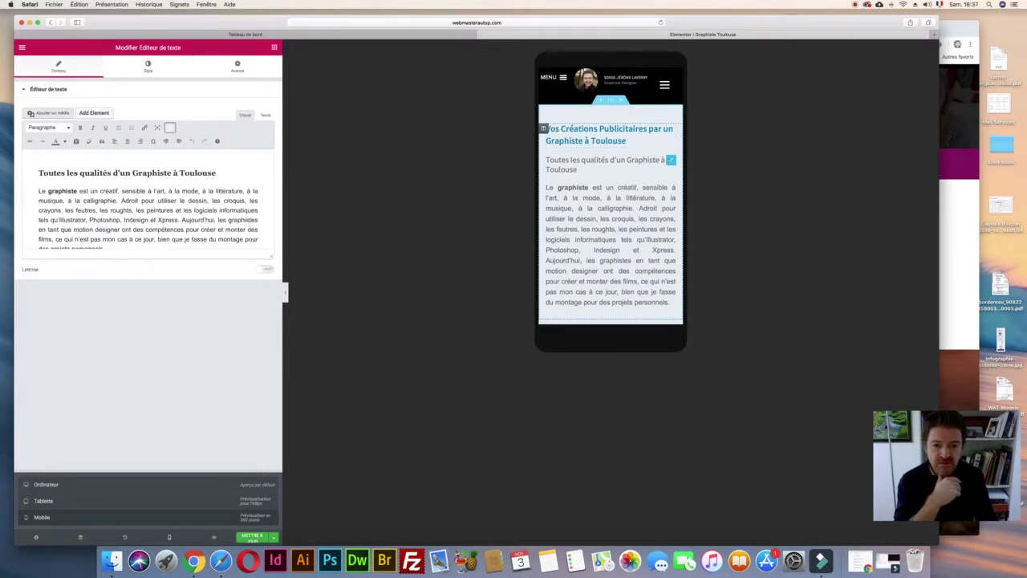
left_click(148, 67)
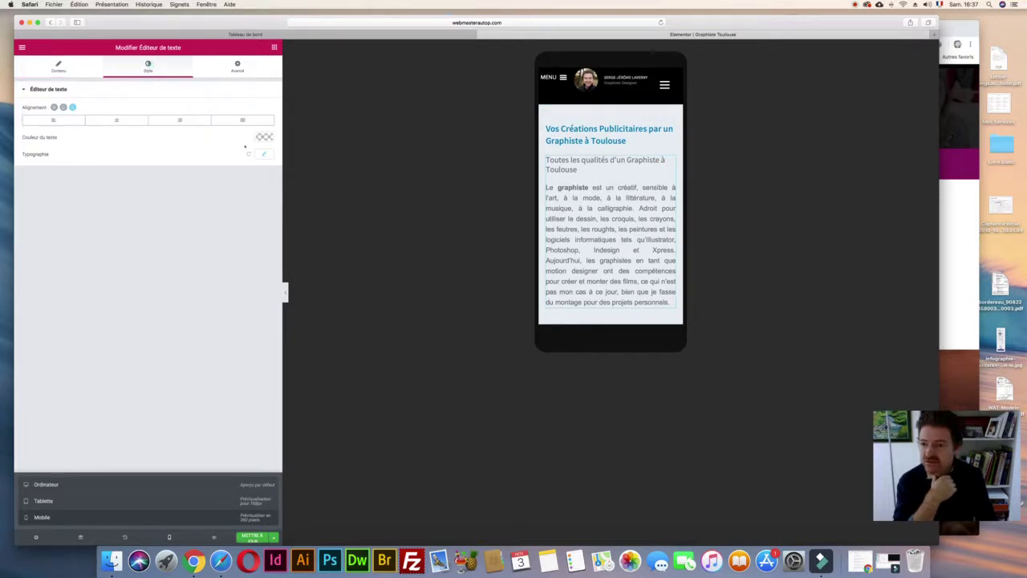
left_click(264, 136)
left_click(234, 232)
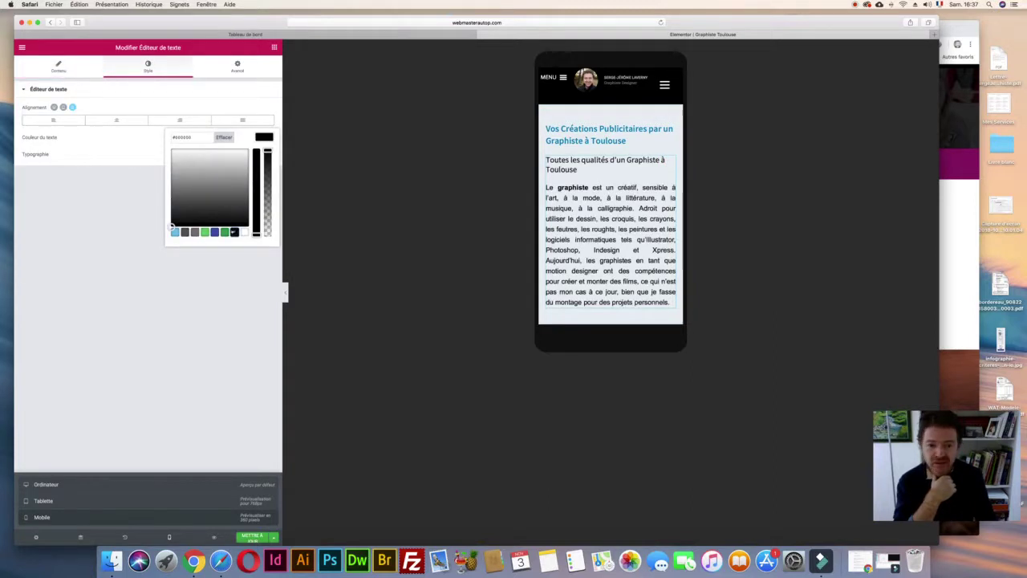
left_click(148, 71)
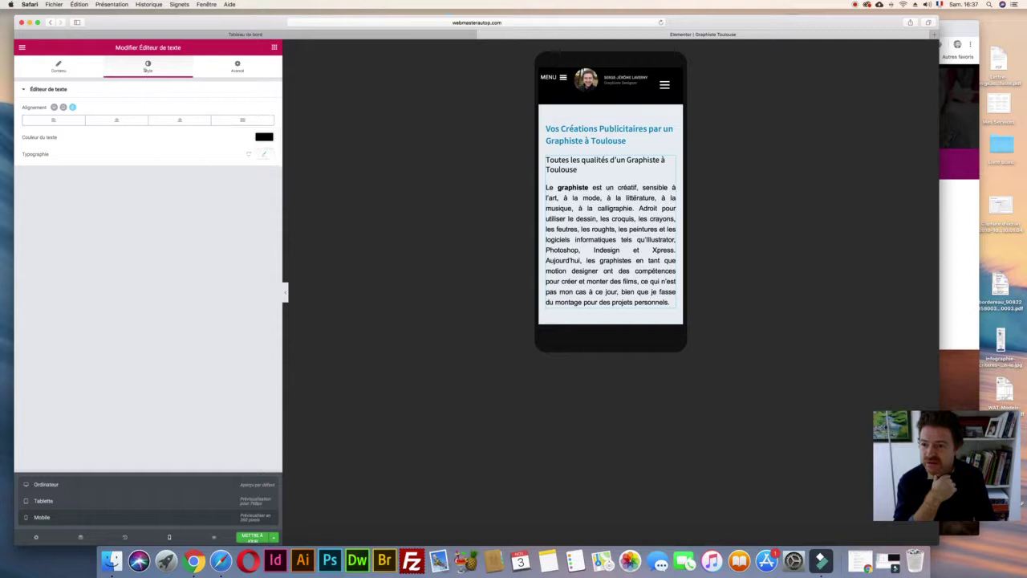
- Set the mobile font size of the "Toutes les qualités" text block to 0.9 em
left_click(260, 153)
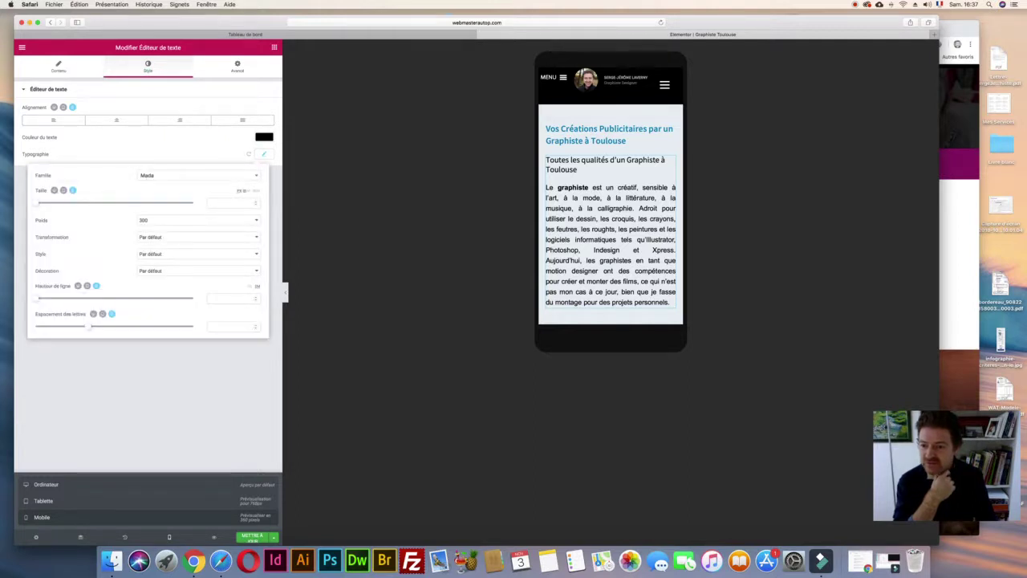
mouse_move(51, 203)
left_mouse_down()
mouse_move(69, 203)
mouse_move(45, 203)
left_mouse_up()
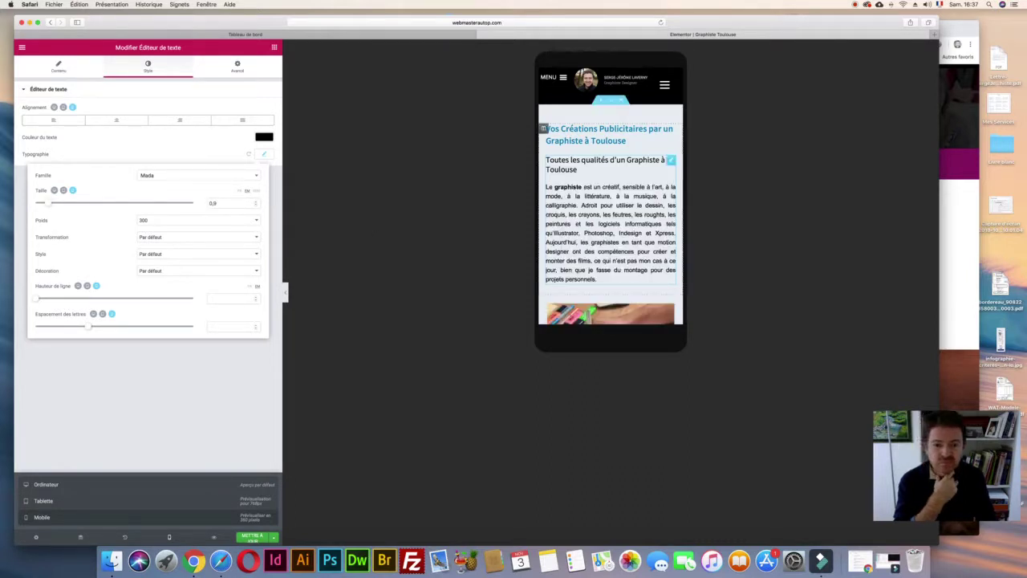
left_click(22, 59)
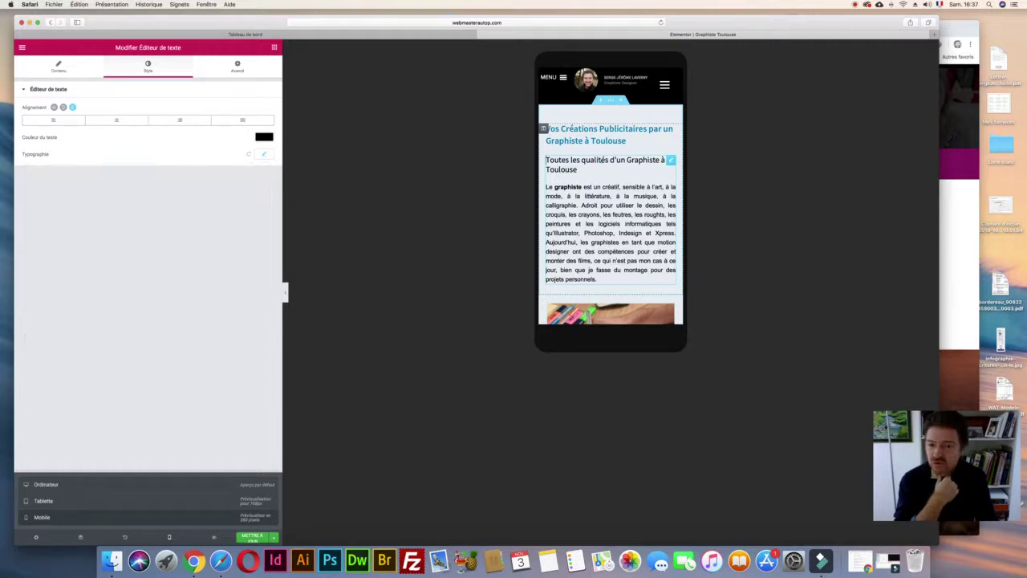
- Reword the text block's subheading as "Toutes les qualités essentielles chez votre Graphiste à Toulouse"
left_click(58, 67)
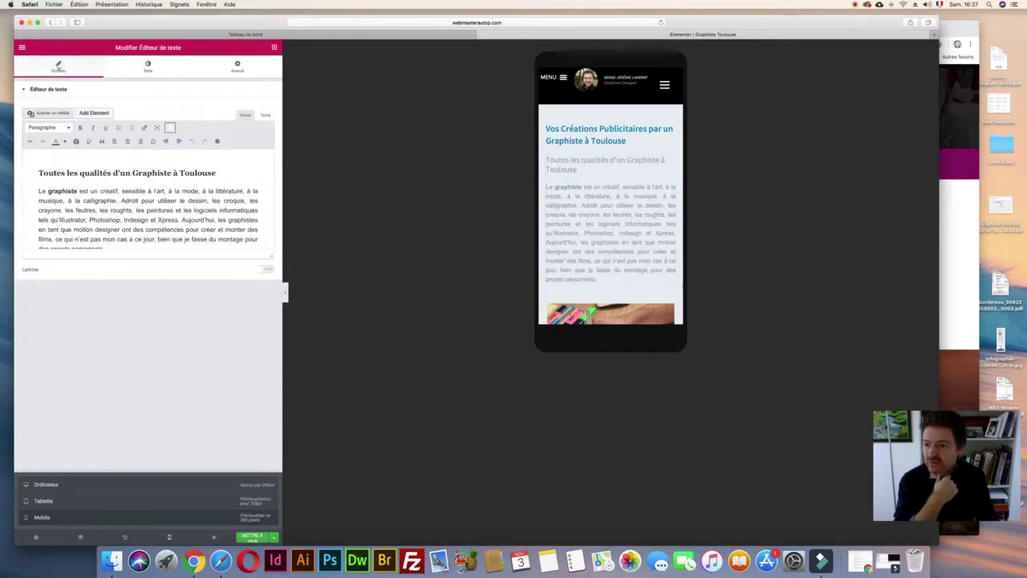
triple_click(103, 172)
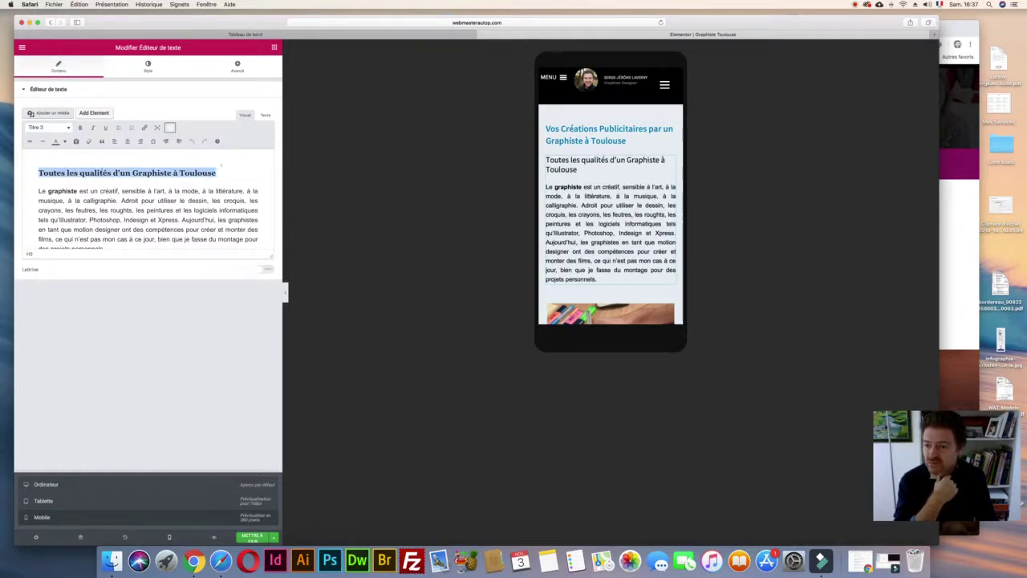
left_click(222, 171)
triple_click(229, 171)
left_click(115, 173)
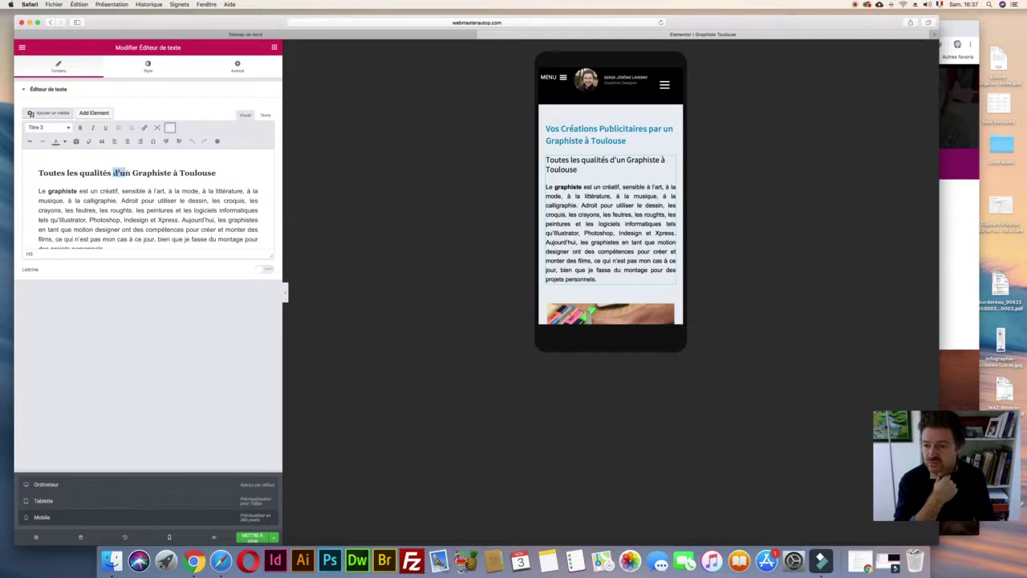
type("essentiel")
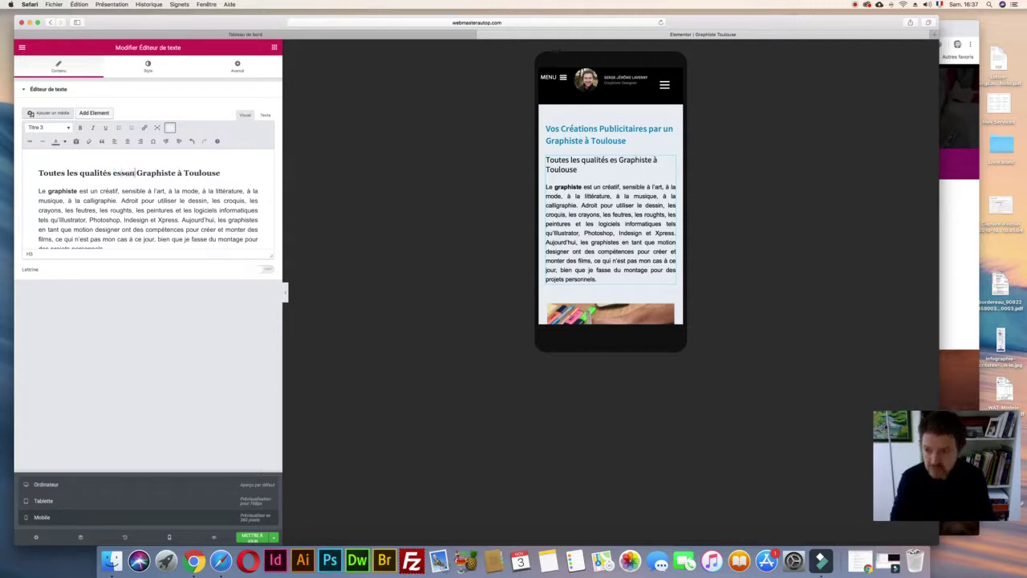
type("les chez")
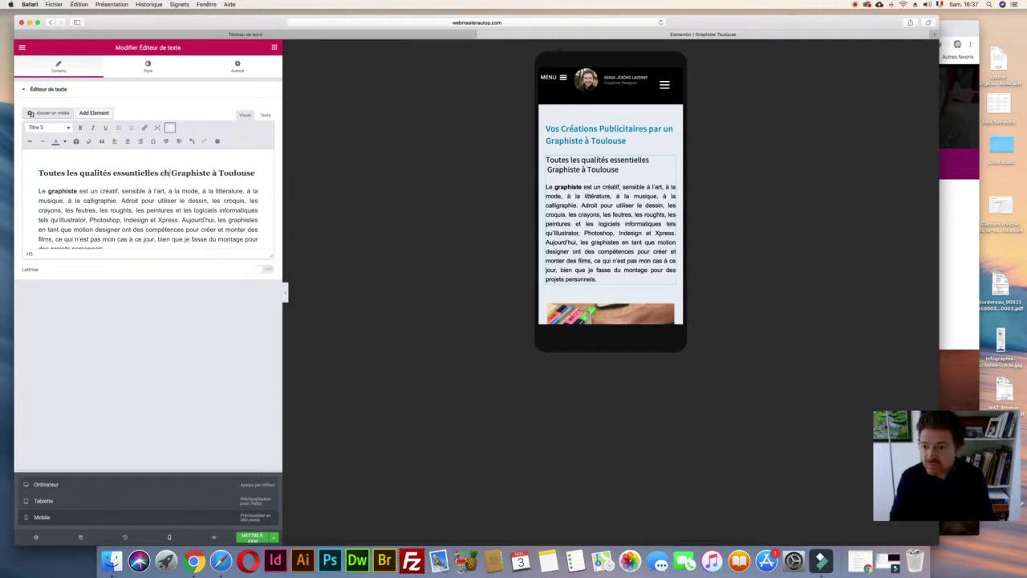
type(" votre")
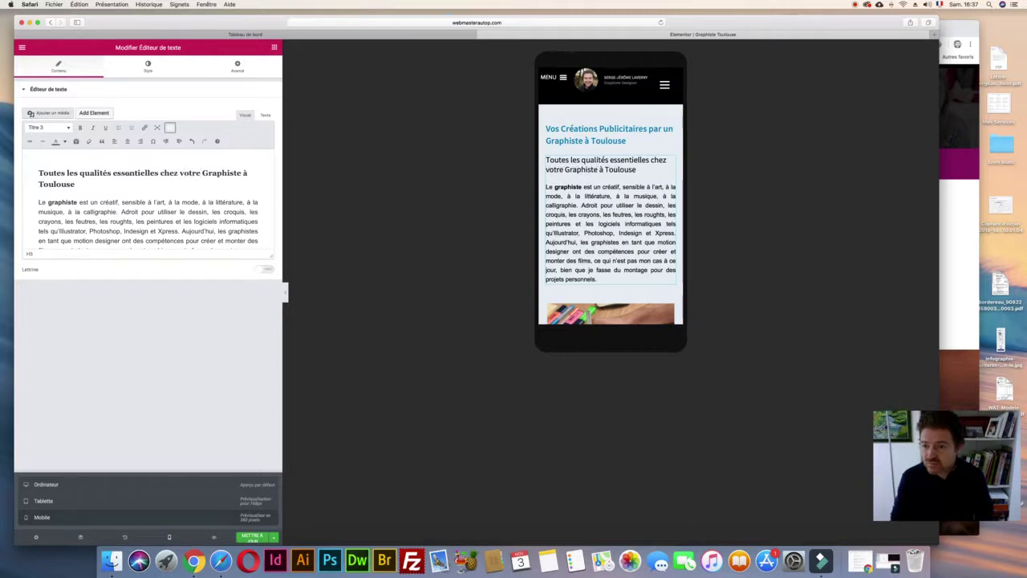
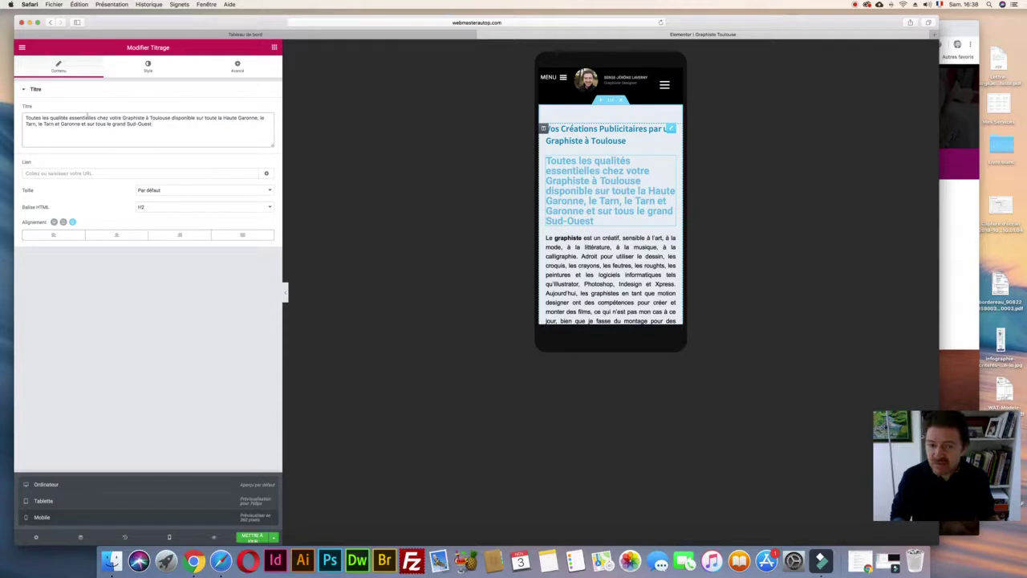
- Set the HTML tag of the "Toutes les qualités essentielles chez votre Graphiste à Toulouse" heading to H4
left_click(148, 207)
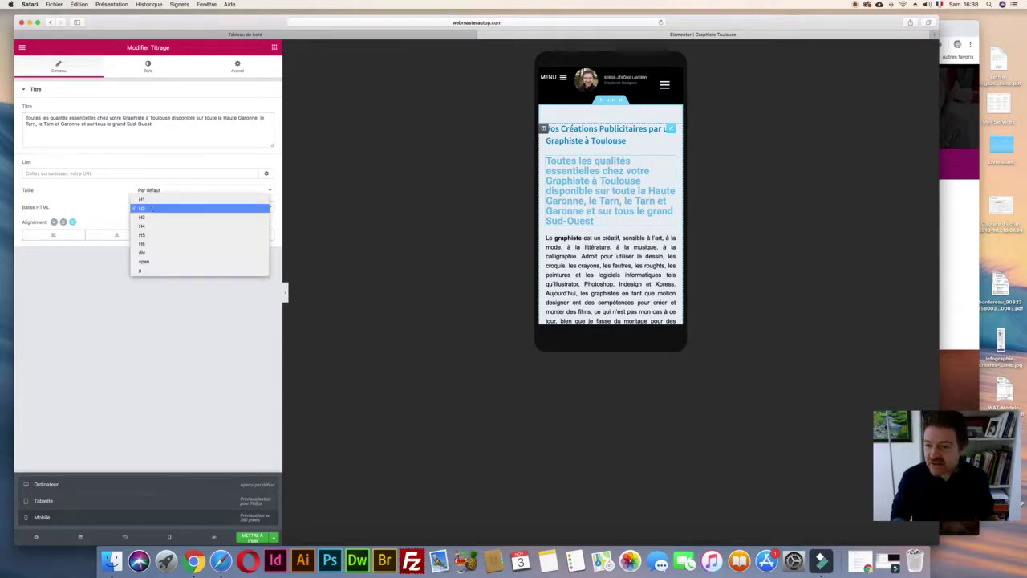
left_click(150, 227)
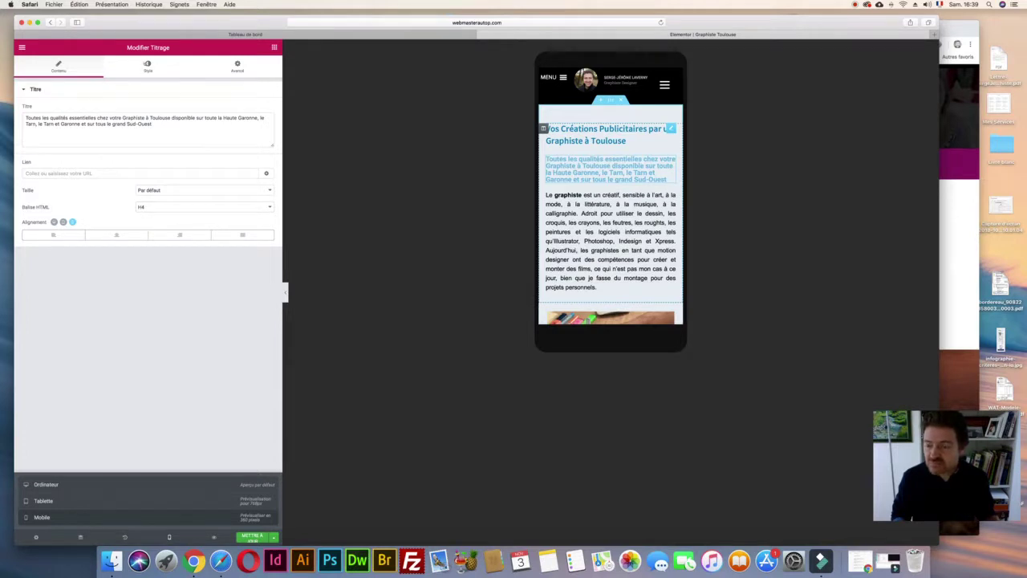
- Try Antic Slab as the font family of the "Toutes les qualités essentielles" heading
left_click(148, 66)
left_click(265, 125)
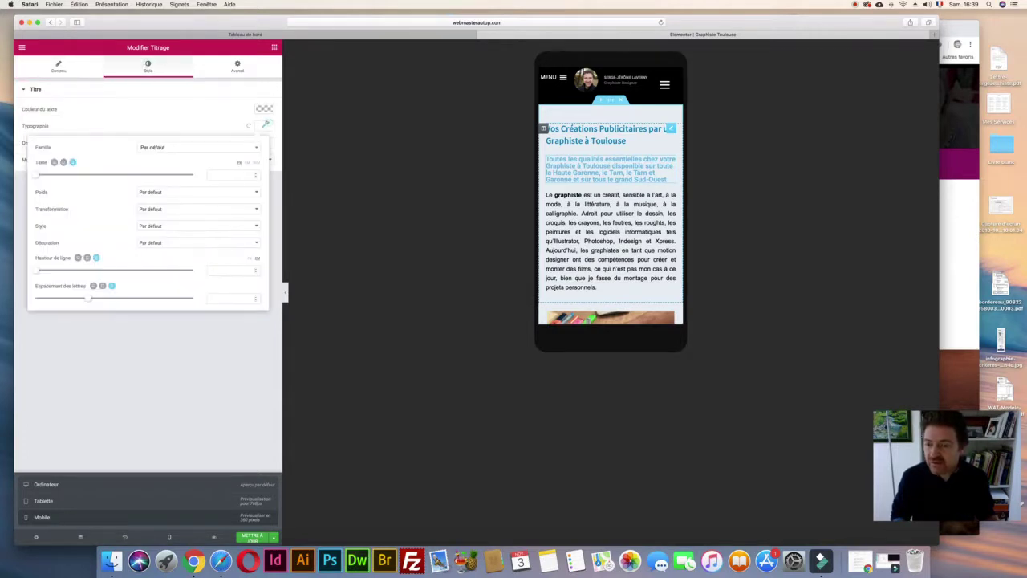
left_click(176, 146)
scroll(161, 216, "down", 5)
scroll(161, 216, "down", 3)
left_click(160, 208)
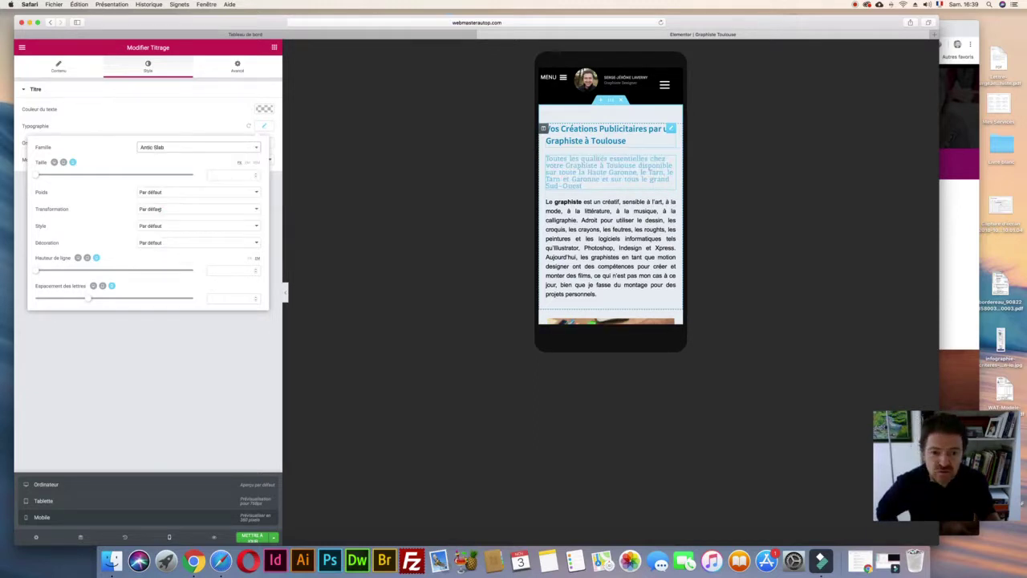
- Try the Clicker Script font on the "Toutes les qualités essentielles" heading
left_click(176, 147)
scroll(162, 209, "down", 4)
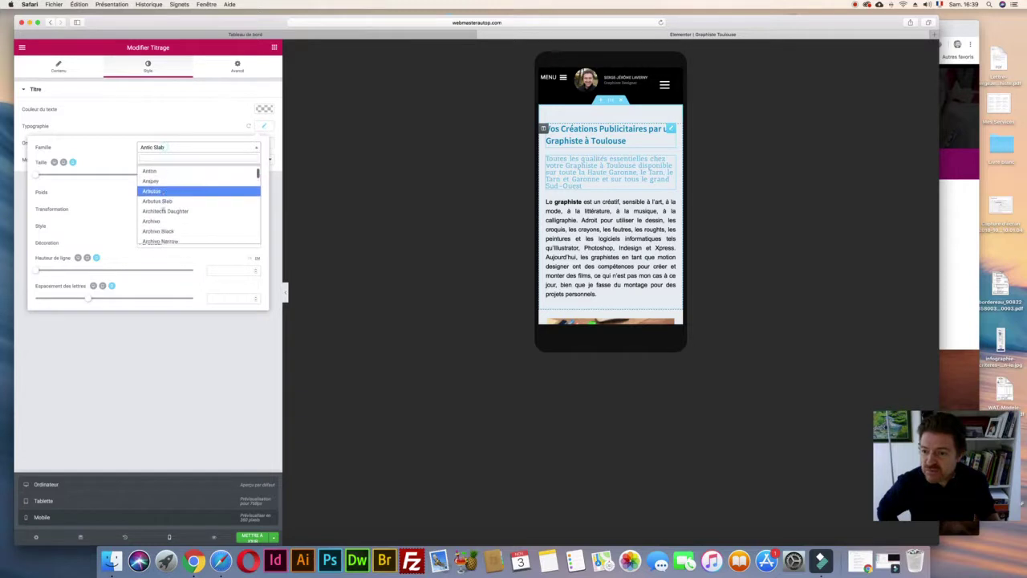
type("scri")
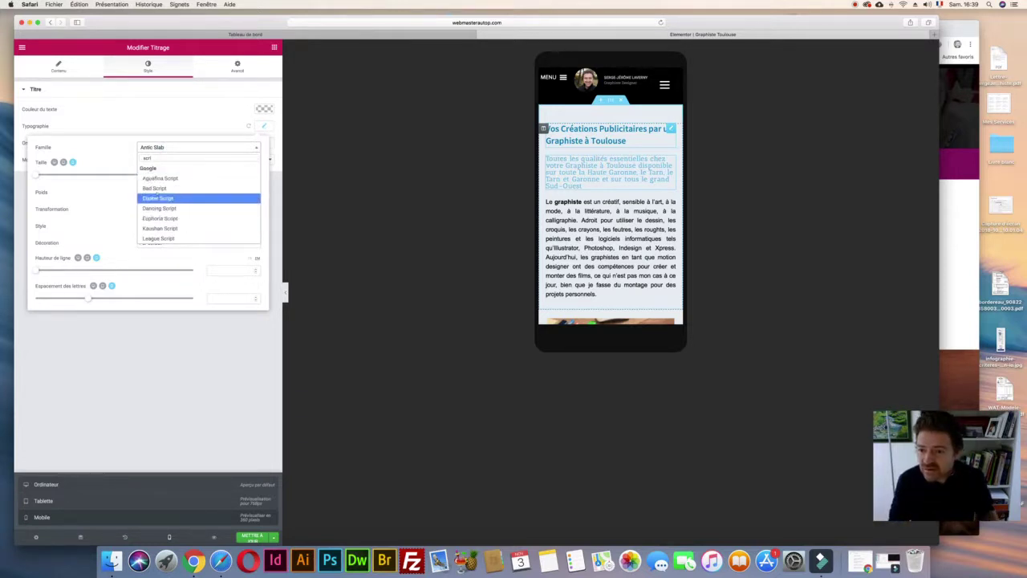
left_click(157, 197)
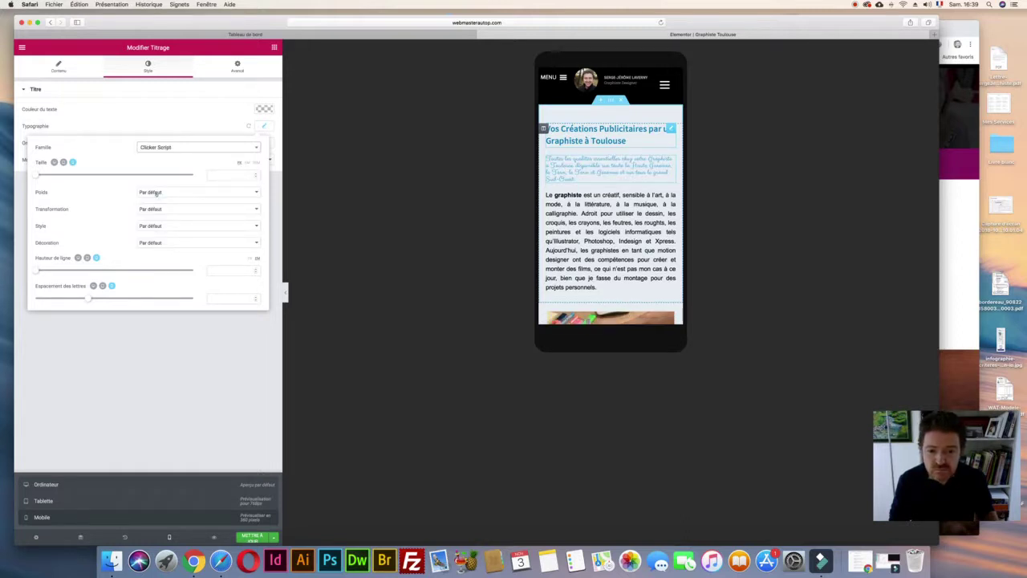
- Set the text color of the "Toutes les qualités essentielles" heading to black (#000000)
left_click(264, 109)
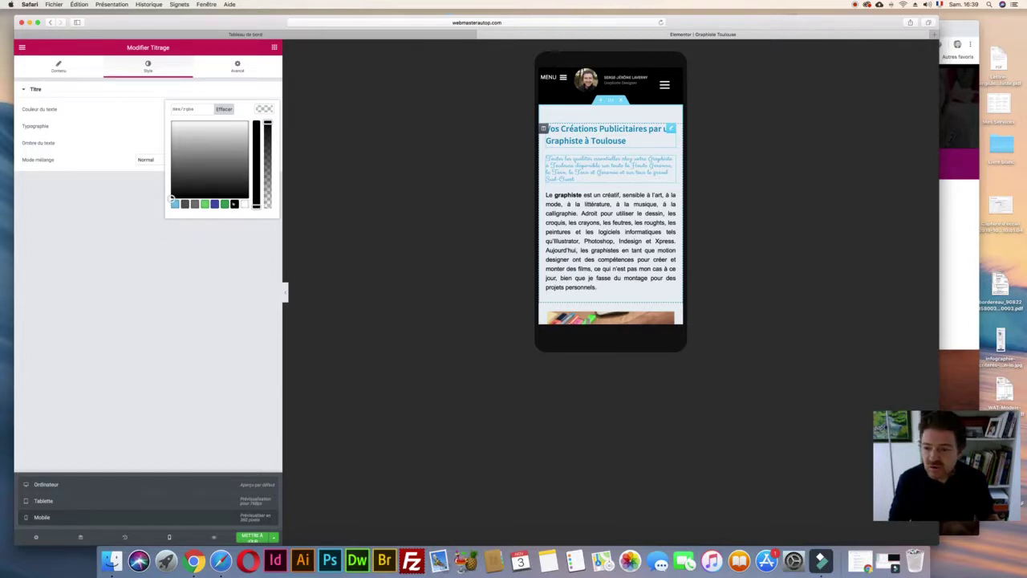
left_click(171, 199)
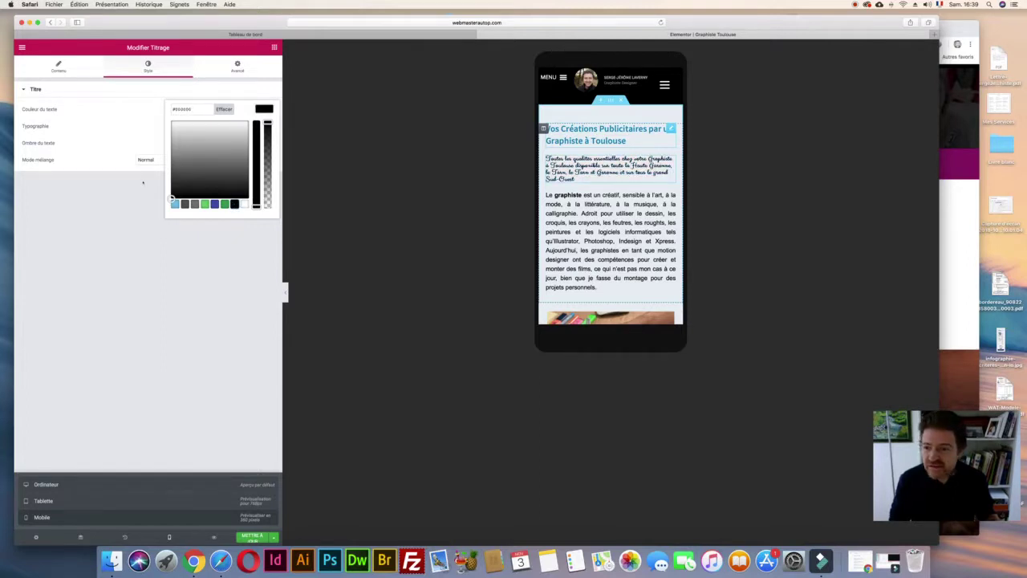
left_click(158, 110)
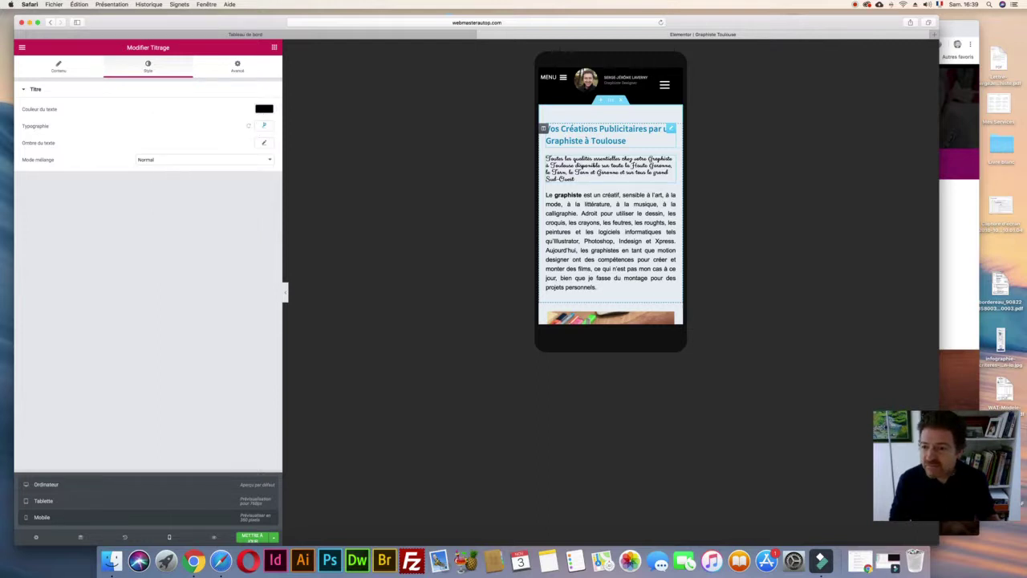
- Style the "Toutes les qualités essentielles" heading with mobile font size 1.3 em, the Euphoria Script font and mobile line height 1.2
left_click(263, 126)
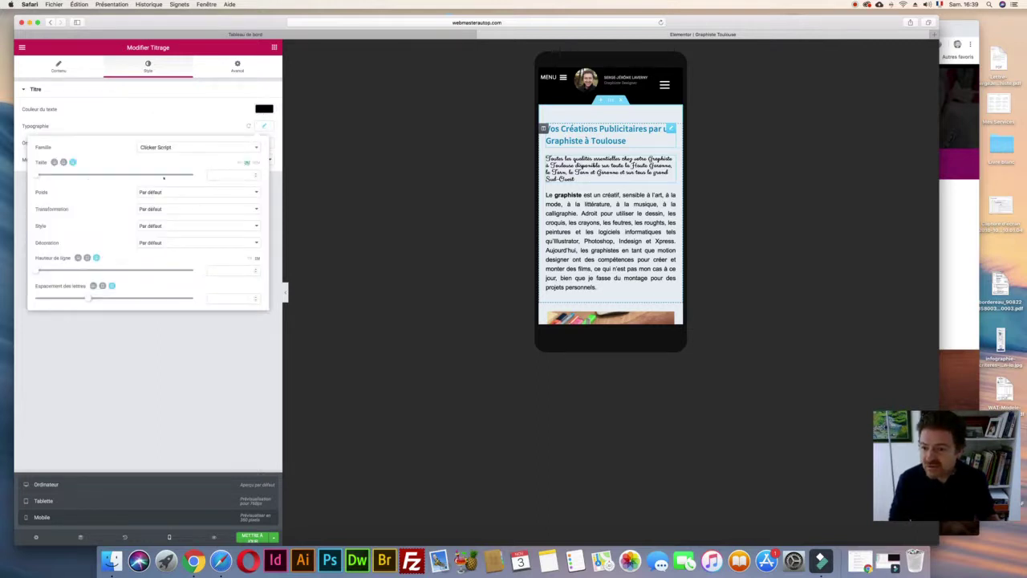
left_click_drag(39, 174, 54, 174)
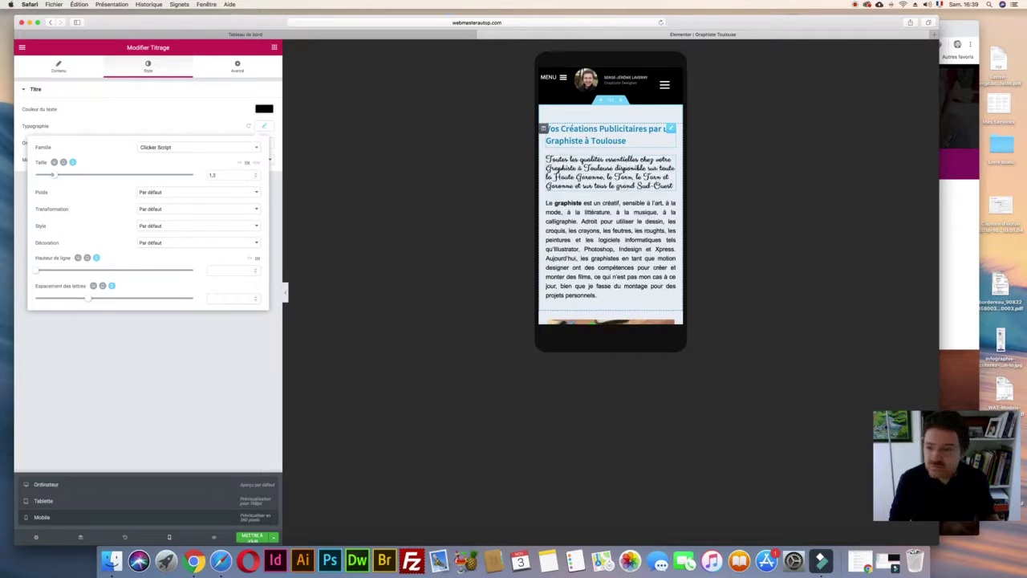
left_click(151, 147)
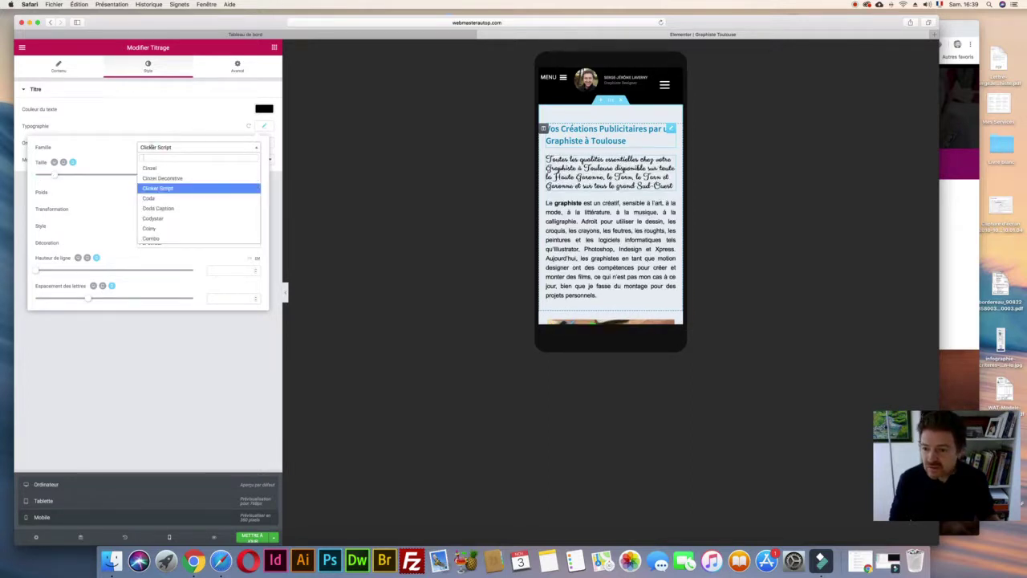
type("scri")
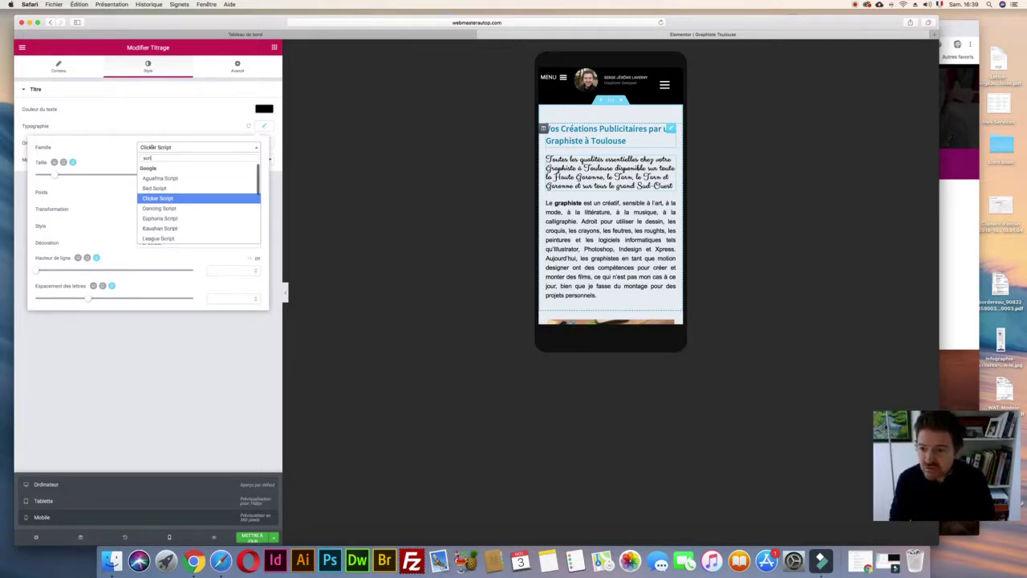
key("Down")
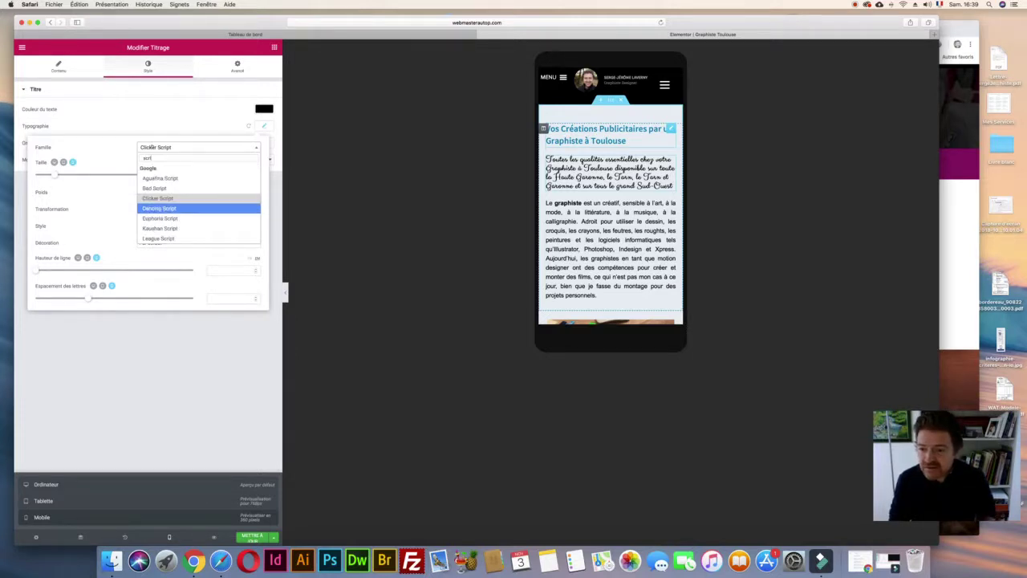
key("Down")
key("Return")
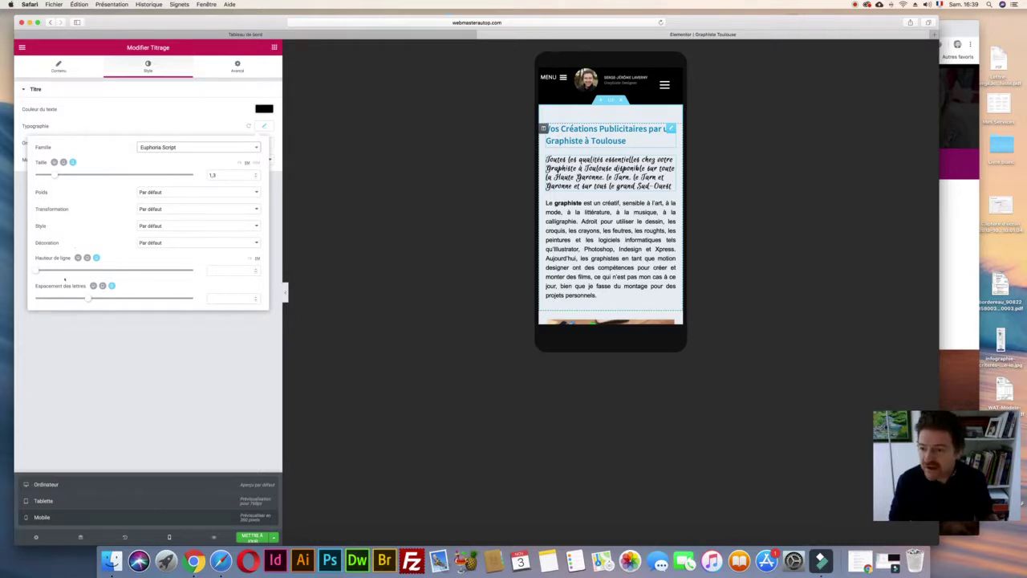
left_click_drag(35, 268, 52, 269)
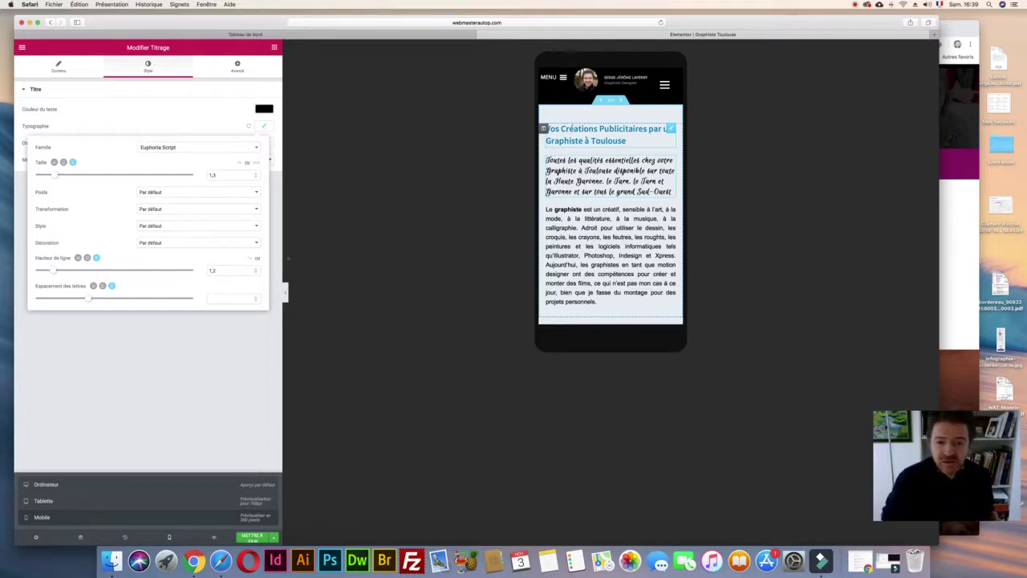
- Set the text block beginning "Votre graphiste Toulouse a commencé" to black text with a mobile font size of 0.9 em
scroll(603, 271, "down", 5)
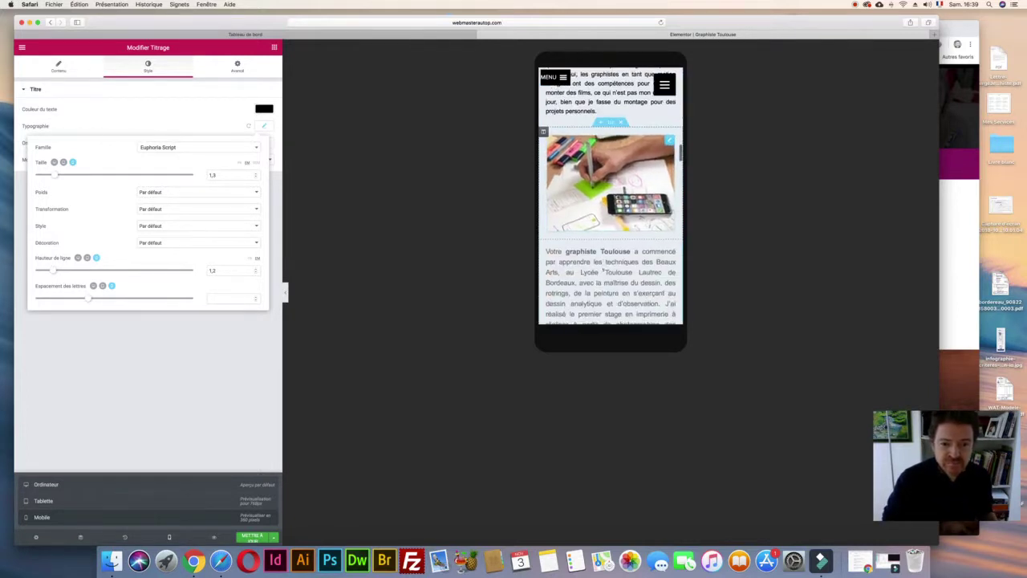
left_click(671, 249)
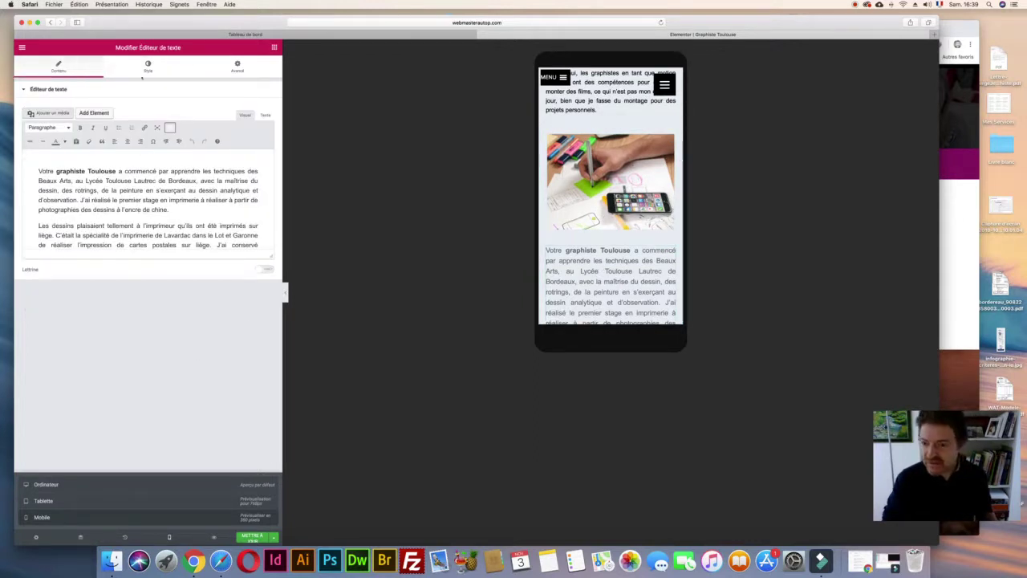
left_click(146, 67)
left_click(264, 137)
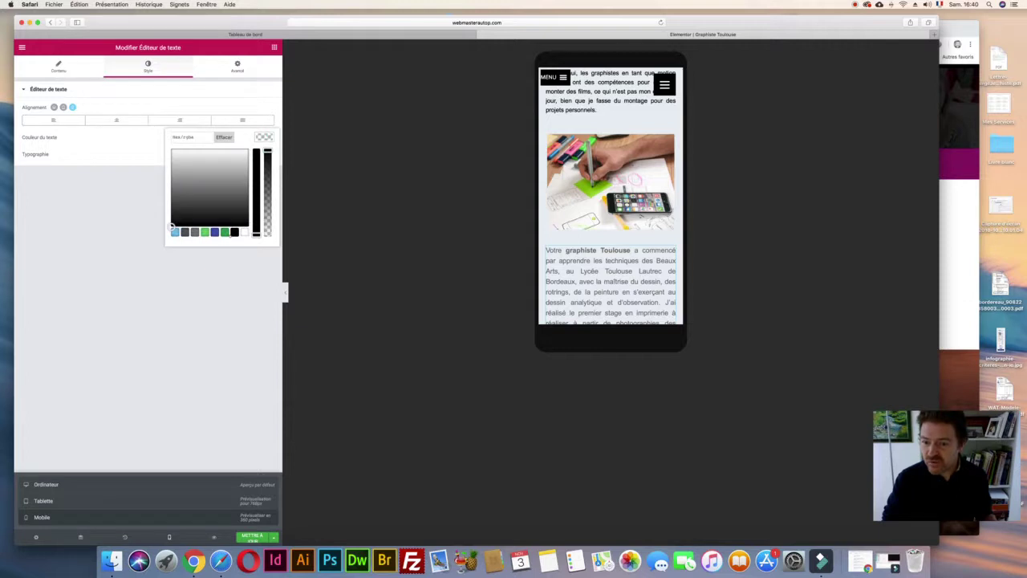
left_click(172, 227)
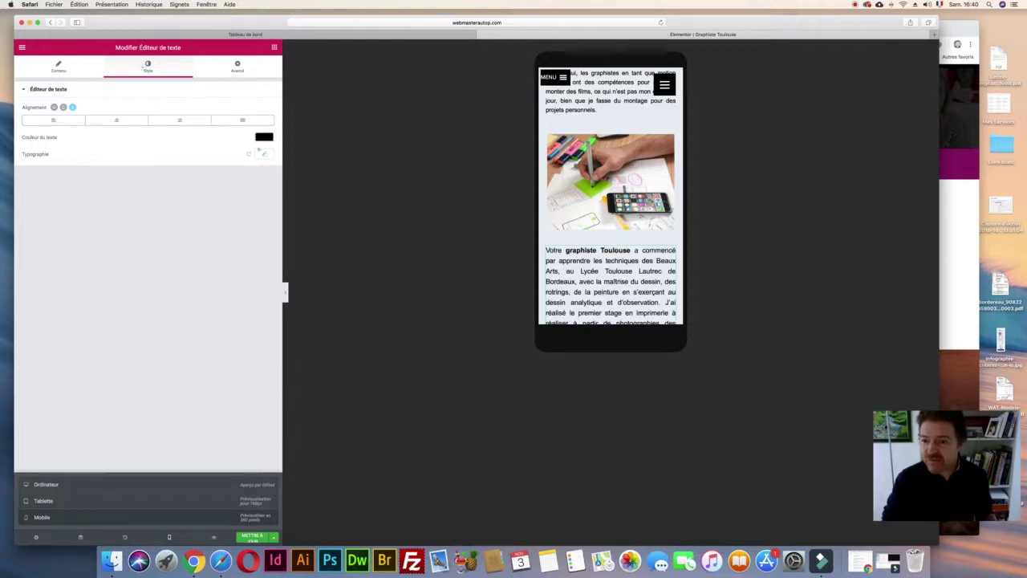
left_click(264, 153)
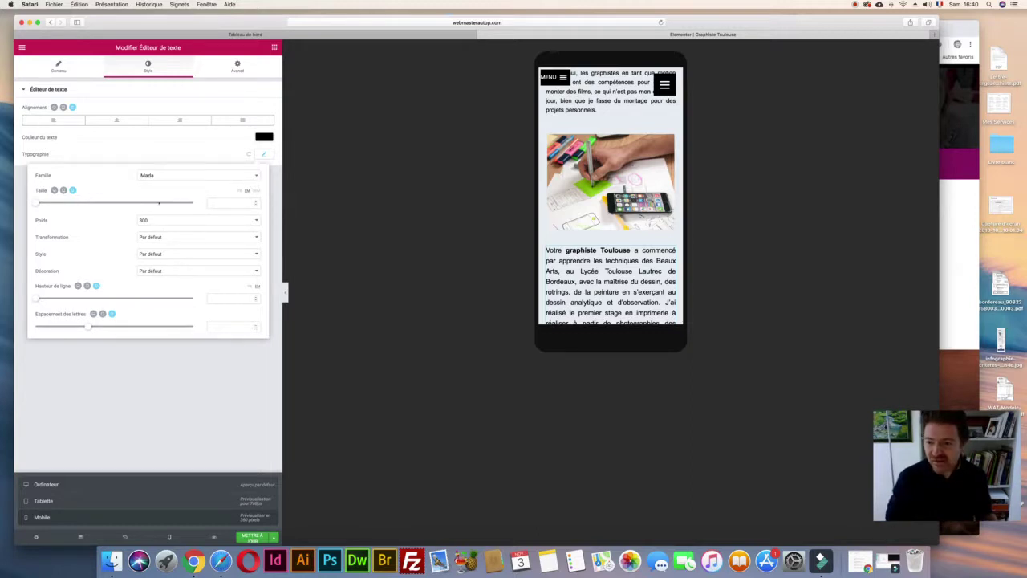
left_click_drag(36, 202, 47, 202)
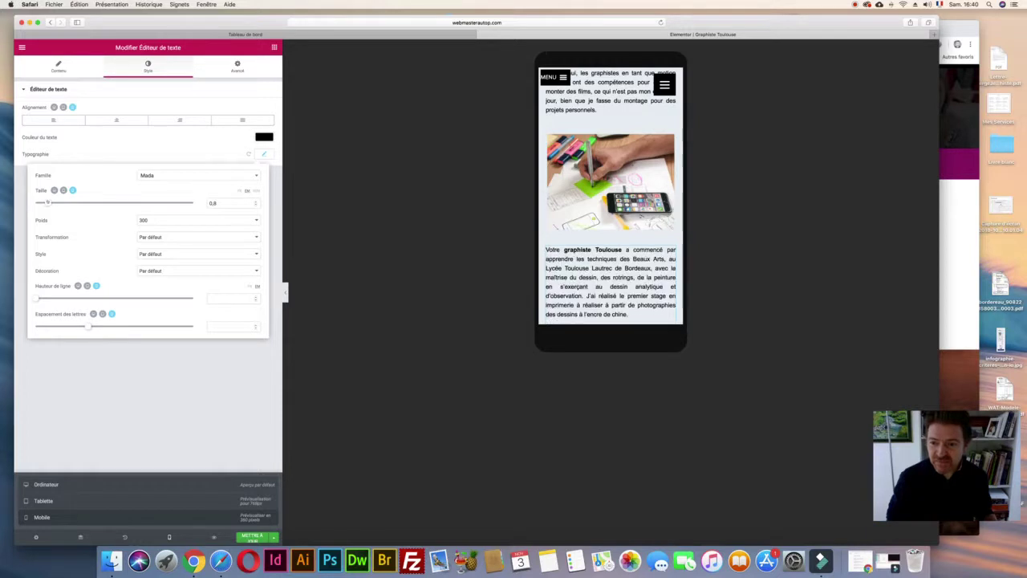
- Style the "Graphiste Toulouse pour vos packagings, logos et illustrations" heading with mobile font size 1.7 em, weight 600 and mobile line height 1.2 em
scroll(640, 239, "down", 2)
scroll(640, 240, "down", 6)
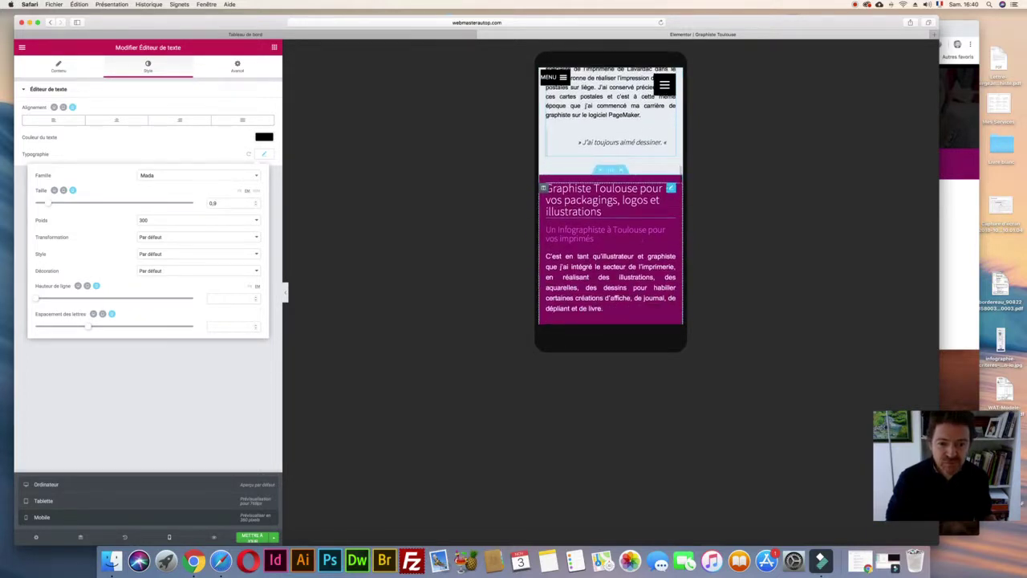
left_click(656, 207)
left_click(146, 65)
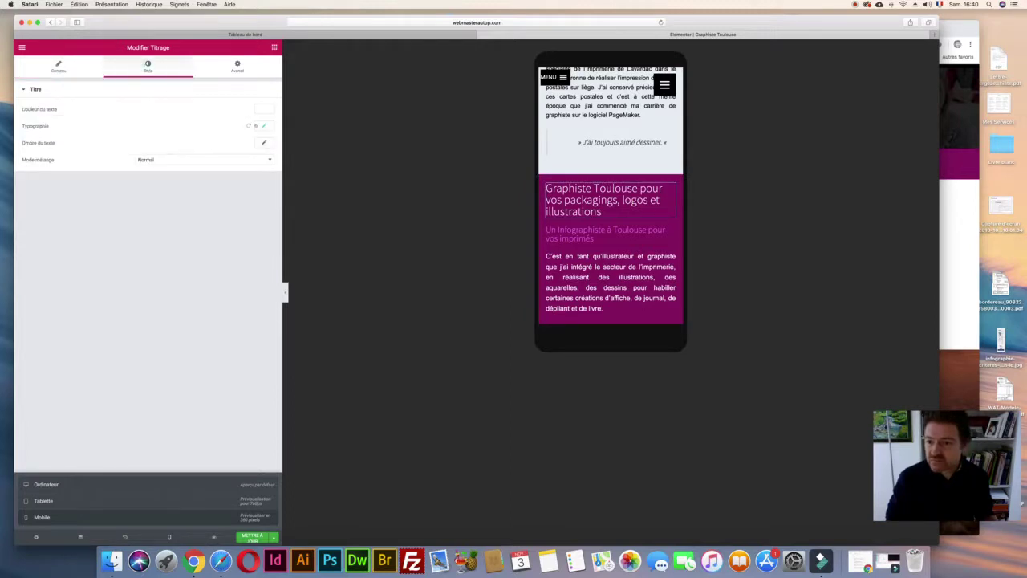
left_click(263, 126)
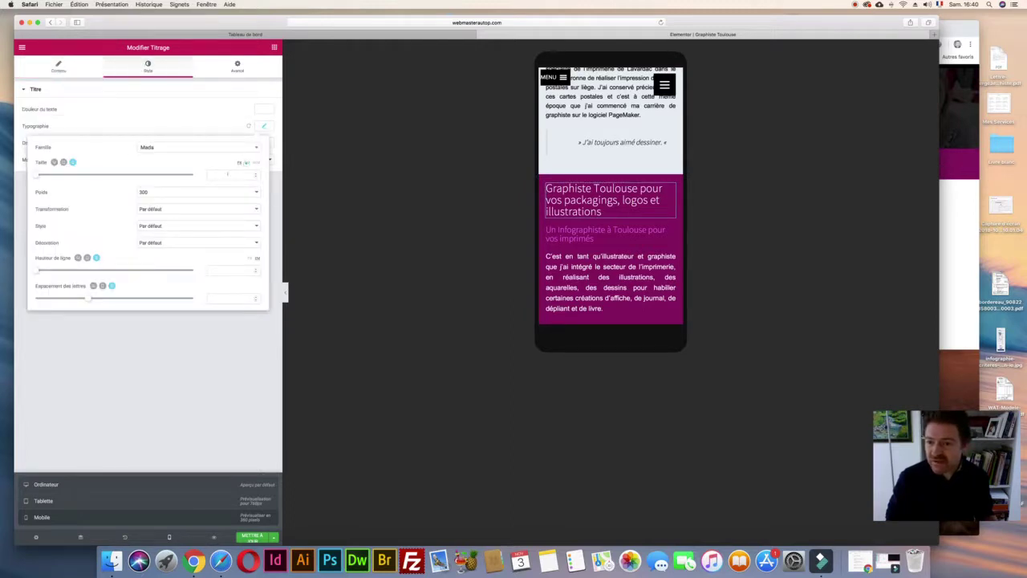
left_click_drag(34, 174, 61, 174)
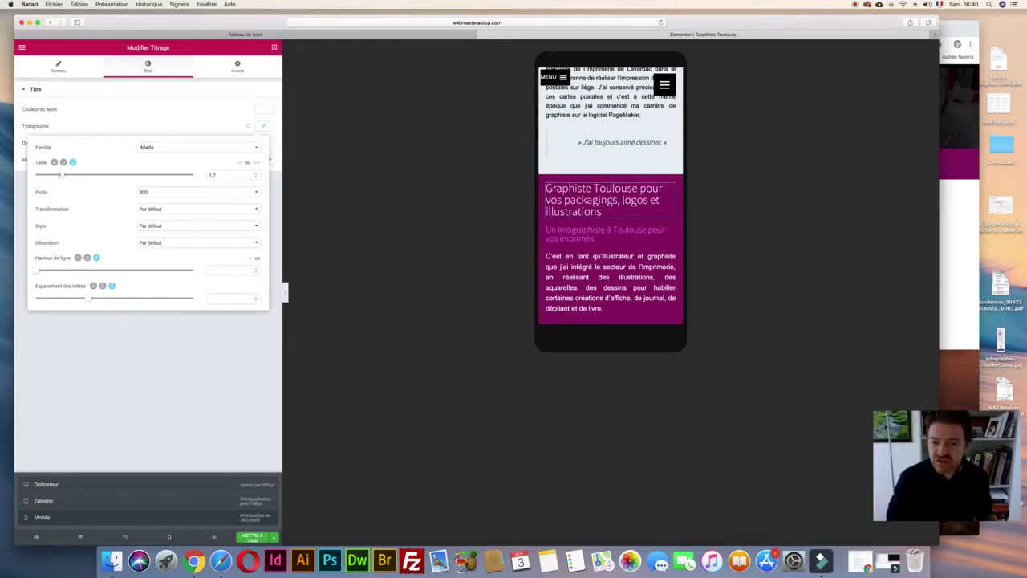
left_click(149, 191)
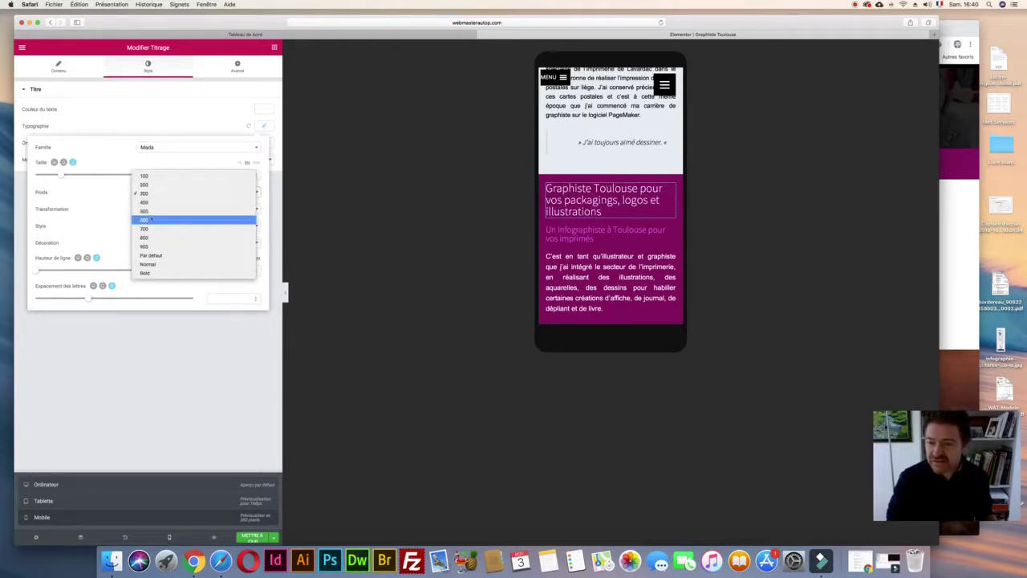
left_click(151, 216)
left_click_drag(50, 270, 53, 270)
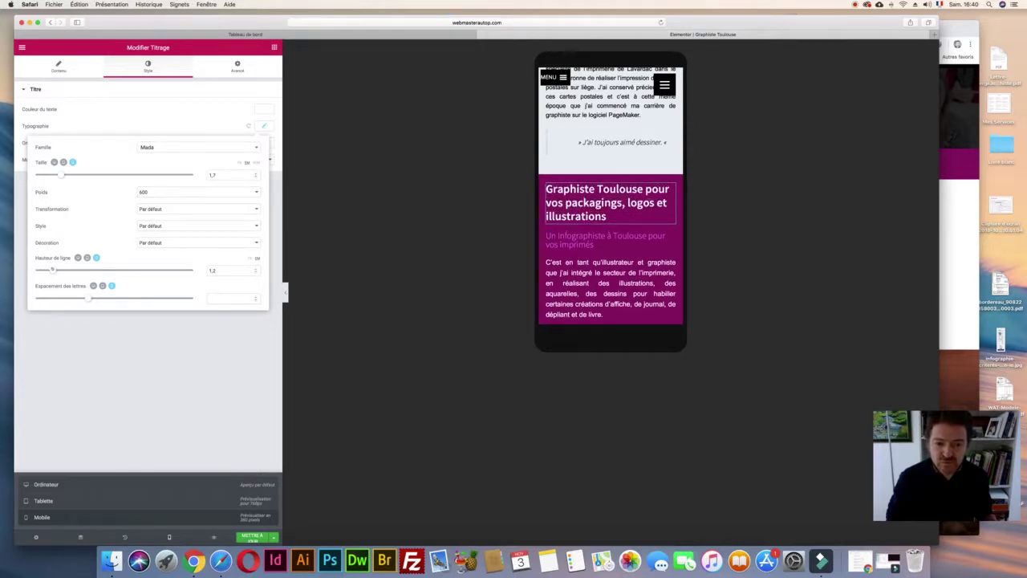
- Set the "graphiste freelance" section's content width to Pleine largeur and move its text block below the text in the section above
scroll(609, 241, "down", 5)
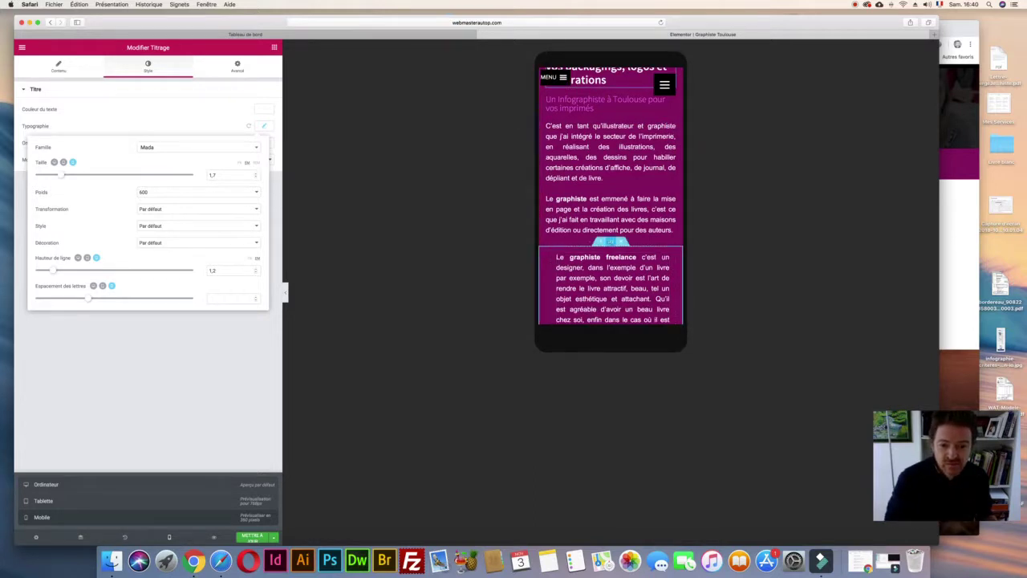
left_click(609, 240)
left_click(194, 134)
left_click(168, 143)
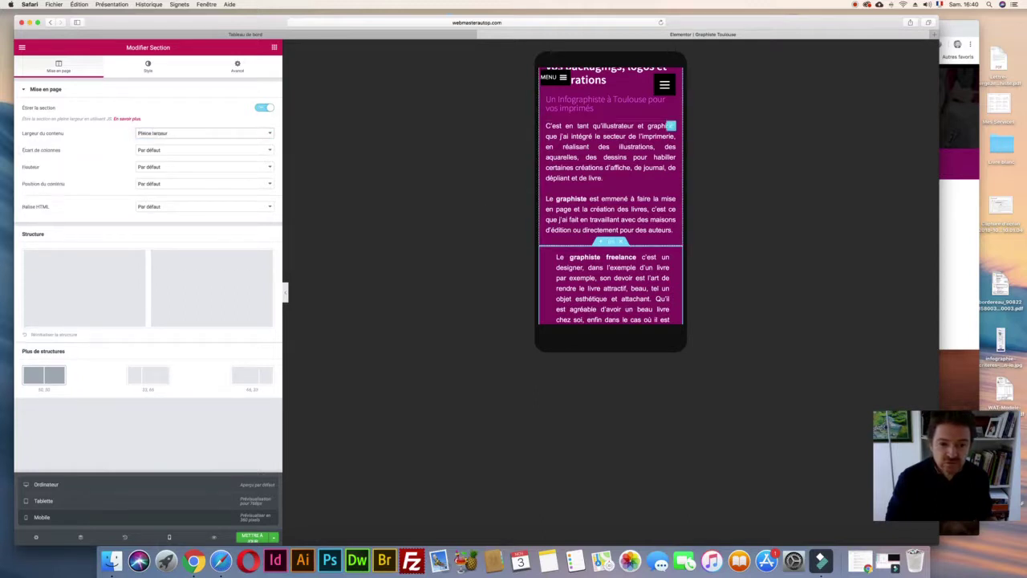
left_click_drag(664, 256, 636, 241)
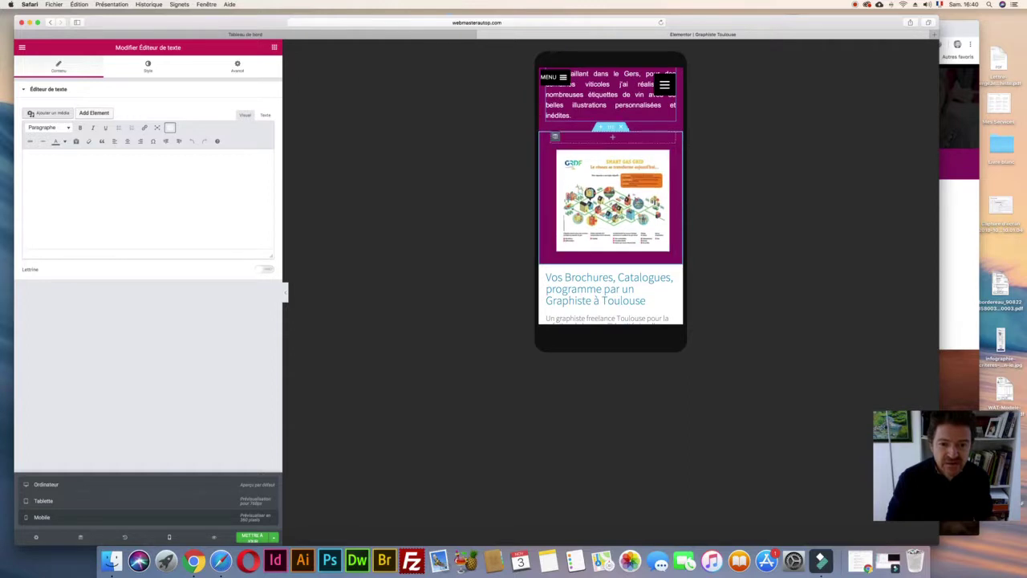
- Set the mobile font size of the text block beginning "C'est en tant qu'illustrateur et graphiste" to 0.9 em
scroll(671, 136, "up", 5)
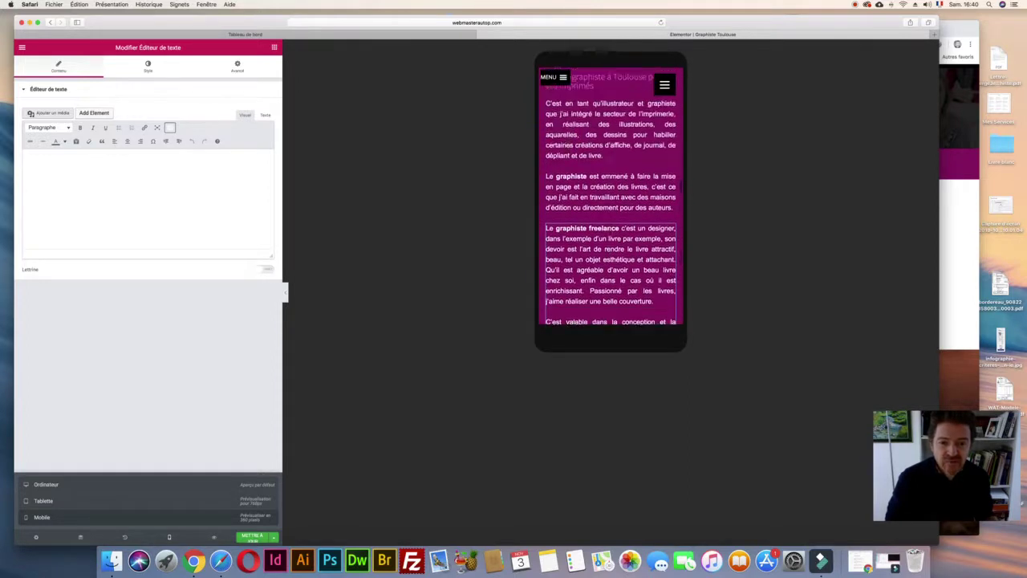
left_click(671, 135)
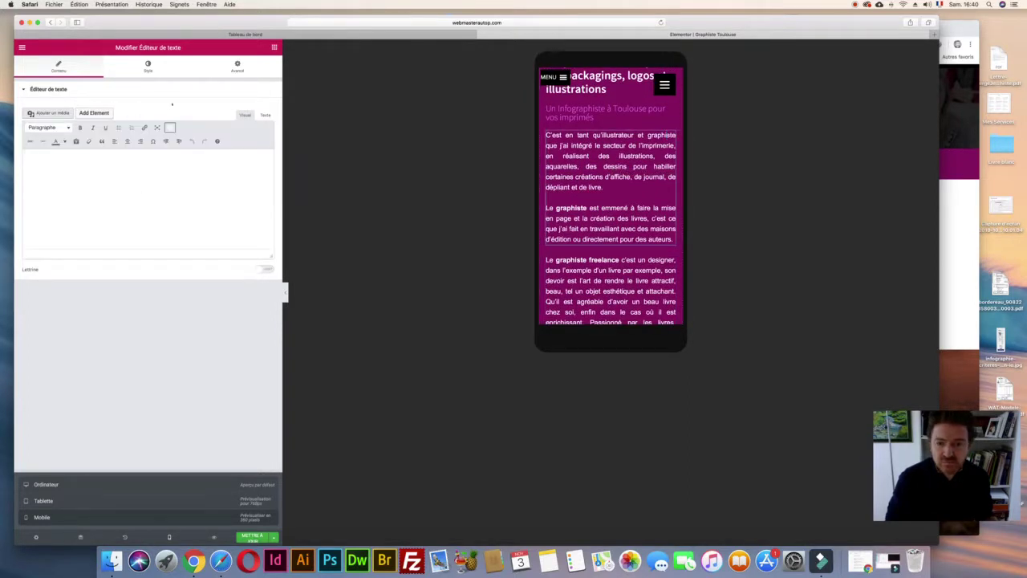
left_click(148, 66)
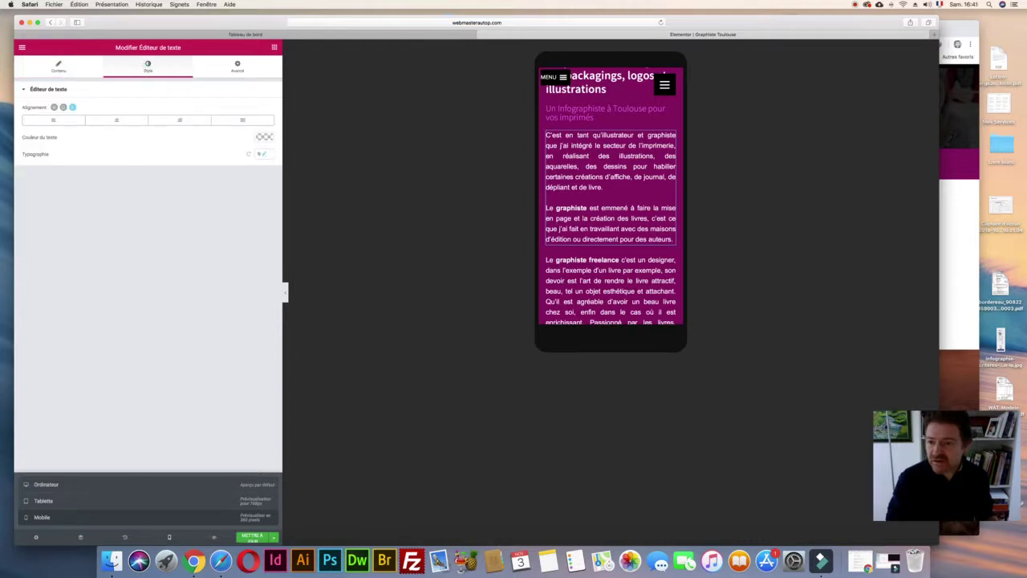
left_click(263, 153)
left_click_drag(37, 202, 47, 203)
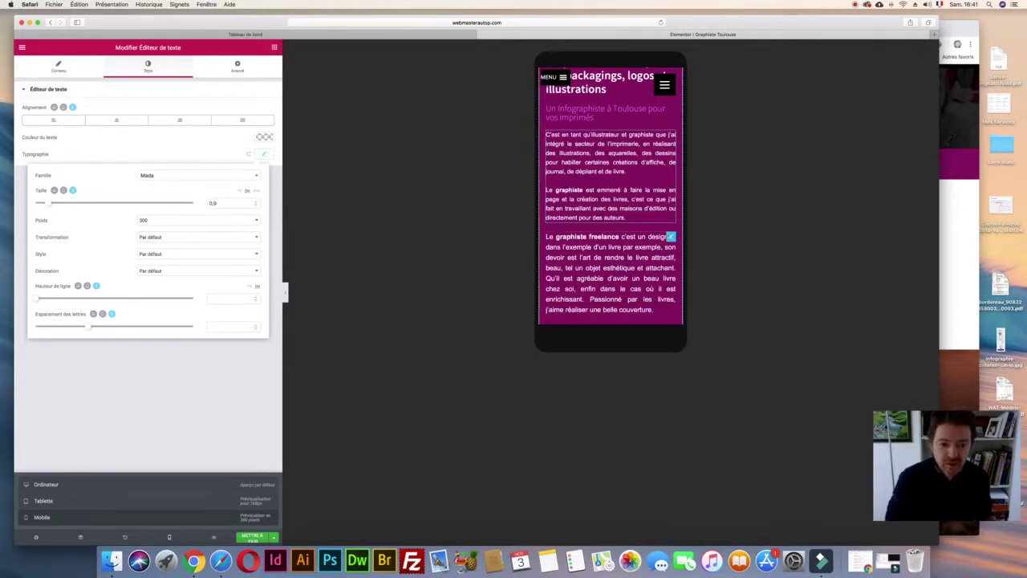
- Set the mobile font size of the text block beginning "Le graphiste freelance c'est un designer" to 0.9 em
left_click(671, 236)
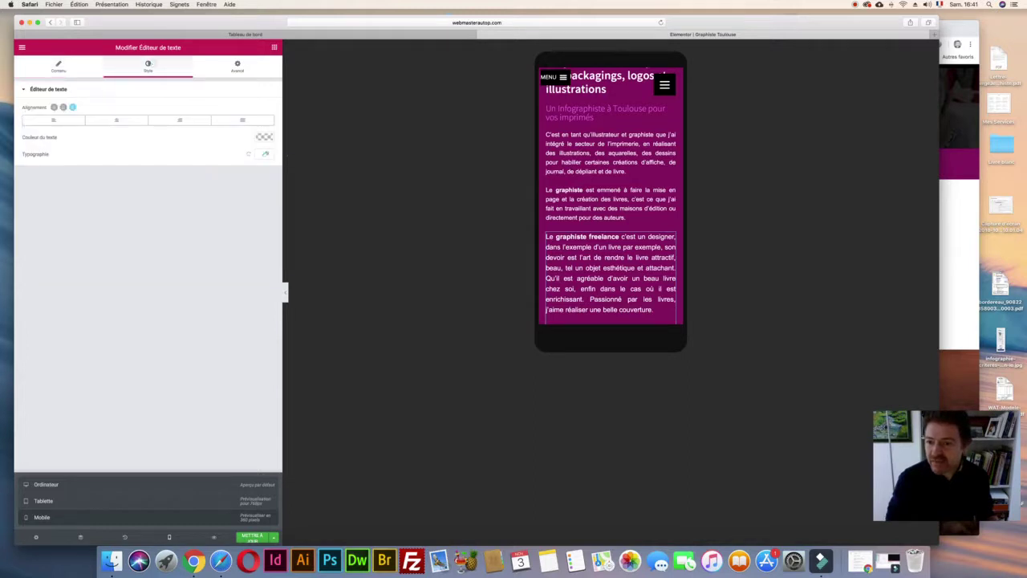
left_click(264, 153)
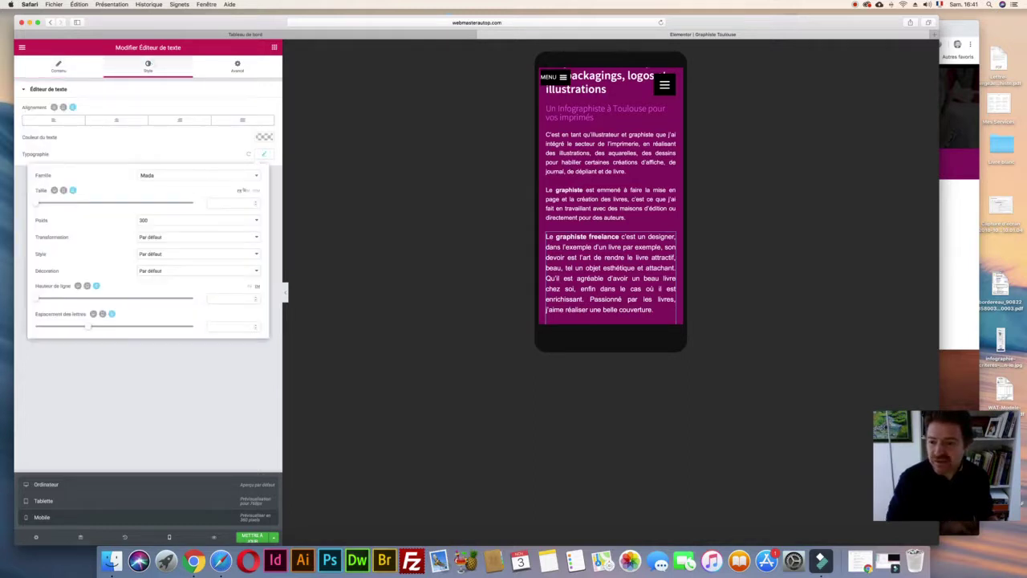
left_click_drag(35, 202, 46, 202)
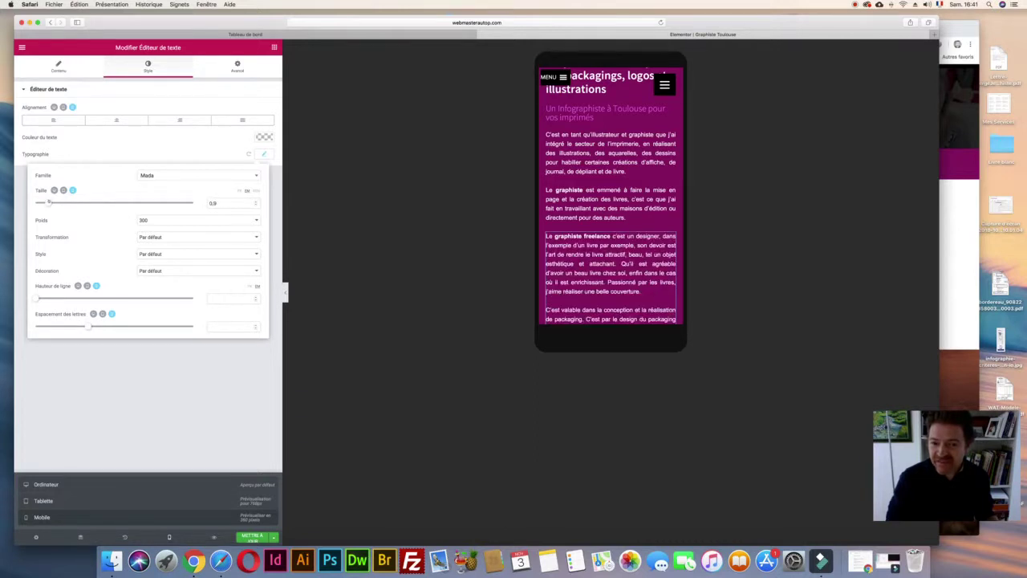
- Change the text color of the block beginning "Le terme actuel qui est progressivement" to black
scroll(632, 212, "down", 3)
scroll(633, 211, "down", 5)
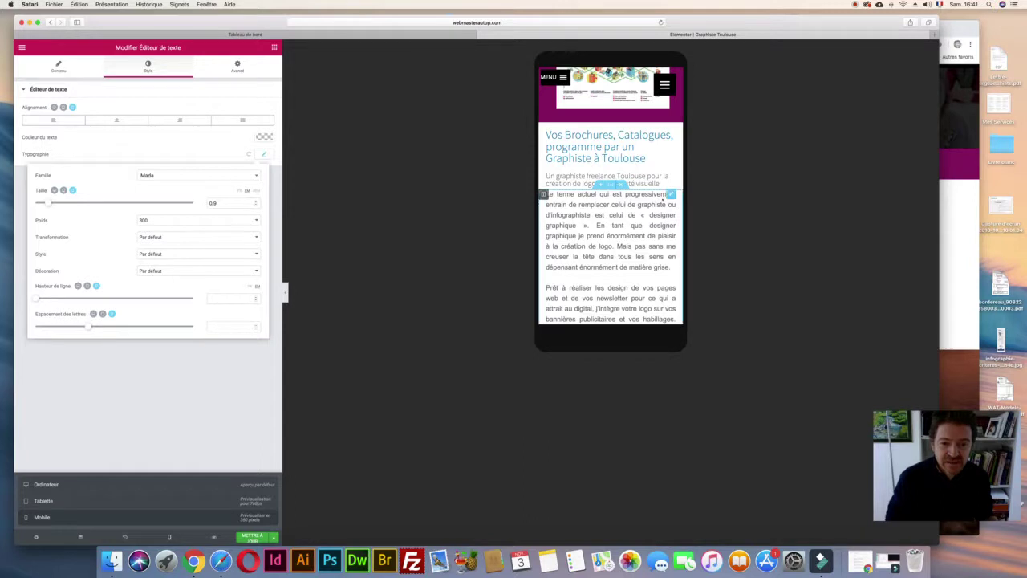
left_click(671, 194)
left_click(160, 71)
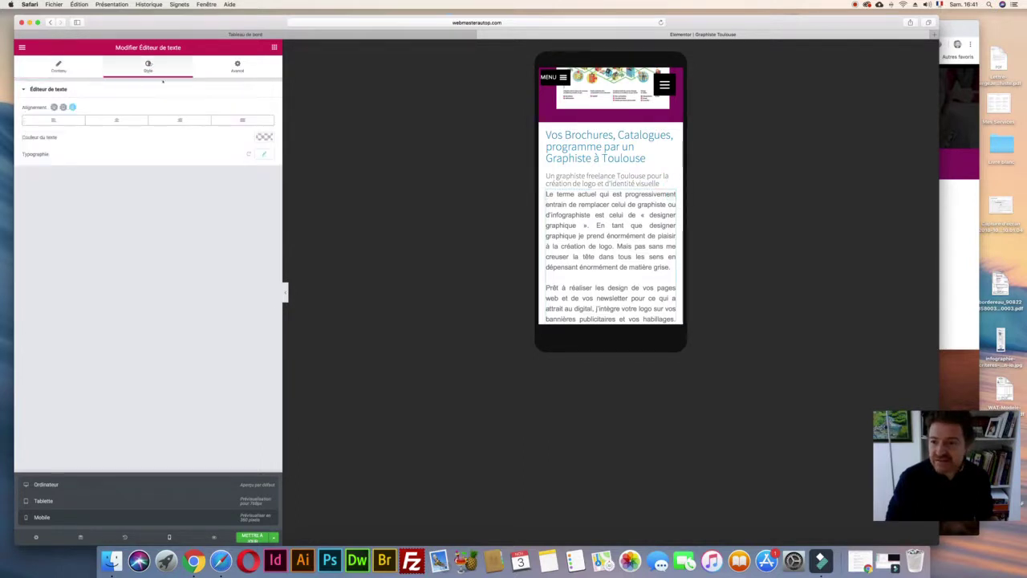
left_click(264, 136)
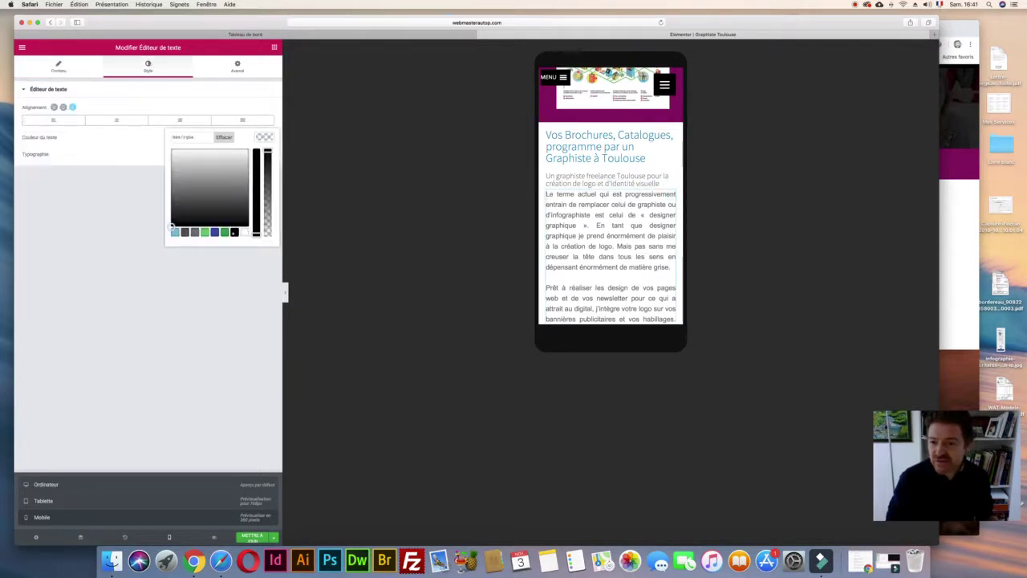
left_click(234, 232)
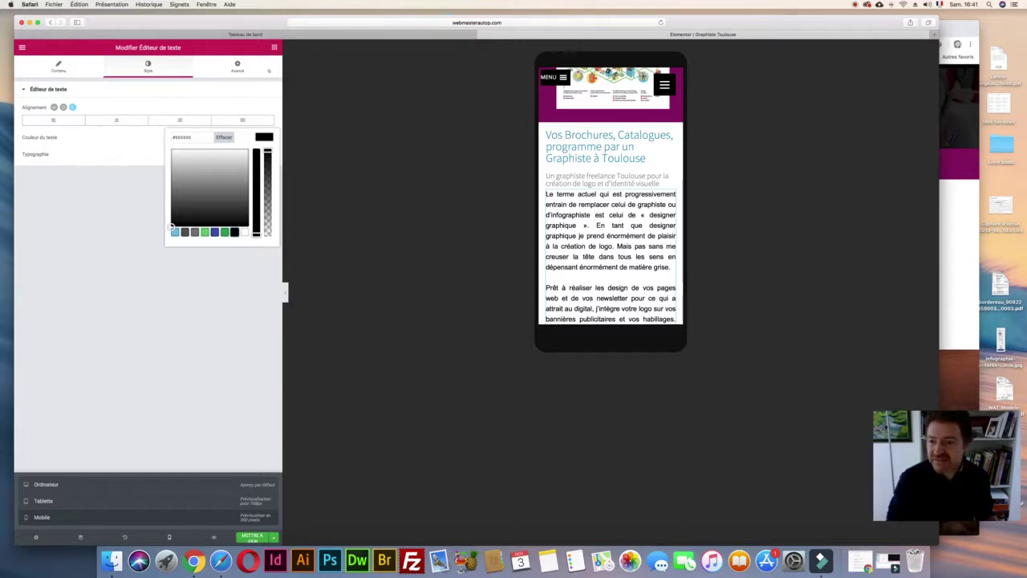
- Give the "Le terme actuel" text block a mobile top padding of 6 %, with the other sides at 0
left_click(237, 66)
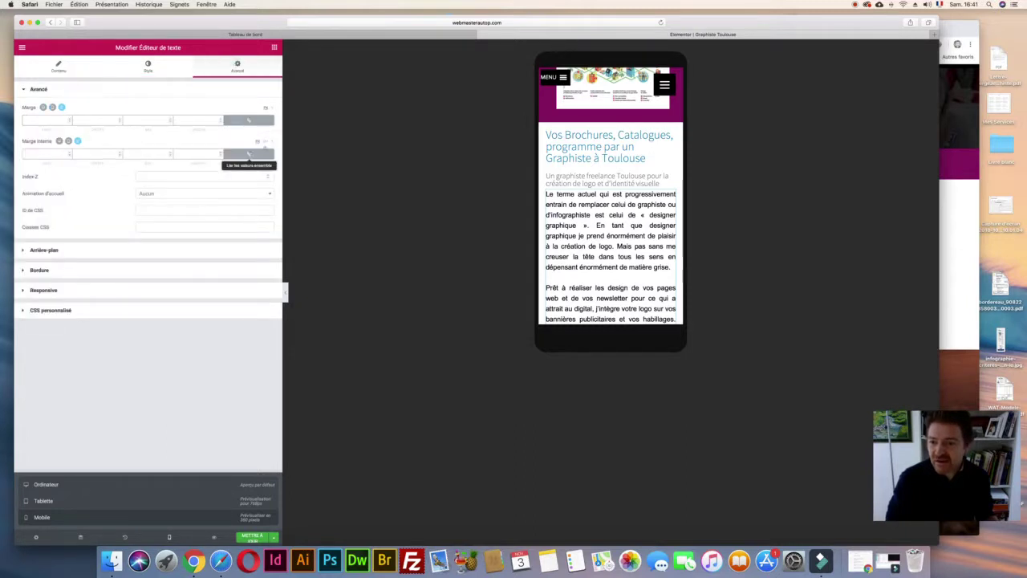
left_click(265, 149)
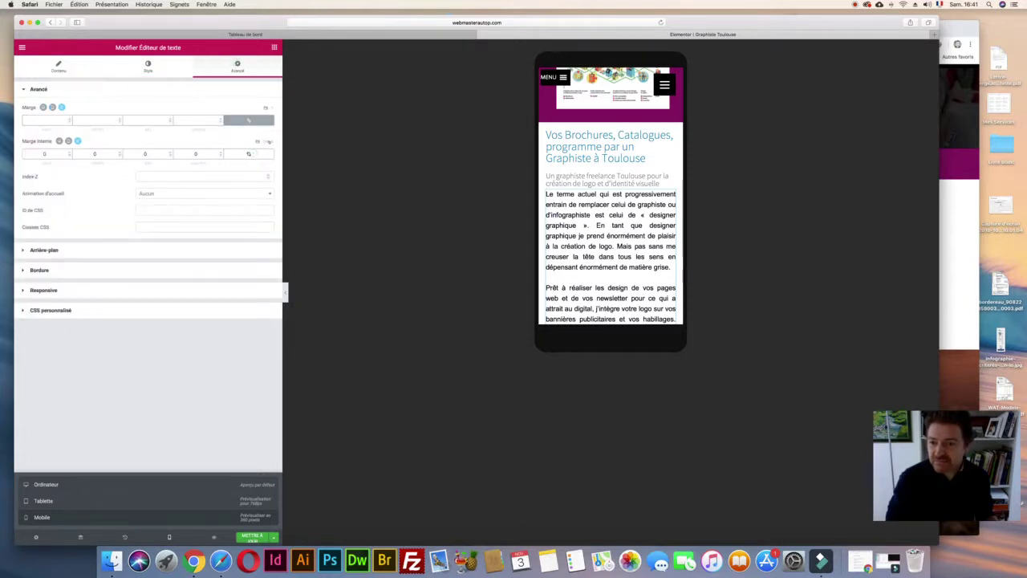
left_click(70, 152)
left_click(70, 151)
left_click(70, 151)
left_click(69, 152)
left_click(70, 152)
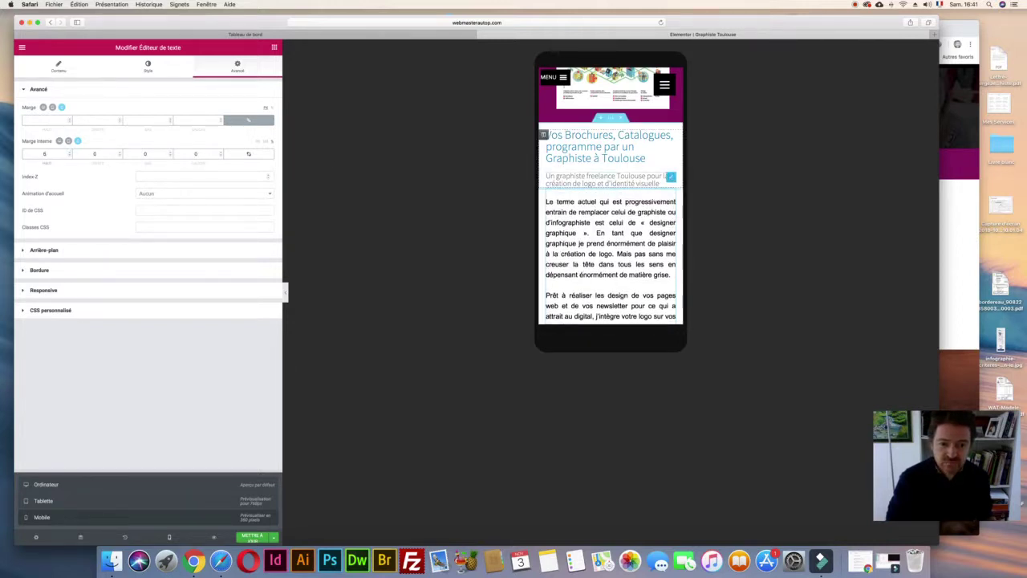
- Set the HTML tag of the "Un graphiste freelance Toulouse pour la création de logo" heading to H5
left_click(671, 176)
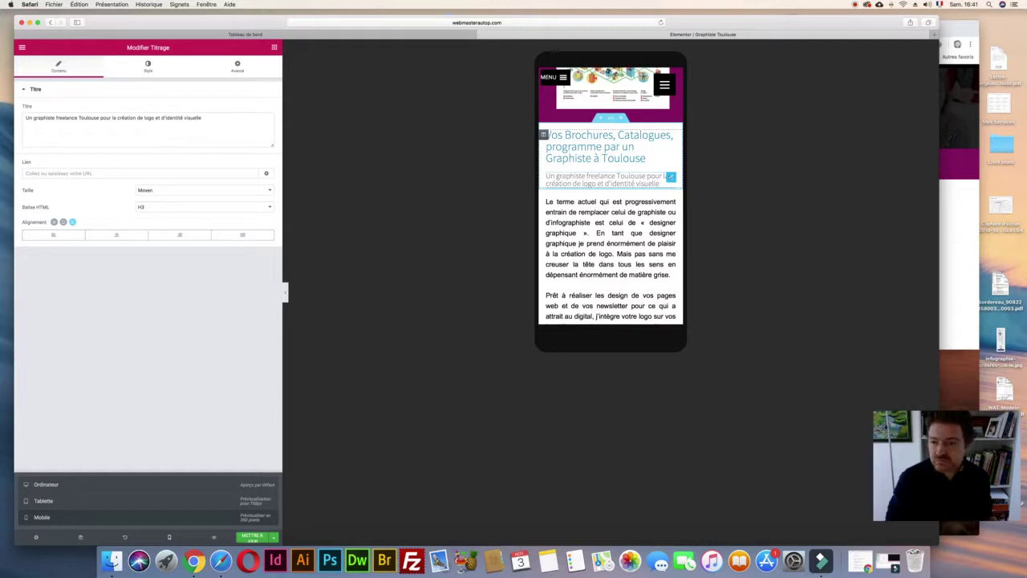
left_click(161, 206)
left_click(142, 235)
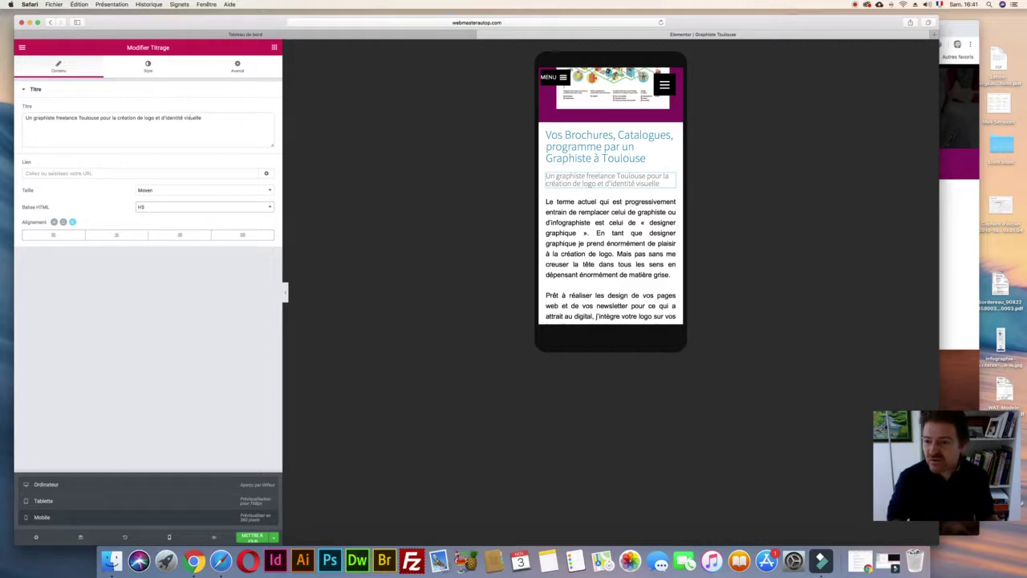
- Rewrite the heading's ending as "création de logo, d'identité visuelle, de charte graphique, de webdesign et de tous supports imprimés"
left_click_drag(153, 118, 163, 118)
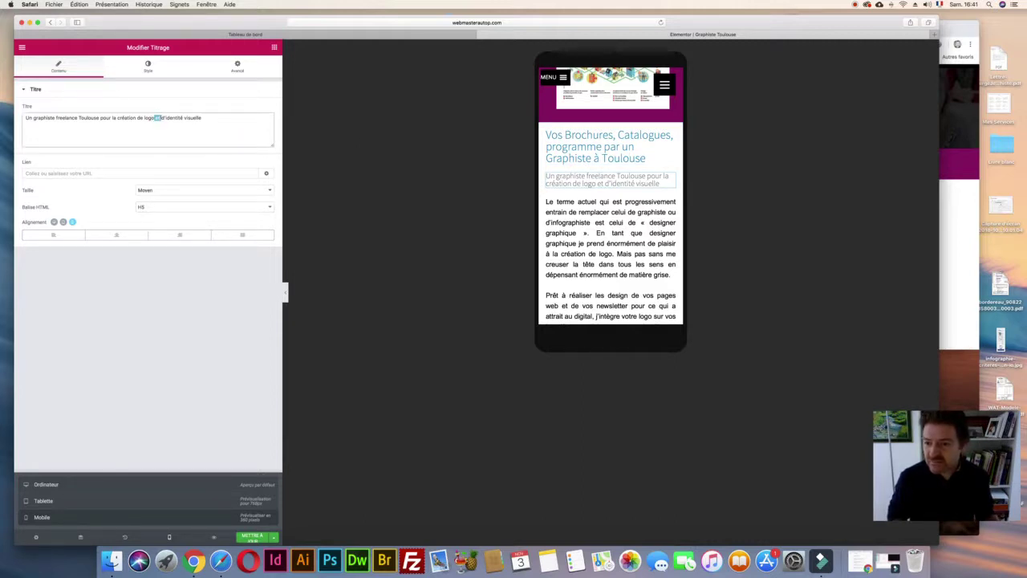
type(", ")
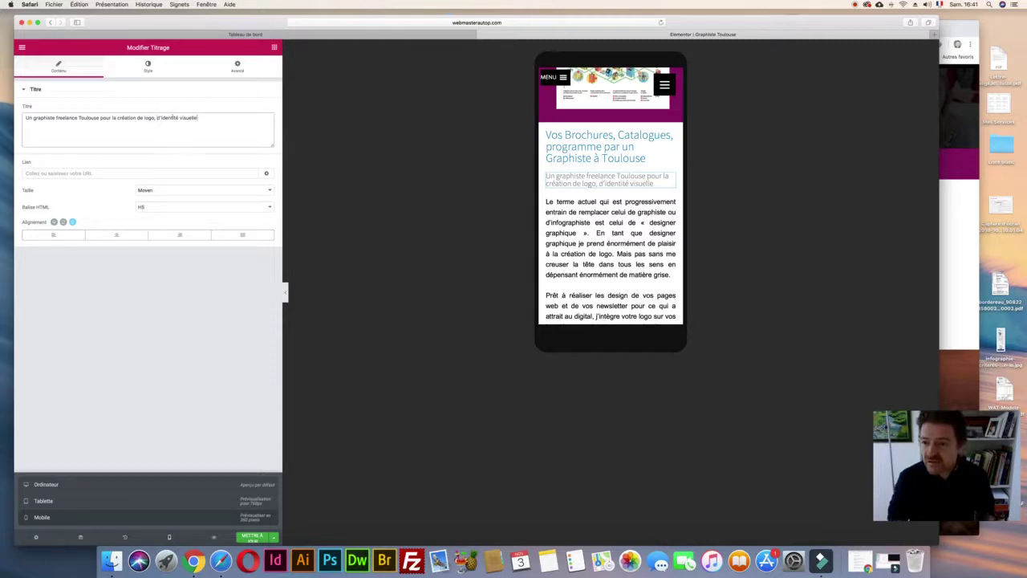
type("e charte graphiq")
key("BackSpace")
type("que, de")
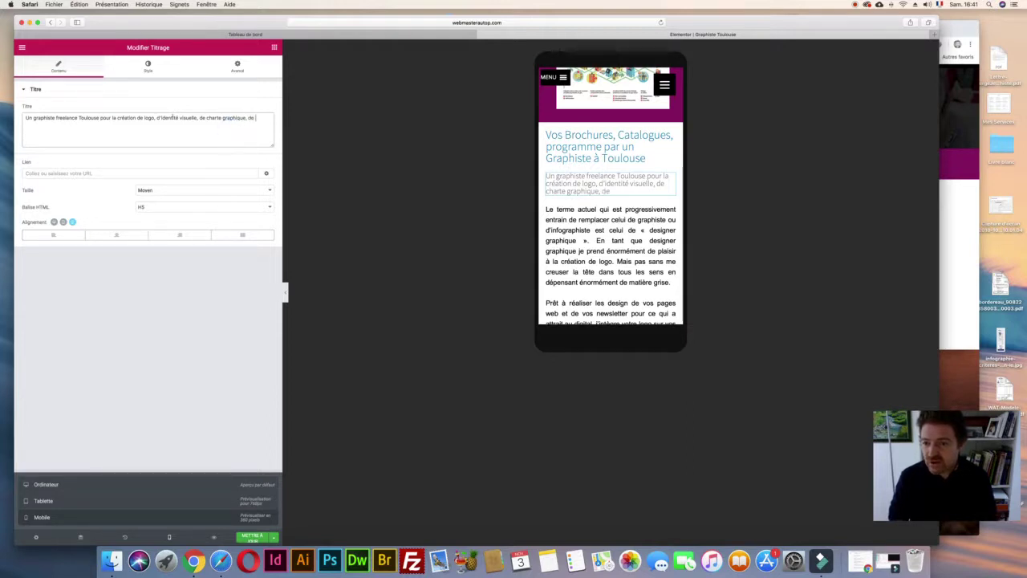
type(" webdesign")
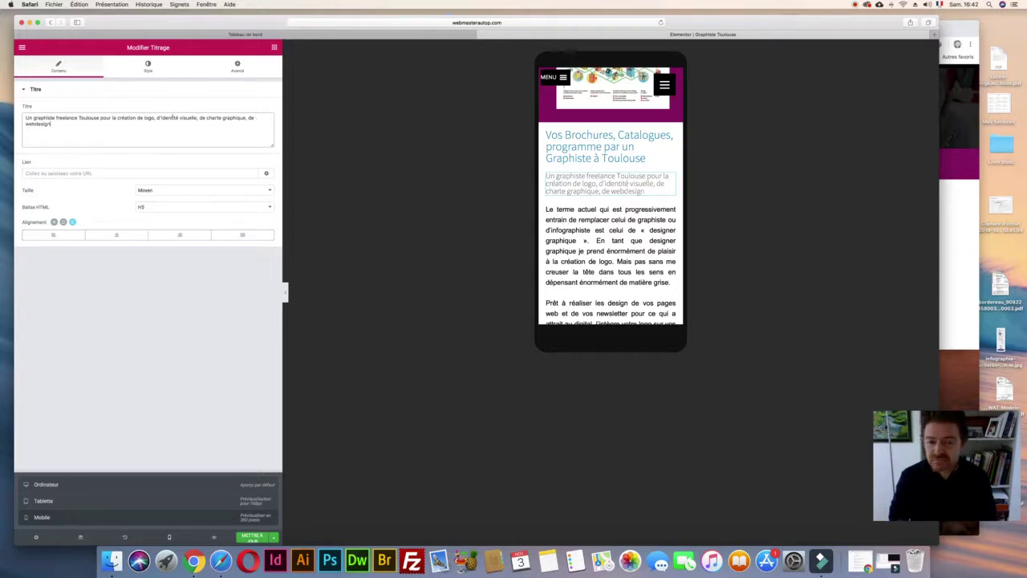
type(" e")
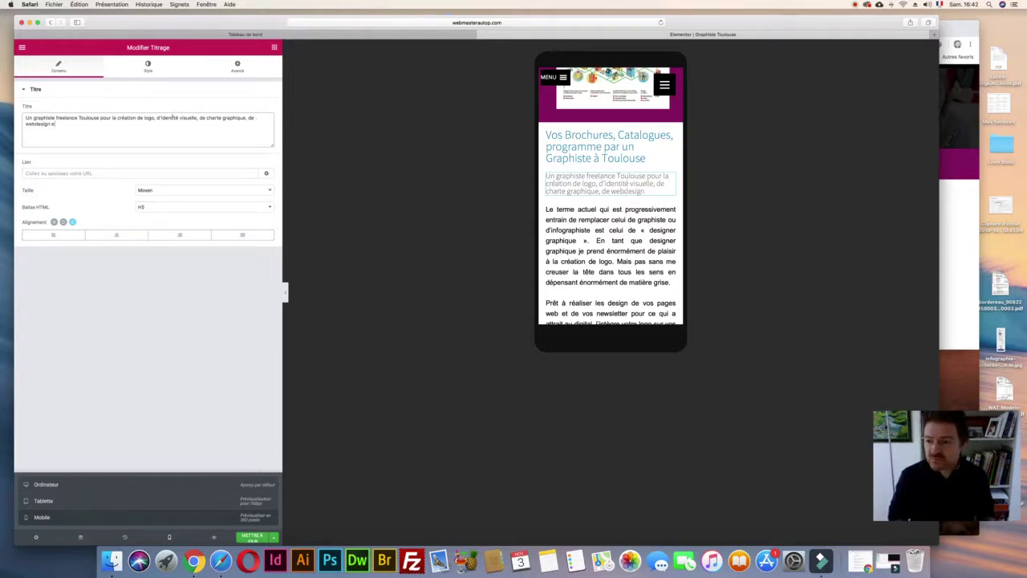
type("t de tou")
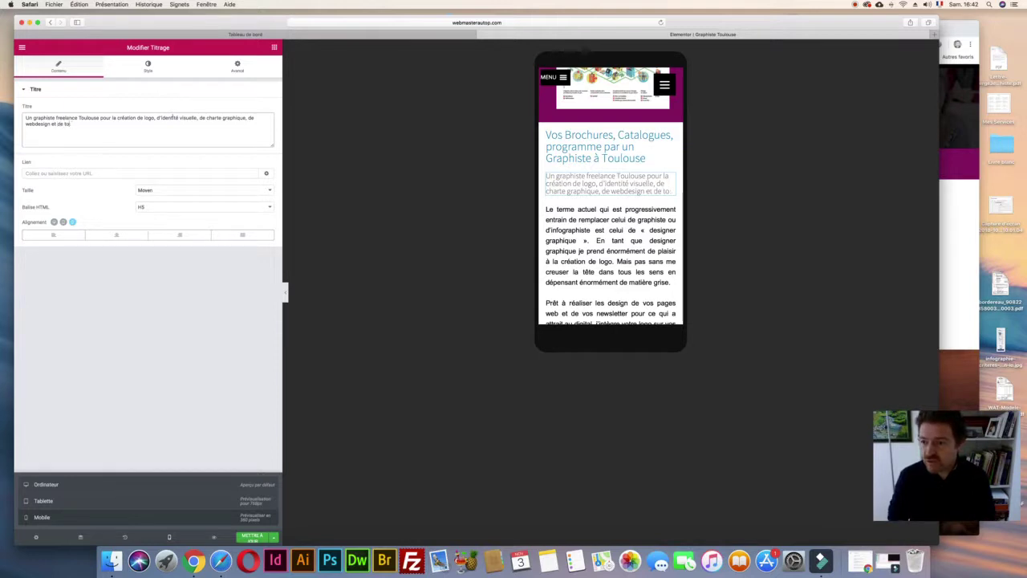
type("s supports imprimés")
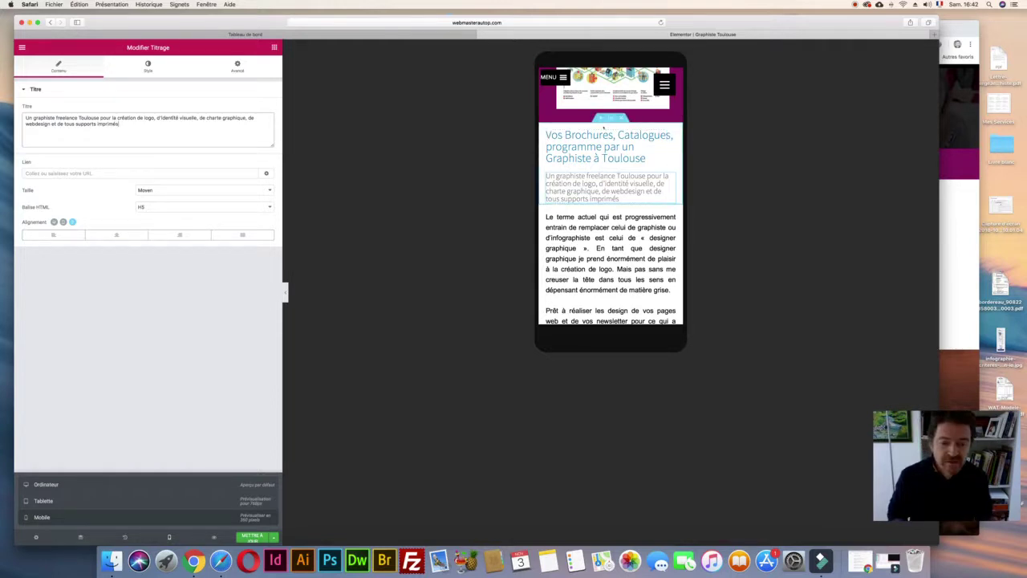
- Check the typography settings of the "Toutes les qualités essentielles" heading
scroll(612, 126, "up", 3)
scroll(604, 126, "up", 10)
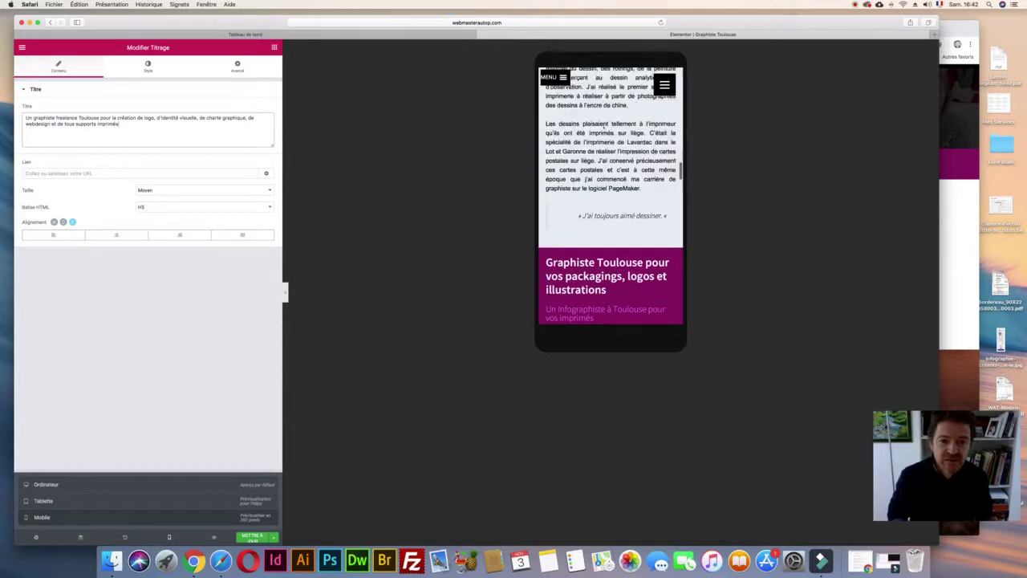
scroll(609, 192, "up", 5)
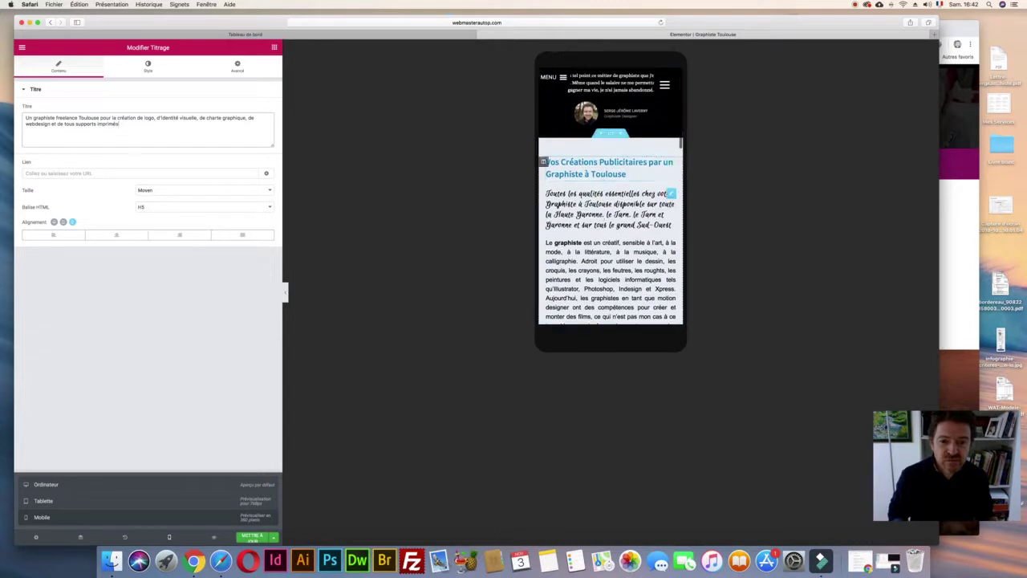
left_click(670, 193)
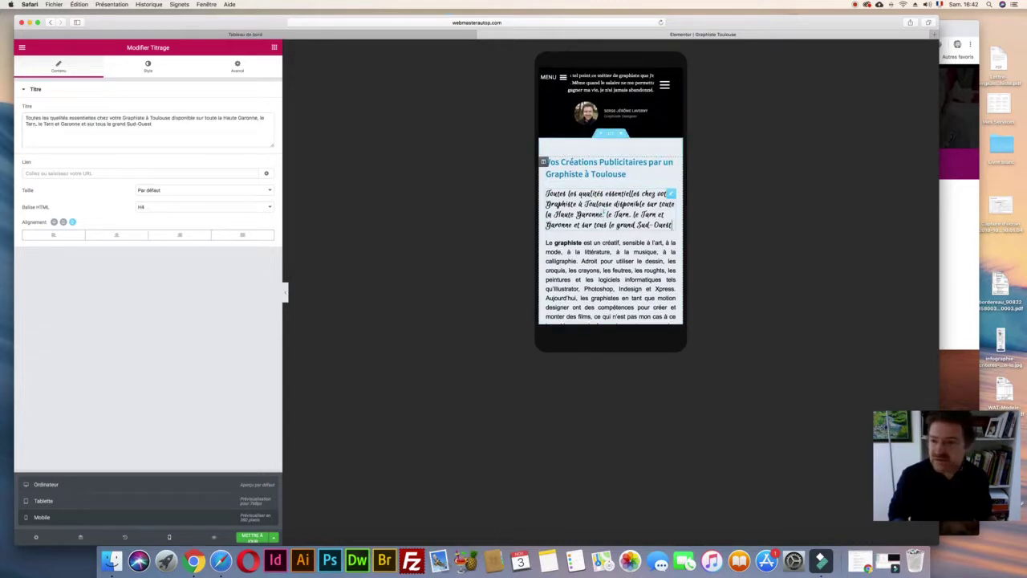
left_click(148, 65)
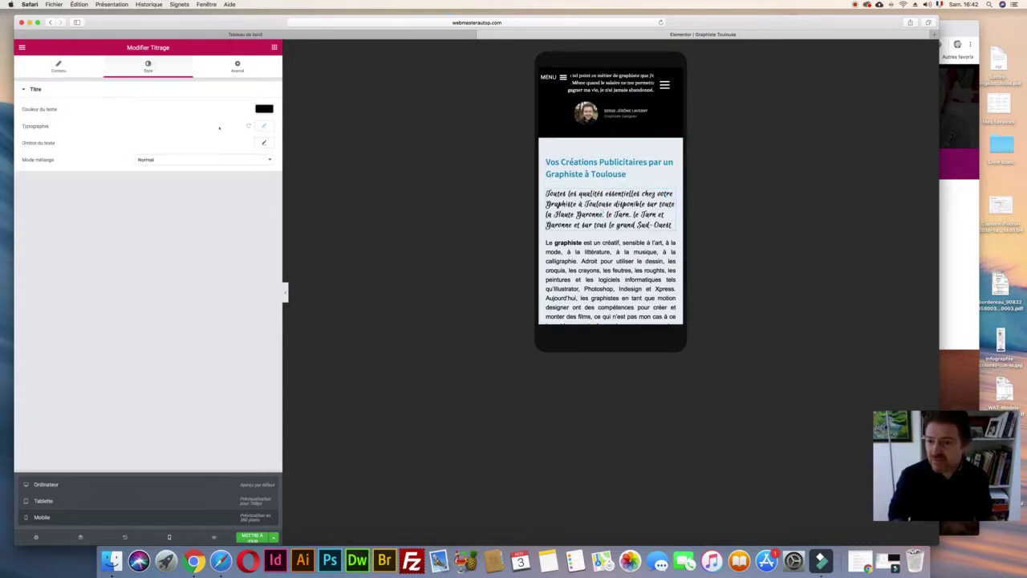
left_click(262, 125)
- Change the text color of the "Un graphiste freelance Toulouse" heading to black
scroll(609, 218, "down", 15)
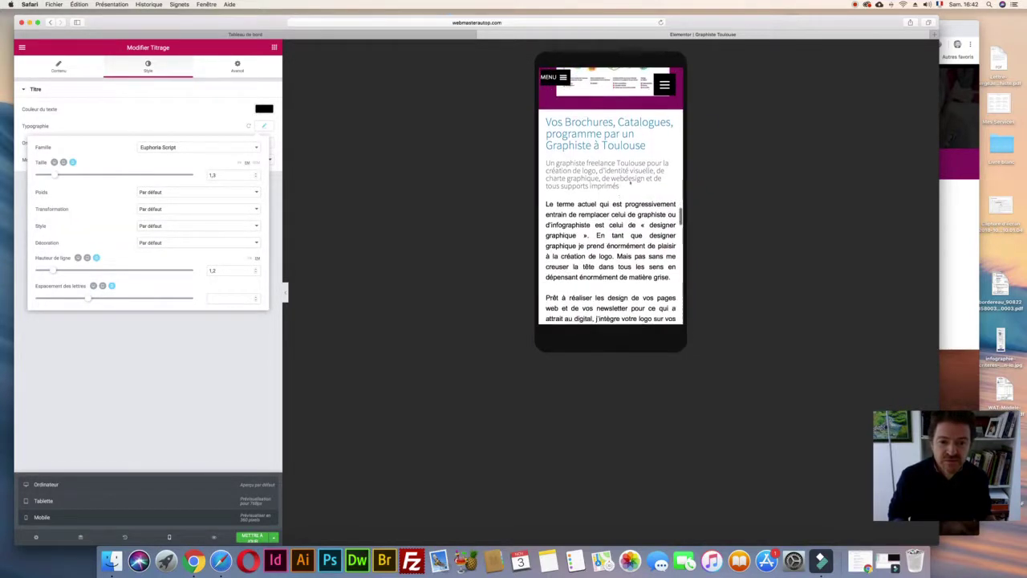
left_click(605, 175)
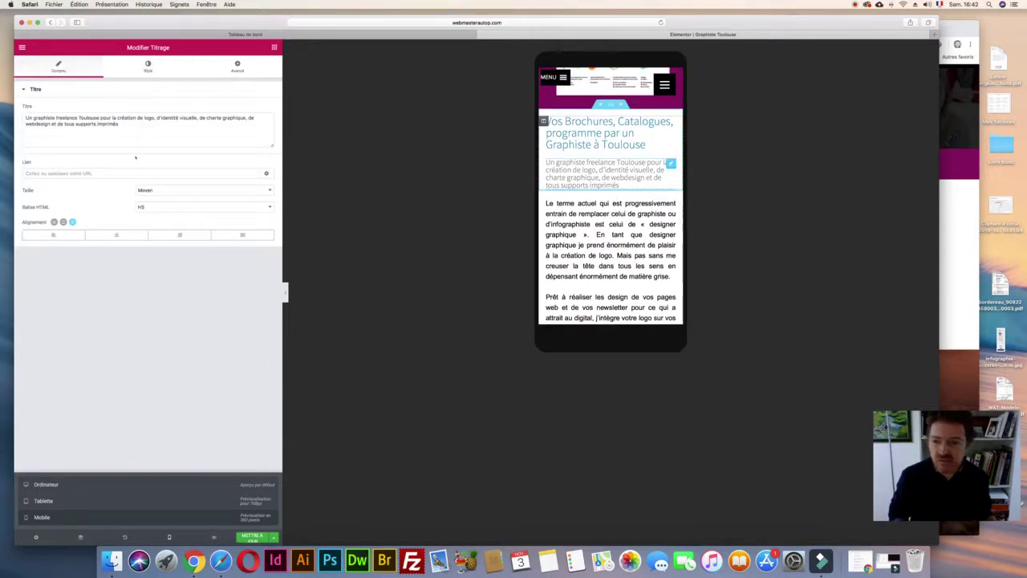
left_click(147, 66)
left_click(264, 109)
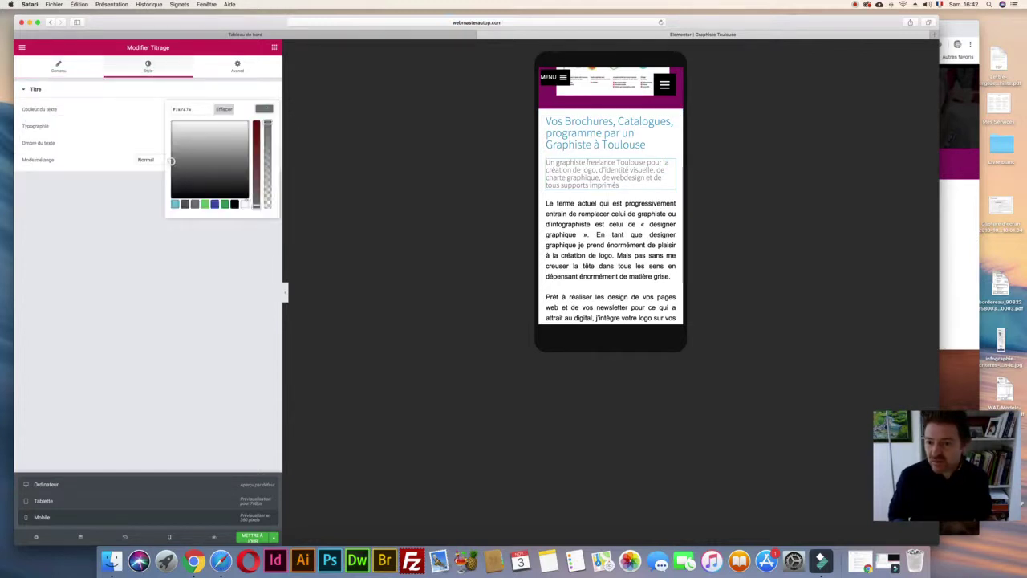
left_click_drag(171, 160, 171, 197)
left_click(138, 109)
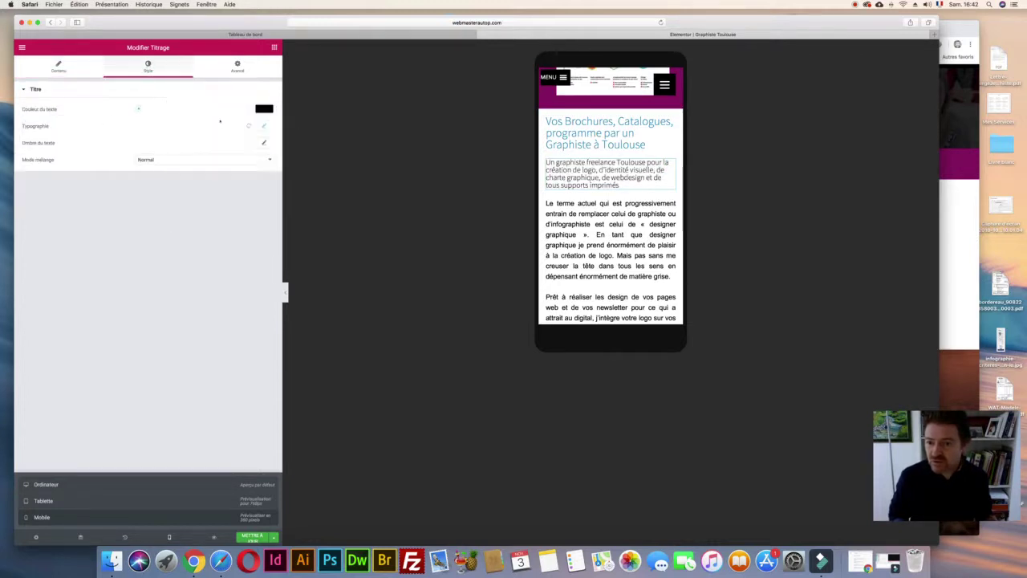
- Apply the Euphoria Script font to the "Un graphiste freelance Toulouse" heading with a mobile font size of 1.6 em
left_click(264, 126)
left_click(165, 146)
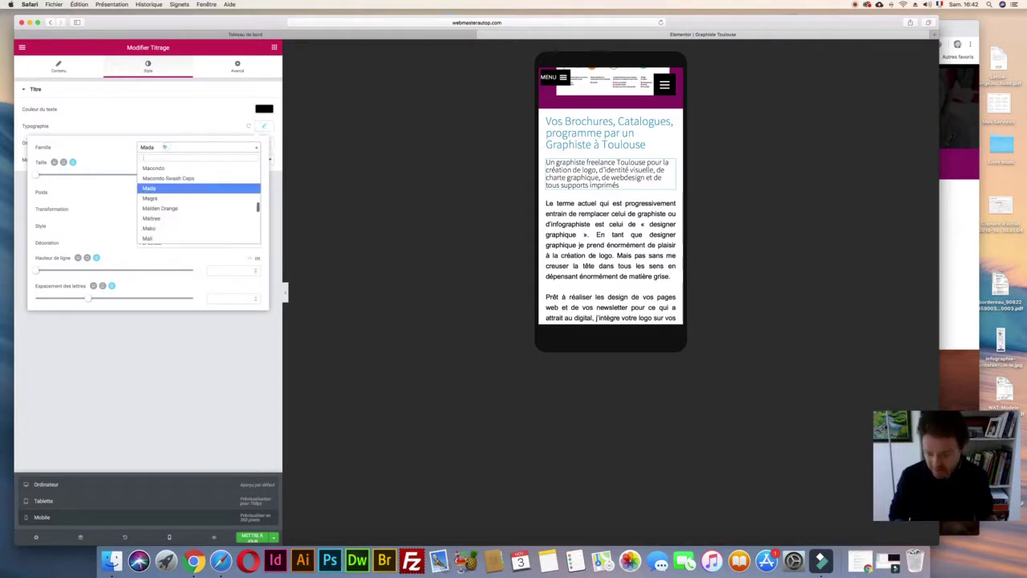
type("eupho")
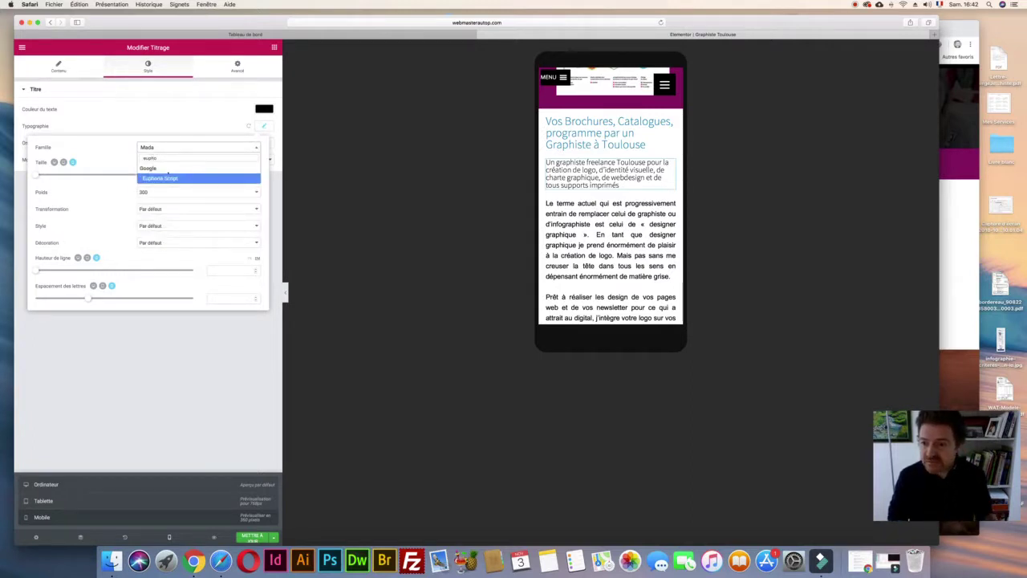
left_click(165, 177)
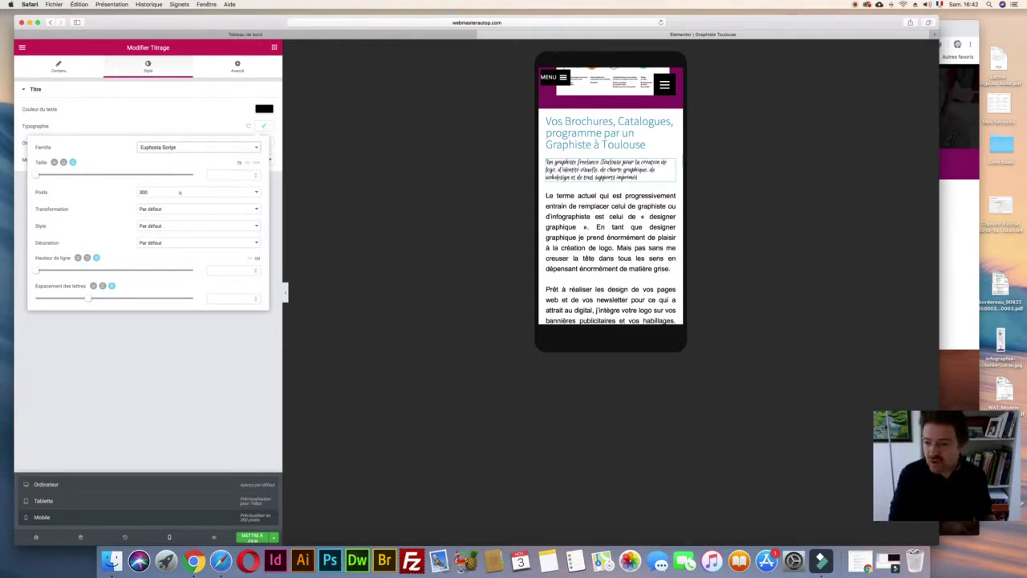
left_click_drag(50, 173, 58, 174)
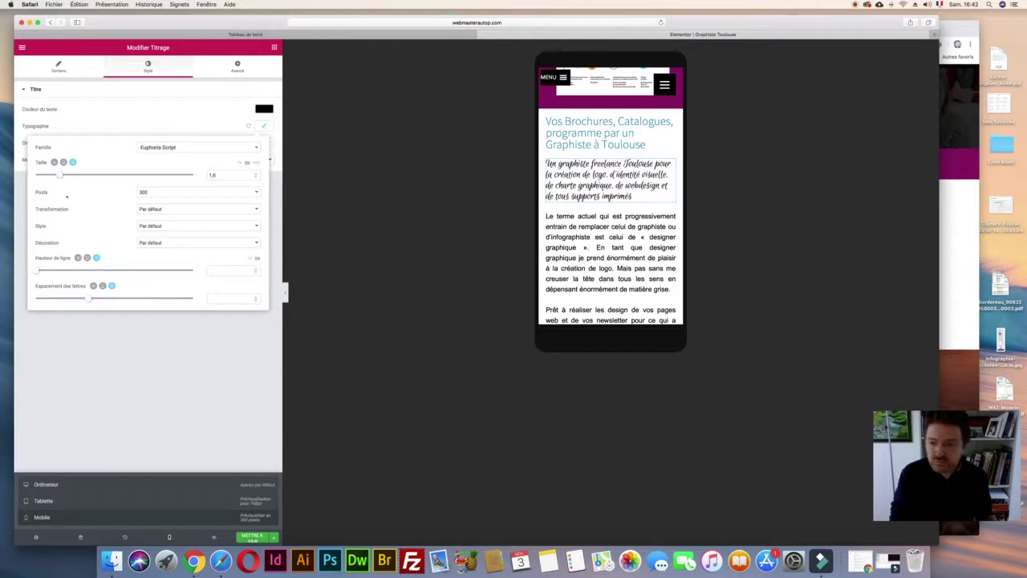
- Set the "Un graphiste freelance Toulouse" heading's weight to 600, mobile line height to 1 em and mobile font size to 1.5 em
mouse_move(33, 270)
left_mouse_down()
mouse_move(60, 269)
mouse_move(48, 270)
left_mouse_up()
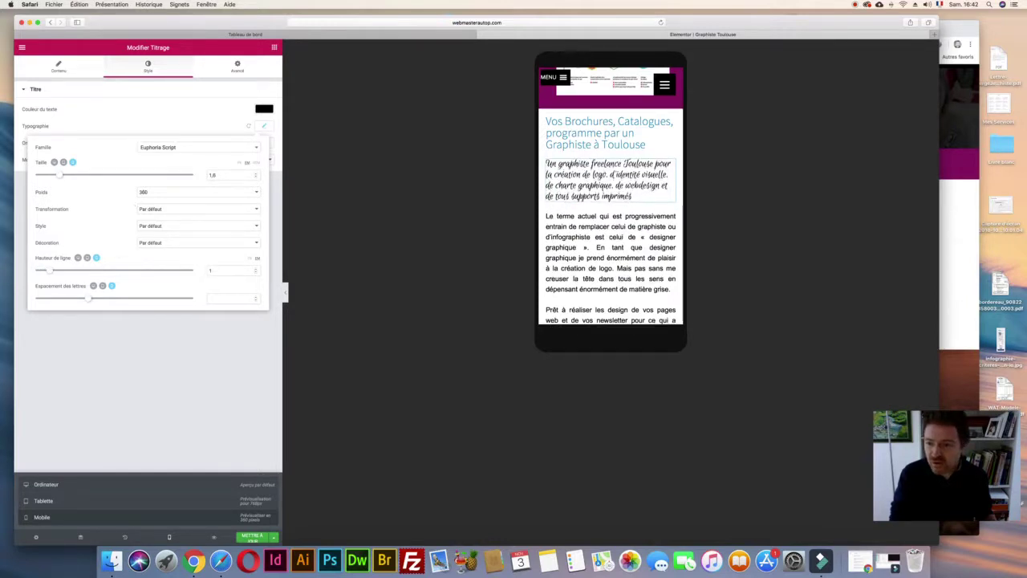
left_click(197, 191)
left_click(149, 219)
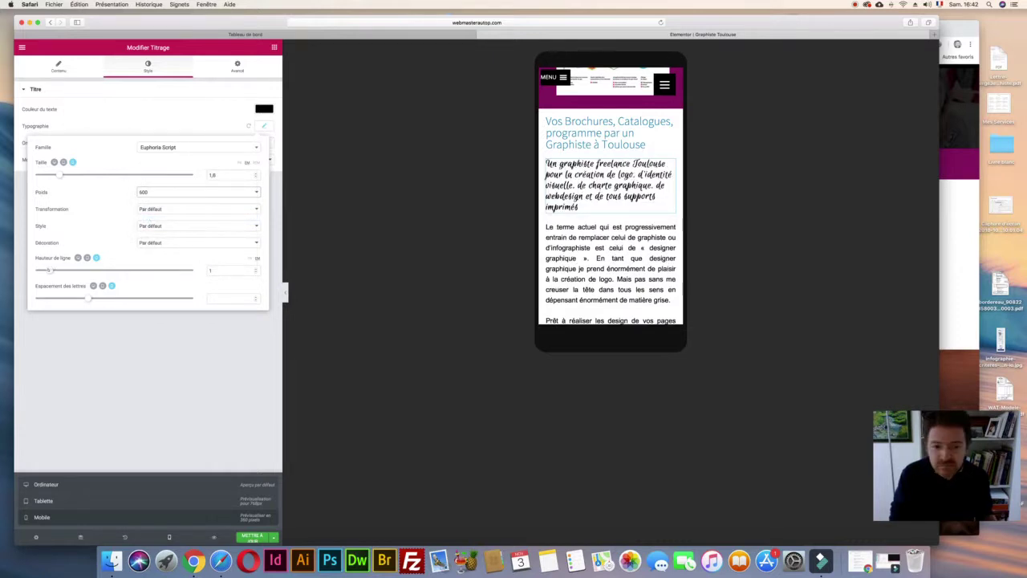
left_click_drag(51, 269, 52, 270)
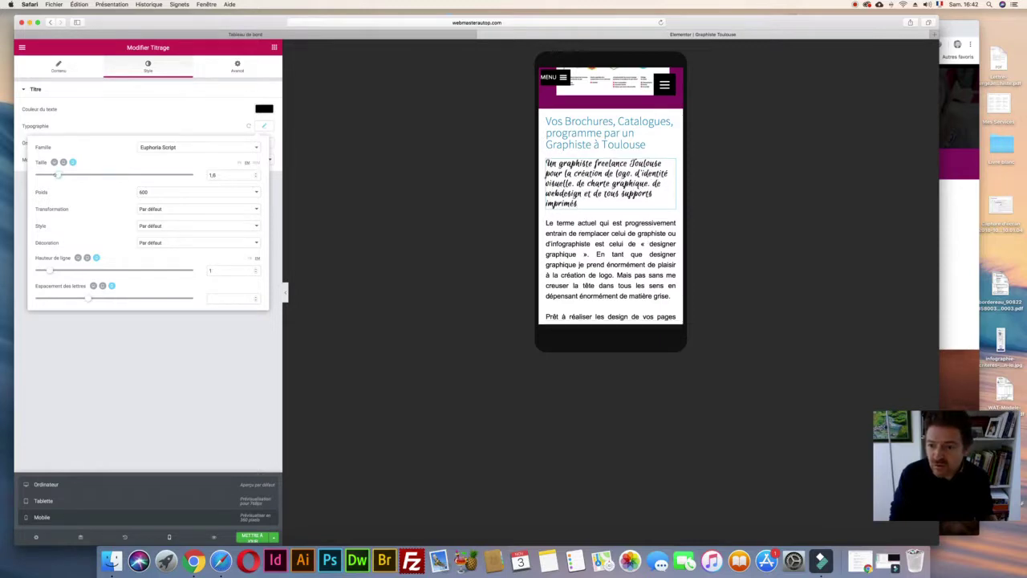
- Check the mobile font size and line height of the "Toutes les qualités essentielles" heading
scroll(546, 217, "down", 10)
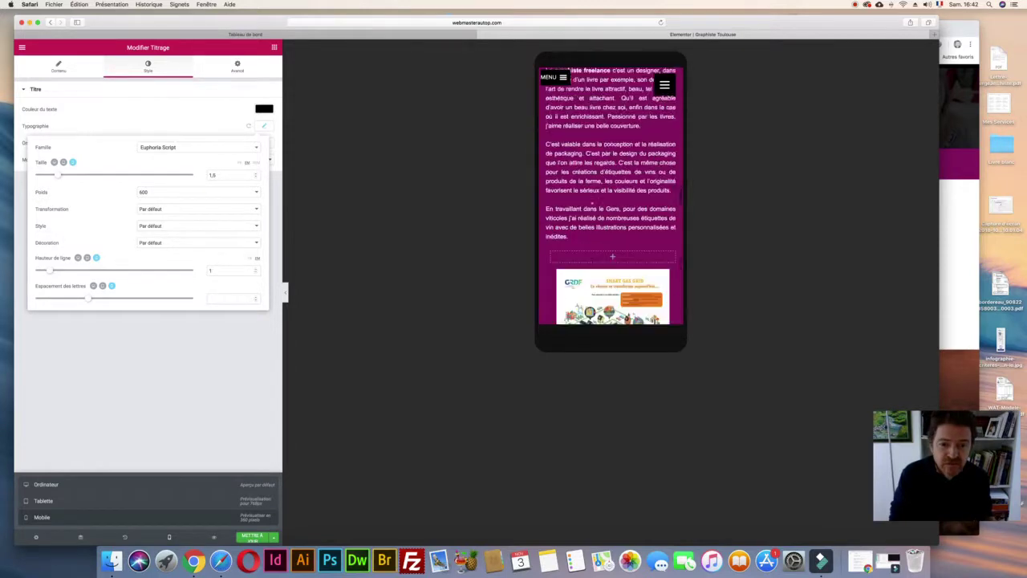
scroll(610, 200, "up", 5)
left_click(609, 180)
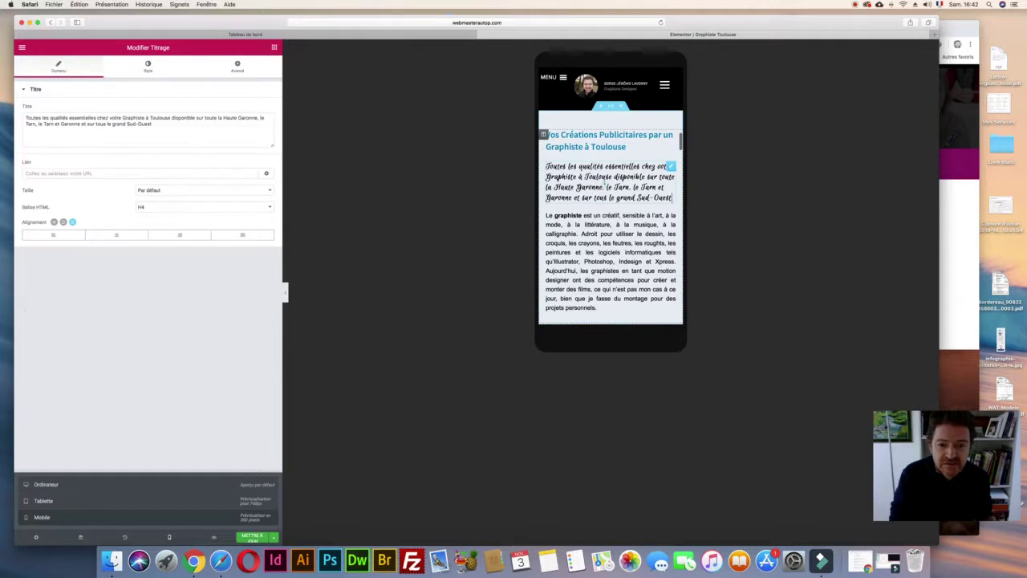
left_click(148, 66)
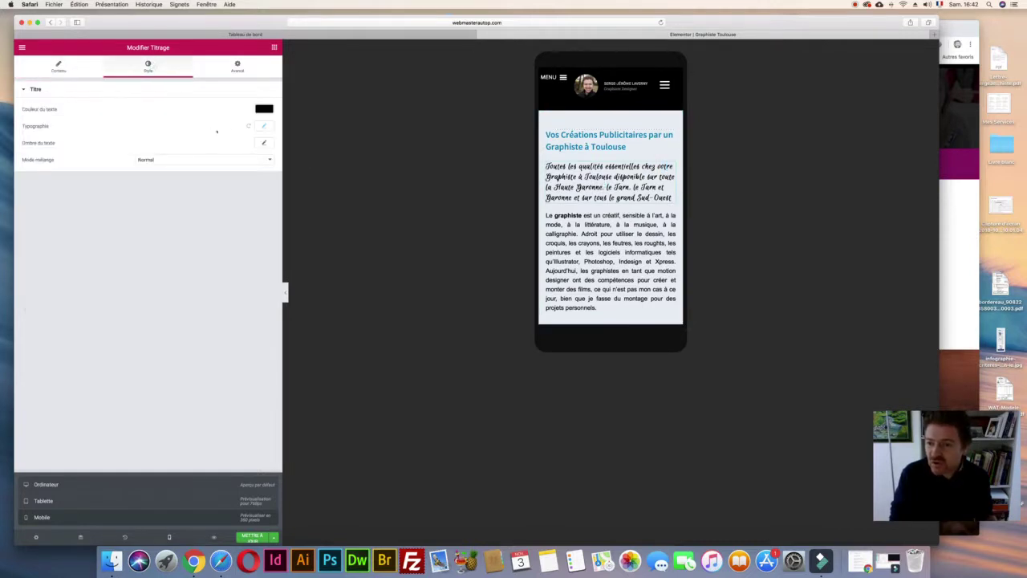
left_click(261, 126)
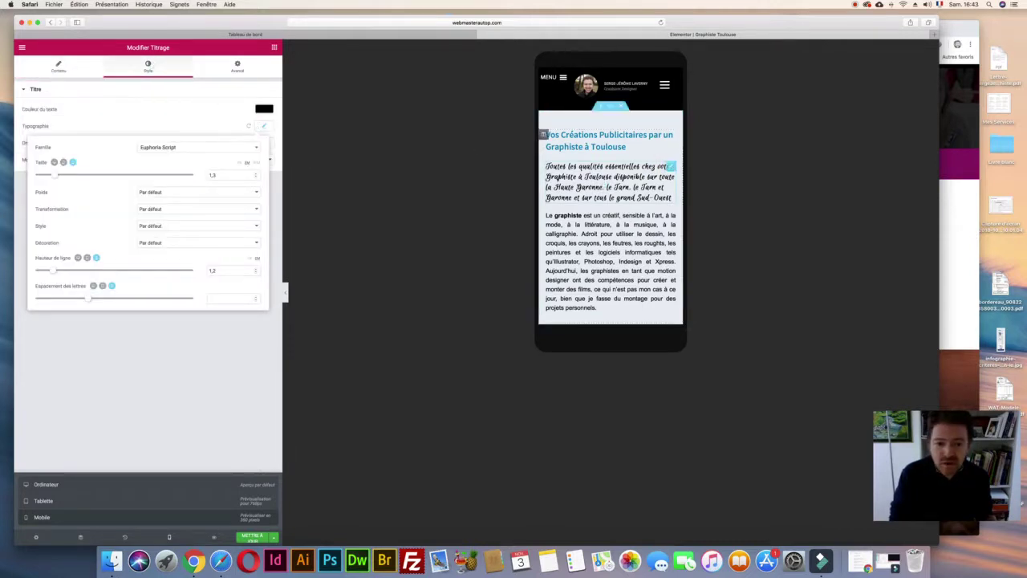
- Set the "Un graphiste freelance Toulouse" heading's mobile font size to 1.3 em and line height to 1.2 em
scroll(610, 200, "down", 20)
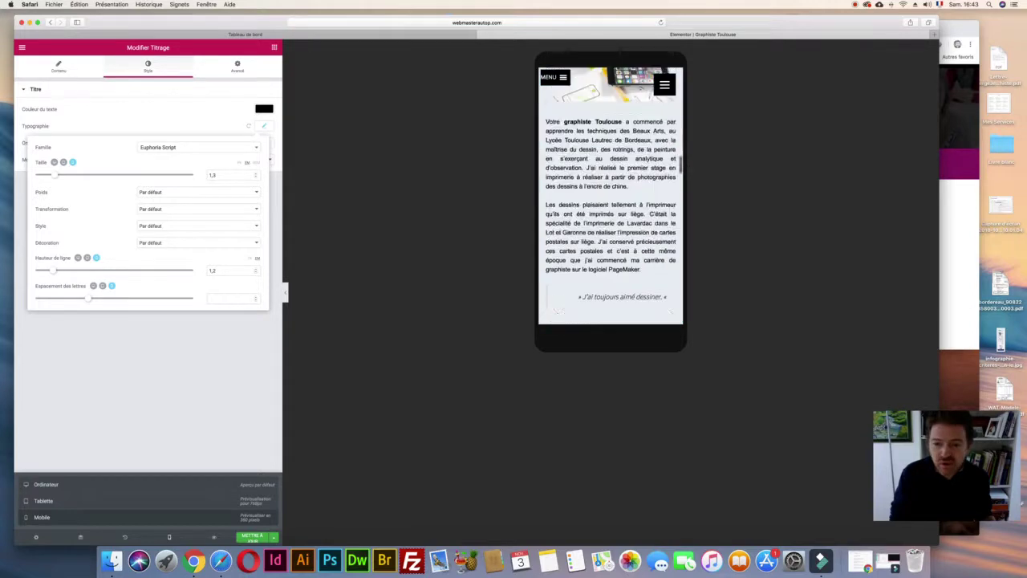
scroll(610, 200, "up", 15)
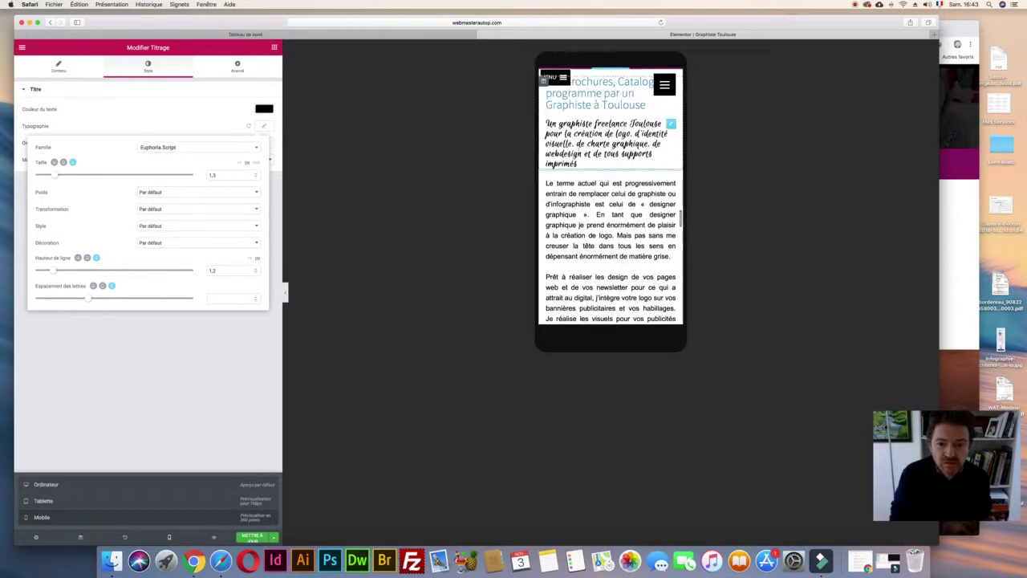
left_click(607, 144)
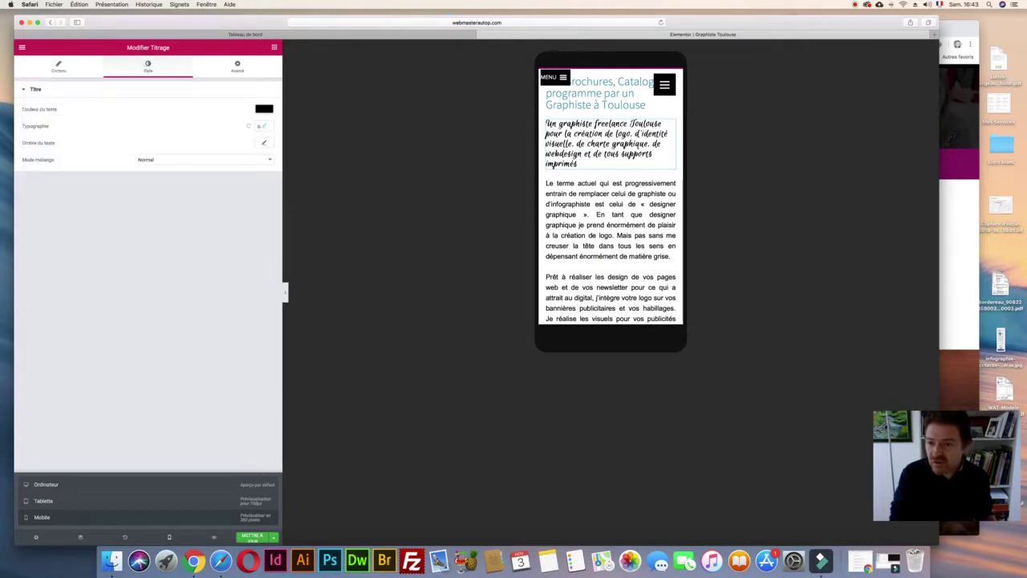
left_click(264, 126)
left_click(256, 177)
left_click(256, 177)
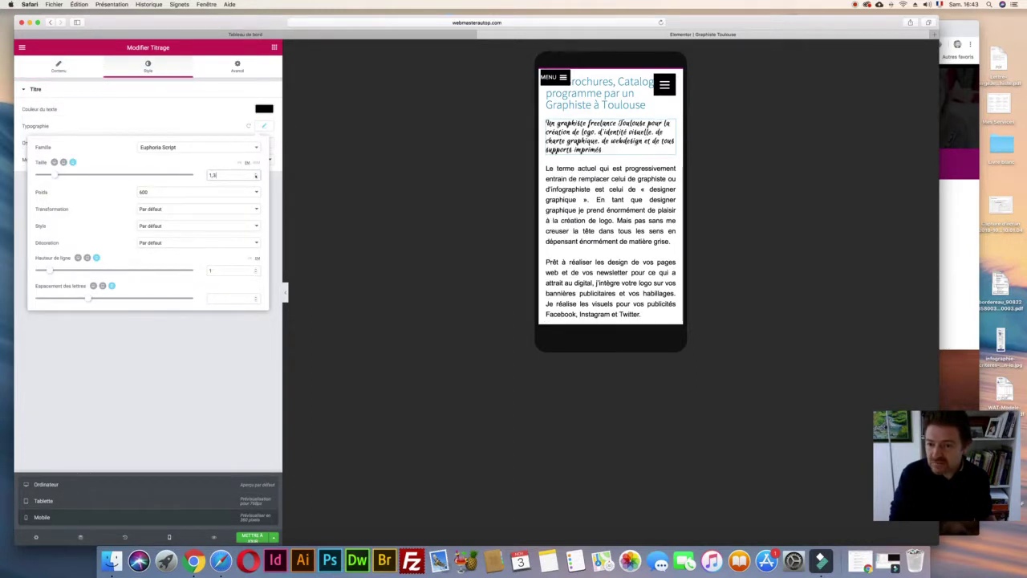
left_click(256, 268)
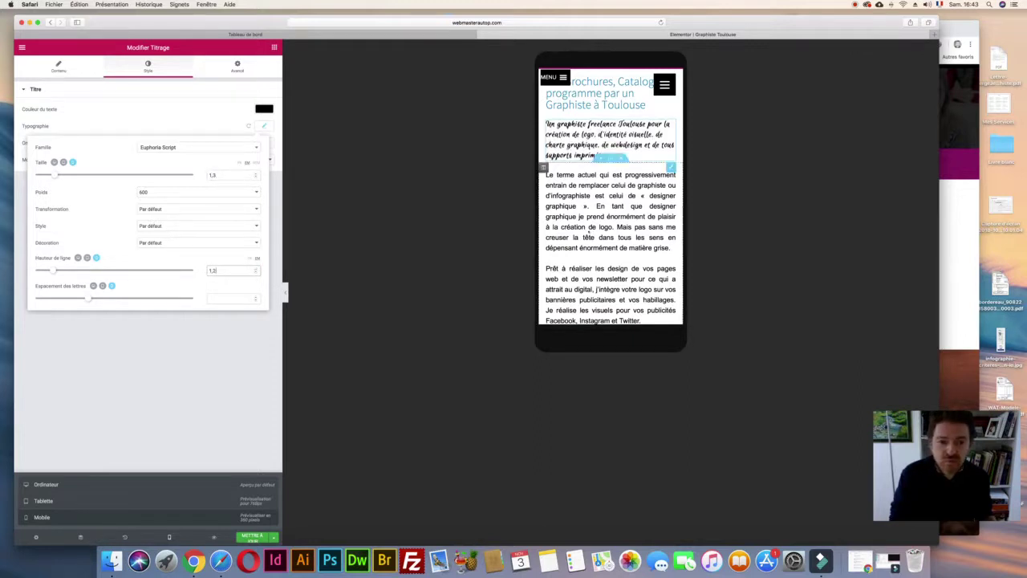
left_click(256, 268)
- Set the mobile font size of the "Le terme actuel" text block to 0.9 em
scroll(588, 232, "down", 2)
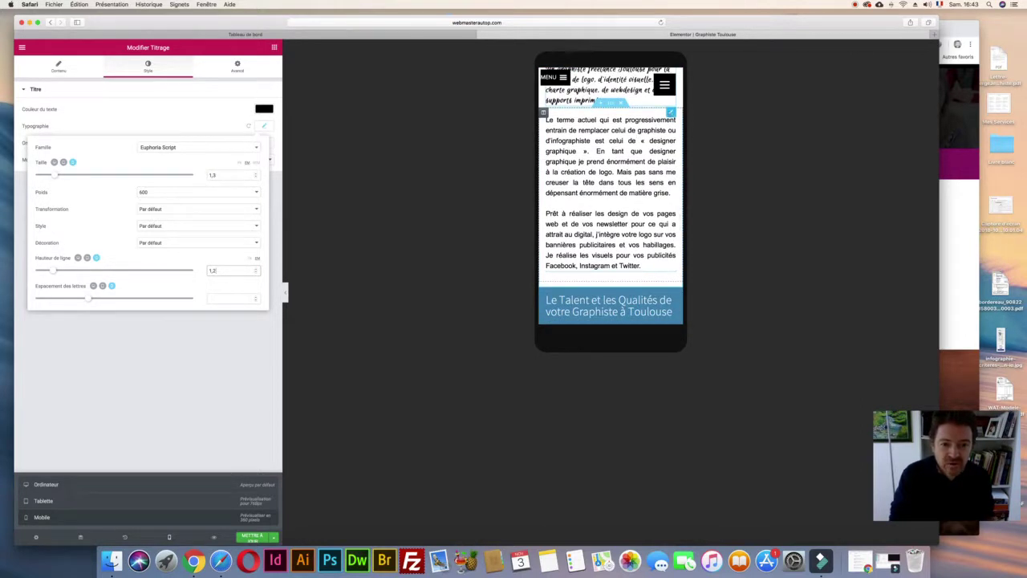
left_click(670, 113)
left_click(147, 67)
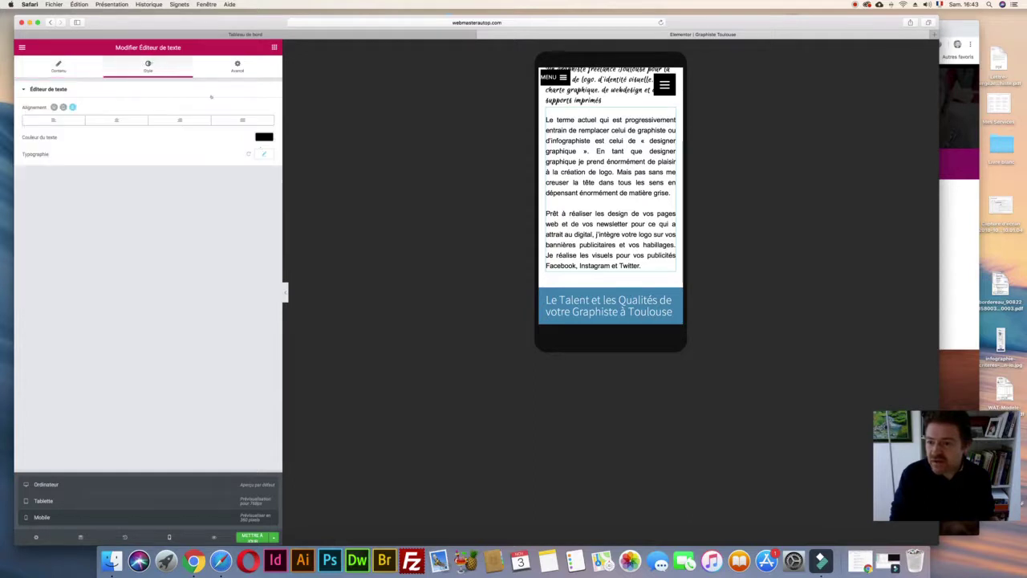
left_click(264, 153)
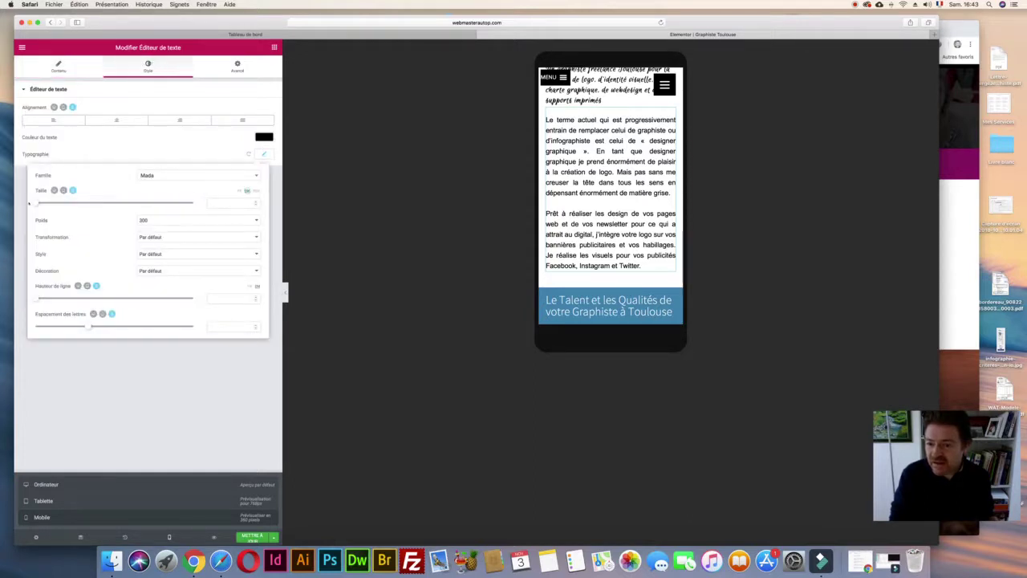
left_click_drag(51, 202, 49, 202)
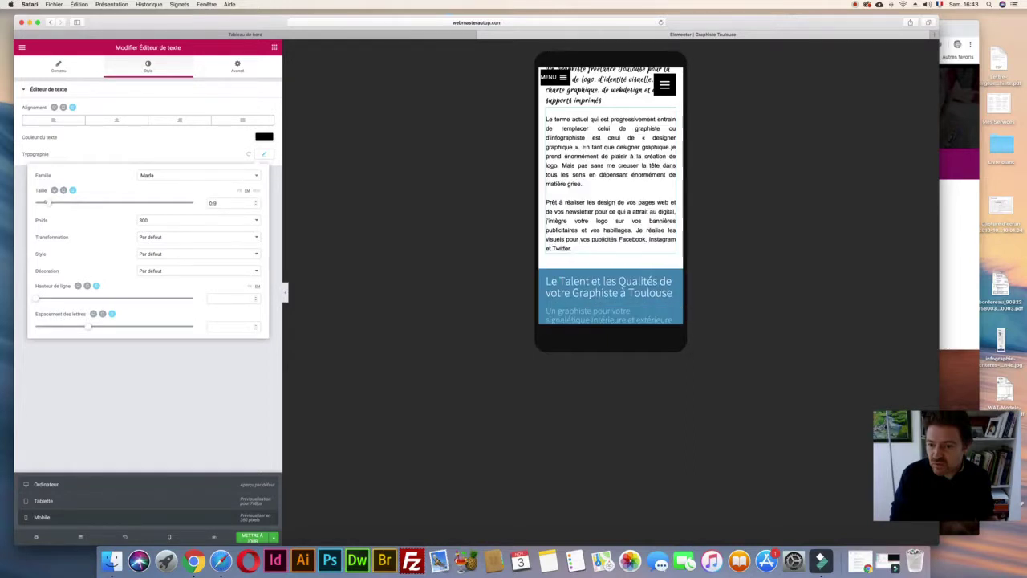
- Unlink the mobile padding of the "La qualité du graphiste freelance Toulouse" text block and increase only its top padding
scroll(682, 190, "up", 2)
scroll(681, 190, "down", 5)
scroll(681, 190, "down", 3)
scroll(681, 191, "up", 3)
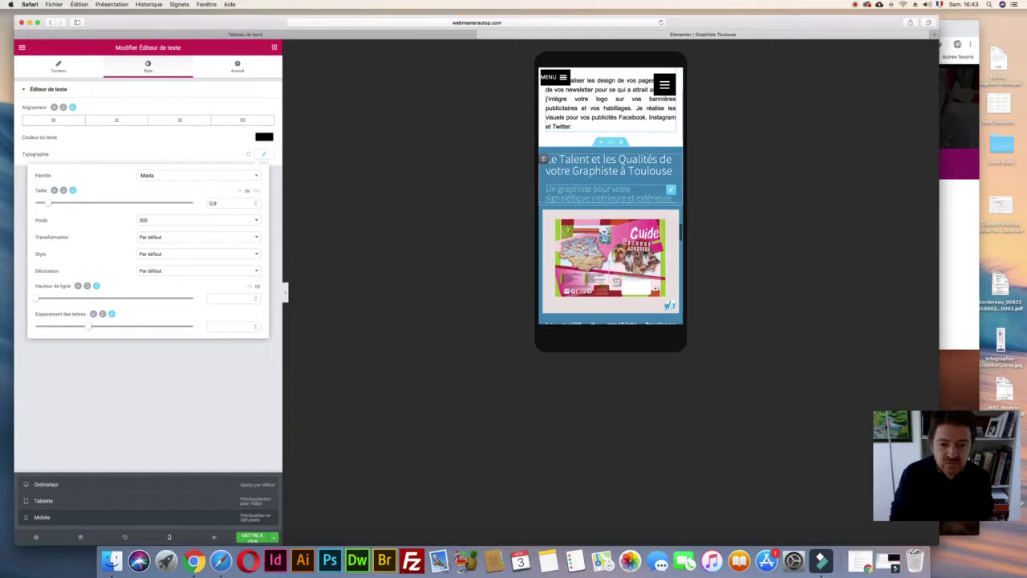
scroll(681, 208, "down", 2)
scroll(681, 209, "down", 3)
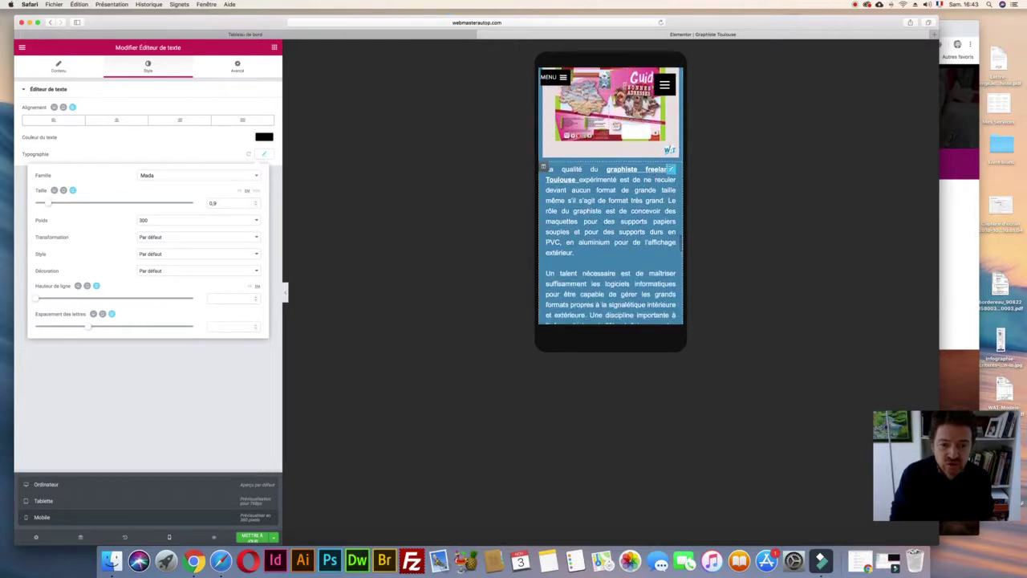
left_click(670, 169)
left_click(237, 66)
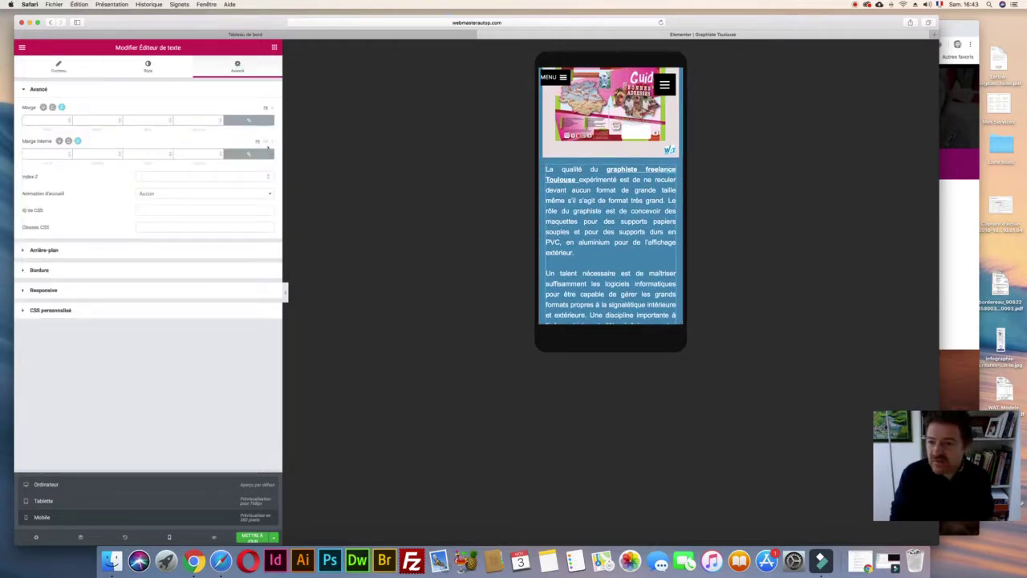
left_click(69, 151)
double_click(69, 152)
left_click(69, 151)
left_click(69, 152)
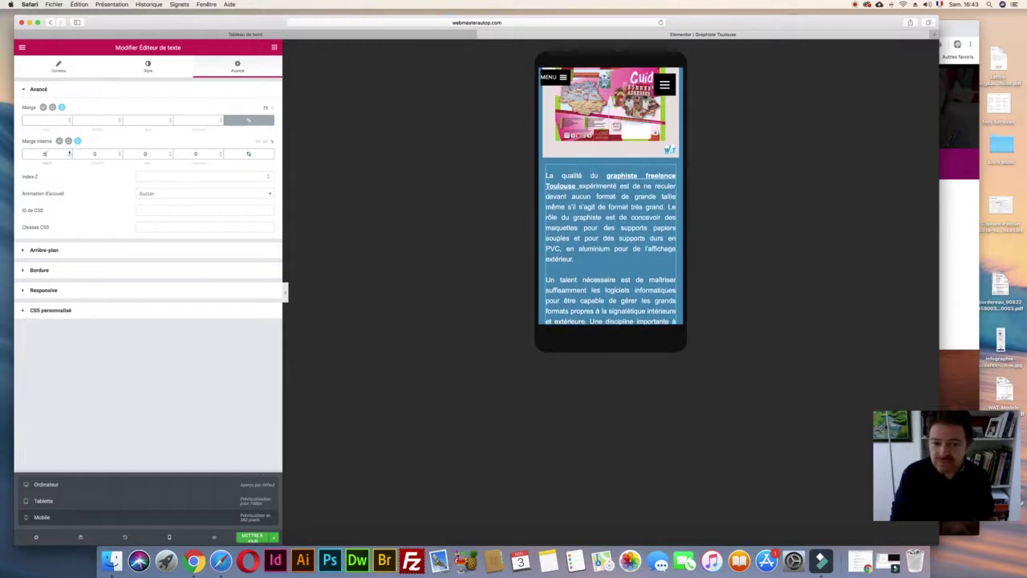
- Set the mobile font size of the "La qualité du graphiste freelance Toulouse" text block to 0.9 em
left_click(148, 66)
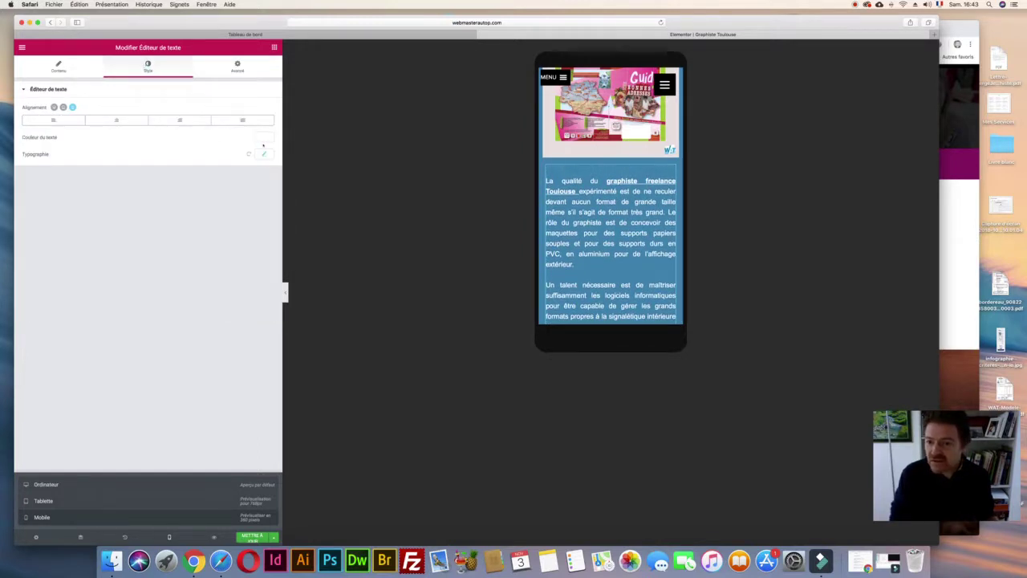
left_click(262, 153)
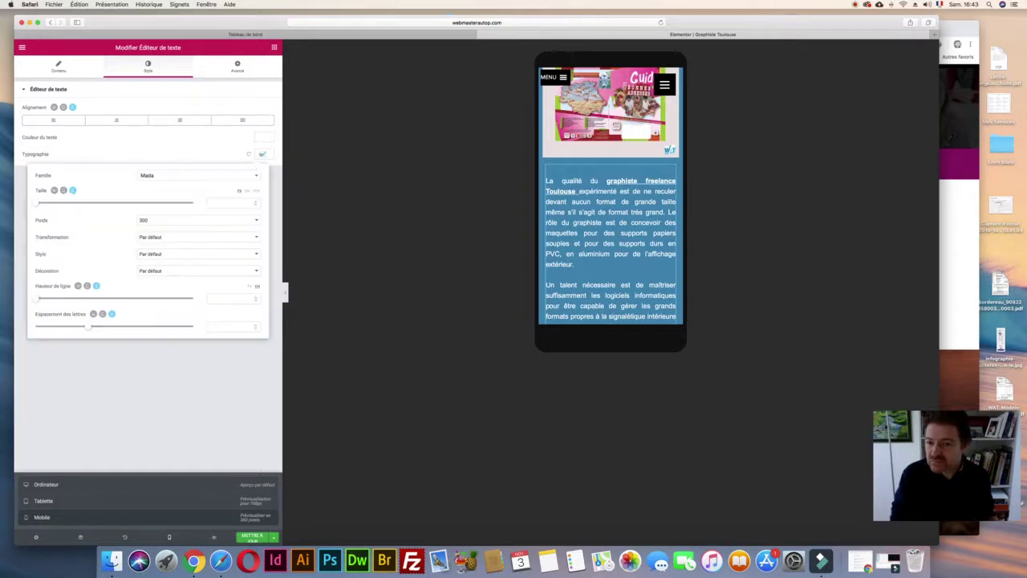
mouse_move(34, 202)
left_mouse_down()
mouse_move(80, 203)
mouse_move(48, 203)
left_mouse_up()
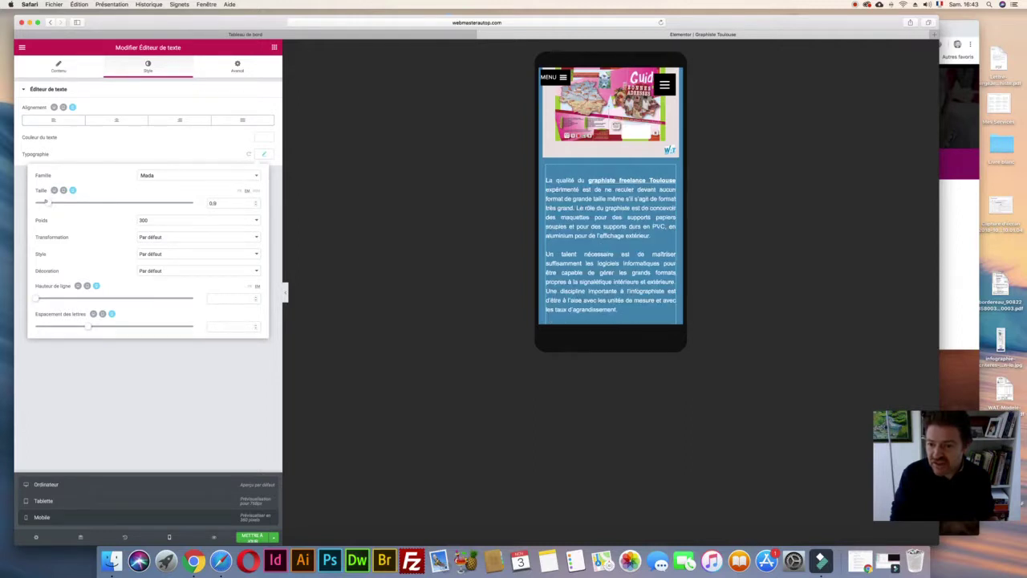
- Change the text color of the "L'expérience du graphiste" text block to black (#000000)
scroll(622, 187, "down", 10)
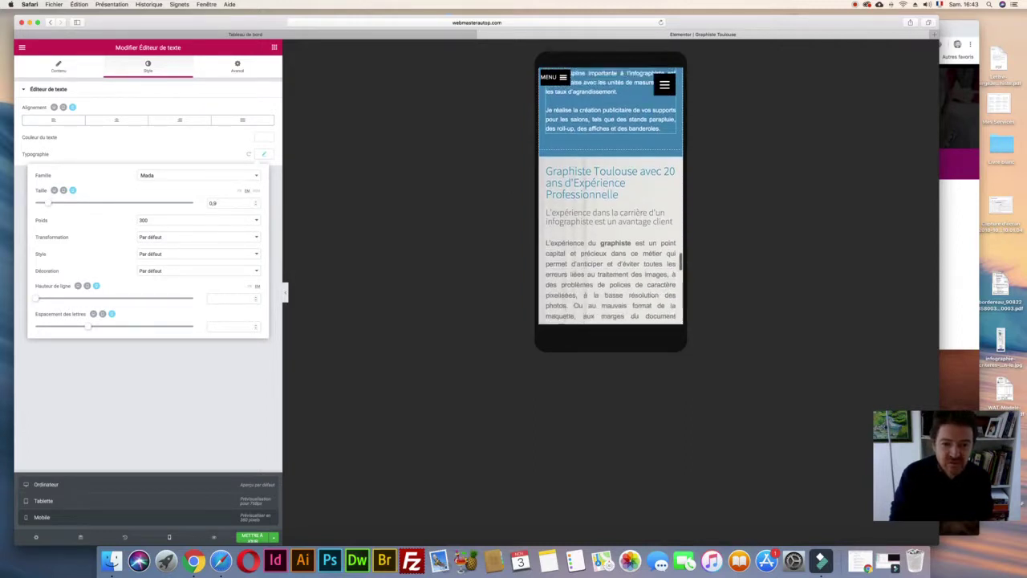
left_click(671, 227)
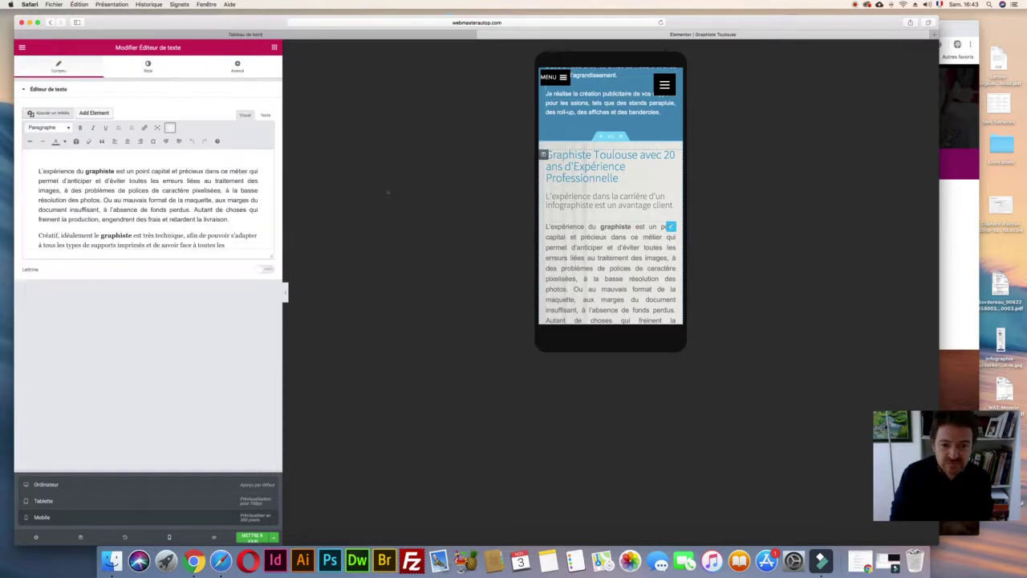
left_click(151, 67)
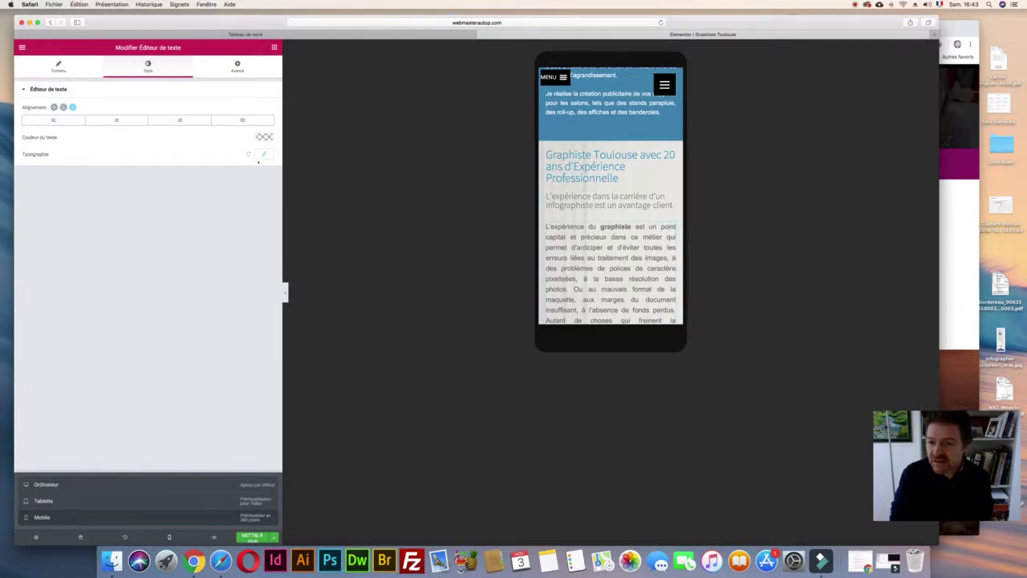
left_click(264, 137)
left_click(234, 232)
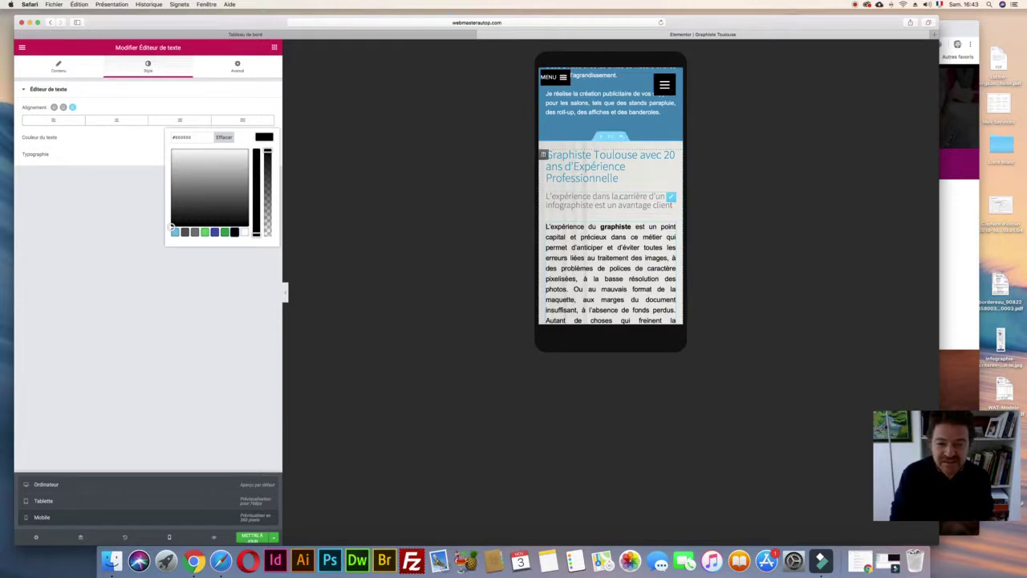
- Change the text color of the "L'expérience dans la carrière d'un infographiste" heading to black (#000000)
left_click(618, 199)
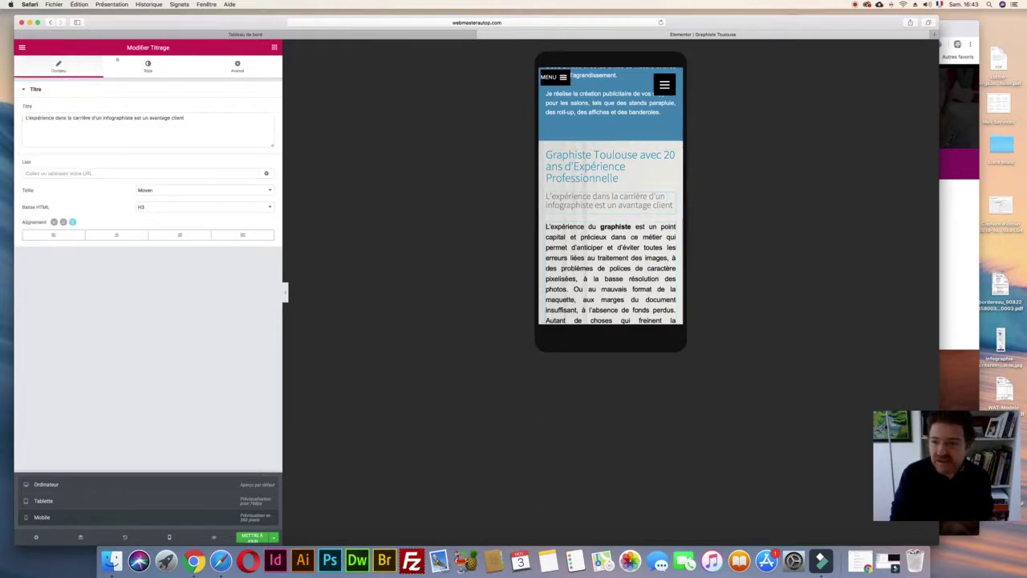
left_click(147, 66)
left_click(264, 109)
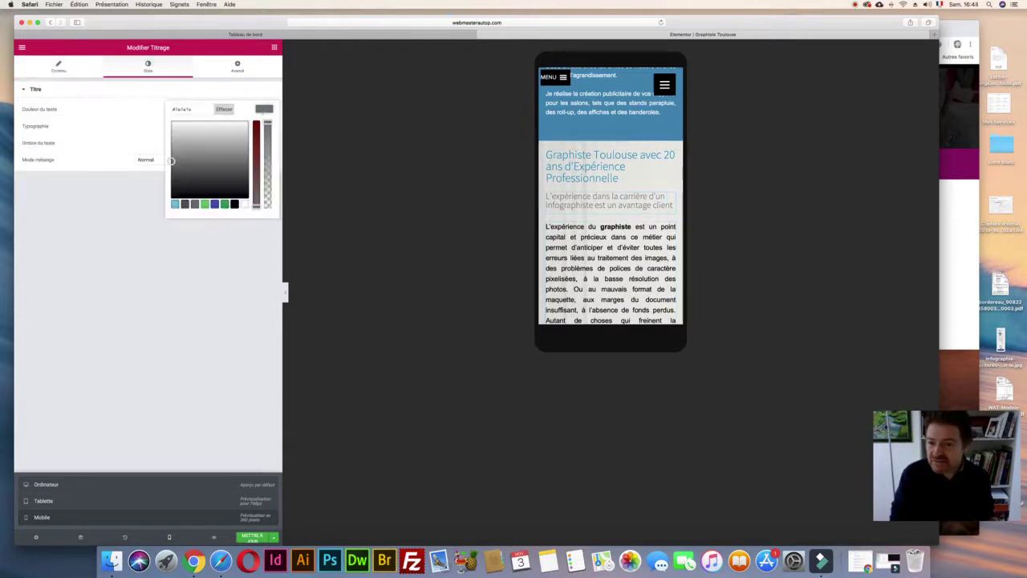
left_click(234, 204)
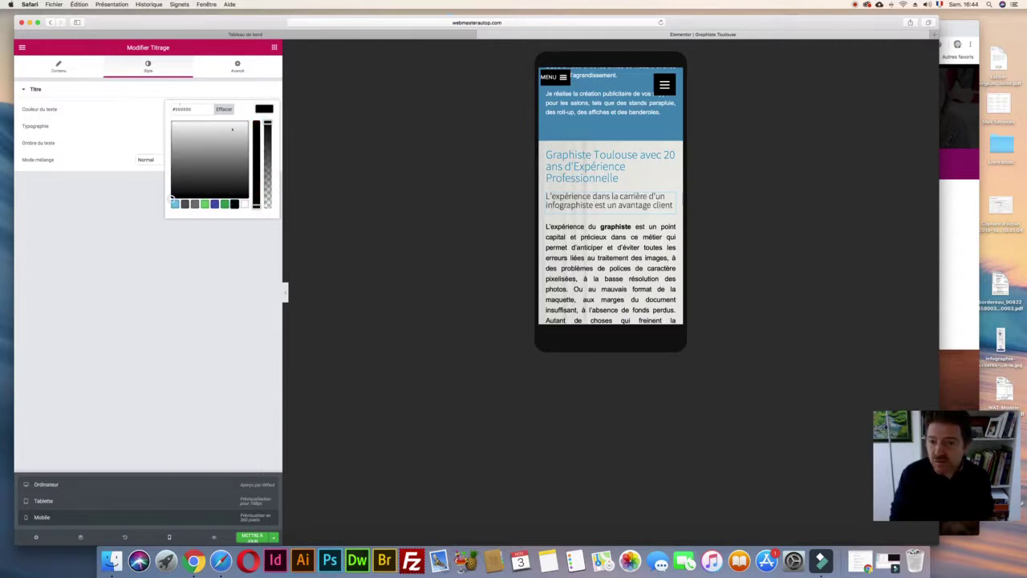
left_click(145, 198)
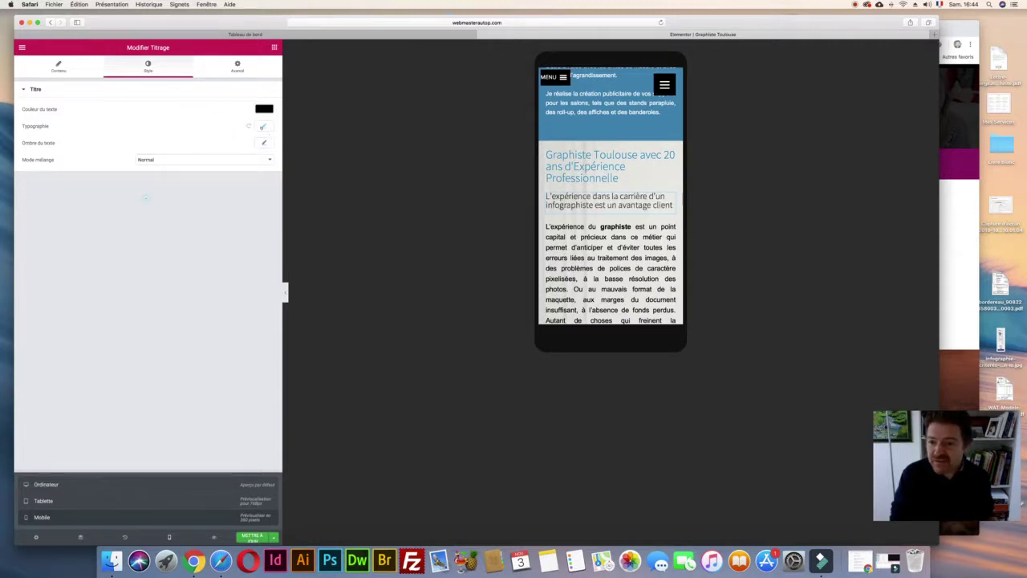
- Apply the Euphoria Script font with weight 600 to the "L'expérience dans la carrière d'un infographiste" heading
left_click(262, 126)
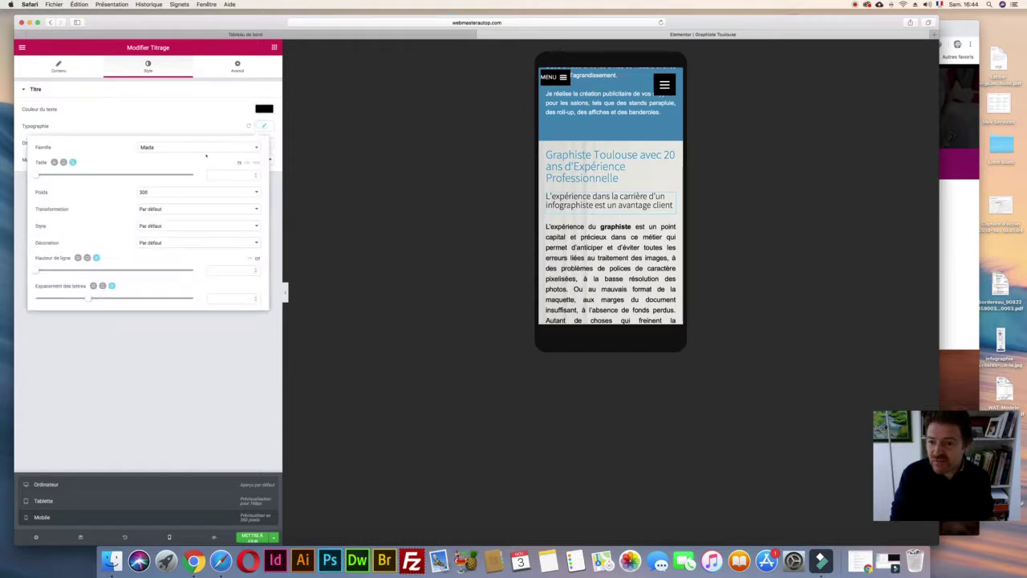
left_click(188, 147)
type("eup")
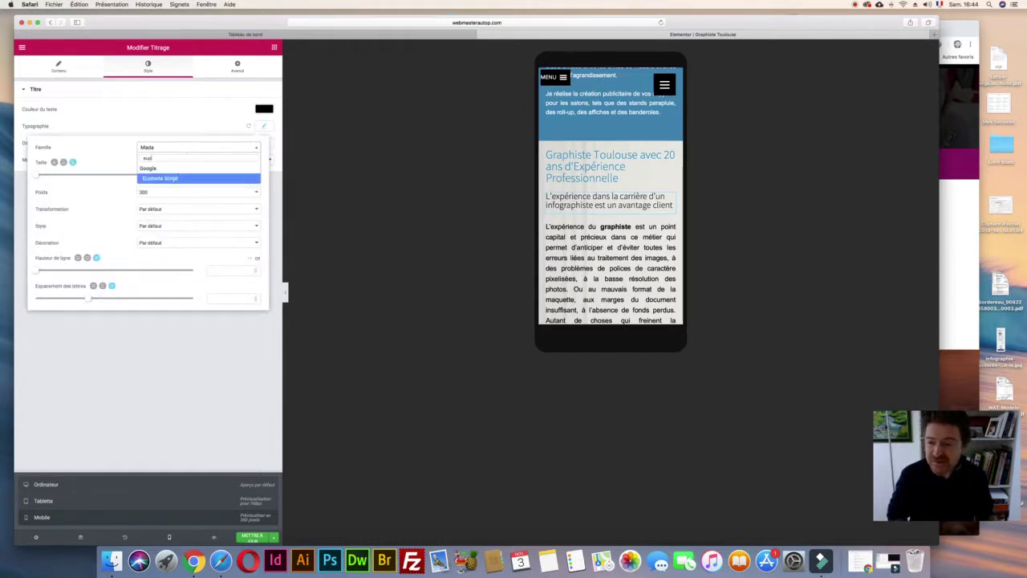
left_click(172, 177)
left_click(154, 193)
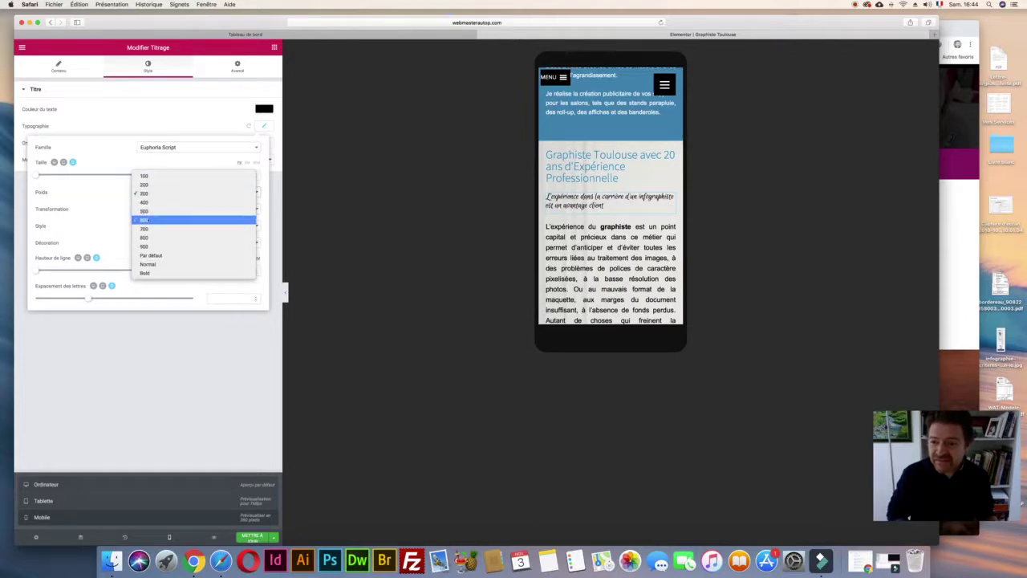
left_click(148, 219)
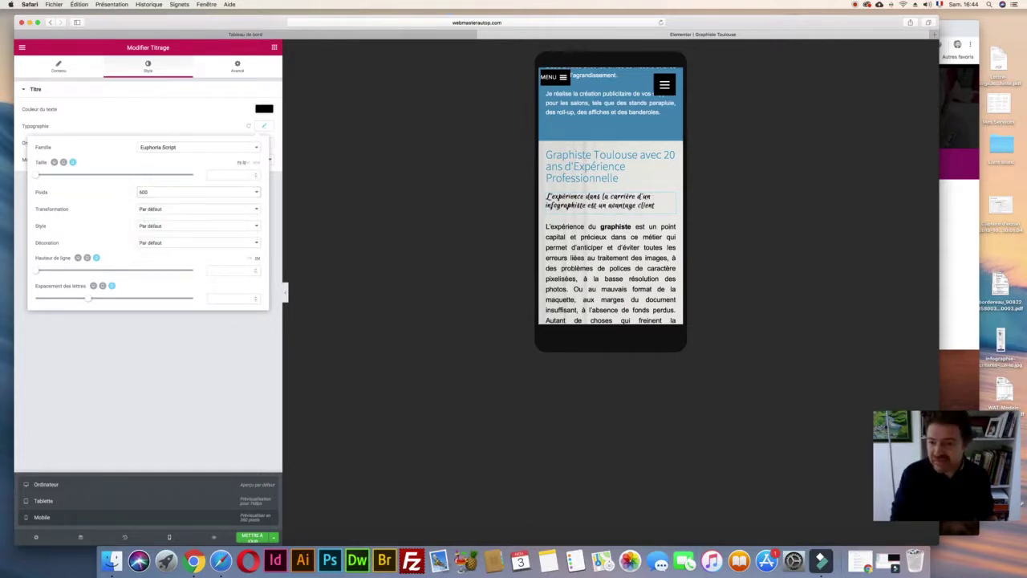
- Set the mobile font size of the "L'expérience dans la carrière d'un infographiste" heading to 1.4 em and its line height to 1.2 em
left_click_drag(35, 174, 54, 174)
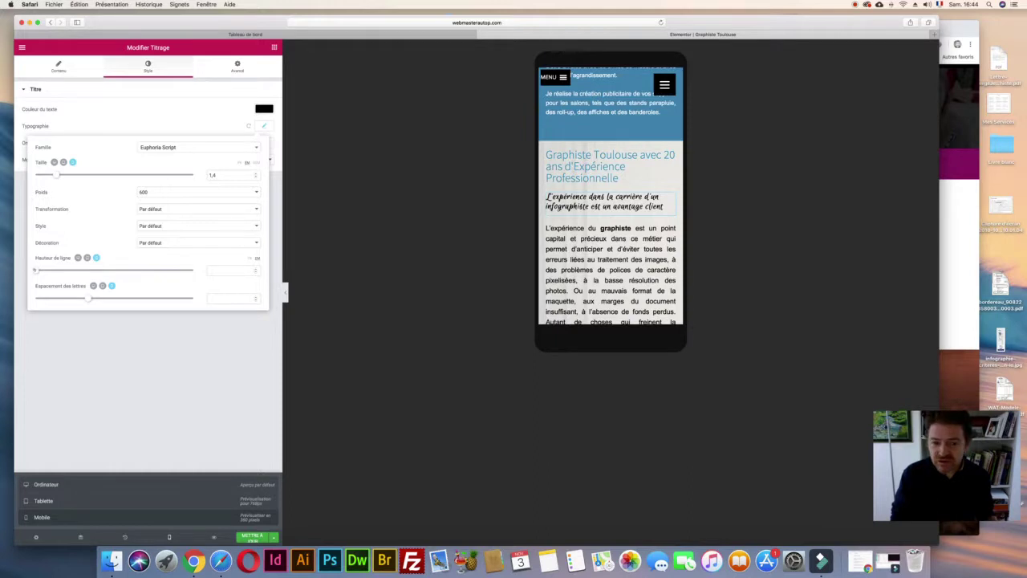
left_click_drag(34, 270, 50, 270)
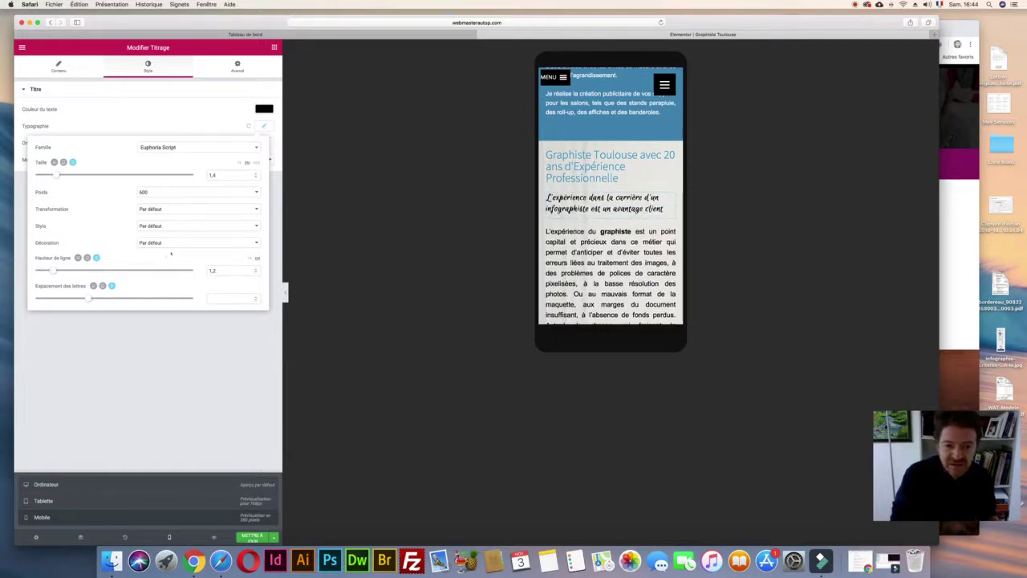
- Set the "Graphiste Toulouse avec 20 ans d'Expérience Professionnelle" heading to weight 600, with mobile font size 1.4 em and line height 1.3 em
left_click(609, 166)
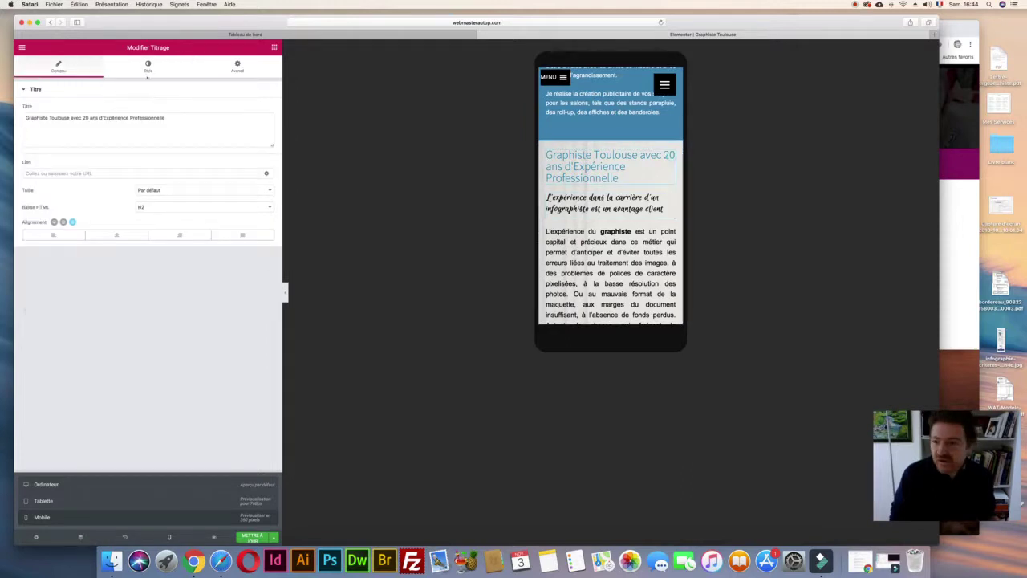
left_click(148, 66)
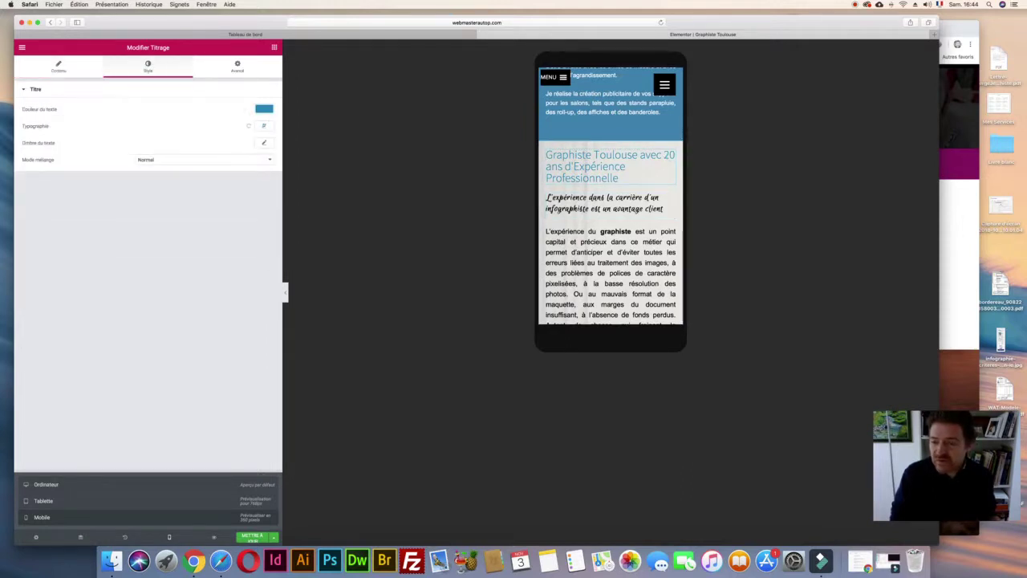
left_click(264, 126)
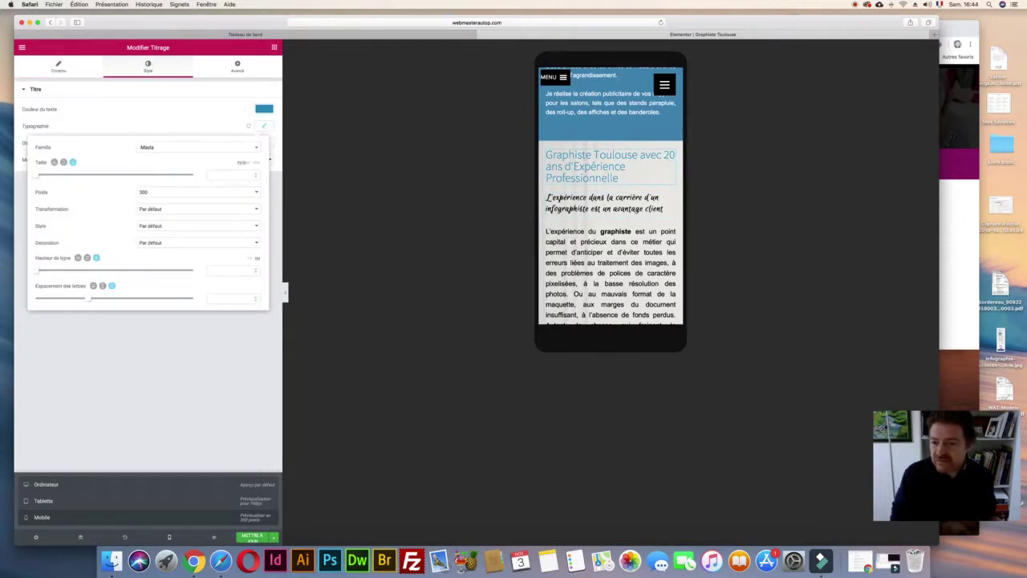
left_click_drag(35, 174, 56, 174)
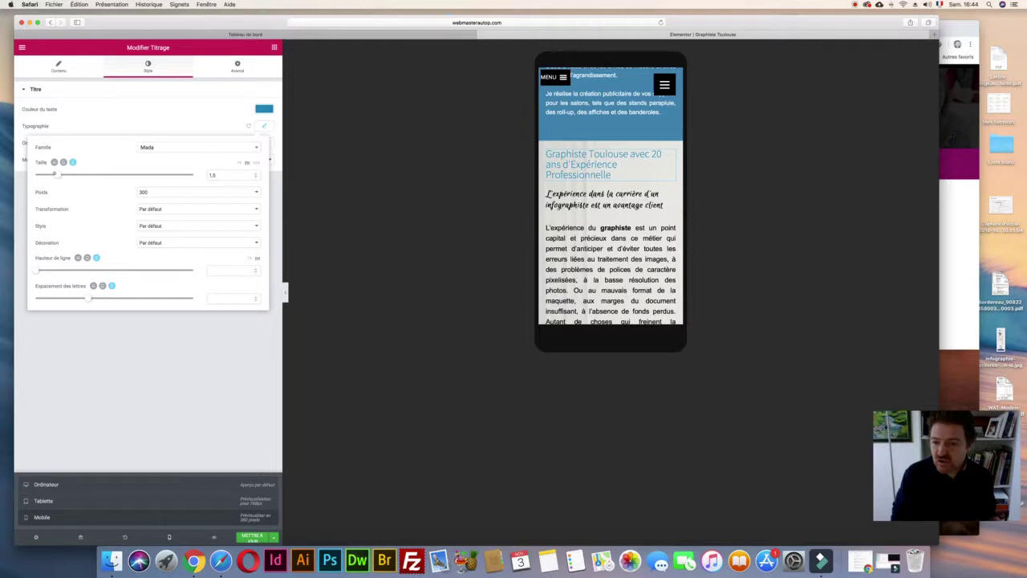
left_click(173, 192)
left_click(153, 219)
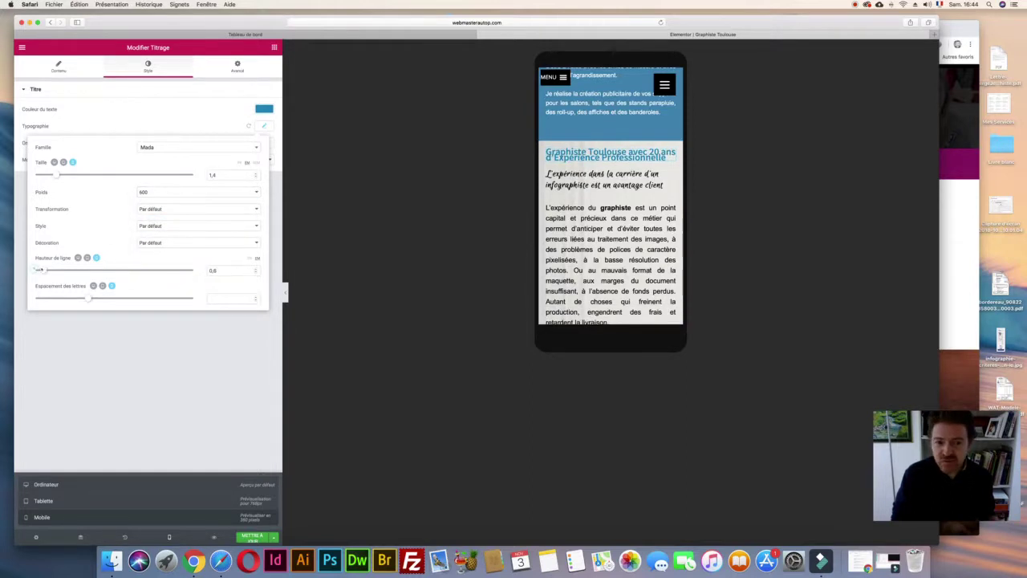
left_click_drag(48, 269, 53, 269)
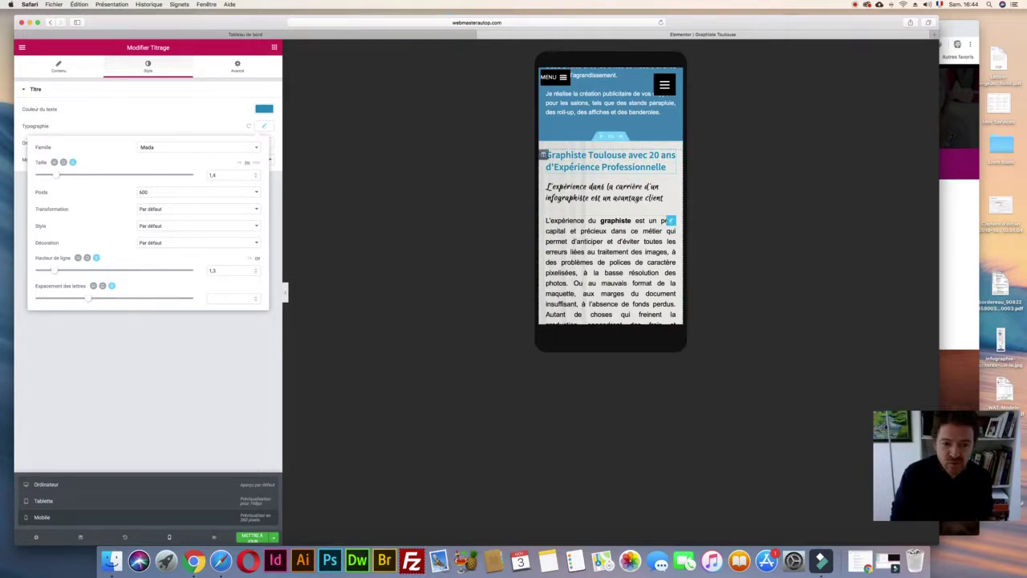
- Set the mobile font size of the "L'expérience du graphiste" text block to 0.9 em
left_click(671, 220)
left_click(147, 67)
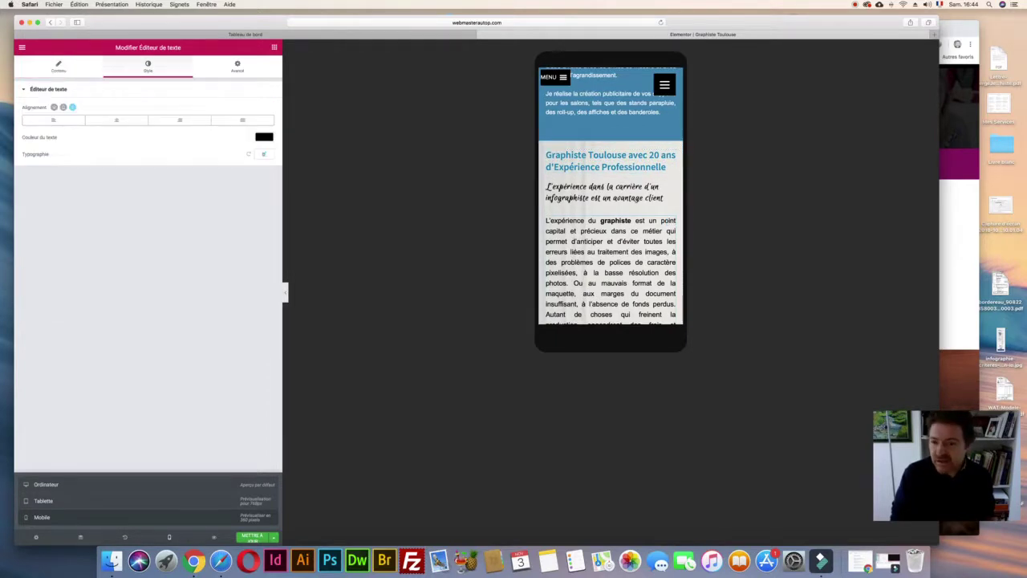
left_click(264, 153)
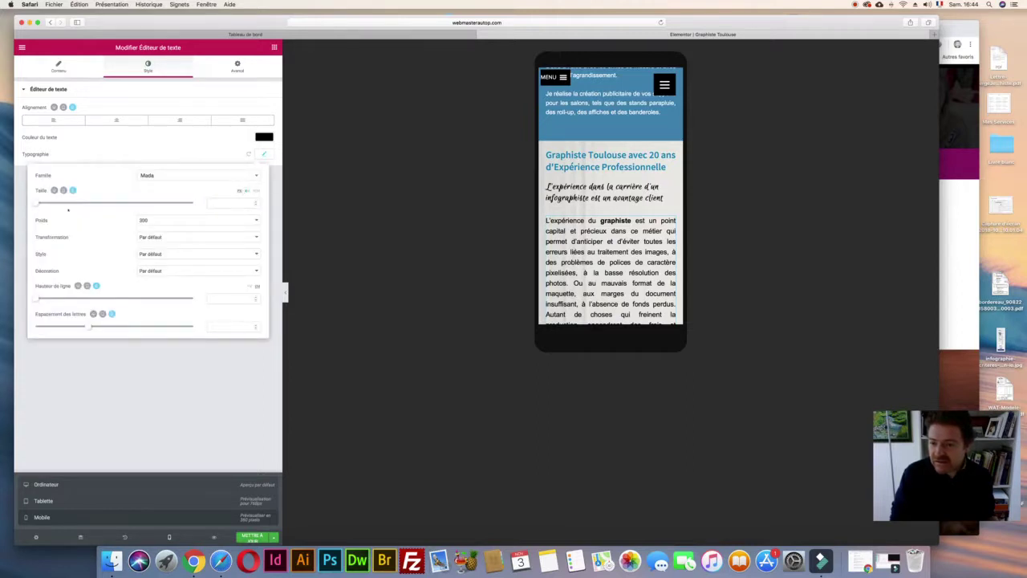
mouse_move(58, 198)
left_mouse_down()
mouse_move(66, 202)
mouse_move(45, 202)
left_mouse_up()
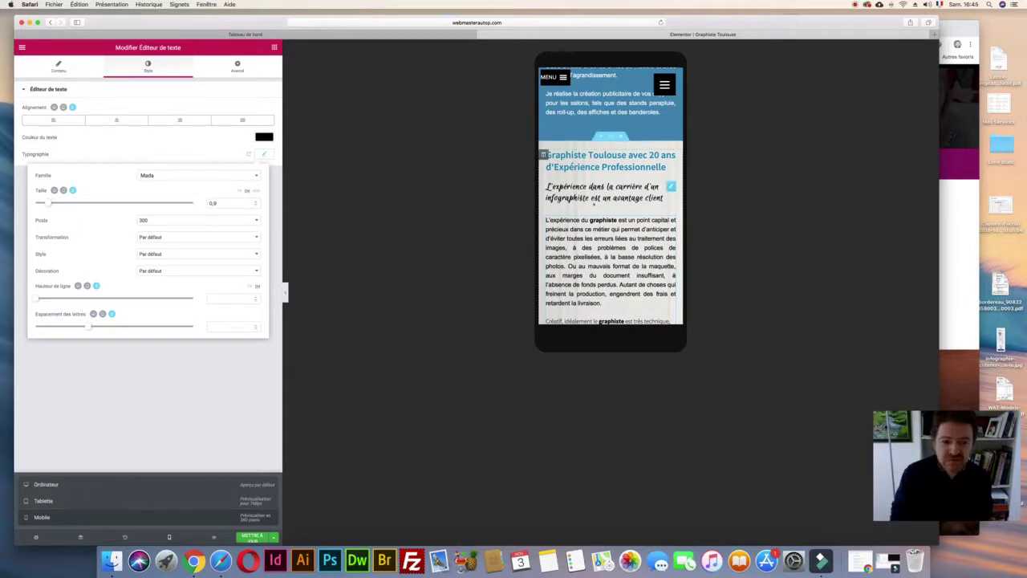
- Change the text color of the "Proche de mes clients" text block under "Votre Carte de Visite Professionnelle" to black
scroll(591, 201, "down", 5)
scroll(591, 201, "down", 3)
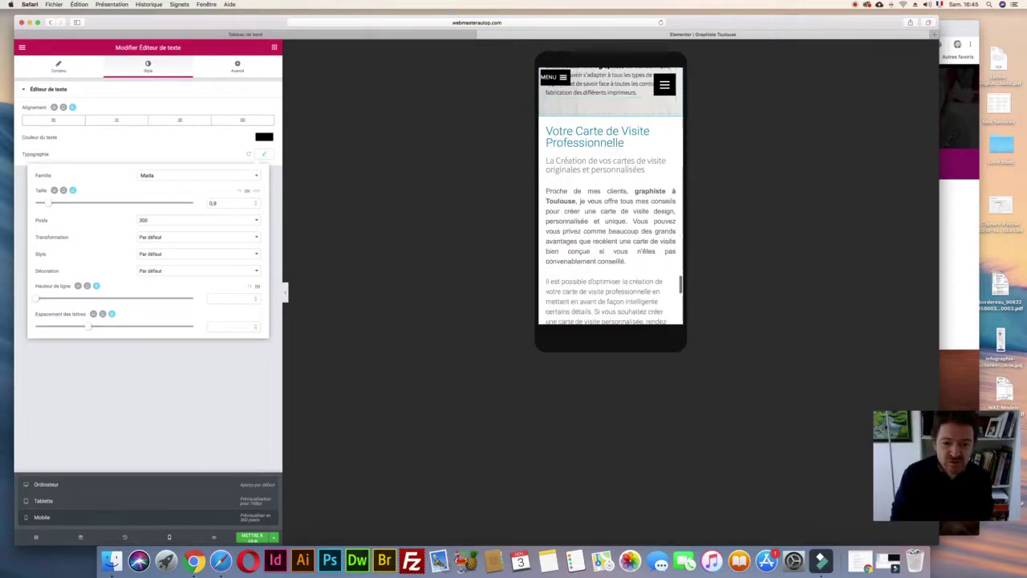
left_click(670, 178)
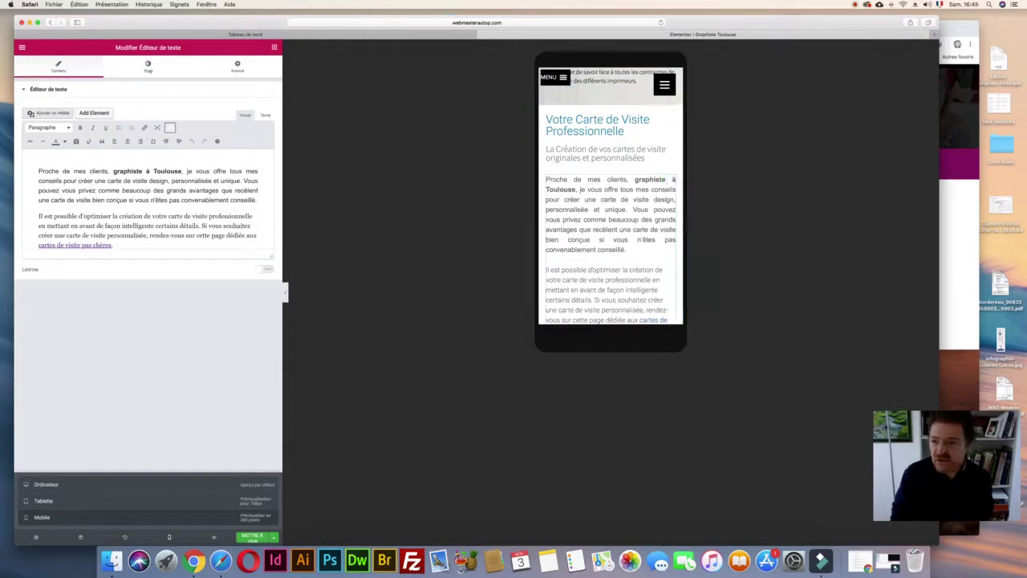
left_click(148, 66)
left_click(264, 137)
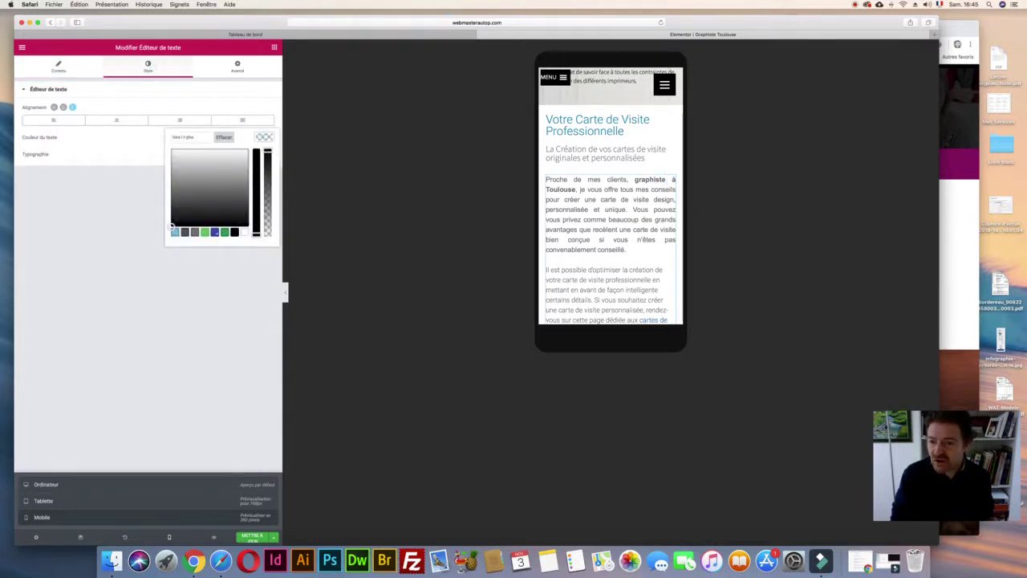
left_click(172, 227)
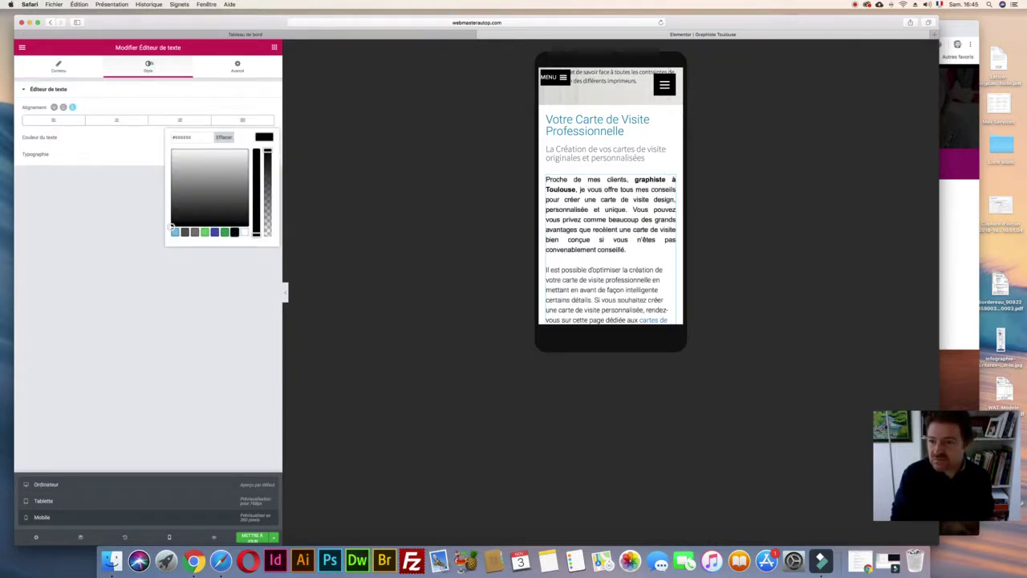
left_click(264, 137)
- Set the mobile font size of the "Proche de mes clients" text block to 0.9 em and update the page
left_click(262, 154)
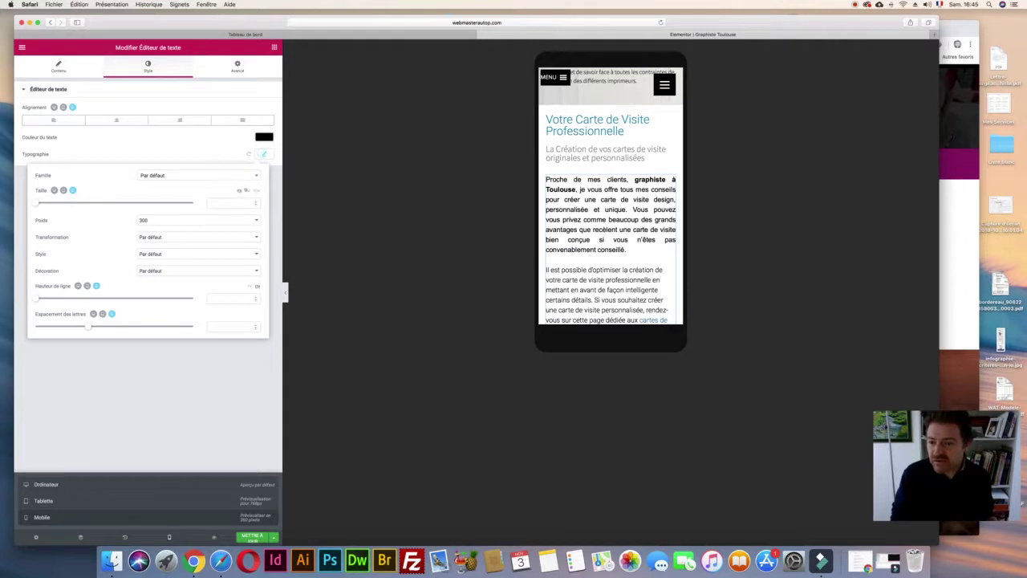
left_click_drag(51, 202, 48, 202)
scroll(610, 204, "down", 3)
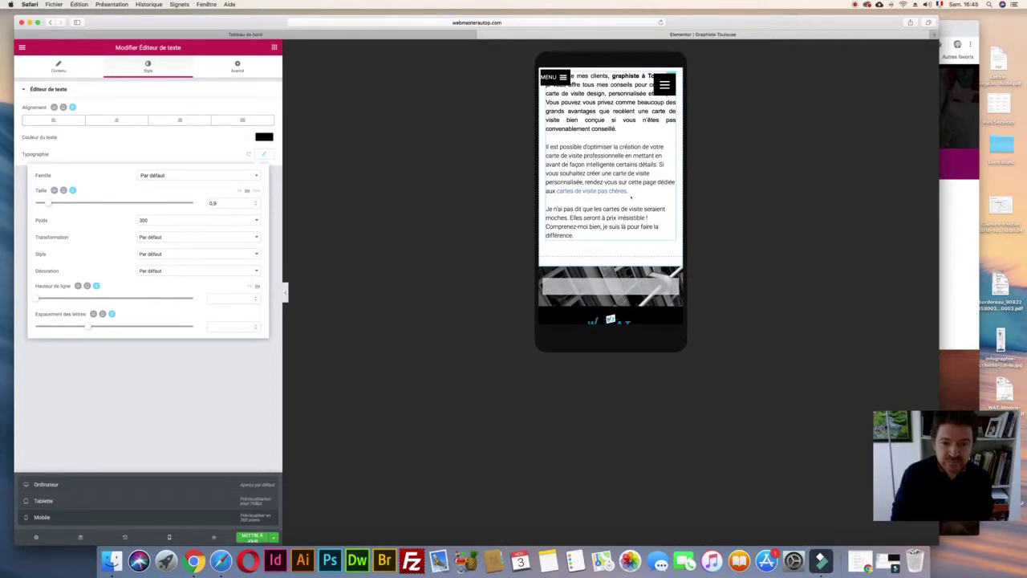
scroll(631, 197, "down", 10)
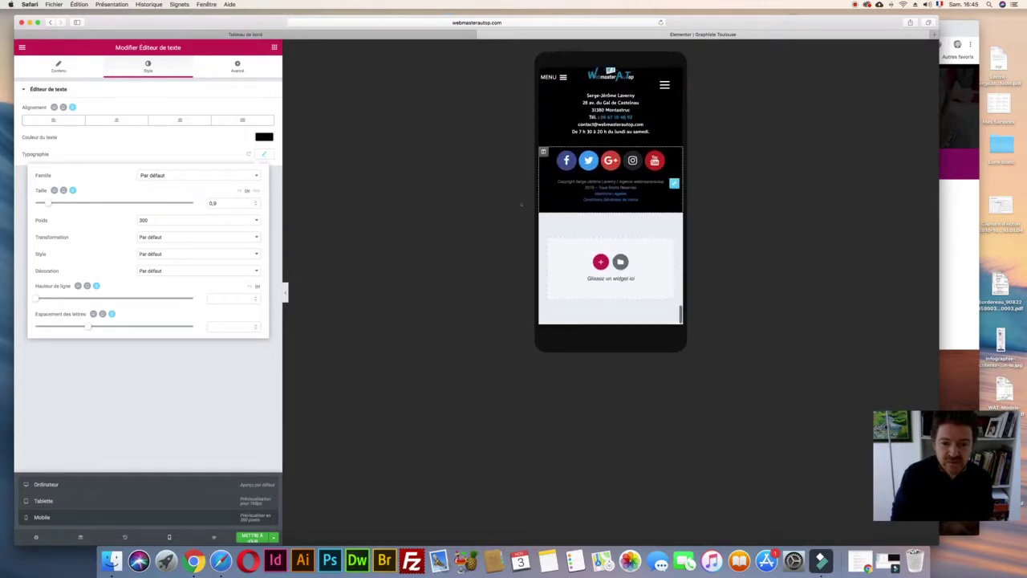
left_click(251, 536)
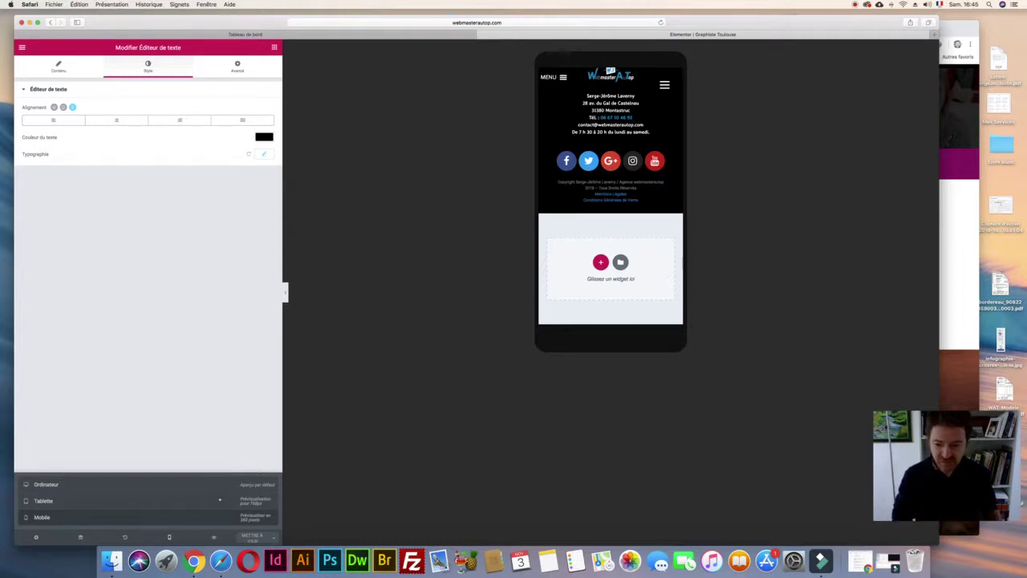
- Switch the responsive preview to tablet and review the sections around "Le Talent et les Qualités de votre Graphiste à Toulouse"
left_click(220, 499)
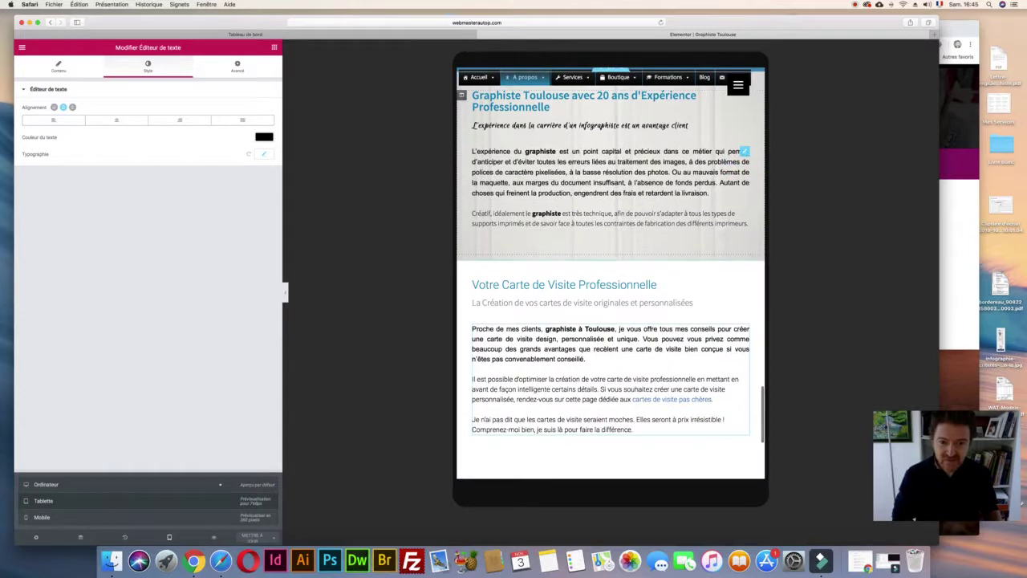
scroll(610, 273, "down", 5)
scroll(610, 273, "up", 6)
scroll(517, 392, "up", 5)
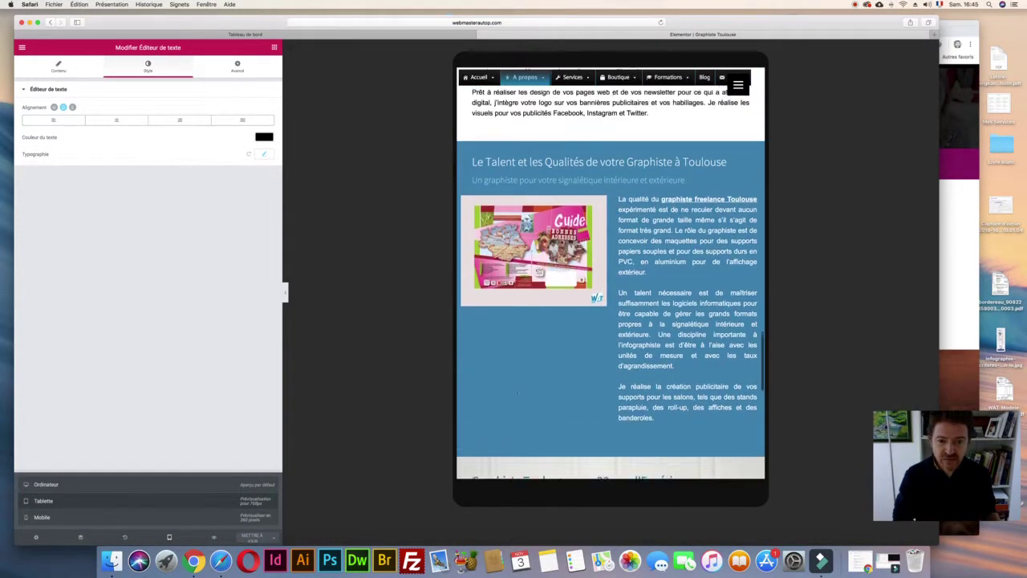
scroll(516, 393, "up", 5)
scroll(517, 392, "down", 4)
scroll(610, 321, "down", 1)
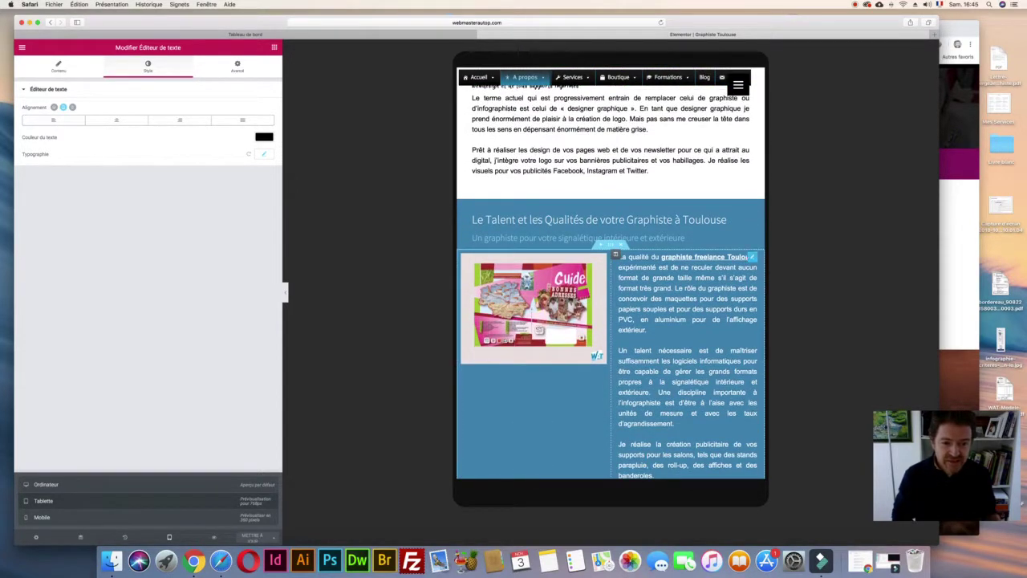
- Give the "La qualité du graphiste freelance Toulouse" text block a right-only tablet padding of 5%, with the padding values unlinked
left_click(751, 256)
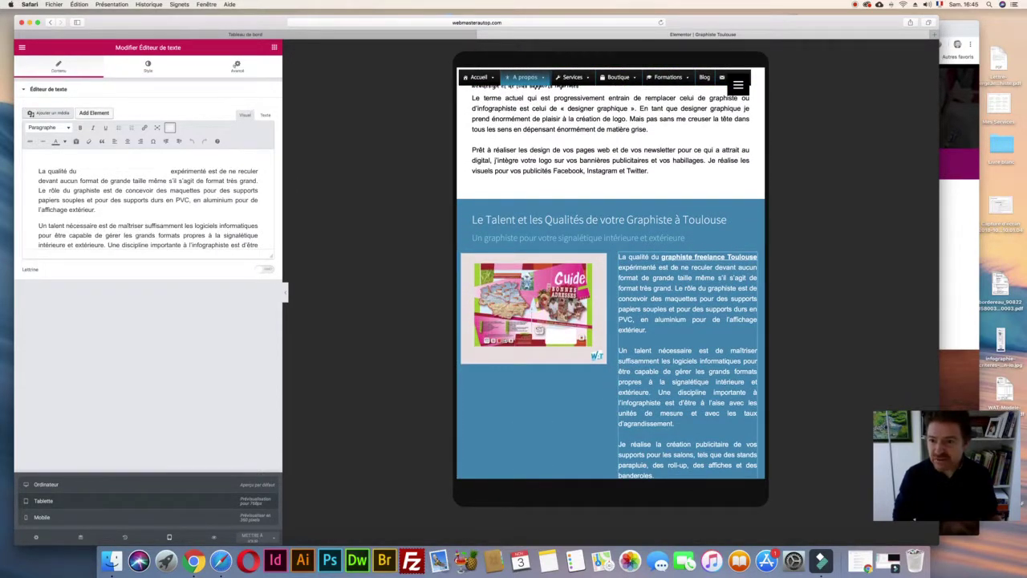
left_click(237, 66)
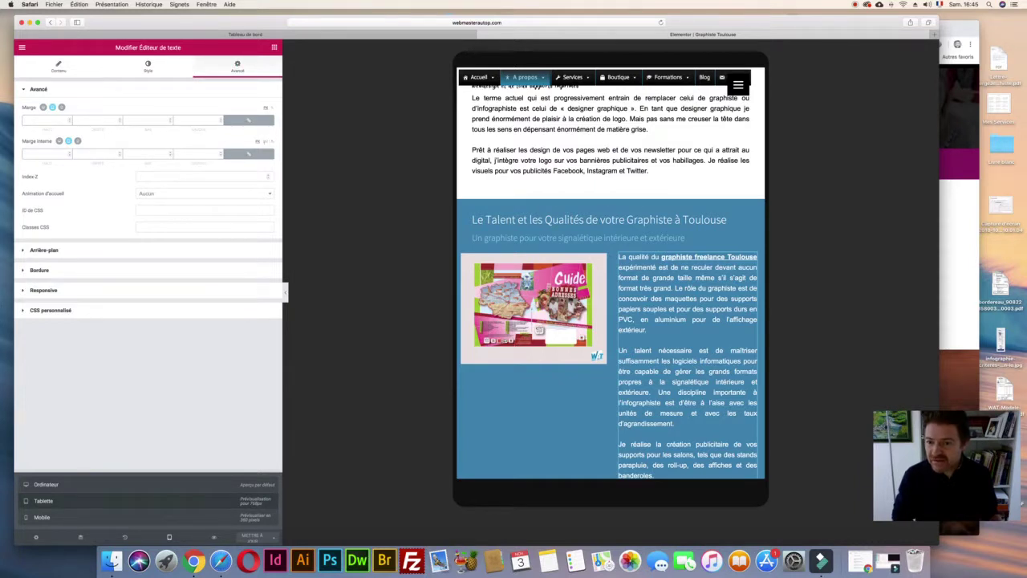
left_click(249, 153)
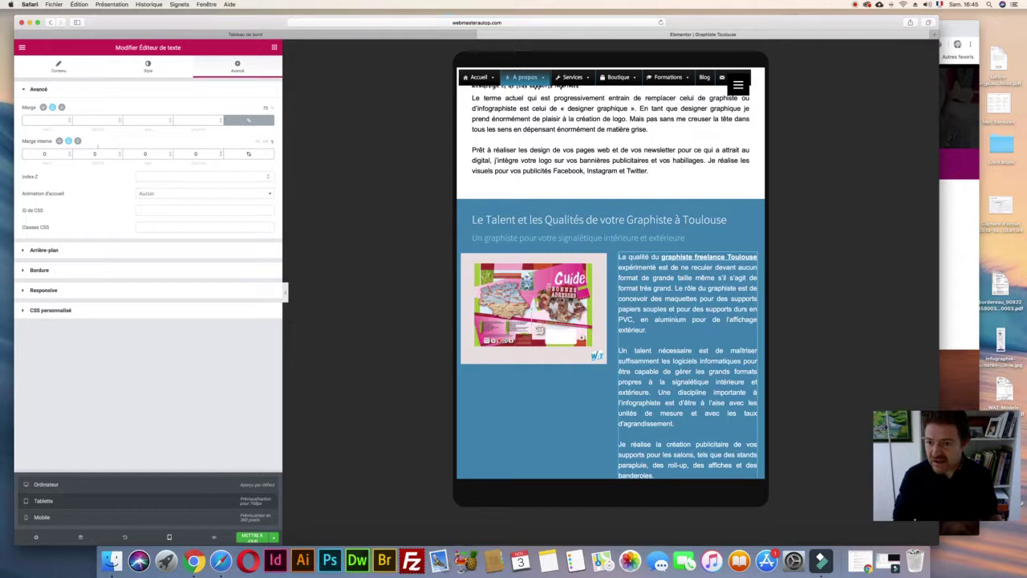
left_click(119, 151)
left_click(119, 152)
left_click(120, 151)
left_click(120, 152)
left_click(119, 151)
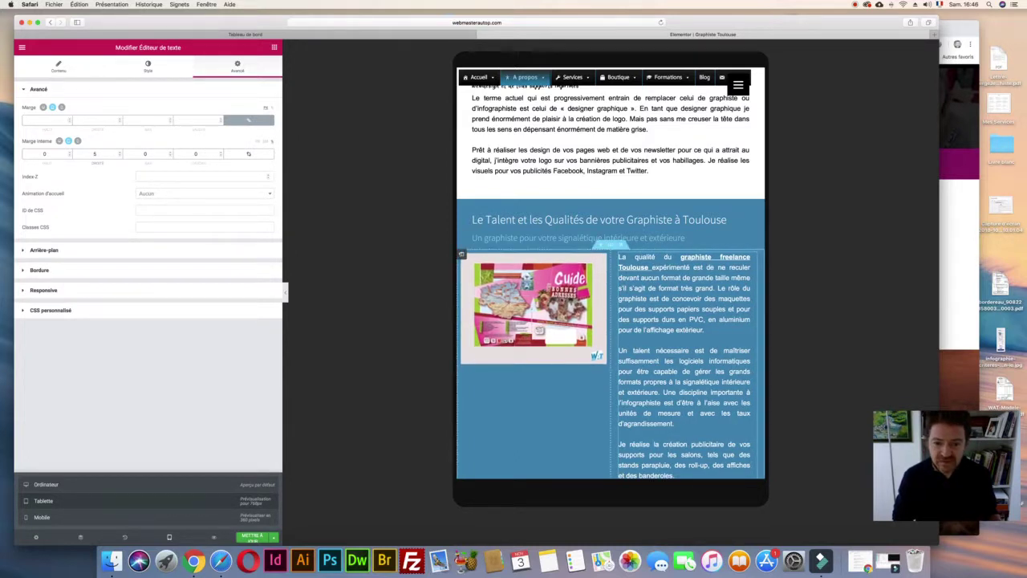
- Set the tablet padding of the column holding the Guide image to 5% on all sides
left_click(461, 254)
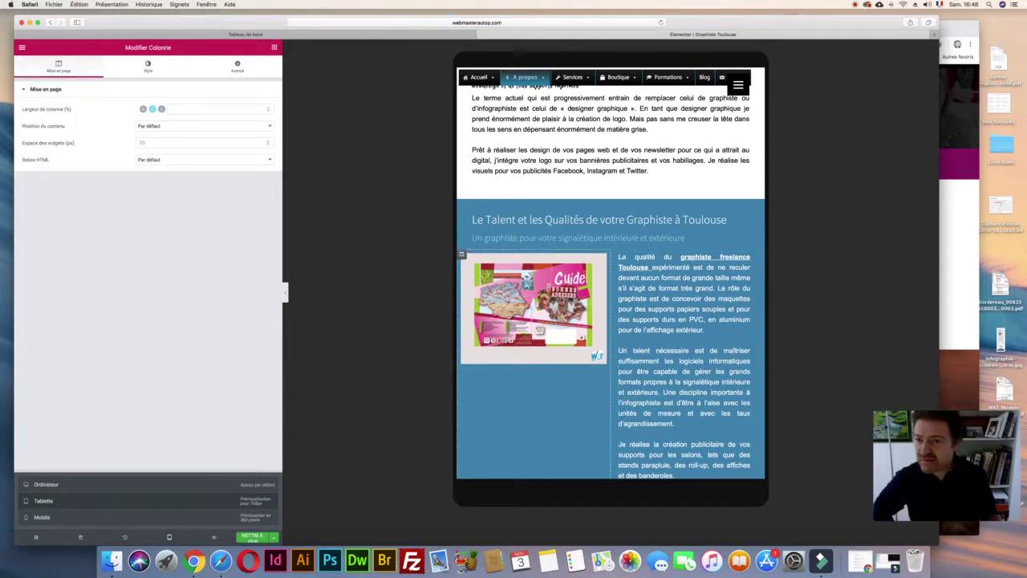
left_click(237, 66)
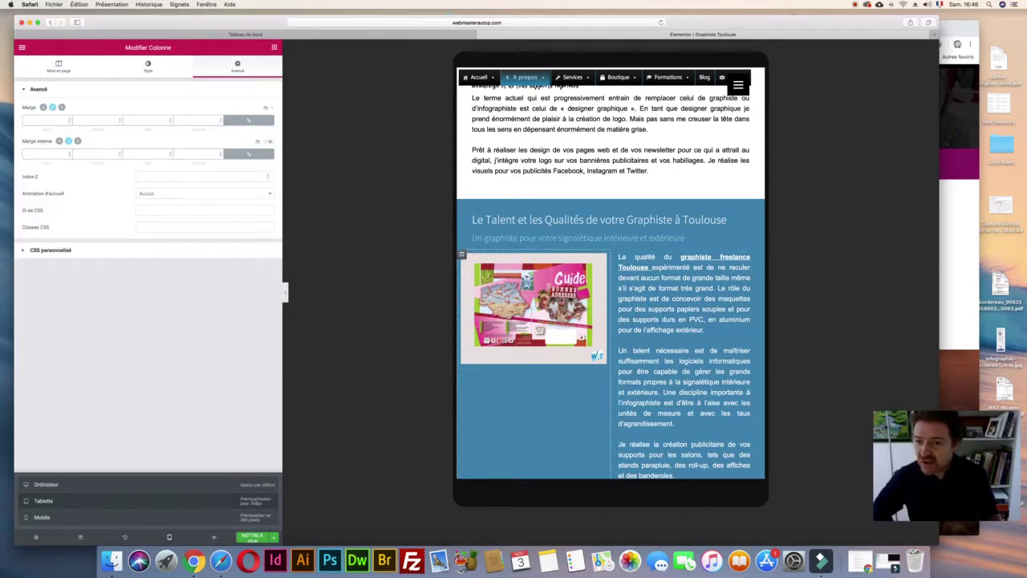
left_click(70, 152)
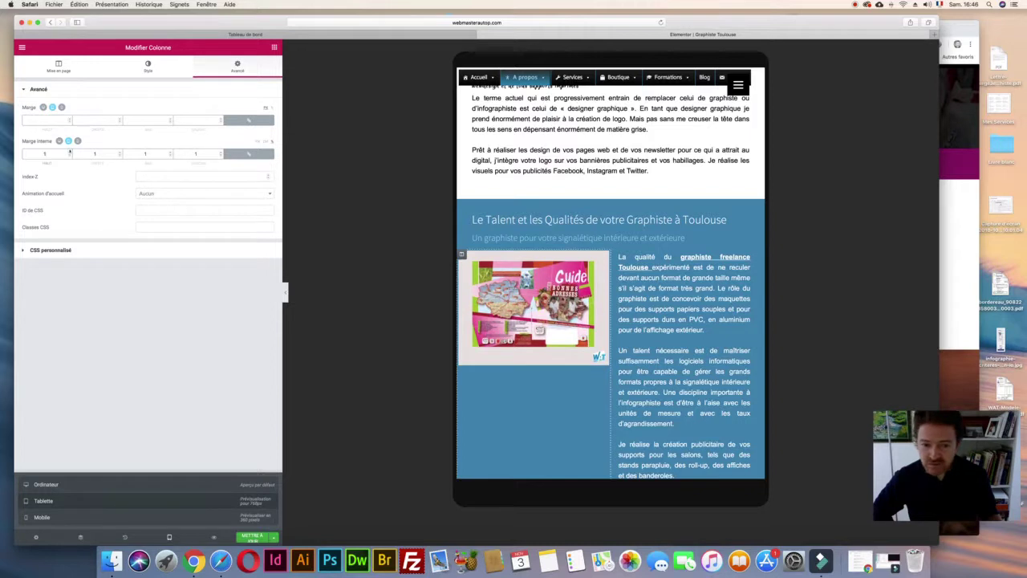
left_click(70, 151)
left_click(69, 152)
left_click(70, 152)
left_click(69, 152)
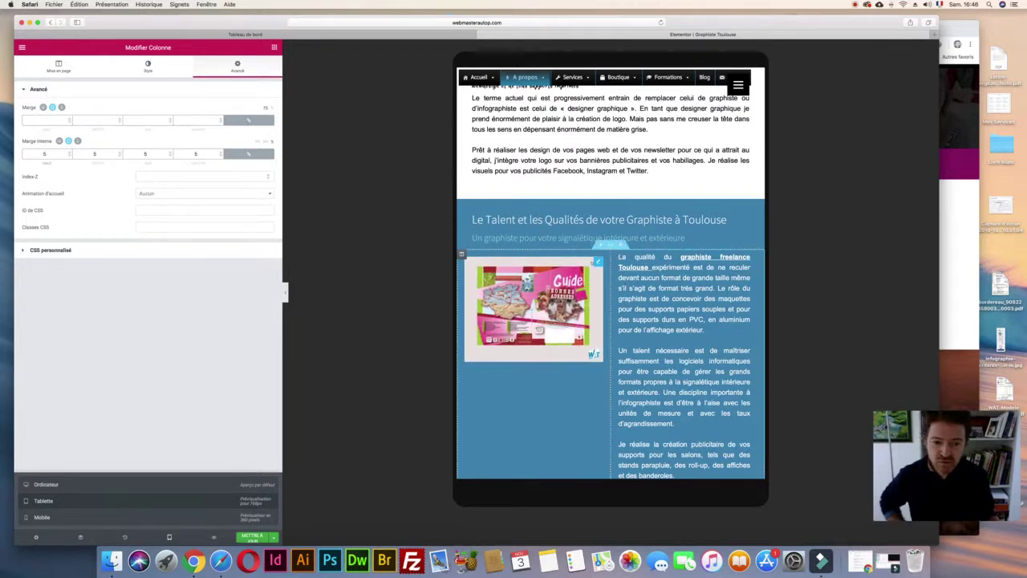
scroll(594, 265, "down", 2)
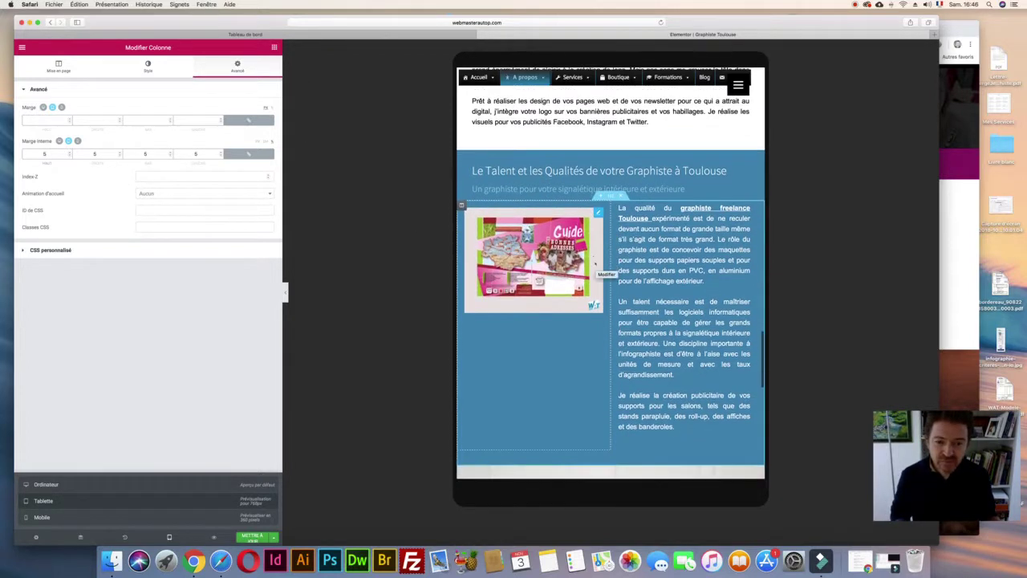
left_click(598, 212)
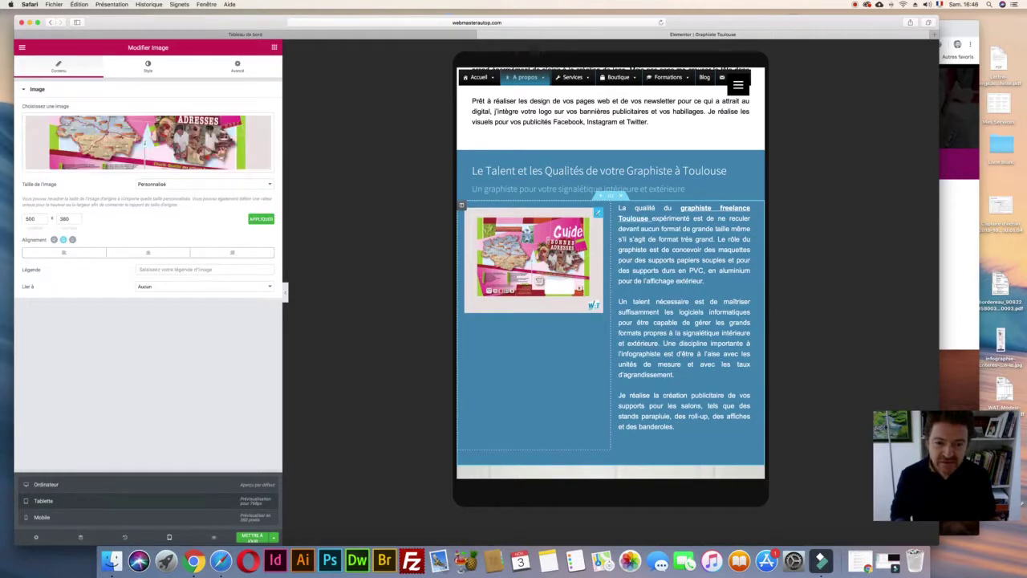
right_click(597, 214)
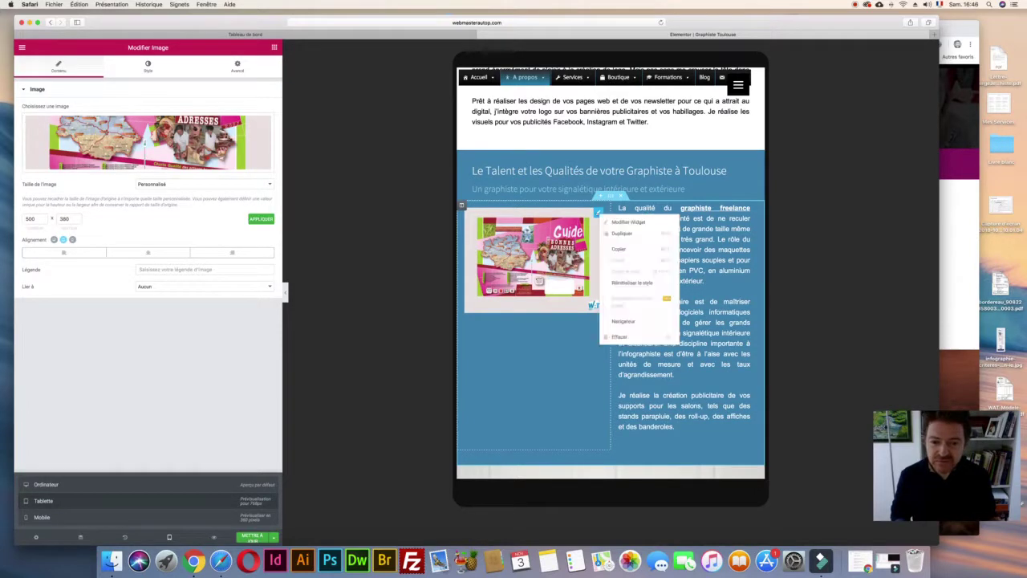
right_click(613, 233)
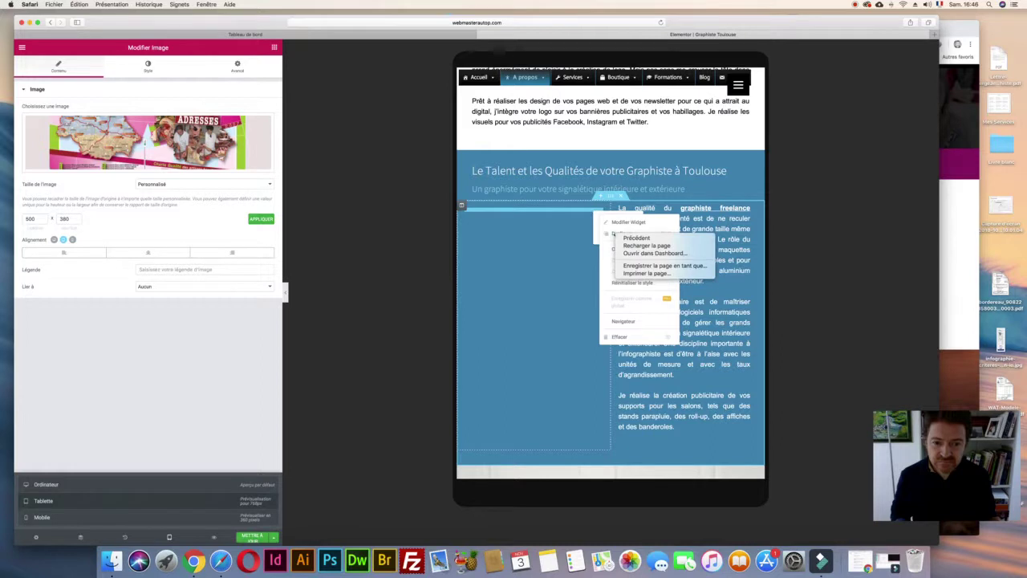
key("Escape")
key("Escape")
right_click(595, 207)
key("Escape")
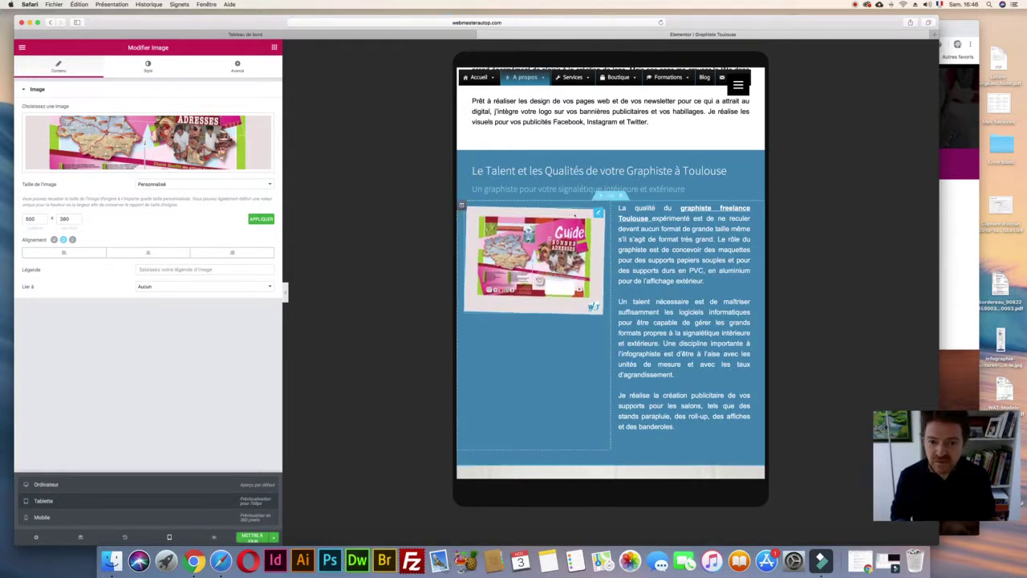
- Switch the responsive preview to desktop and review the page's sections from "Votre Carte de Visite Professionnelle" up to the page header
left_click(245, 485)
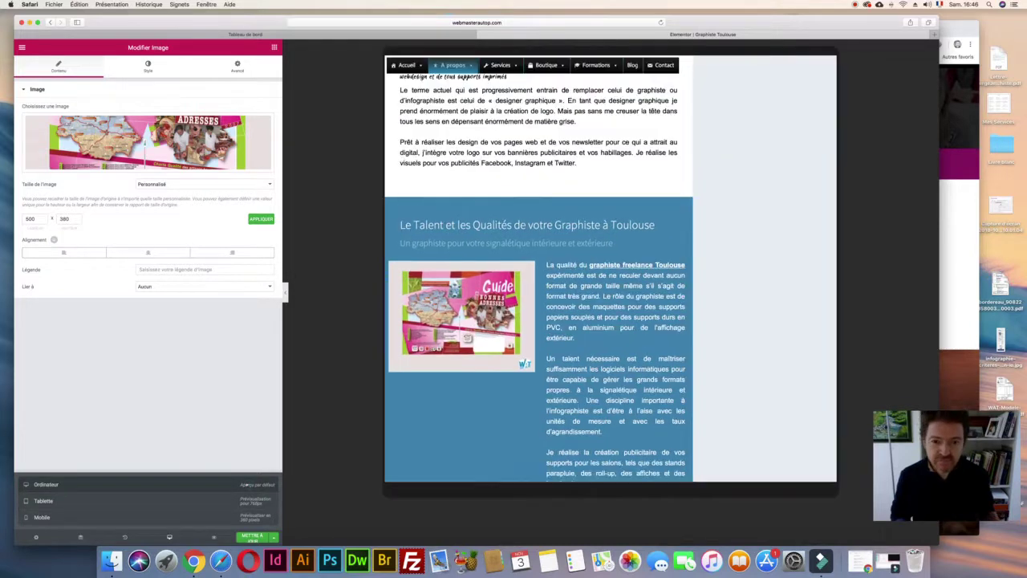
scroll(566, 123, "down", 5)
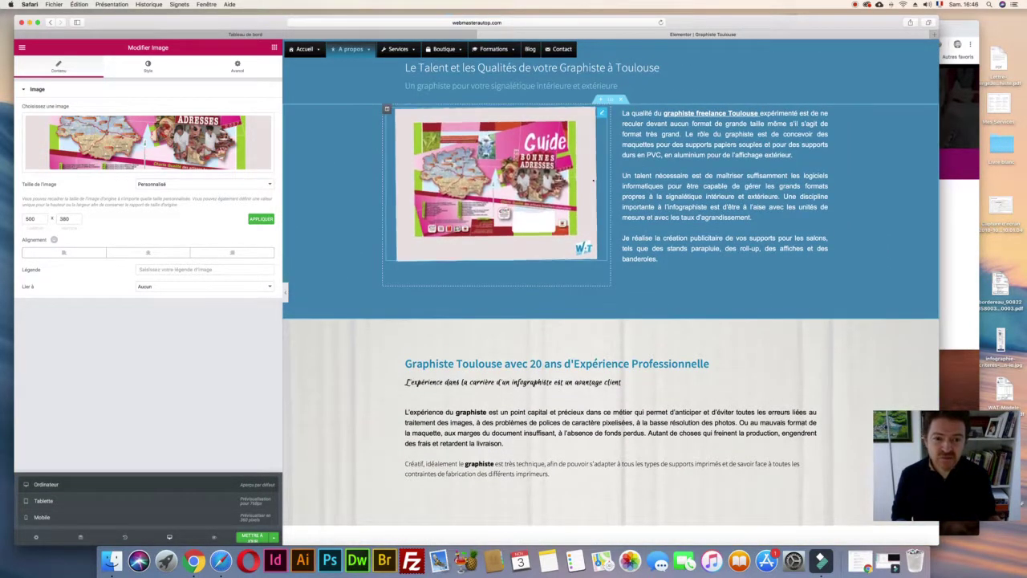
scroll(593, 154, "down", 1)
scroll(594, 180, "down", 3)
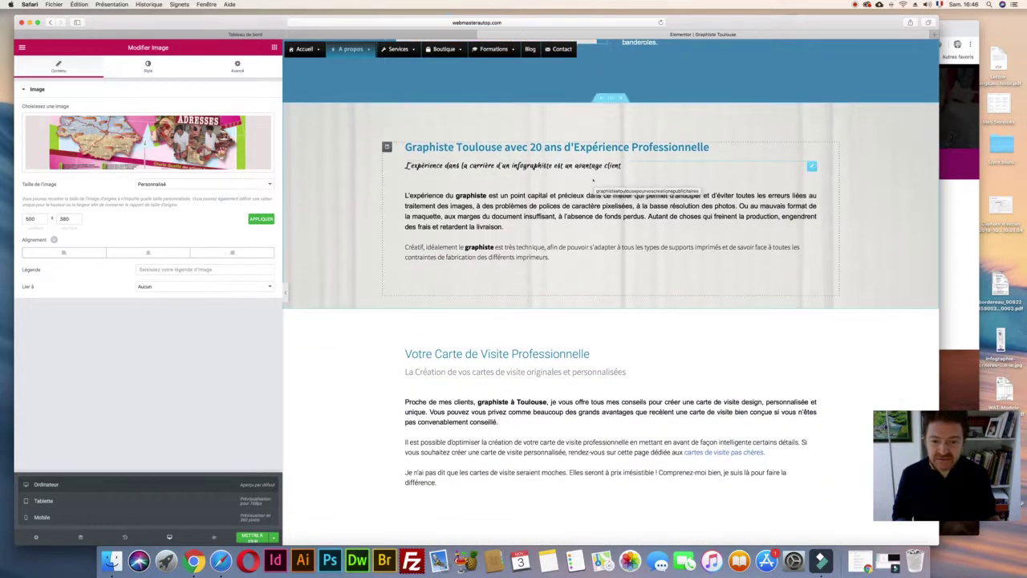
scroll(594, 180, "down", 1)
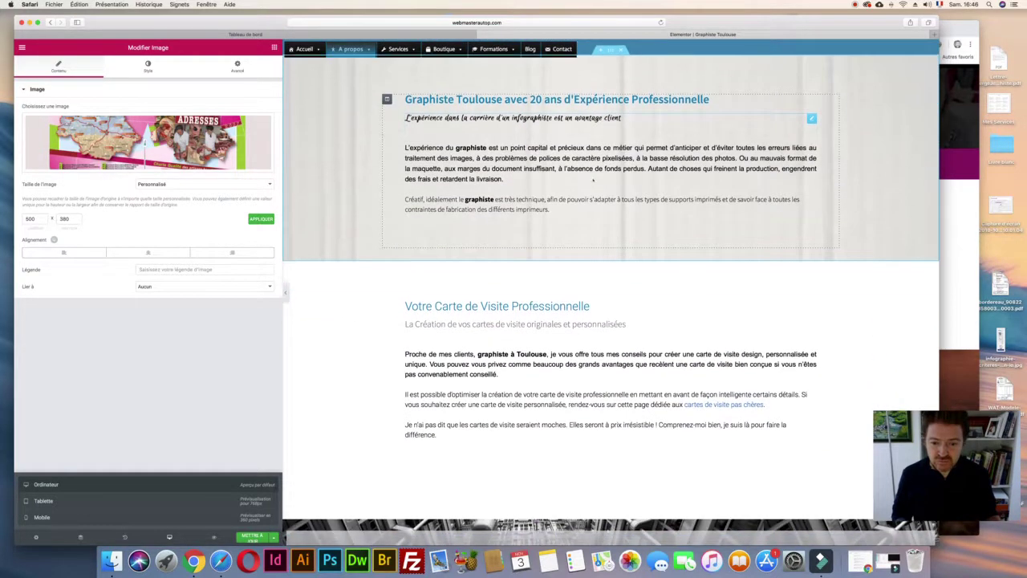
scroll(593, 181, "up", 10)
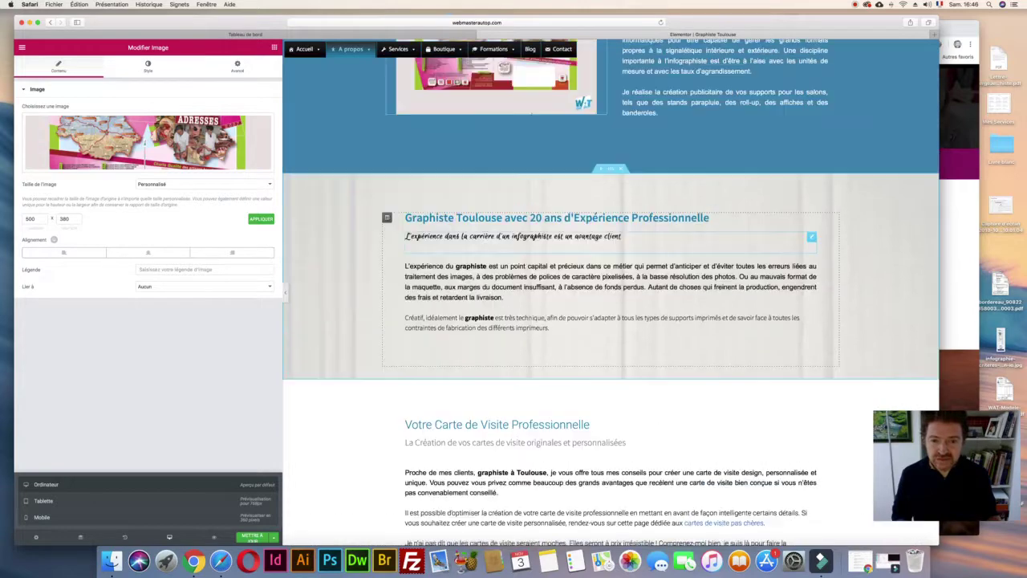
scroll(532, 117, "down", 1)
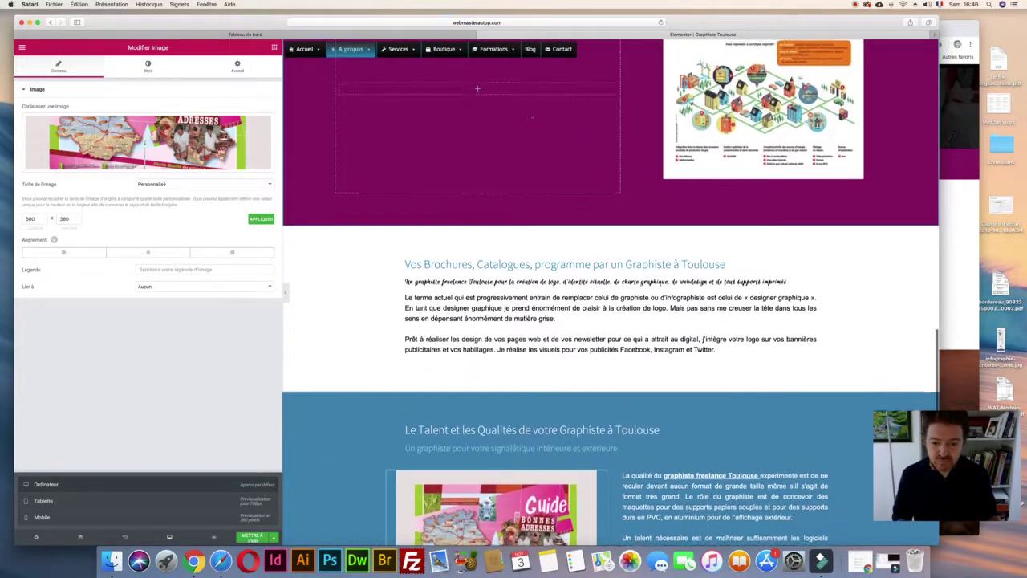
scroll(532, 116, "up", 5)
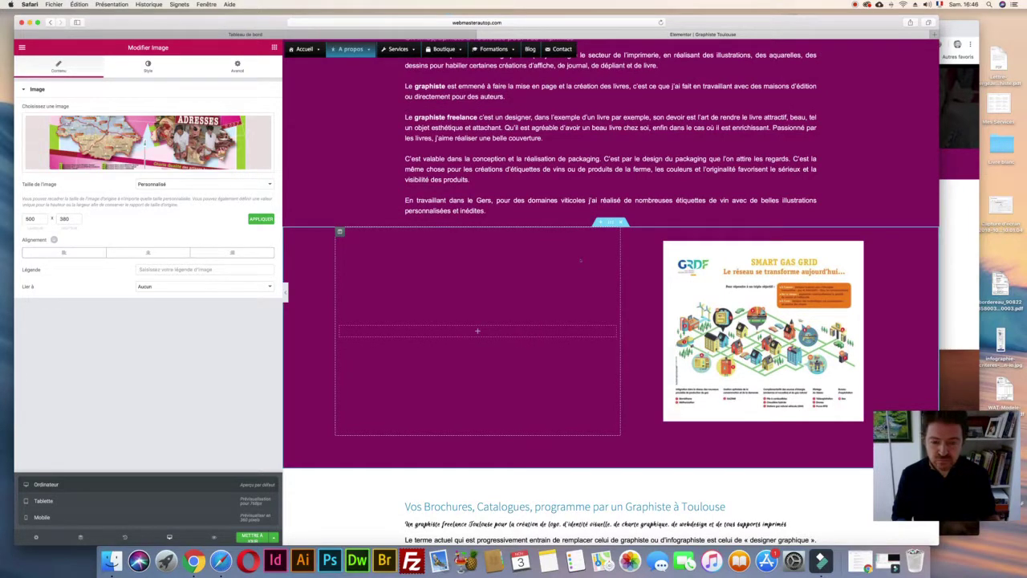
scroll(580, 260, "up", 4)
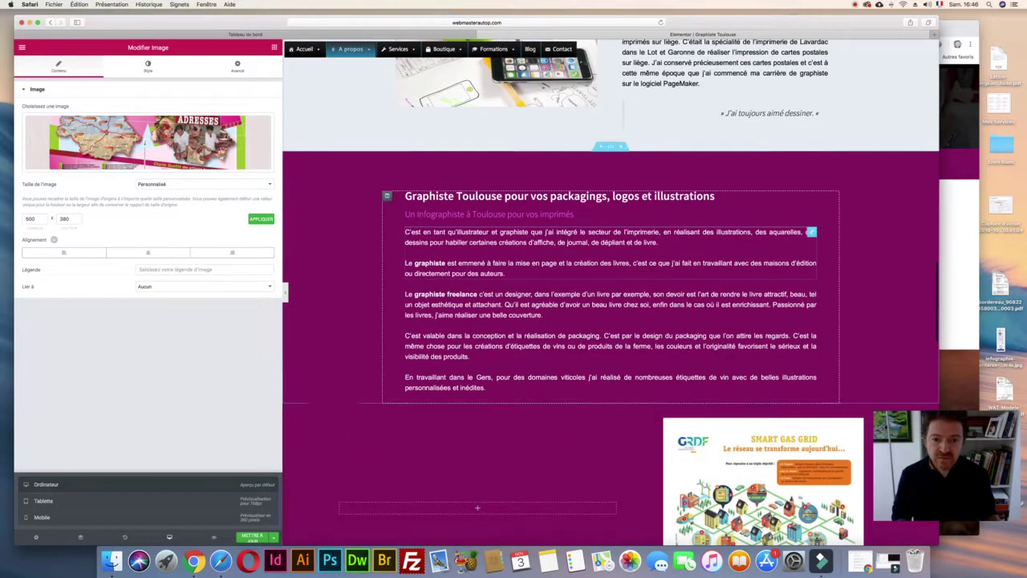
scroll(580, 261, "down", 3)
scroll(580, 261, "down", 3)
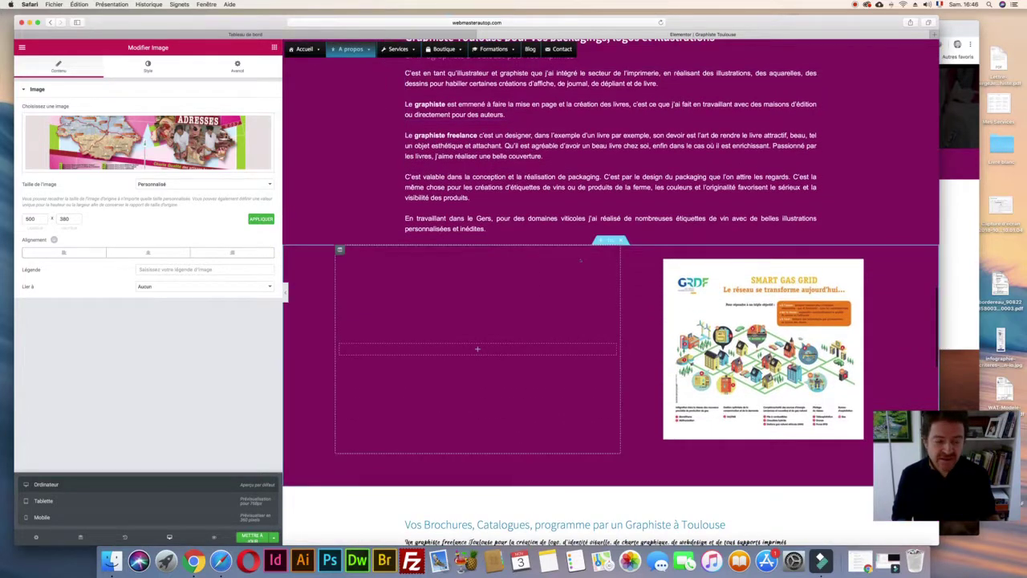
scroll(580, 261, "up", 2)
scroll(580, 261, "up", 2)
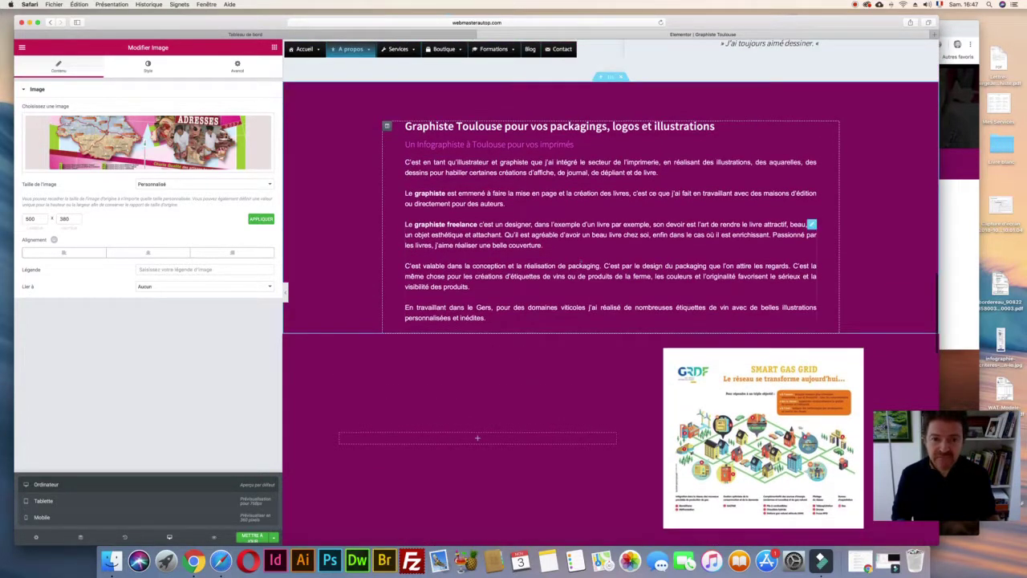
scroll(580, 261, "down", 5)
scroll(584, 260, "up", 1)
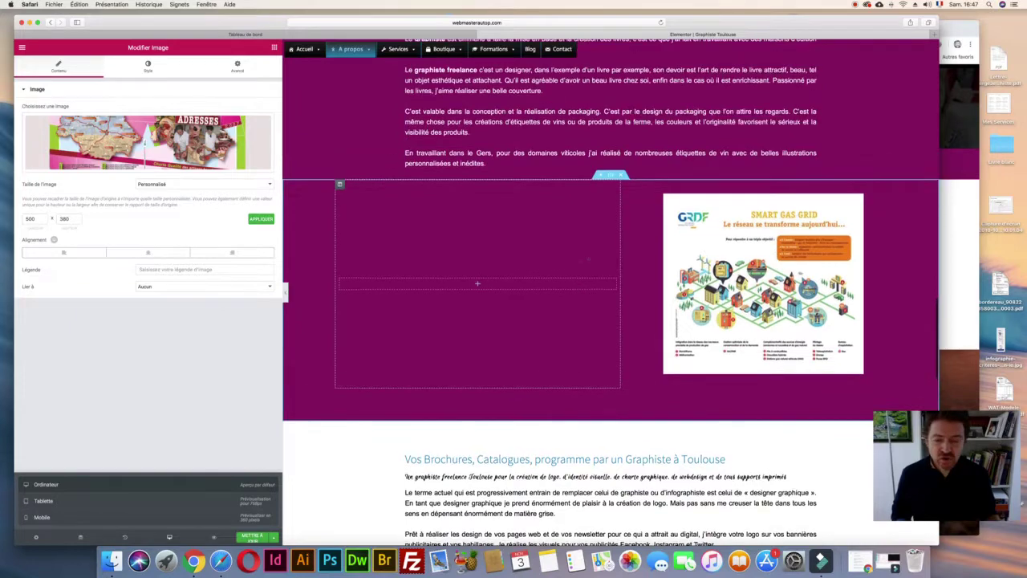
scroll(503, 241, "up", 15)
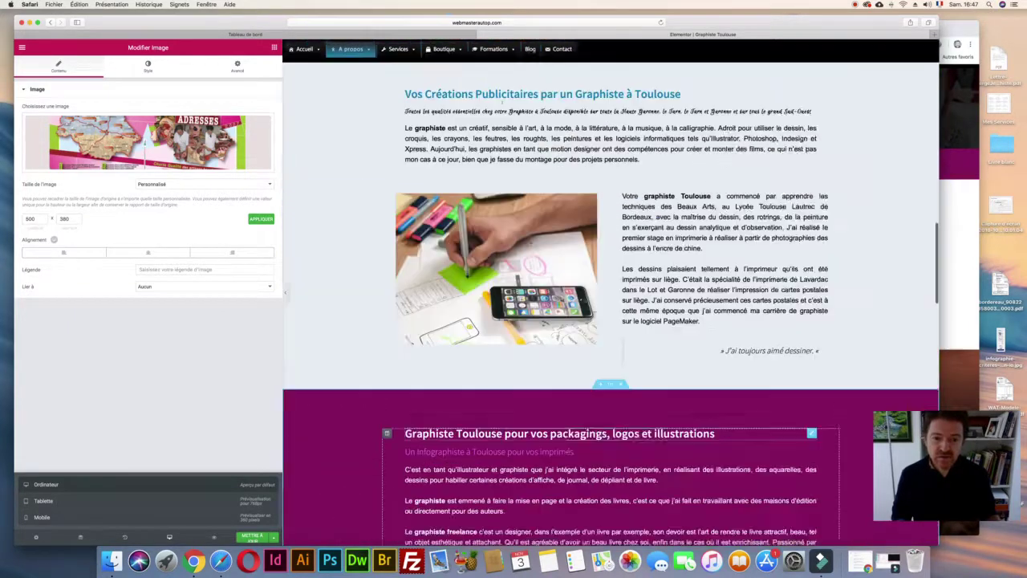
scroll(502, 241, "down", 5)
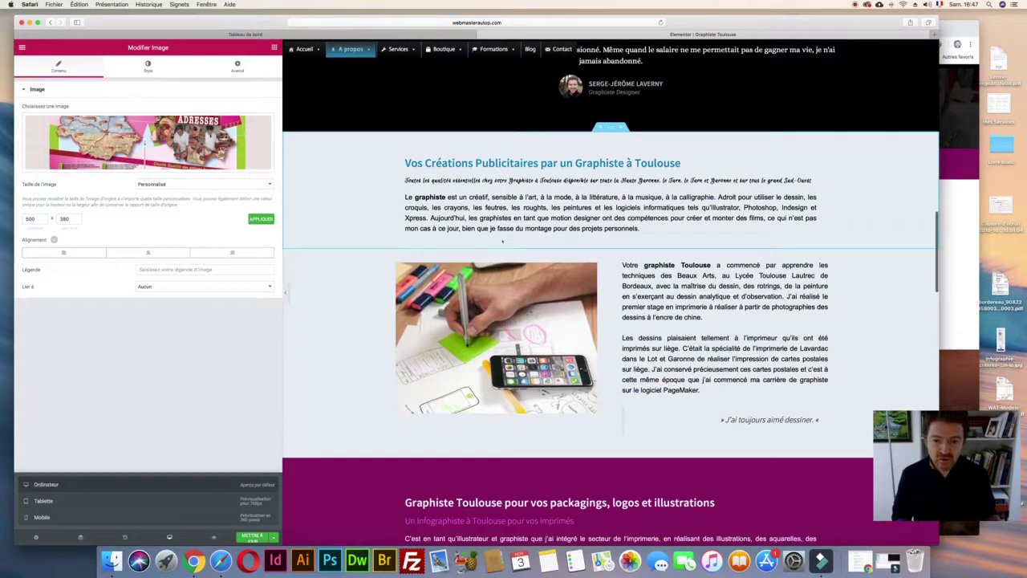
scroll(503, 241, "up", 12)
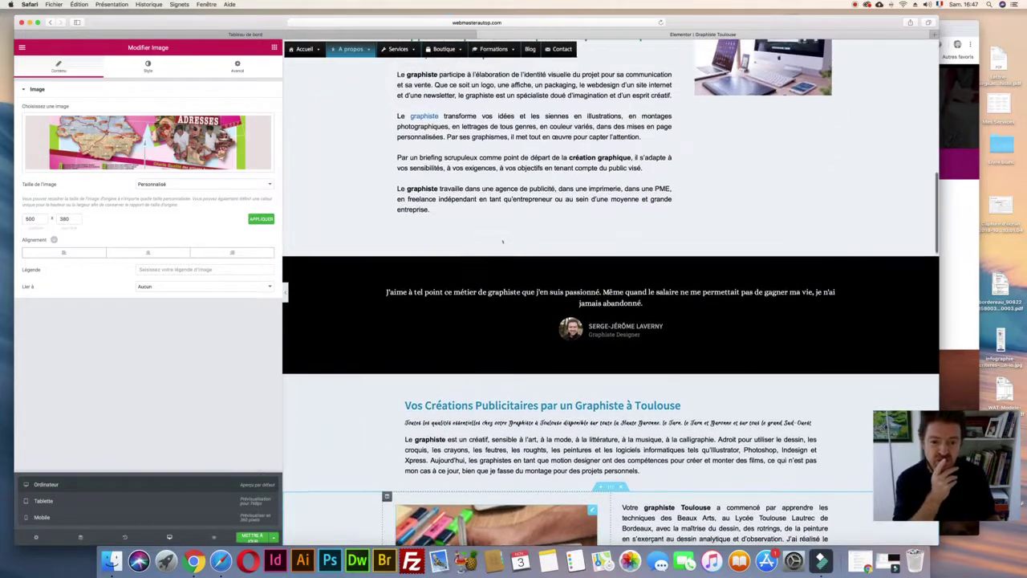
scroll(502, 240, "up", 20)
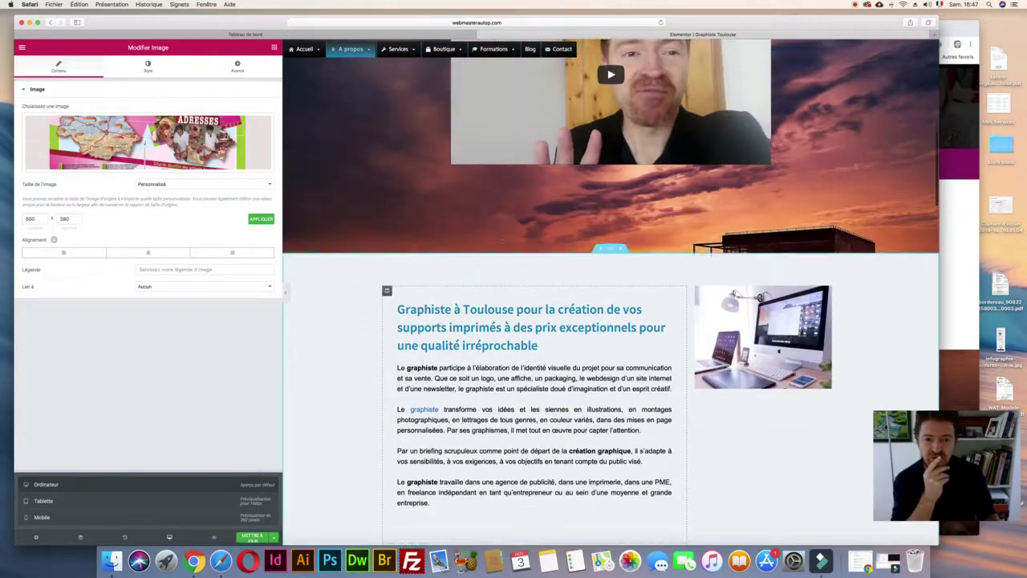
scroll(610, 240, "up", 2)
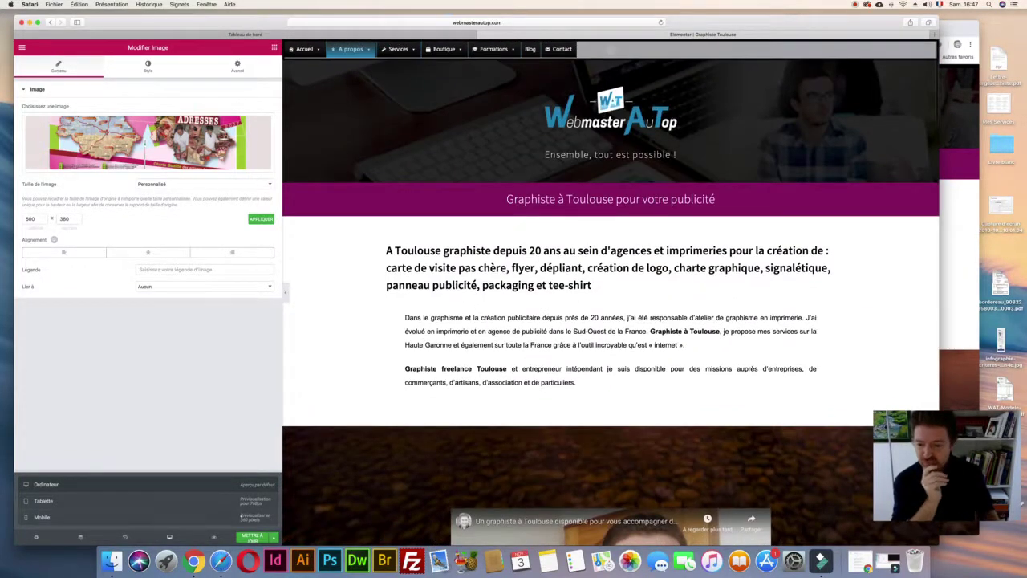
- In the tablet preview, add an Image widget with flyer-pas-cher-a4-toulouse-.jpg to the empty column beside the Smart Gas Grid image
left_click(43, 500)
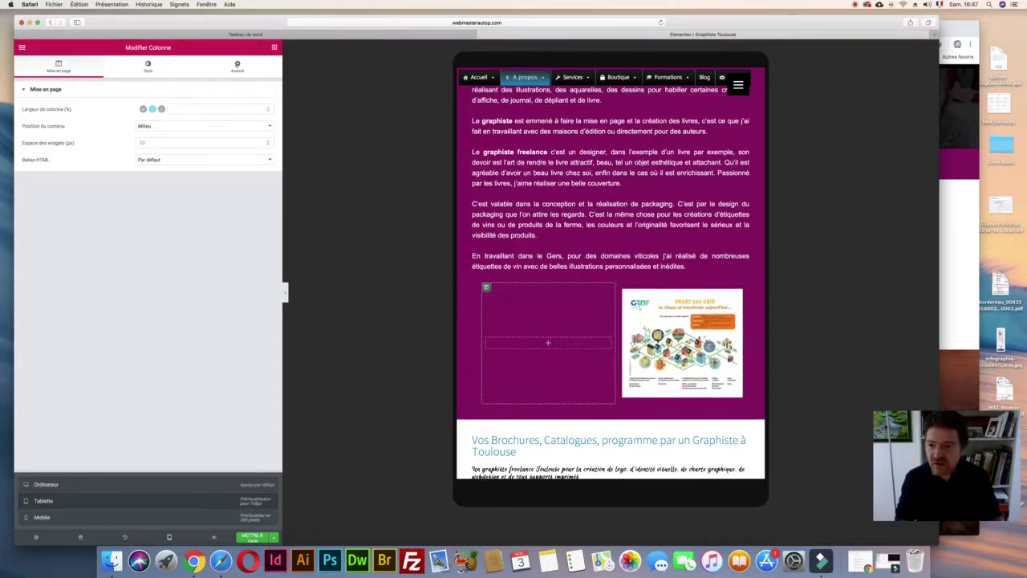
left_click(274, 48)
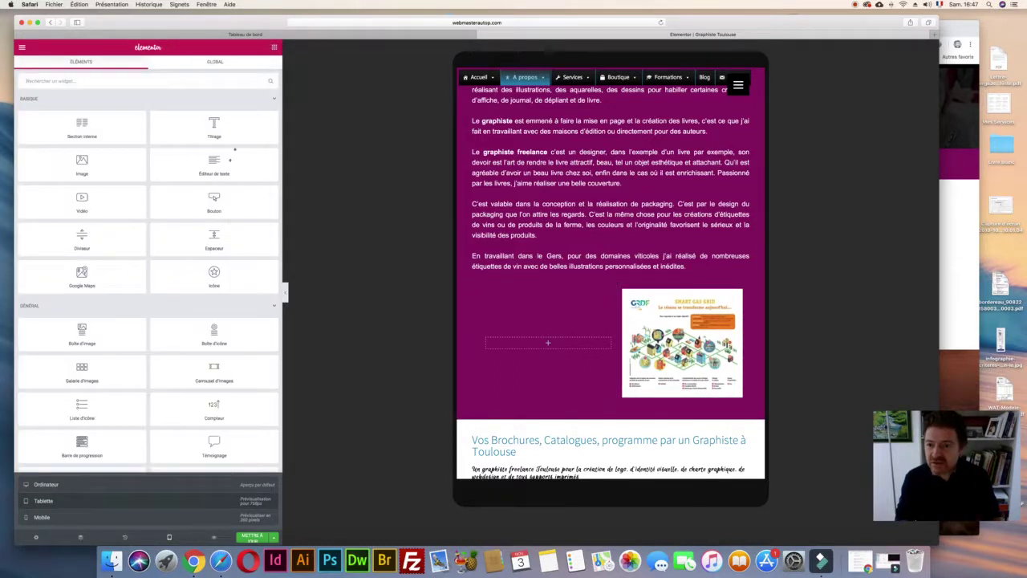
left_click_drag(352, 250, 545, 347)
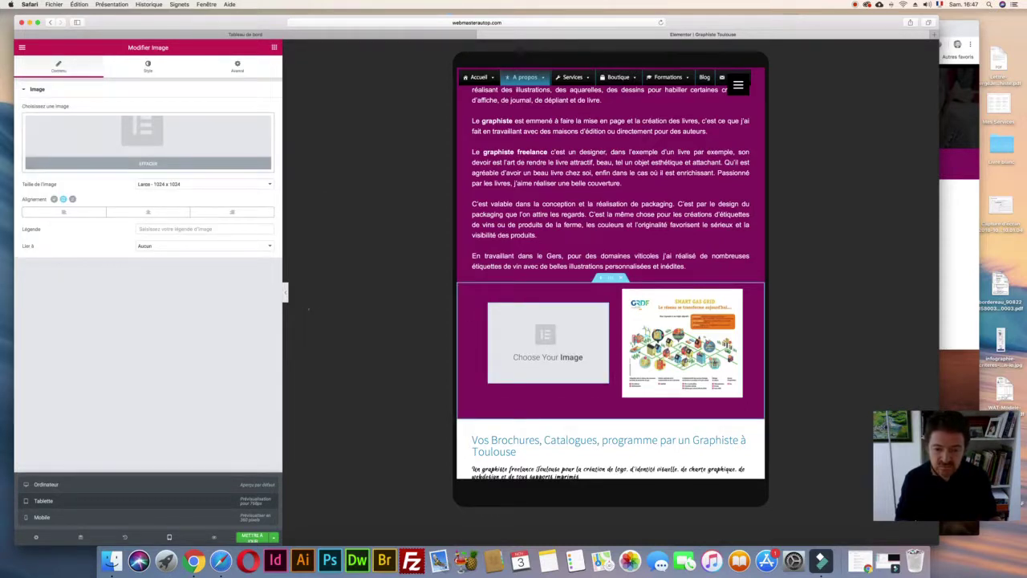
left_click(132, 139)
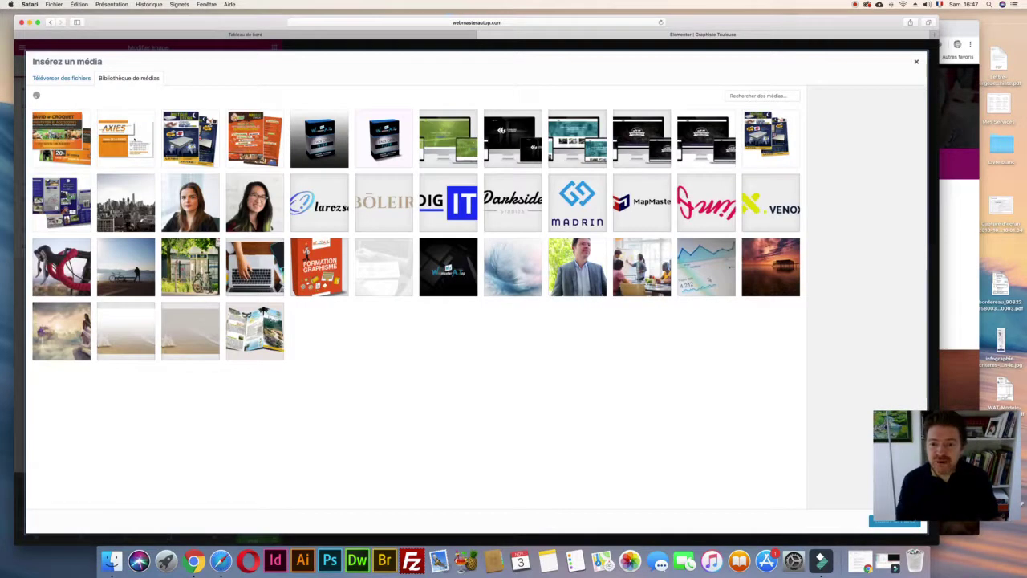
left_click(190, 138)
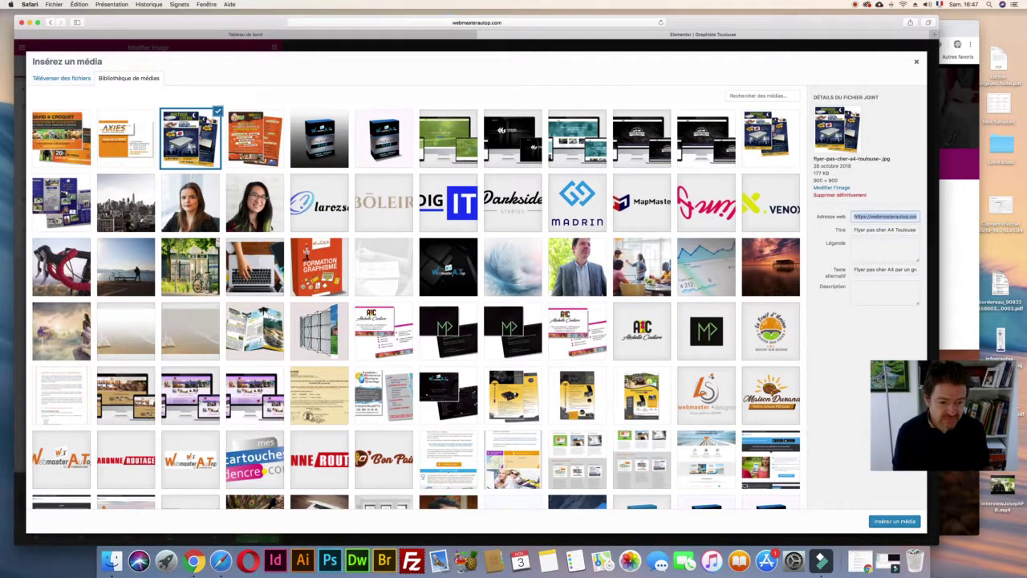
left_click(894, 521)
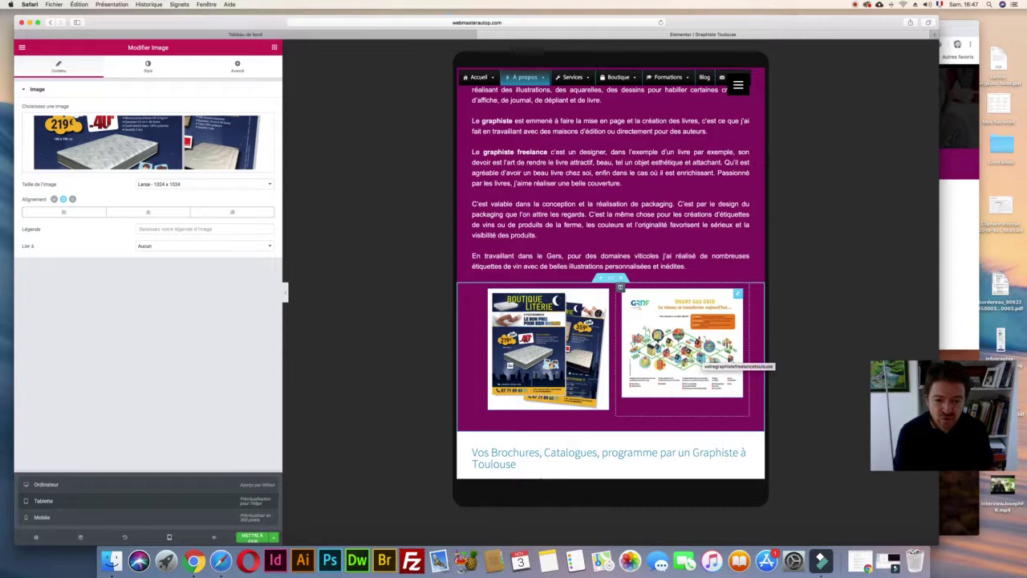
- Replace the Smart Gas Grid image with flyer-pas-cher-toulouse-restaurant.jpg from the media library
left_click(696, 358)
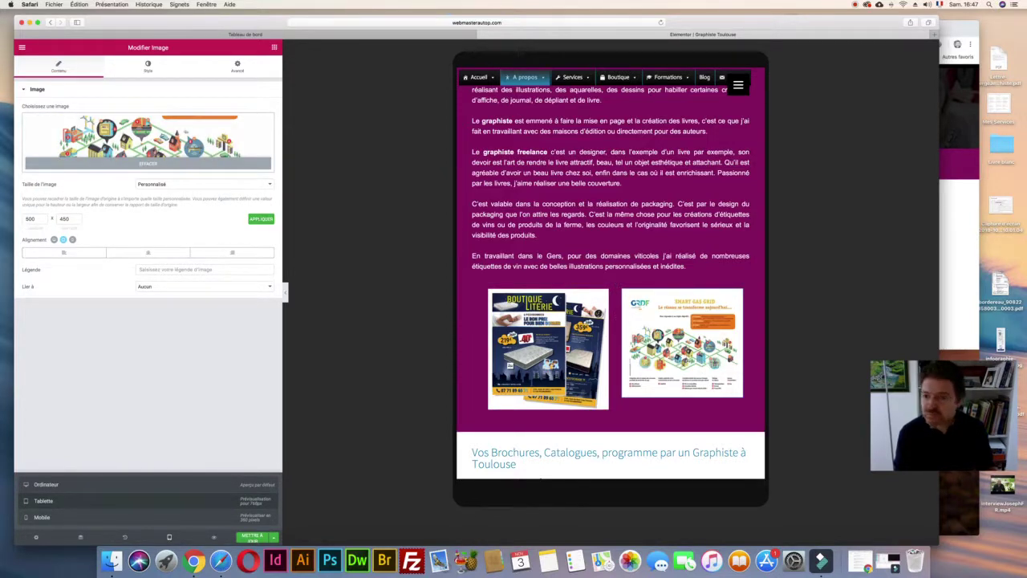
left_click(147, 140)
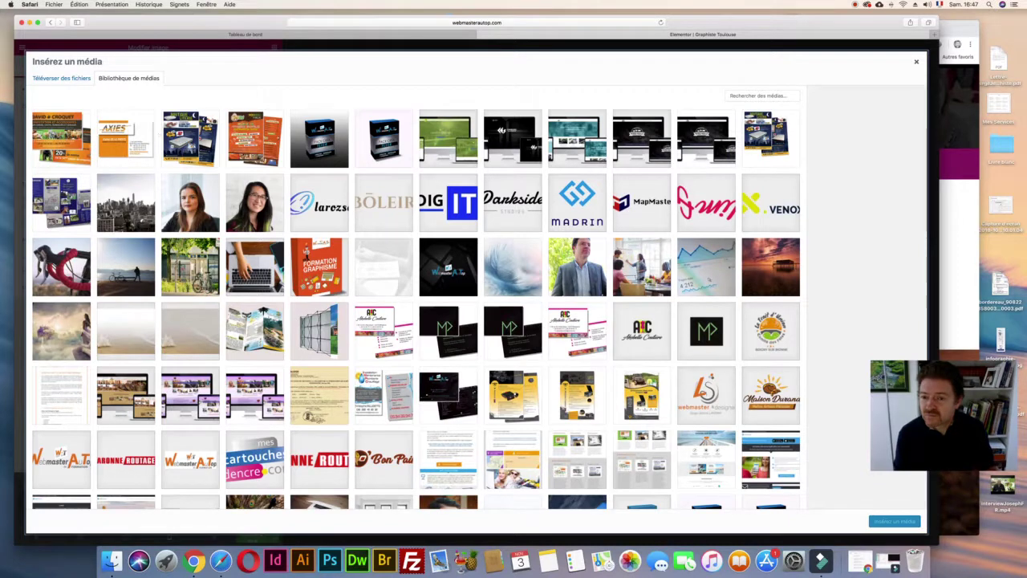
left_click(255, 138)
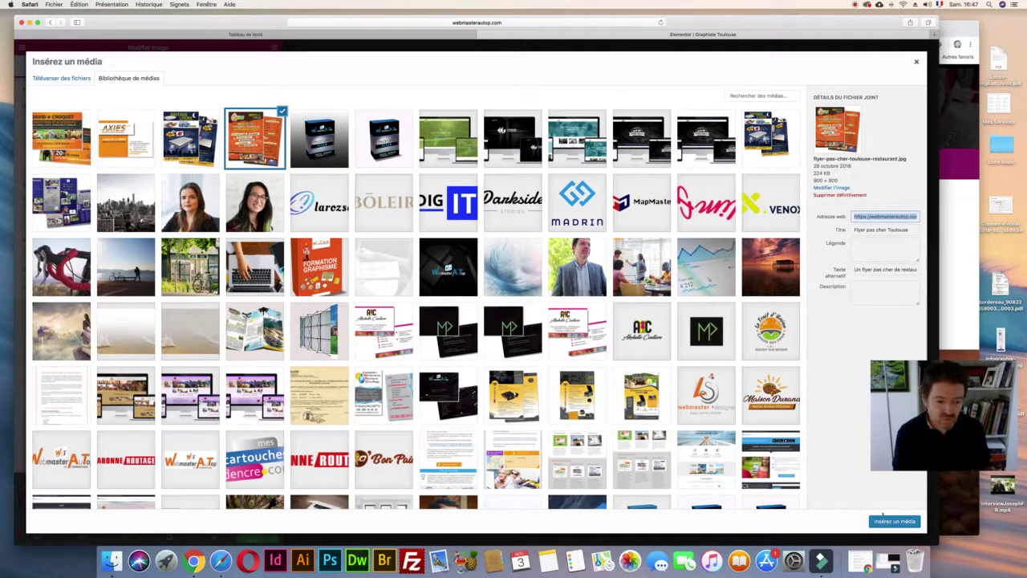
left_click(893, 521)
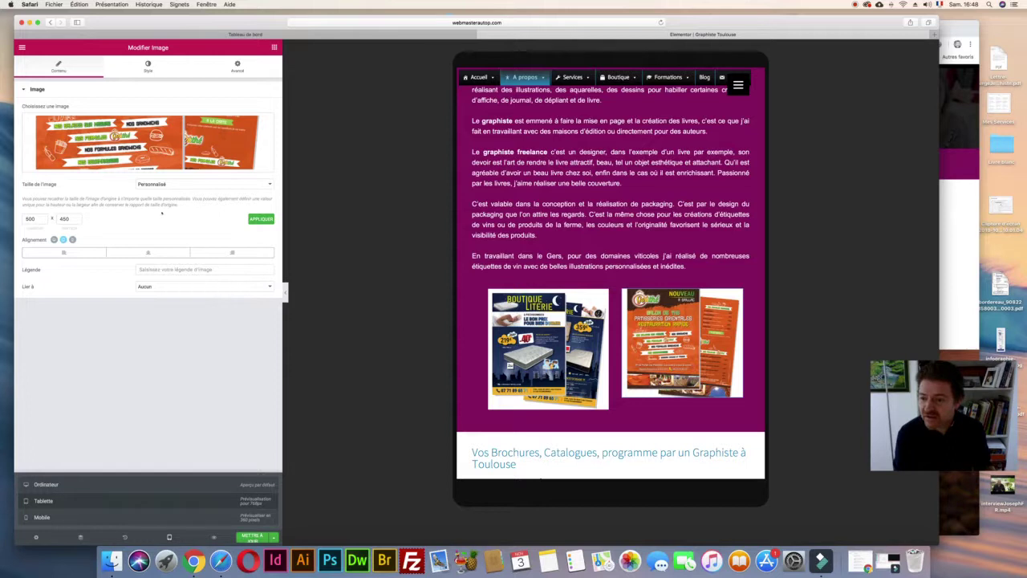
- Set the image size of both the restaurant flyer and the Boutique Literie flyer to Medium Large - 768 x 0
left_click(165, 183)
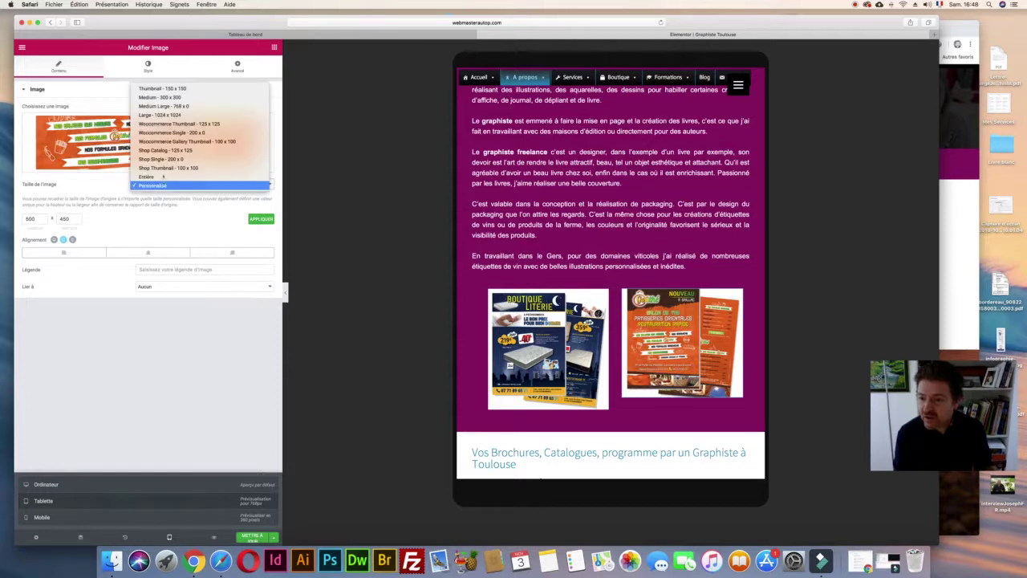
left_click(162, 106)
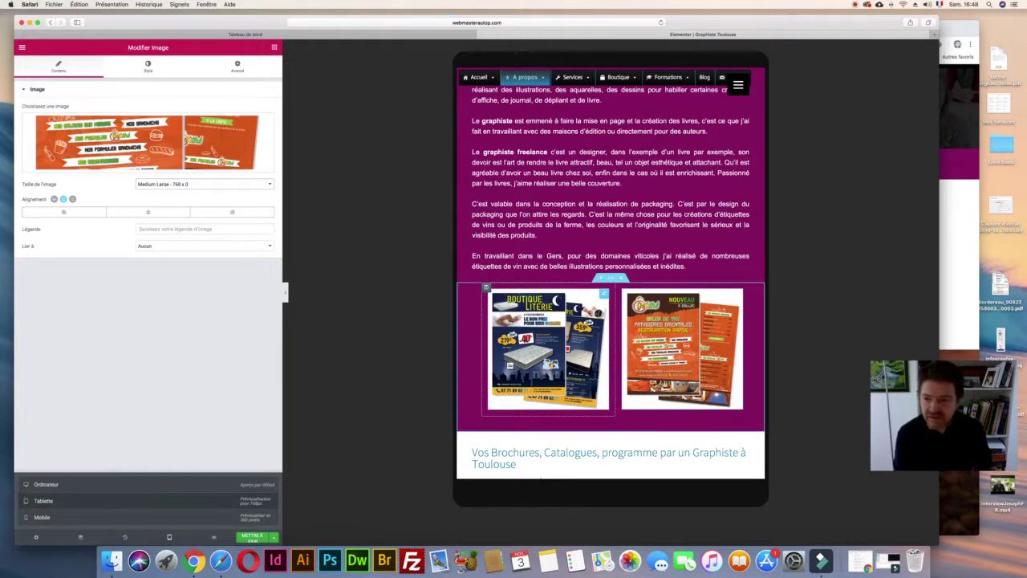
left_click(548, 348)
left_click(164, 184)
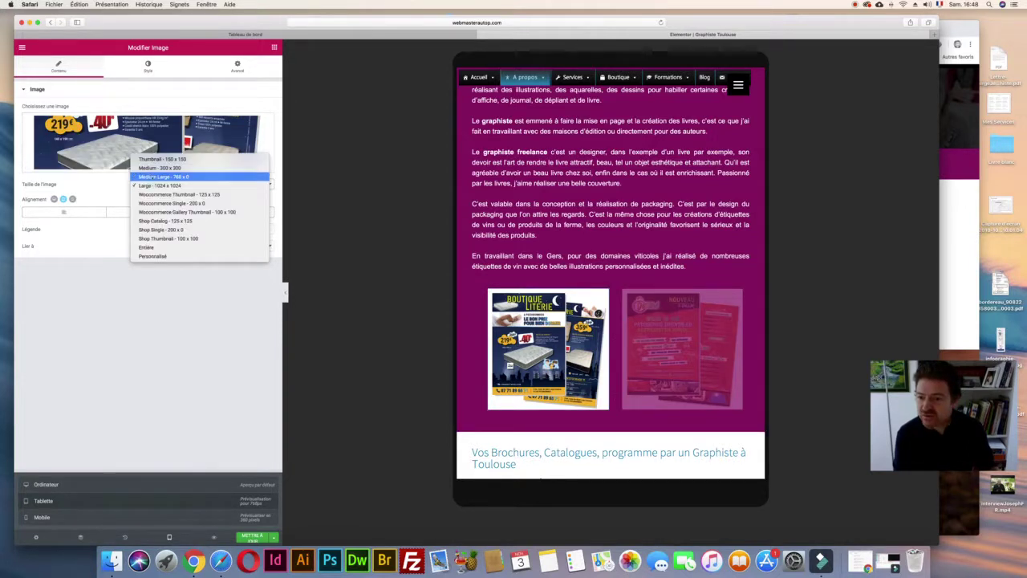
left_click(156, 176)
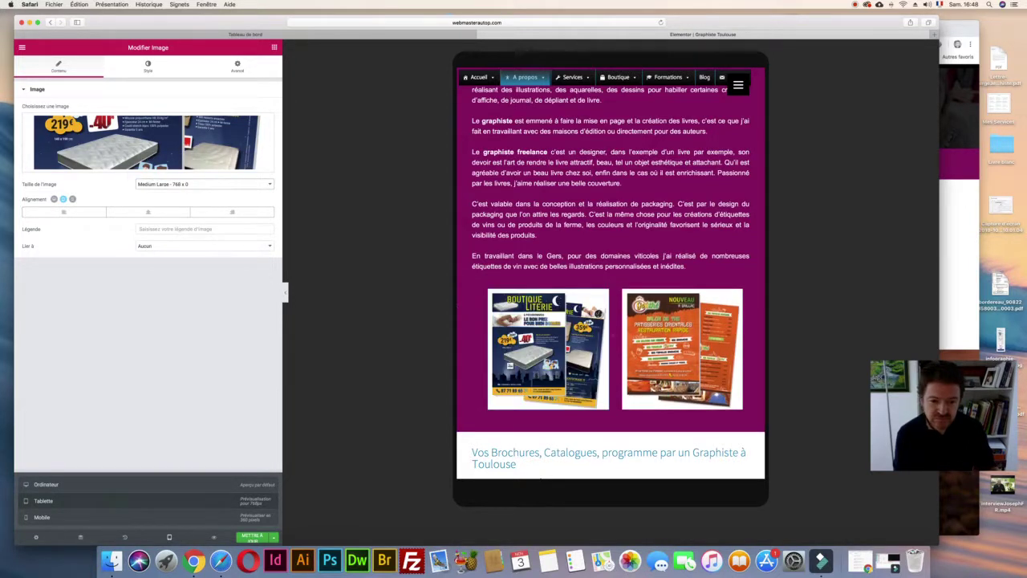
- Review the sections around the two flyers in the tablet preview and again in the desktop preview
scroll(437, 295, "up", 2)
scroll(610, 281, "down", 5)
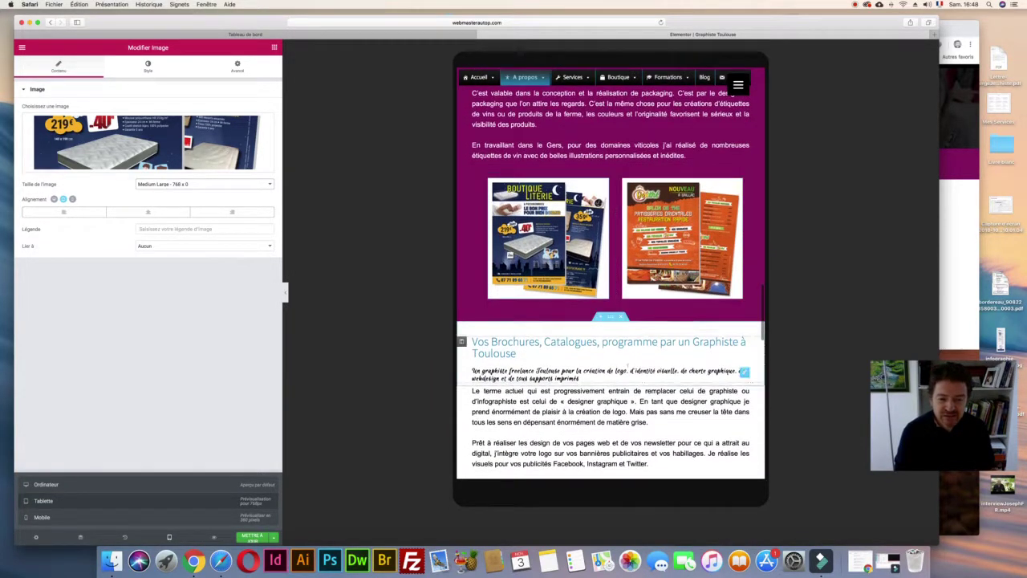
scroll(610, 281, "down", 9)
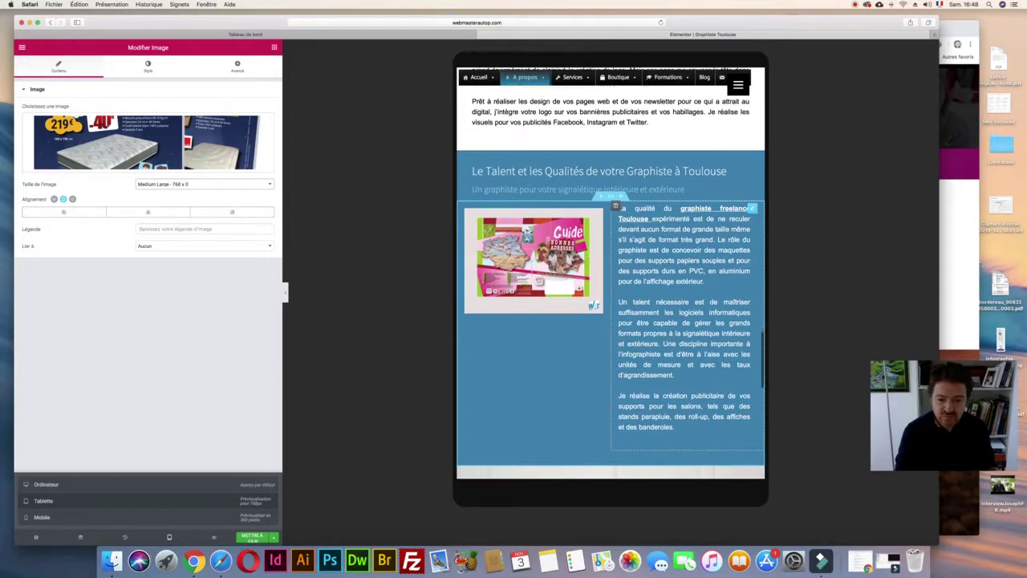
scroll(609, 281, "down", 1)
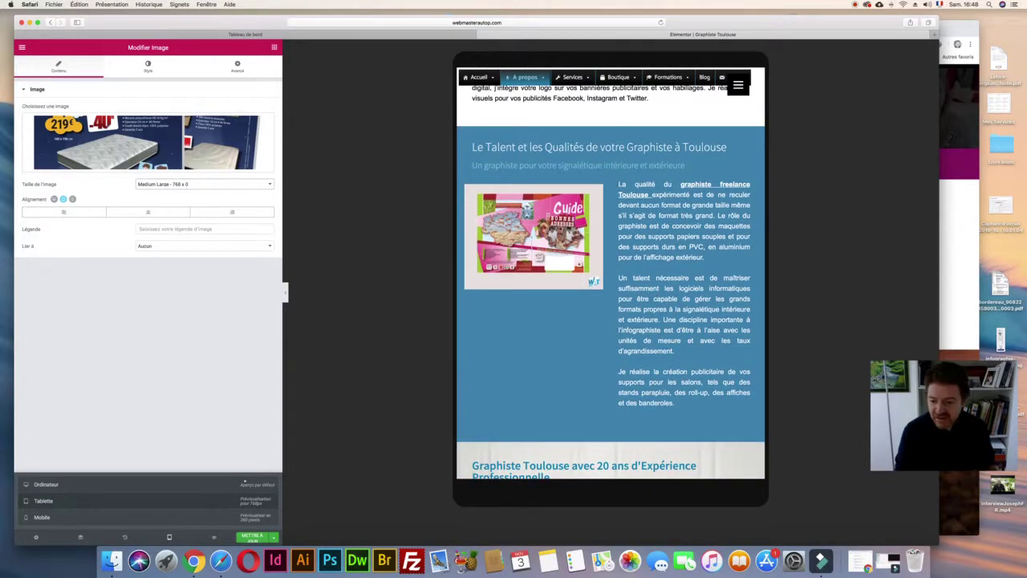
left_click(244, 482)
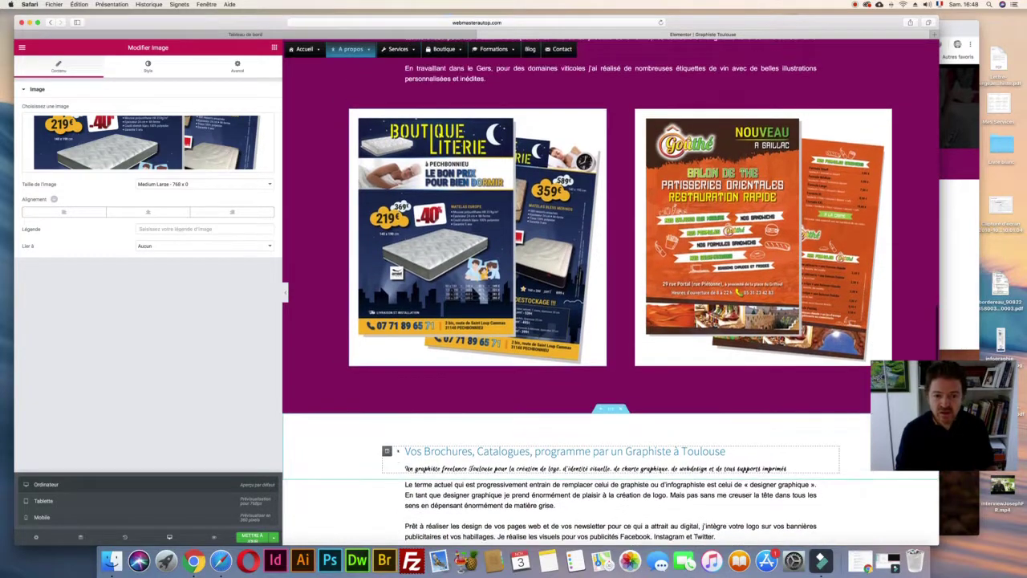
scroll(397, 451, "up", 8)
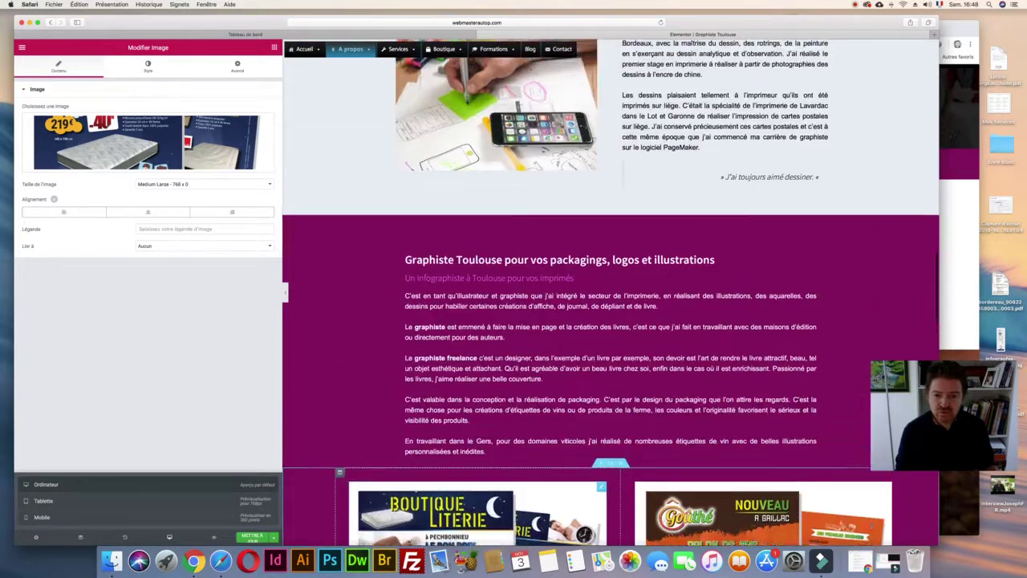
- Give the "Vos Créations Publicitaires par un Graphiste à Toulouse" section a classic background in white, #ffffff
scroll(397, 451, "up", 1)
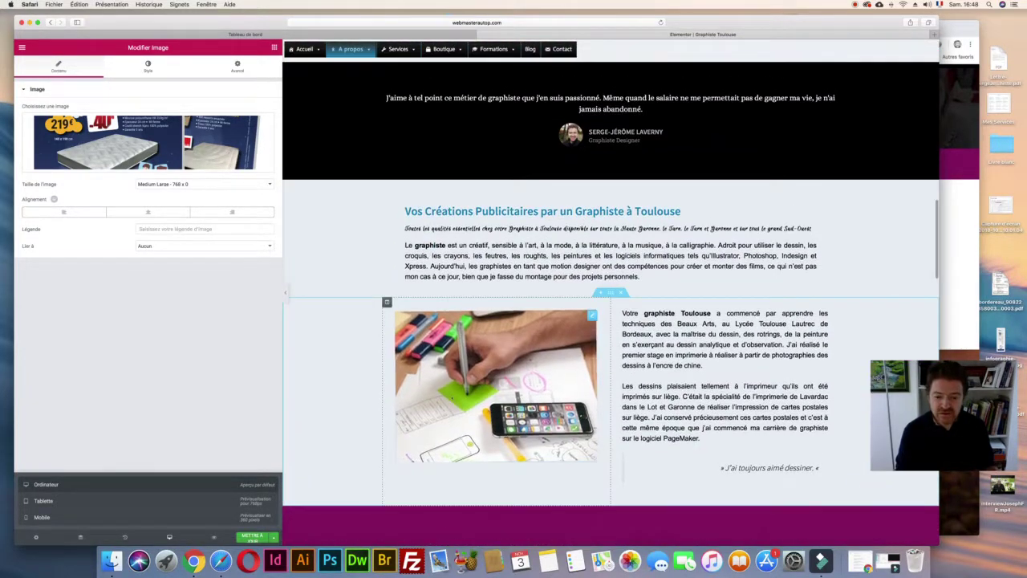
left_click(593, 305)
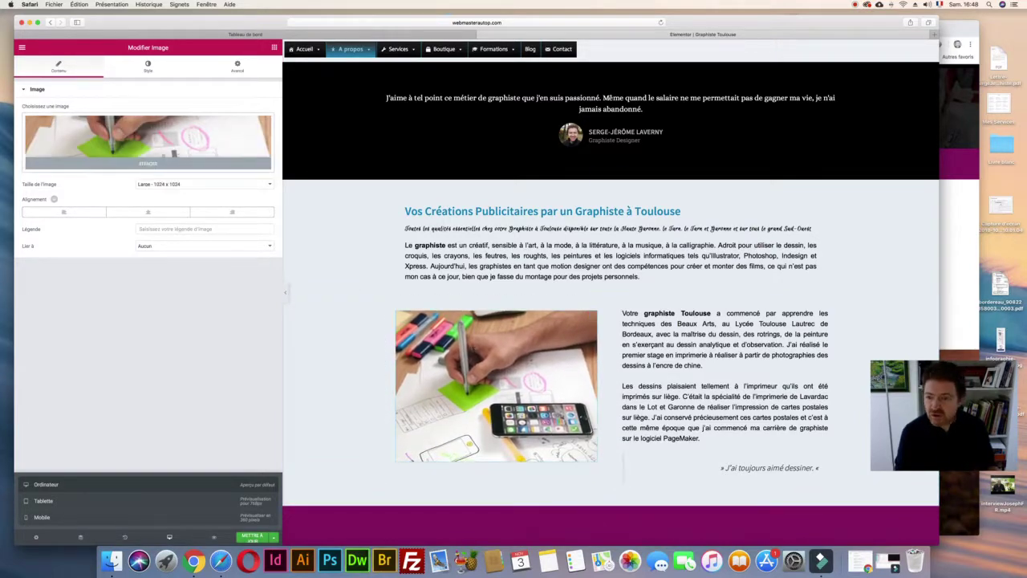
scroll(612, 305, "down", 5)
scroll(611, 304, "down", 3)
scroll(612, 305, "up", 9)
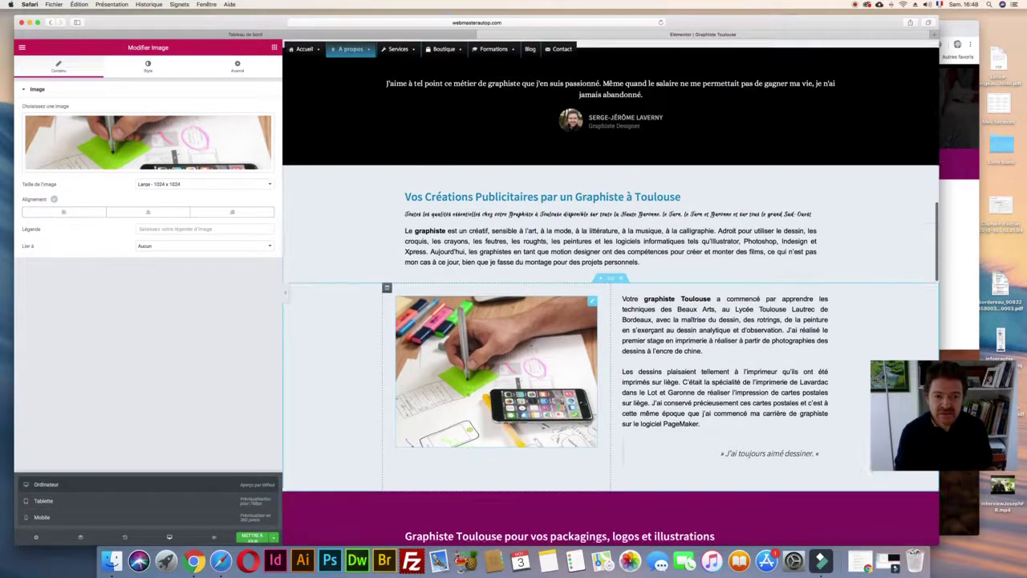
left_click(610, 249)
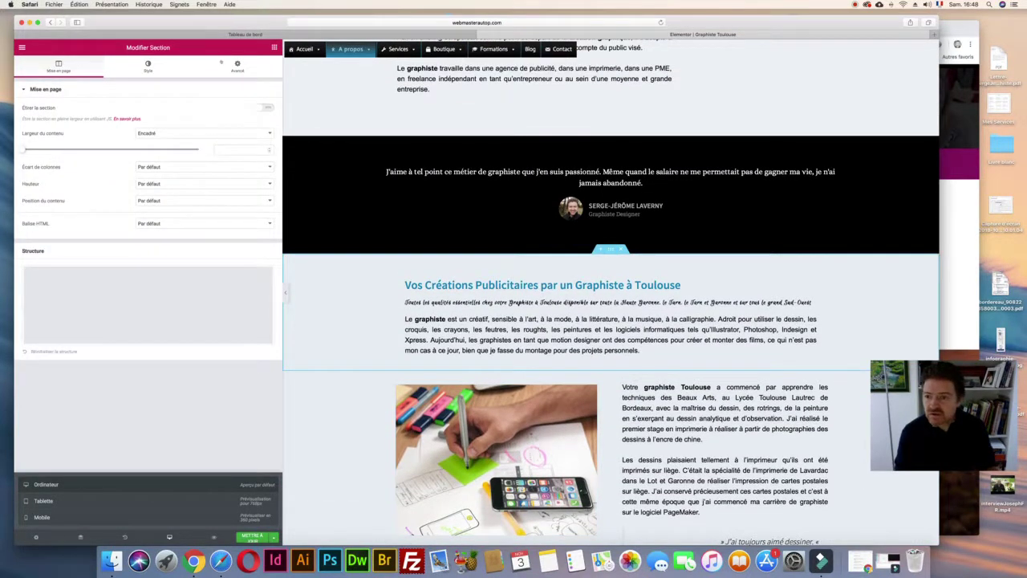
left_click(147, 66)
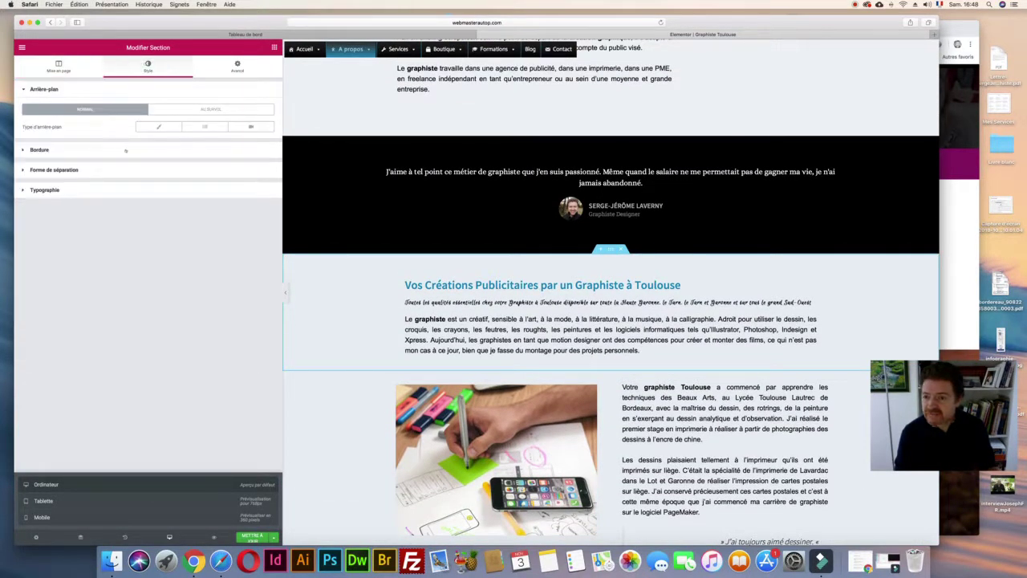
left_click(158, 127)
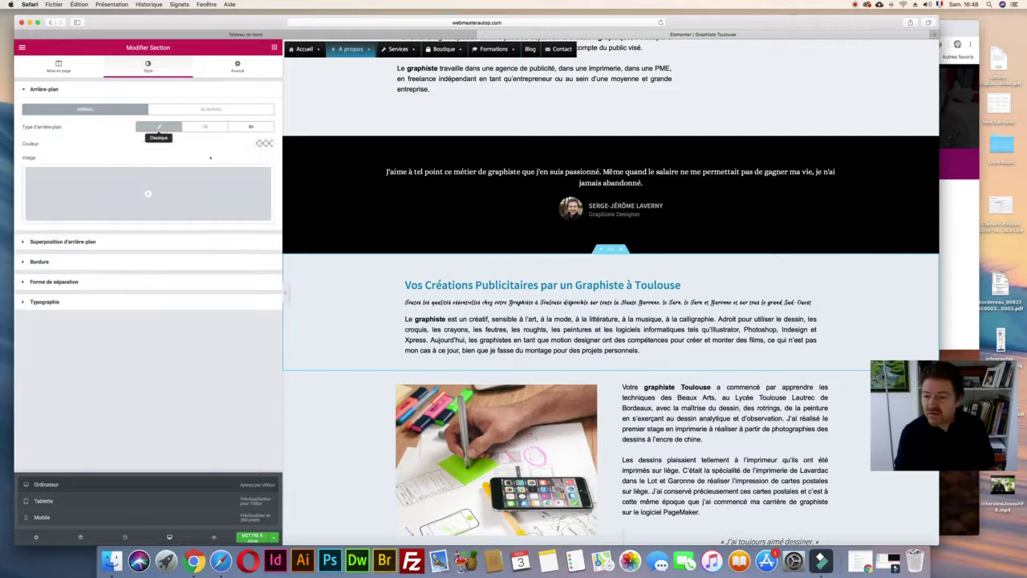
left_click(263, 143)
left_click(171, 156)
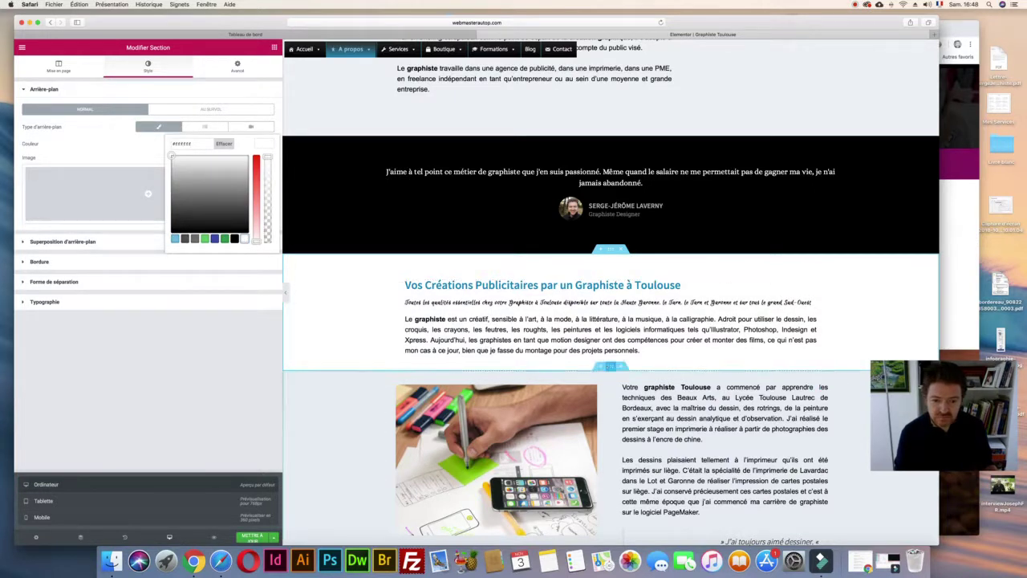
- Give the section with the drawing-hand photo and the "graphiste Toulouse" text a classic white #ffffff background
left_click(610, 366)
left_click(147, 66)
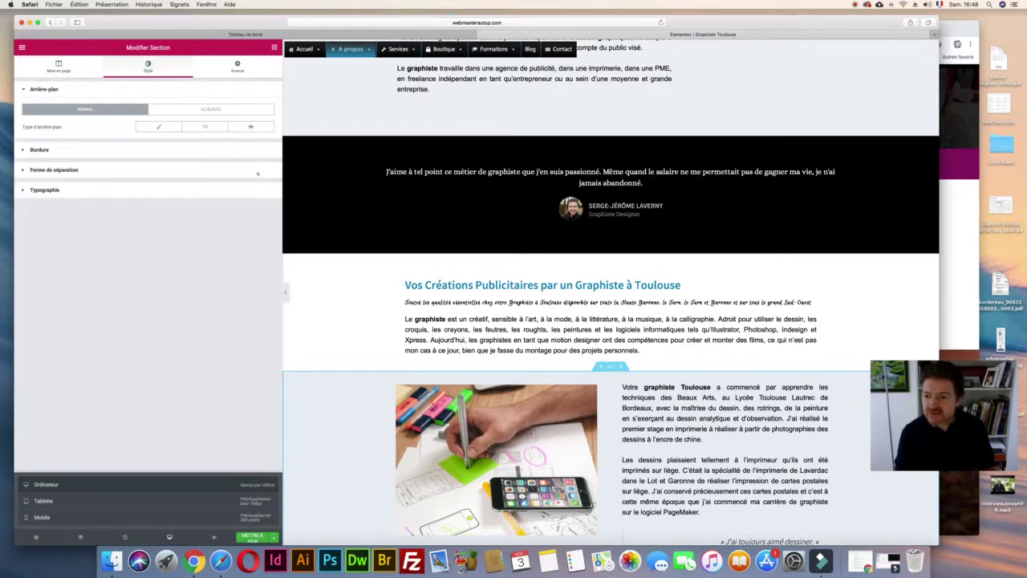
left_click(158, 126)
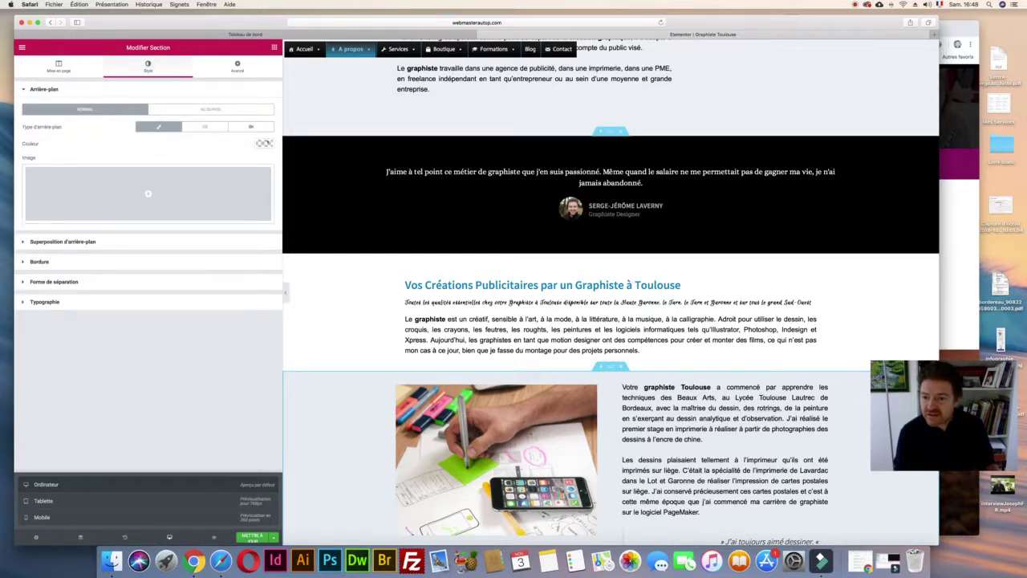
left_click(264, 143)
left_click(171, 156)
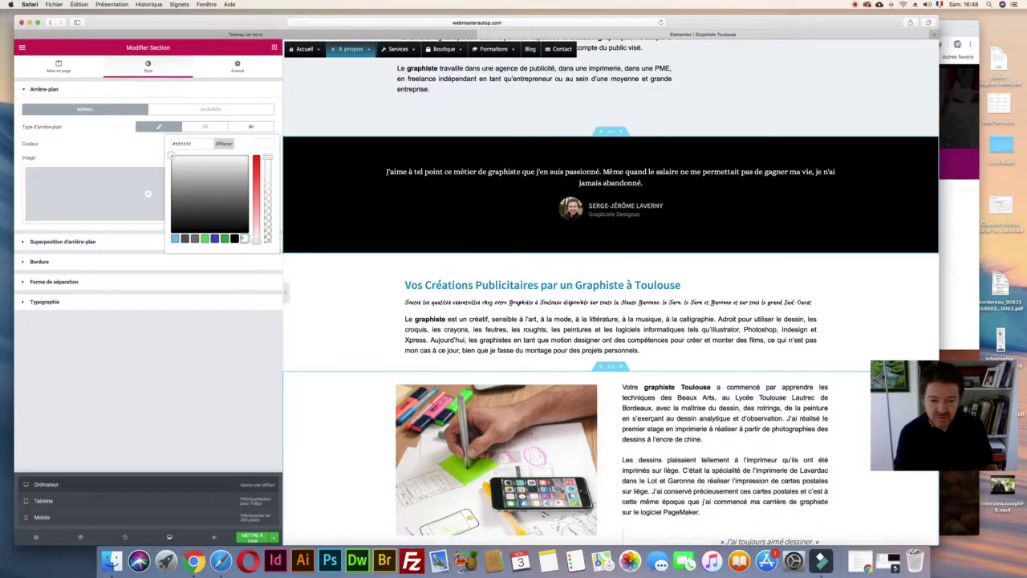
- Examine the desktop page from the recolored sections down to the footer and back up to the header and introduction
scroll(411, 250, "down", 5)
scroll(610, 321, "down", 5)
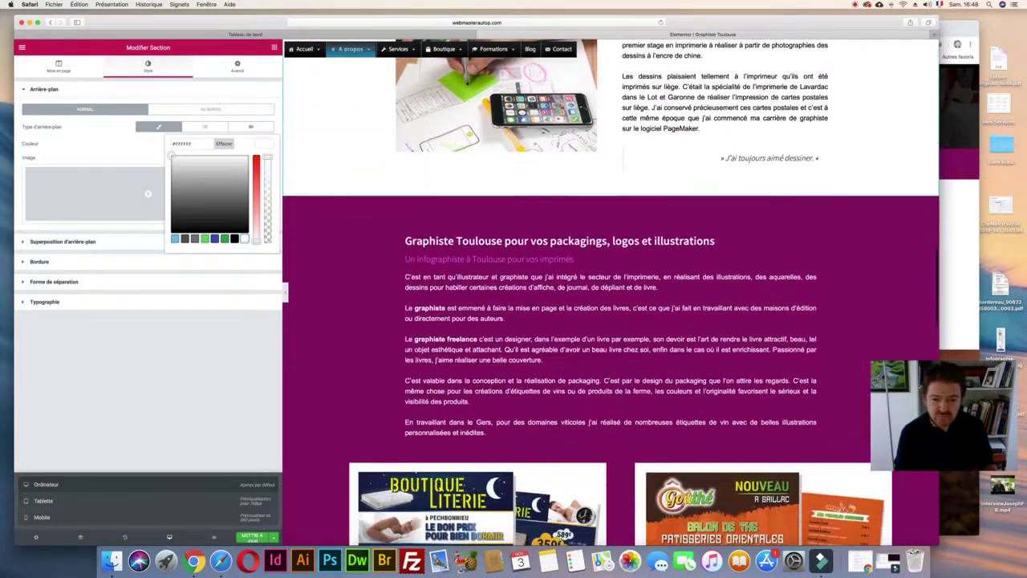
scroll(412, 148, "down", 8)
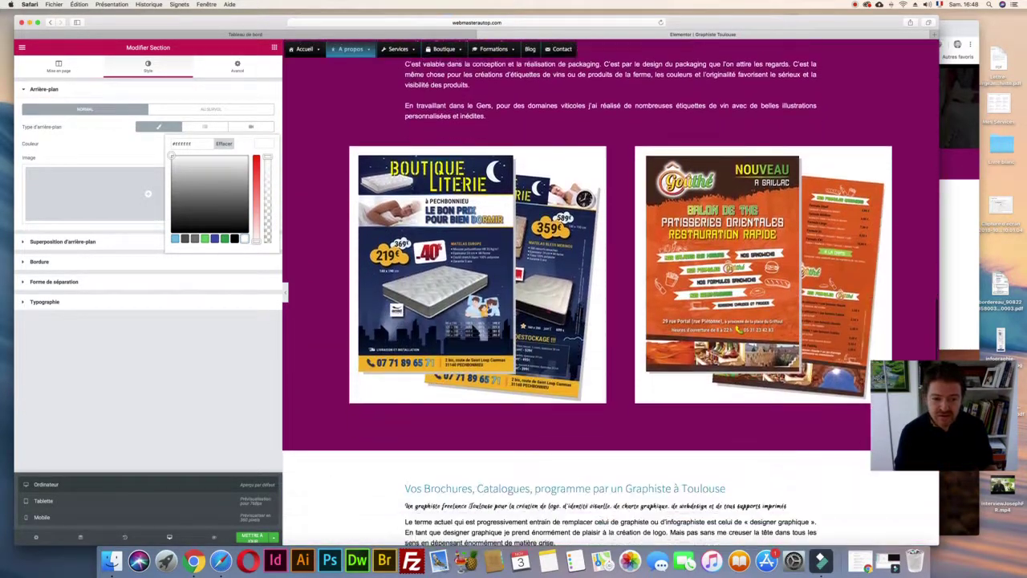
scroll(412, 148, "down", 6)
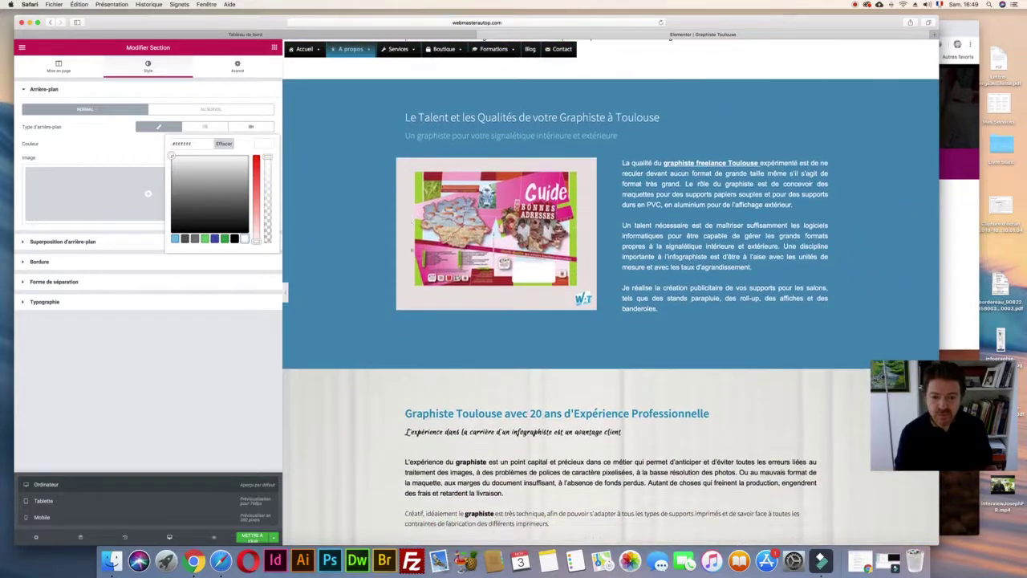
scroll(411, 249, "down", 2)
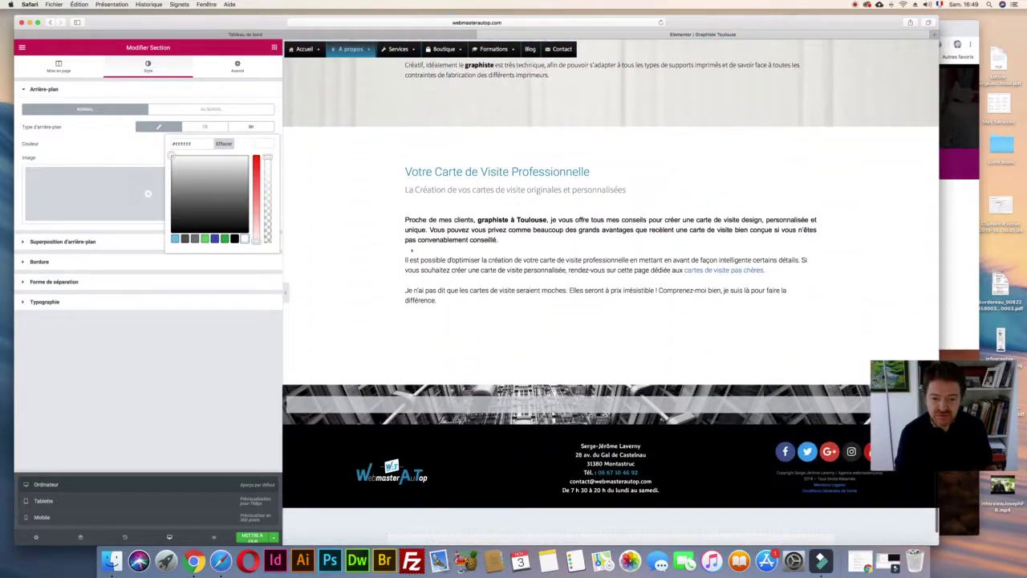
scroll(609, 289, "up", 20)
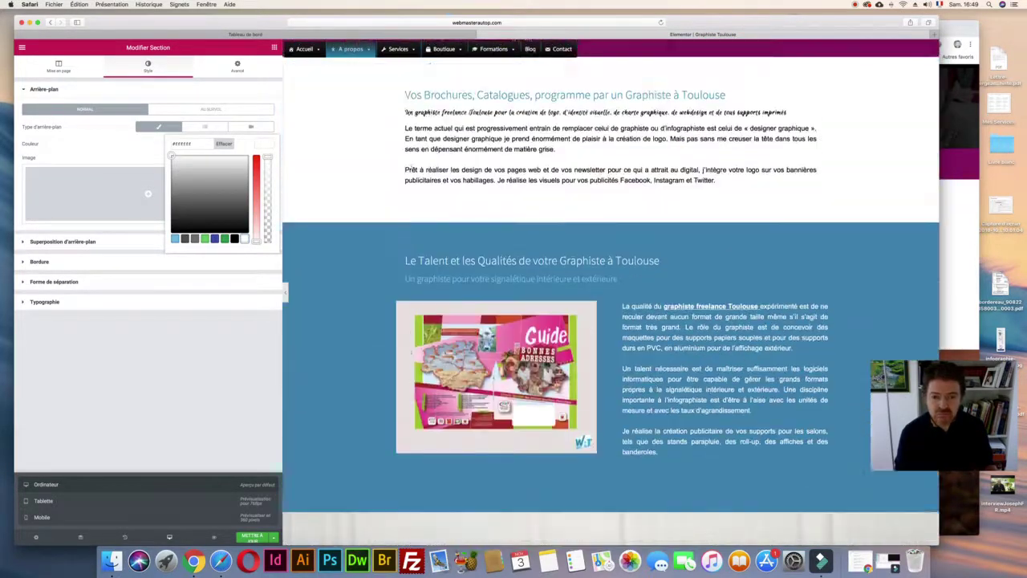
scroll(610, 289, "up", 5)
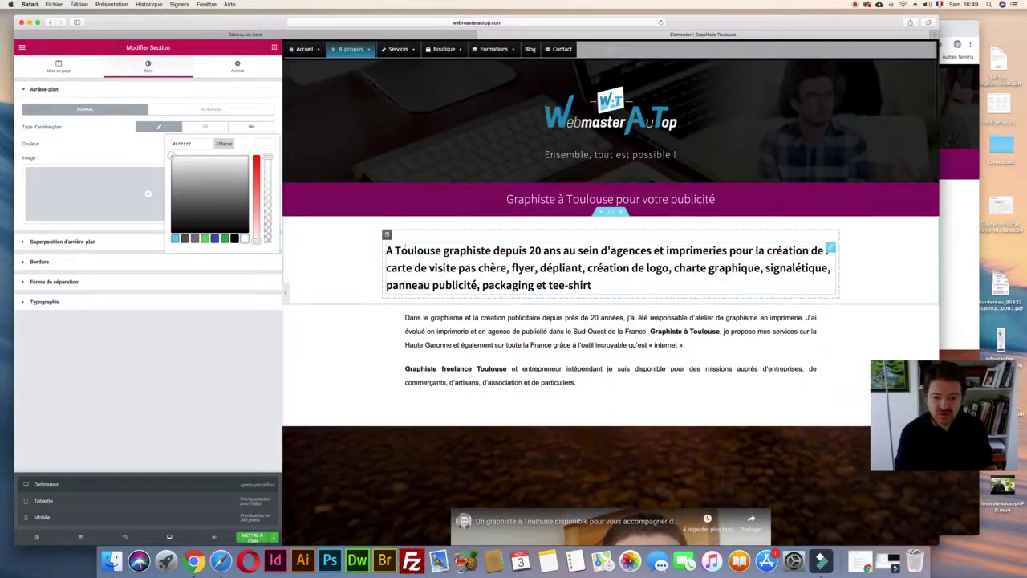
scroll(609, 289, "down", 2)
scroll(405, 249, "down", 2)
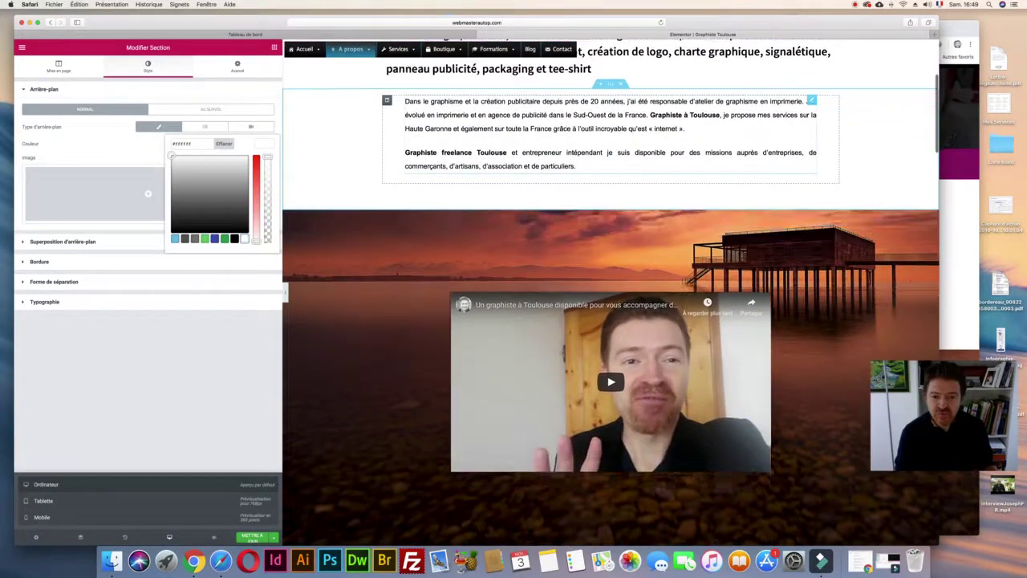
scroll(405, 249, "up", 4)
scroll(405, 249, "down", 1)
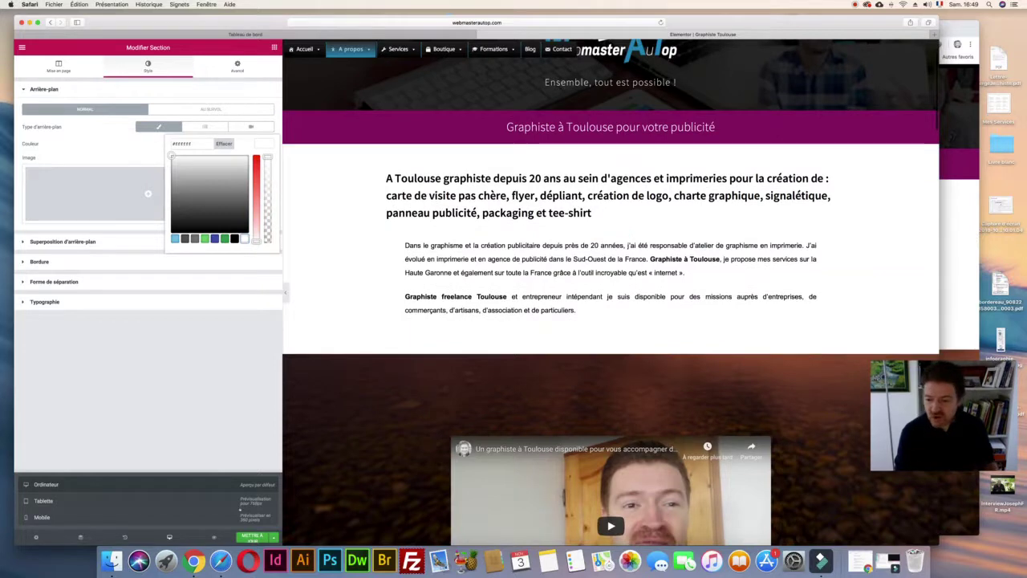
- Close the background color picker and update the page to save the changes
left_click(192, 356)
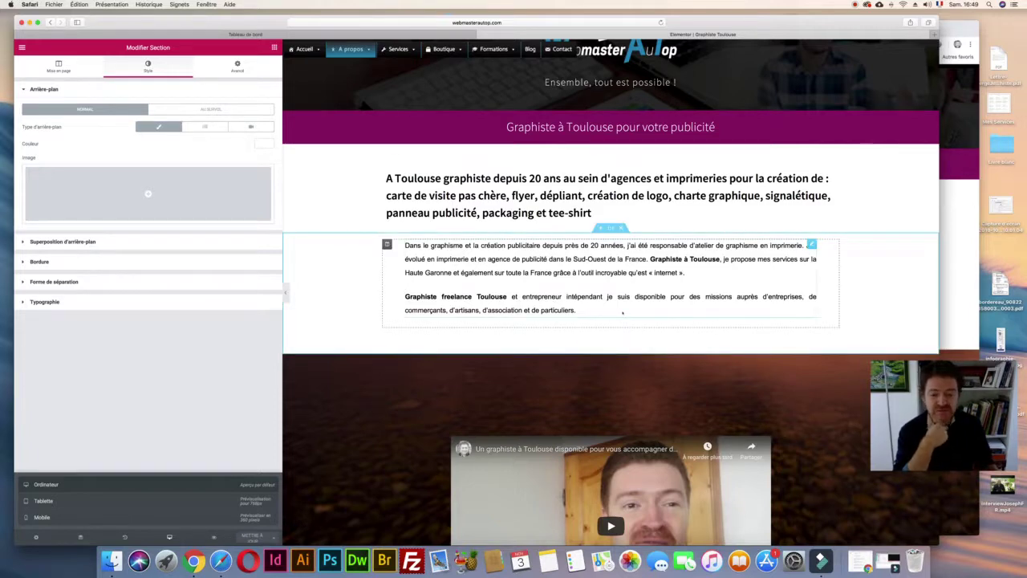
- Check the page's header, introduction and white sections in the mobile preview, the tablet preview and again the desktop preview
scroll(621, 313, "down", 1)
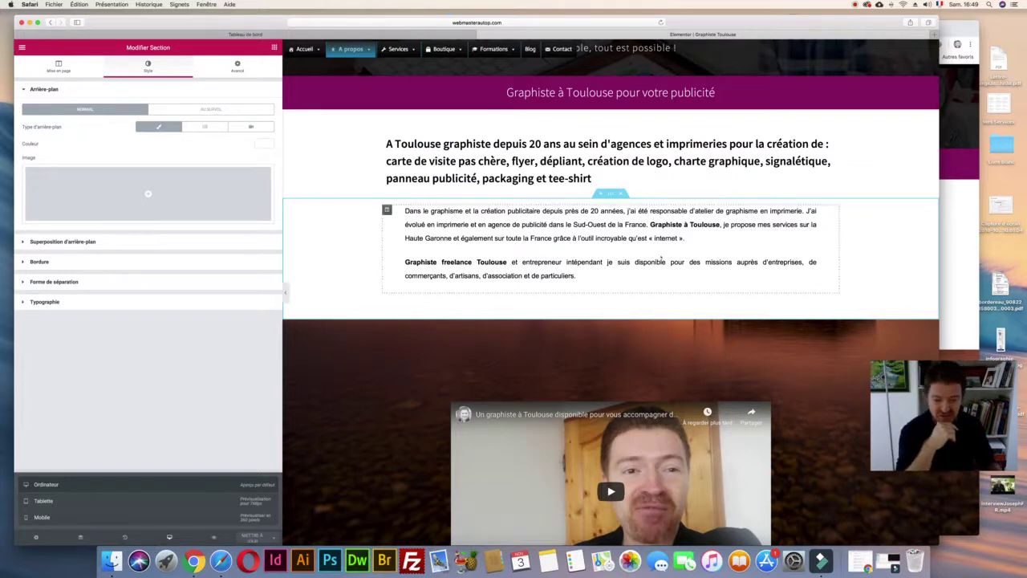
left_click(203, 514)
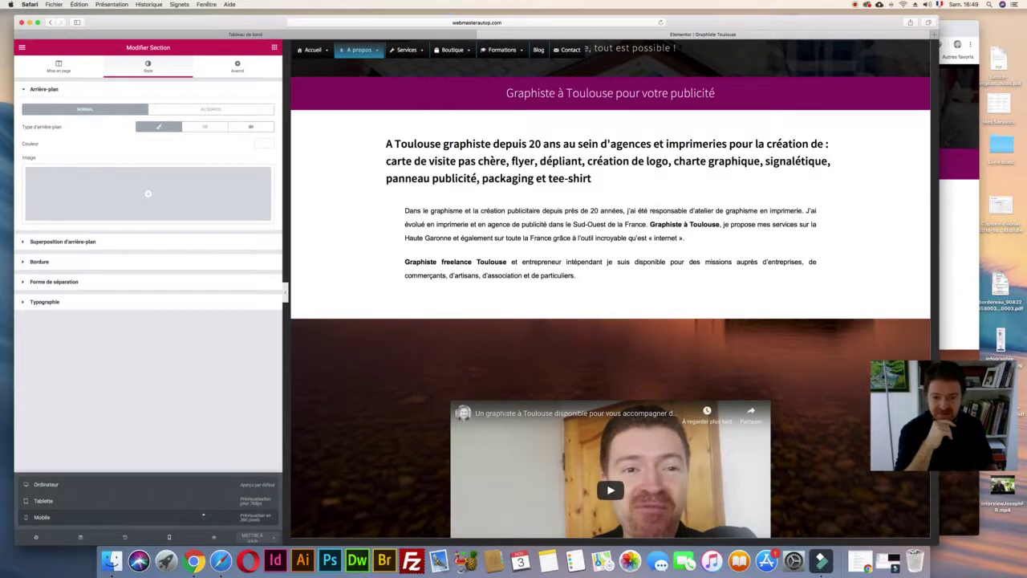
scroll(630, 156, "down", 5)
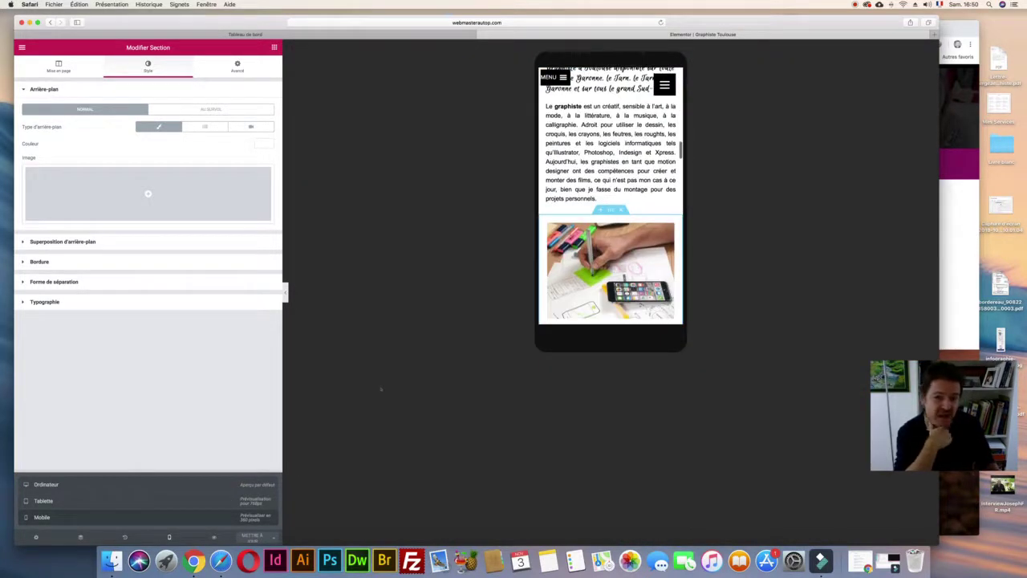
scroll(629, 156, "up", 10)
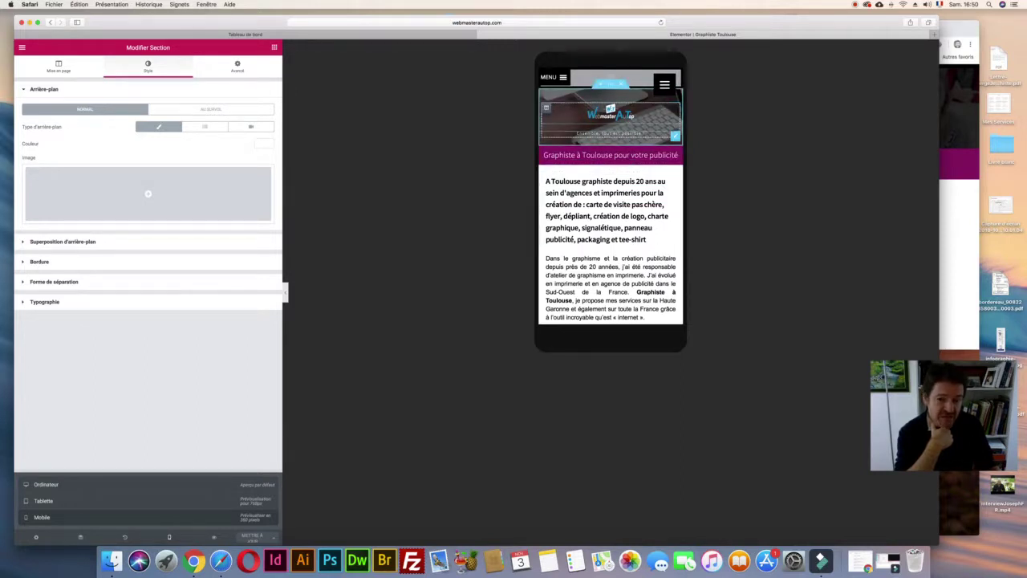
left_click(241, 500)
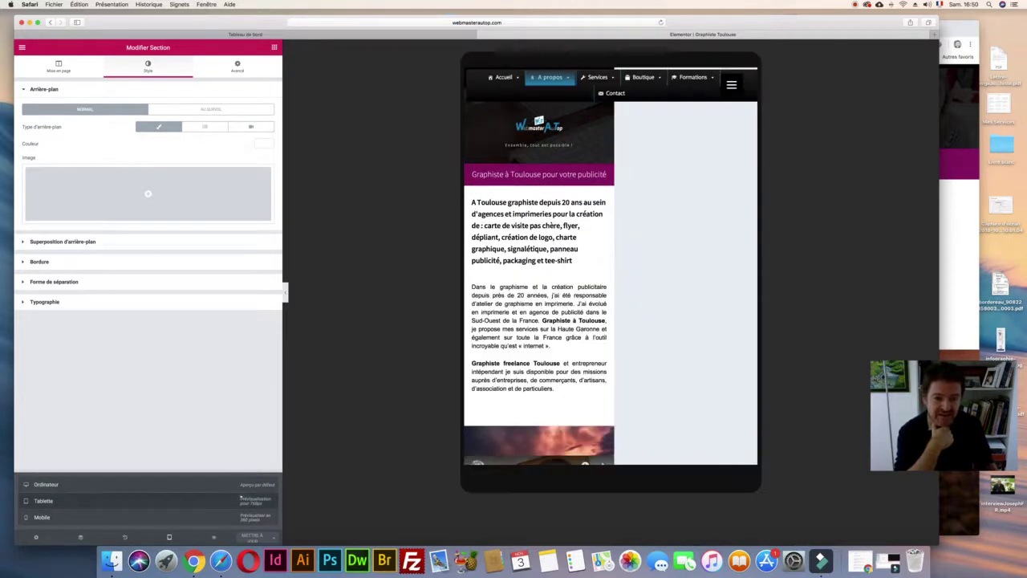
scroll(560, 223, "down", 10)
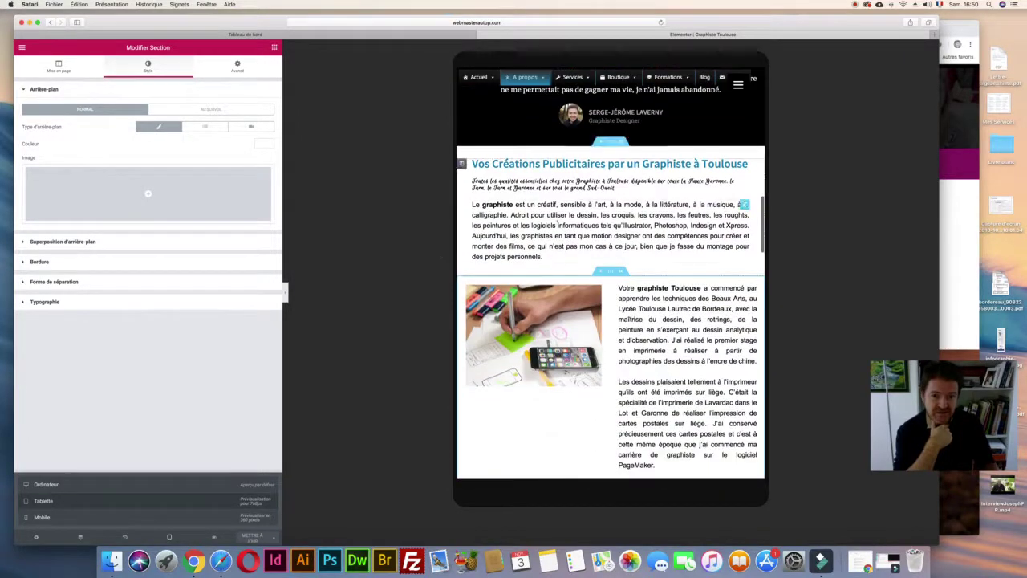
scroll(559, 222, "up", 10)
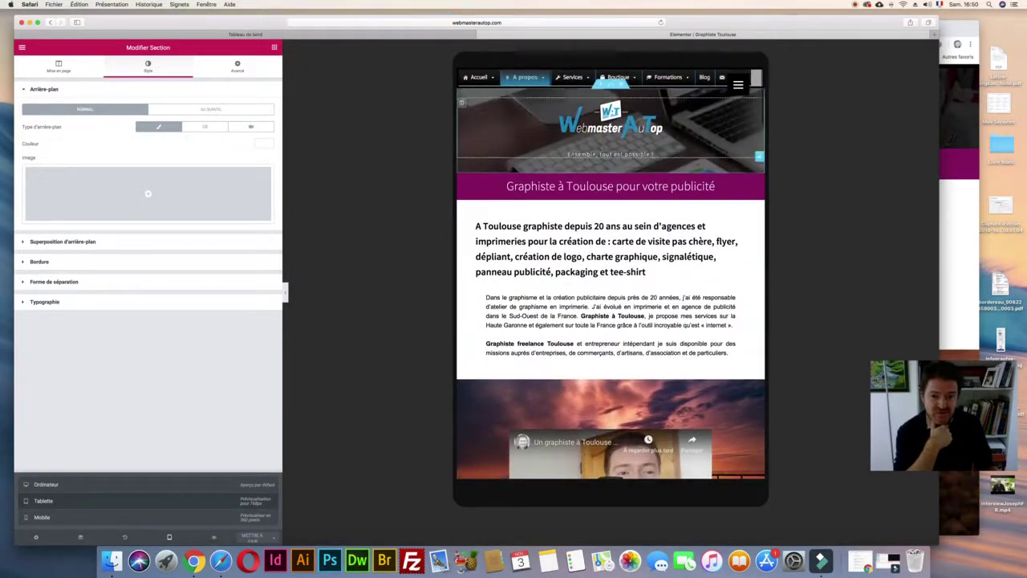
left_click(192, 484)
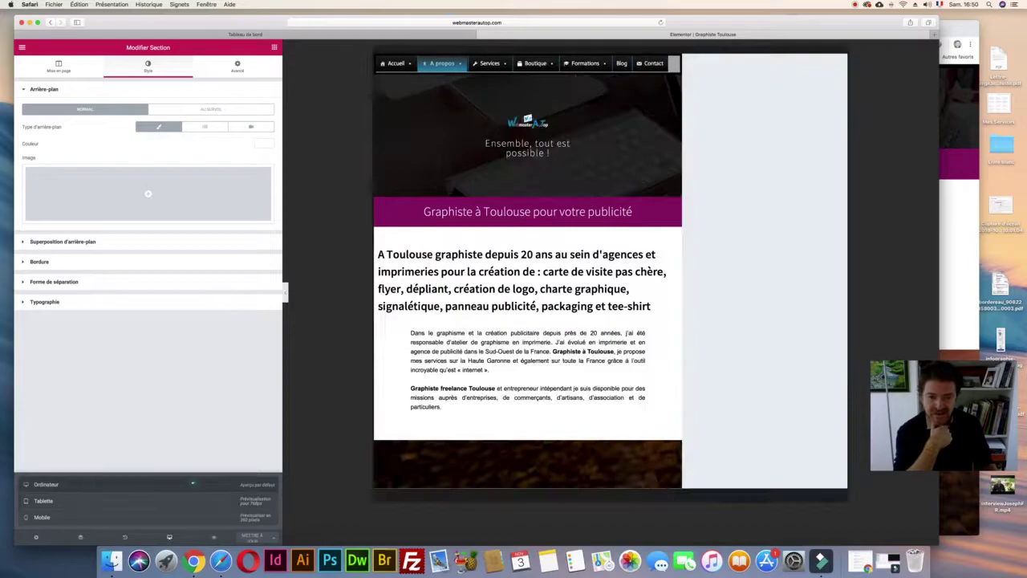
scroll(824, 542, "down", 10)
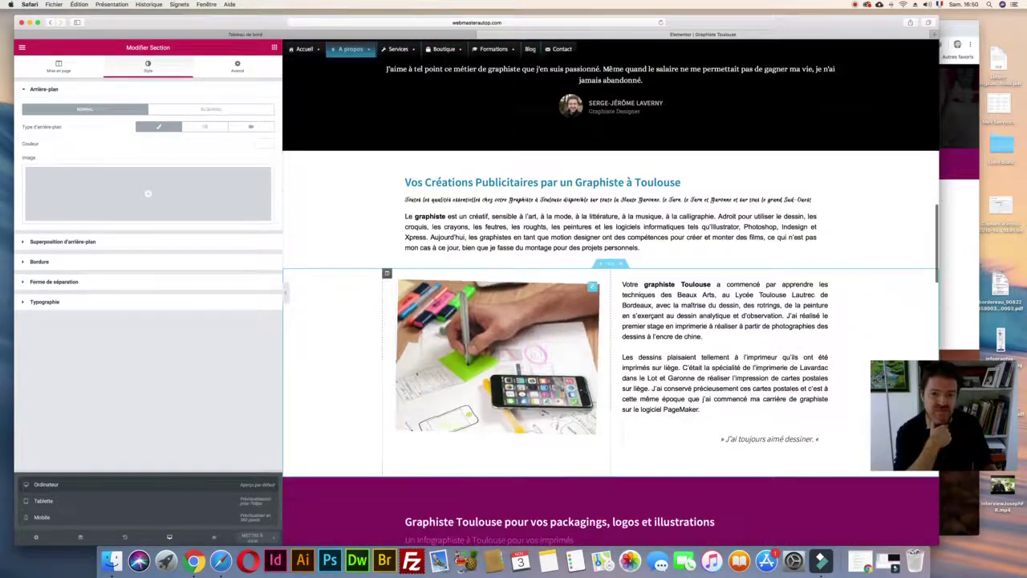
scroll(824, 542, "up", 10)
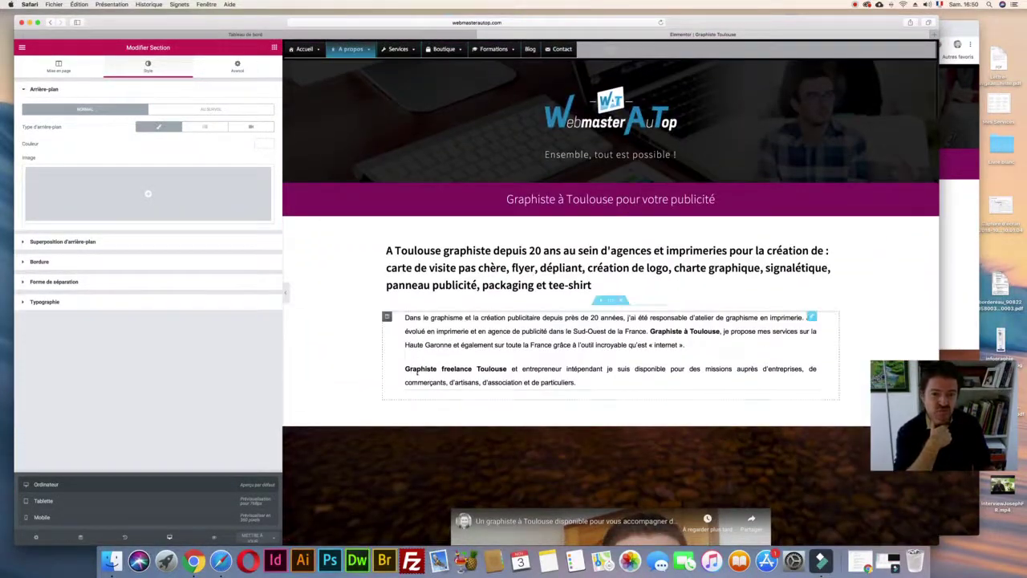